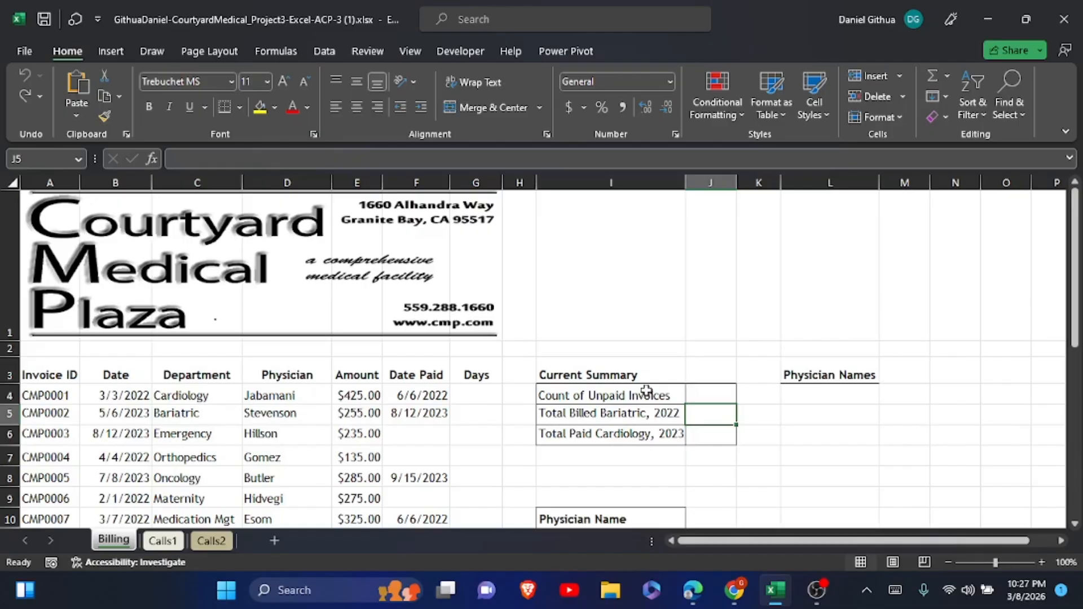
# Read the numbered project steps in instruction courtyard.pdf in Edge, including the COUNTIF instructions for cell J4, and return to Excel
pyautogui.click(705, 394)
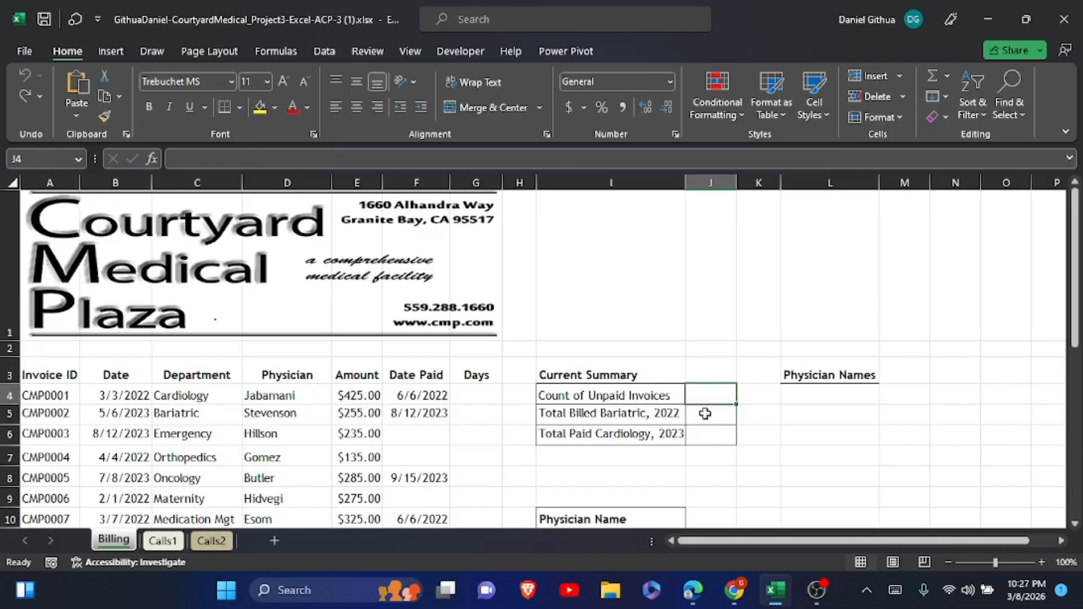
pyautogui.click(693, 590)
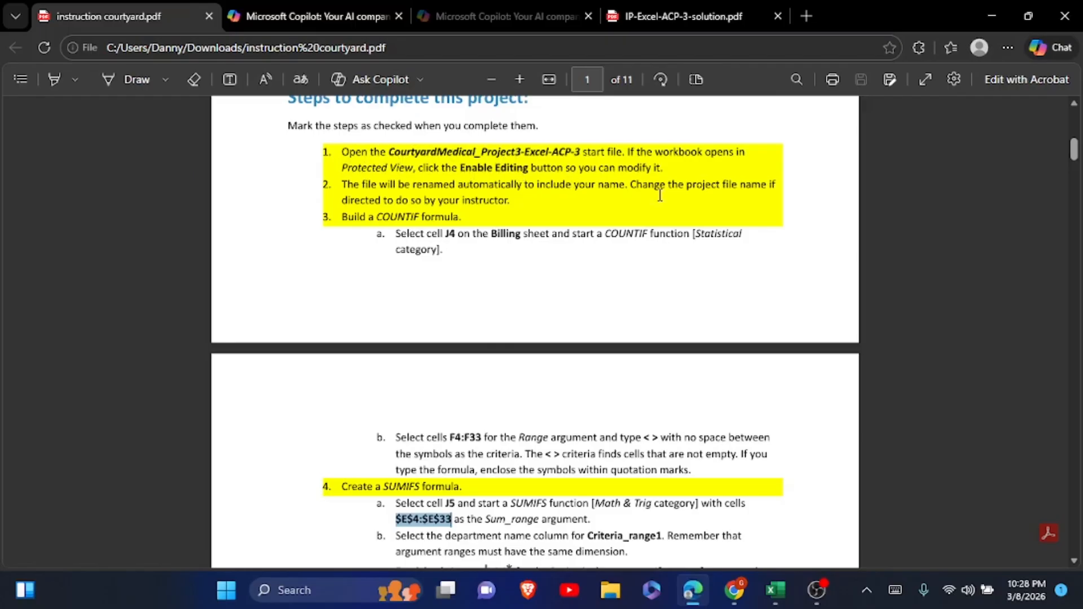
pyautogui.click(776, 590)
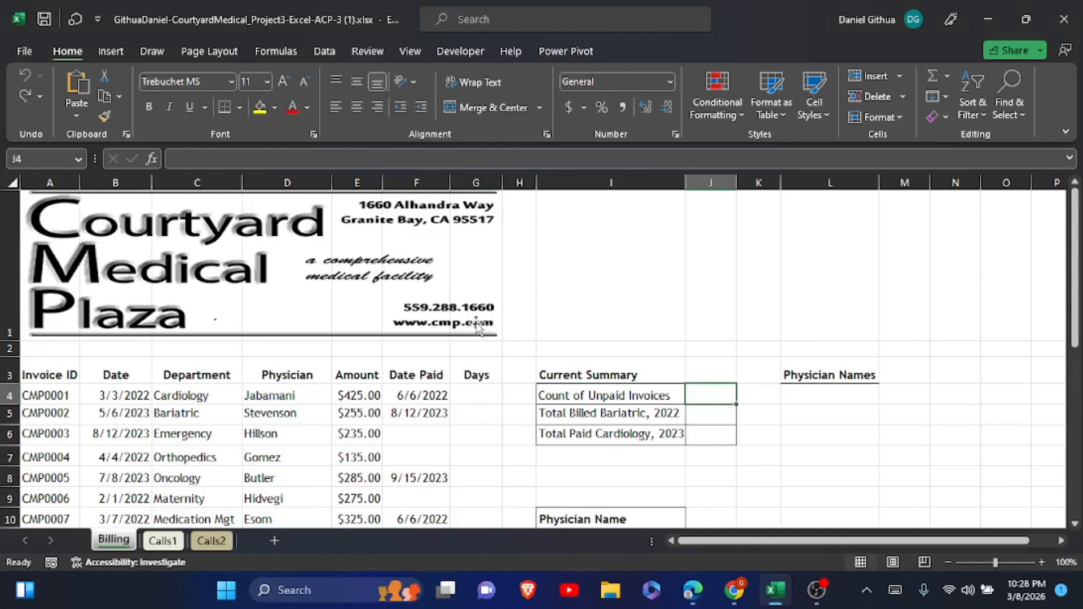
pyautogui.click(695, 593)
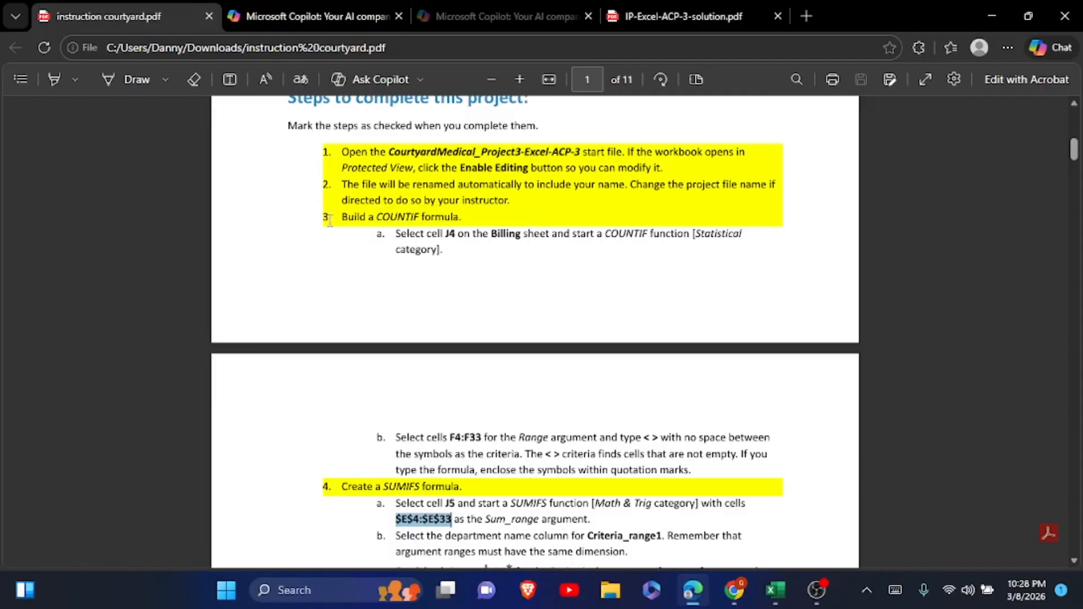
pyautogui.doubleClick(329, 487)
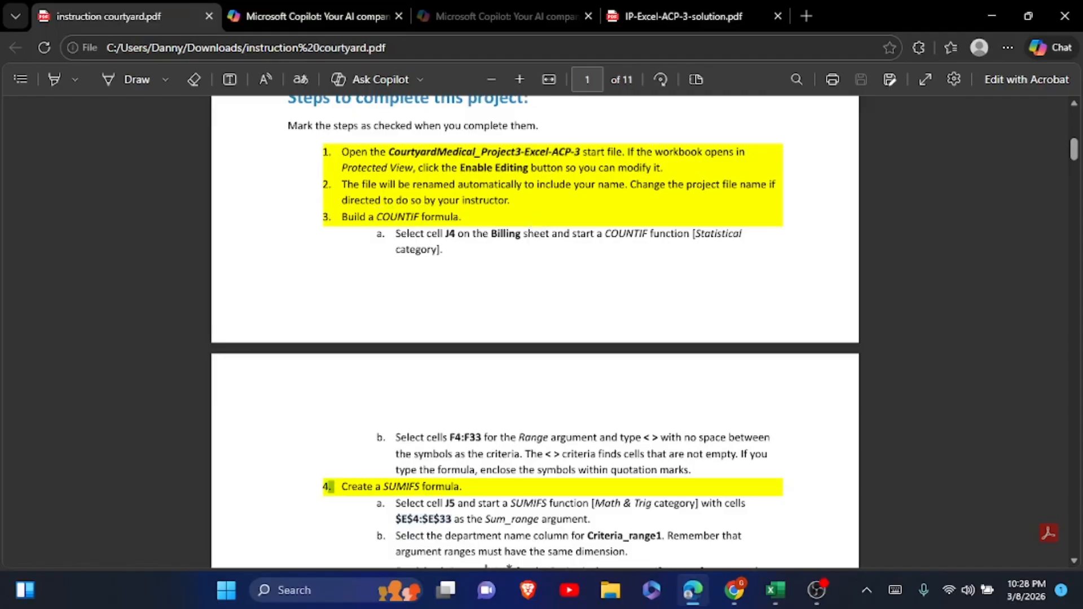
pyautogui.click(437, 223)
pyautogui.click(776, 590)
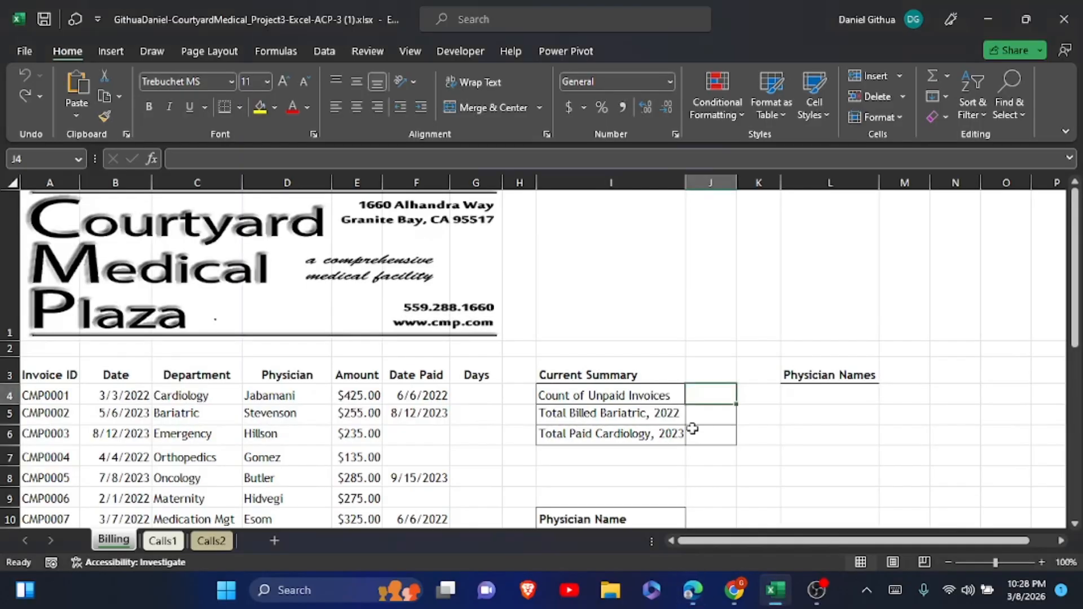
# Start a COUNTIF formula in cell J4 of the Billing sheet with F4:F33 as the range
pyautogui.click(708, 393)
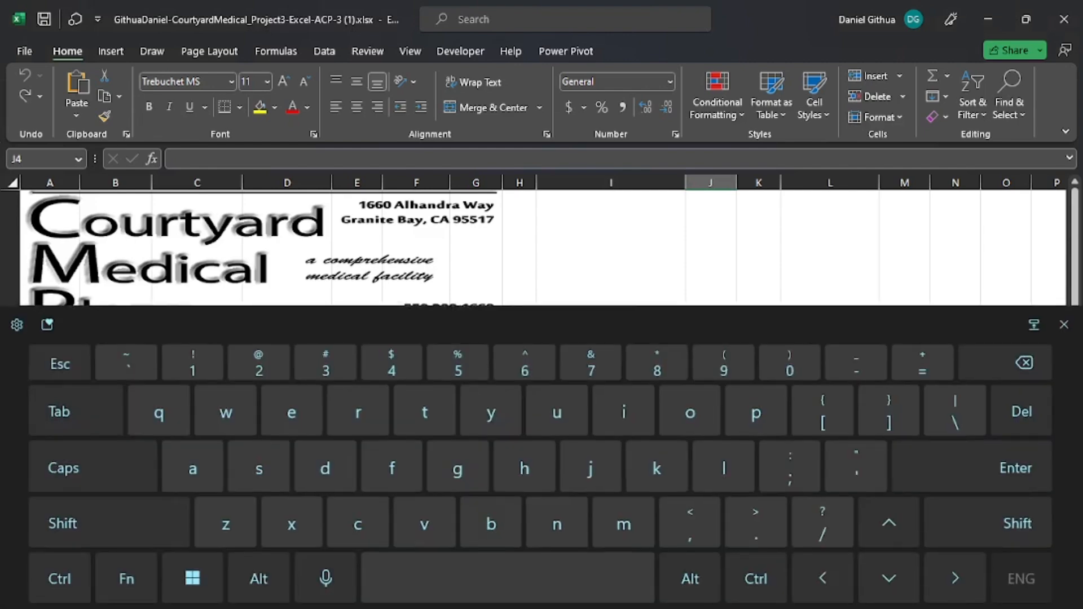
pyautogui.write('=coun')
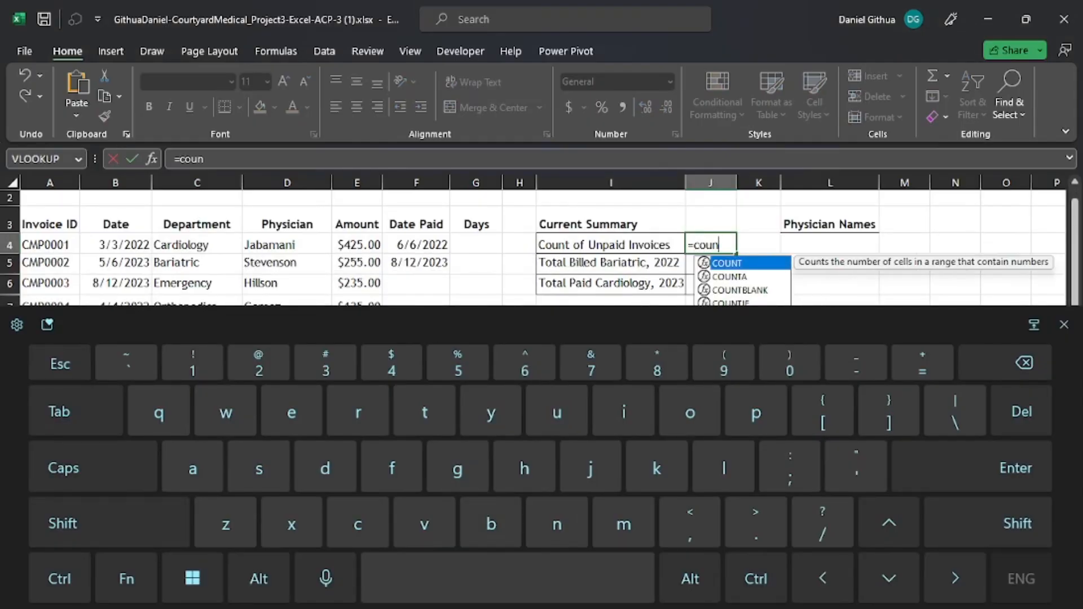
pyautogui.click(1064, 332)
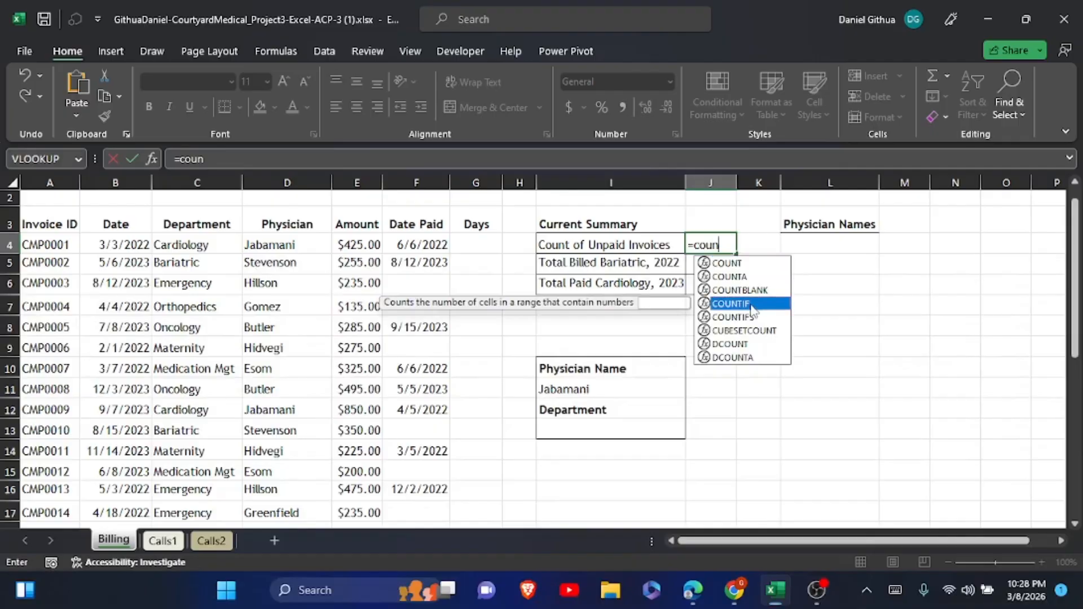
pyautogui.doubleClick(752, 308)
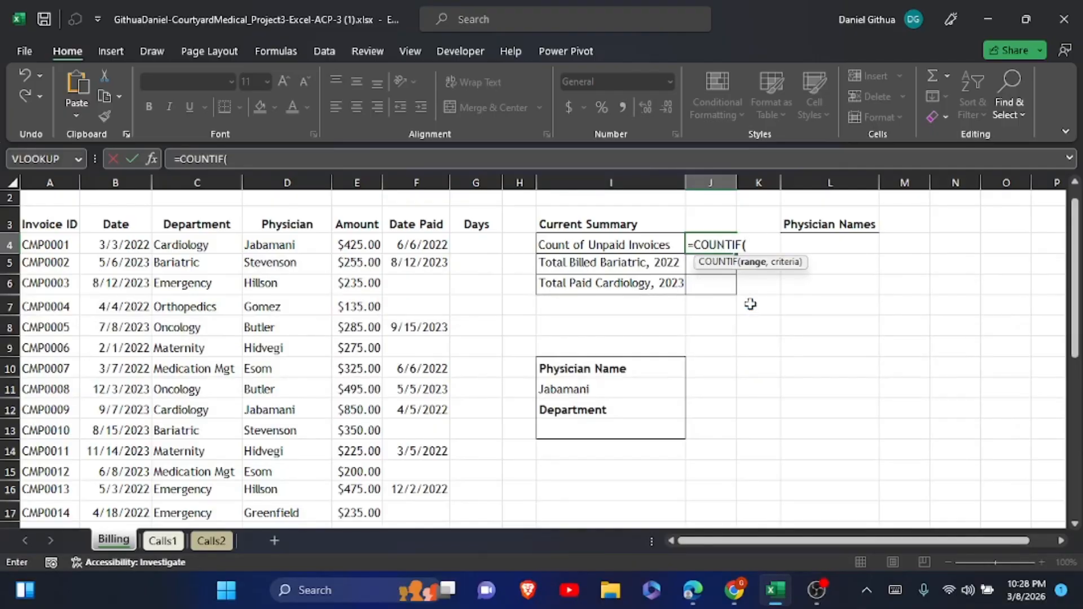
pyautogui.write('F')
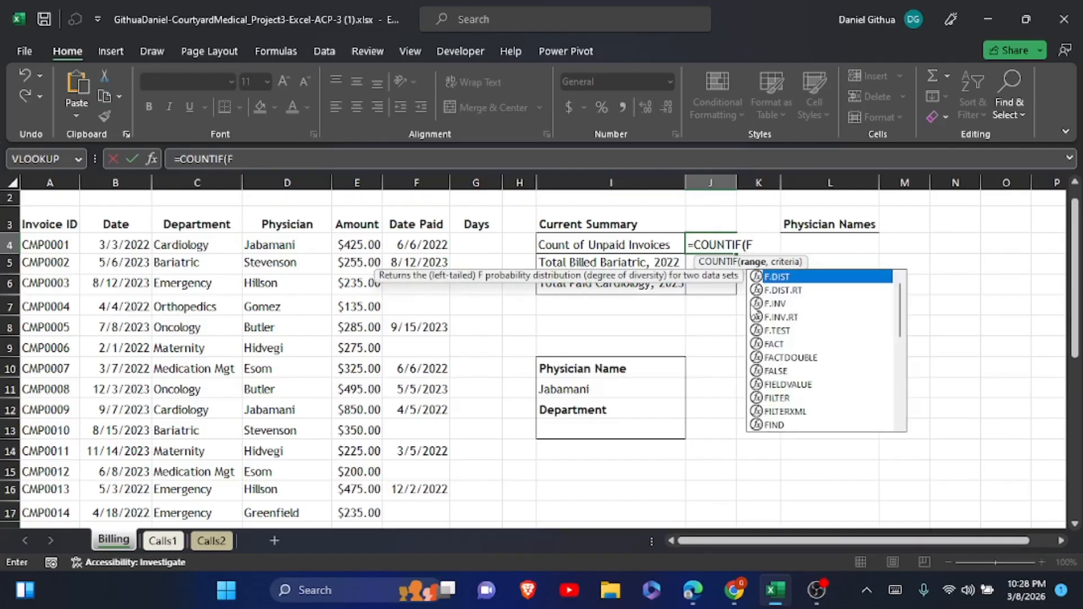
pyautogui.write('4')
pyautogui.click(895, 590)
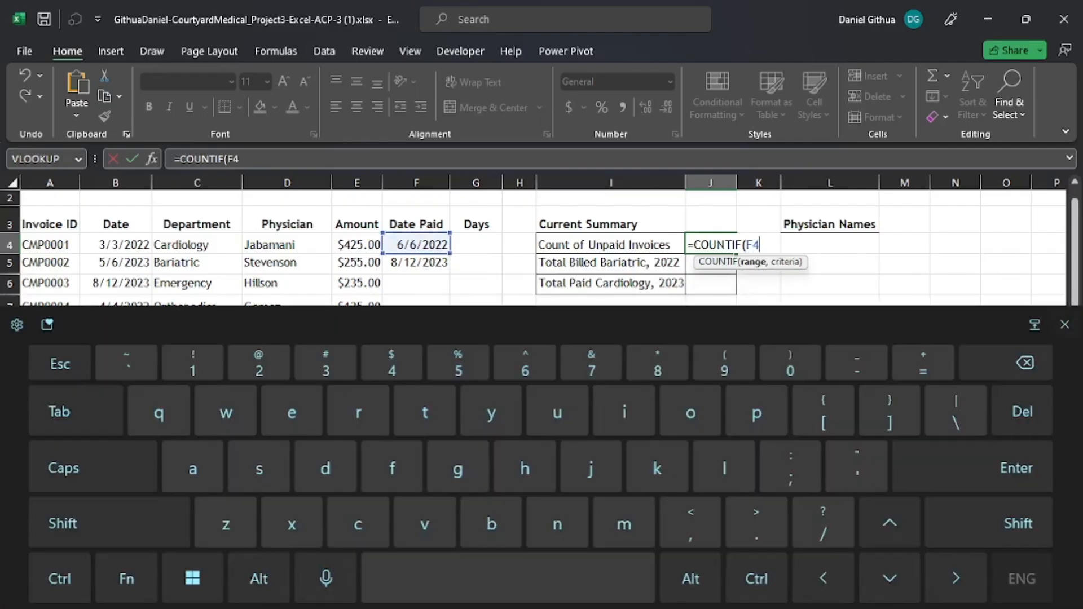
pyautogui.write(':f')
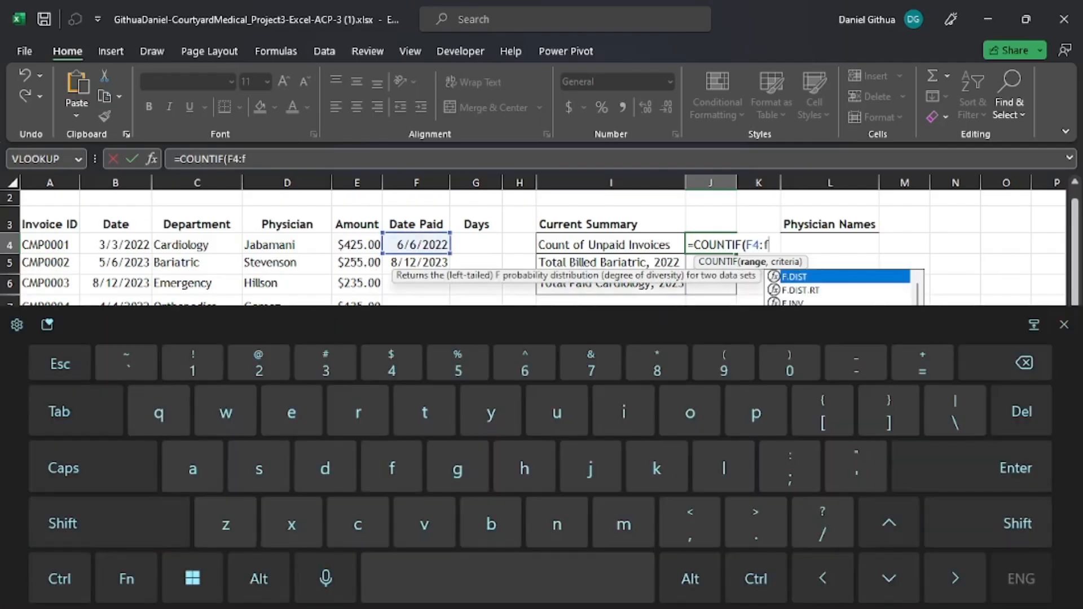
pyautogui.write('33')
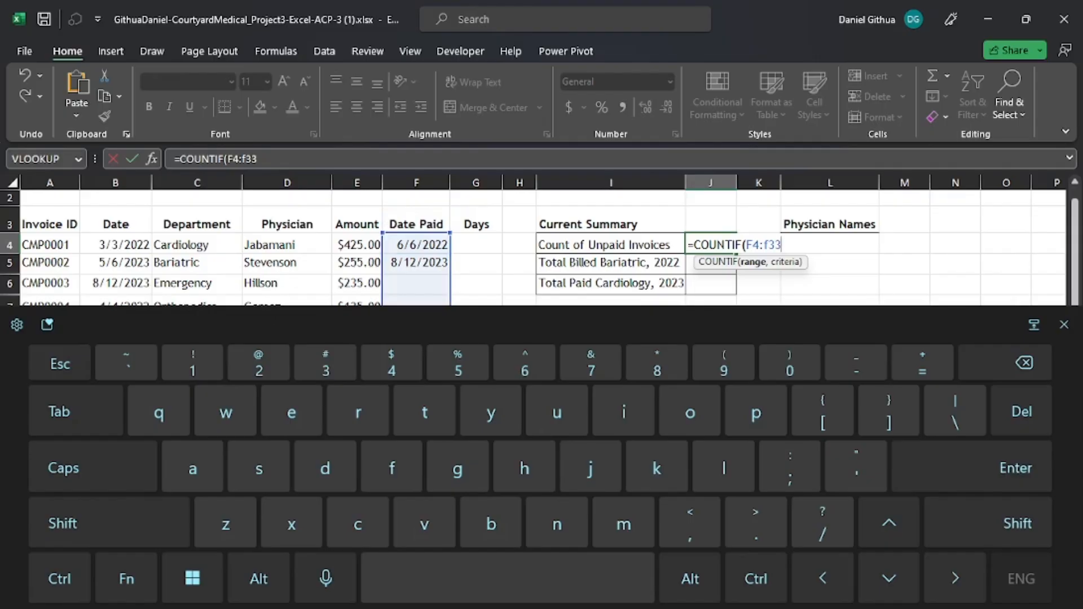
# Complete the COUNTIF formula in J4 with "<>" as the criteria, enter it and check the formula
pyautogui.write(',"<>')
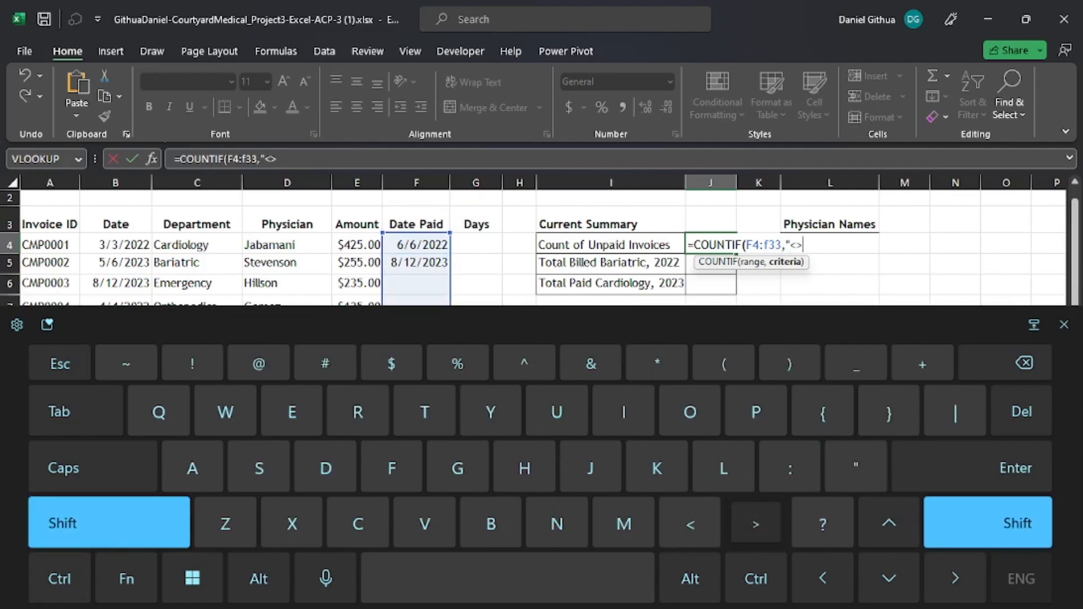
pyautogui.click(109, 523)
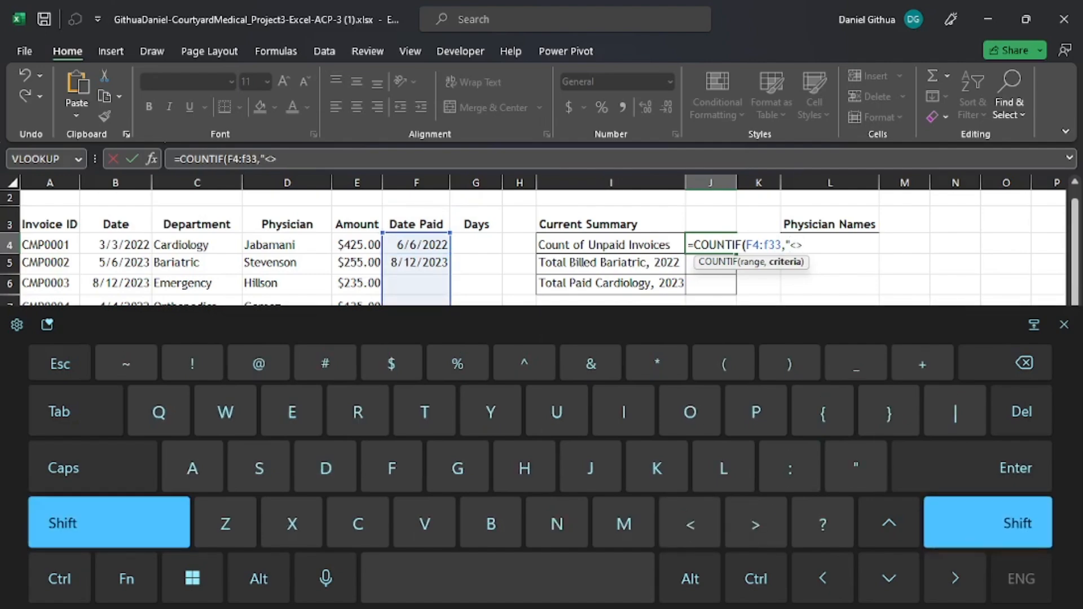
pyautogui.write('"')
pyautogui.press('Right')
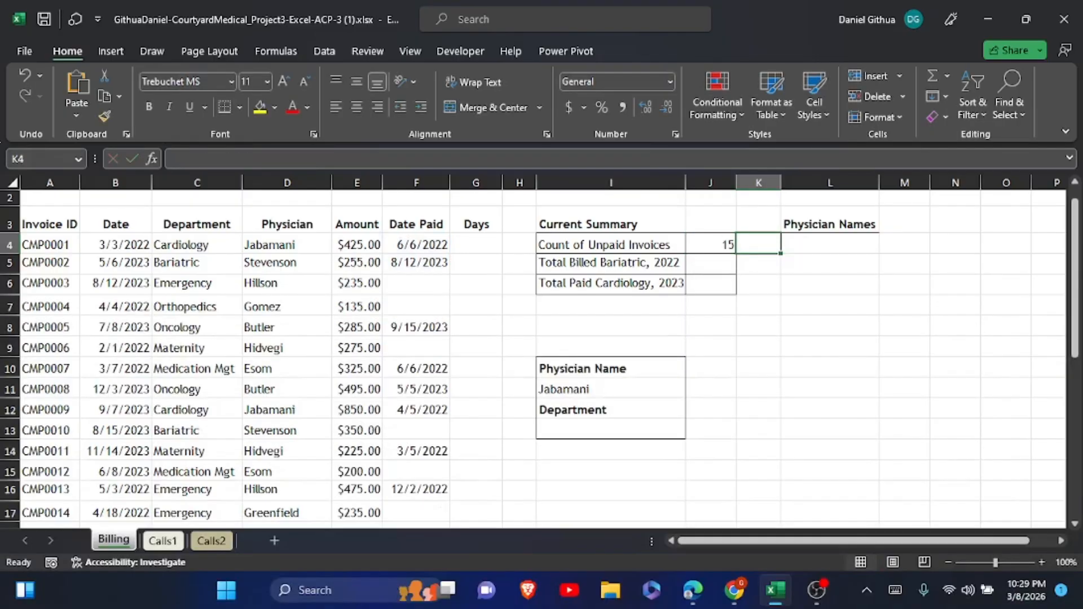
pyautogui.click(711, 241)
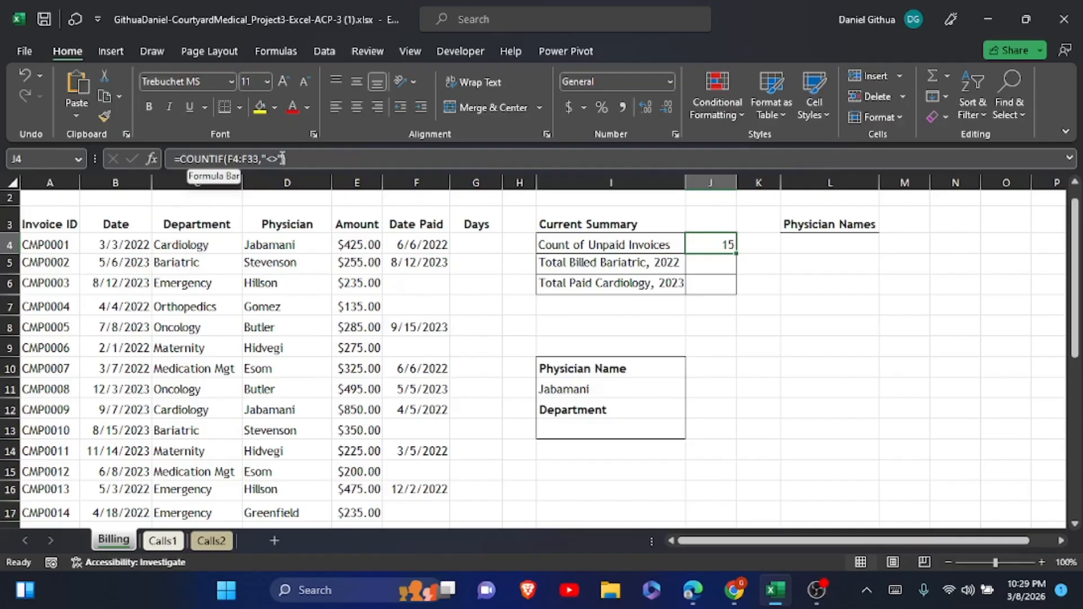
# Select cell J5, switch to the instruction PDF in Edge and copy the sum range $E$4:$E$33 from step 4a
pyautogui.click(721, 267)
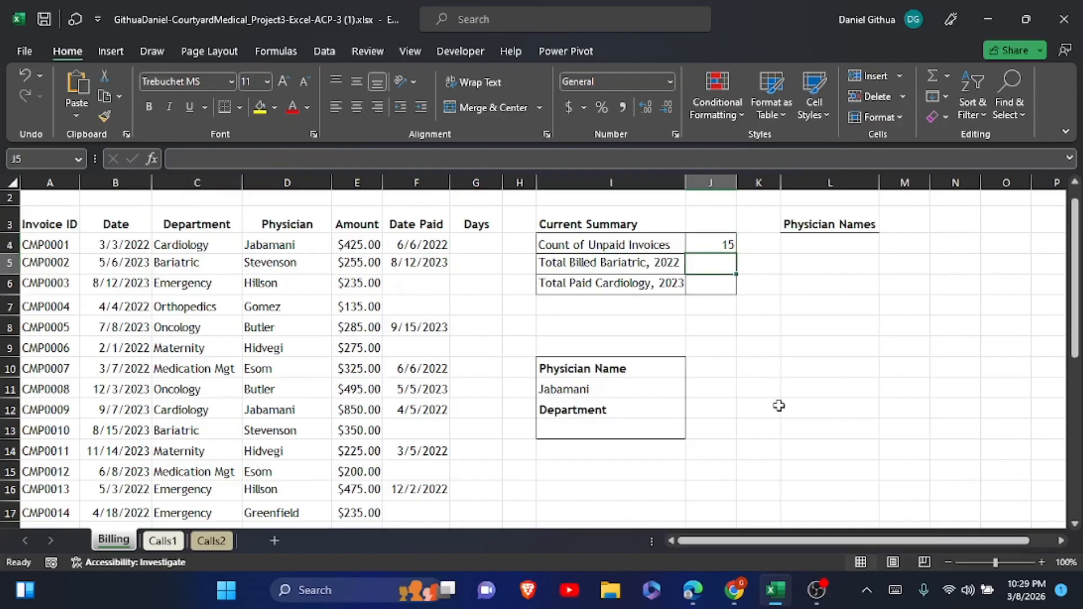
pyautogui.click(733, 590)
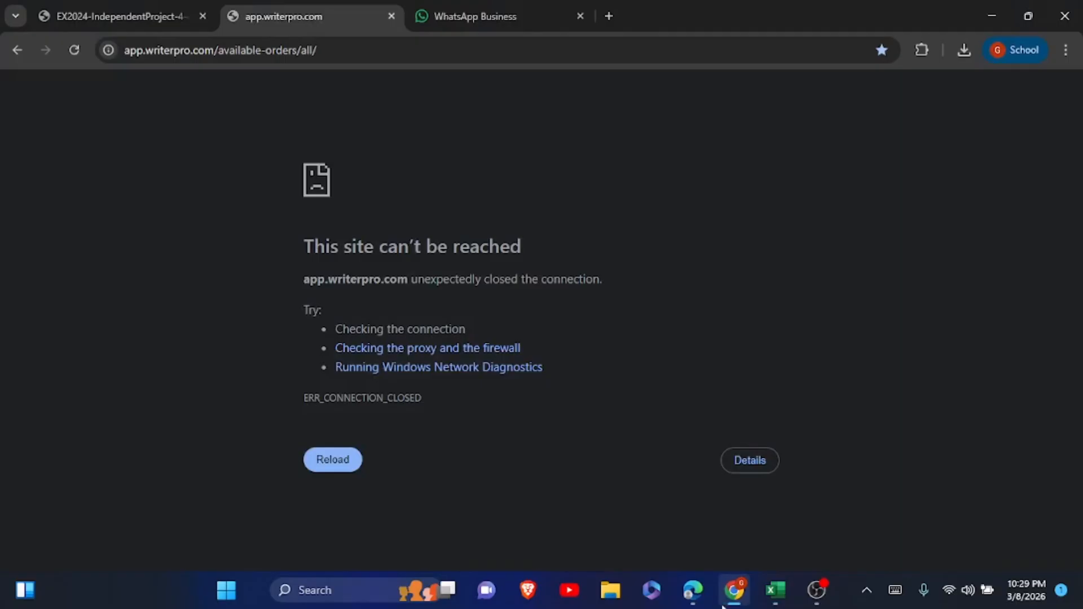
pyautogui.click(692, 591)
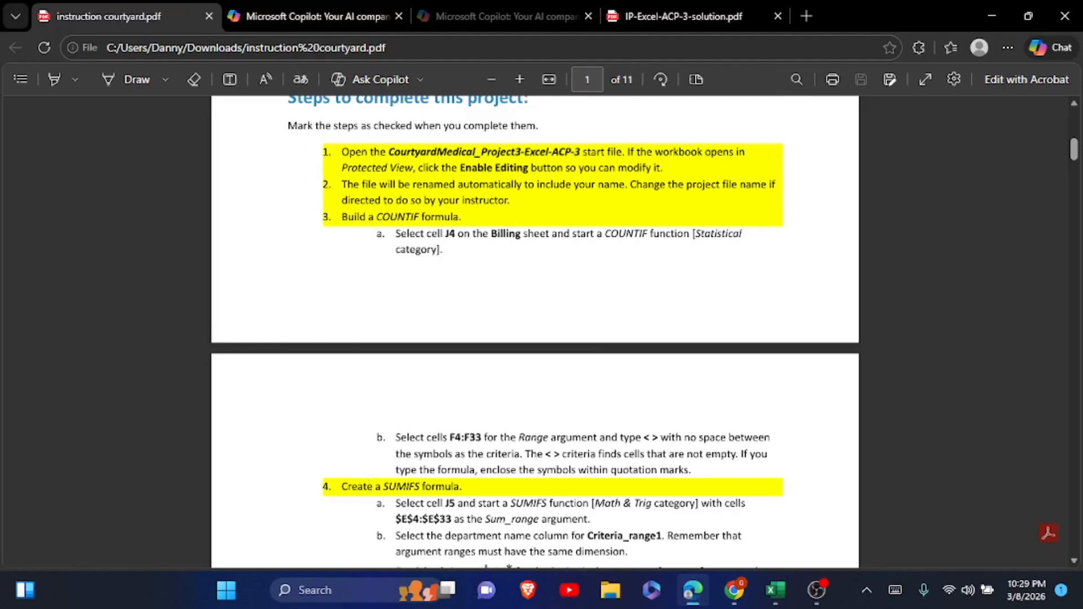
pyautogui.scroll(-3, 376, 380)
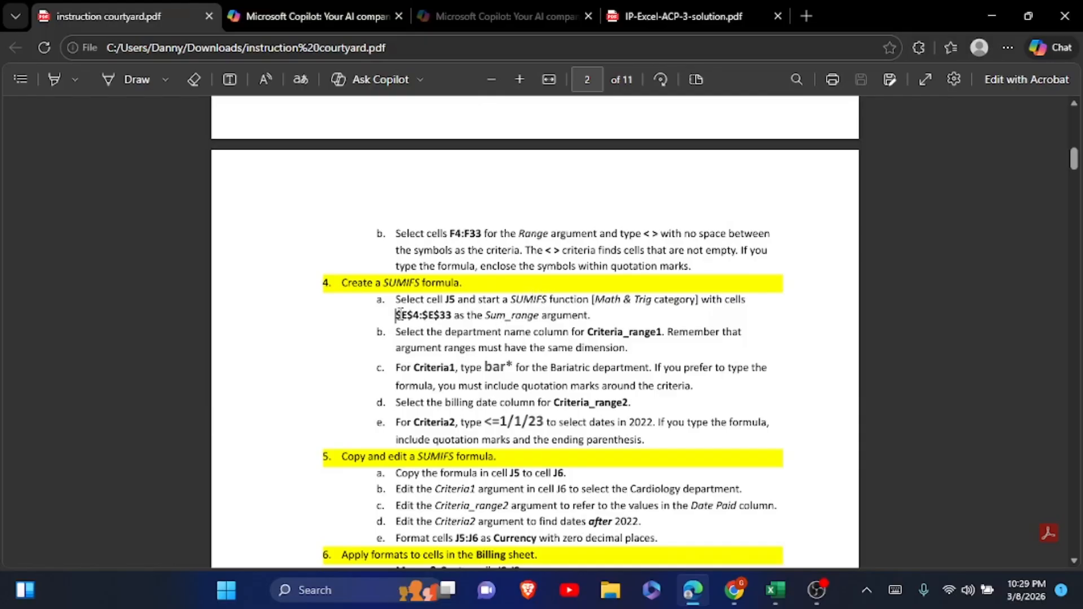
pyautogui.moveTo(396, 316); pyautogui.dragTo(450, 312)
pyautogui.hotkey('ctrl', 'c')
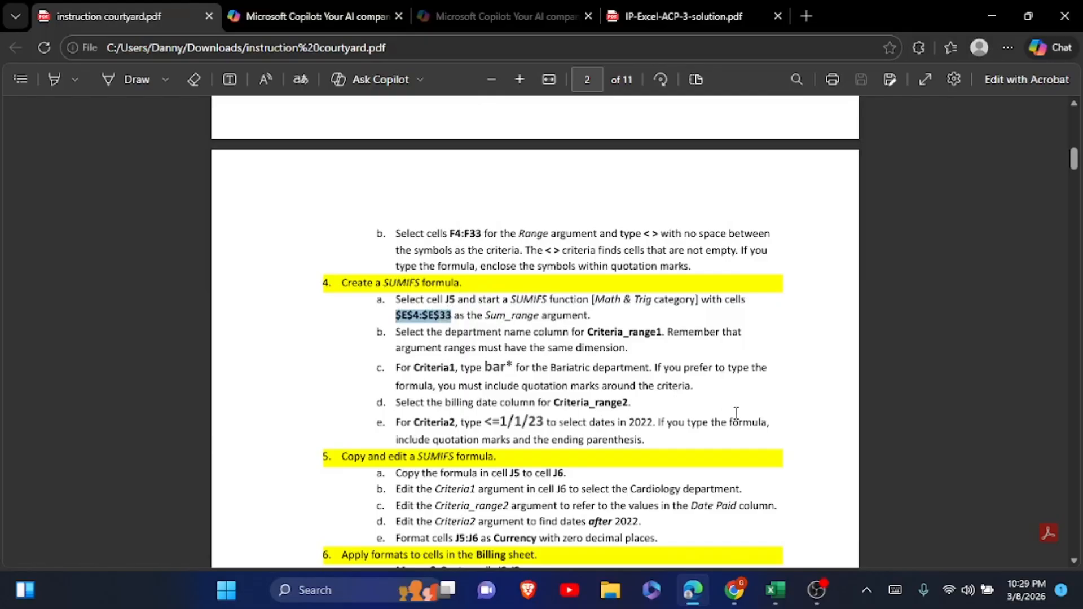
# Return to Excel and start a SUMIFS formula in J5 with the copied $E$4:$E$33 as the sum range
pyautogui.click(773, 589)
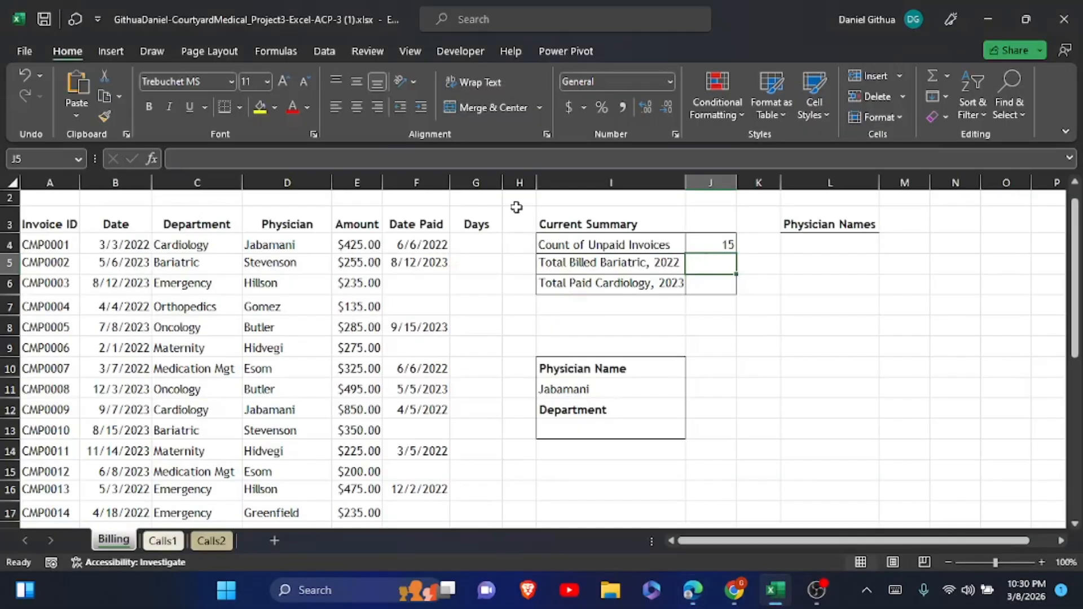
pyautogui.click(895, 590)
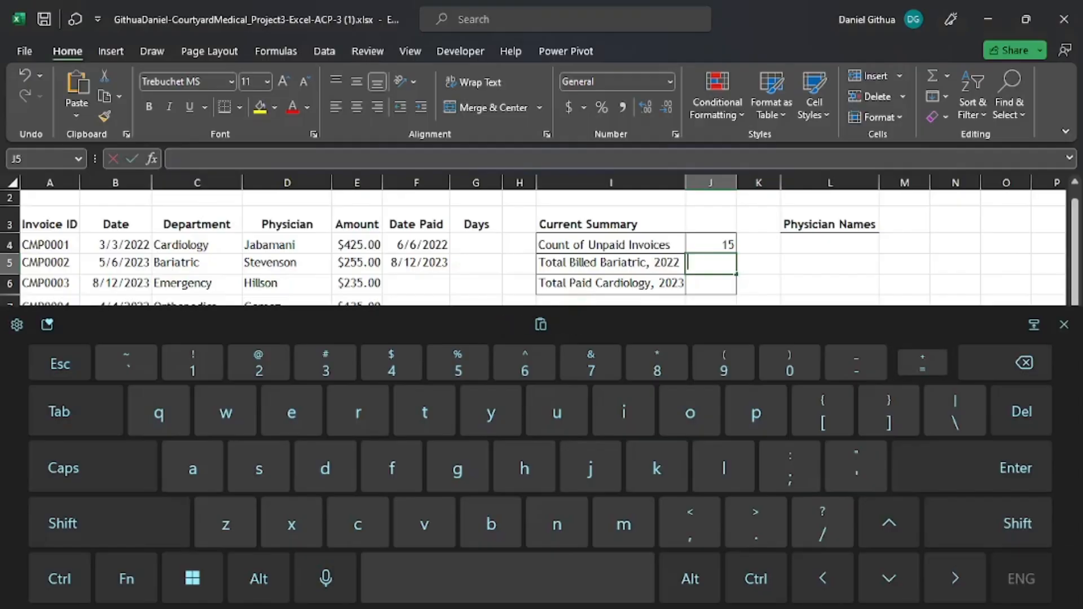
pyautogui.write('=sum')
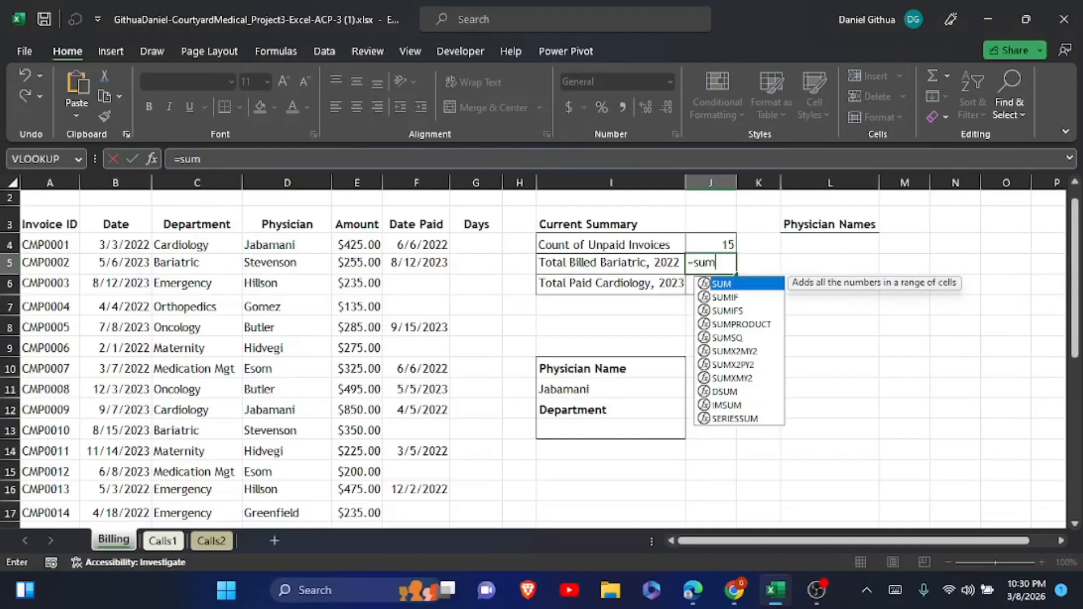
pyautogui.write('i')
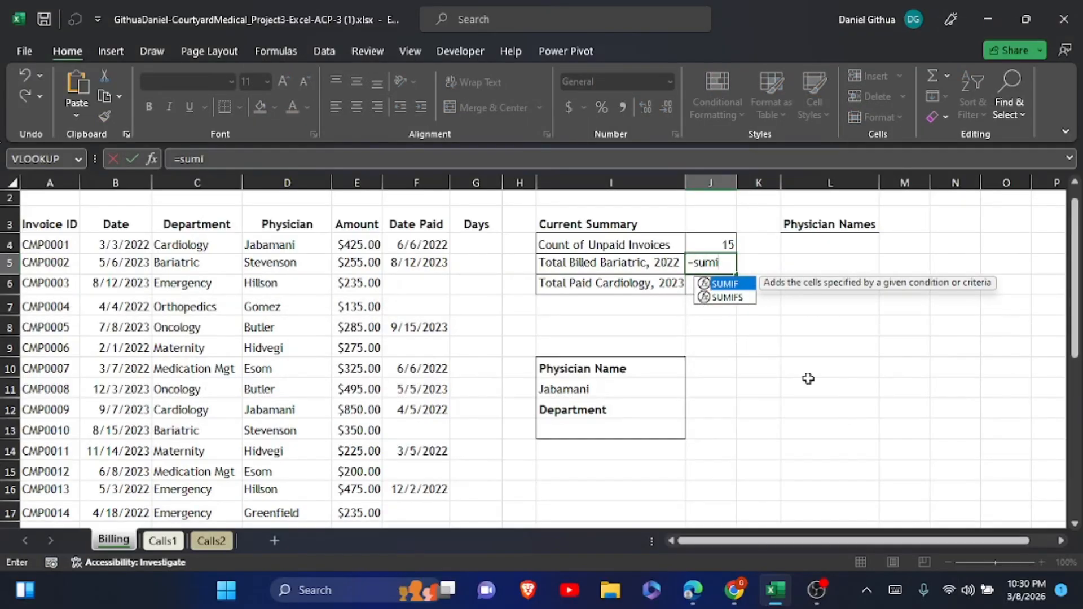
pyautogui.doubleClick(727, 297)
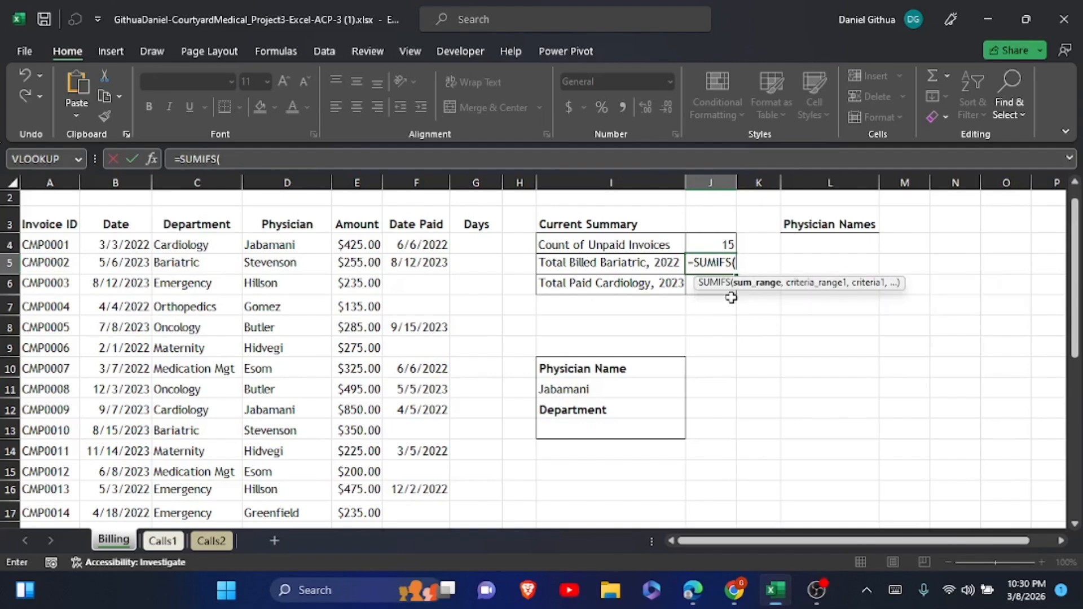
pyautogui.click(231, 159)
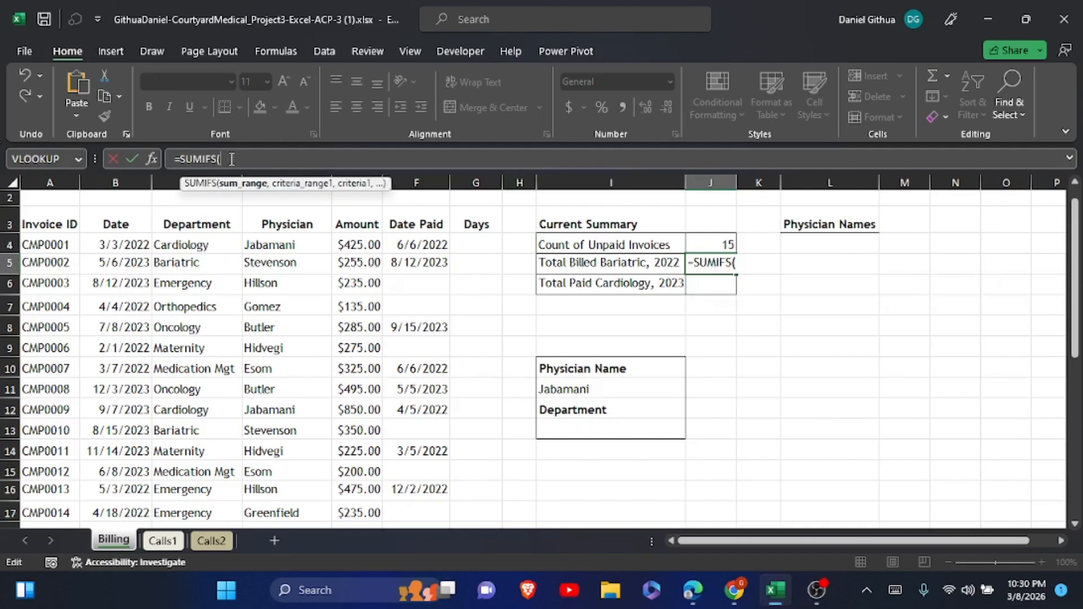
pyautogui.hotkey('ctrl', 'v')
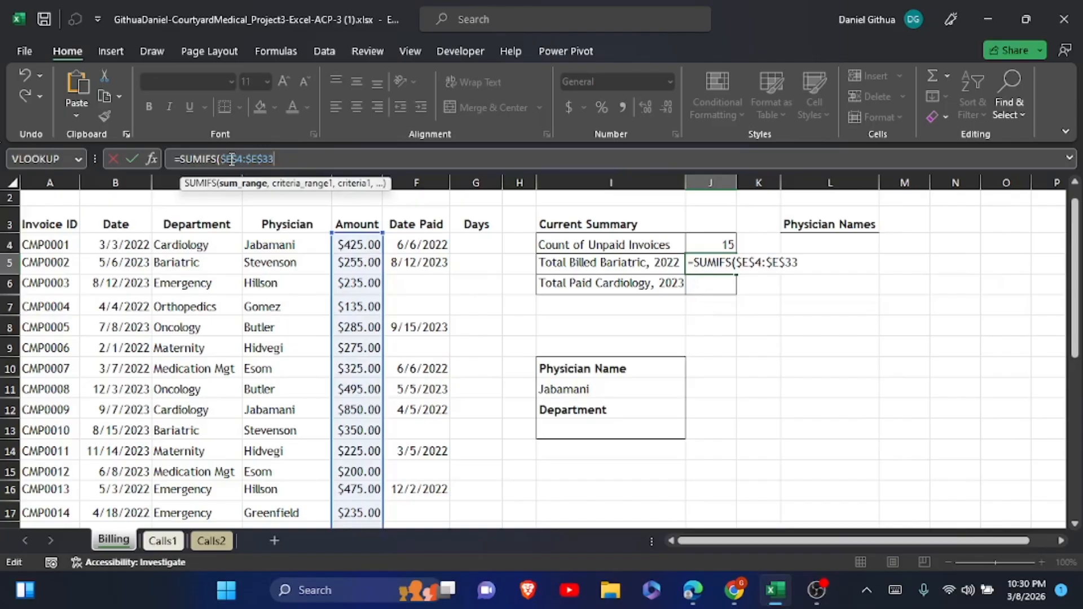
pyautogui.write(',')
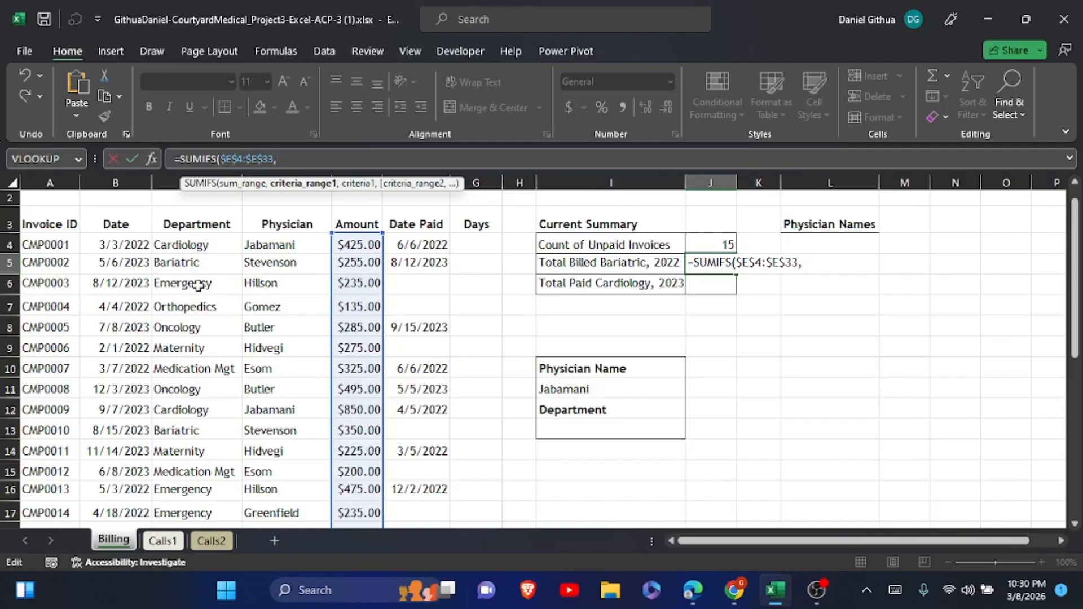
# Add $C$4:$C$33 as the first criteria range of the J5 SUMIFS formula with "bar*" as its criteria
pyautogui.moveTo(191, 244); pyautogui.dragTo(186, 495)
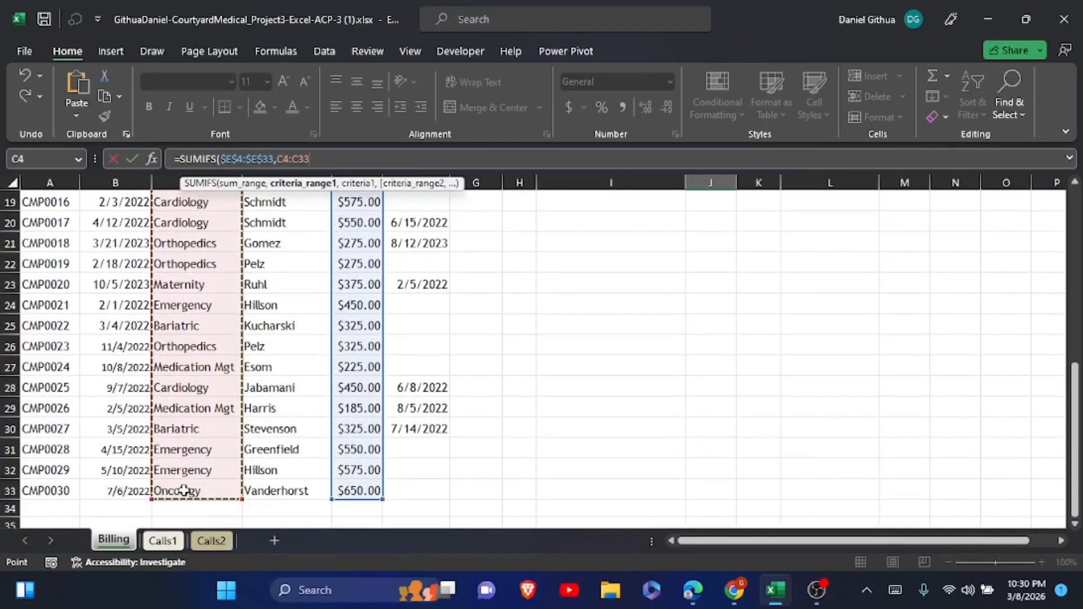
pyautogui.press('F4')
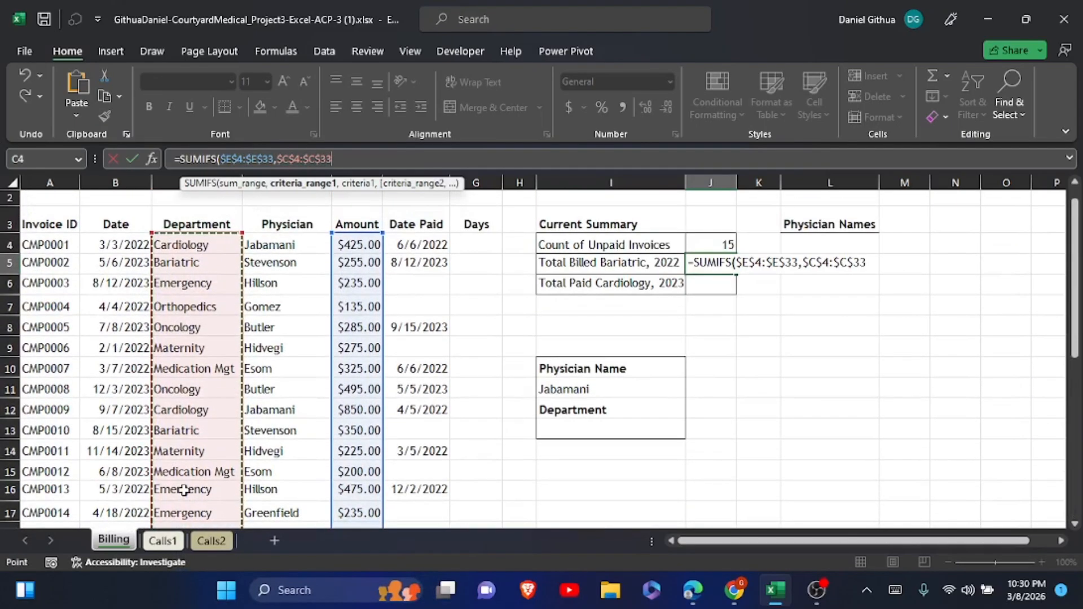
pyautogui.write(',')
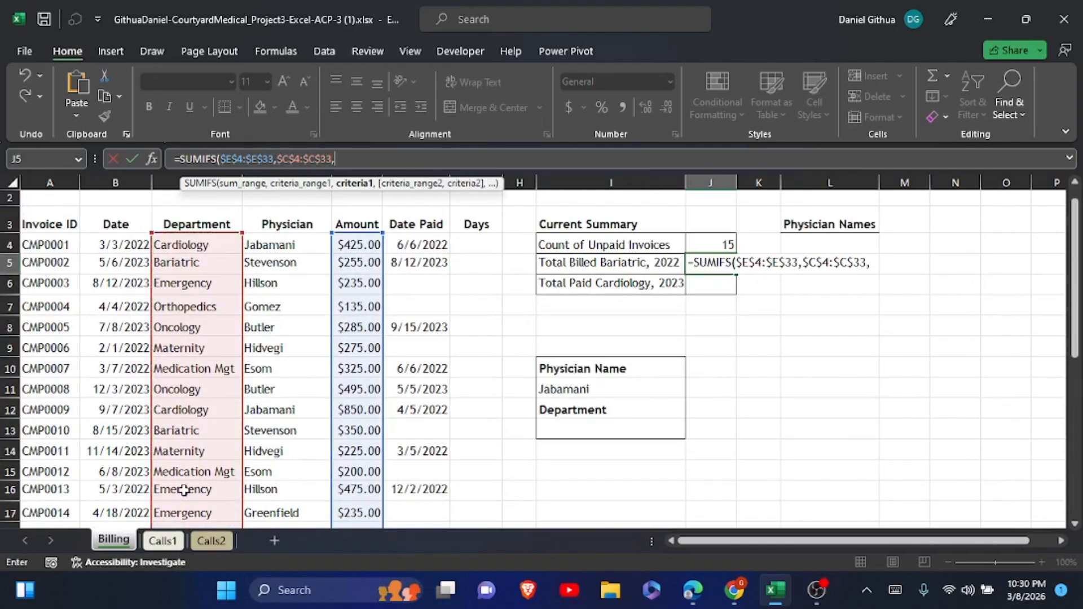
pyautogui.click(896, 591)
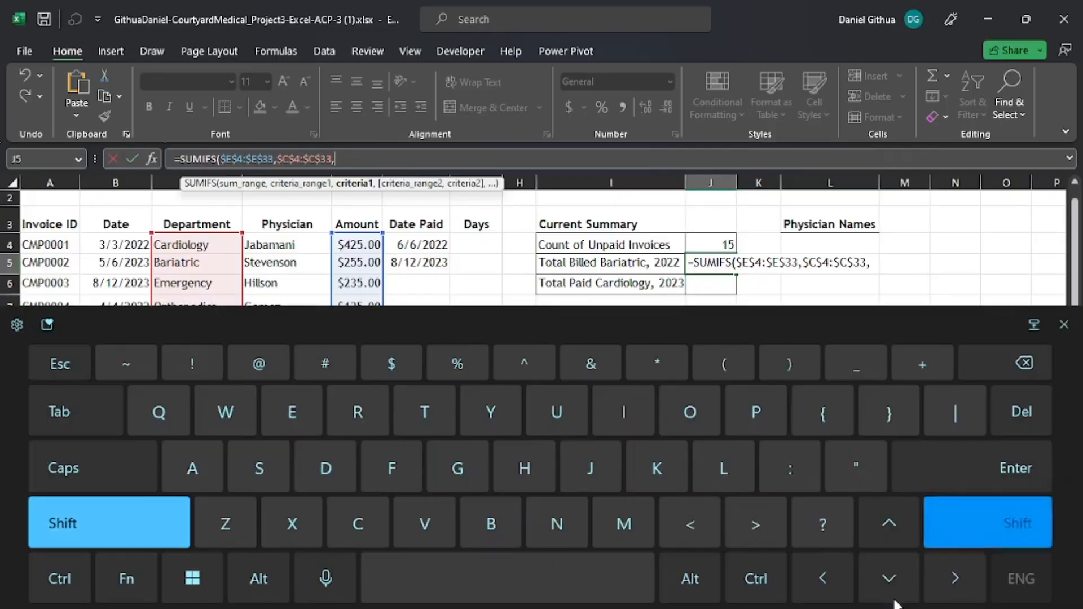
pyautogui.write('"bar')
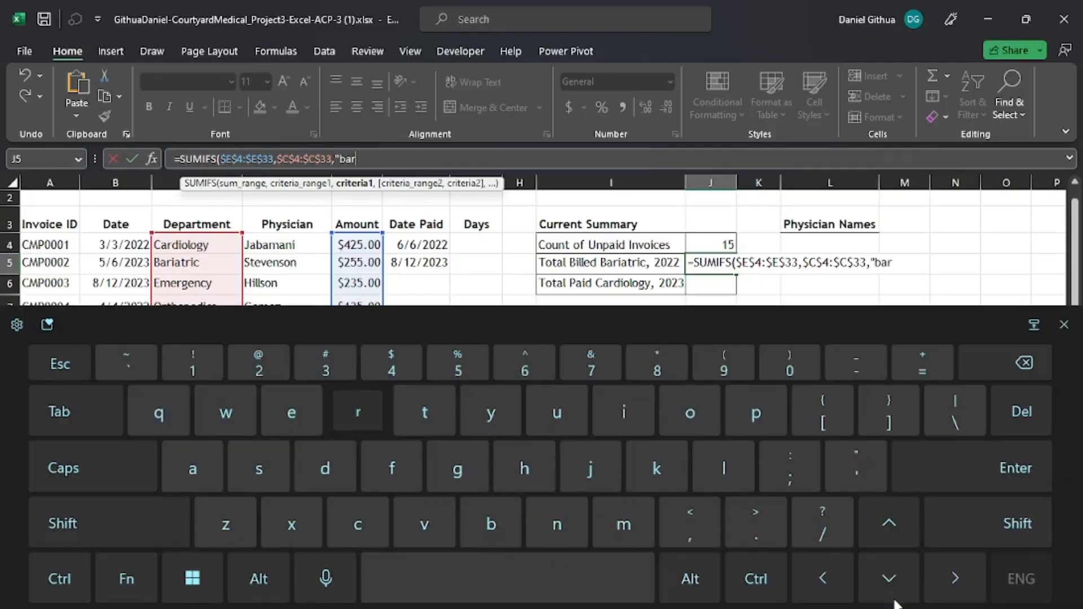
pyautogui.write('*')
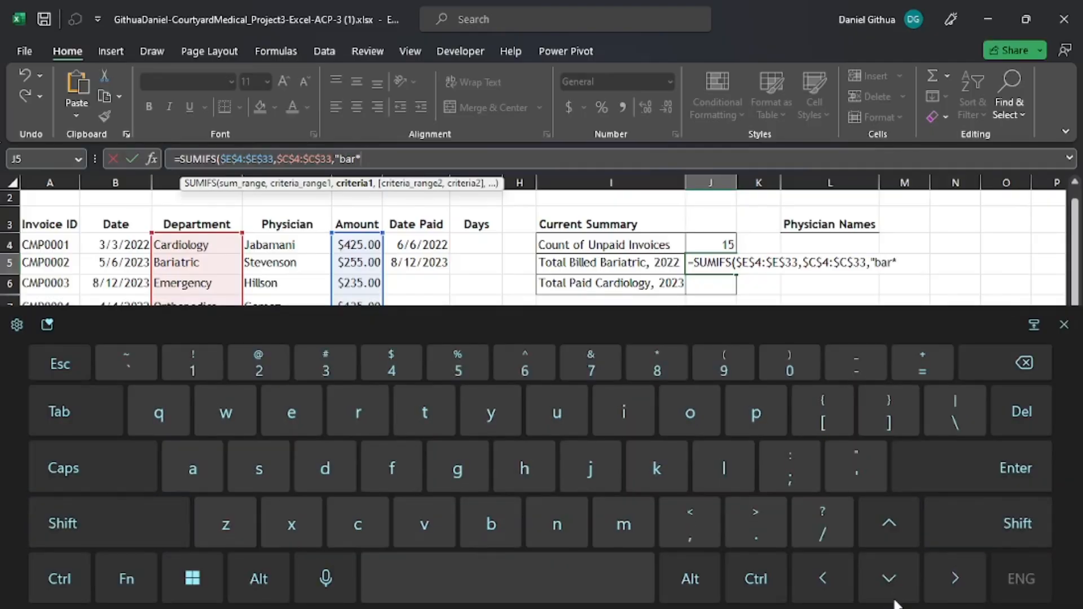
pyautogui.press('shift')
pyautogui.write('",')
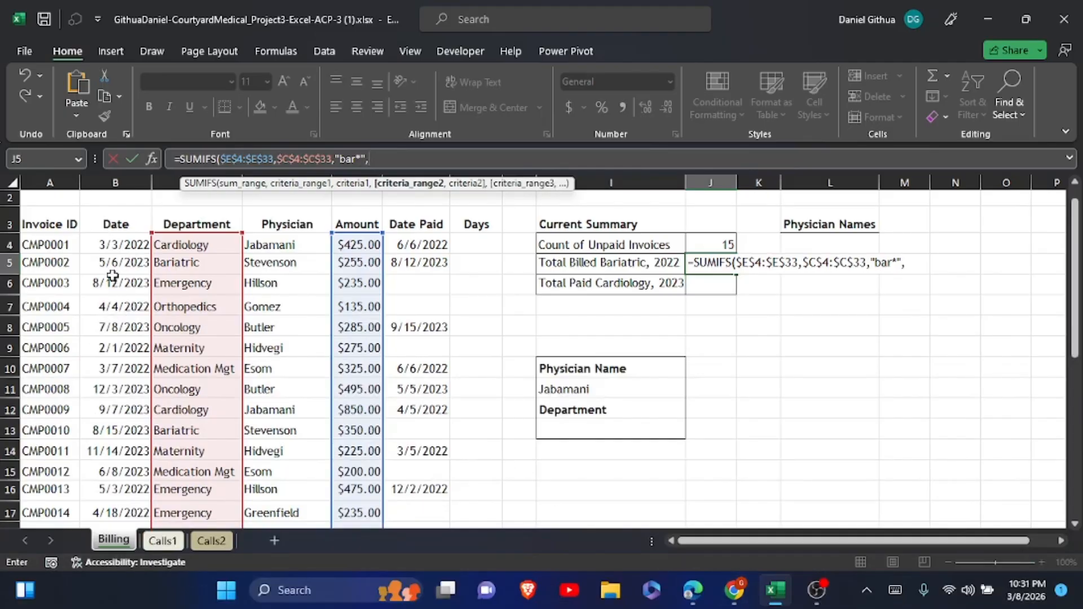
# Add $B$4:$B$33 as the second criteria range with "<=1/1/2023" as its criteria, close the parenthesis and enter the J5 formula
pyautogui.moveTo(113, 244); pyautogui.dragTo(137, 490)
pyautogui.press('F4')
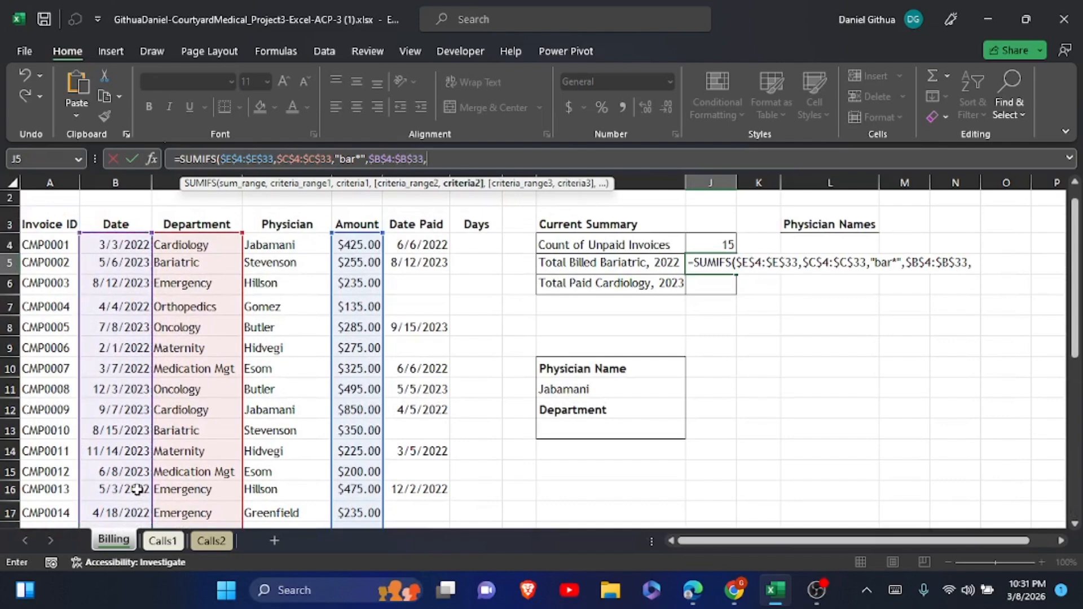
pyautogui.click(896, 590)
pyautogui.click(109, 523)
pyautogui.click(856, 466)
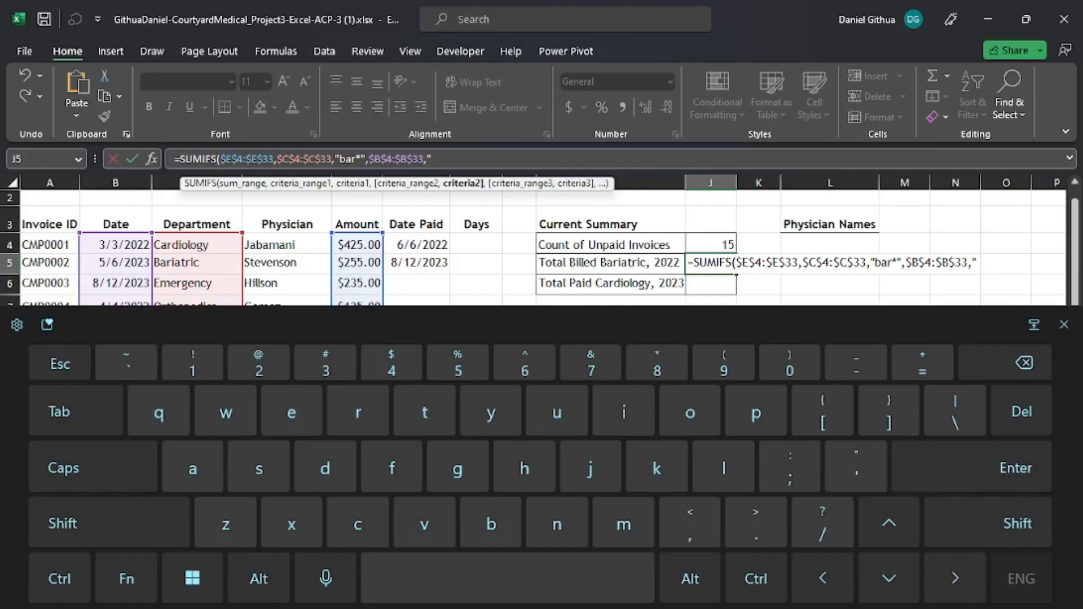
pyautogui.click(108, 523)
pyautogui.click(690, 523)
pyautogui.click(923, 363)
pyautogui.click(192, 363)
pyautogui.click(823, 523)
pyautogui.click(192, 363)
pyautogui.click(823, 523)
pyautogui.click(259, 362)
pyautogui.click(790, 362)
pyautogui.click(259, 362)
pyautogui.click(325, 363)
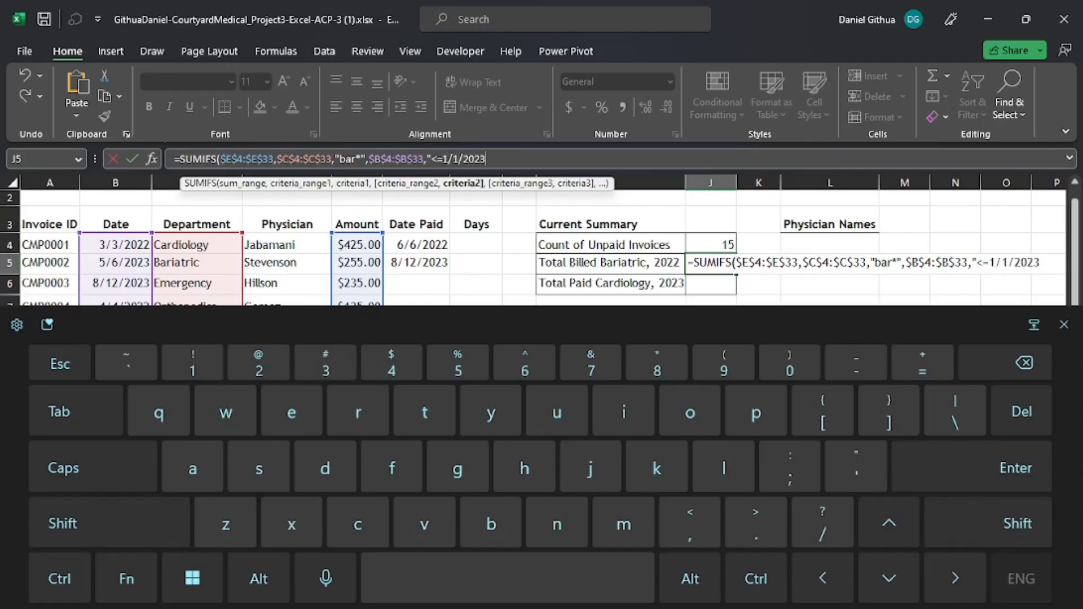
pyautogui.click(63, 523)
pyautogui.click(856, 469)
pyautogui.click(63, 523)
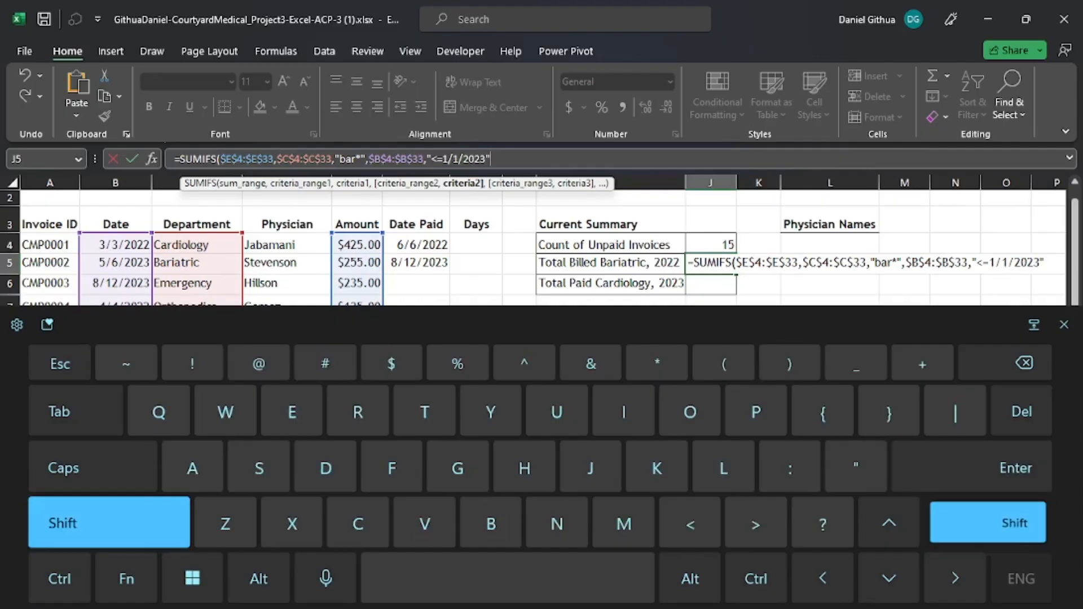
pyautogui.click(790, 364)
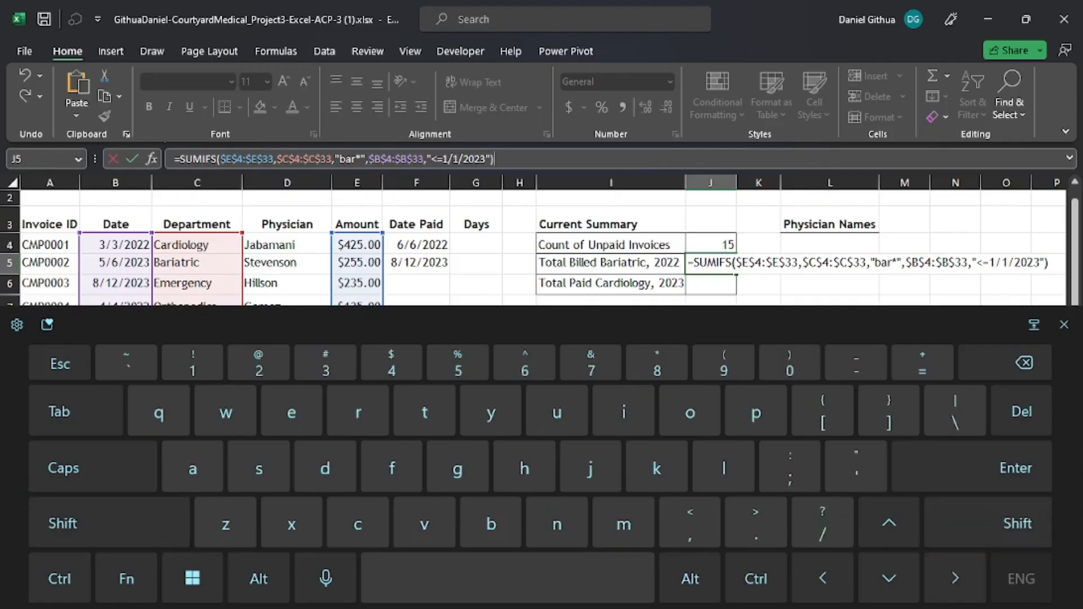
pyautogui.click(972, 468)
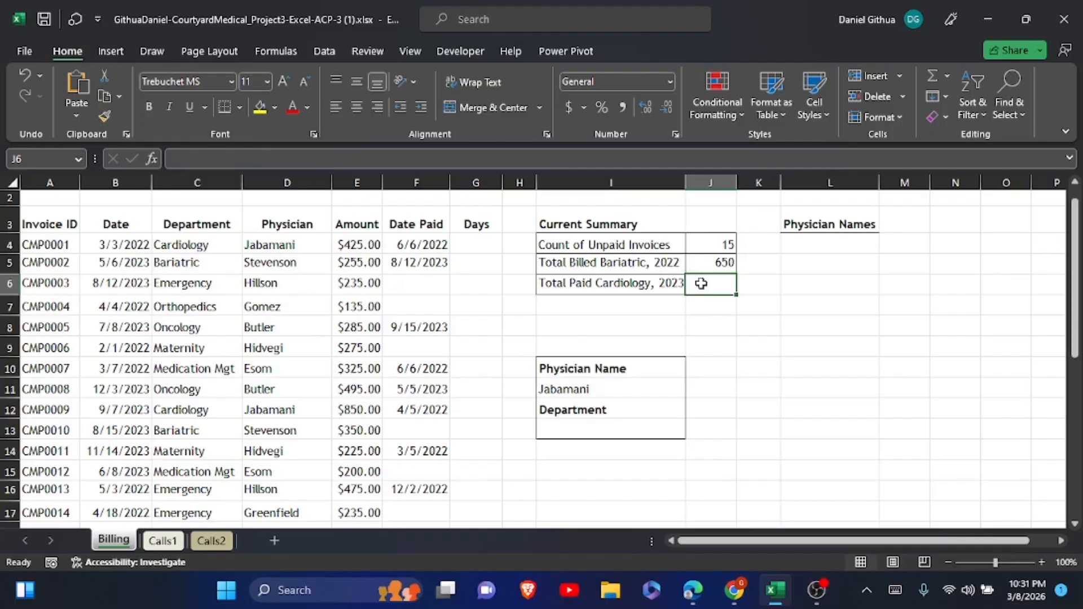
# Read step 5 of the instruction PDF in Edge, return to Excel and copy the SUMIFS formula from J5 to J6
pyautogui.hotkey('alt', 'Tab')
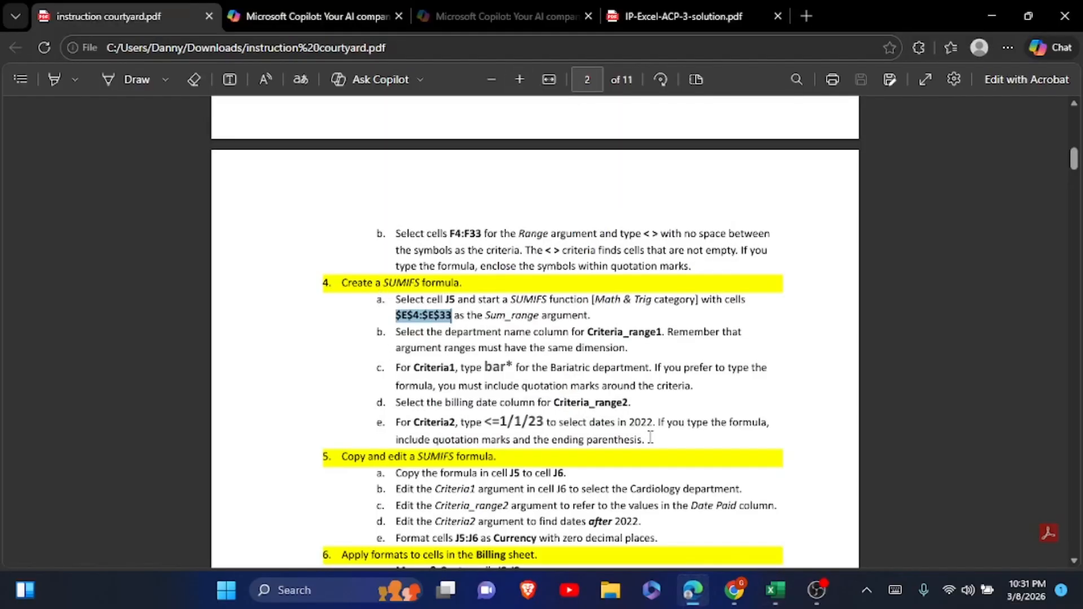
pyautogui.moveTo(650, 437); pyautogui.dragTo(265, 174)
pyautogui.moveTo(283, 136)
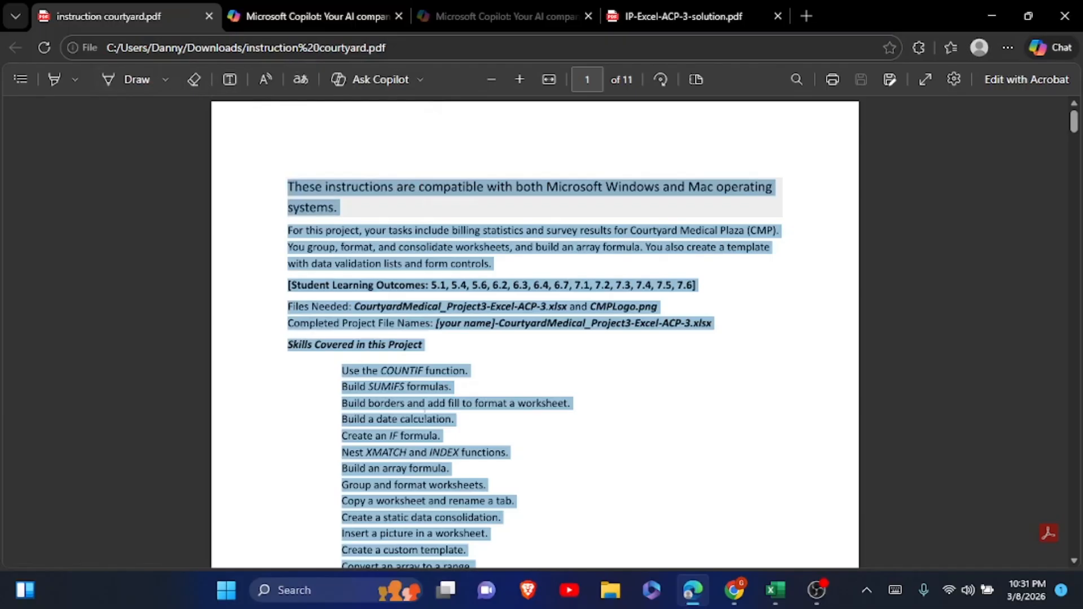
pyautogui.scroll(-15, 275, 208)
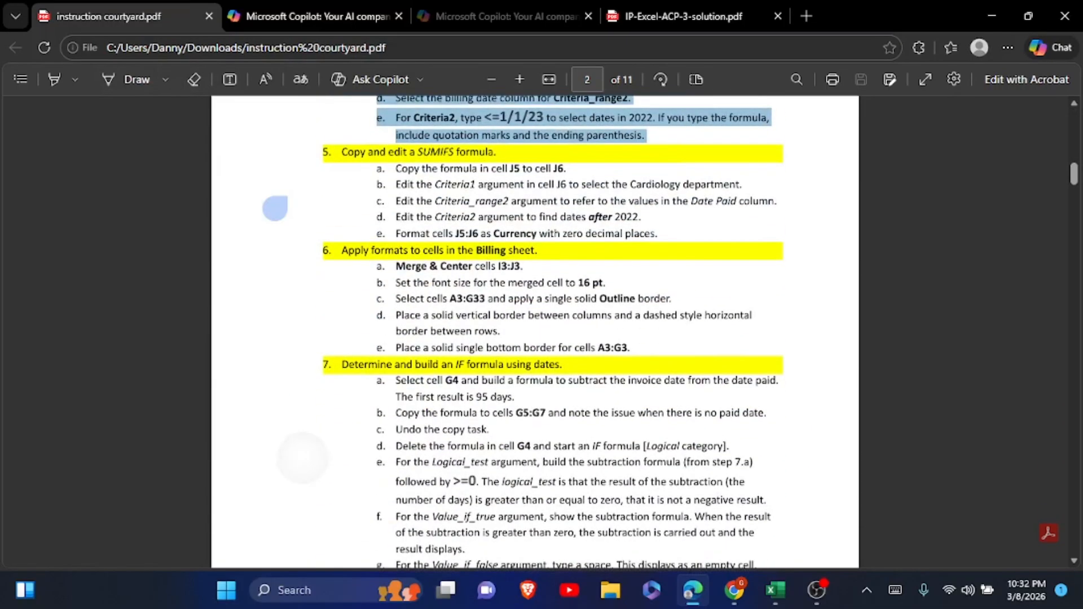
pyautogui.click(504, 190)
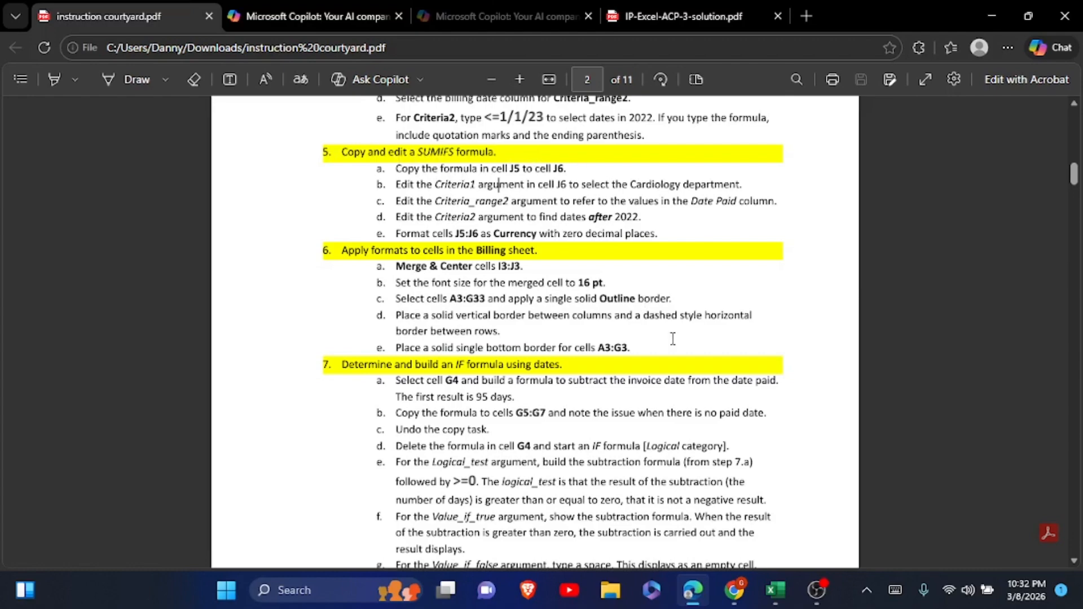
pyautogui.click(776, 590)
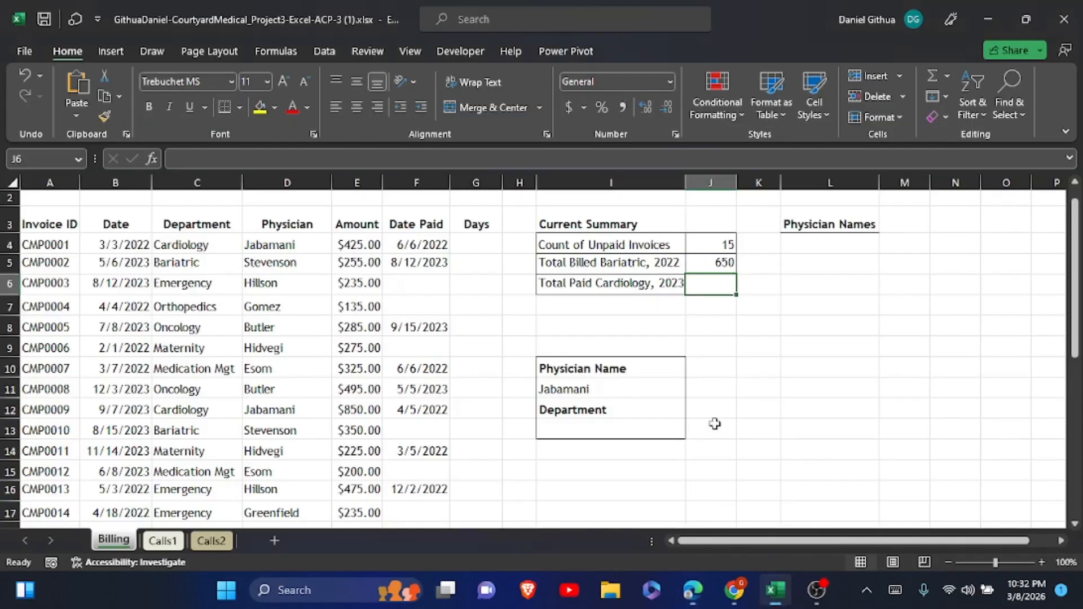
pyautogui.click(708, 270)
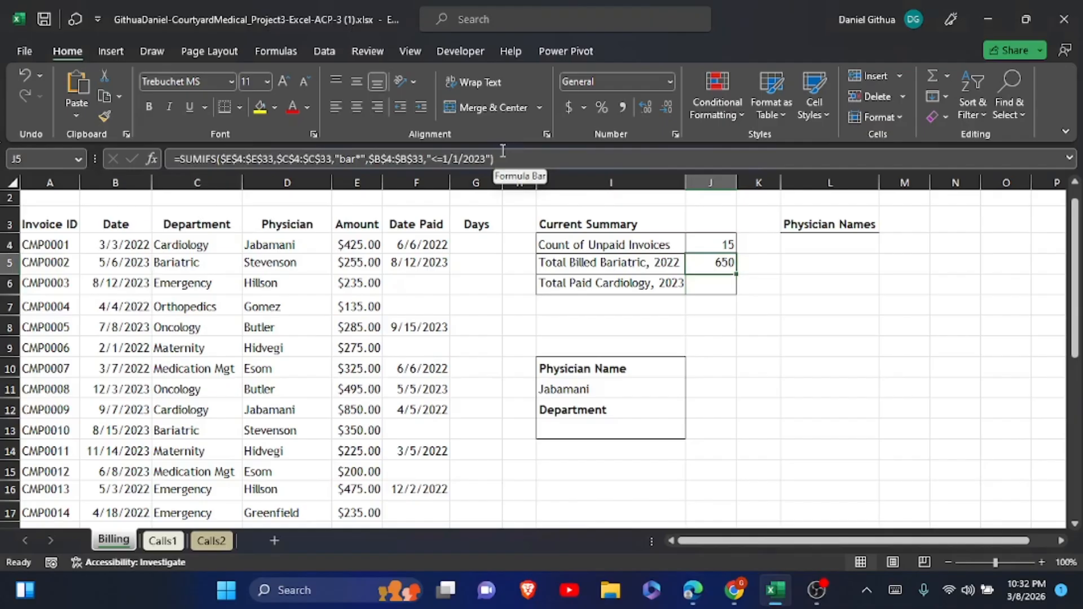
pyautogui.hotkey('ctrl', 'c')
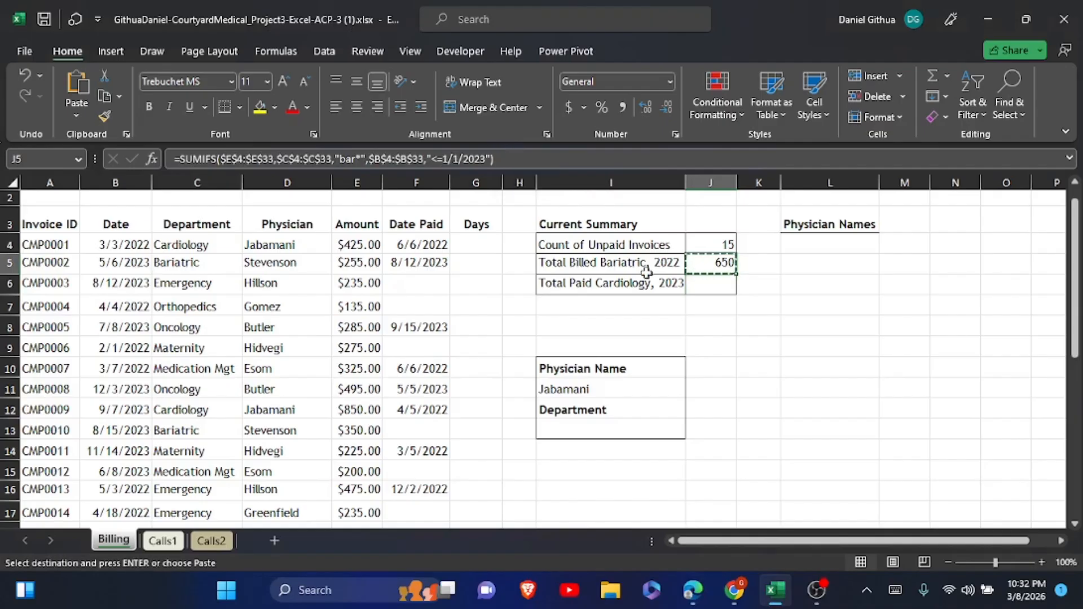
pyautogui.click(704, 282)
pyautogui.hotkey('ctrl', 'v')
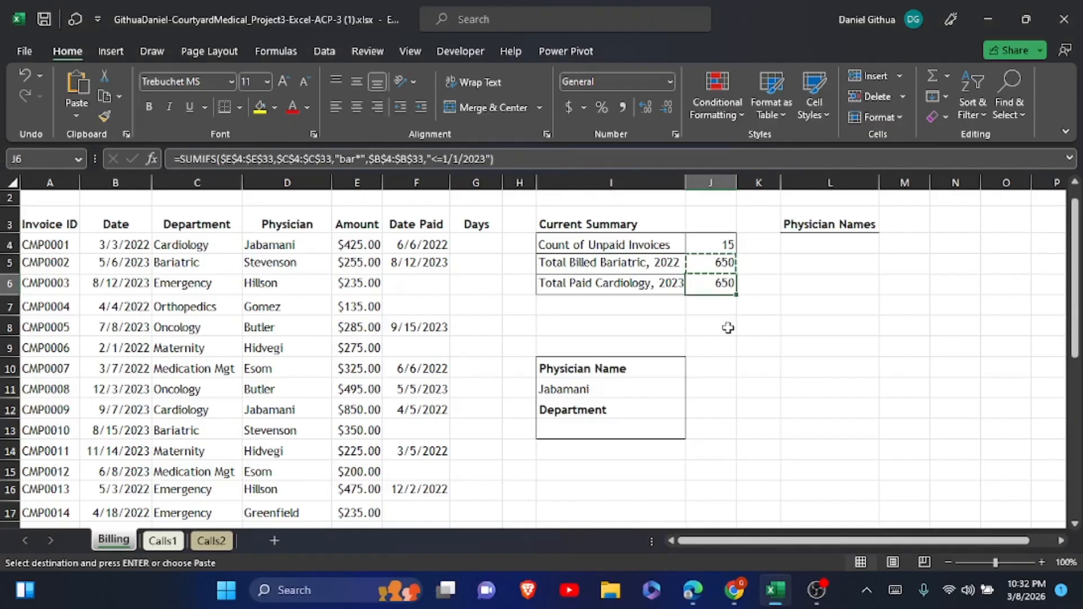
# Recheck step 5b in the instruction PDF in Edge, return to Excel and copy the text Cardiology from cell C4
pyautogui.click(691, 590)
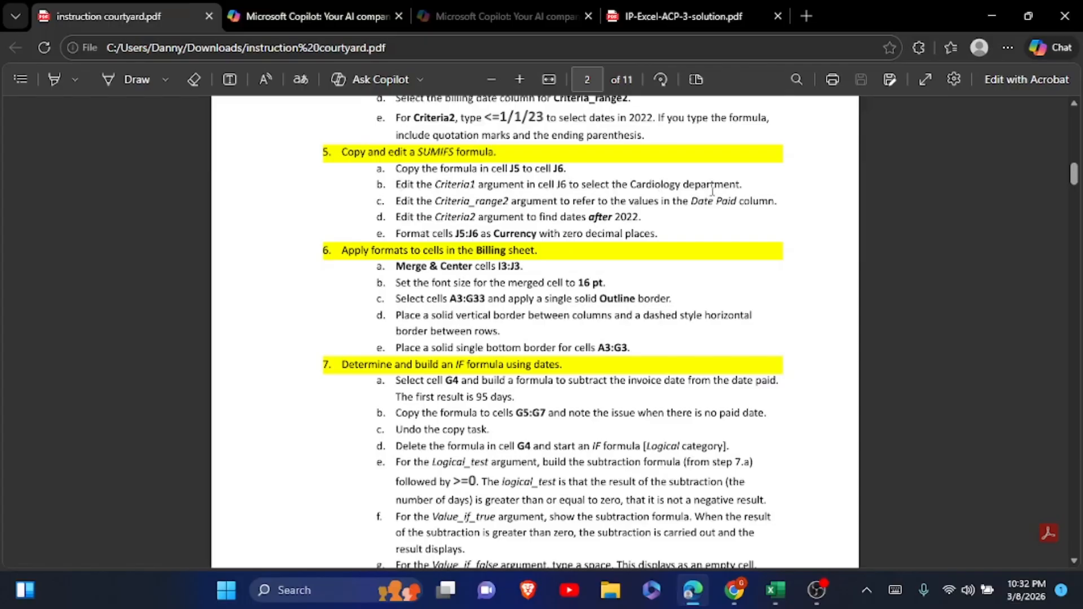
pyautogui.click(776, 594)
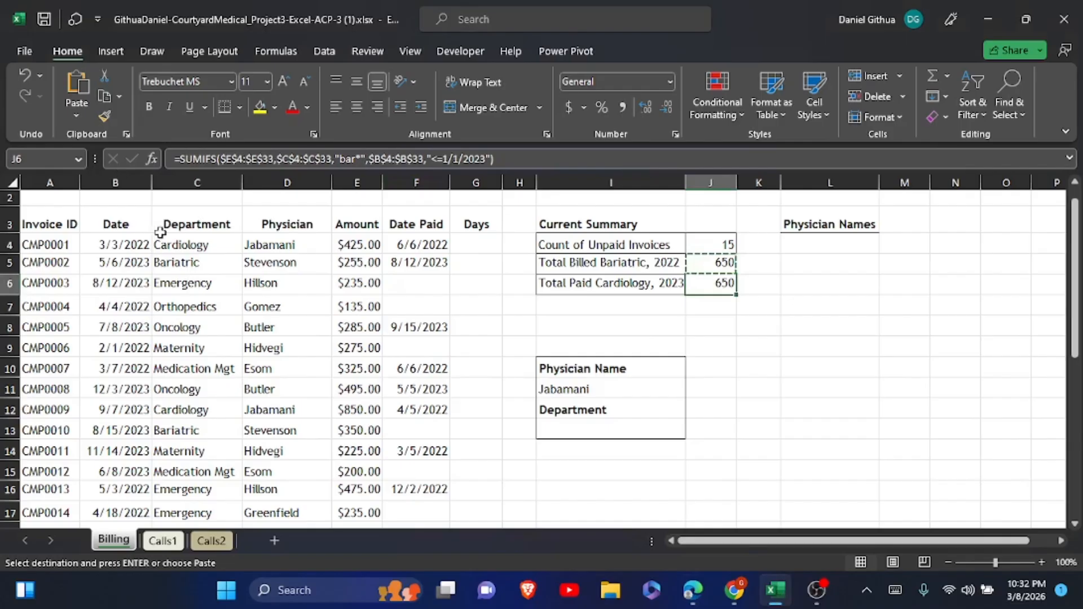
pyautogui.click(189, 245)
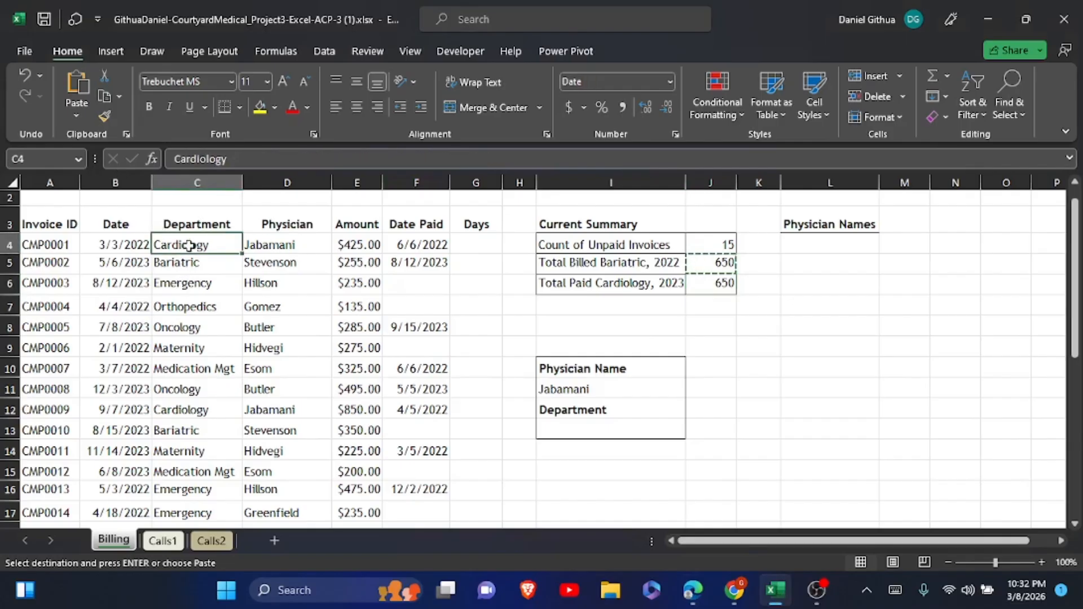
pyautogui.moveTo(229, 159); pyautogui.dragTo(175, 158)
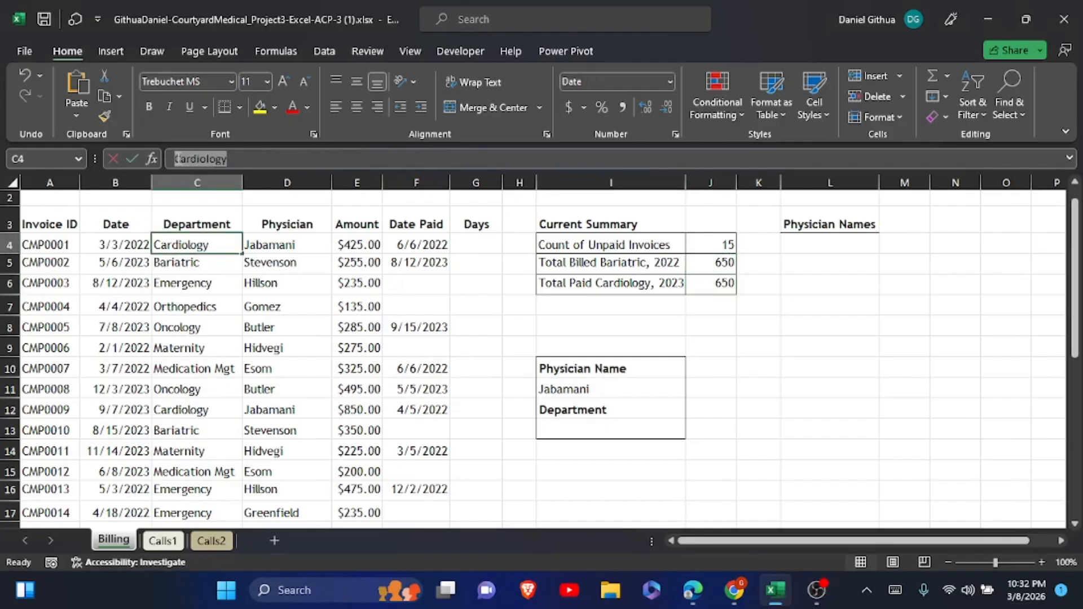
pyautogui.hotkey('ctrl', 'c')
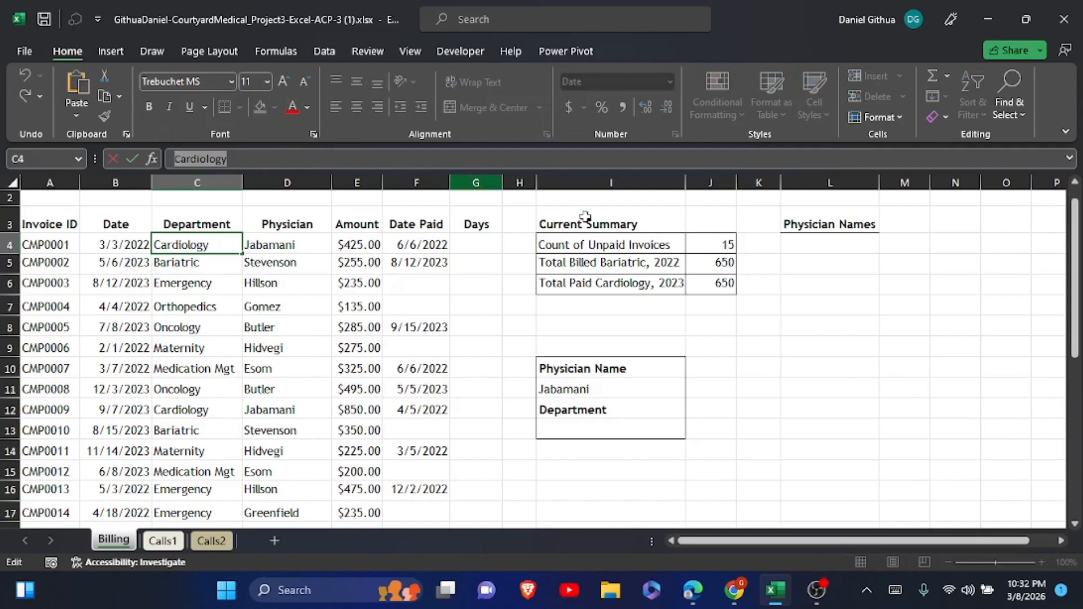
# Replace the text bar in the Criteria1 argument of the J6 formula with the copied department name
pyautogui.click(712, 286)
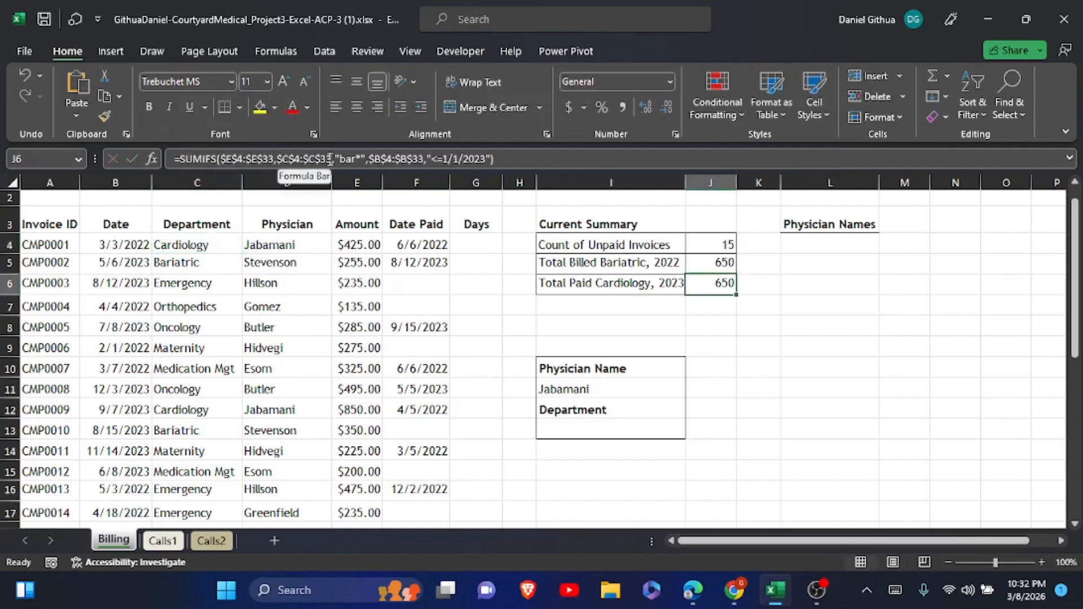
pyautogui.moveTo(340, 159); pyautogui.dragTo(357, 158)
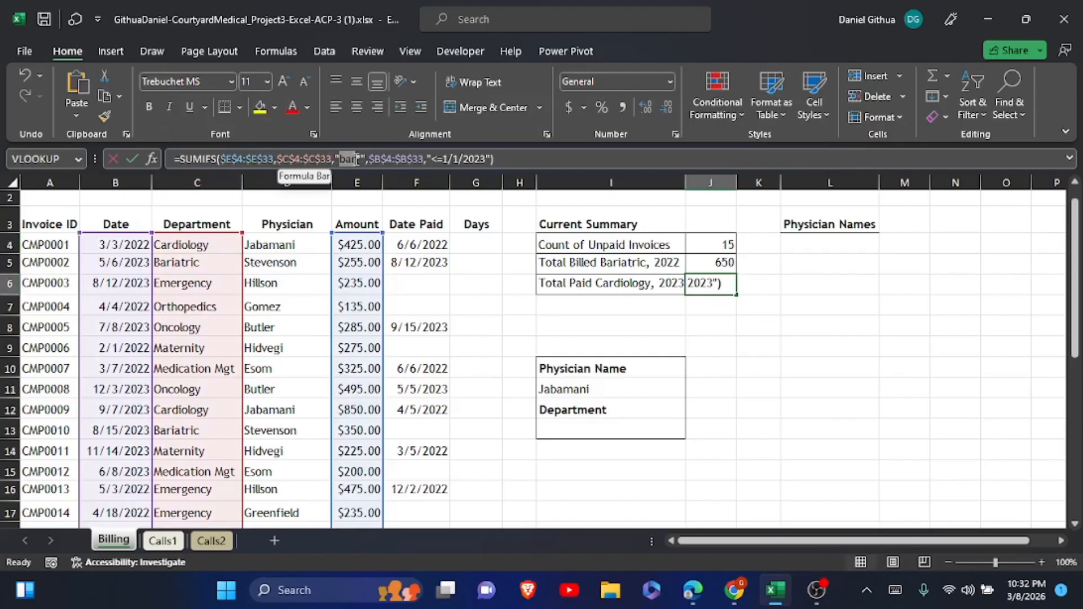
pyautogui.rightClick(355, 159)
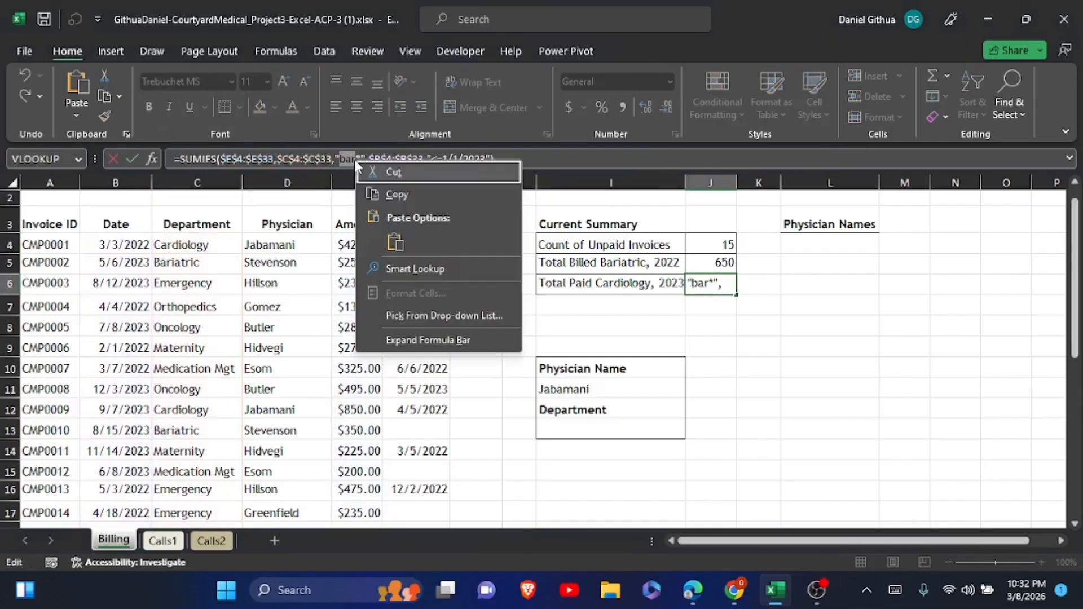
pyautogui.click(395, 241)
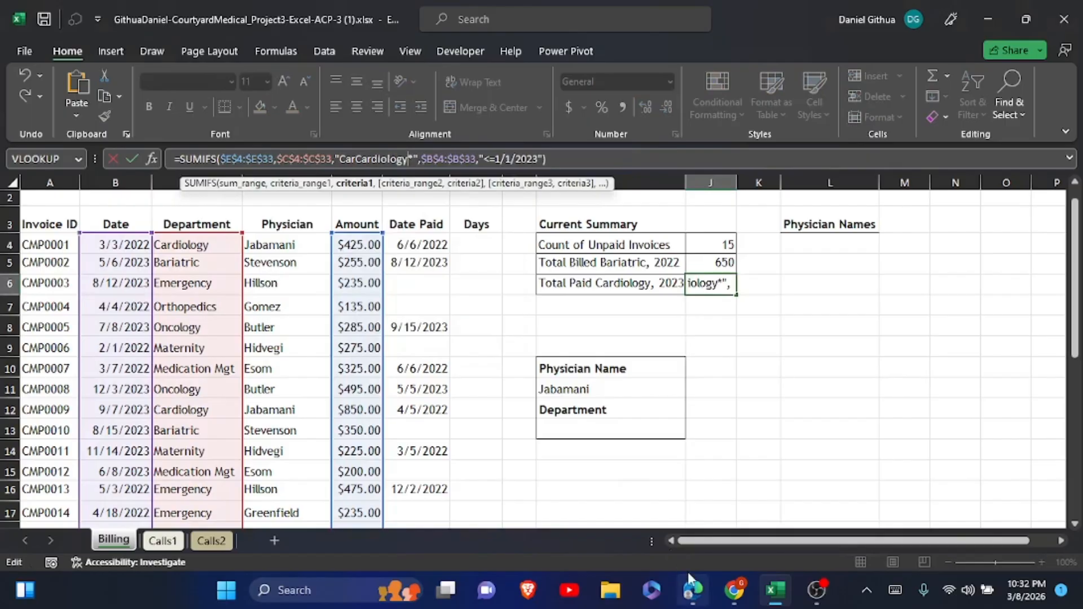
# Change the Criteria_range2 argument in the J6 formula to the Date Paid range $F$4:$F$33
pyautogui.moveTo(688, 572)
pyautogui.moveTo(705, 525)
pyautogui.click(429, 160)
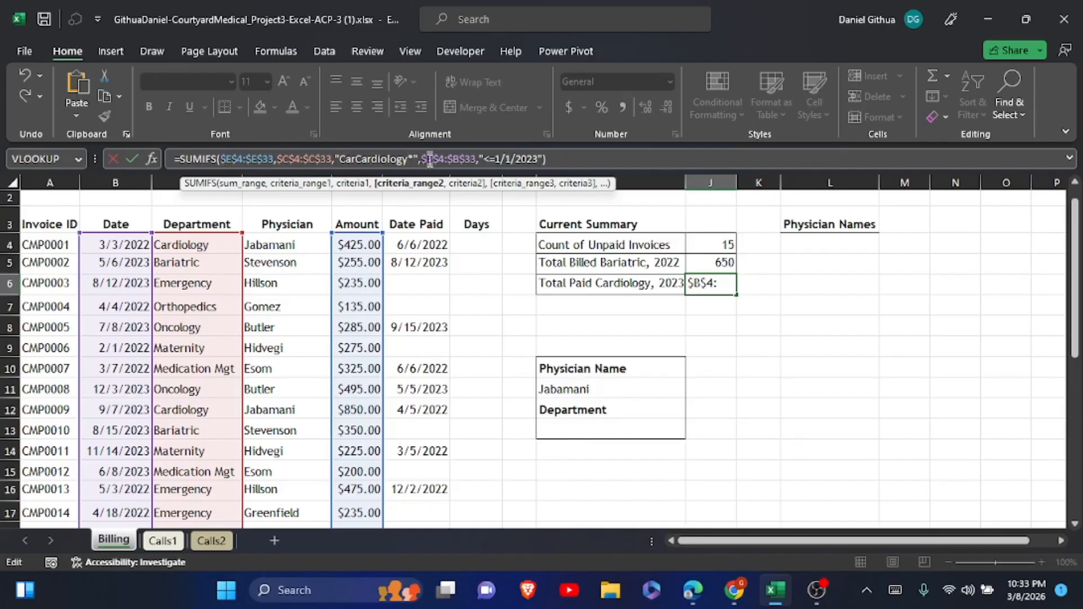
pyautogui.press('BackSpace')
pyautogui.write('F')
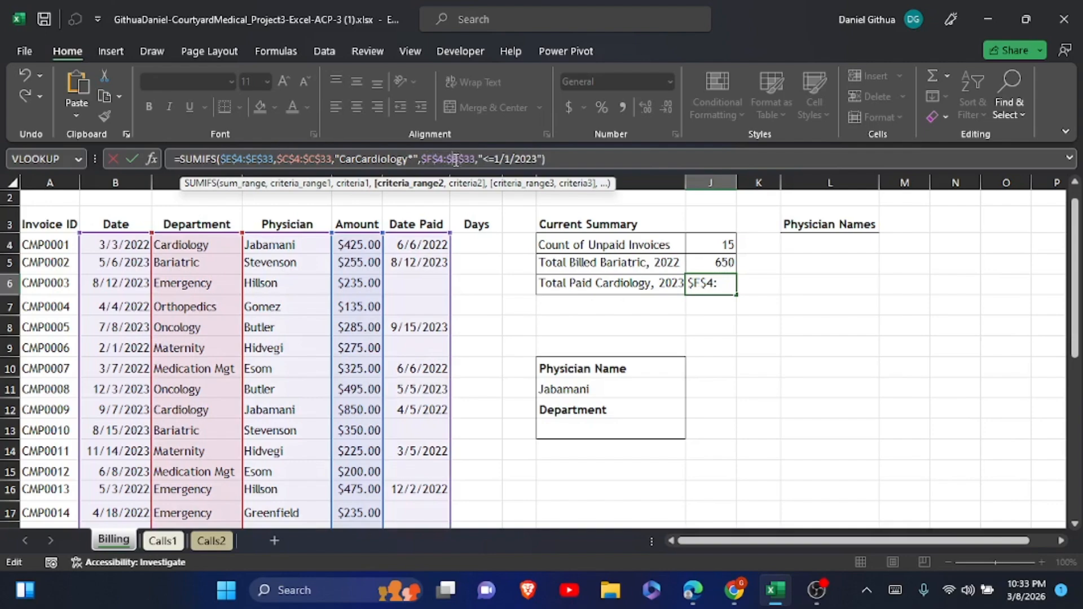
pyautogui.click(455, 160)
pyautogui.press('BackSpace')
pyautogui.write('F')
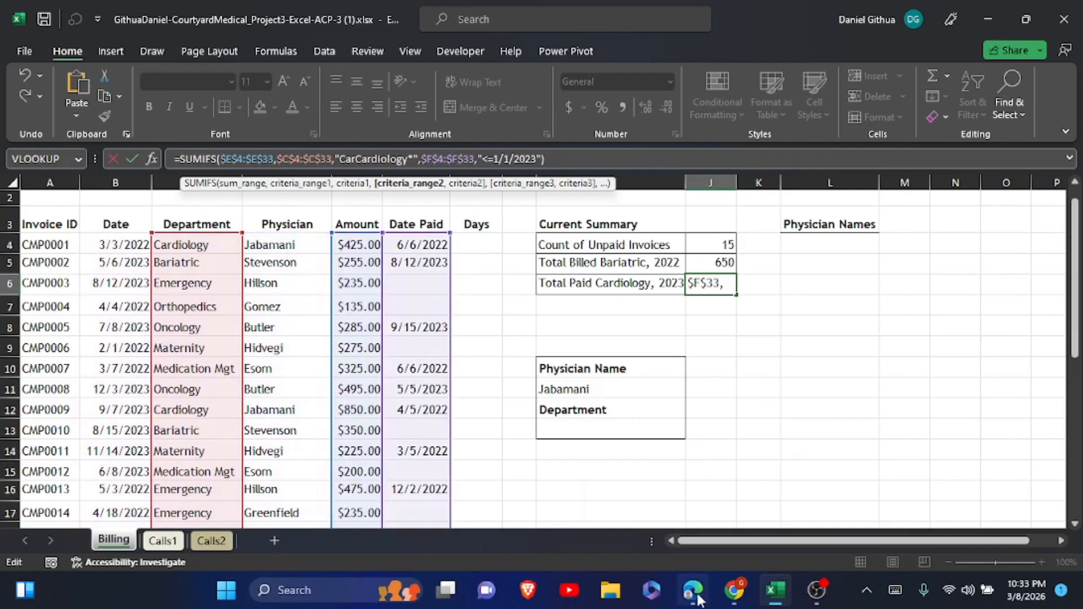
# Check the Criteria2 instruction in the PDF and change that argument in the J6 formula to ">1/1/2023"
pyautogui.click(703, 527)
pyautogui.moveTo(489, 162); pyautogui.dragTo(484, 163)
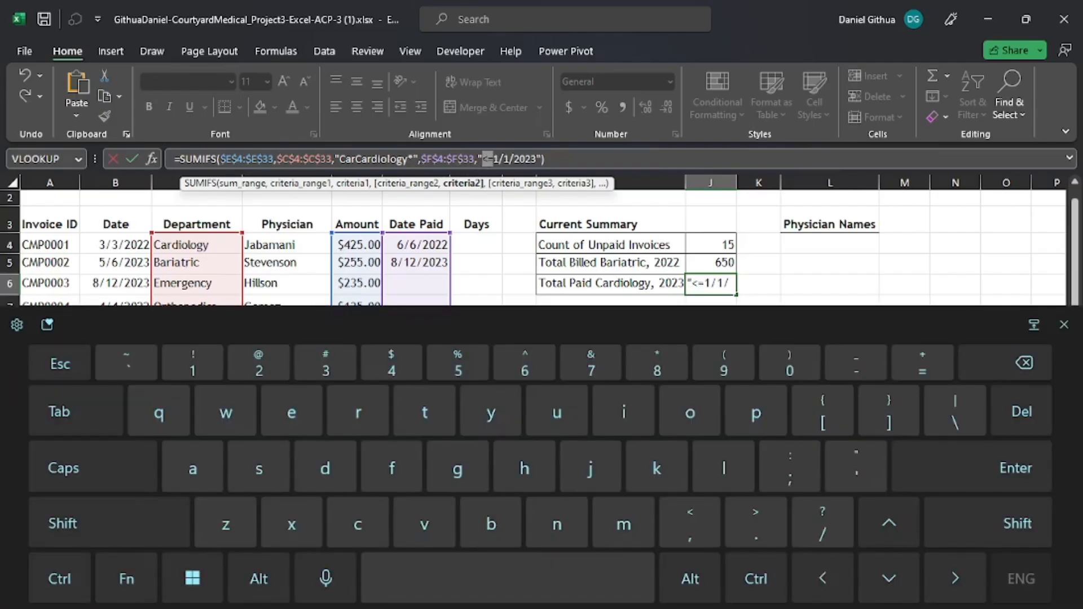
pyautogui.click(62, 523)
pyautogui.click(756, 524)
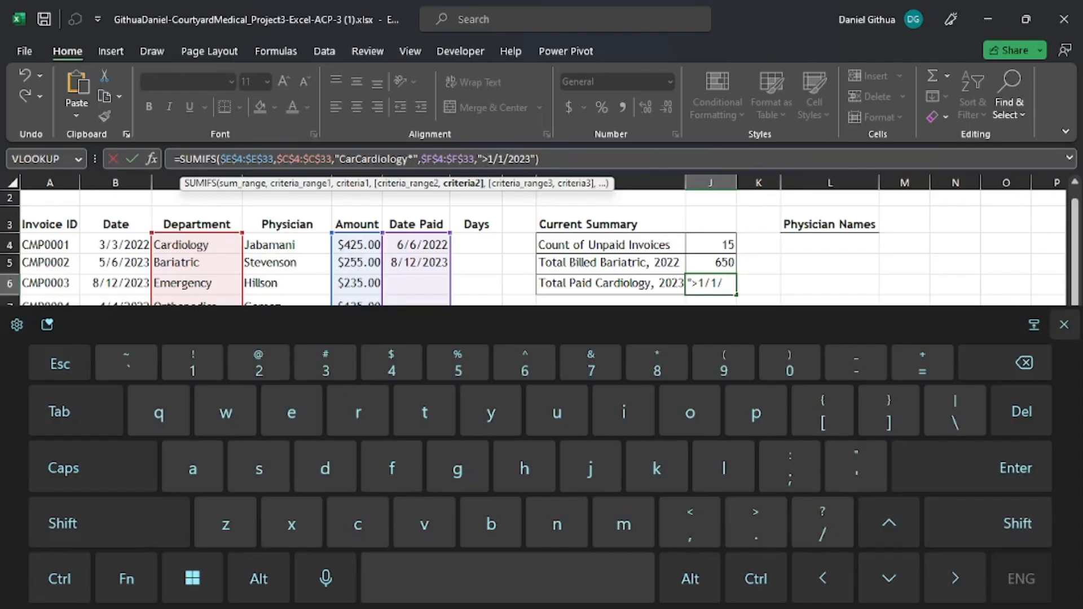
# Enter the edited SUMIFS formula in cell J6 and close the on-screen keyboard
pyautogui.click(1015, 468)
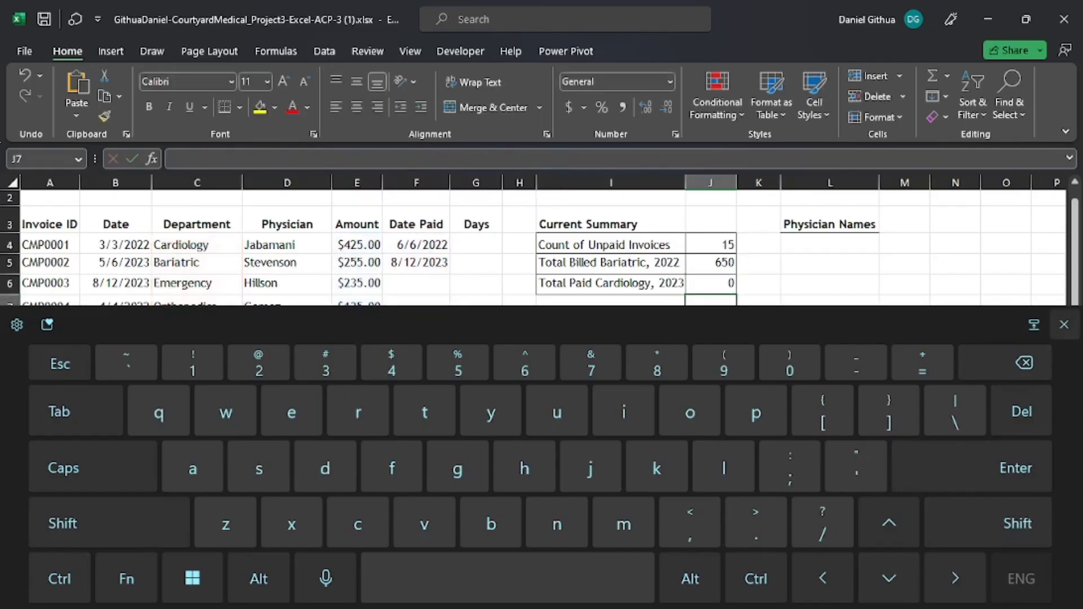
pyautogui.click(1065, 325)
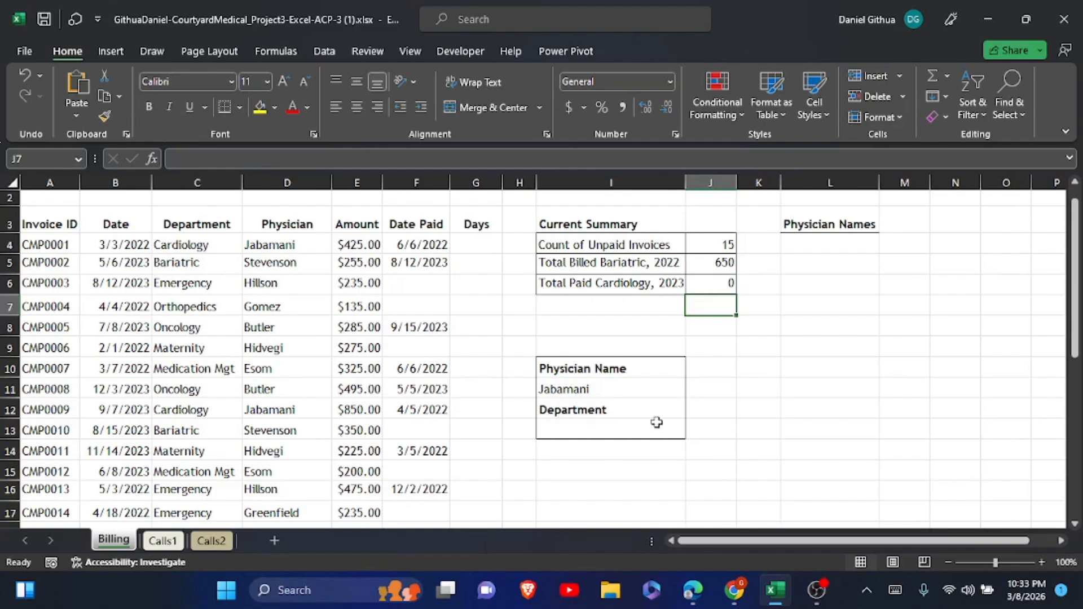
# Check step 5e in the instruction PDF in Edge, return to Excel and choose the Currency number format for cells J5:J6
pyautogui.click(693, 590)
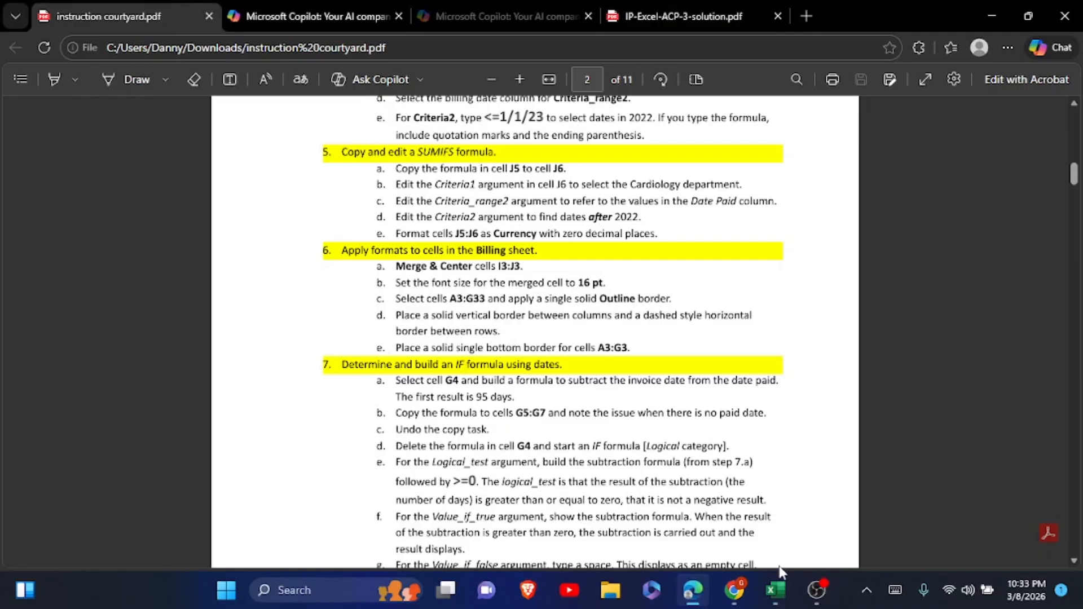
pyautogui.click(775, 590)
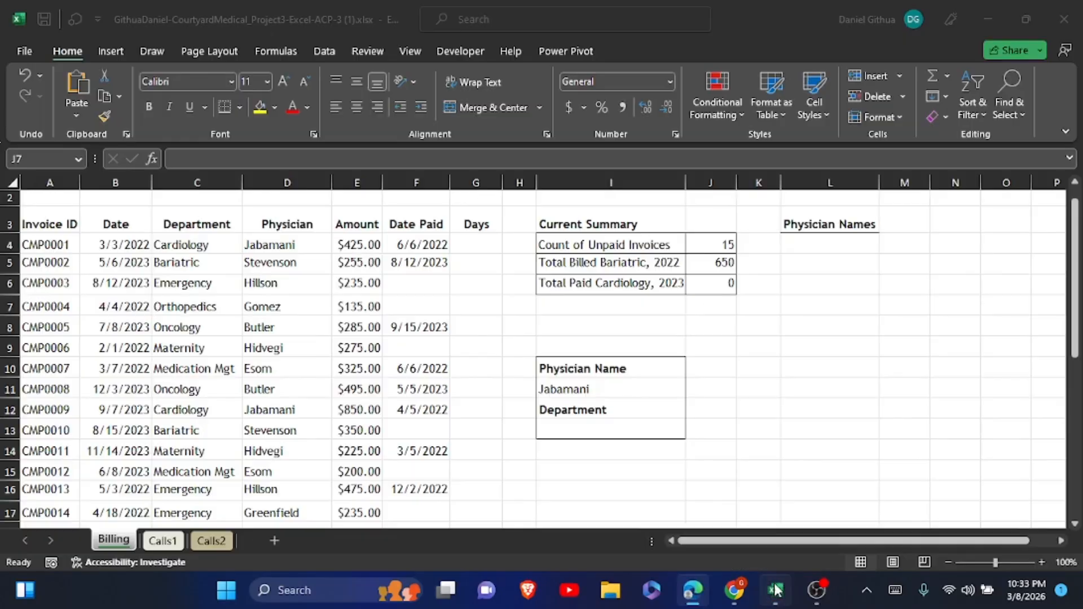
pyautogui.click(722, 245)
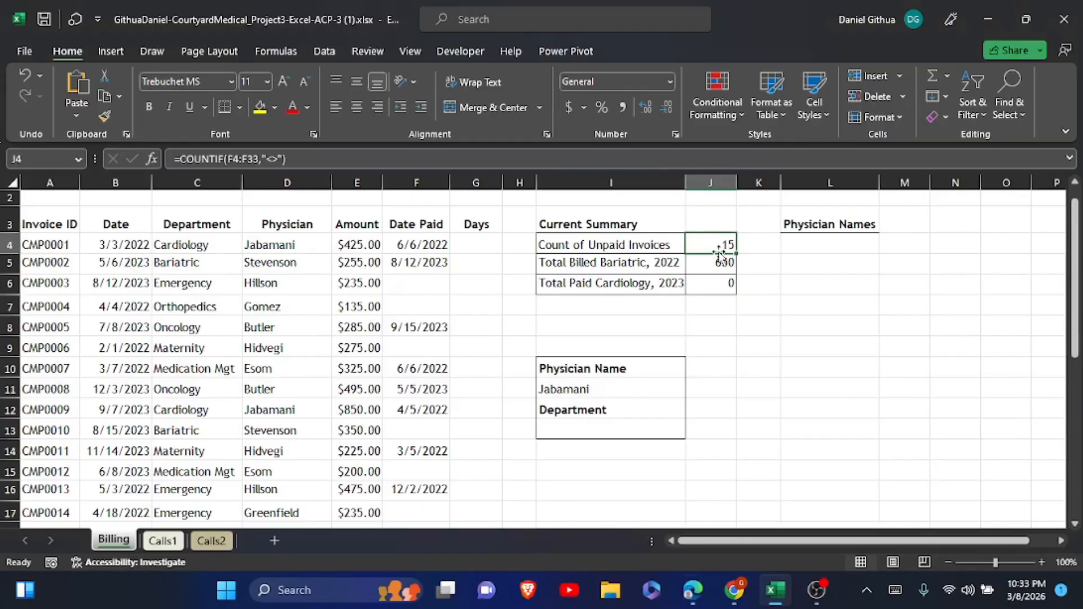
pyautogui.click(714, 261)
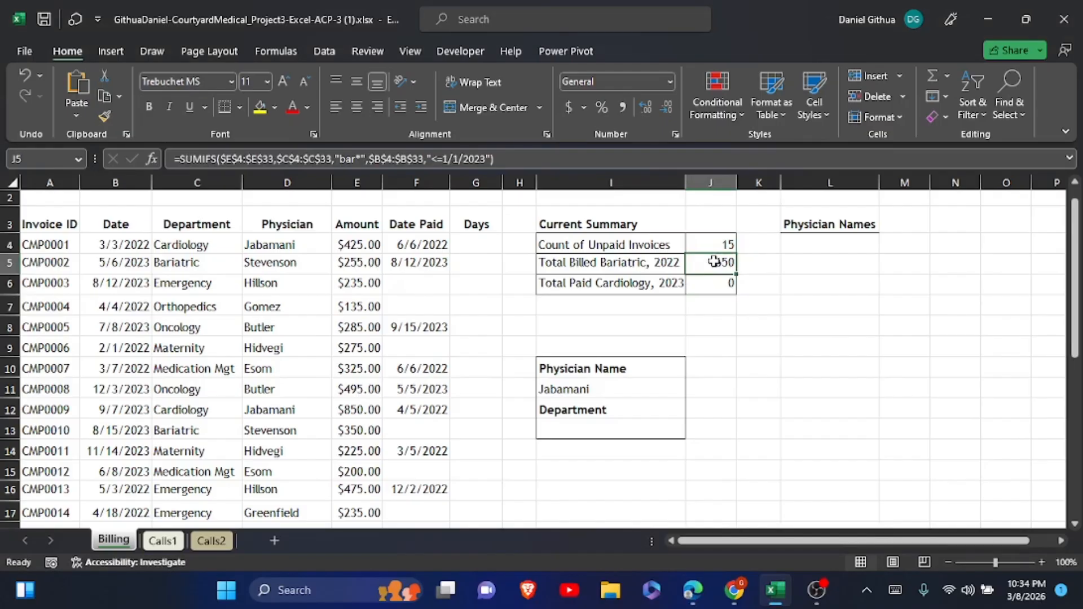
pyautogui.moveTo(715, 271); pyautogui.dragTo(716, 282)
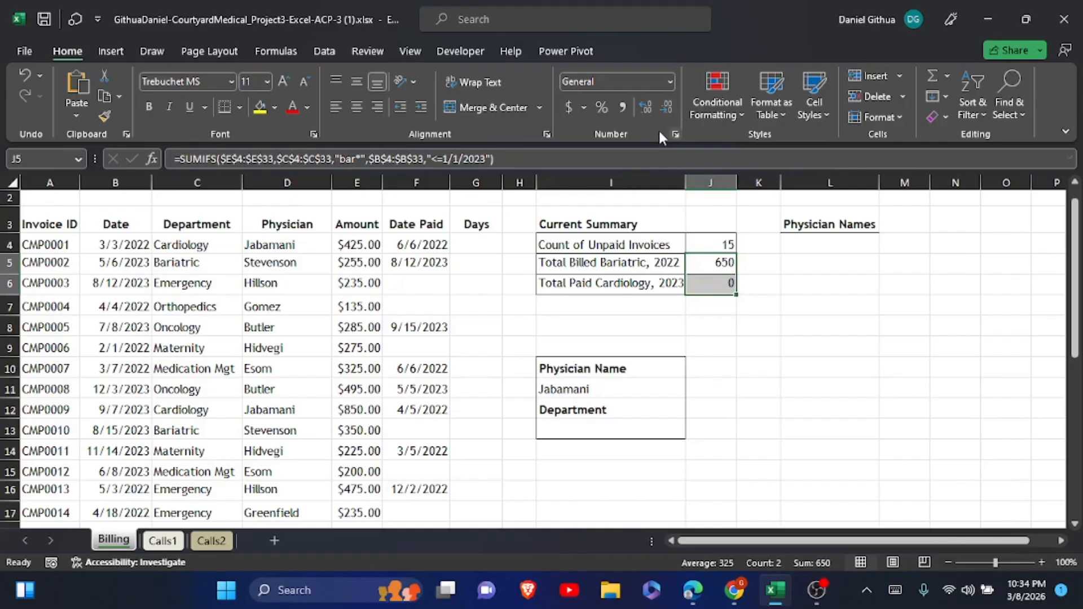
pyautogui.click(675, 136)
pyautogui.click(516, 105)
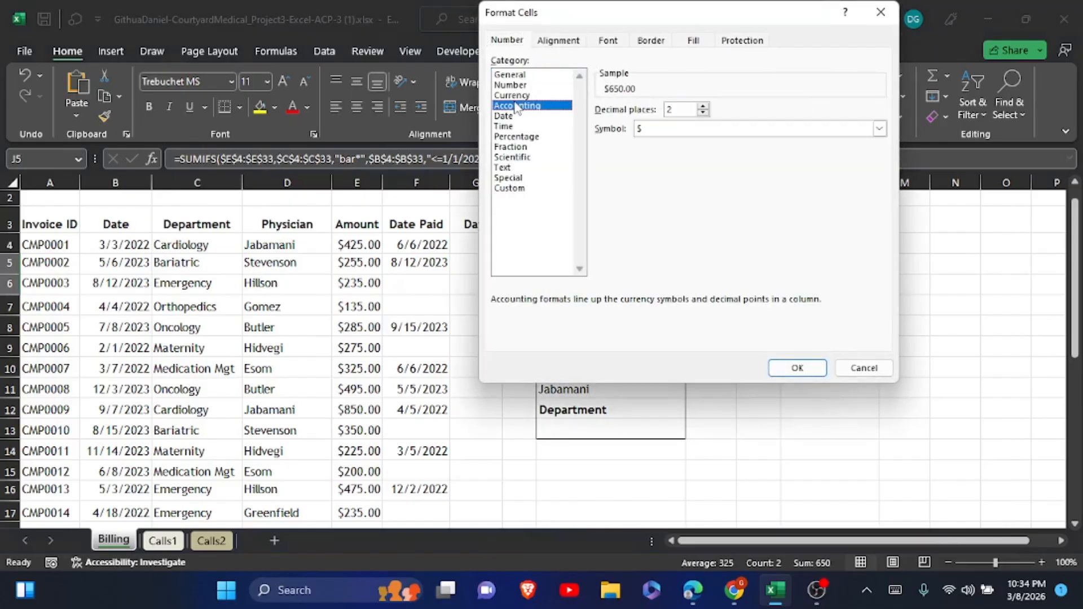
pyautogui.click(528, 86)
pyautogui.click(519, 95)
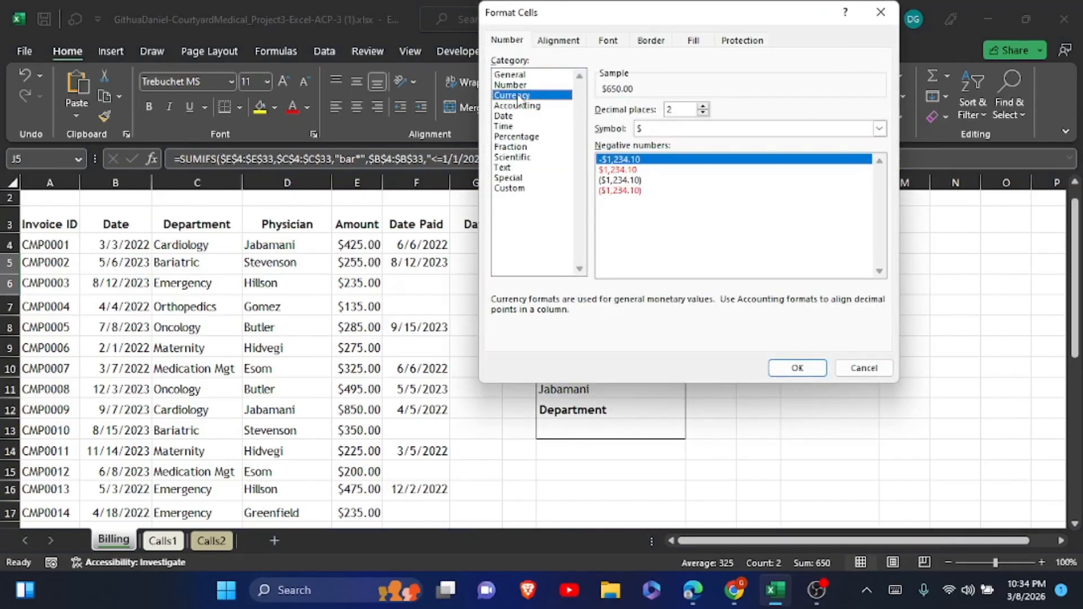
# Set the decimal places of the Currency format to 0 and apply it to J5:J6
pyautogui.click(703, 106)
pyautogui.click(703, 106)
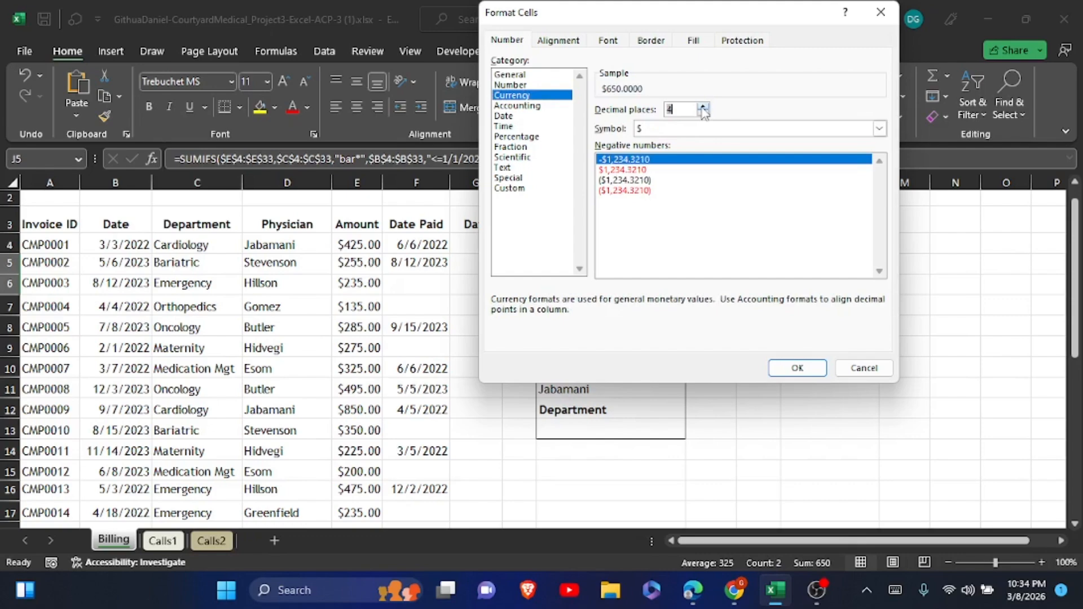
pyautogui.click(704, 114)
pyautogui.click(704, 113)
pyautogui.click(703, 113)
pyautogui.click(703, 114)
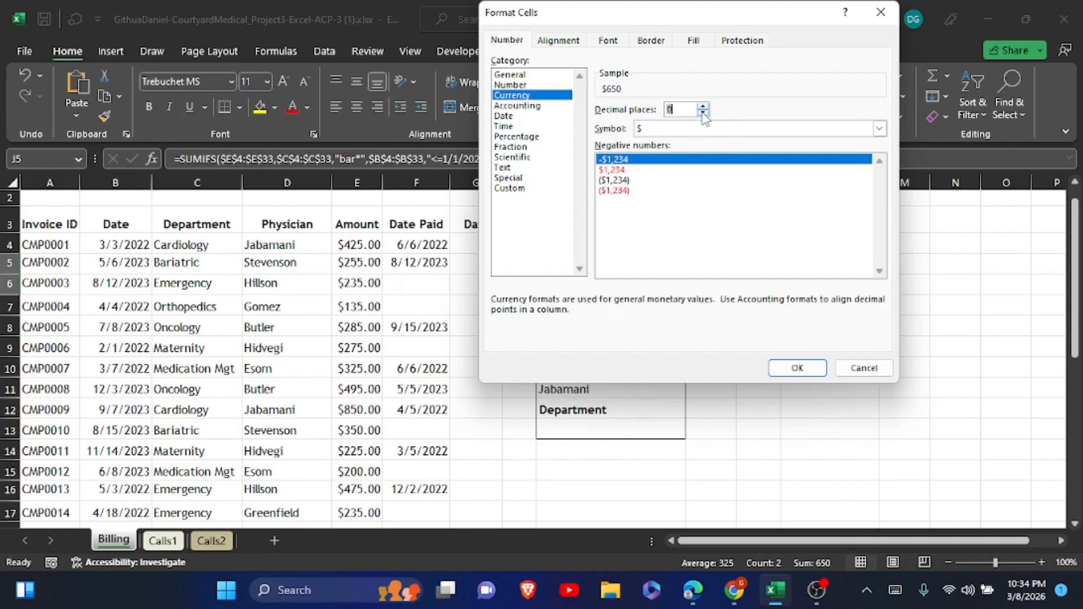
pyautogui.click(796, 368)
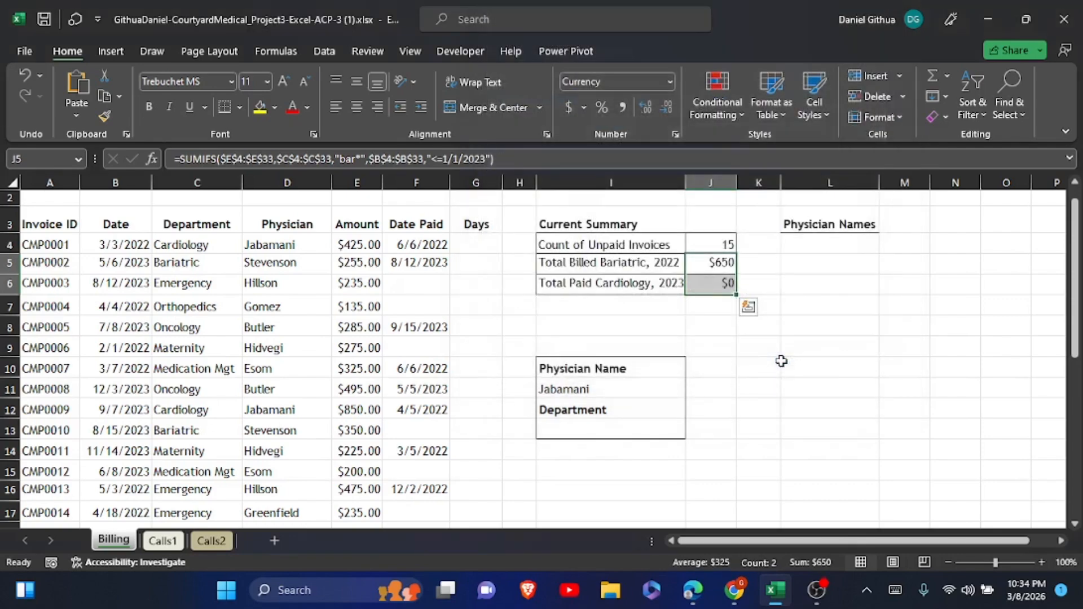
pyautogui.click(695, 343)
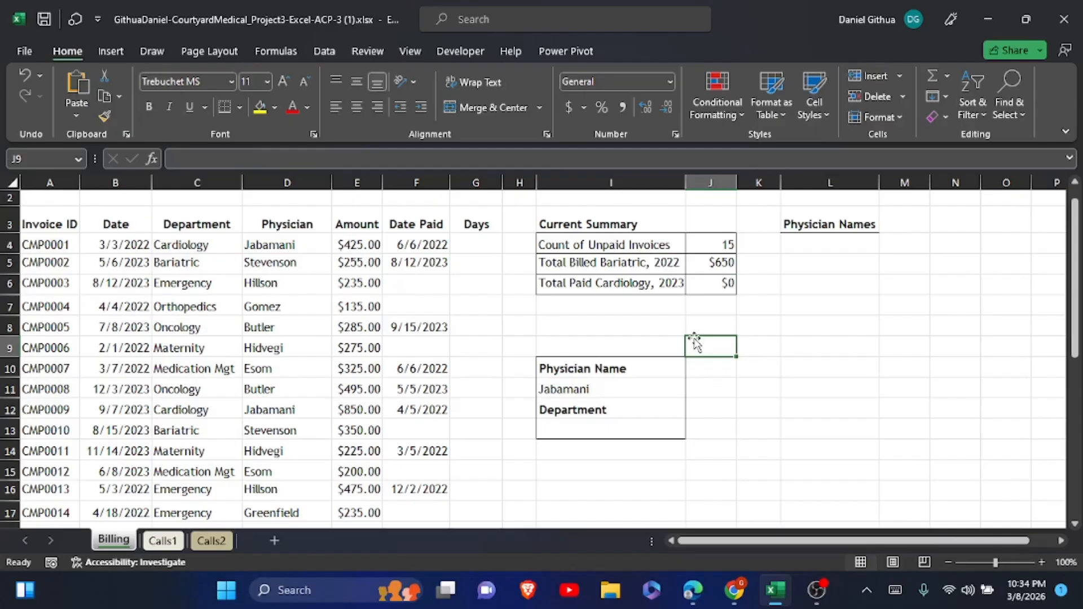
# Read step 6 in the instruction PDF in Edge, return to Excel and merge and center cells I3:J3
pyautogui.hotkey('alt', 'Tab')
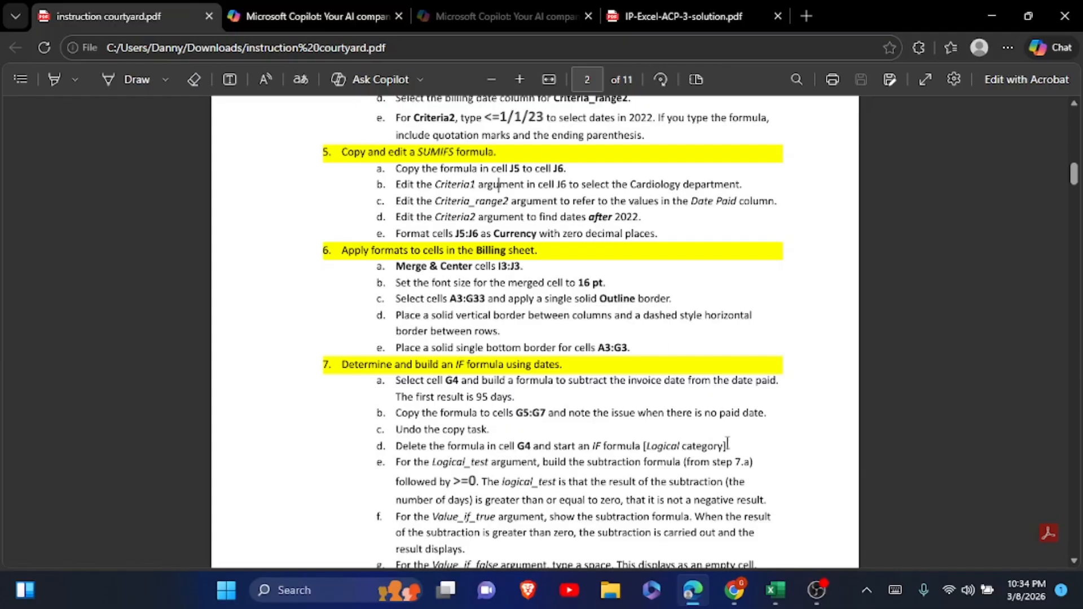
pyautogui.click(776, 590)
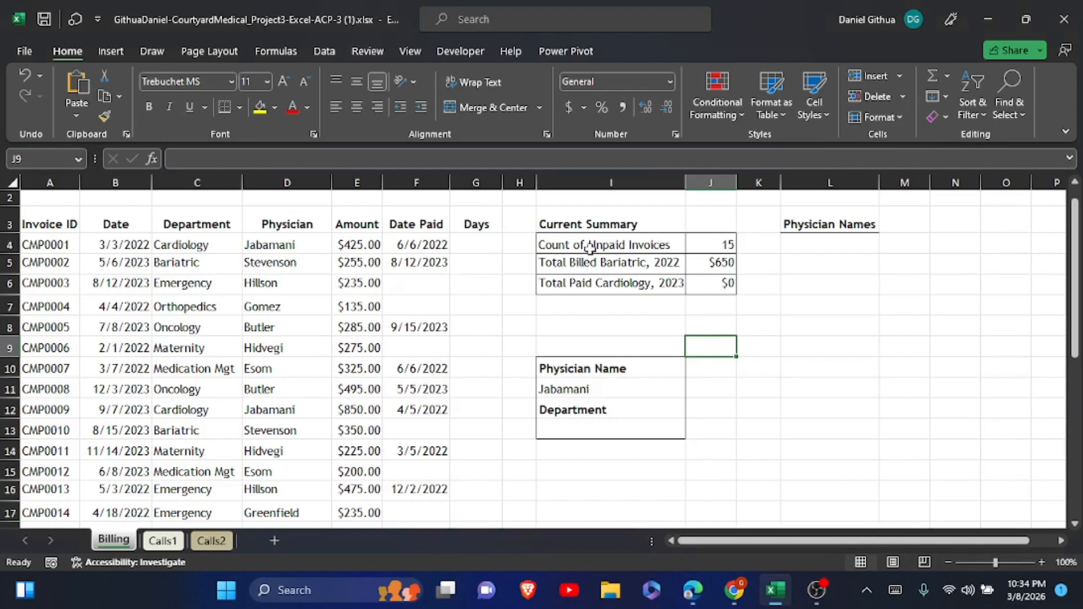
pyautogui.click(616, 225)
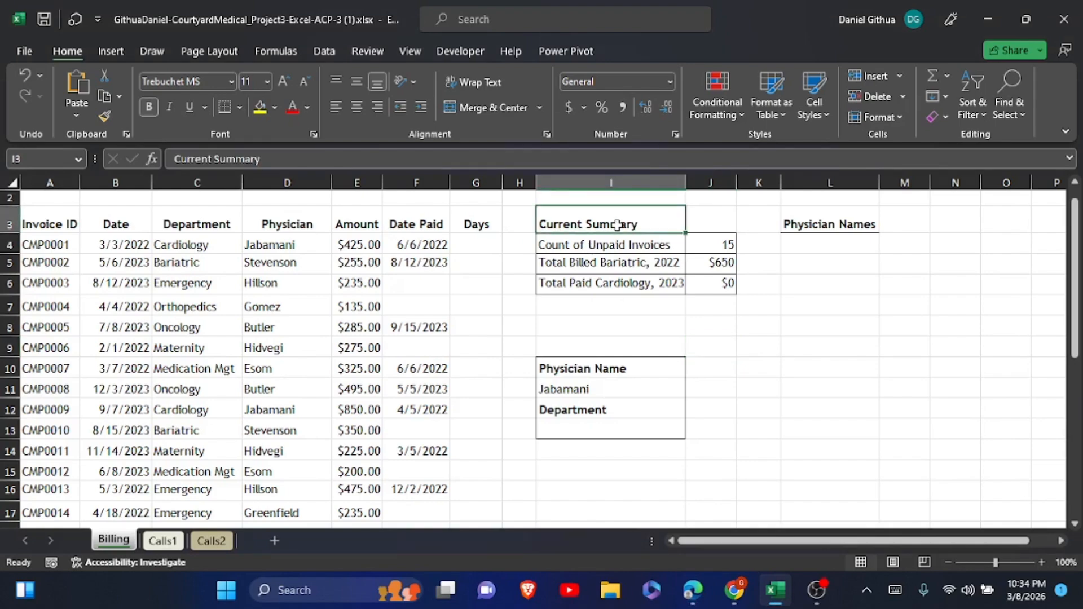
pyautogui.click(710, 216)
pyautogui.moveTo(618, 226); pyautogui.dragTo(707, 232)
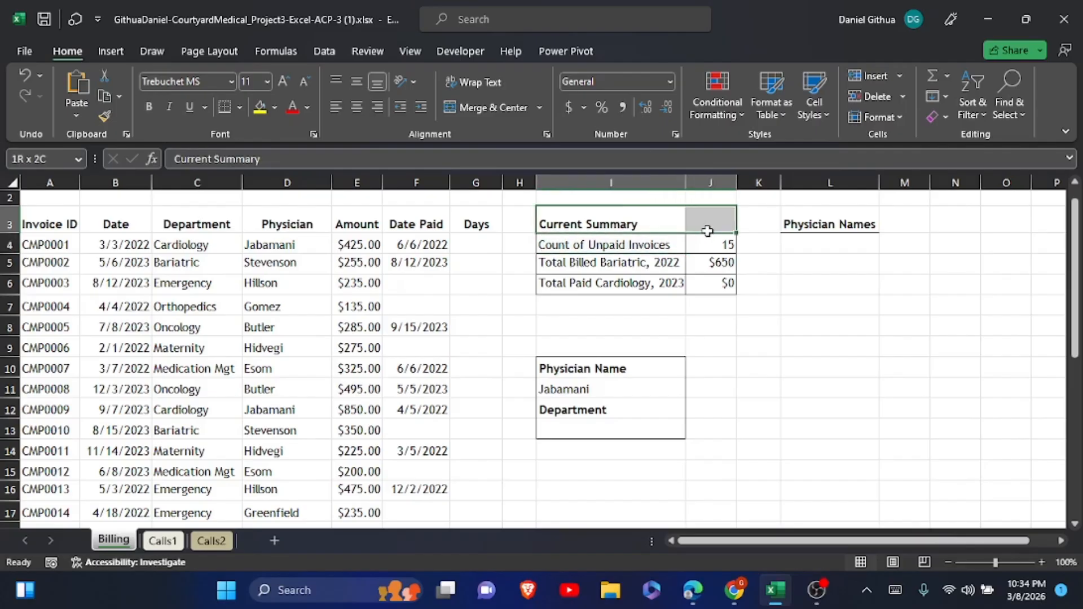
pyautogui.click(479, 107)
pyautogui.click(859, 352)
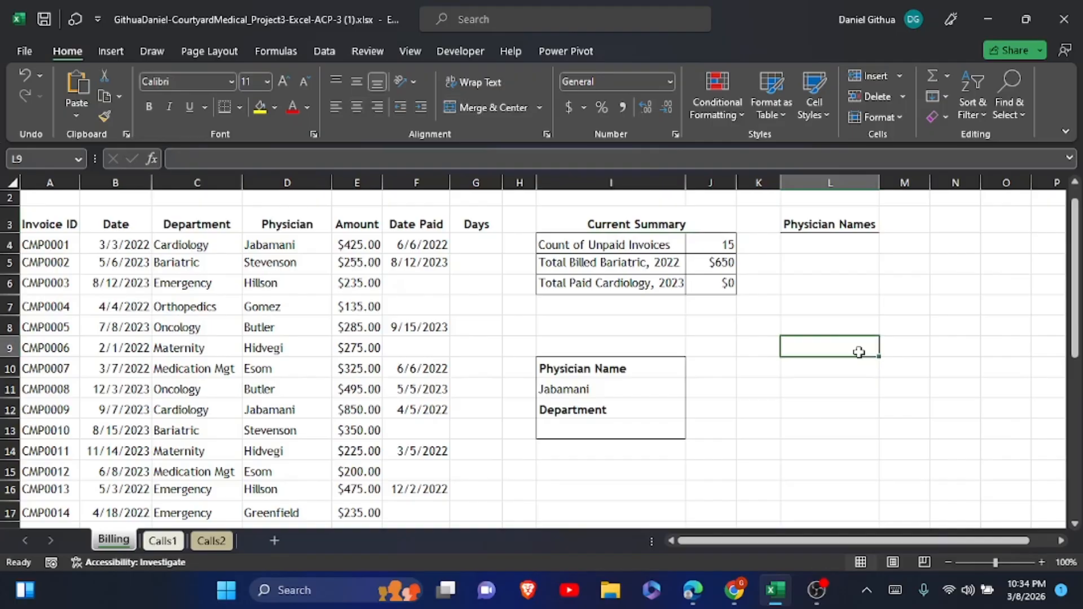
# Set the font size of the merged Current Summary heading to 16 pt
pyautogui.click(630, 225)
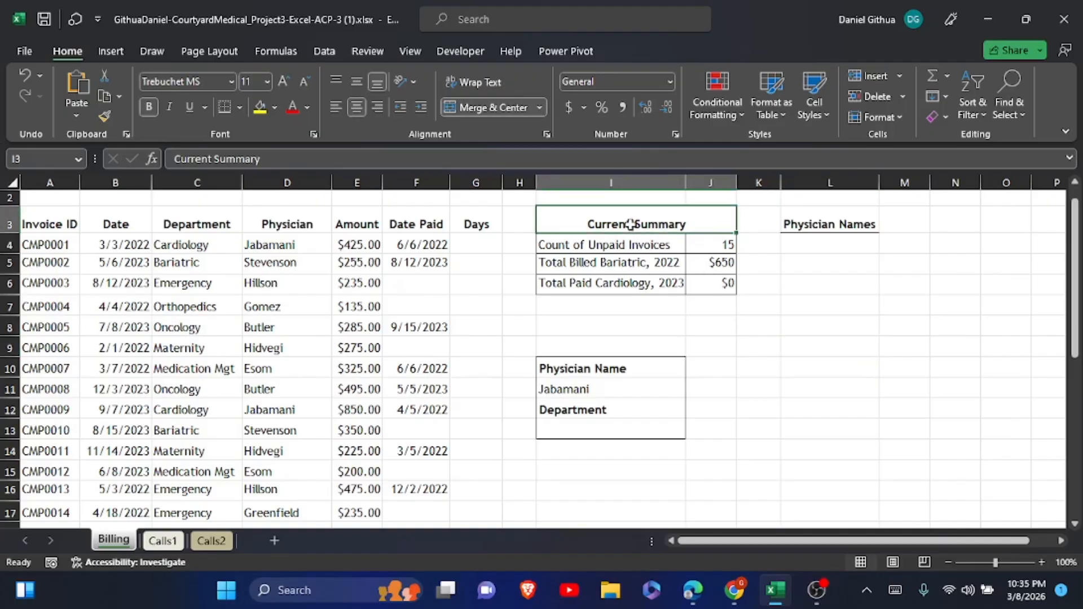
pyautogui.click(268, 84)
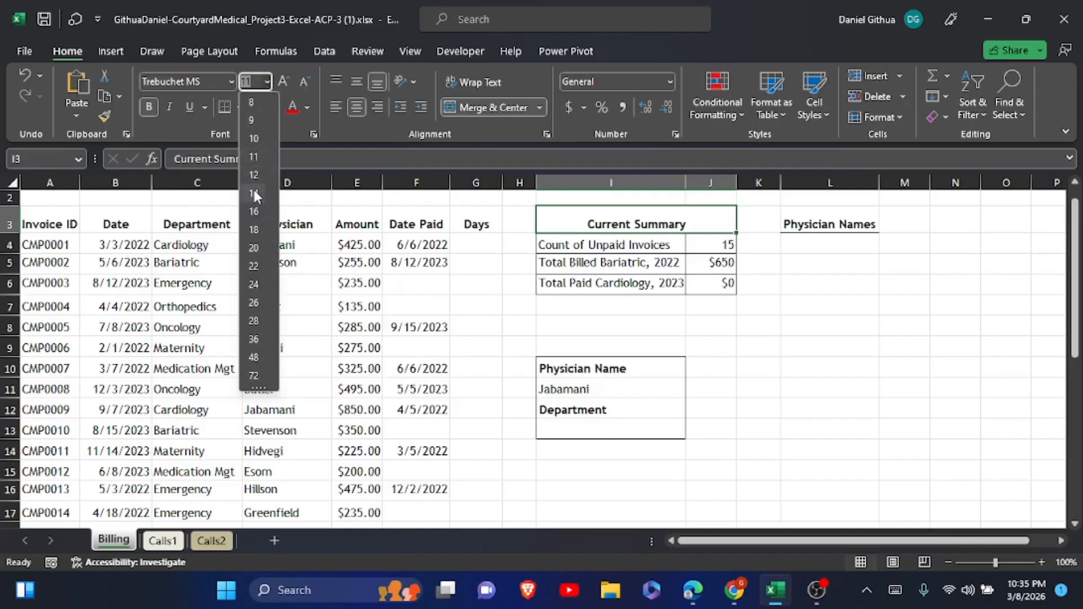
pyautogui.click(254, 212)
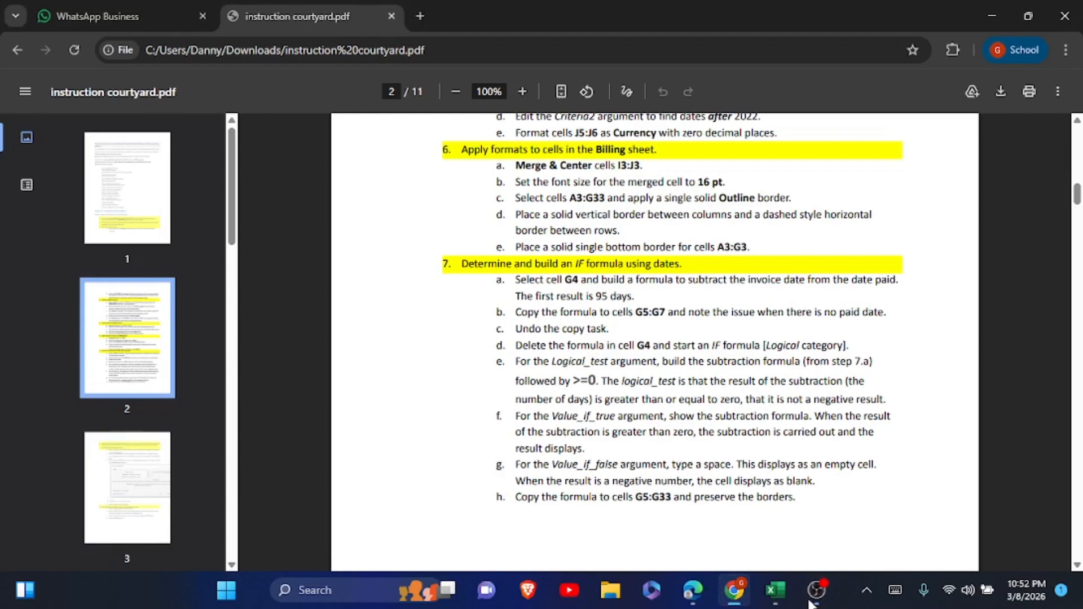
# Switch back from the PDF to Excel and set a single solid outline border for cells A3:G33 on the Billing sheet
pyautogui.click(776, 590)
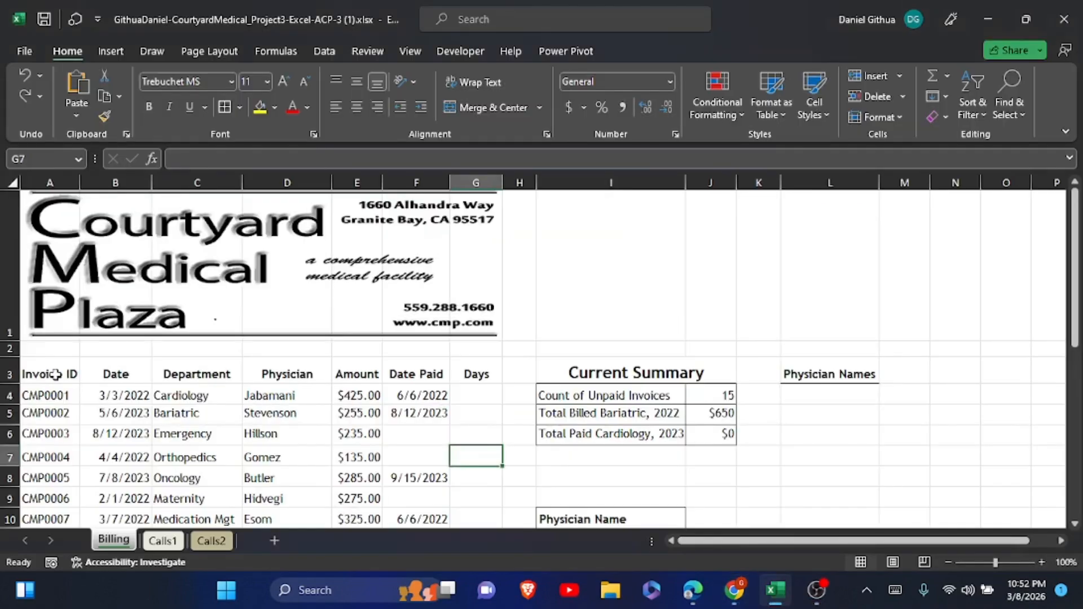
pyautogui.moveTo(79, 383); pyautogui.dragTo(479, 430)
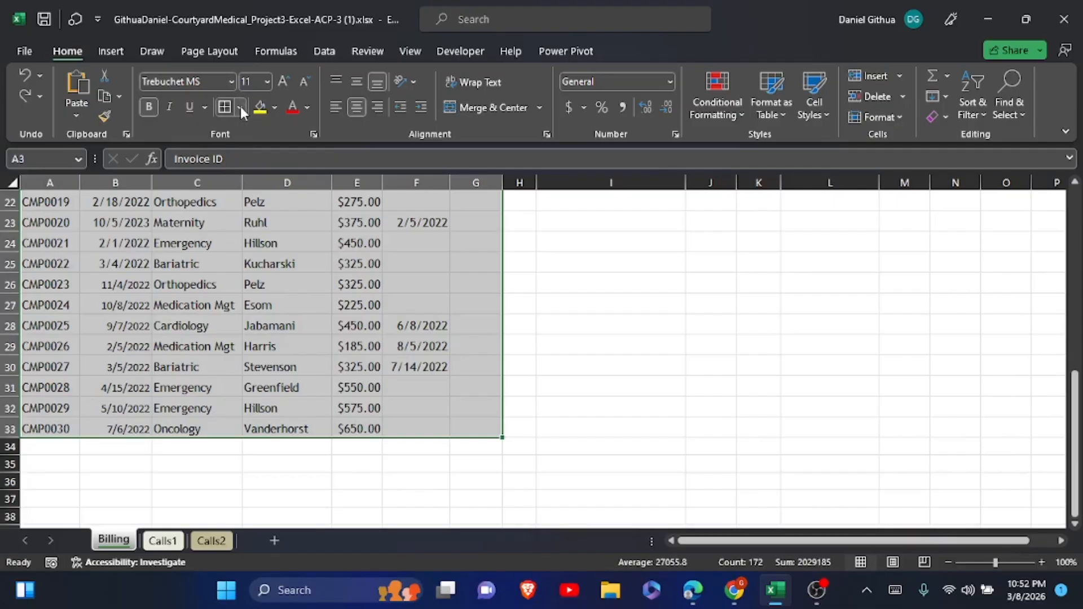
pyautogui.click(241, 106)
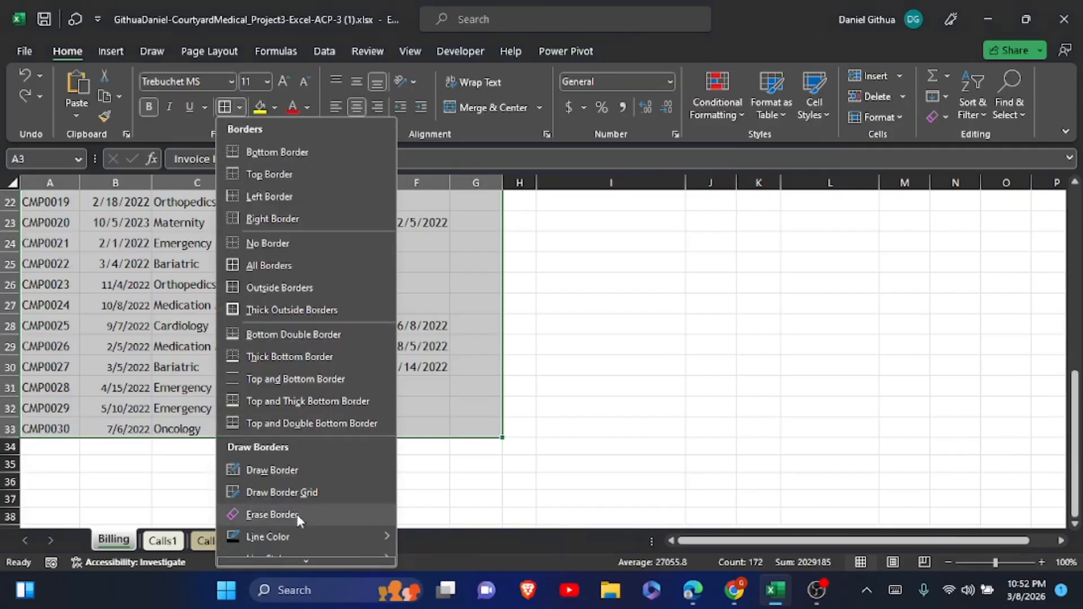
pyautogui.click(296, 556)
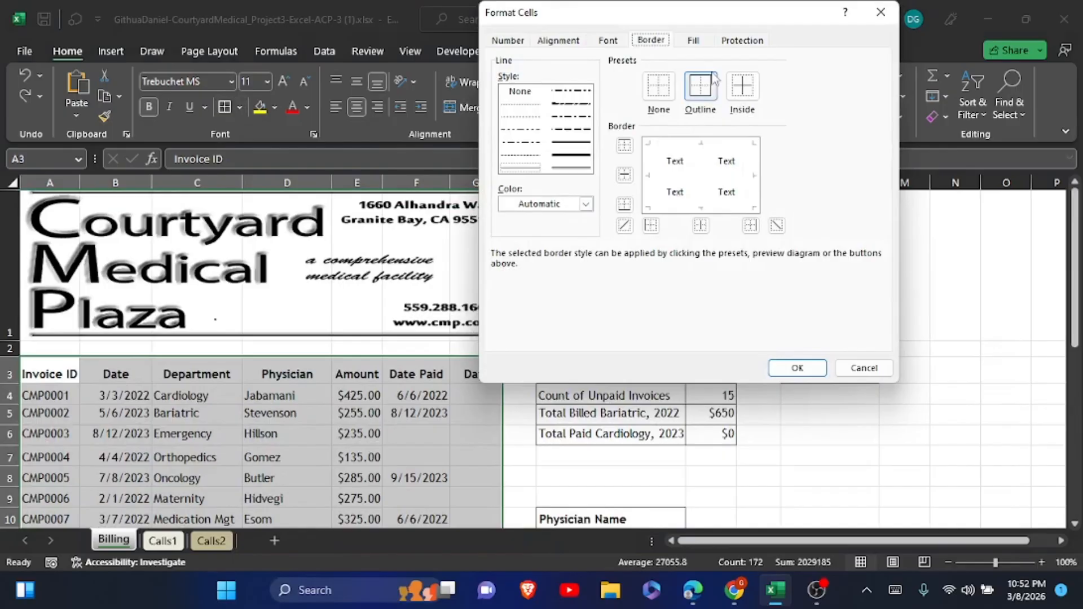
pyautogui.click(703, 94)
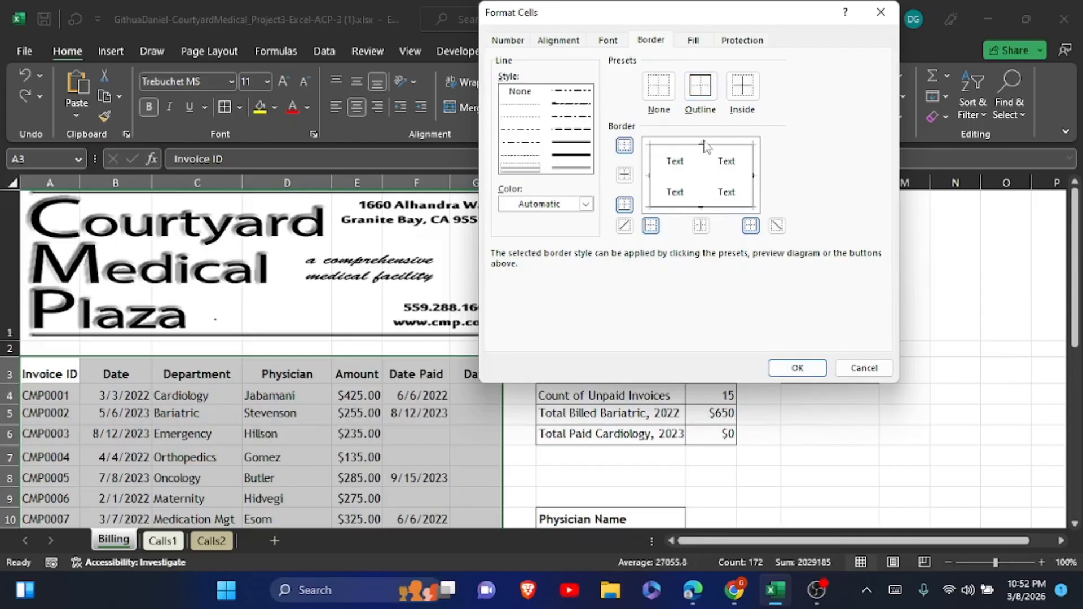
# Add solid vertical borders between columns and dashed horizontal borders between rows, and apply the borders to A3:G33
pyautogui.click(702, 226)
pyautogui.click(518, 153)
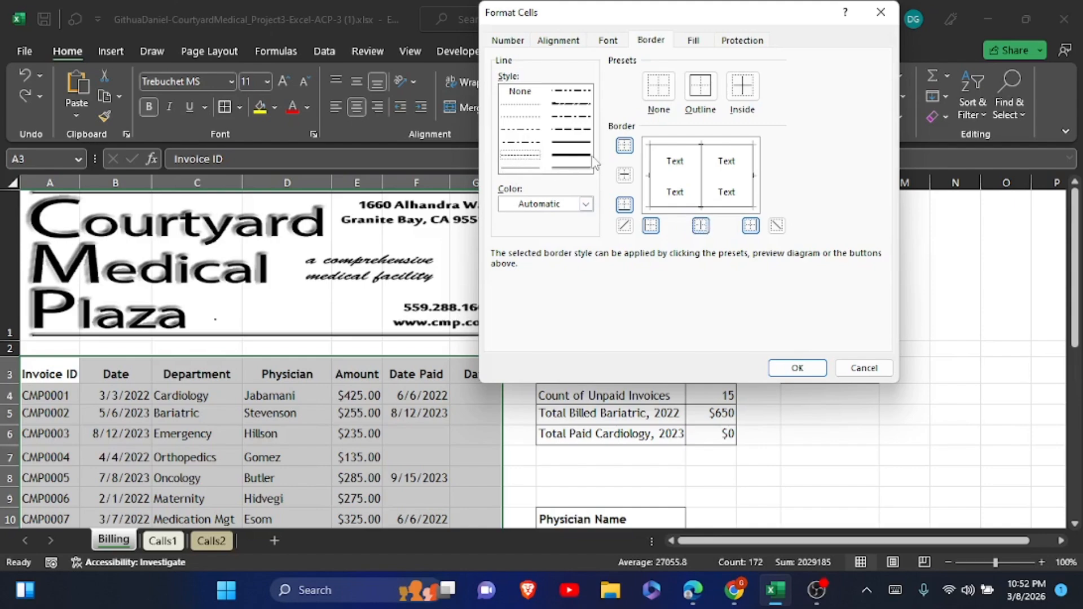
pyautogui.click(625, 176)
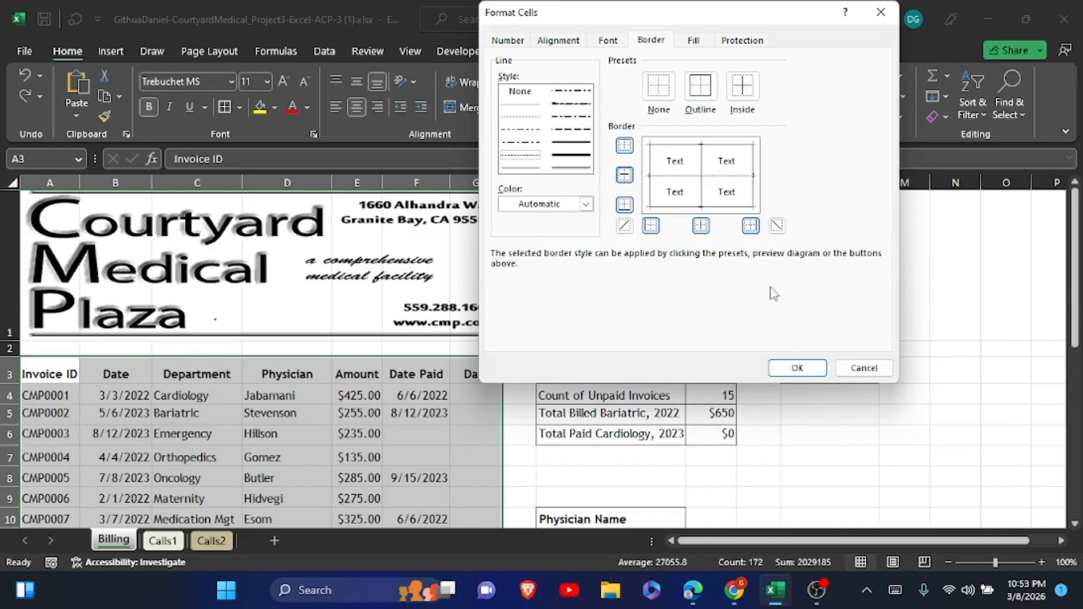
pyautogui.click(796, 370)
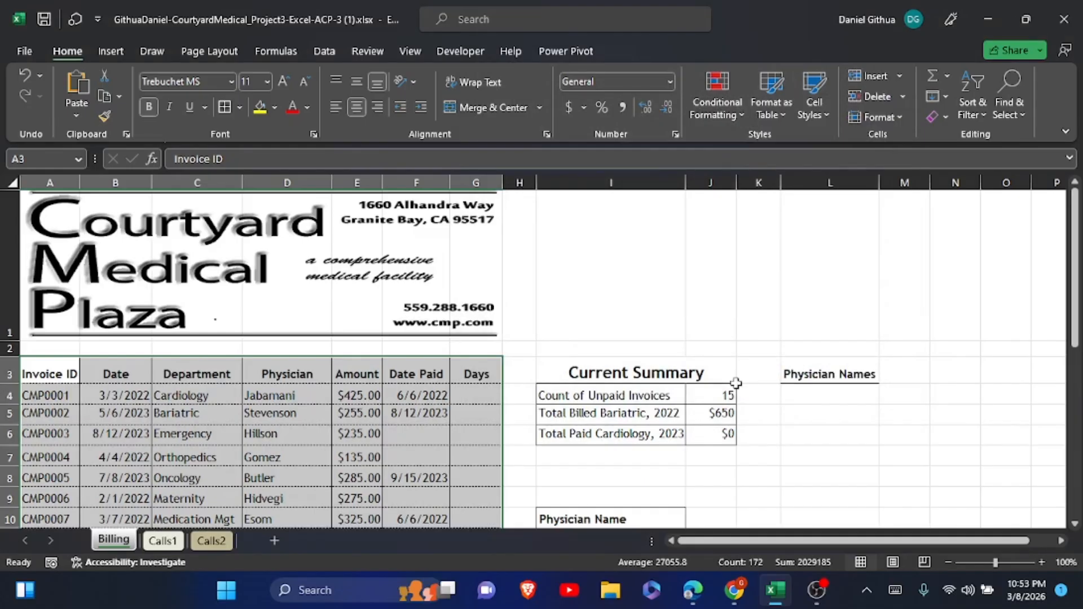
pyautogui.click(197, 414)
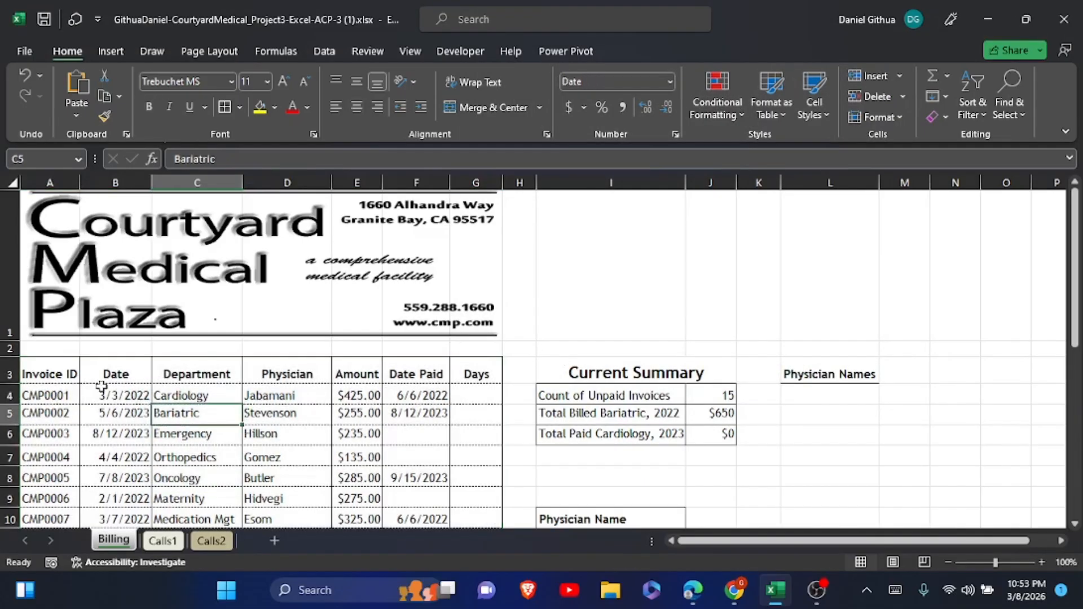
# Place a solid single bottom border under the header cells A3:G3
pyautogui.click(66, 377)
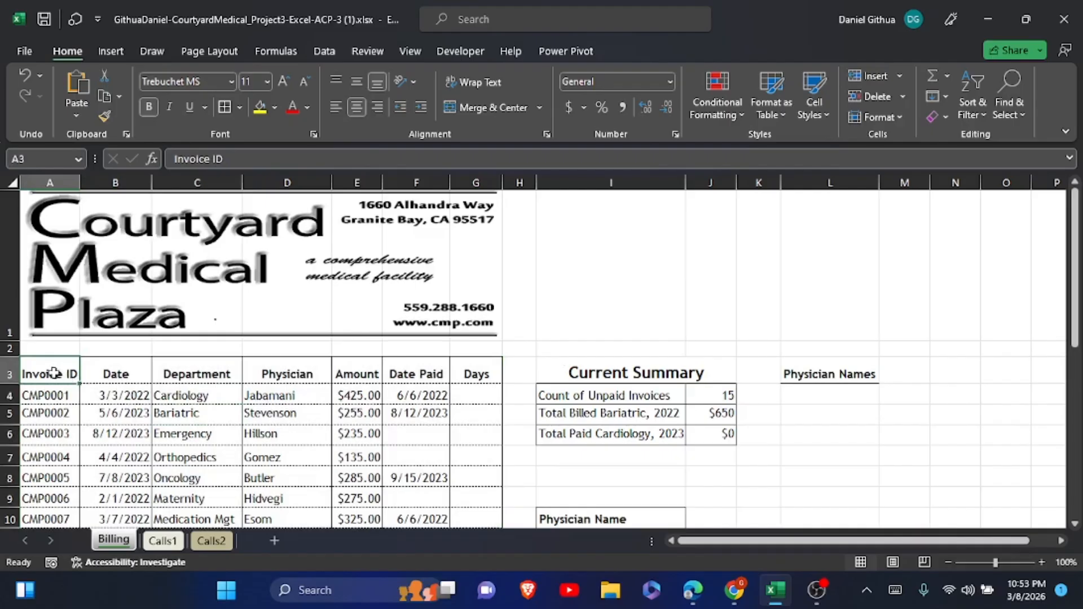
pyautogui.moveTo(67, 374); pyautogui.dragTo(465, 367)
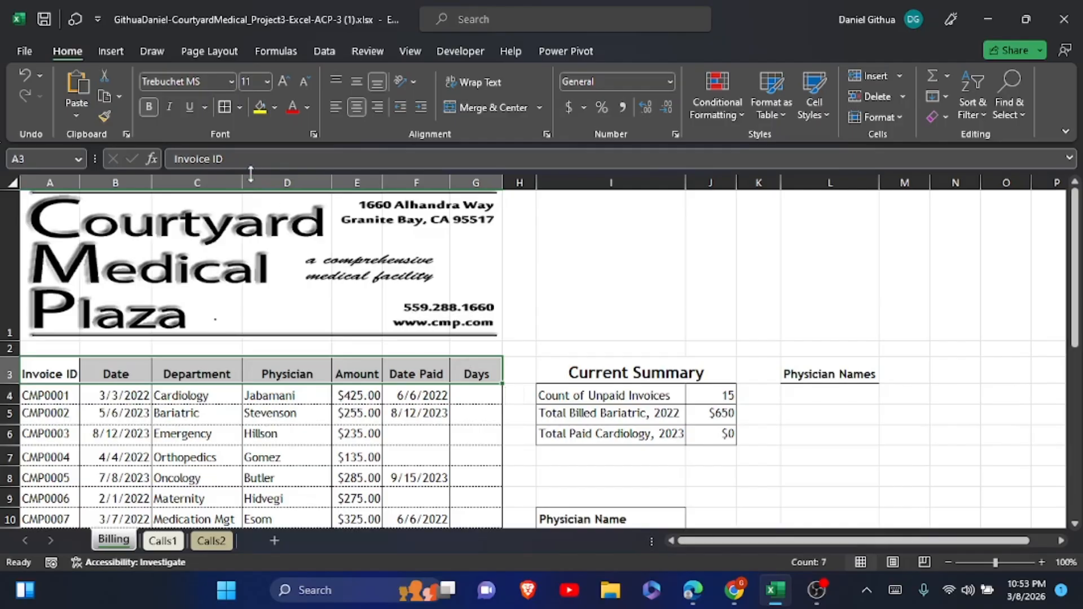
pyautogui.click(242, 107)
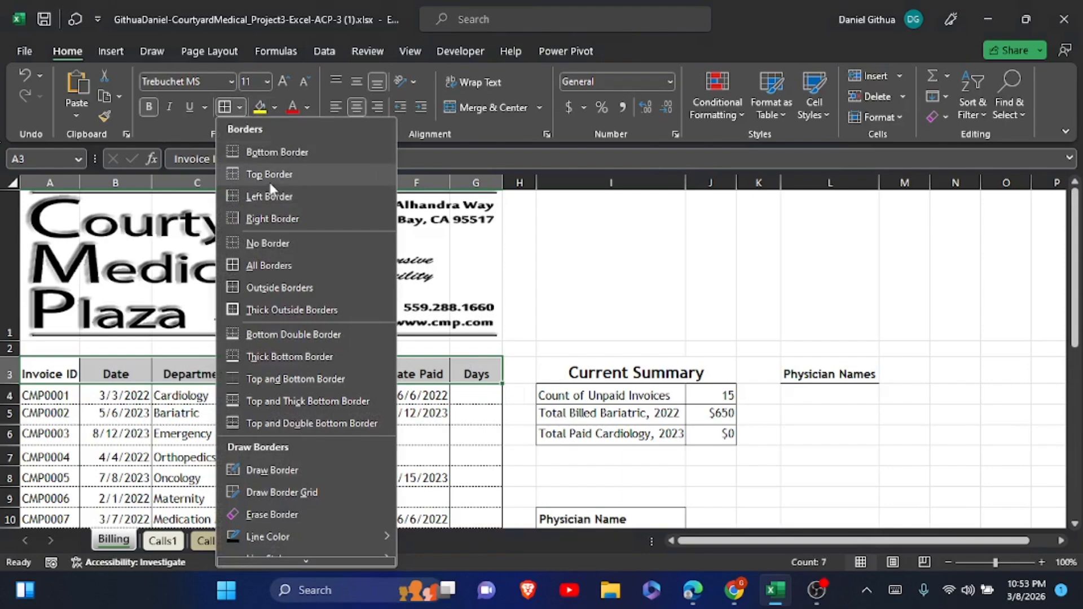
pyautogui.click(285, 153)
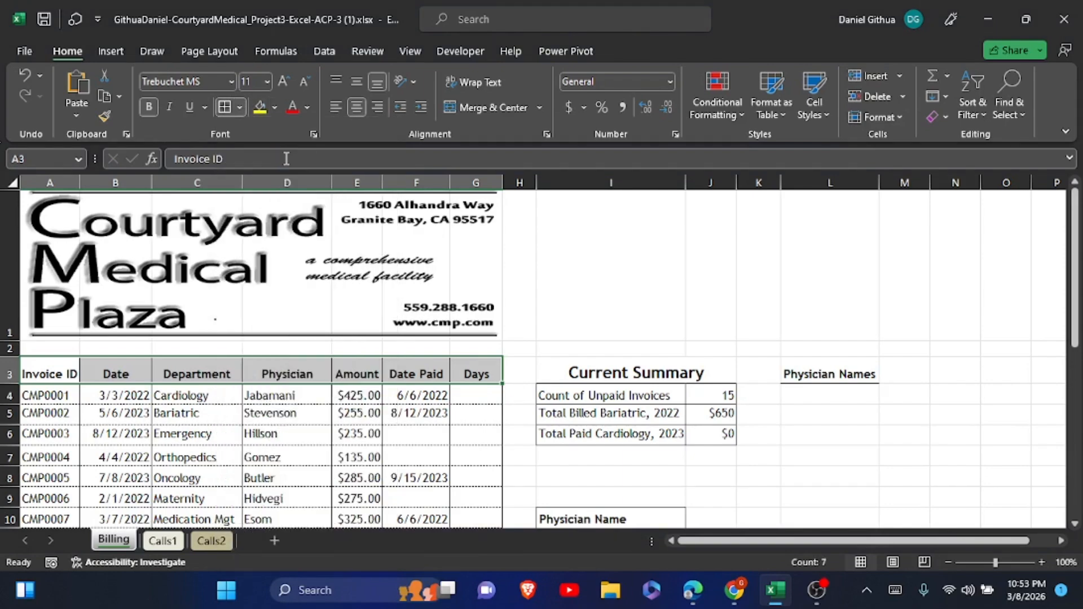
pyautogui.click(611, 321)
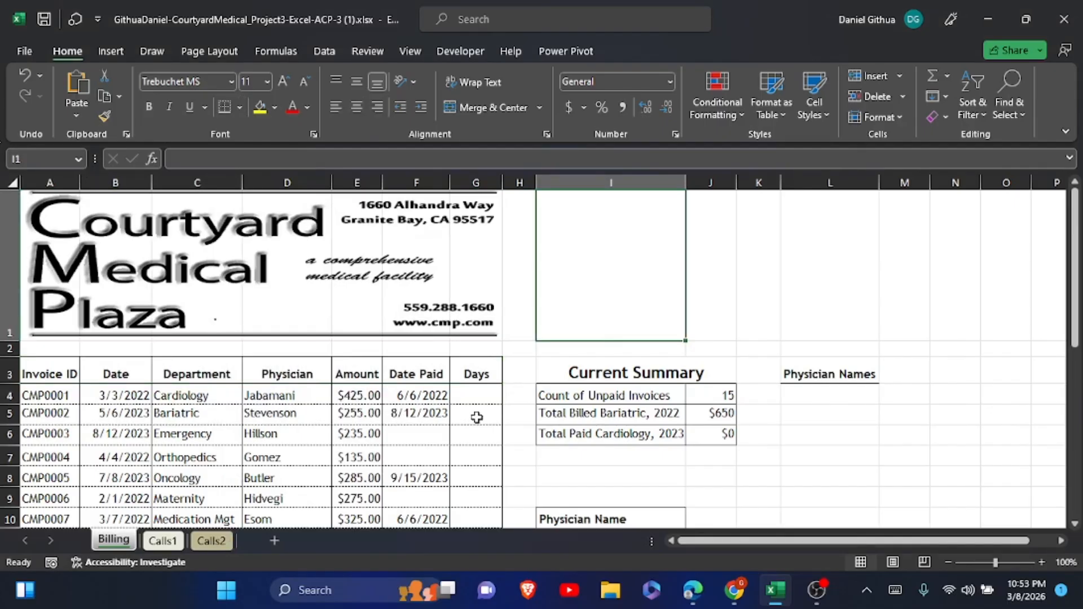
# Check step 7 of the PDF instructions, return to Excel, and enter the formula =F4-B4 in cell G4 of the Billing sheet
pyautogui.hotkey('alt', 'Tab')
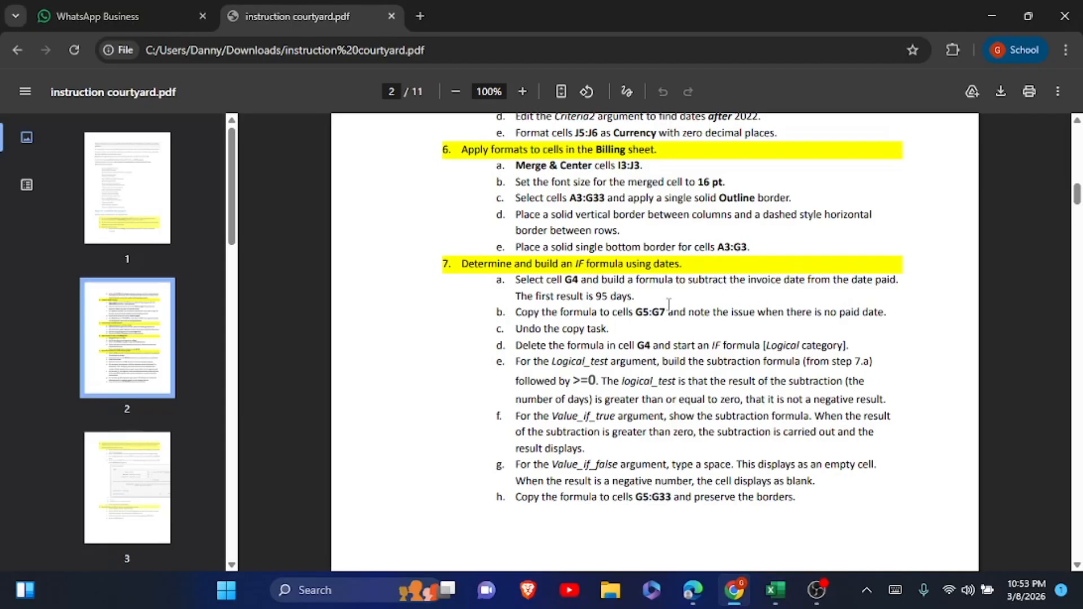
pyautogui.hotkey('alt', 'Tab')
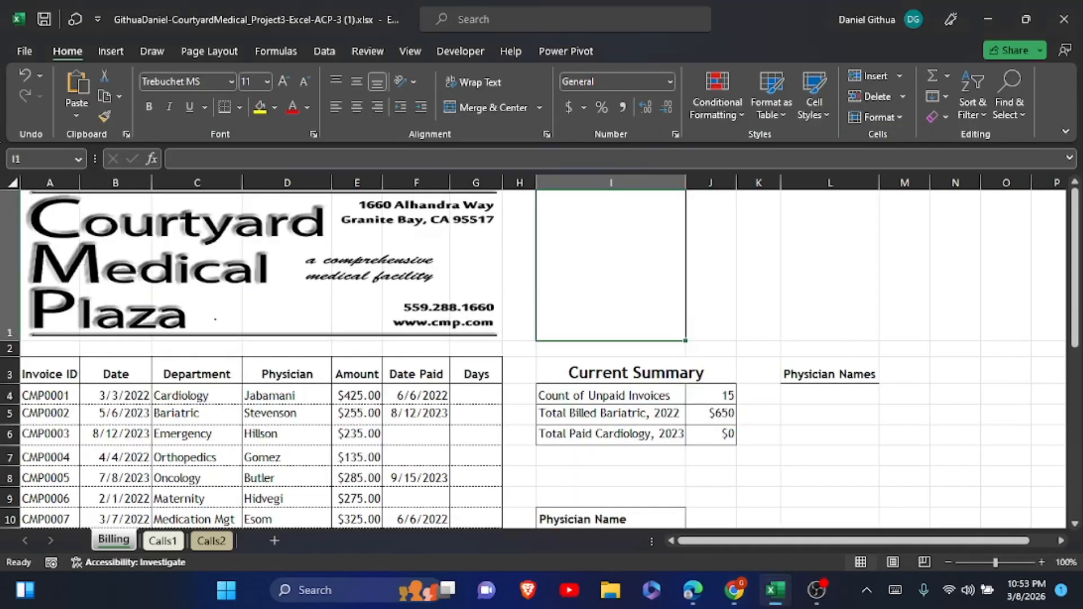
pyautogui.click(481, 396)
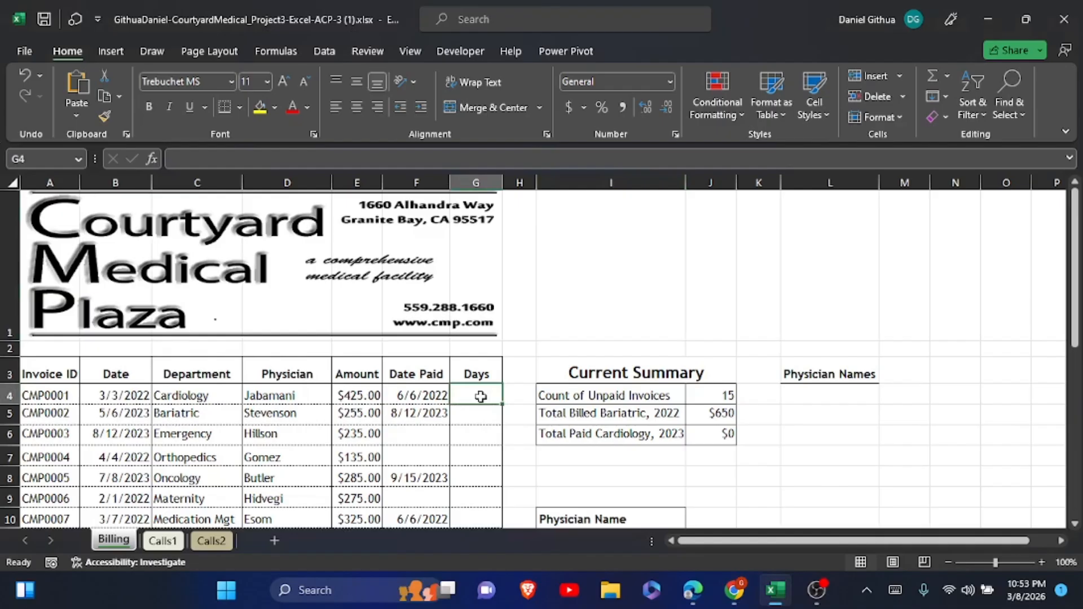
pyautogui.click(481, 397)
pyautogui.write('=')
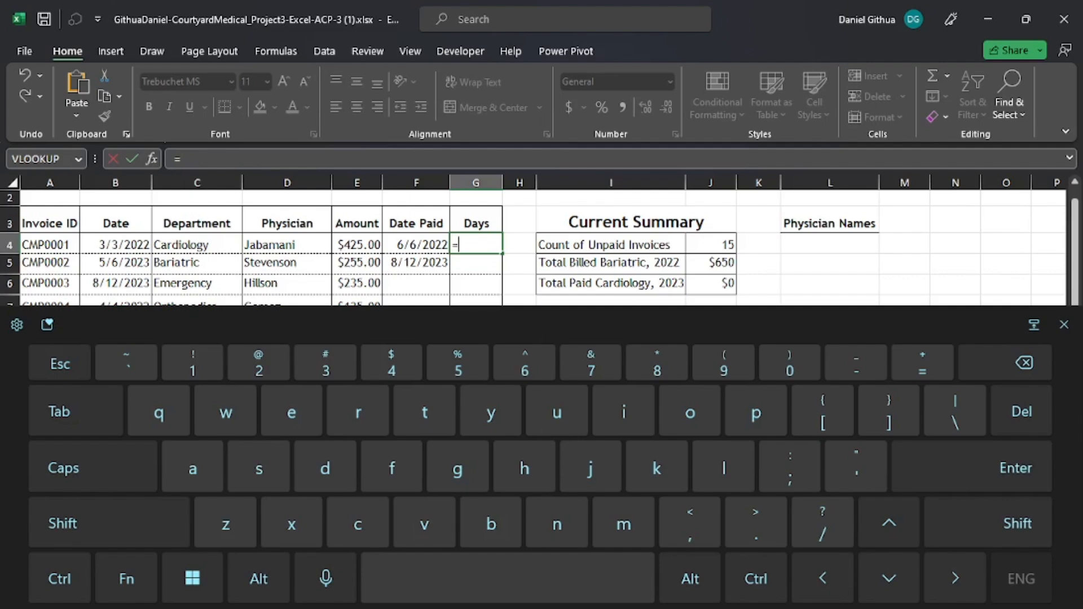
pyautogui.press('Left')
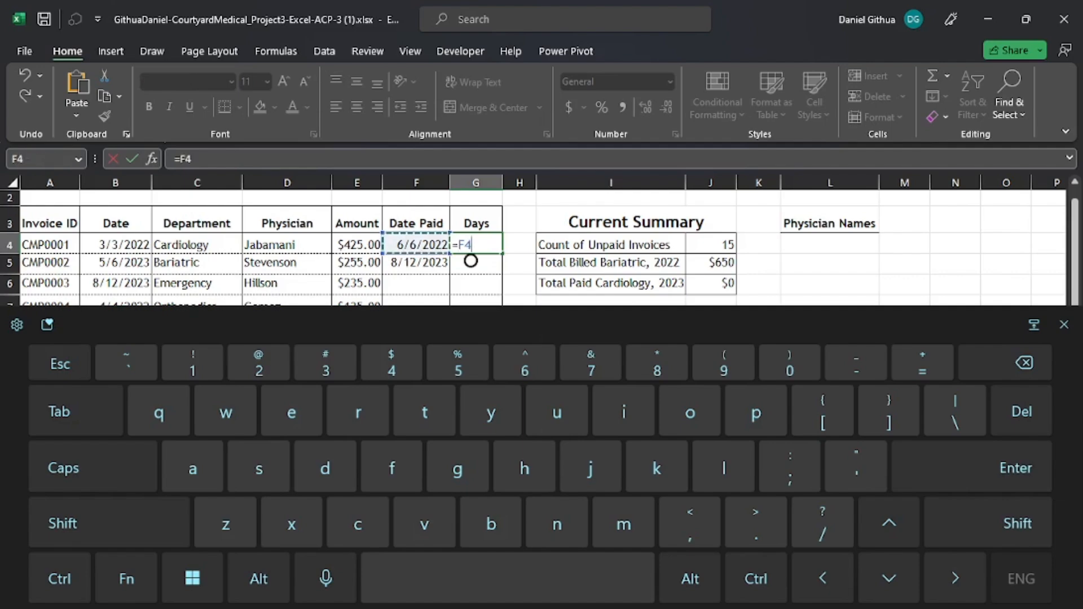
pyautogui.click(856, 363)
pyautogui.click(115, 244)
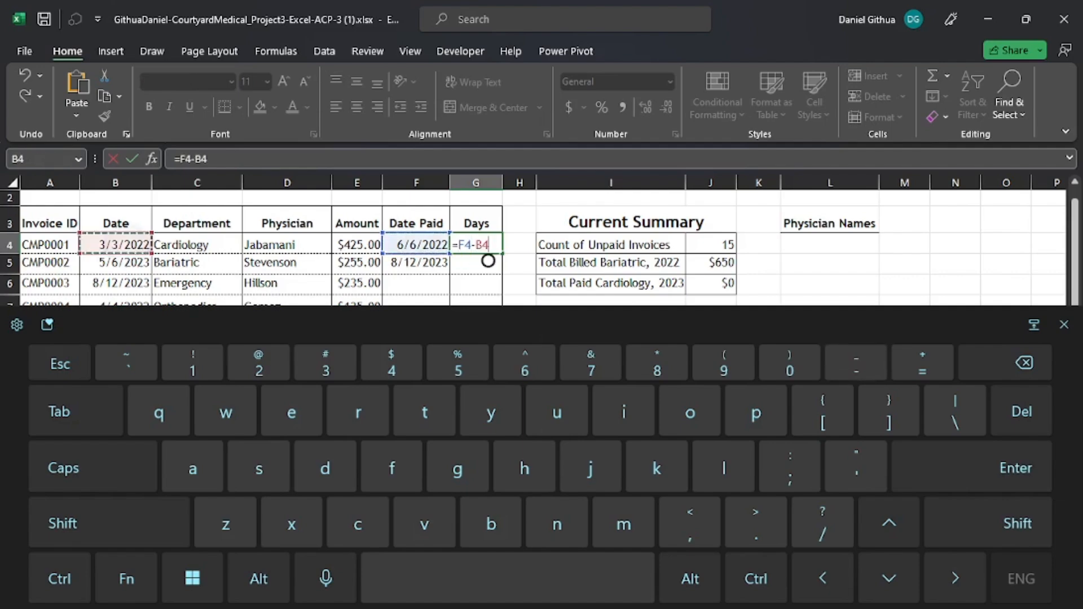
pyautogui.press('Return')
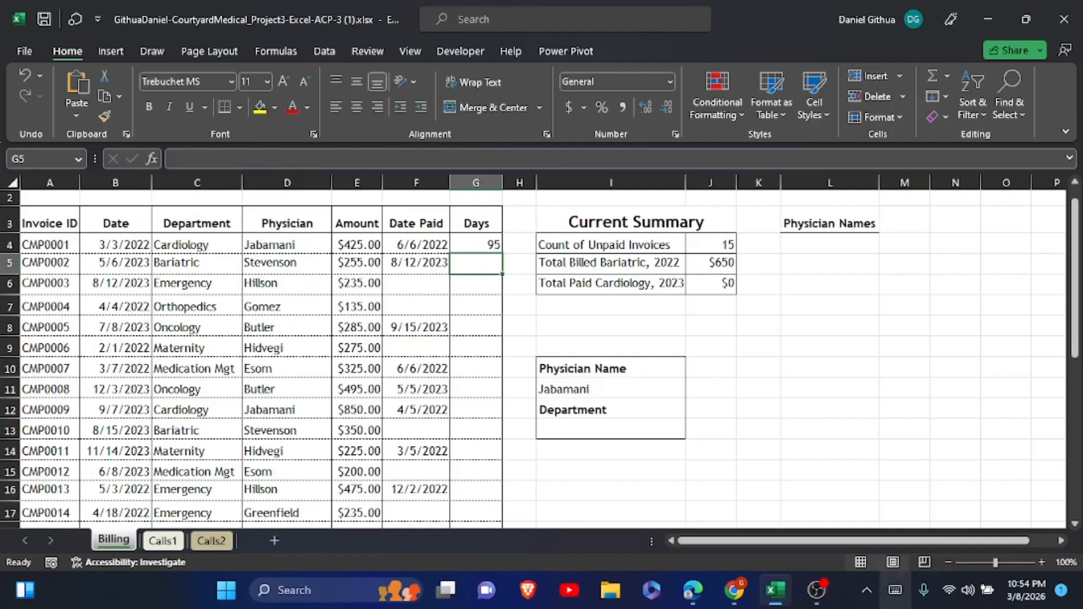
# Copy the G4 formula down to G5:G7, and undo both the copy and the formula entry in G4
pyautogui.click(489, 244)
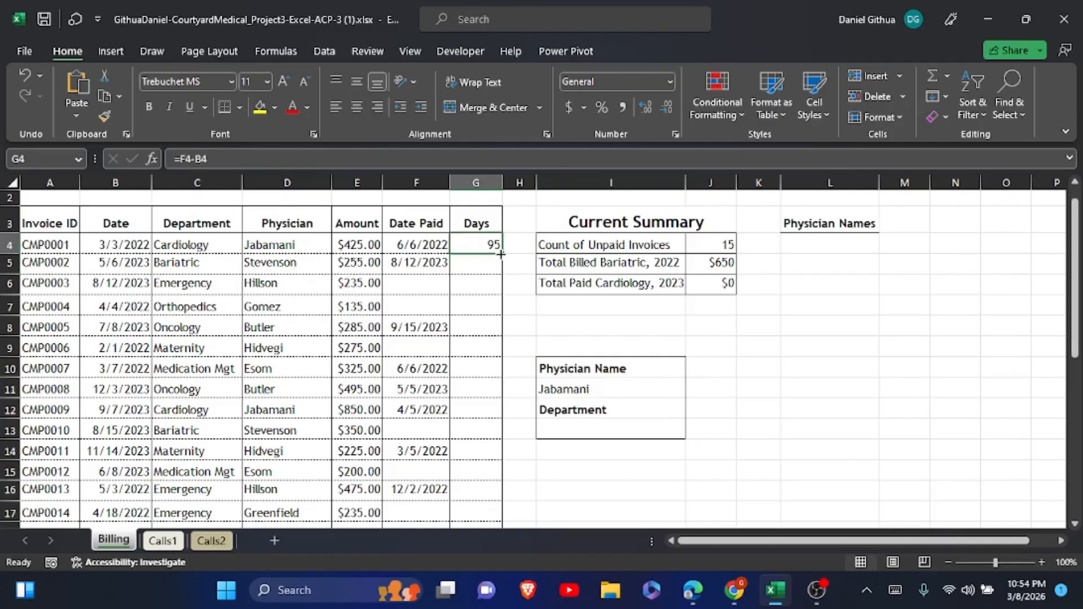
pyautogui.moveTo(501, 255); pyautogui.dragTo(495, 314)
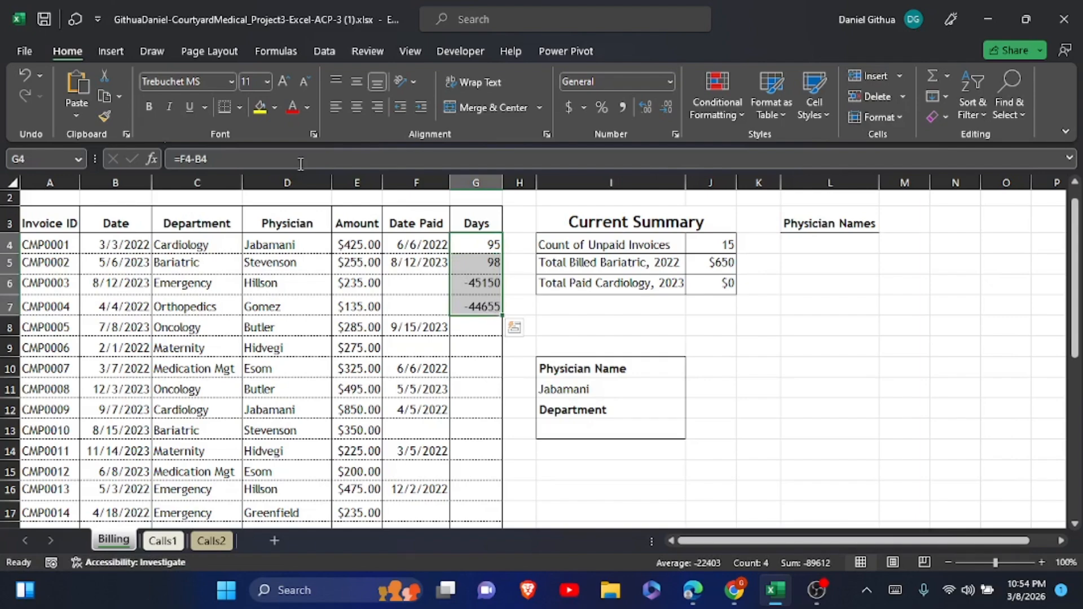
pyautogui.click(25, 75)
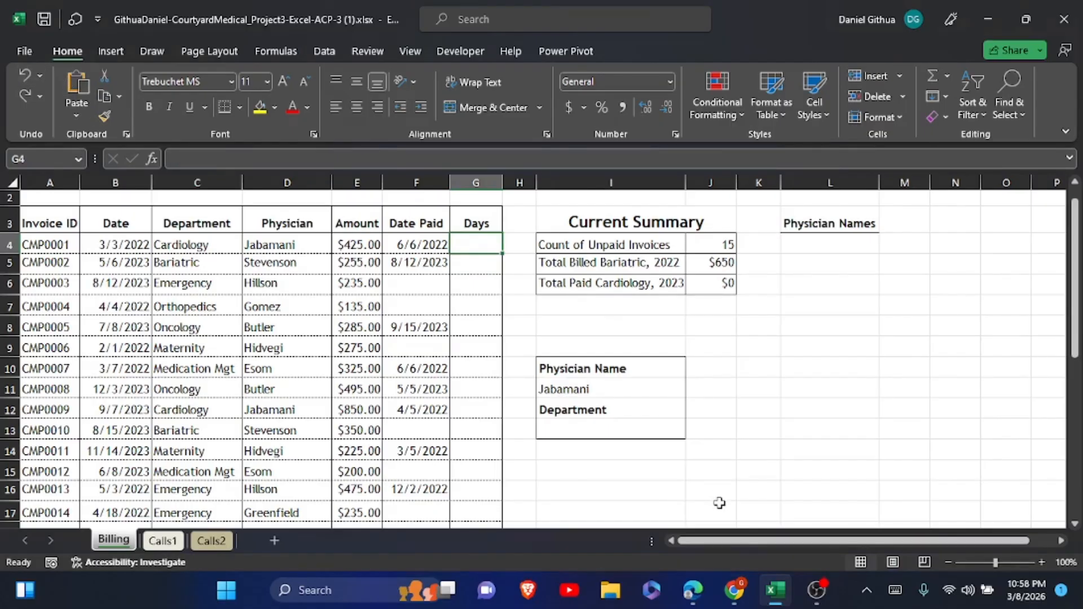
# Recheck step 7 in the PDF, return to Excel, and re-enter the subtraction formula =F4-B4 in cell G4
pyautogui.click(747, 590)
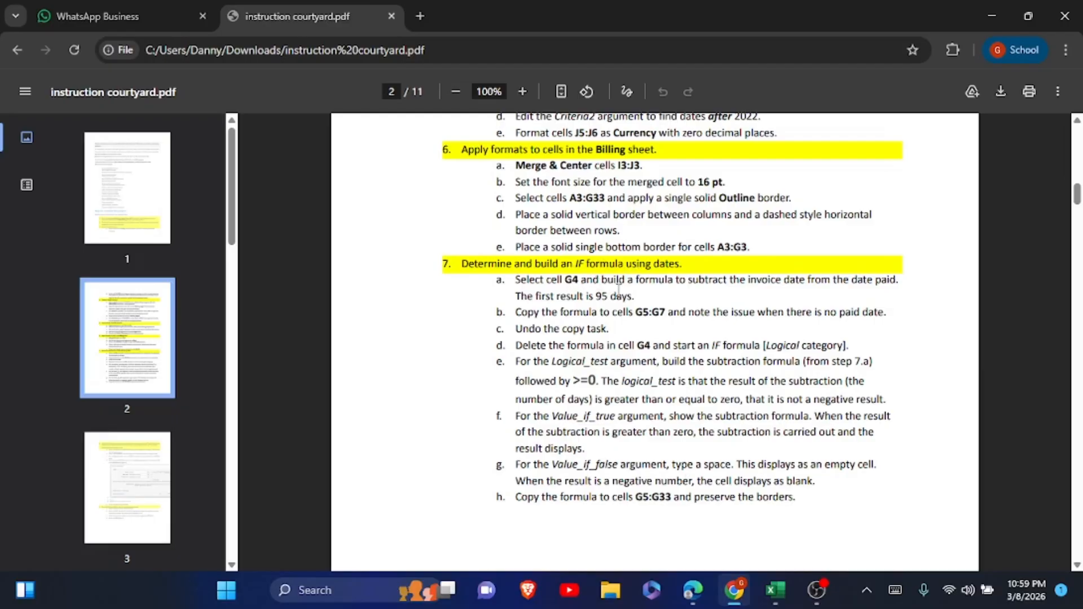
pyautogui.hotkey('alt', 'Tab')
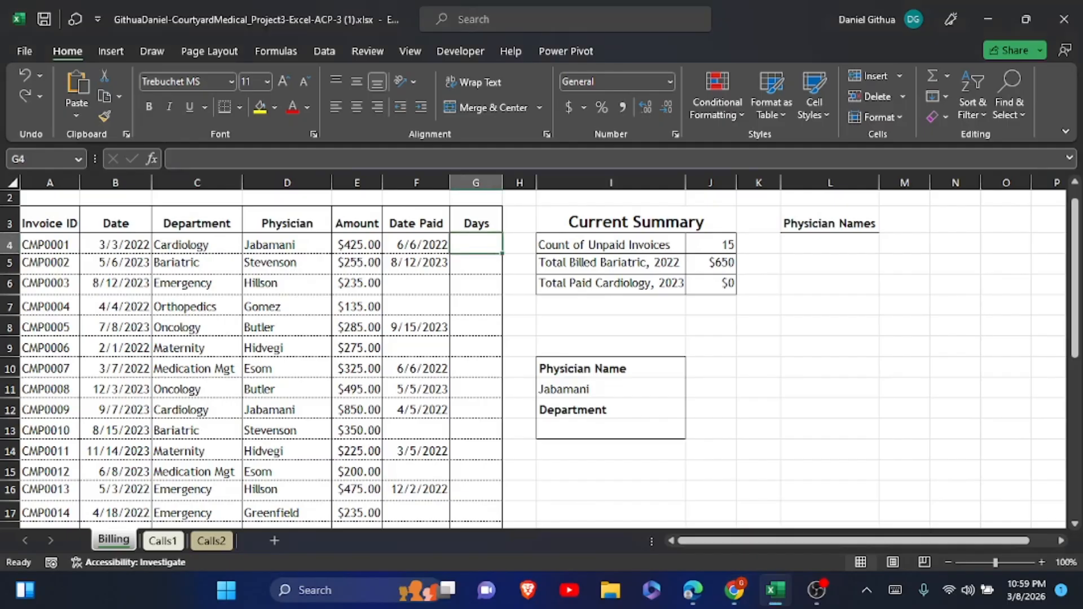
pyautogui.write('=')
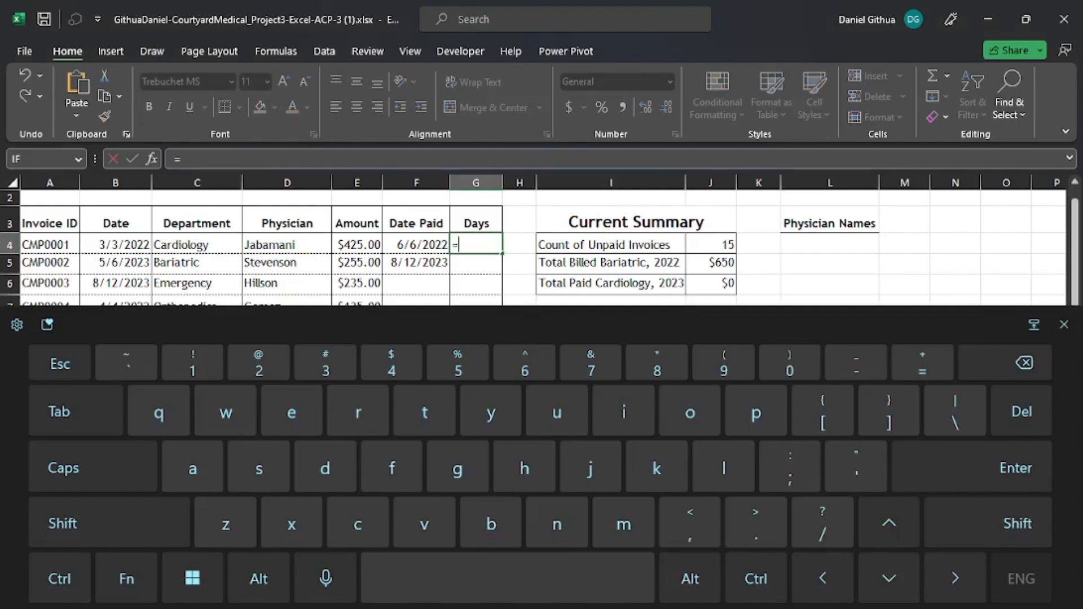
pyautogui.click(416, 244)
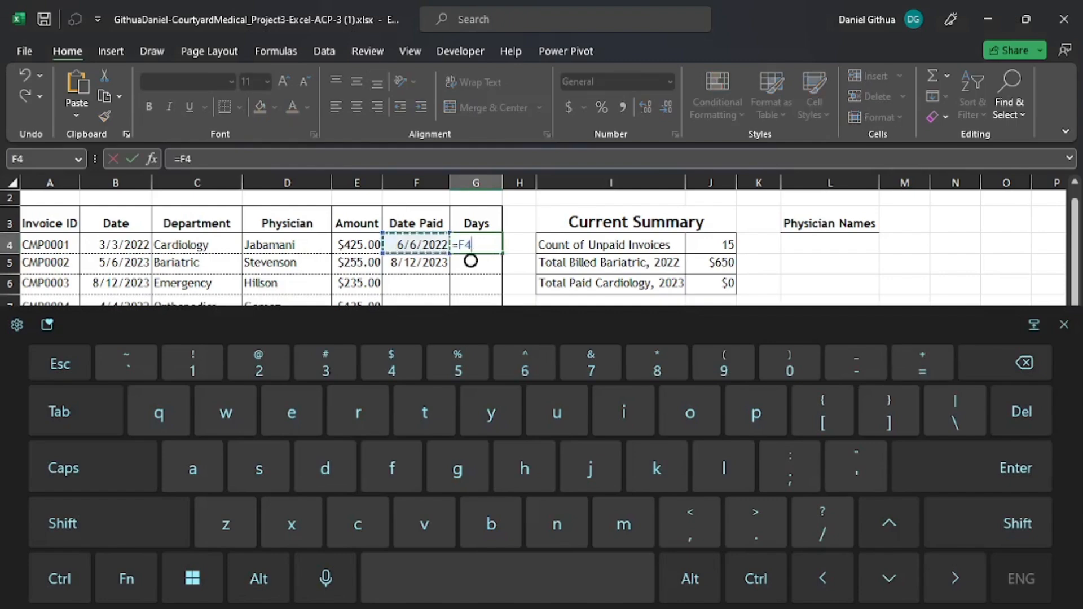
pyautogui.write('-')
pyautogui.click(116, 244)
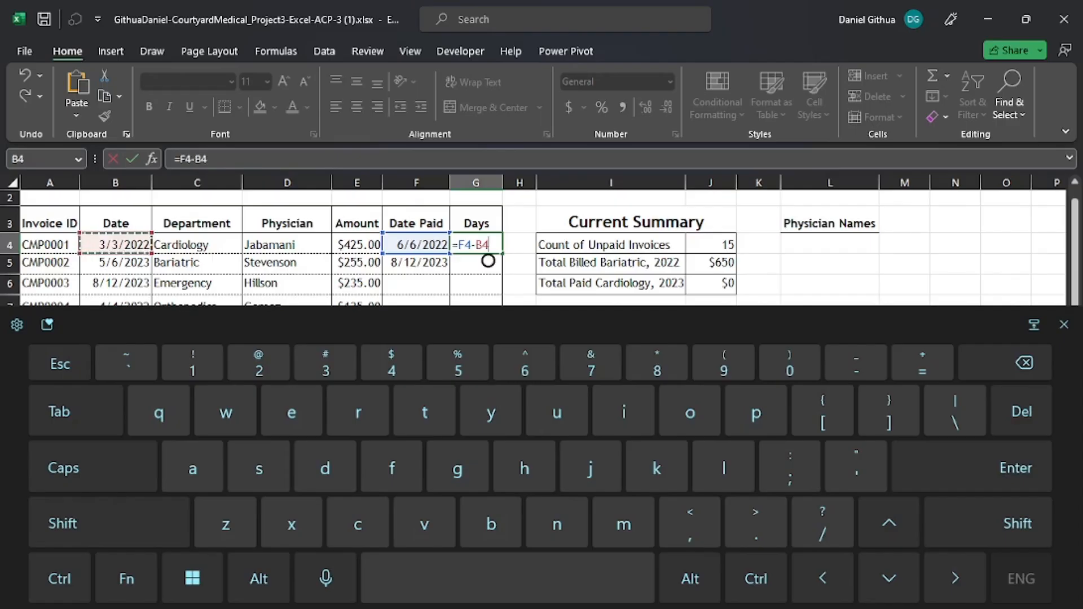
pyautogui.press('Return')
pyautogui.click(1064, 324)
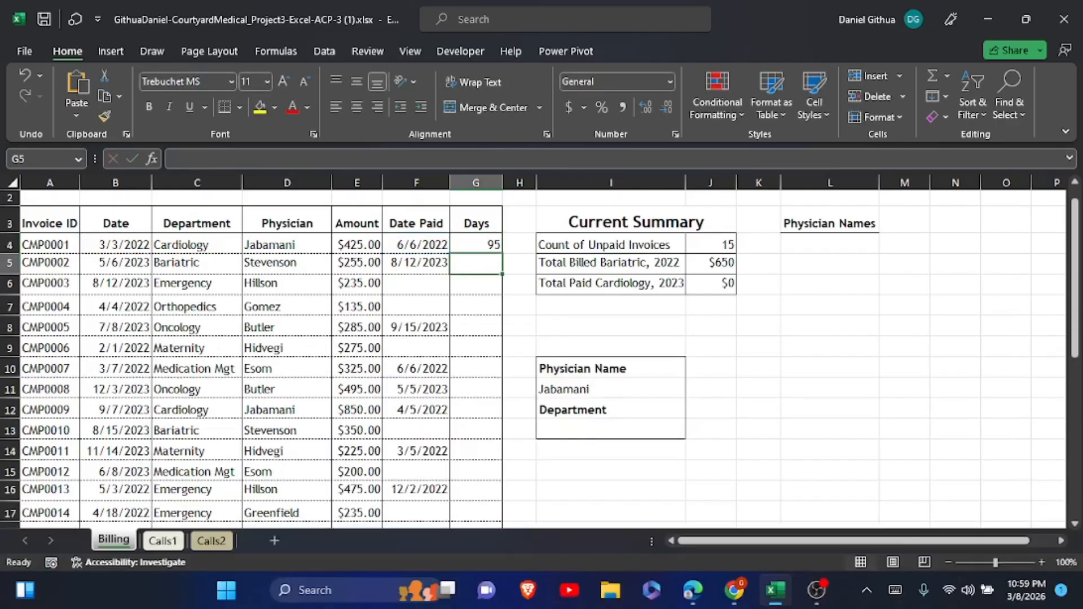
# Fill the subtraction formula from G4 down through G7 and undo only that copy
pyautogui.click(486, 250)
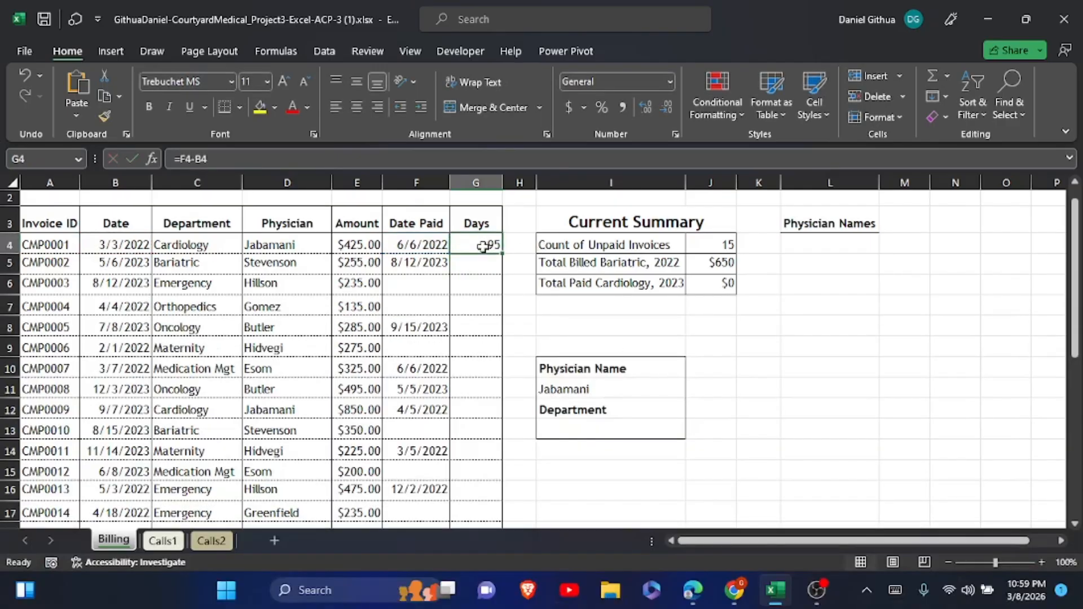
pyautogui.moveTo(503, 255); pyautogui.dragTo(499, 318)
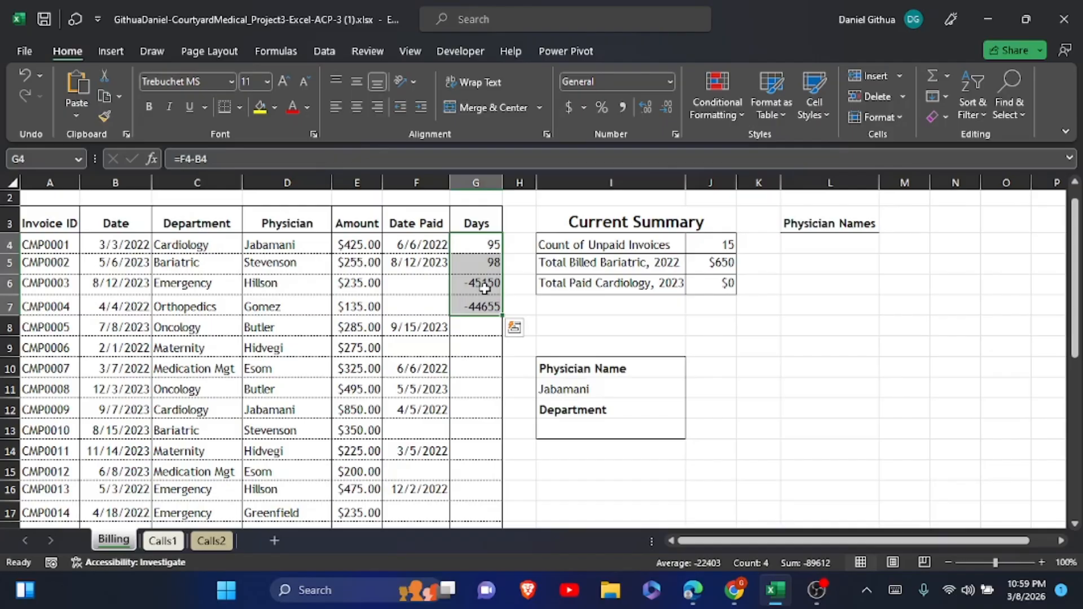
pyautogui.click(26, 75)
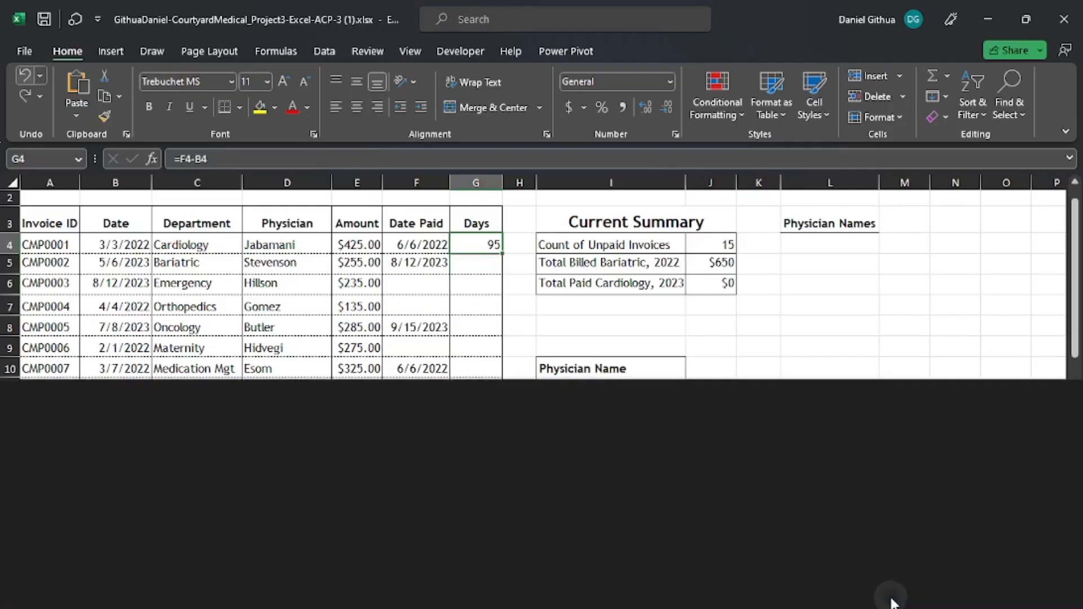
# Replace the formula in G4 with the start of an IF formula whose logical test is F4-B4>=0
pyautogui.click(895, 591)
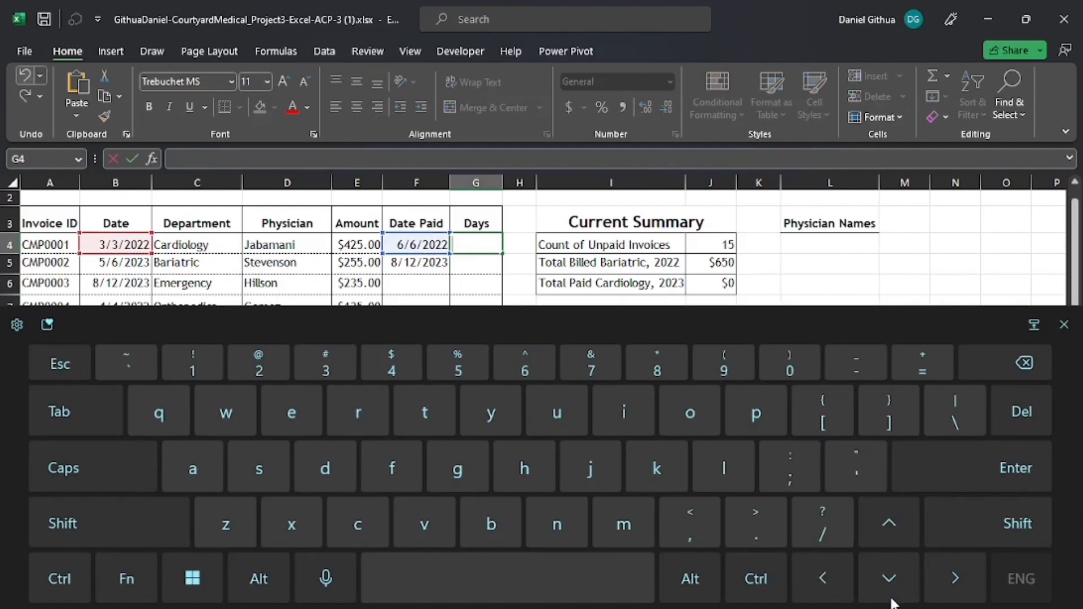
pyautogui.write('=i')
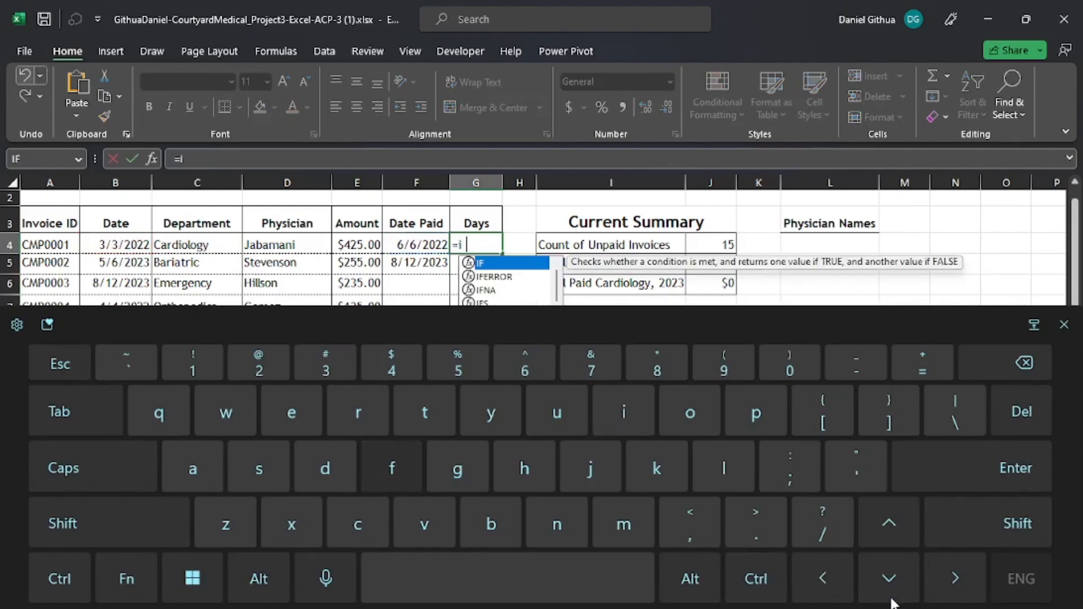
pyautogui.write('f(')
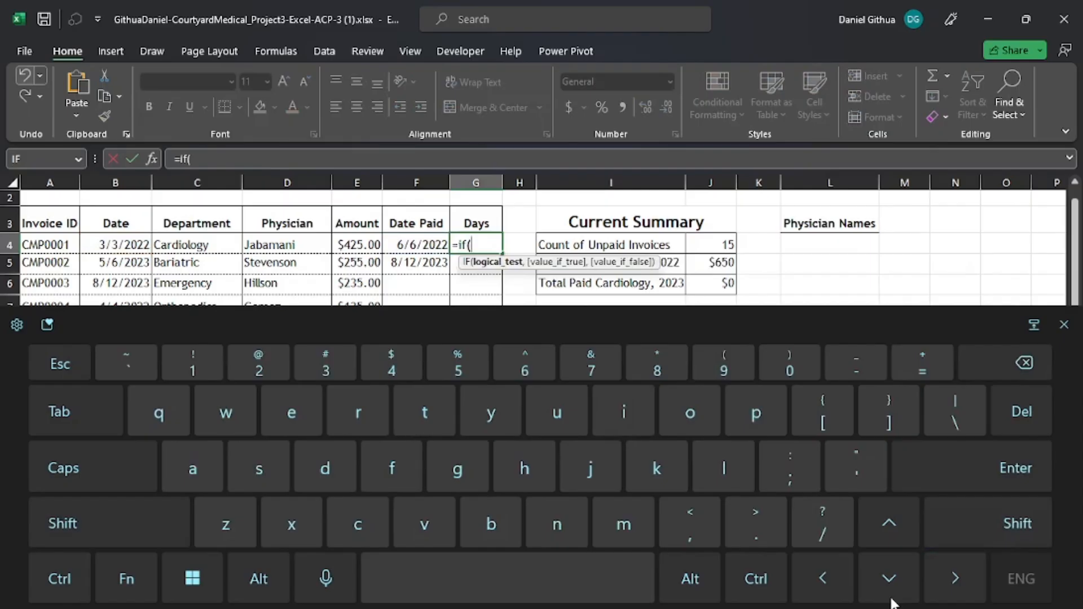
pyautogui.click(892, 600)
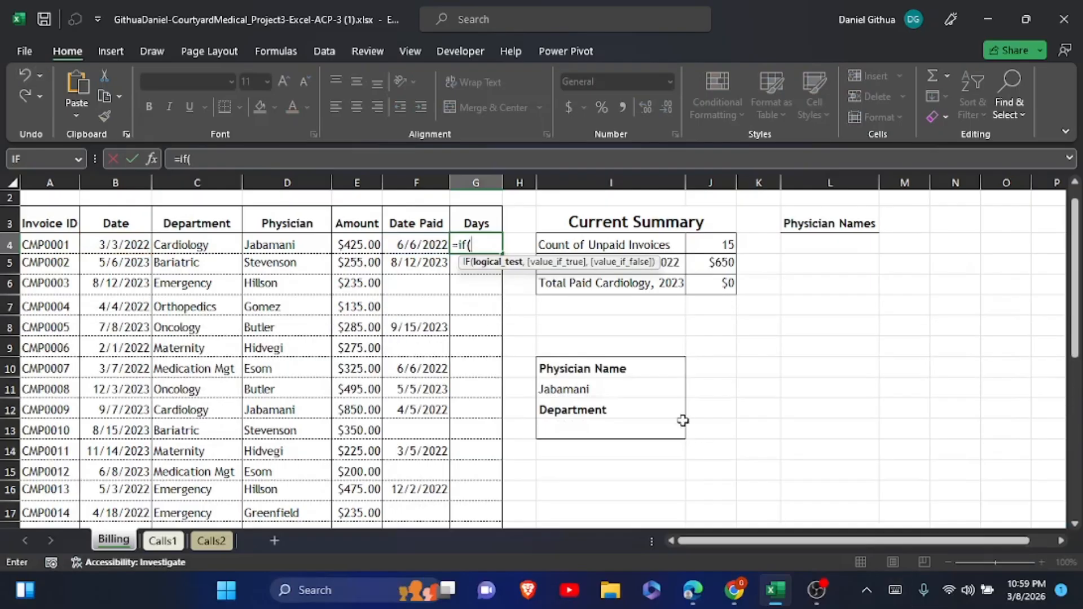
pyautogui.click(417, 243)
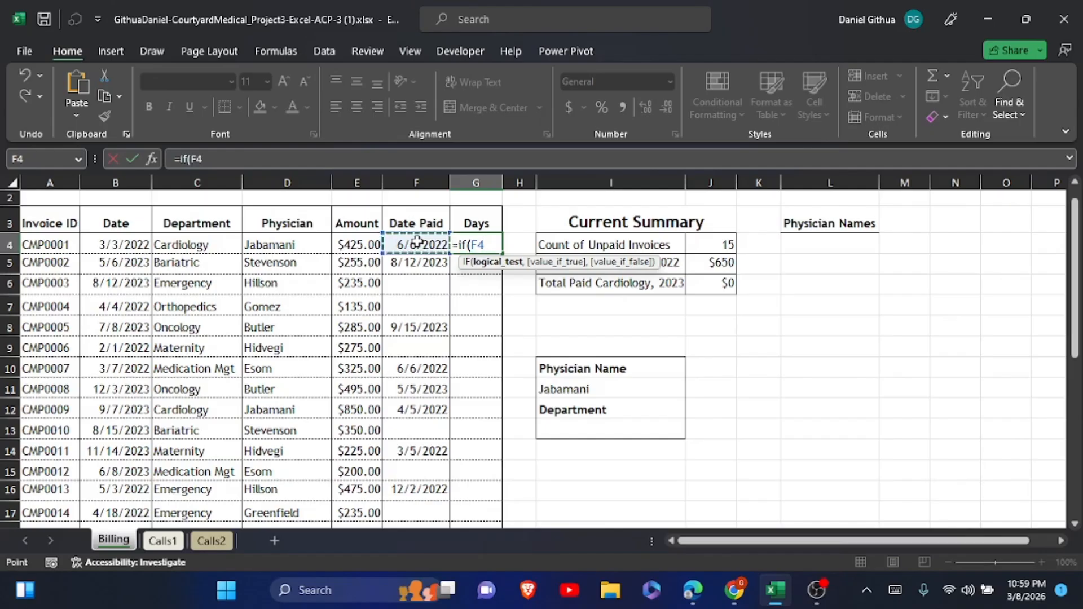
pyautogui.click(896, 590)
pyautogui.click(856, 363)
pyautogui.click(1064, 325)
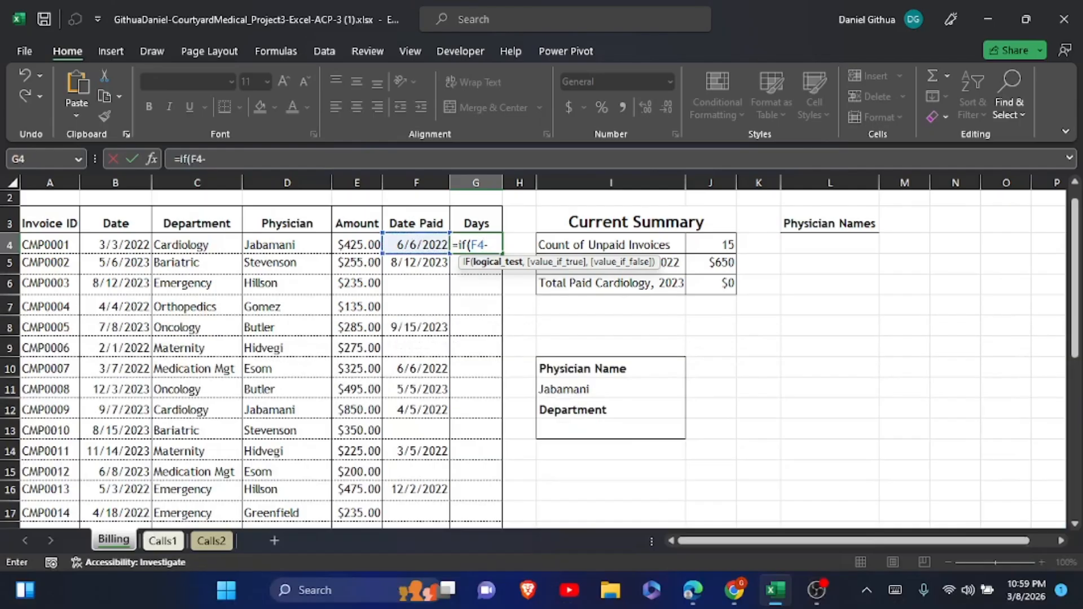
pyautogui.click(138, 243)
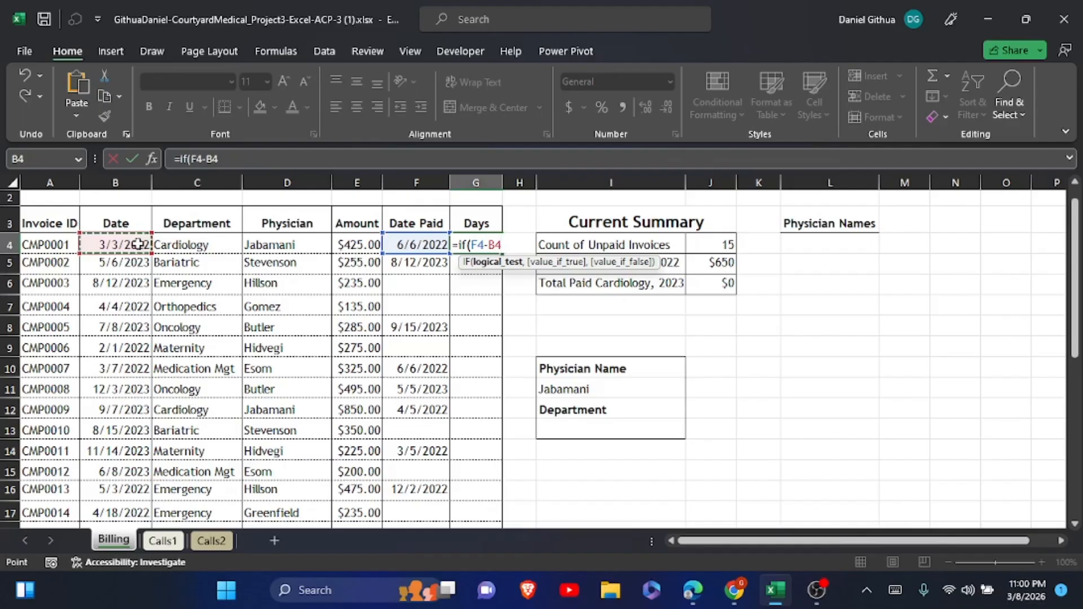
pyautogui.click(896, 590)
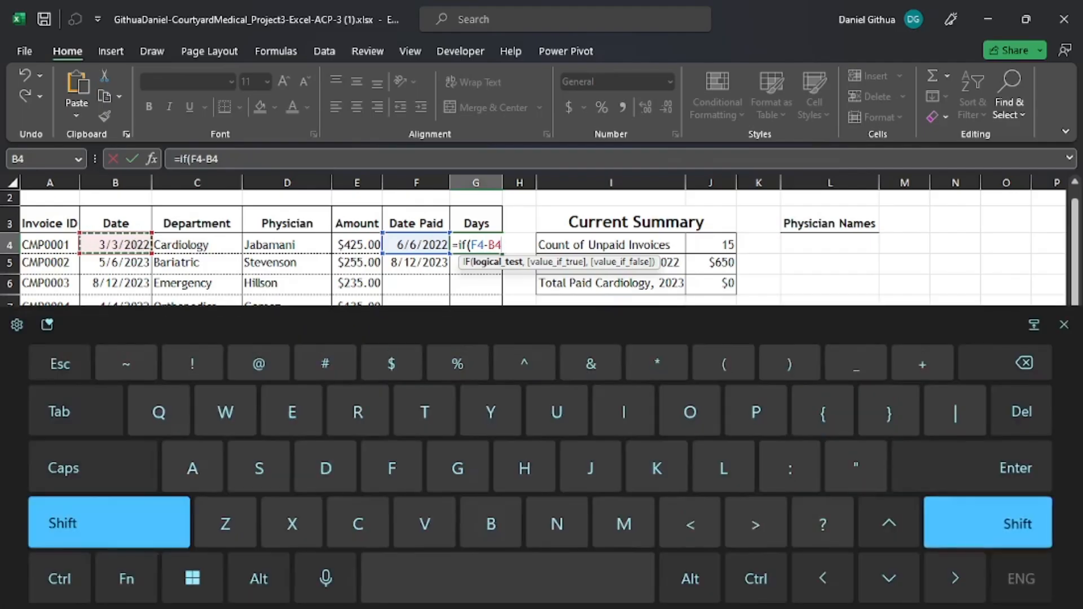
pyautogui.write('>')
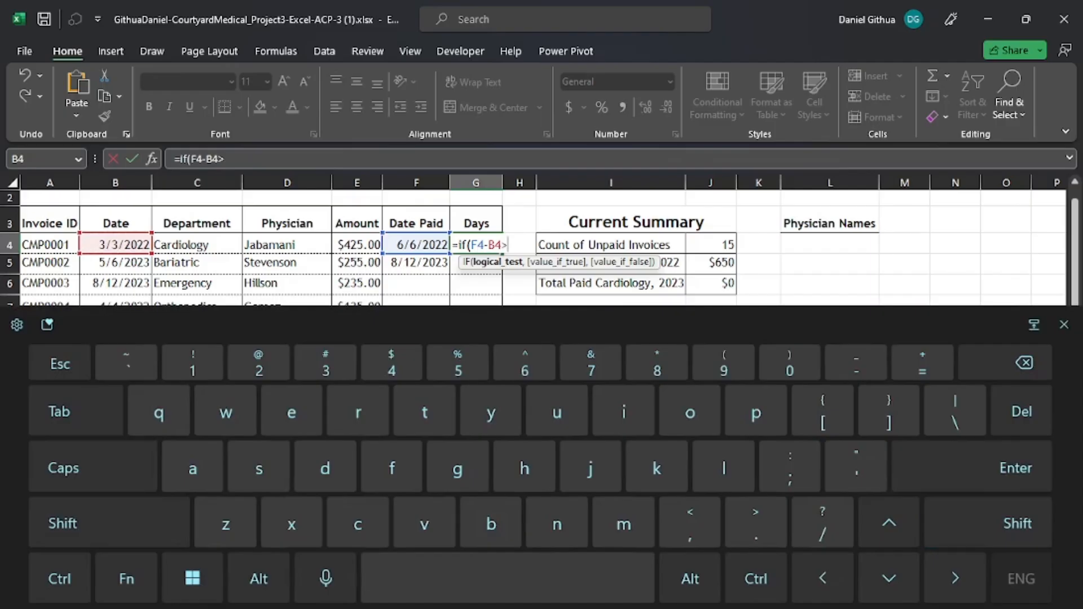
pyautogui.write('=0,')
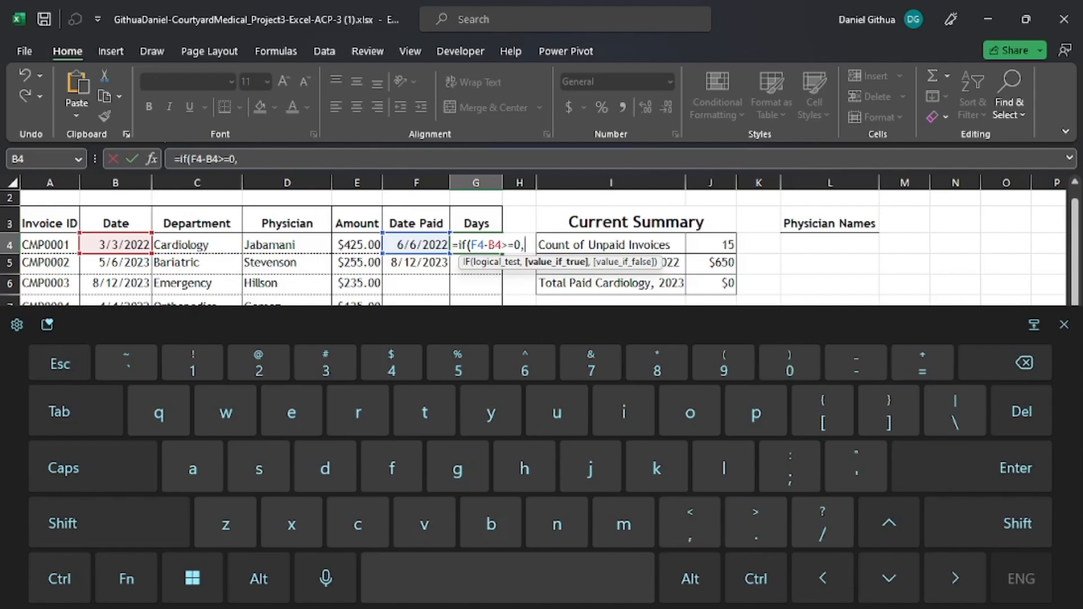
# Complete the IF formula in G4 with F4-B4 as the true value and " " as the false value, and enter it
pyautogui.click(414, 245)
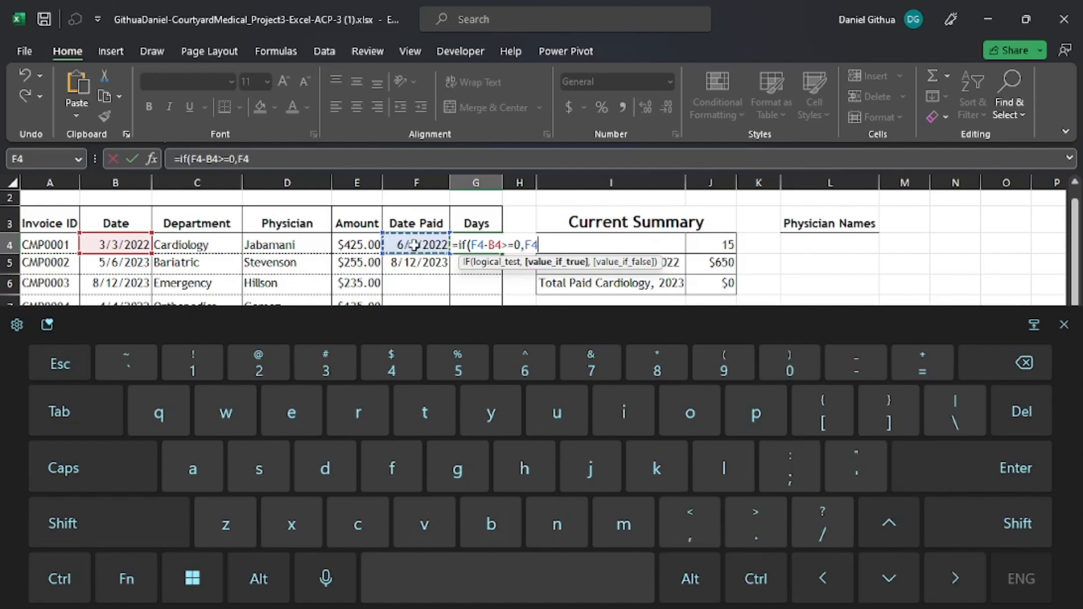
pyautogui.write('-')
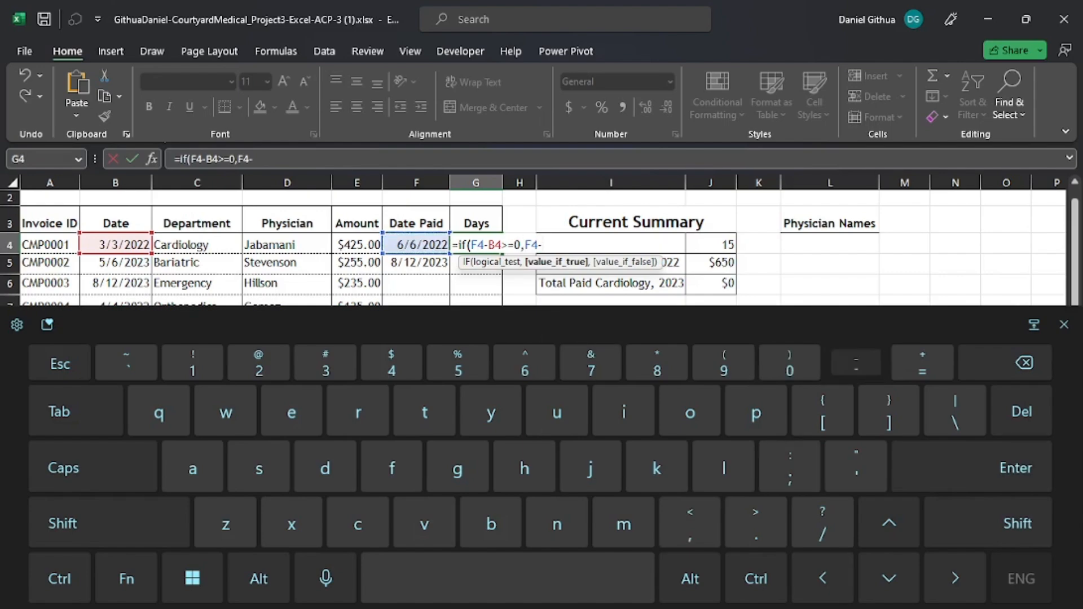
pyautogui.click(124, 239)
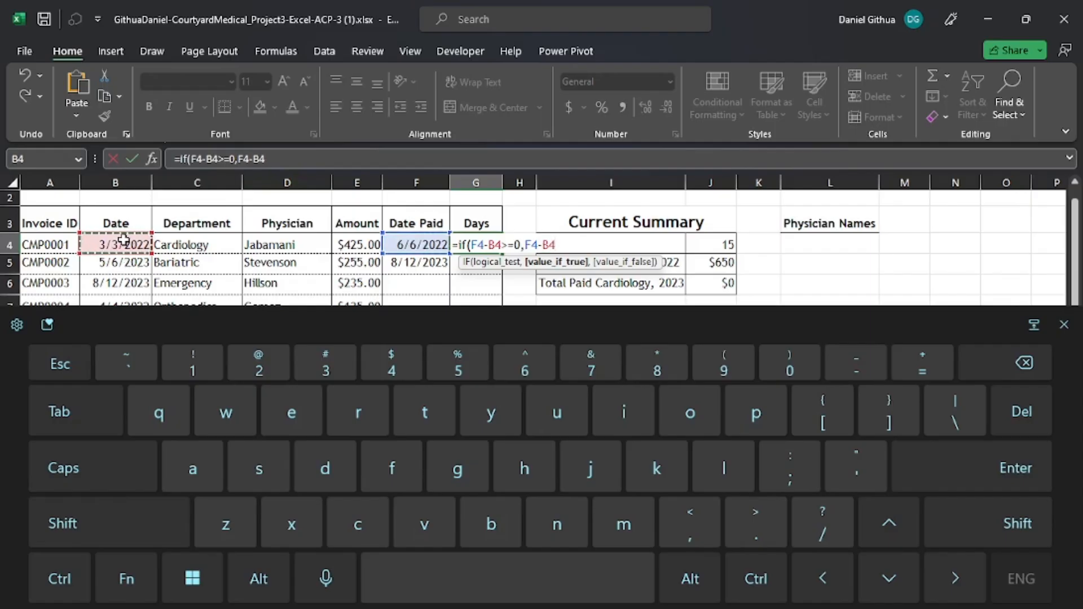
pyautogui.write(',')
pyautogui.click(109, 523)
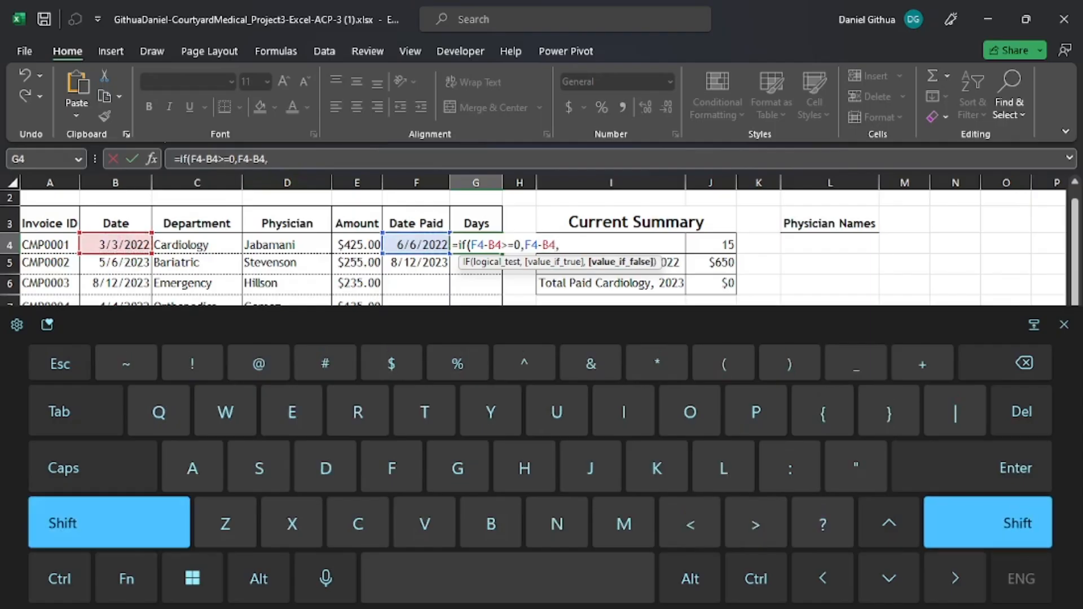
pyautogui.click(855, 467)
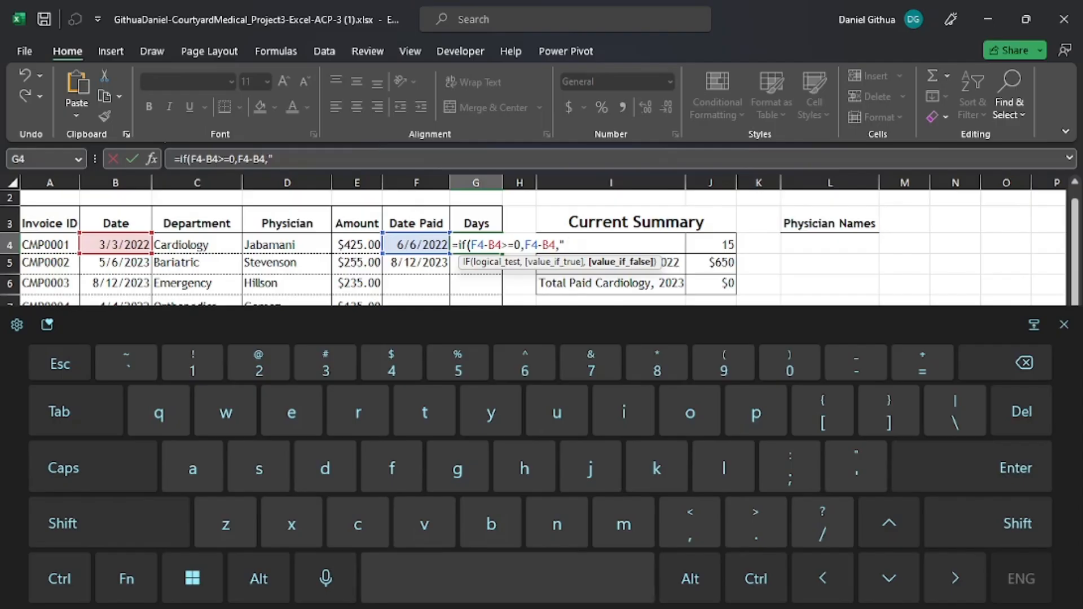
pyautogui.write('"')
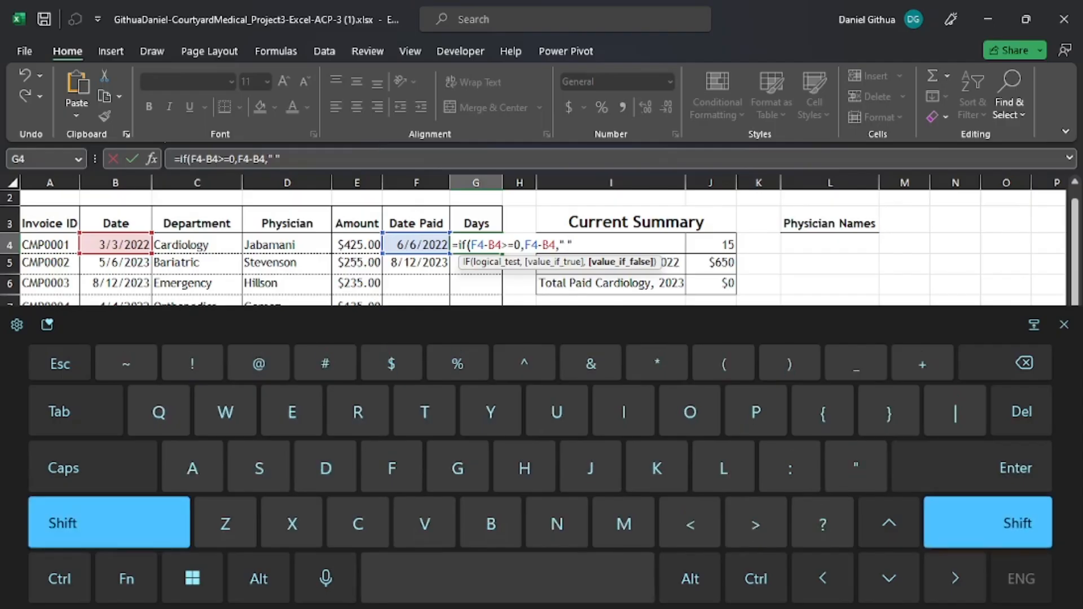
pyautogui.write(')')
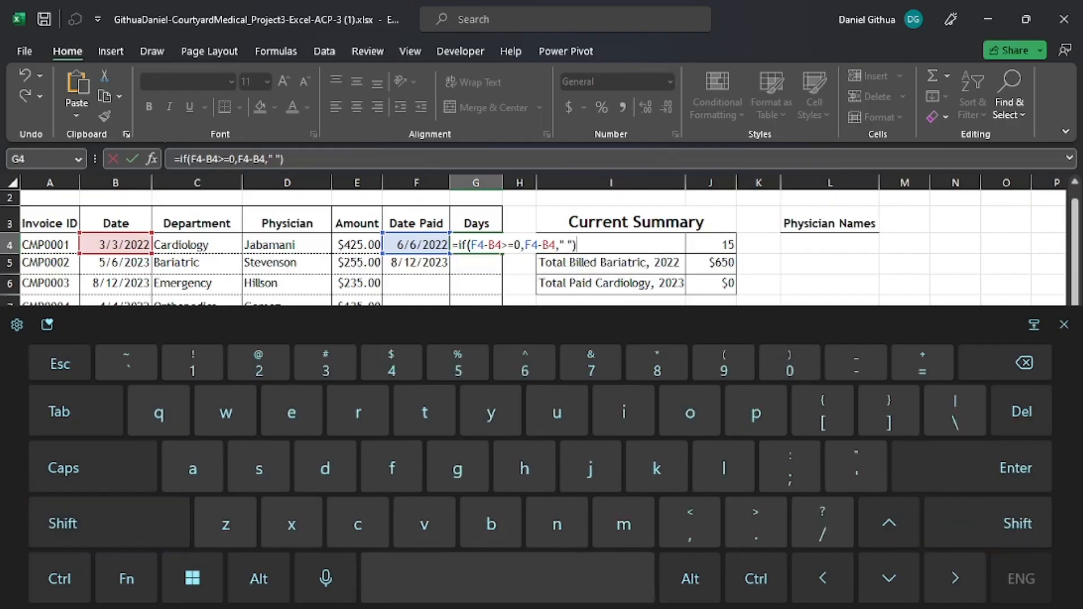
pyautogui.click(1015, 468)
pyautogui.click(1064, 324)
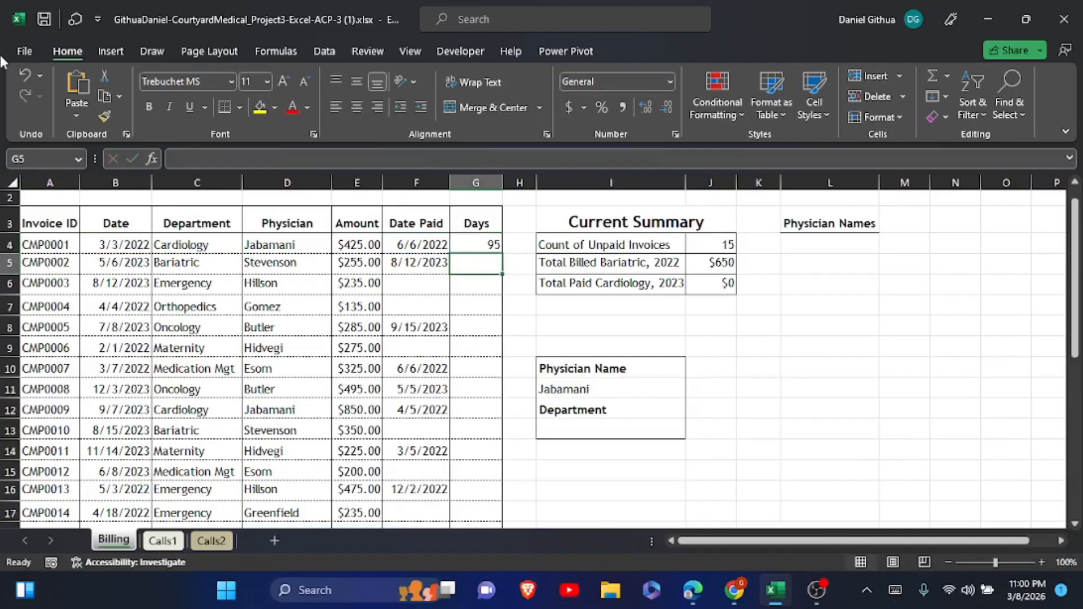
# Fill the IF formula from G4 down through G33 without formatting
pyautogui.click(465, 246)
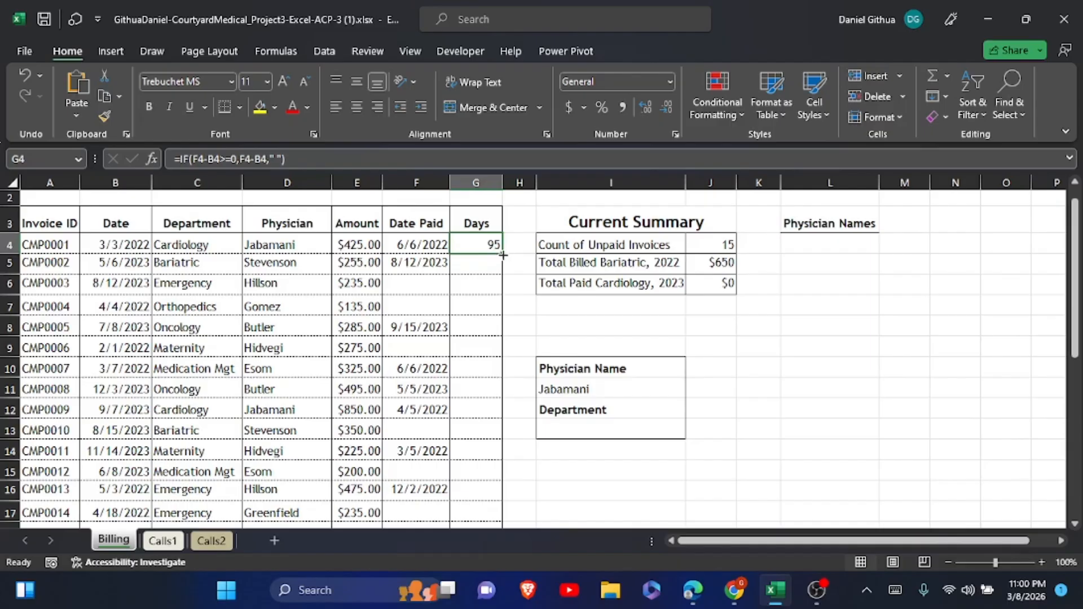
pyautogui.moveTo(504, 256); pyautogui.dragTo(481, 440)
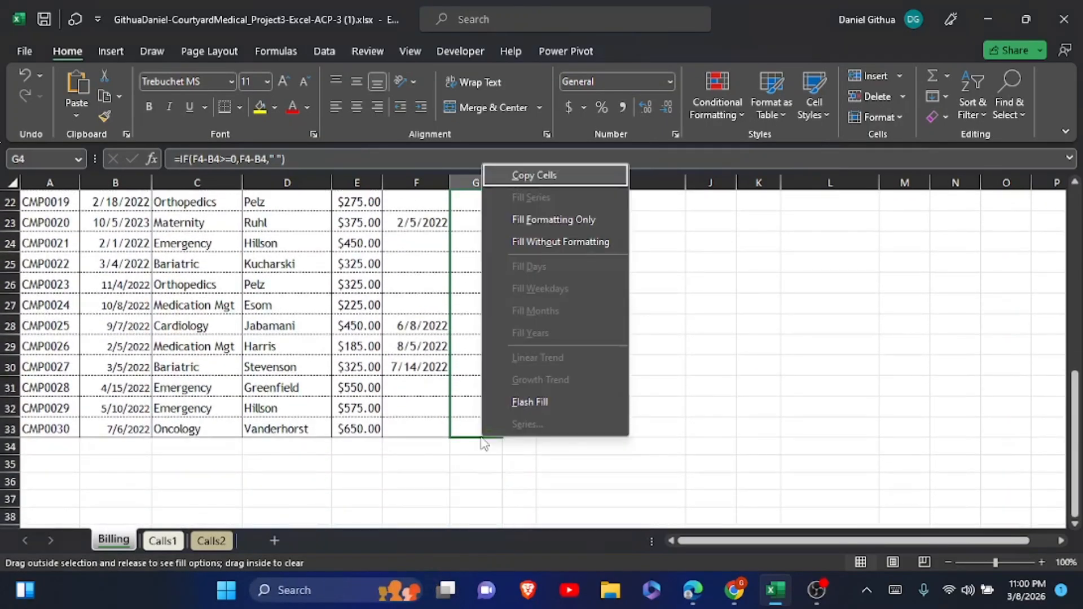
pyautogui.click(553, 241)
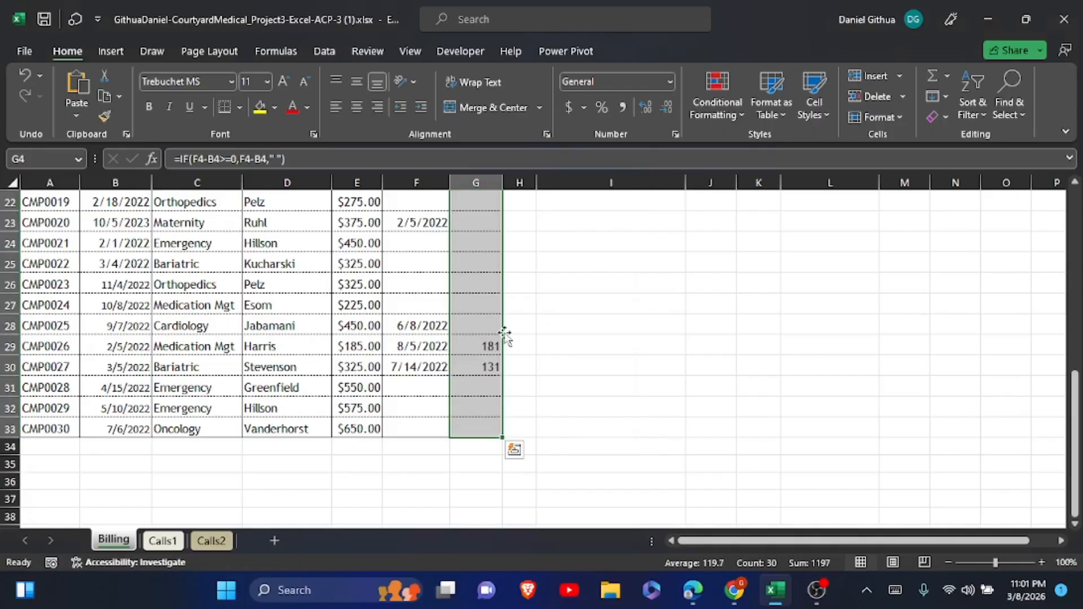
pyautogui.scroll(7, 501, 333)
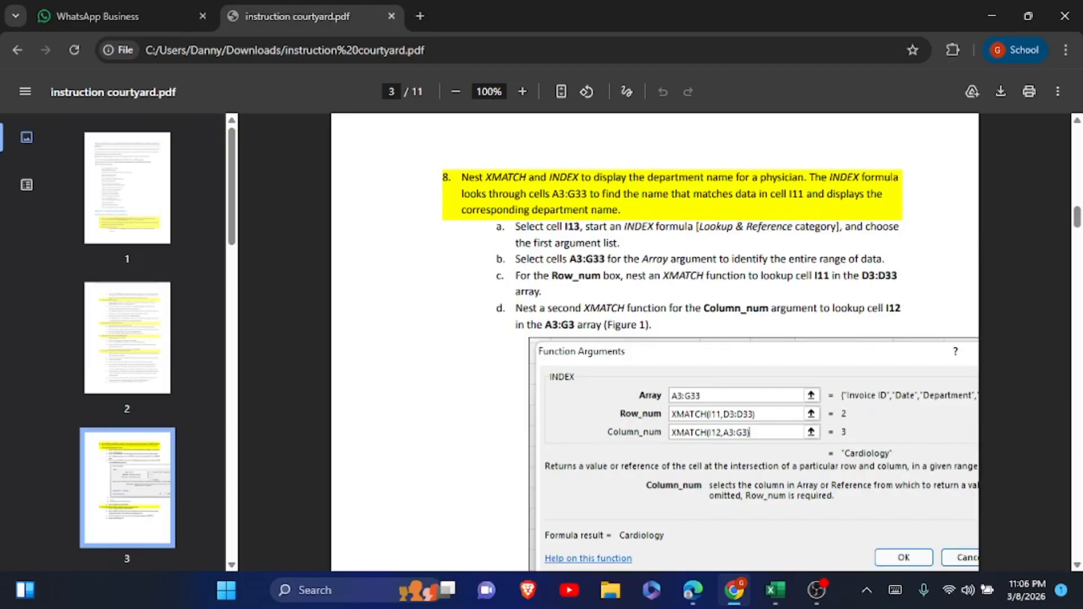
# Switch to Excel and start an INDEX function in I13, using the array,row_num,column_num argument list with A3:G33 as the Array
pyautogui.hotkey('alt', 'Tab')
pyautogui.click(611, 387)
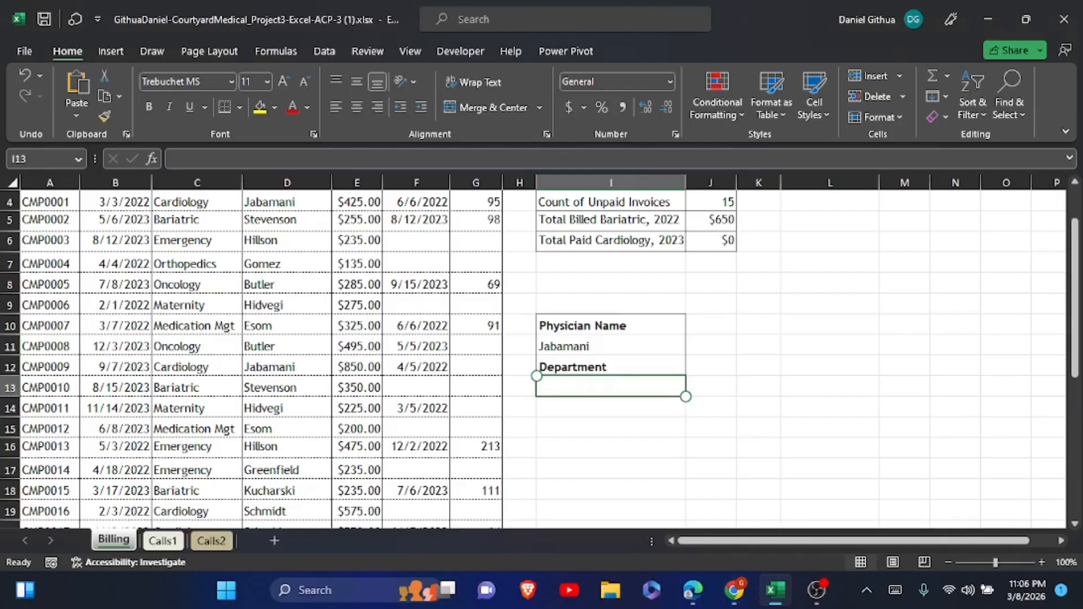
pyautogui.click(151, 159)
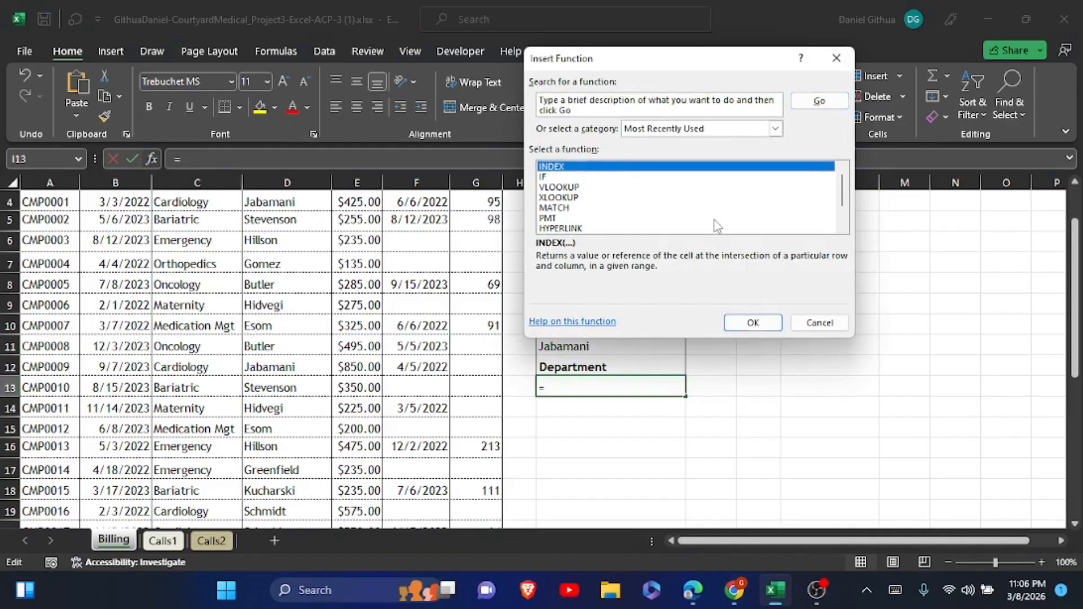
pyautogui.click(747, 323)
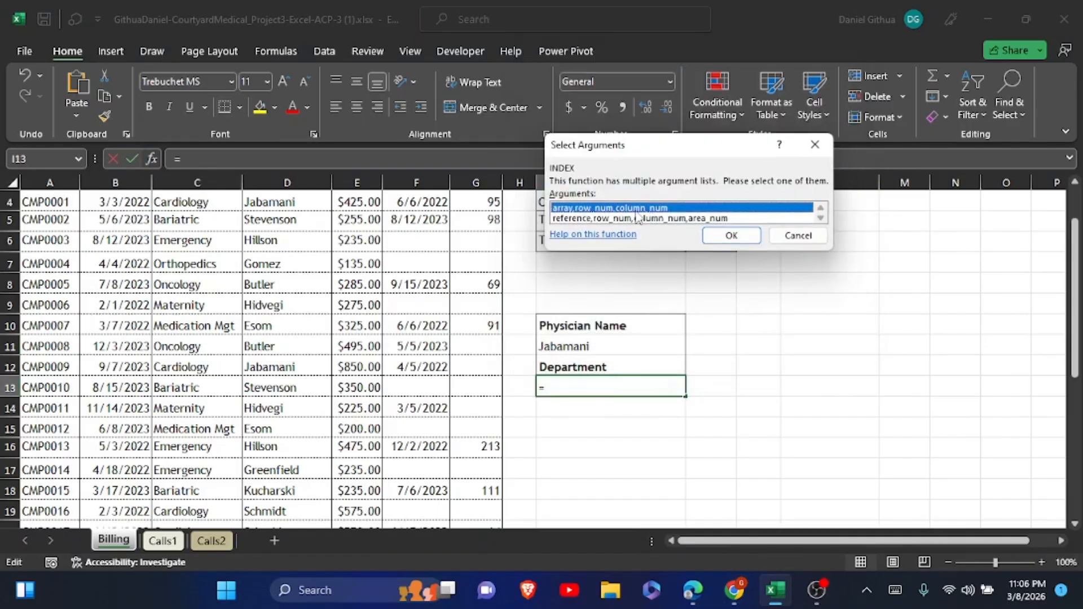
pyautogui.click(731, 235)
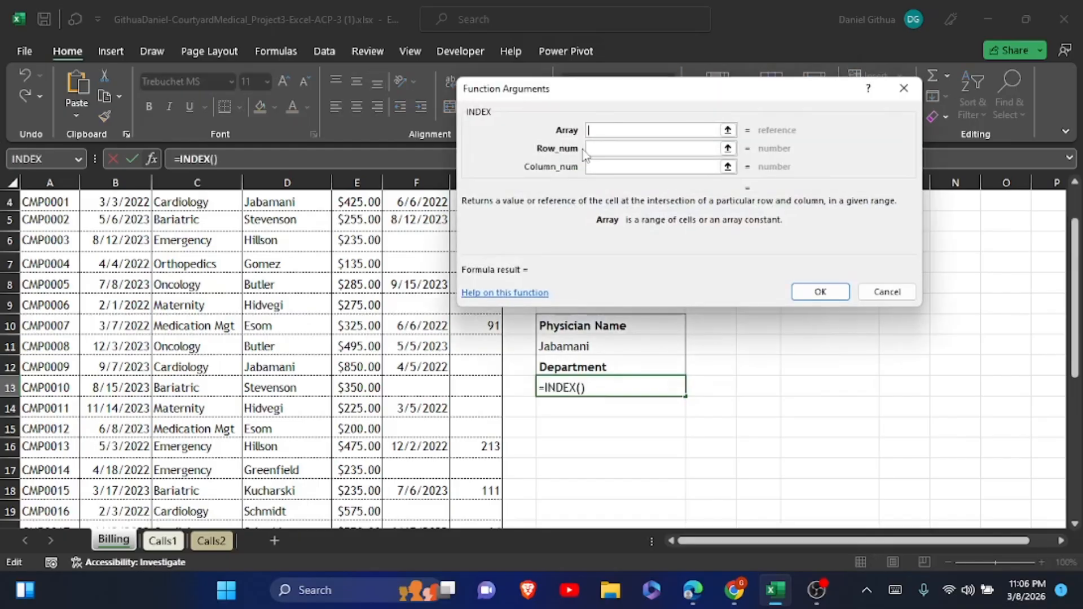
pyautogui.write('a3')
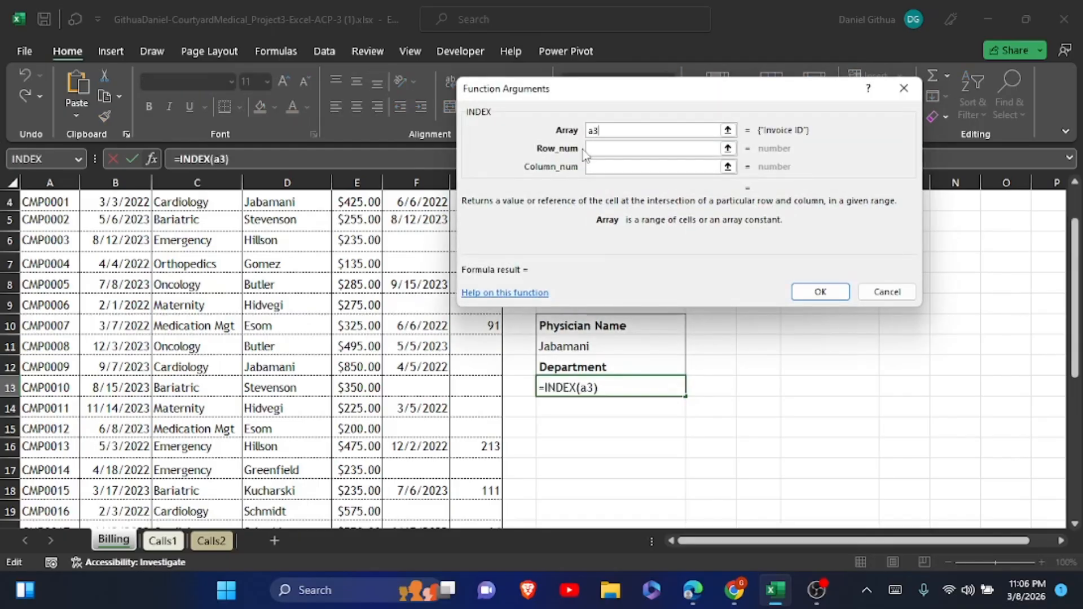
pyautogui.click(896, 590)
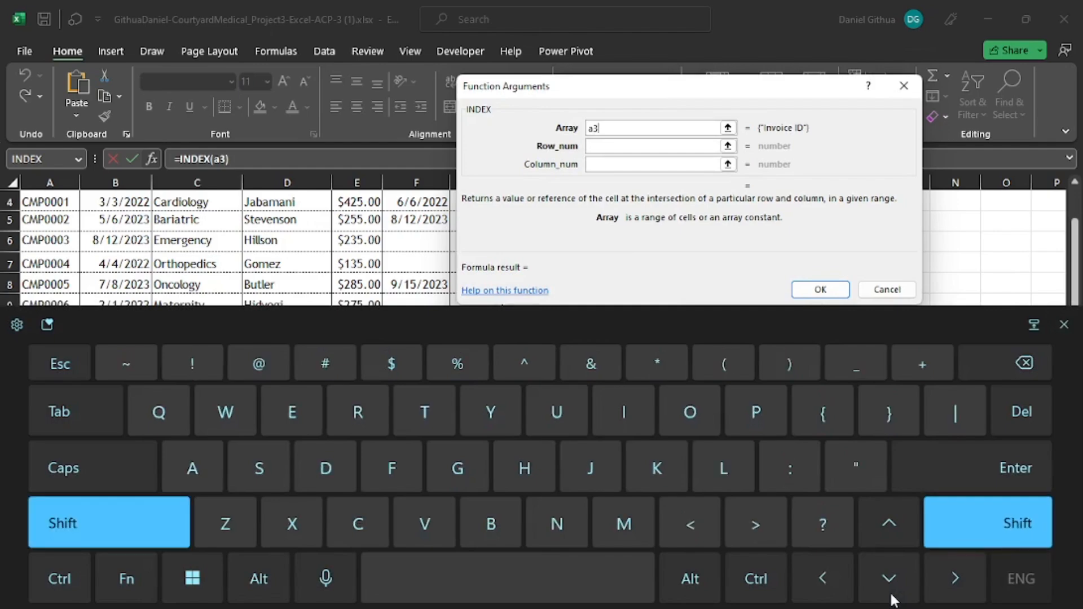
pyautogui.write(':g33')
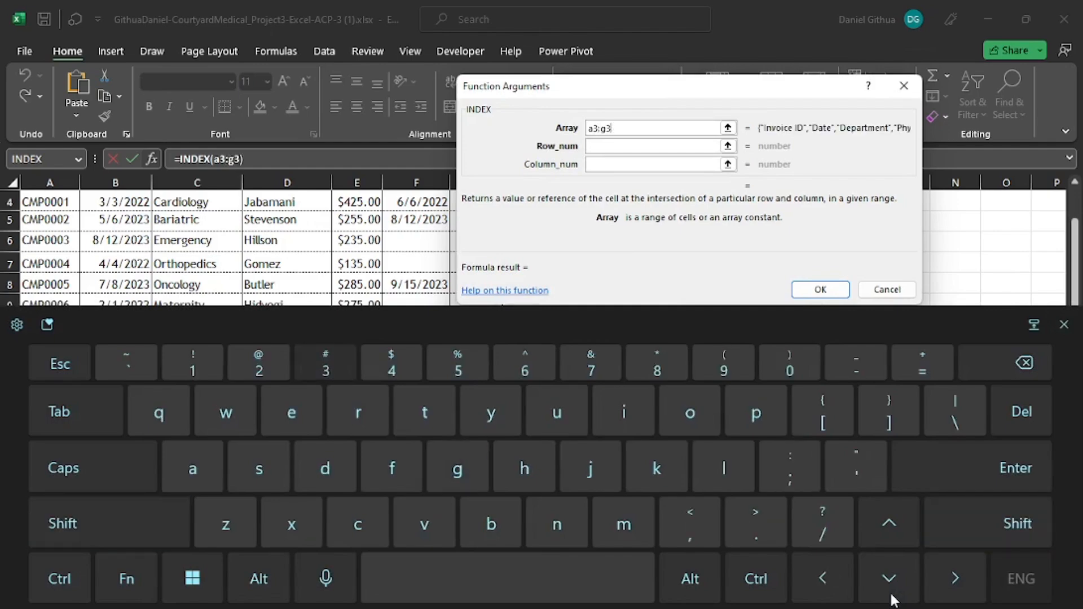
# Set the INDEX function's Row_num argument to the nested function xmatch(i11,d3:d33)
pyautogui.press('Tab')
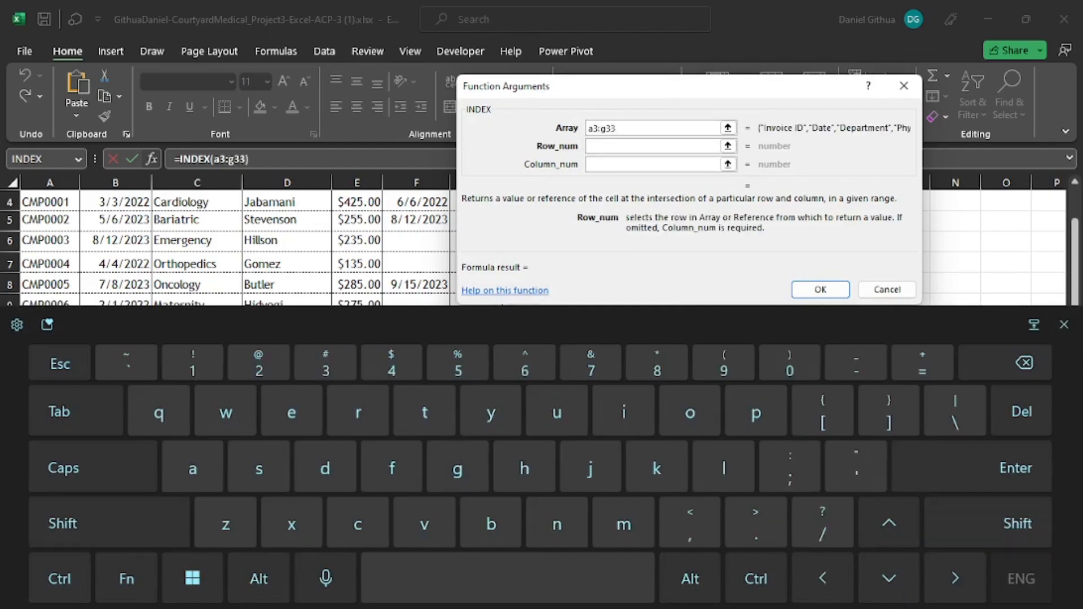
pyautogui.write('xmatch')
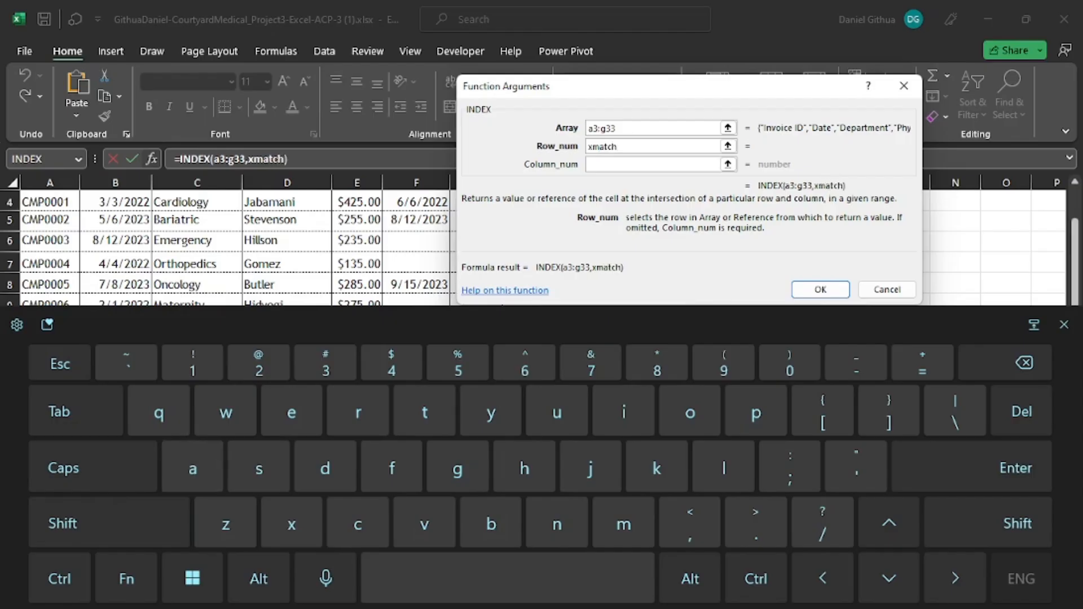
pyautogui.write('(')
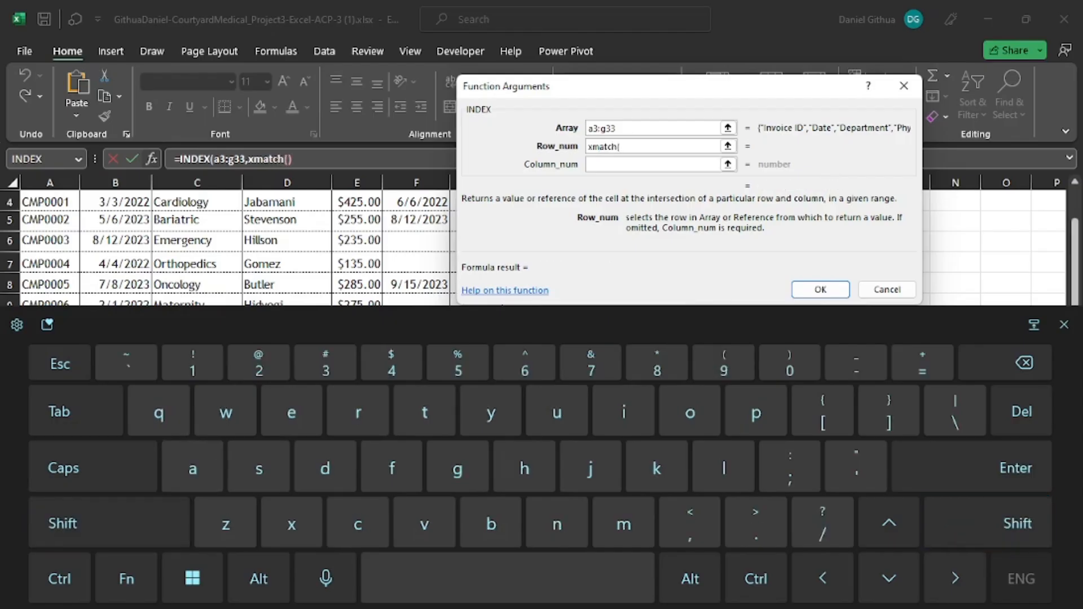
pyautogui.write('i11,d3:d33)')
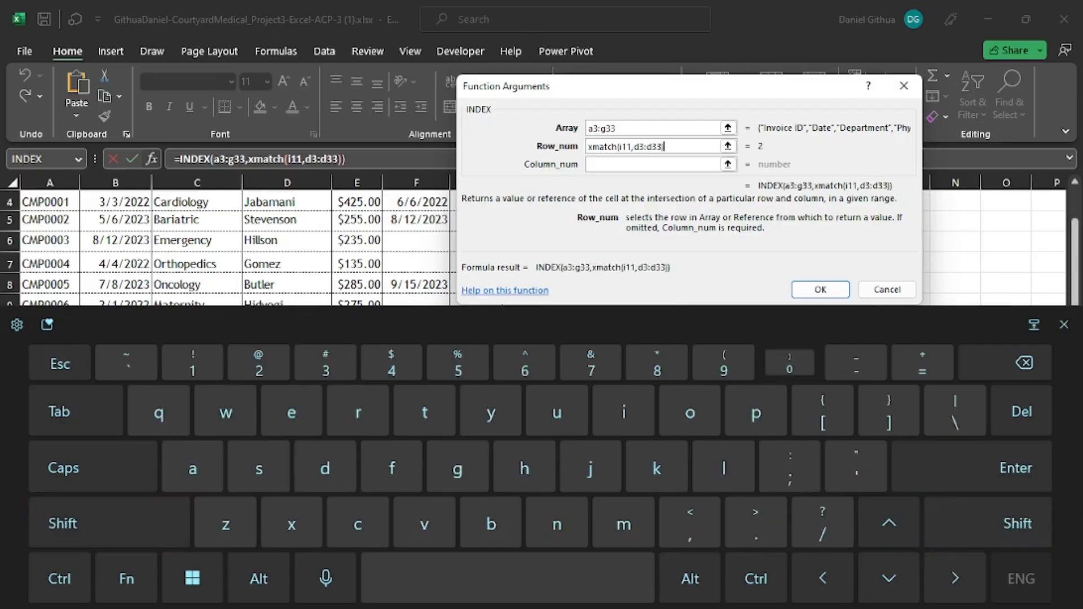
# Set the INDEX function's Column_num argument to xmatch(i12,a3:g3) and enter the formula in I13
pyautogui.click(652, 165)
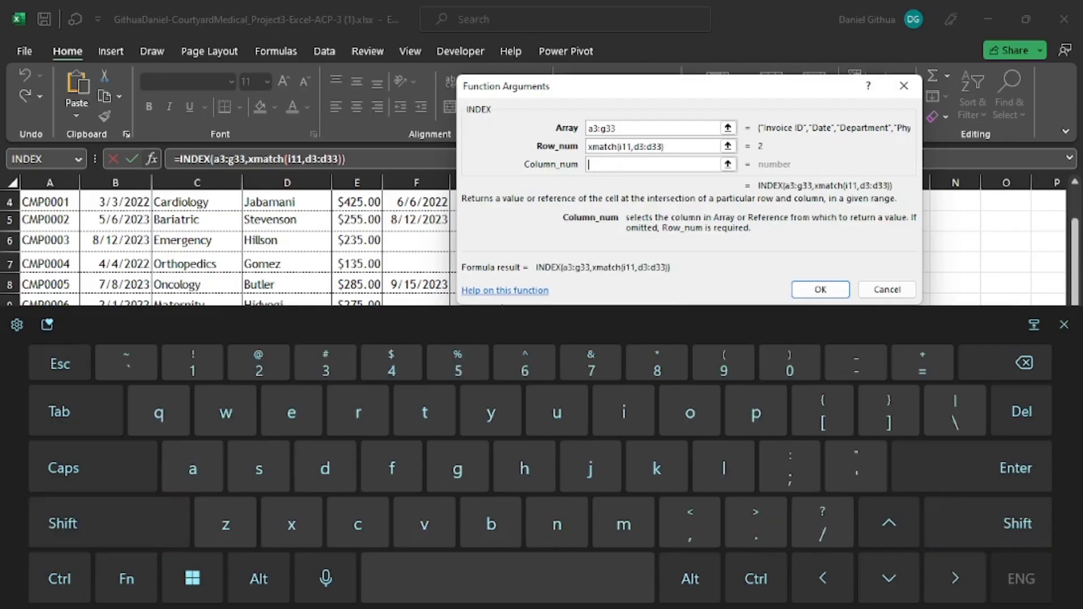
pyautogui.write('xm')
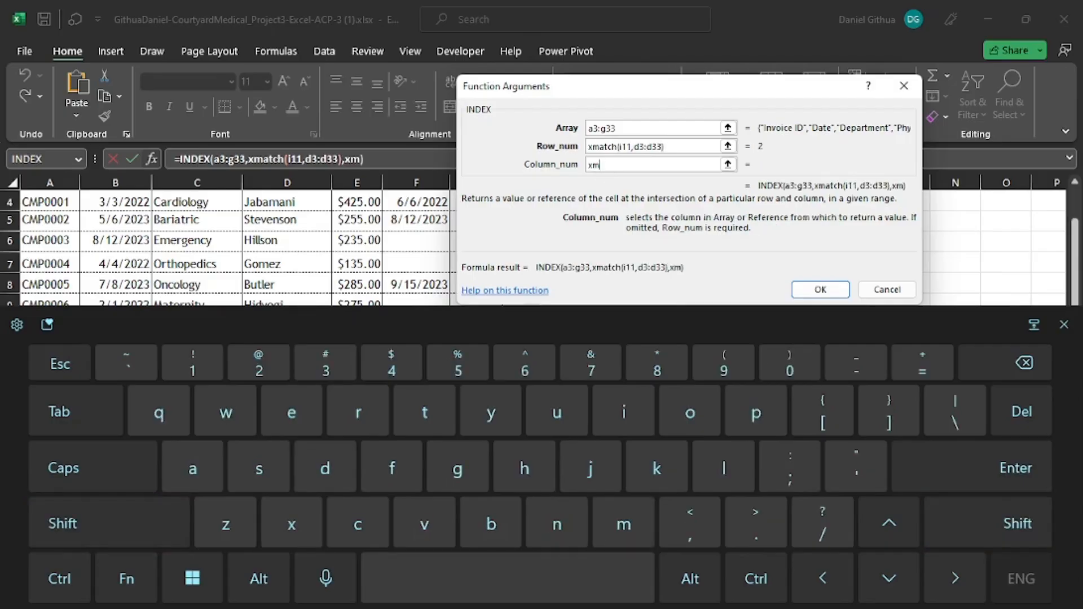
pyautogui.write('atch')
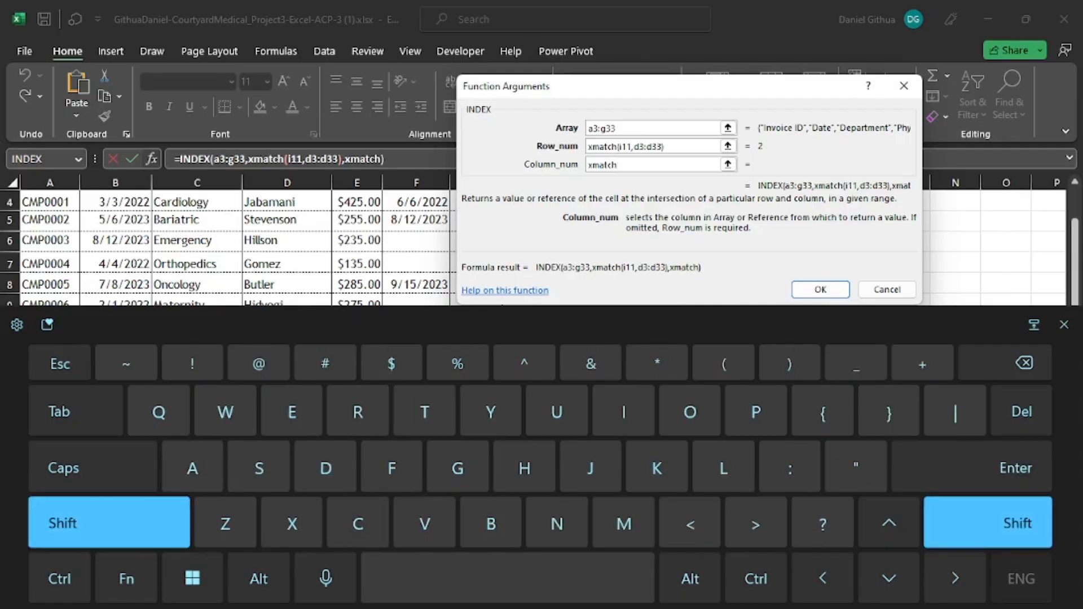
pyautogui.write('(i12,')
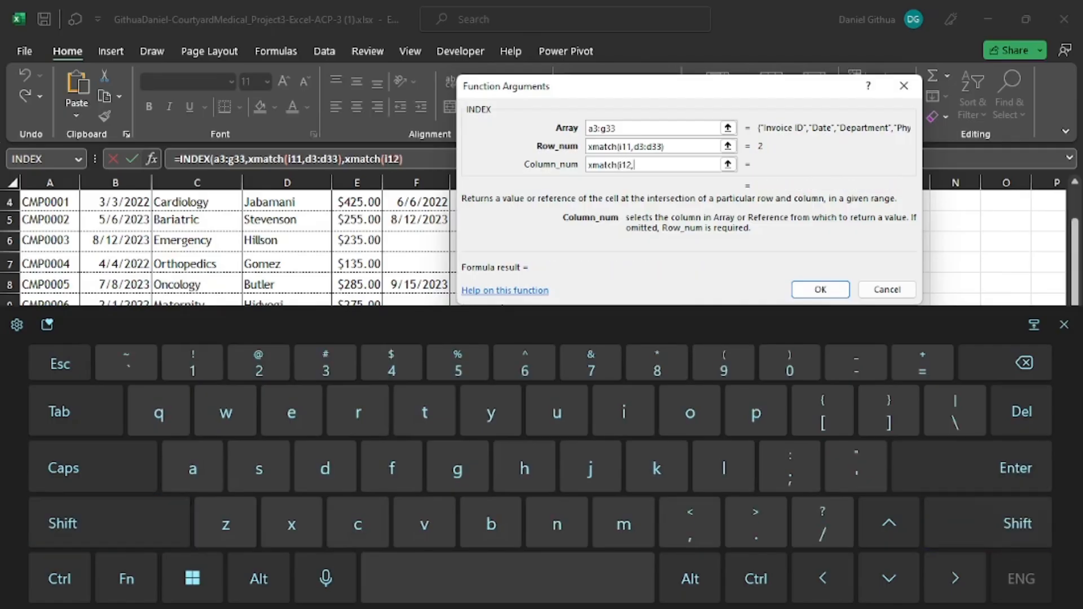
pyautogui.write('a3')
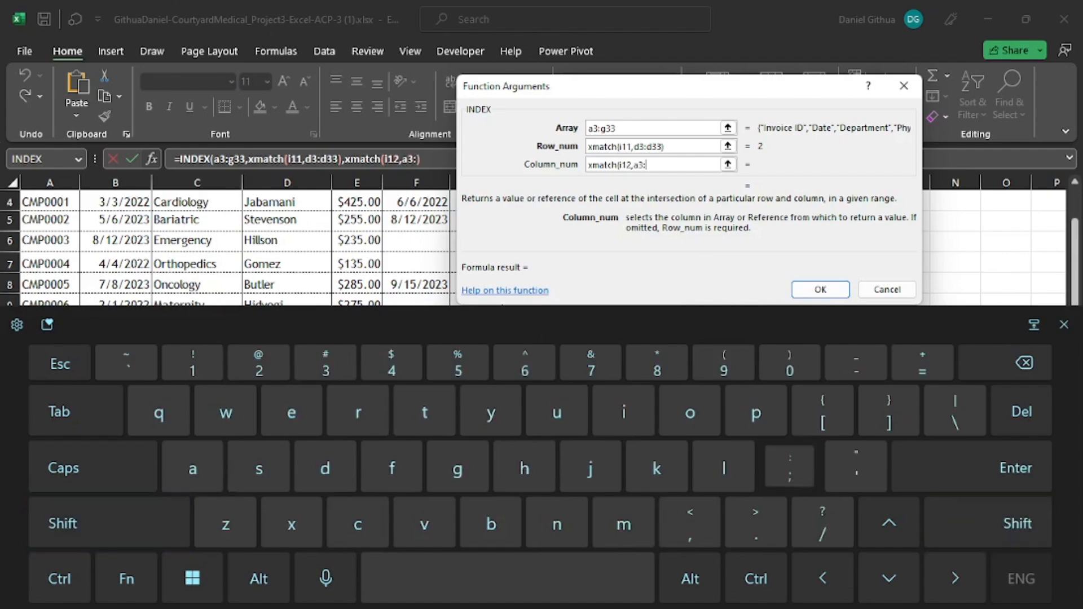
pyautogui.write(':g')
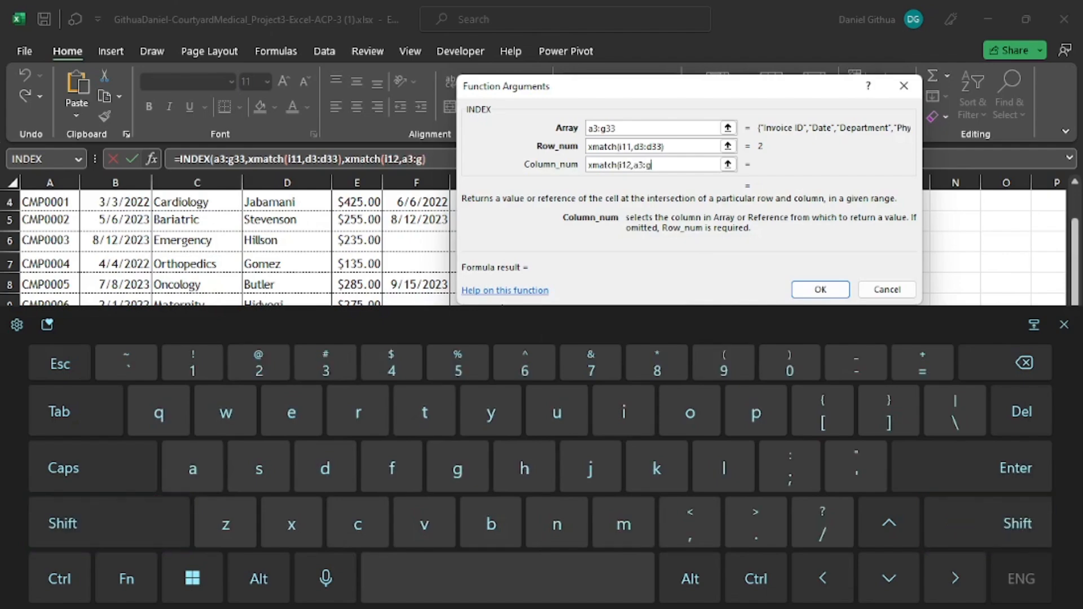
pyautogui.write('3)')
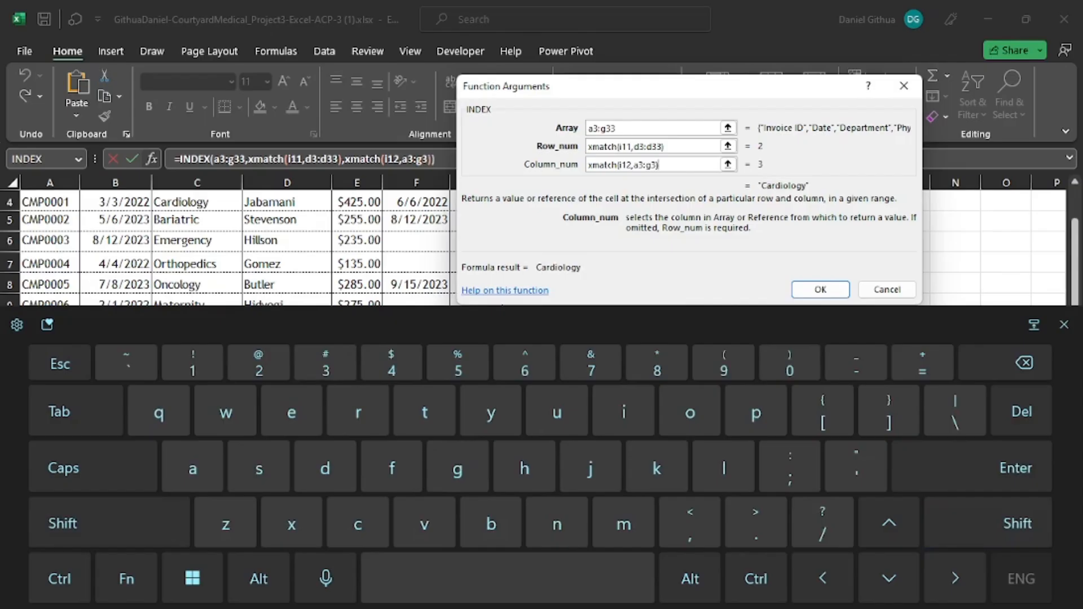
pyautogui.click(820, 290)
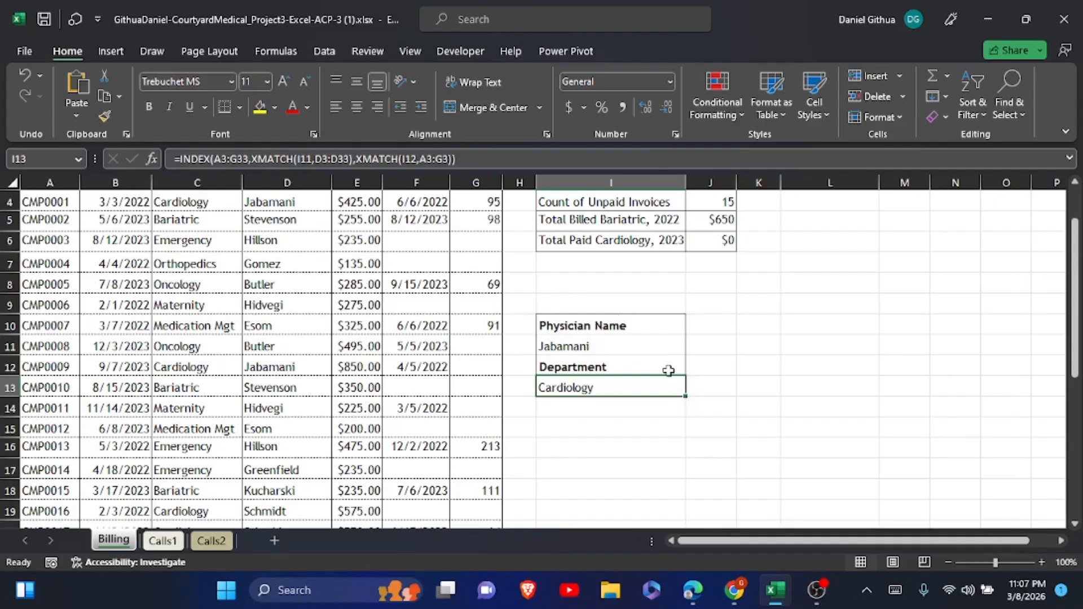
# Switch to the instruction PDF in Chrome and read the end of step 8 and the instructions for step 9
pyautogui.hotkey('alt', 'Tab')
pyautogui.scroll(-7, 654, 338)
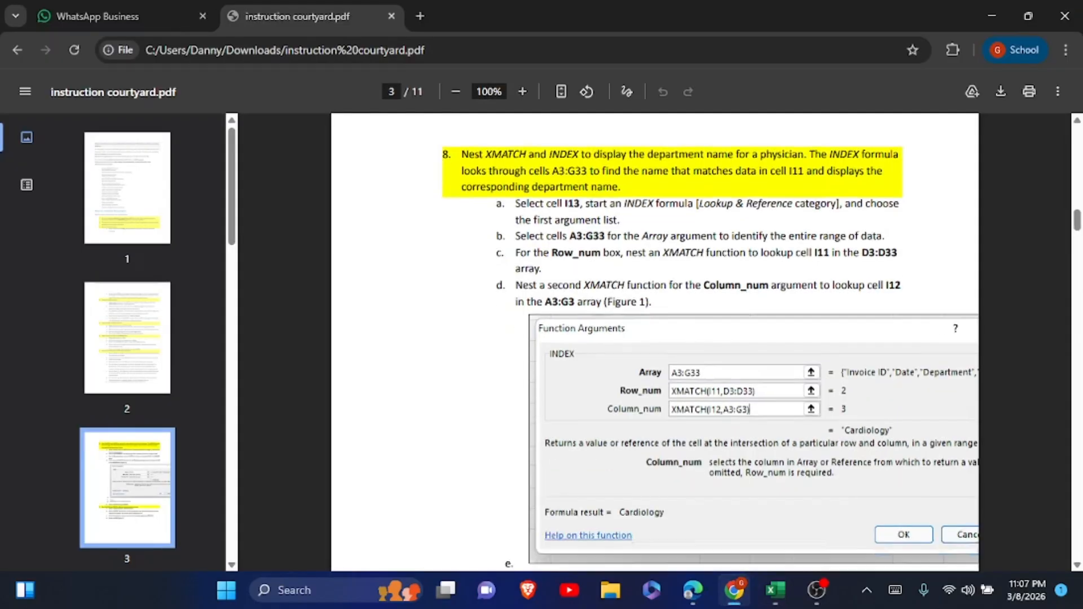
pyautogui.scroll(-1, 654, 342)
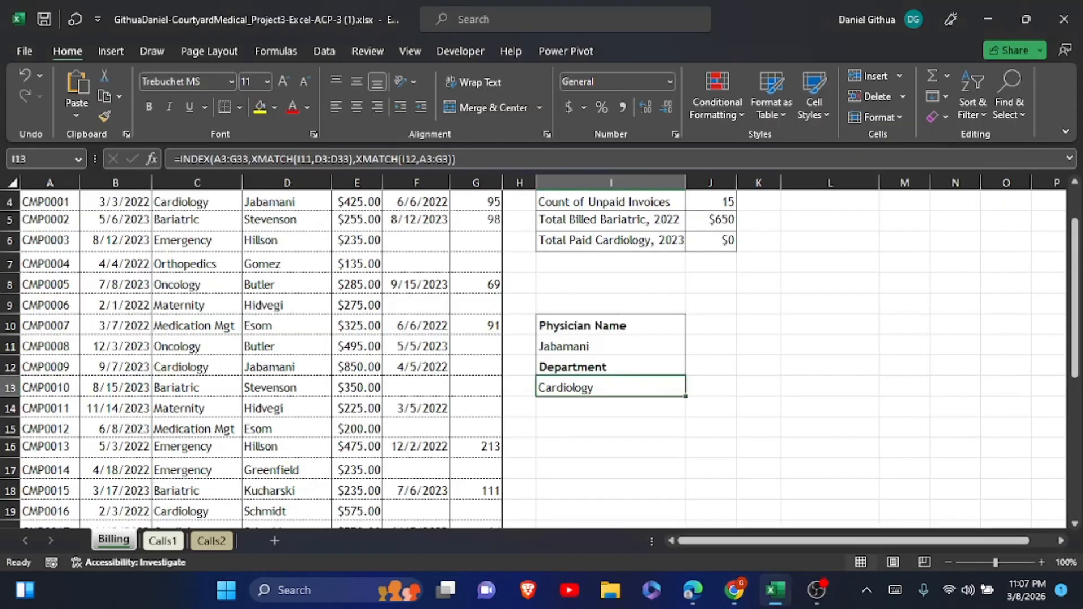
pyautogui.click(735, 590)
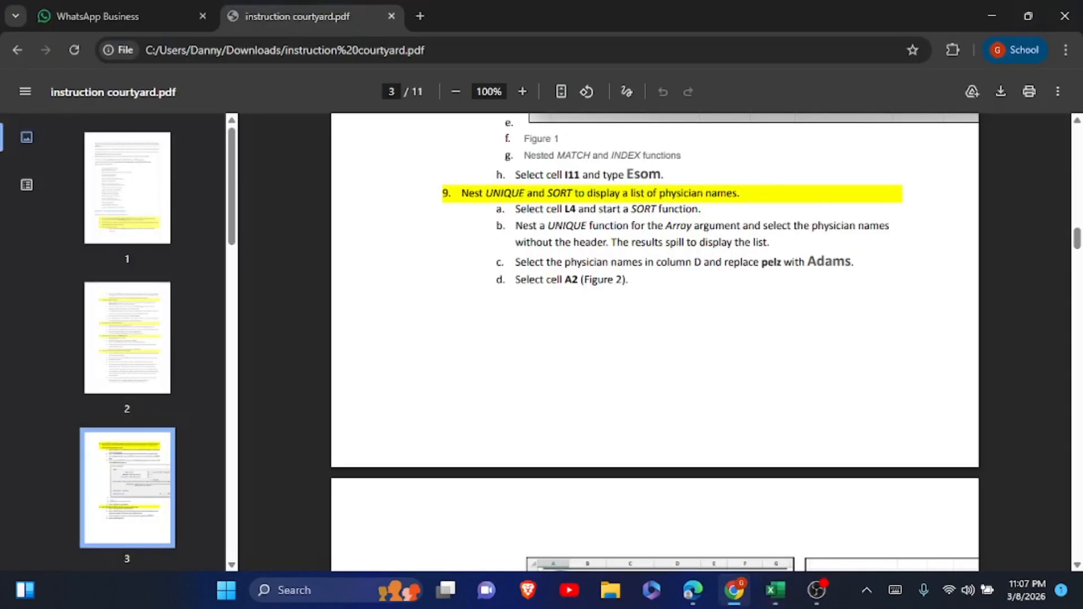
pyautogui.scroll(1, 771, 219)
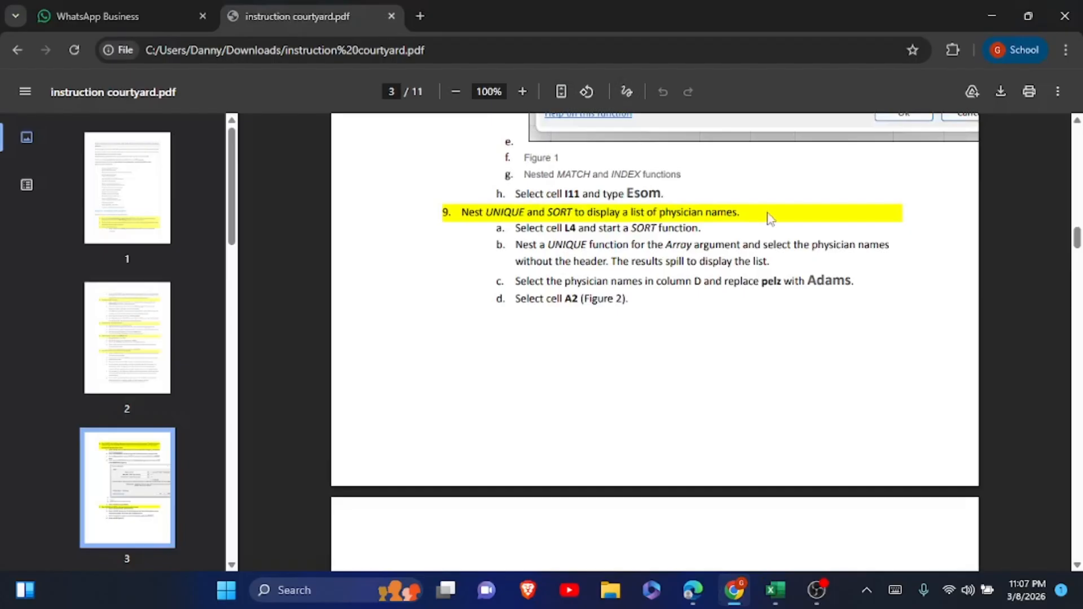
# Copy the physician name given in step 8h of the PDF and enter it in I11 in Excel, replacing the existing name
pyautogui.moveTo(627, 193); pyautogui.dragTo(660, 197)
pyautogui.hotkey('ctrl', 'c')
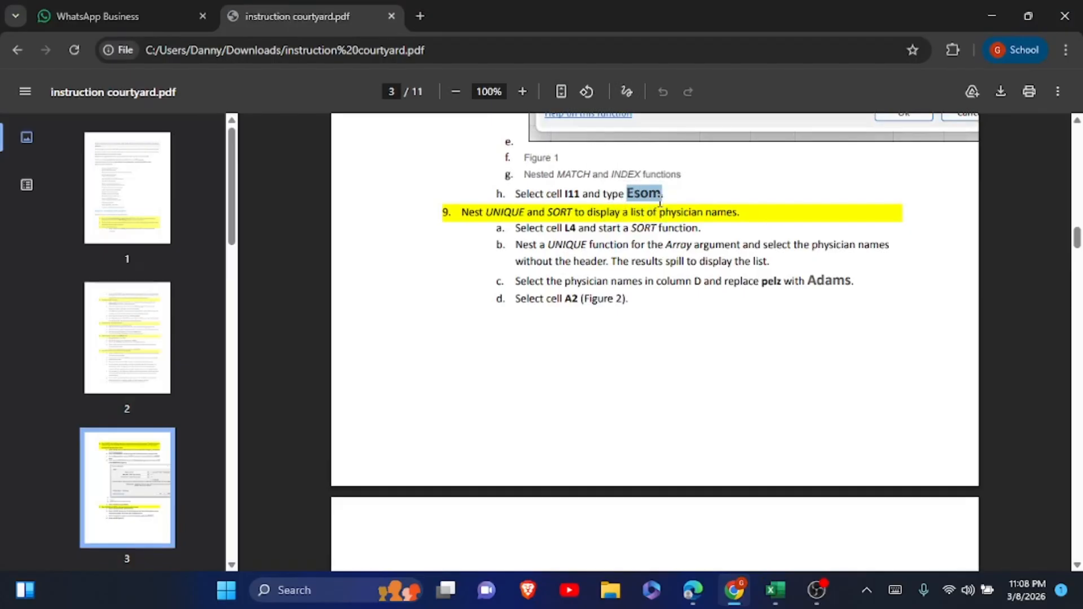
pyautogui.hotkey('alt', 'Tab')
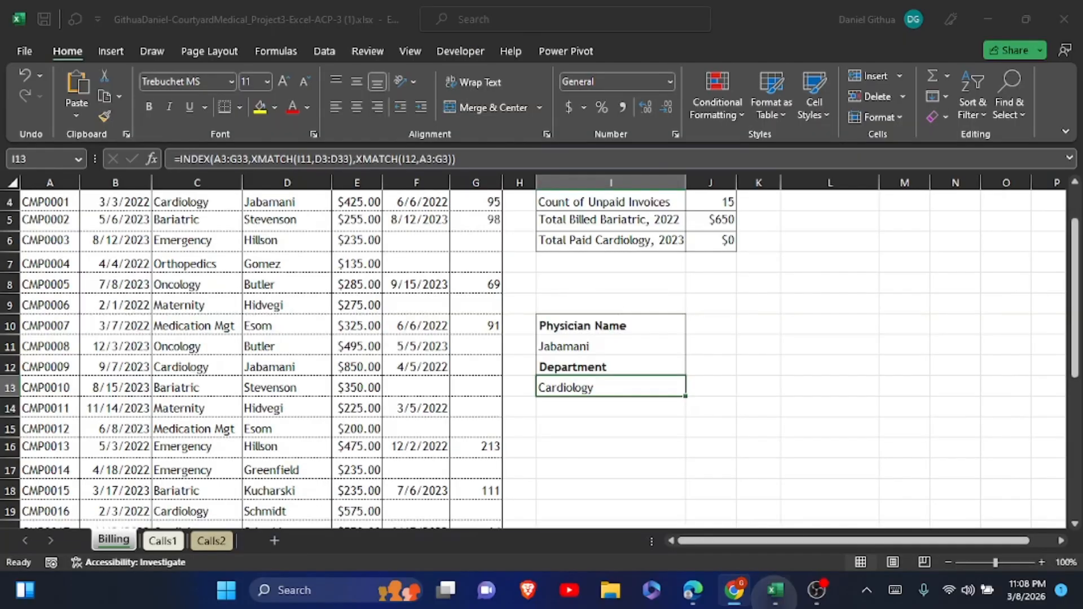
pyautogui.click(598, 301)
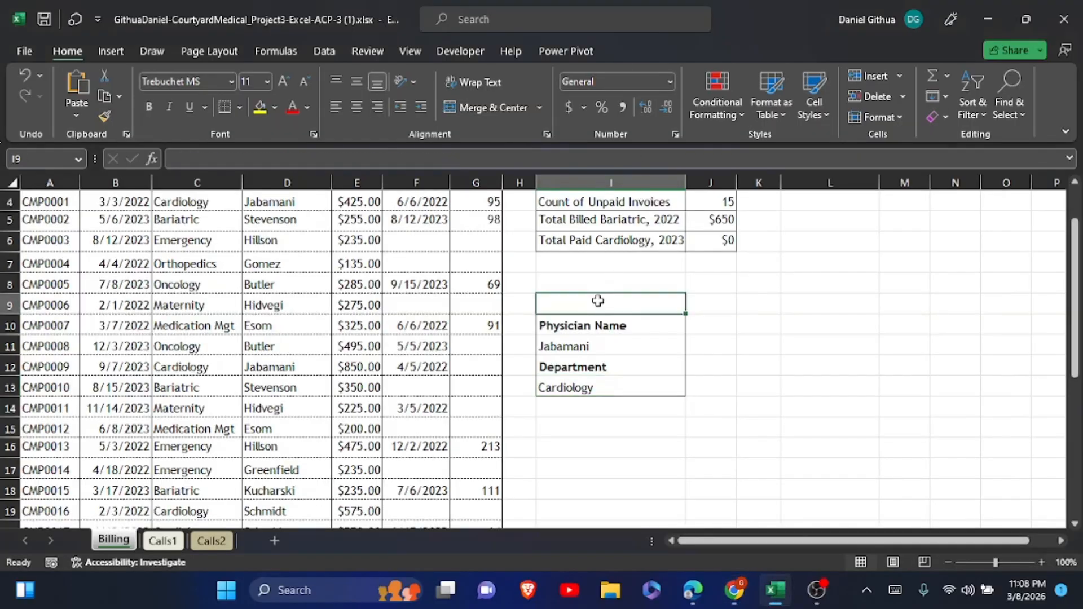
pyautogui.click(604, 344)
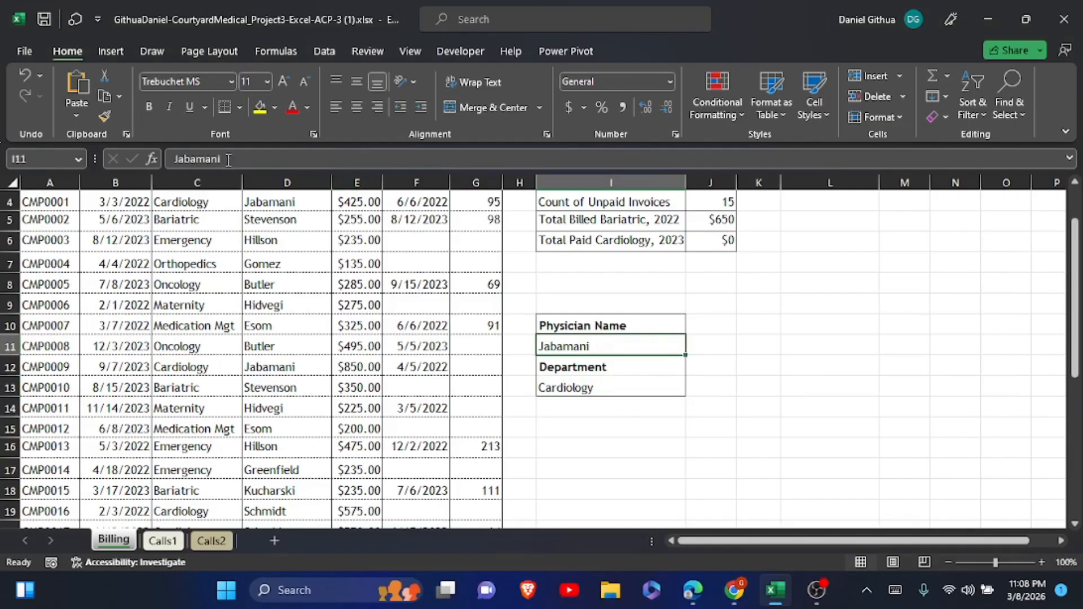
pyautogui.moveTo(225, 158); pyautogui.dragTo(175, 159)
pyautogui.rightClick(175, 162)
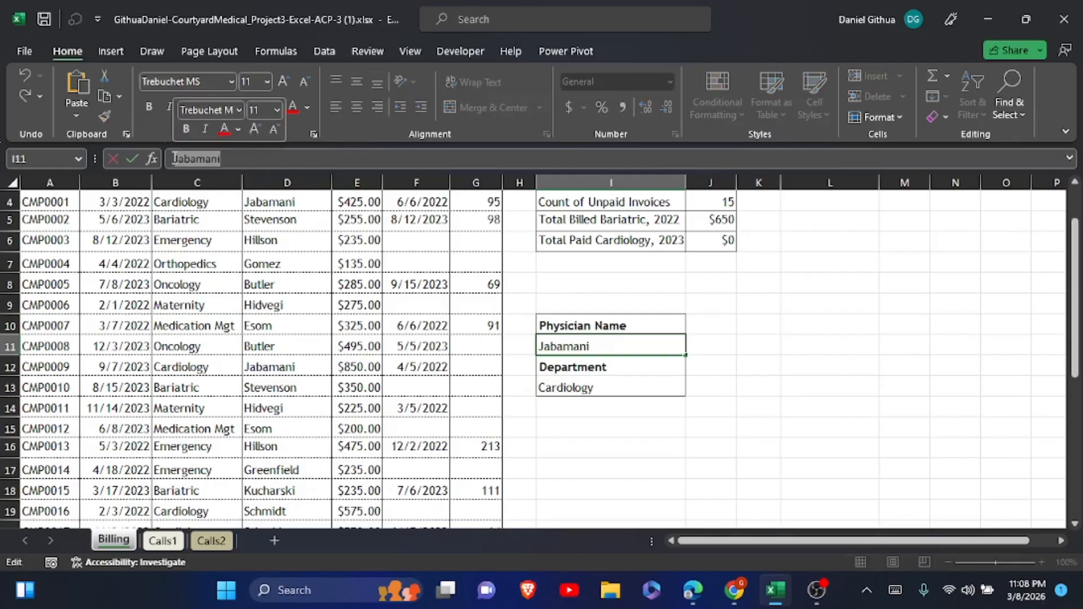
pyautogui.click(213, 240)
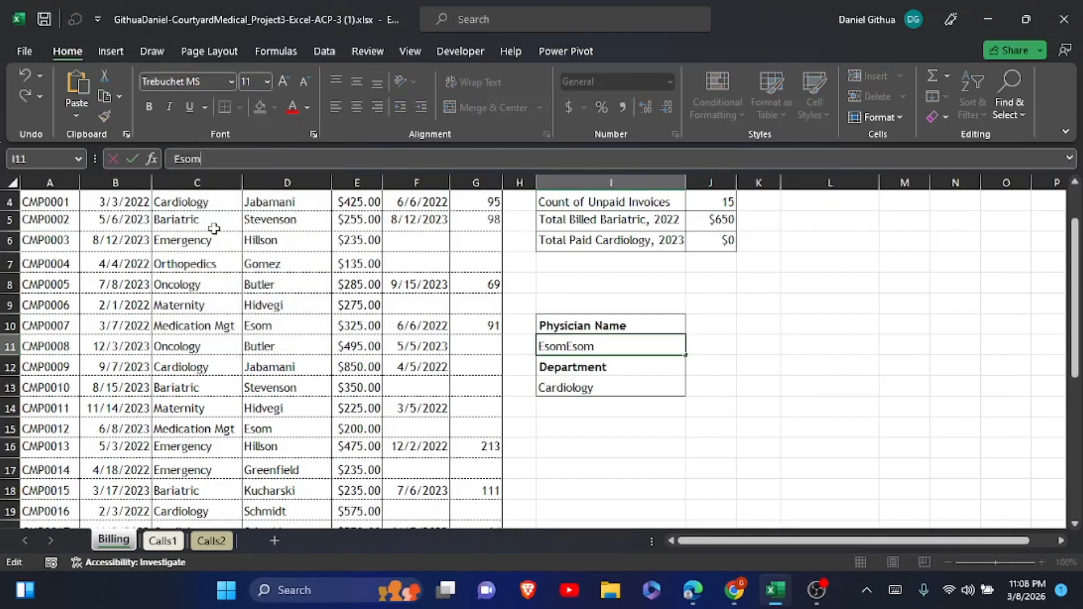
pyautogui.click(132, 158)
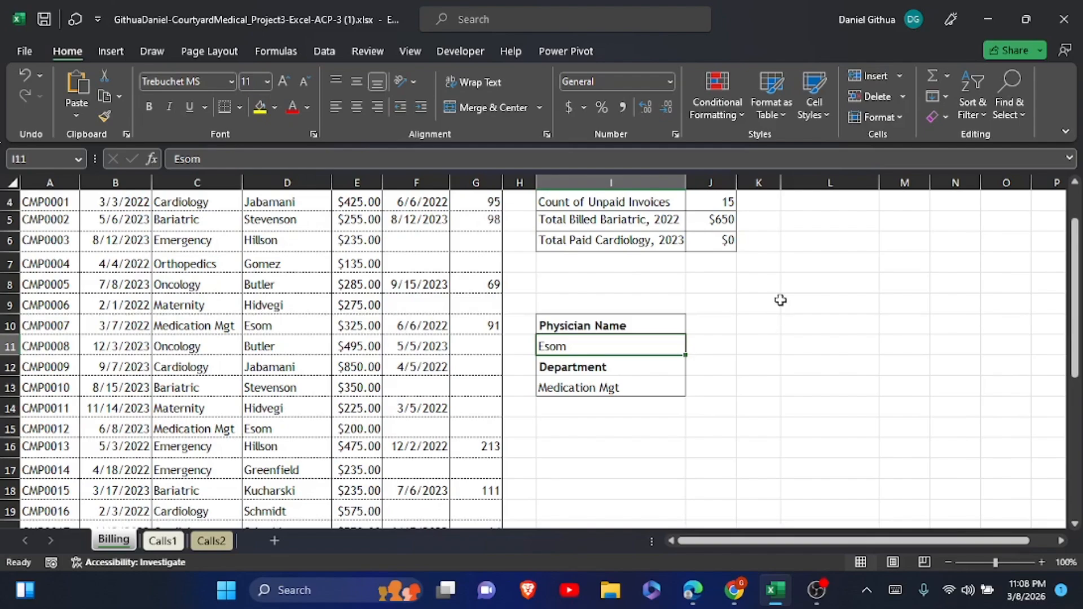
# Start a SORT function in L4 under Physician Names with a nested UNIQUE function as its Array argument
pyautogui.scroll(1, 779, 305)
pyautogui.click(847, 388)
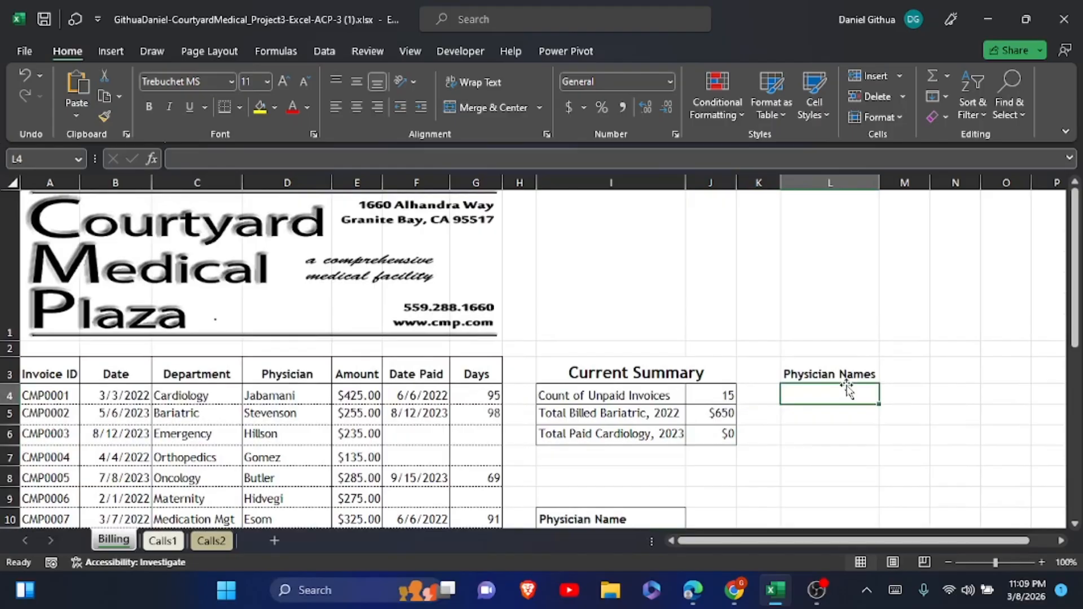
pyautogui.click(895, 590)
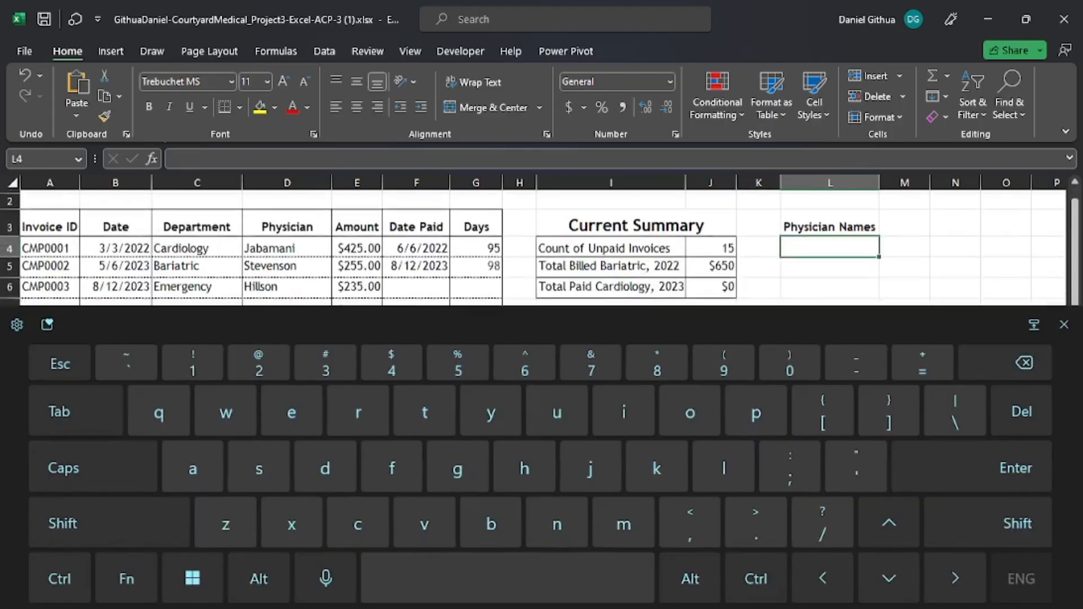
pyautogui.write('=sort')
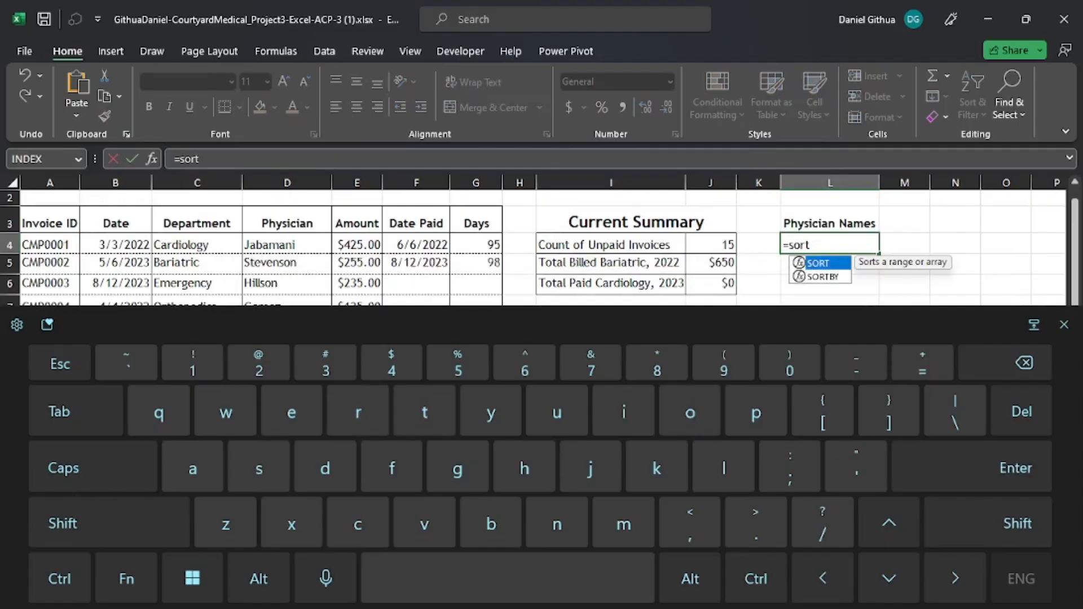
pyautogui.press('shift')
pyautogui.write('(')
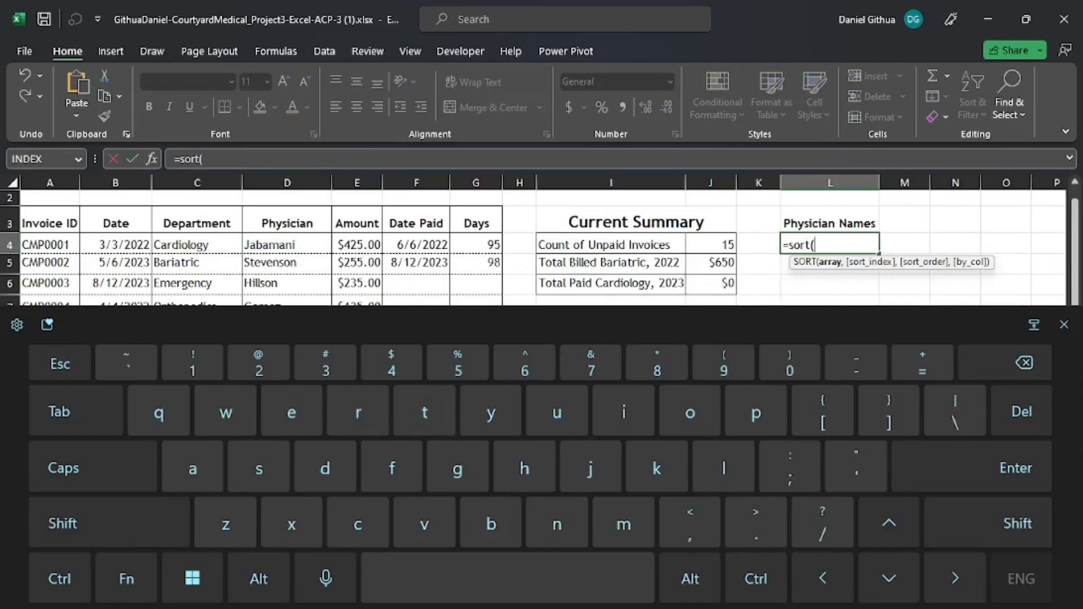
pyautogui.write('un')
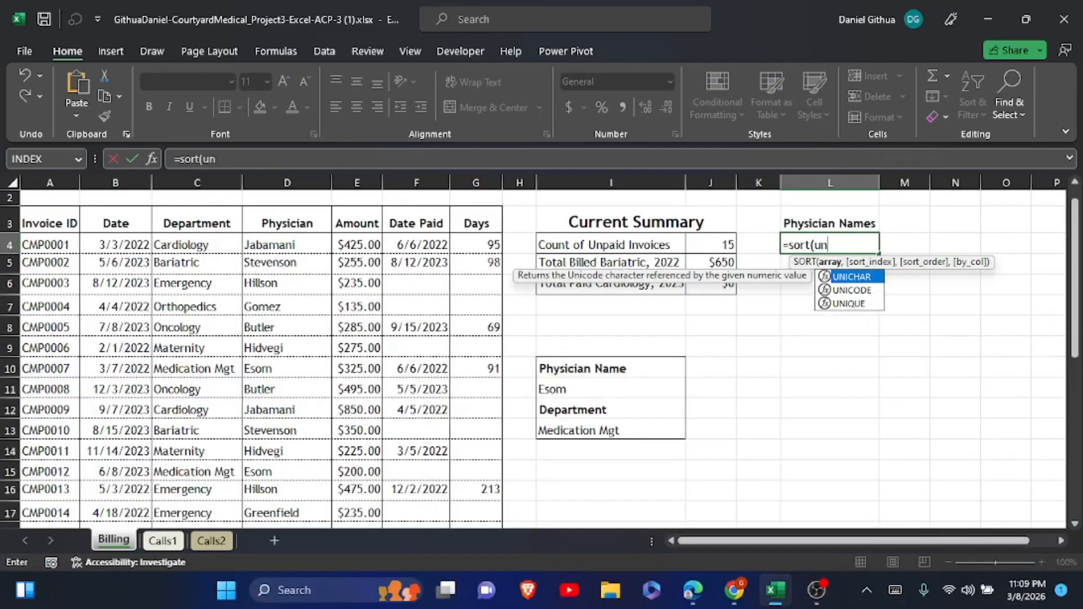
pyautogui.doubleClick(850, 303)
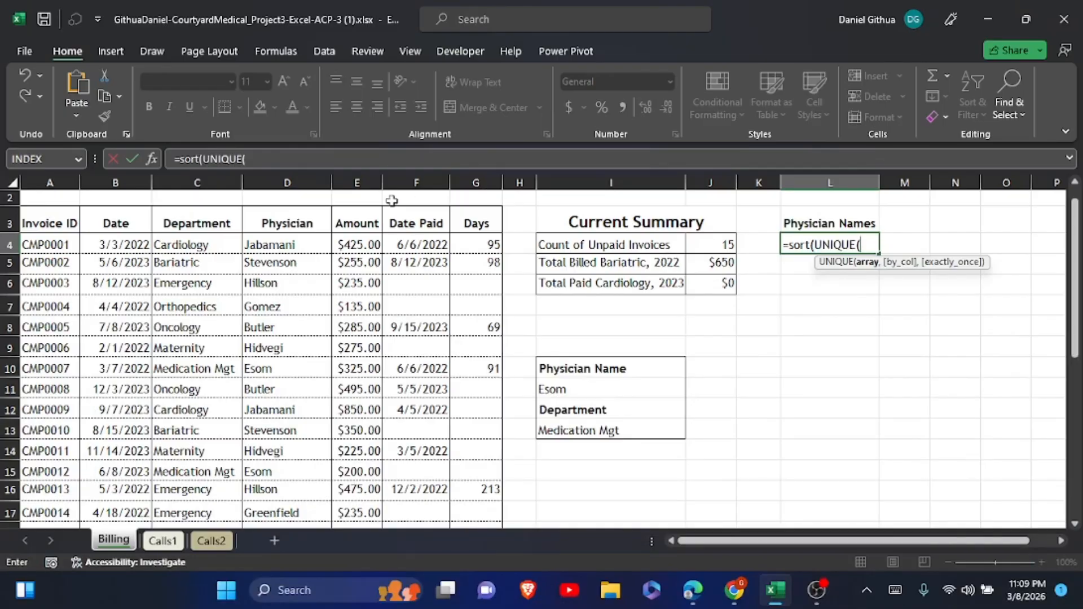
# Use the physician names D4:D33 as the UNIQUE array, close both functions and enter the formula in L4
pyautogui.moveTo(283, 244); pyautogui.dragTo(288, 486)
pyautogui.scroll(4, 287, 485)
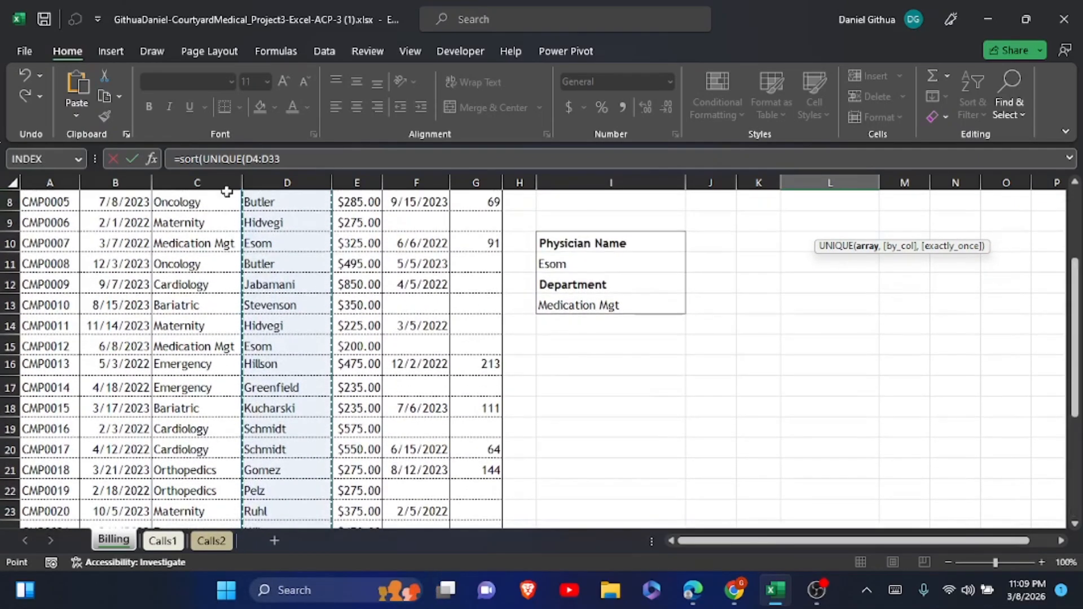
pyautogui.click(896, 590)
pyautogui.click(789, 363)
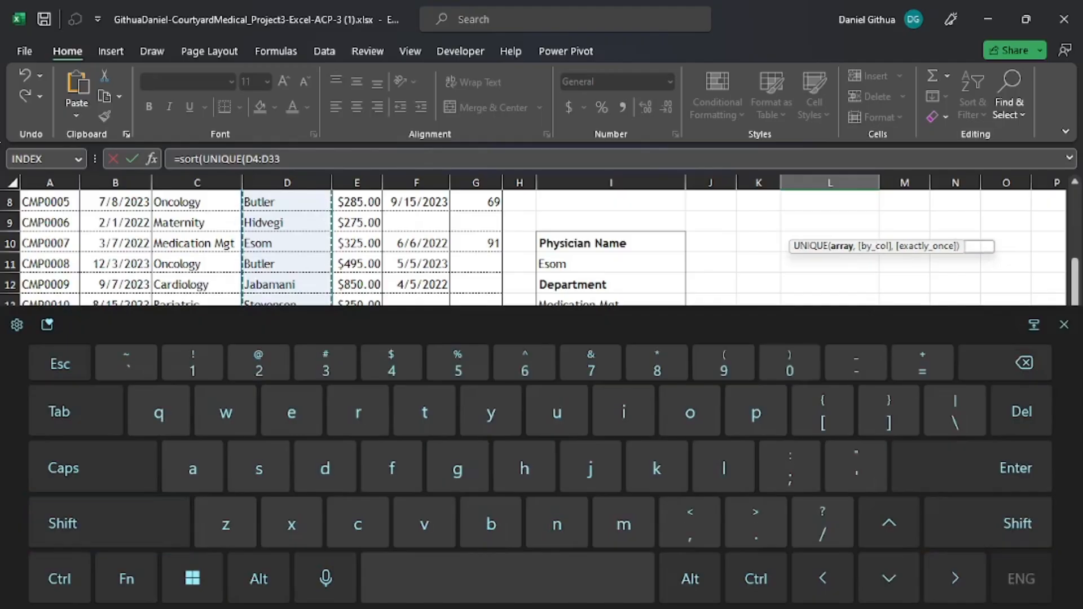
pyautogui.click(109, 523)
pyautogui.click(789, 364)
pyautogui.click(1016, 468)
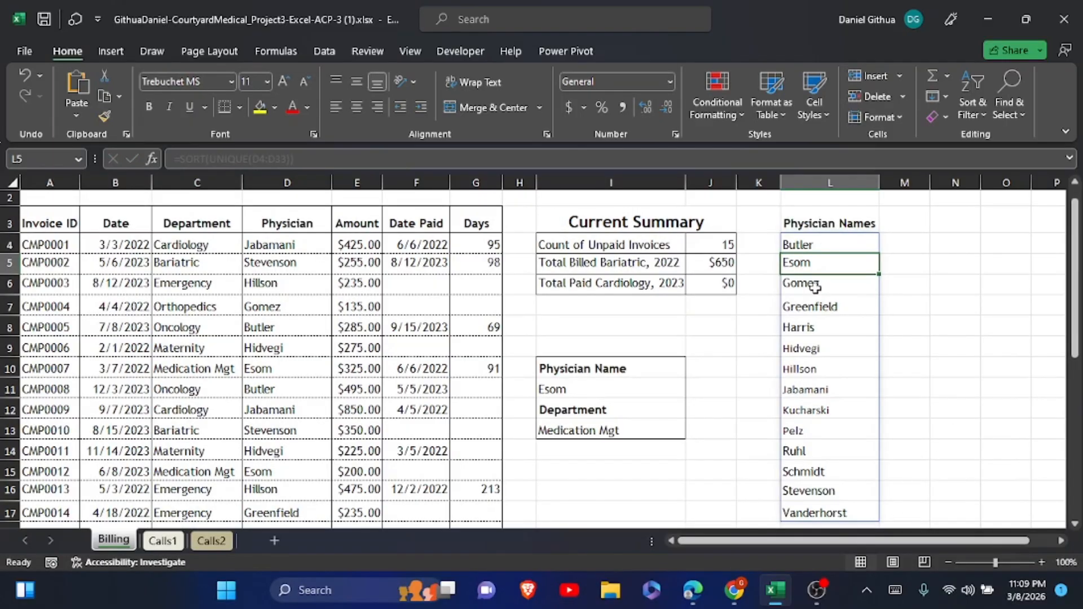
pyautogui.click(808, 244)
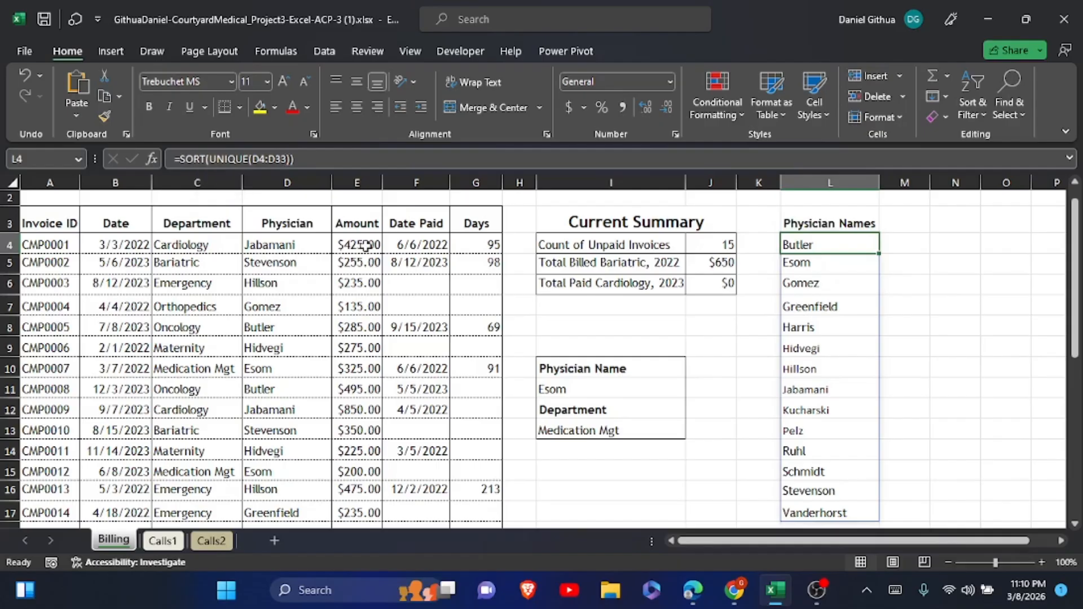
# Replace all occurrences of the old physician name in D4:D33 with the new name given in step 9c, using Find and Replace
pyautogui.click(275, 244)
pyautogui.moveTo(275, 245); pyautogui.dragTo(286, 448)
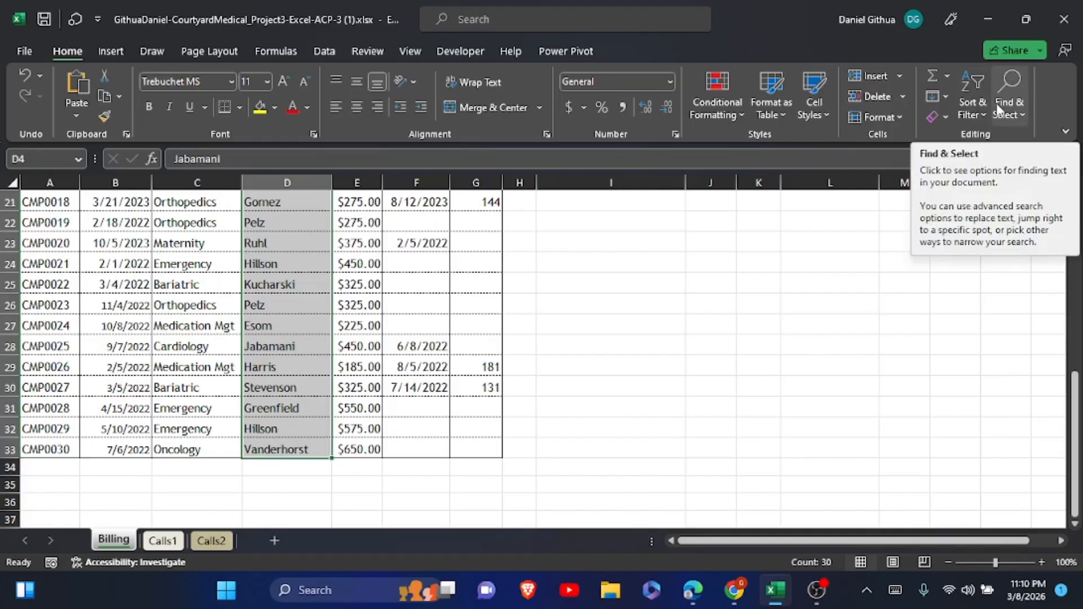
pyautogui.click(1020, 114)
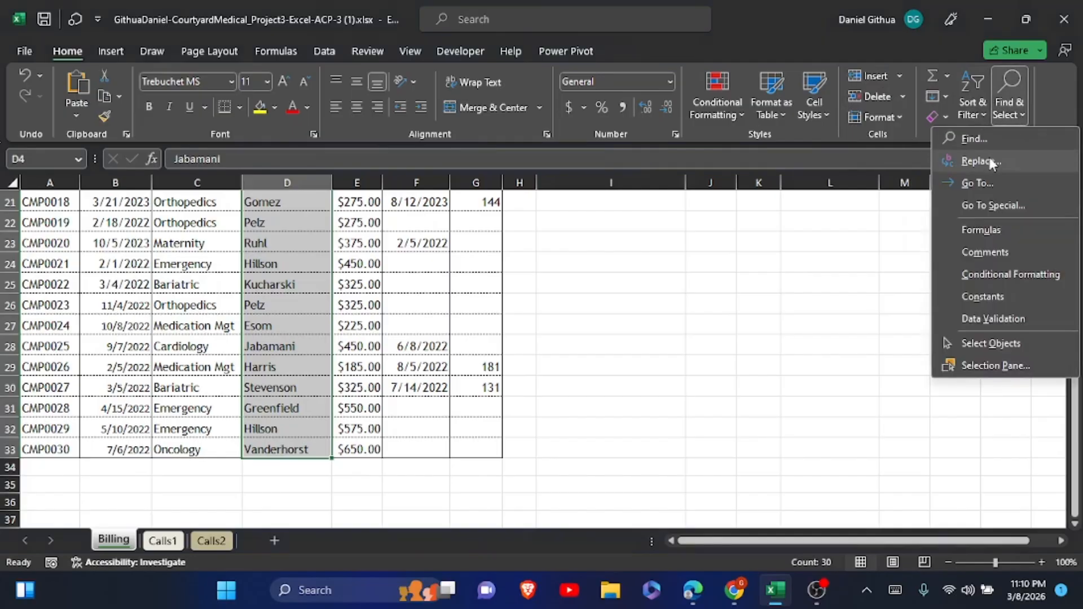
pyautogui.click(981, 161)
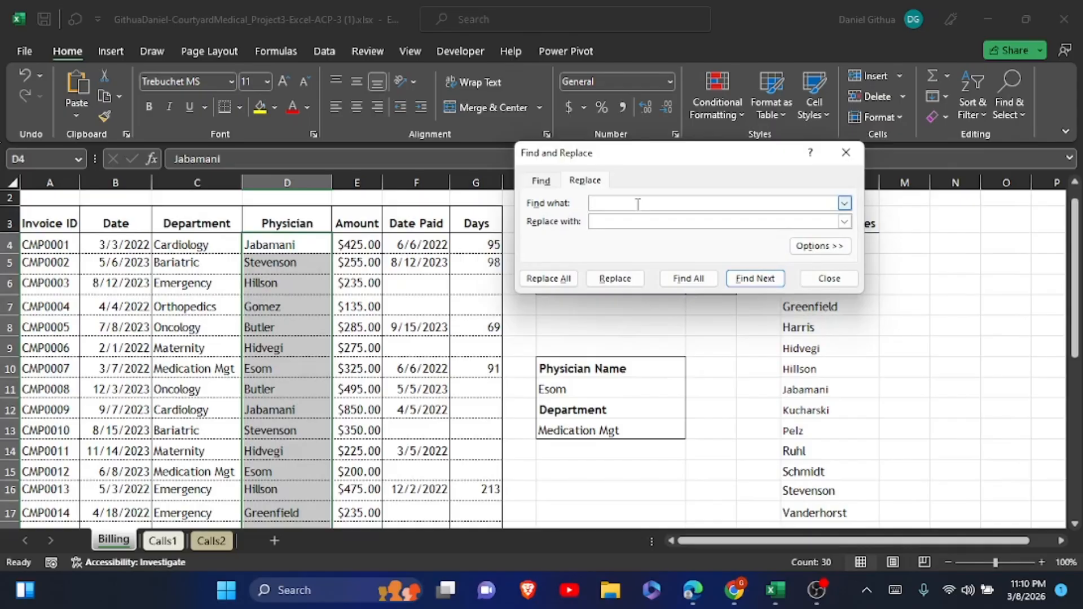
pyautogui.click(638, 204)
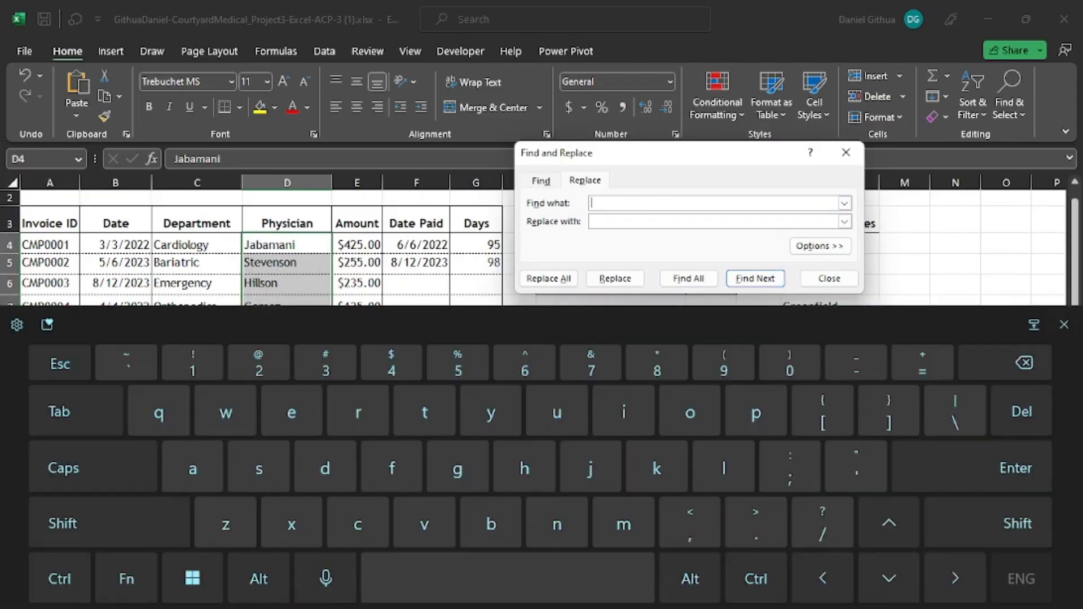
pyautogui.write('pel')
pyautogui.write('z')
pyautogui.write('Ada')
pyautogui.write('m')
pyautogui.write('s')
pyautogui.click(1065, 325)
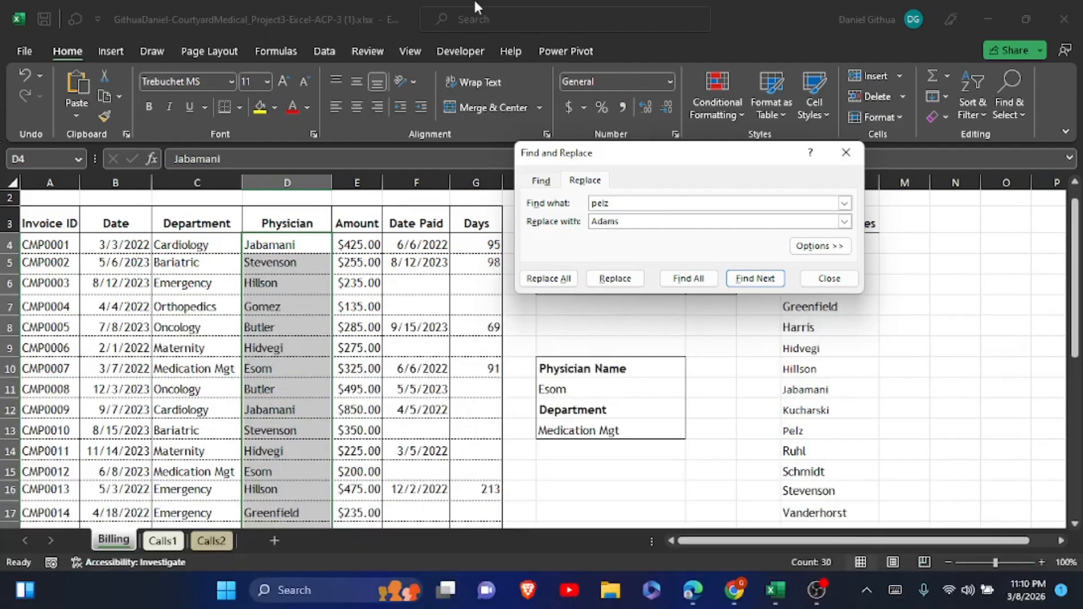
pyautogui.click(559, 280)
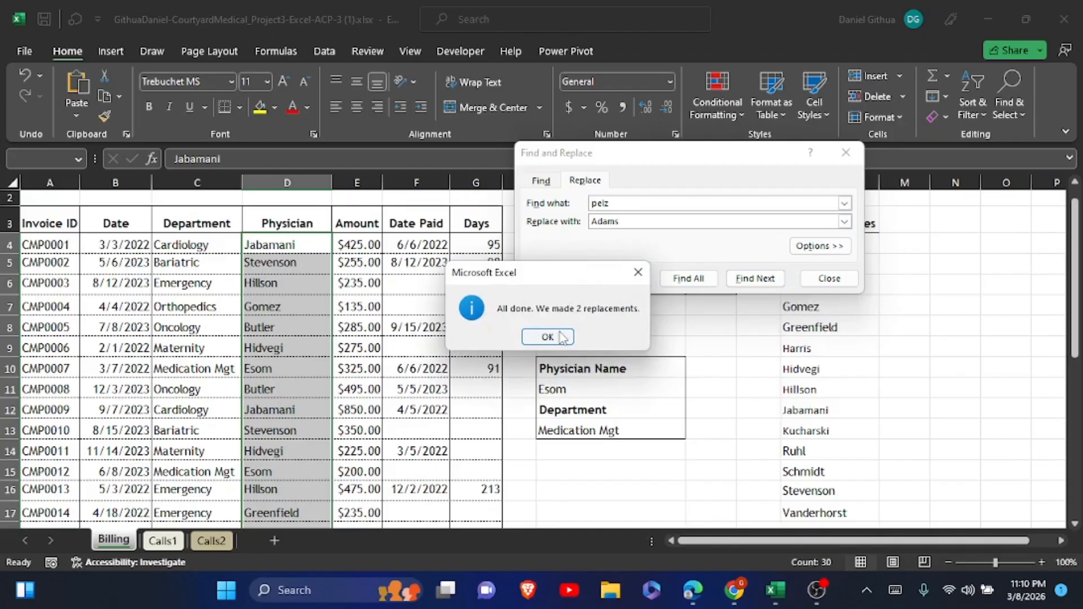
pyautogui.click(558, 340)
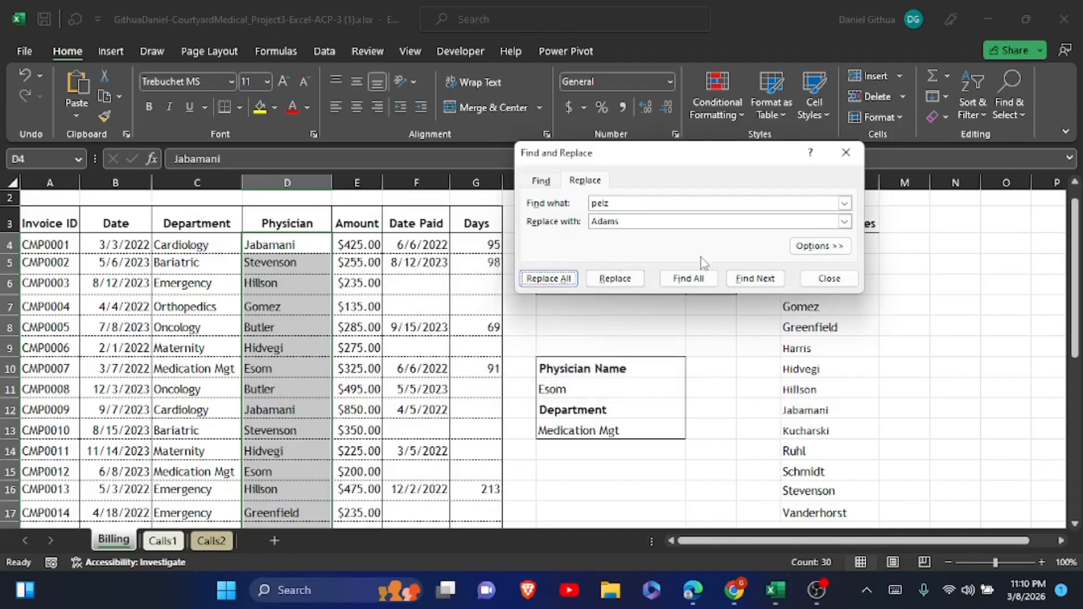
pyautogui.click(819, 275)
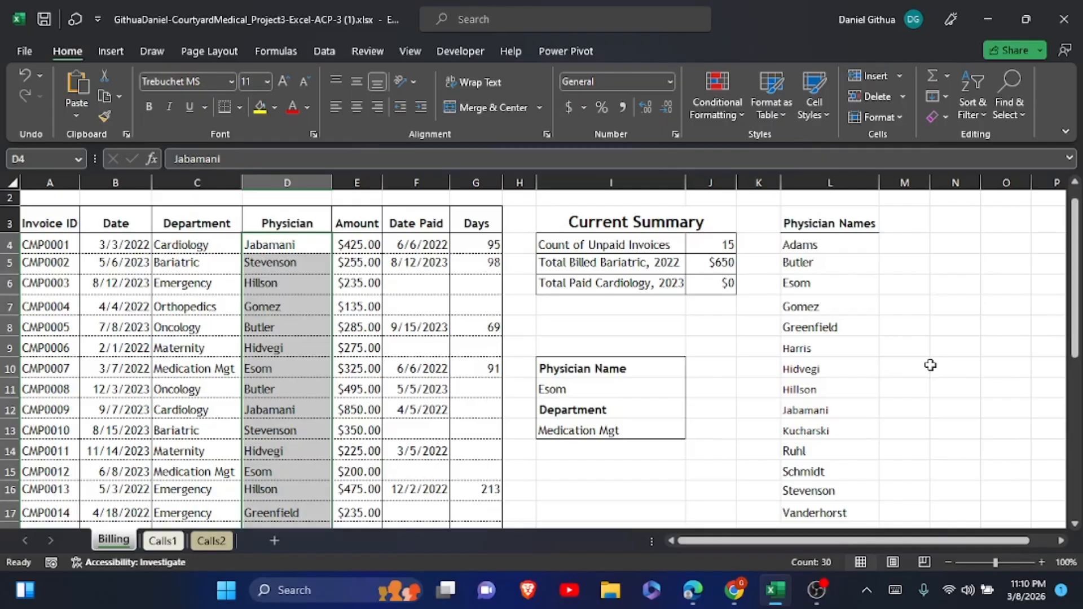
# Check step 9d in the instruction PDF in Chrome, return to Excel and select cell A2 on the Billing sheet
pyautogui.hotkey('alt', 'Tab')
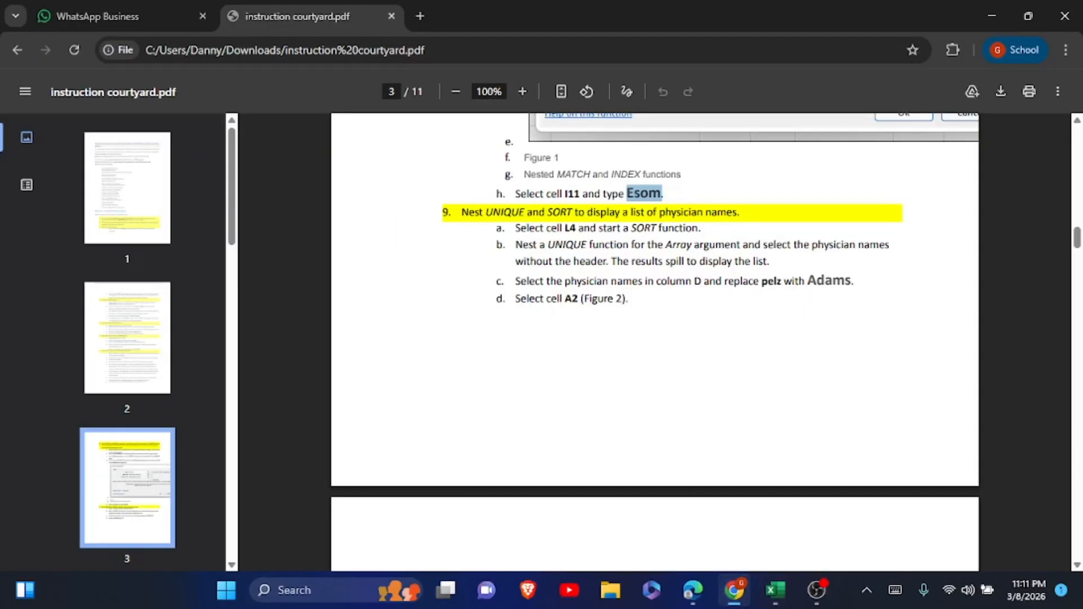
pyautogui.scroll(-1, 804, 510)
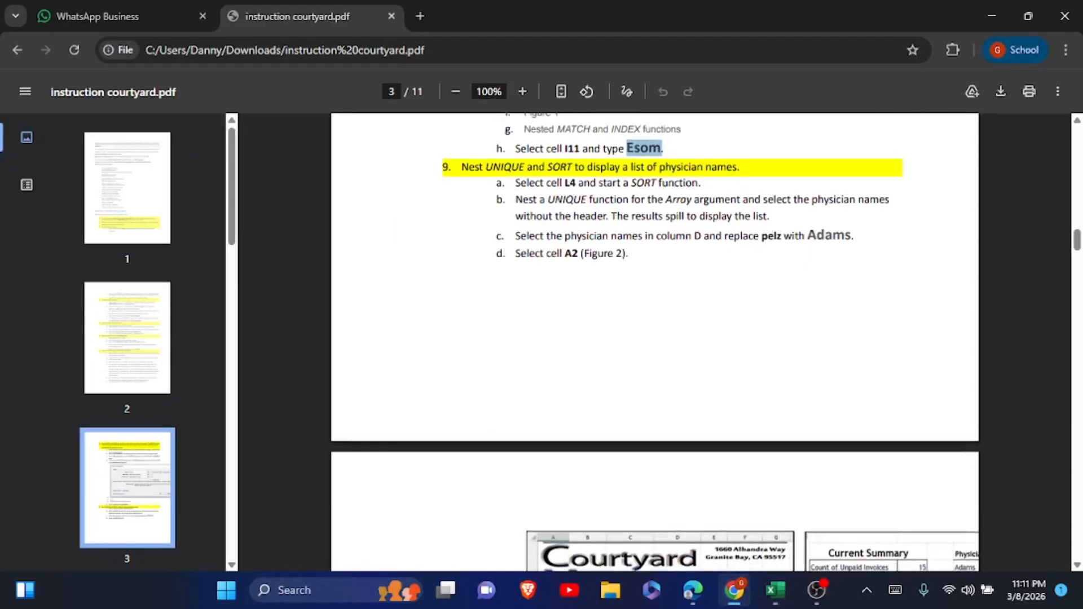
pyautogui.scroll(-1, 655, 332)
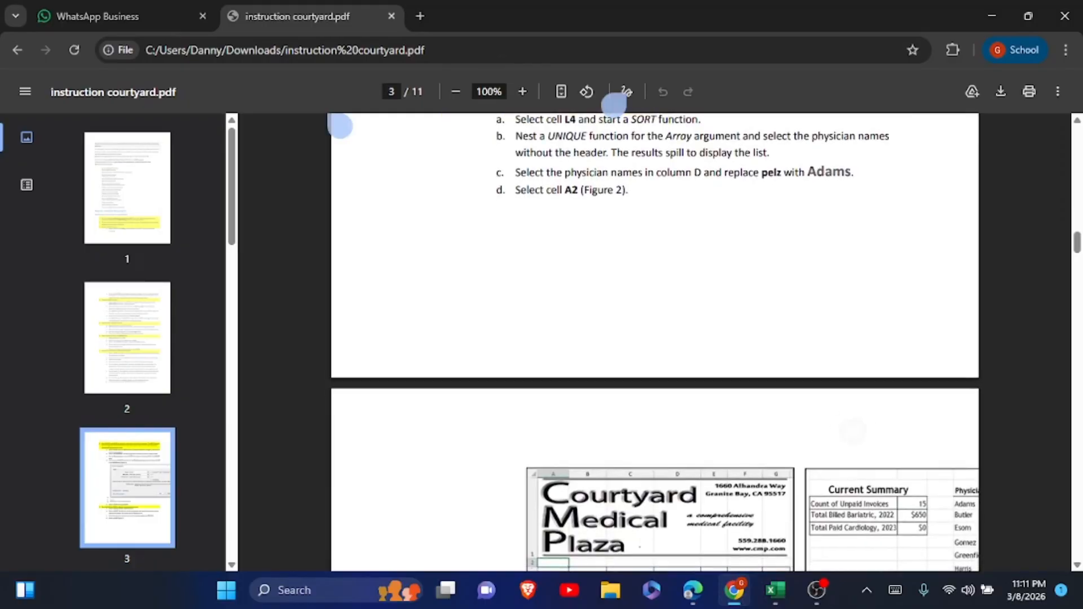
pyautogui.scroll(-1, 654, 338)
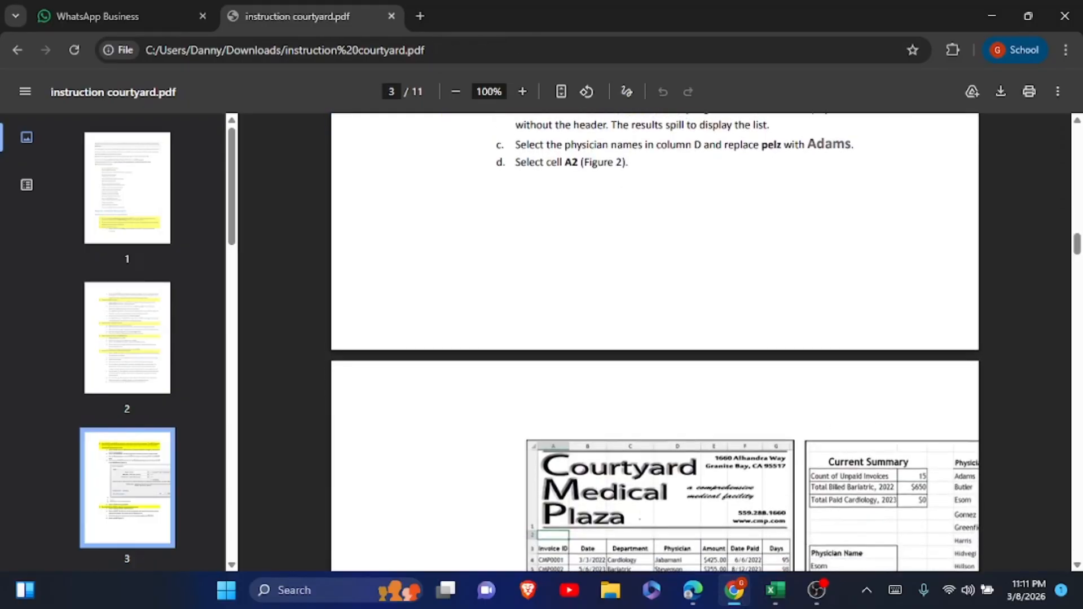
pyautogui.scroll(1, 655, 339)
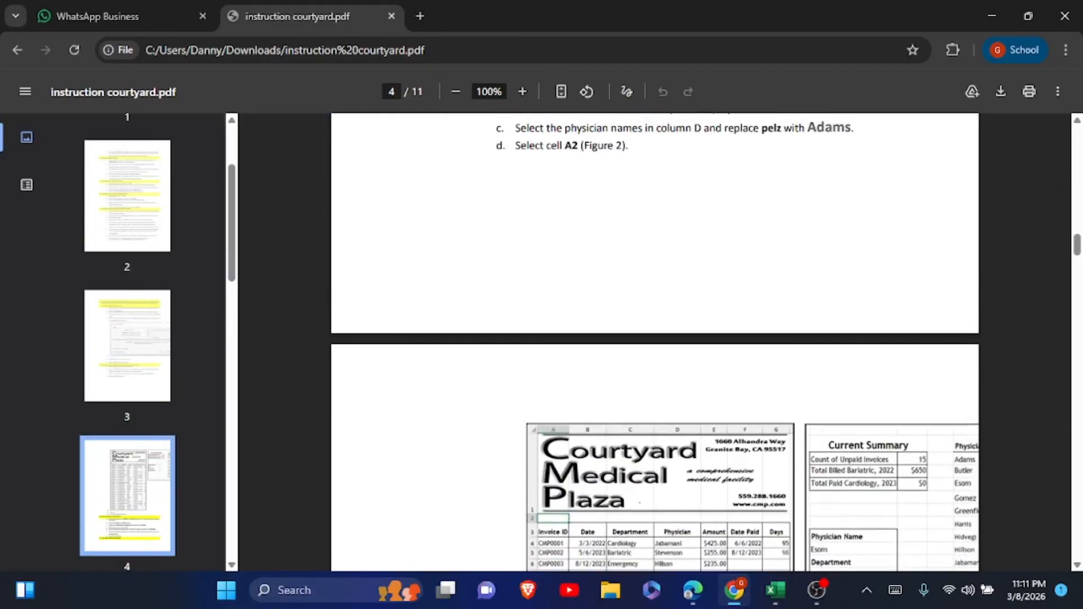
pyautogui.scroll(-1, 654, 338)
pyautogui.scroll(1, 654, 338)
pyautogui.hotkey('alt', 'Tab')
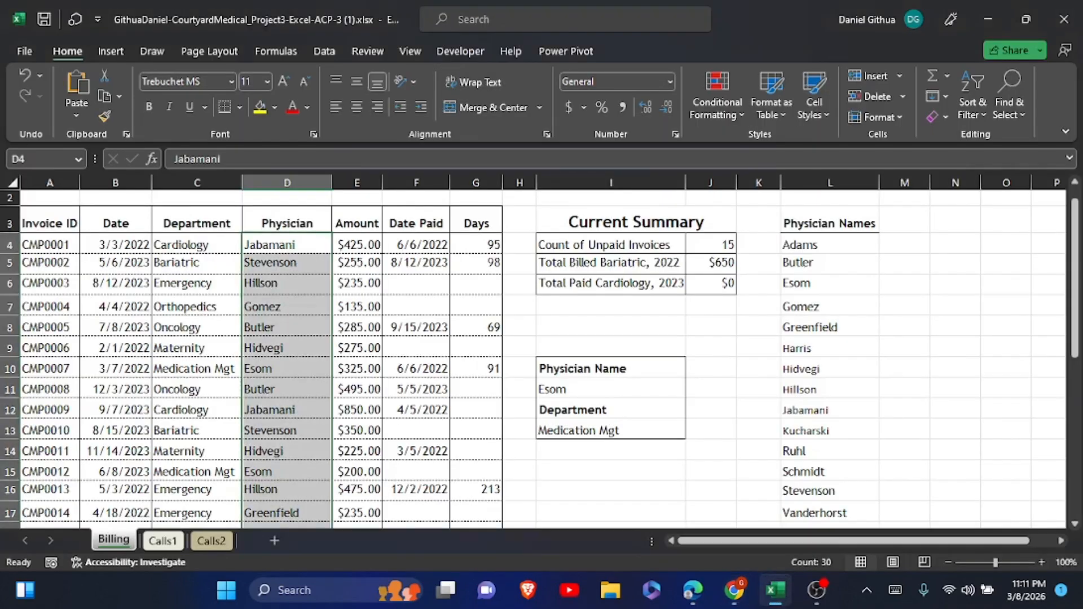
pyautogui.click(50, 198)
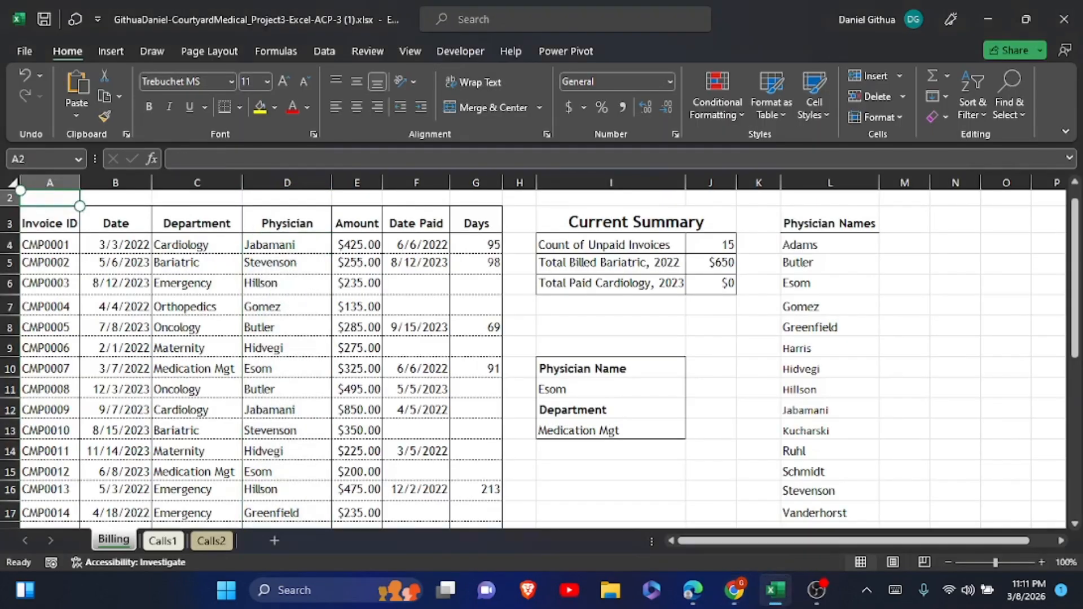
# Switch to the instruction PDF in Chrome and read step 10 on grouping and formatting the Calls1 and Calls2 worksheets
pyautogui.hotkey('alt', 'Tab')
pyautogui.scroll(-6, 655, 338)
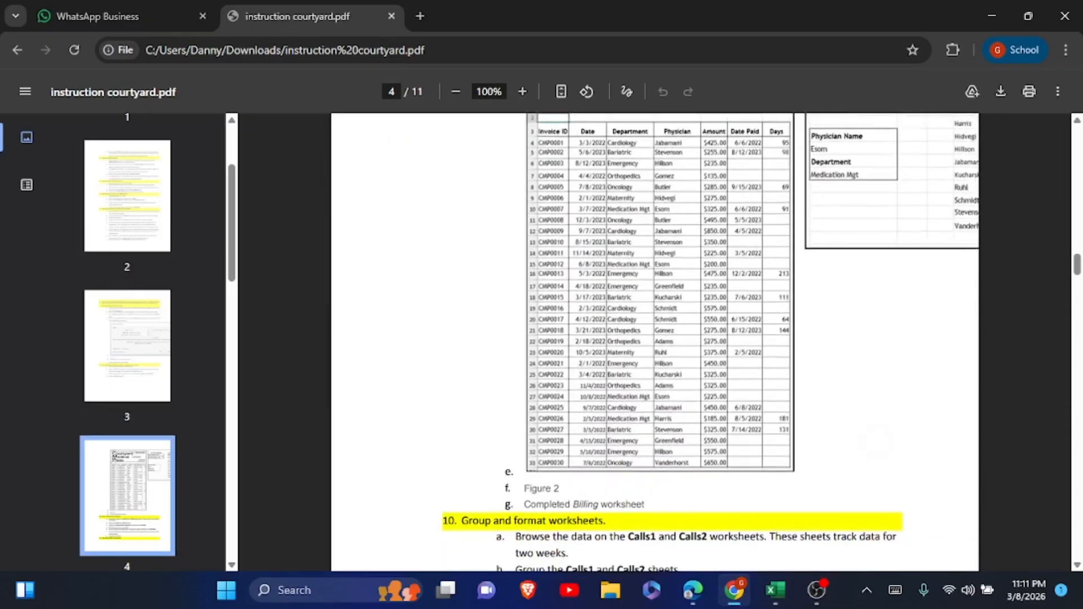
pyautogui.scroll(-4, 654, 339)
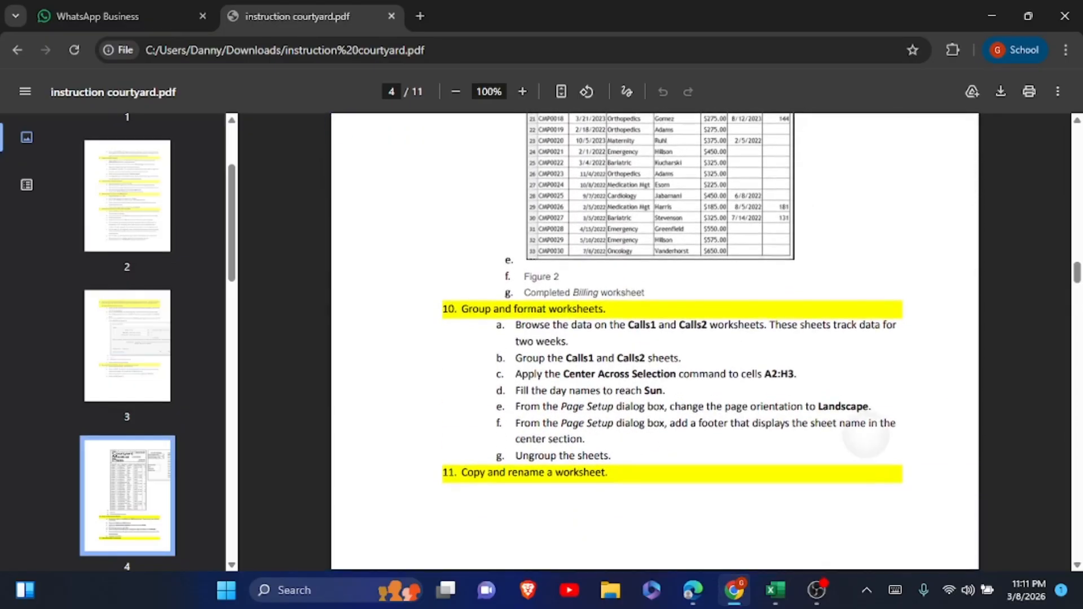
pyautogui.click(340, 125)
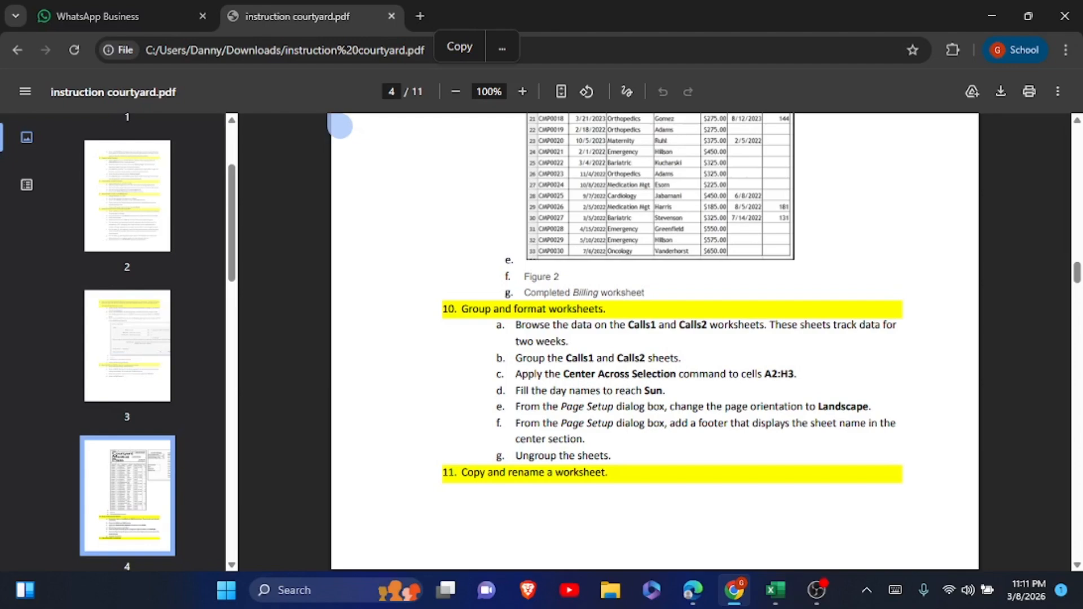
# Switch back to Excel and group the Calls1 and Calls2 worksheets
pyautogui.hotkey('alt', 'Tab')
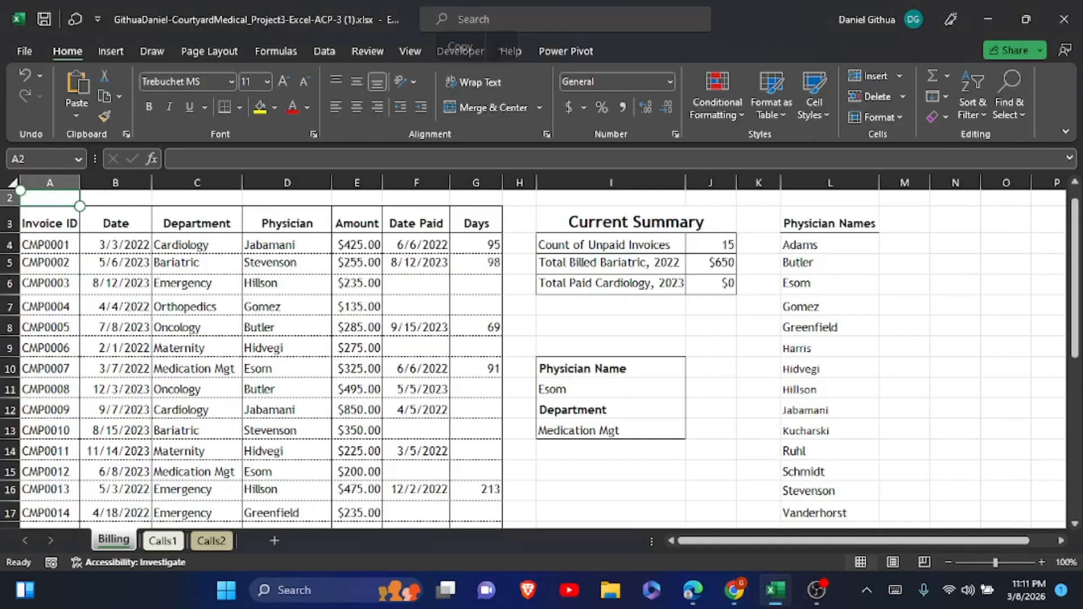
pyautogui.click(169, 543)
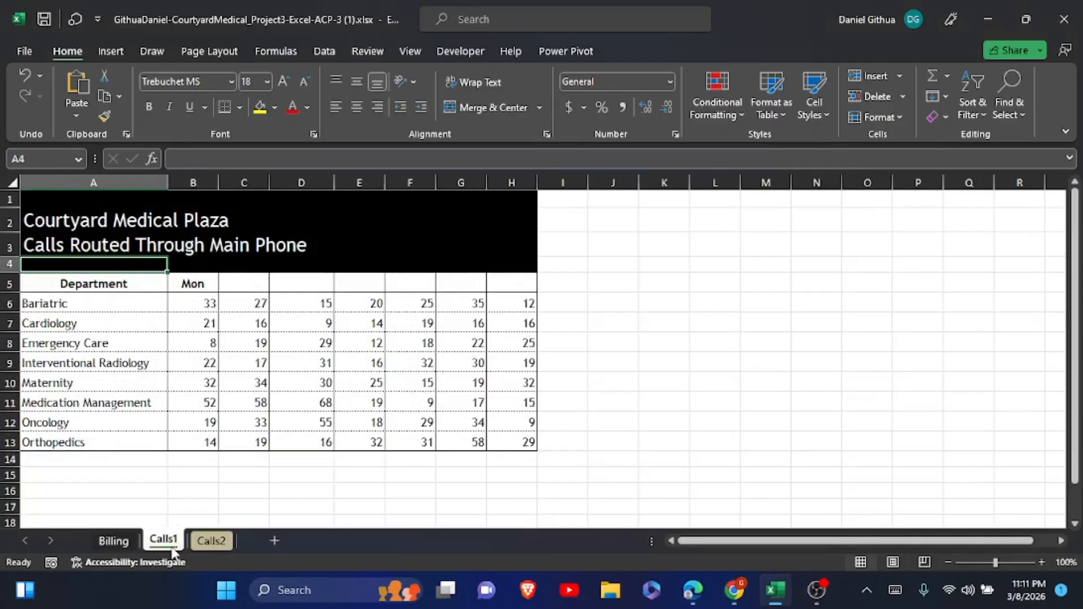
pyautogui.keyDown('ctrl'); pyautogui.click(199, 542); pyautogui.keyUp('ctrl')
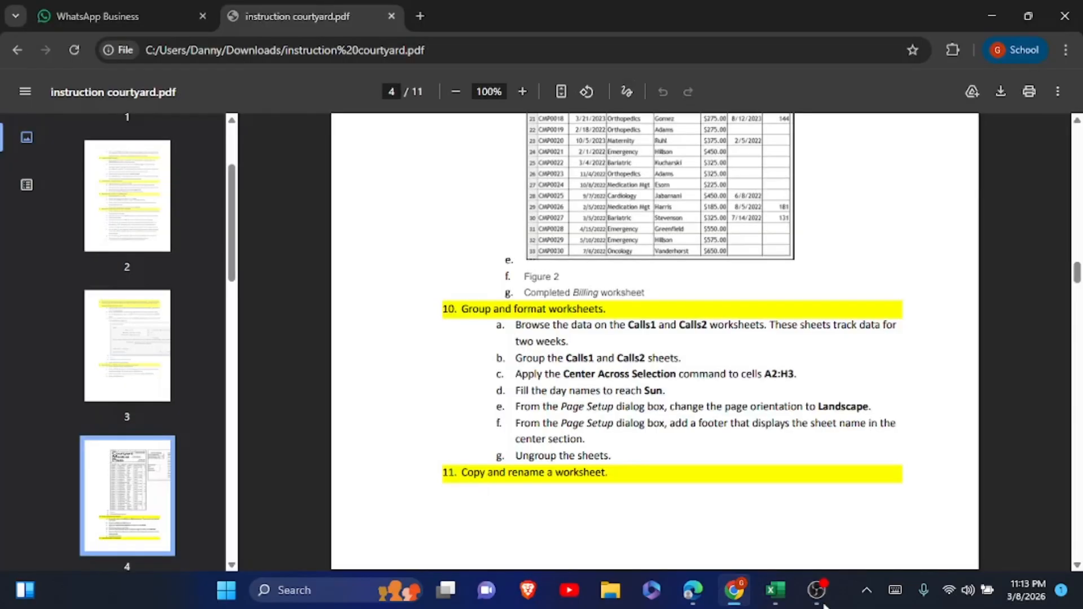
# Return to Excel and apply Center Across Selection horizontal alignment to the title cells A2:H3 on the grouped sheets
pyautogui.hotkey('alt', 'Tab')
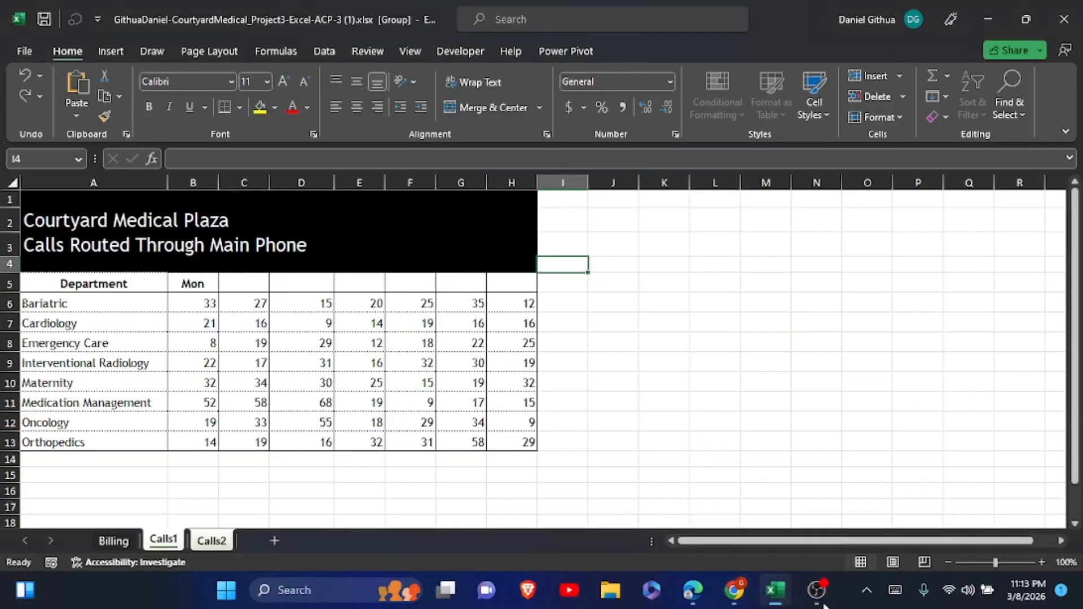
pyautogui.click(38, 216)
pyautogui.moveTo(38, 217); pyautogui.dragTo(499, 247)
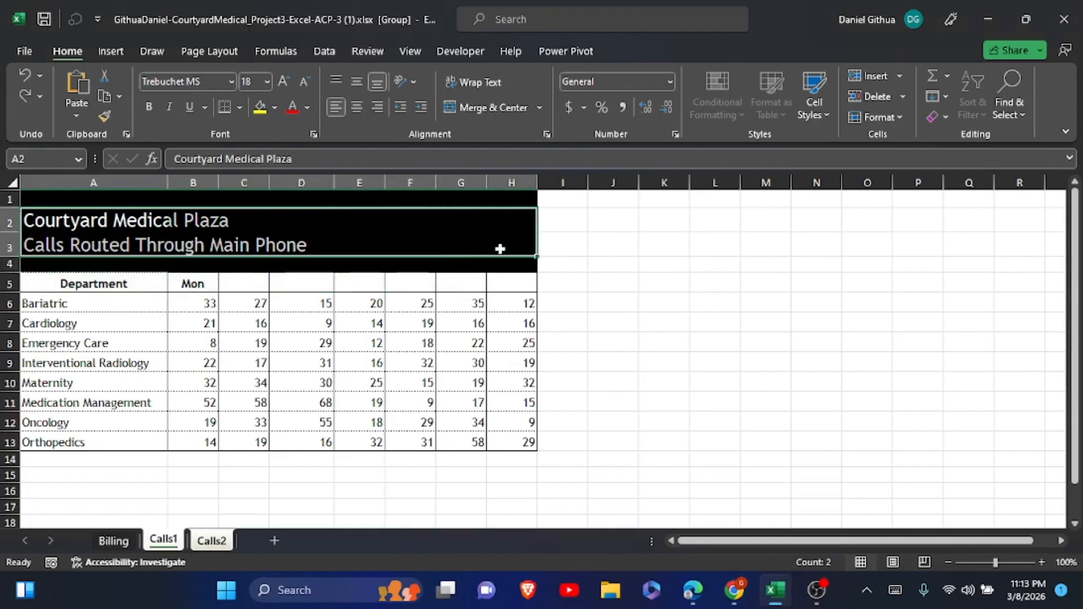
pyautogui.click(546, 135)
pyautogui.click(609, 91)
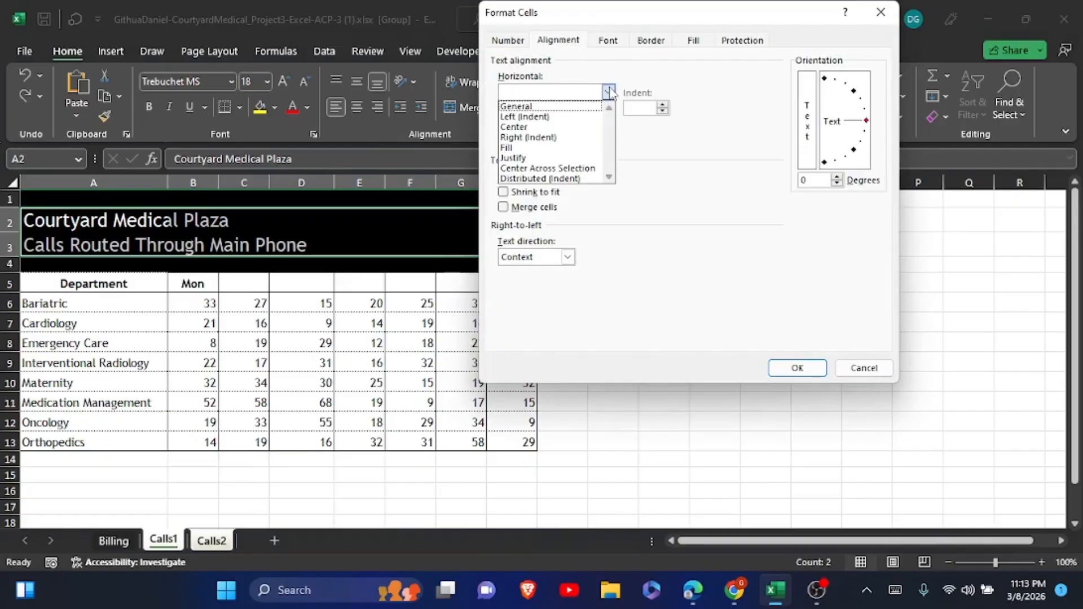
pyautogui.click(555, 168)
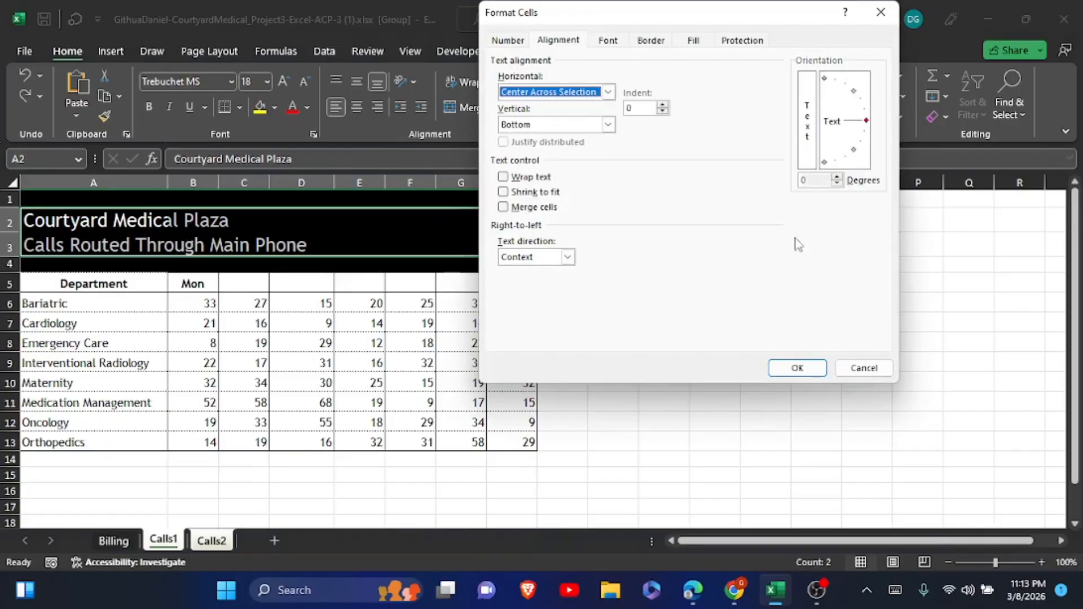
pyautogui.click(796, 368)
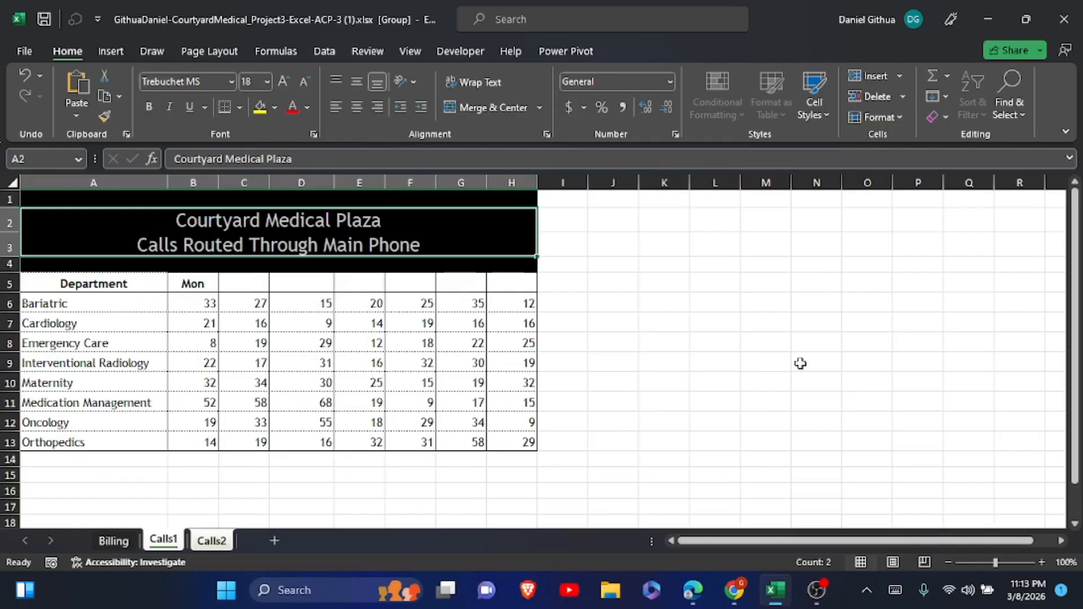
# Fill the day names from Mon in B5 across to Sun in H5 and set the grouped sheets' page orientation to Landscape
pyautogui.click(187, 278)
pyautogui.moveTo(217, 293); pyautogui.dragTo(518, 286)
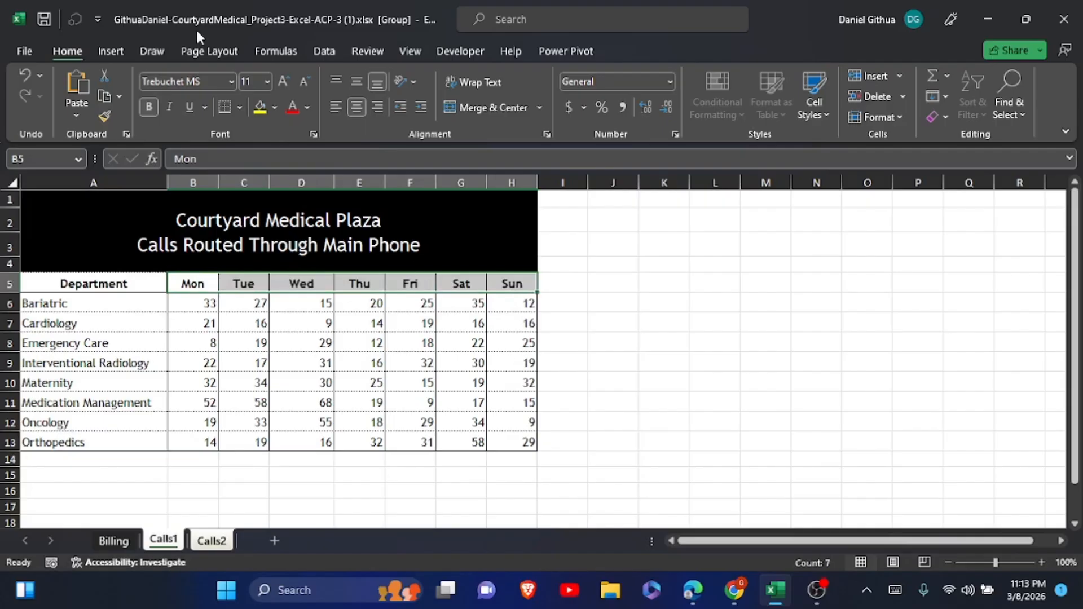
pyautogui.click(212, 53)
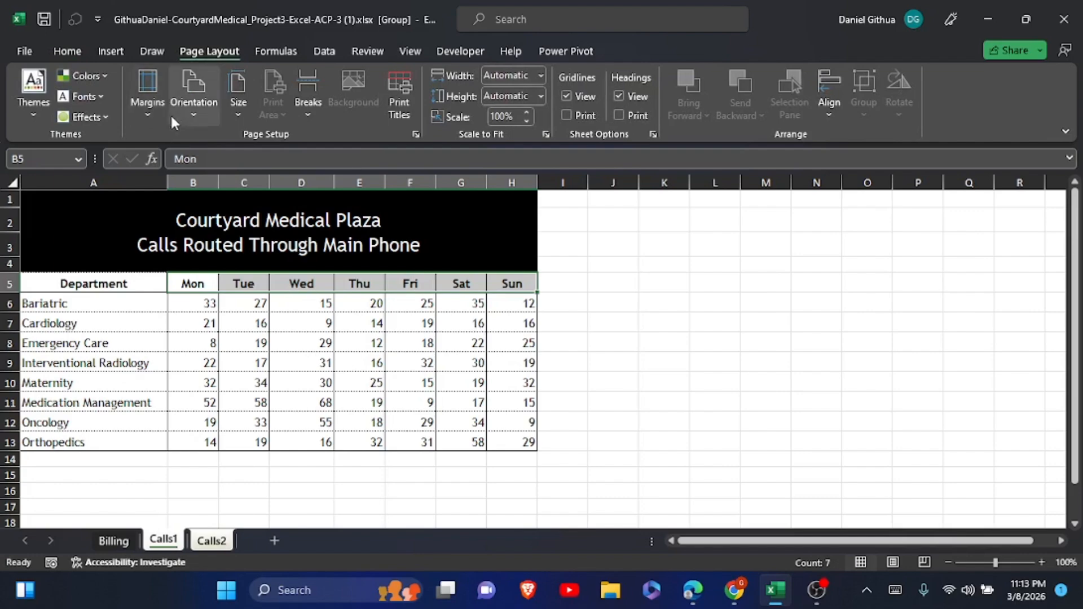
pyautogui.click(198, 116)
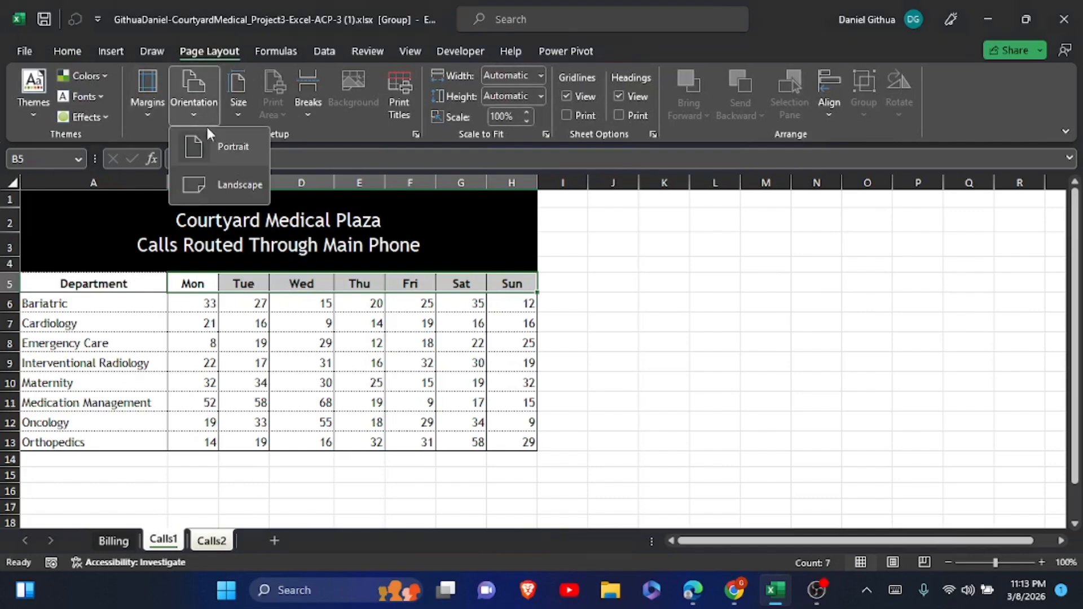
pyautogui.click(236, 186)
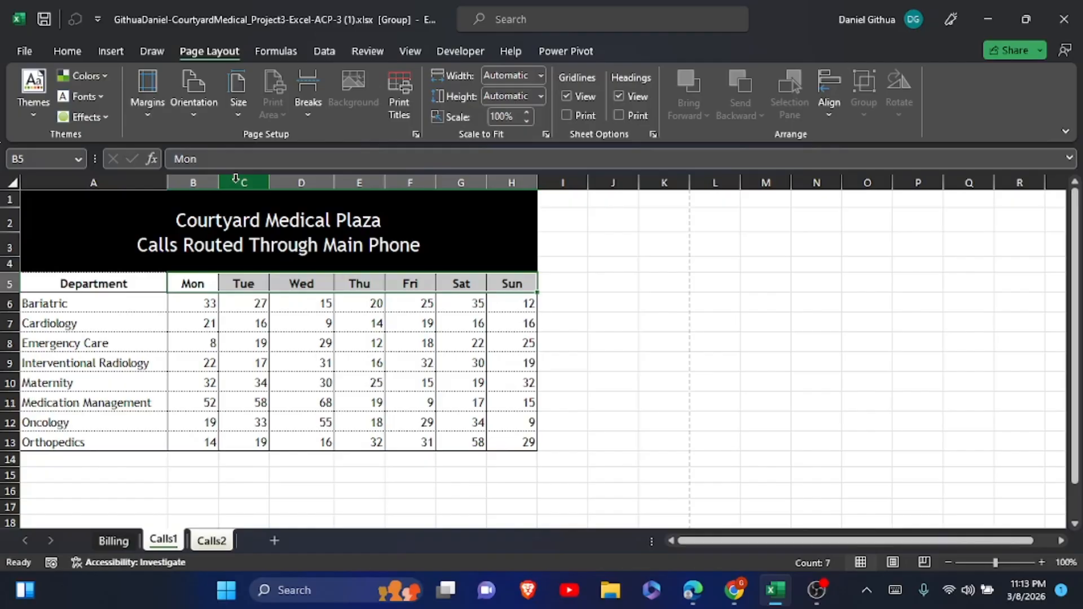
# Add a custom footer with the sheet name in the center section for the grouped sheets through Page Setup
pyautogui.click(416, 135)
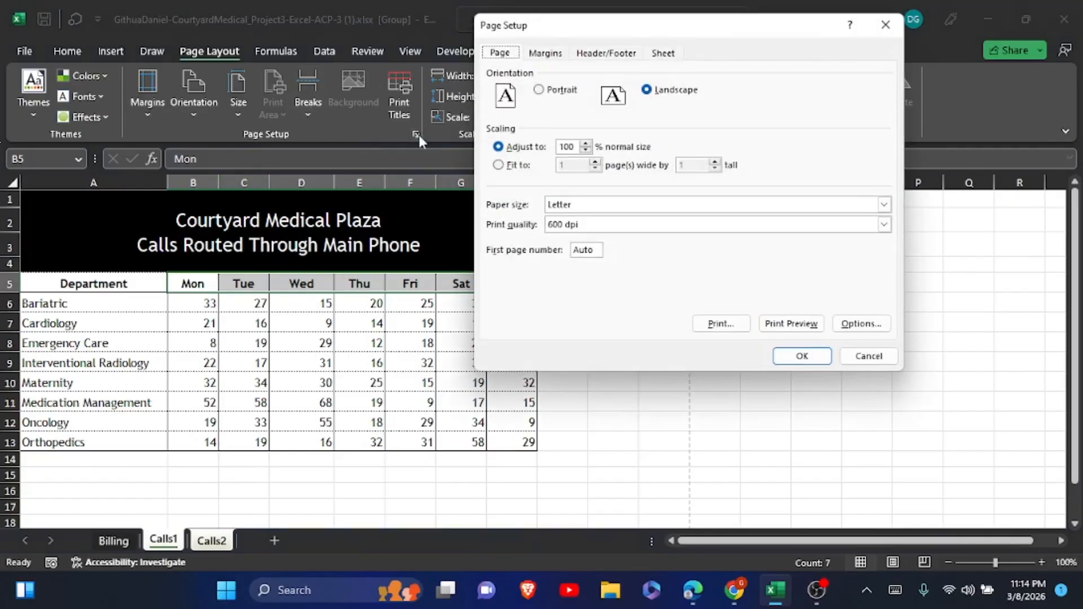
pyautogui.click(620, 52)
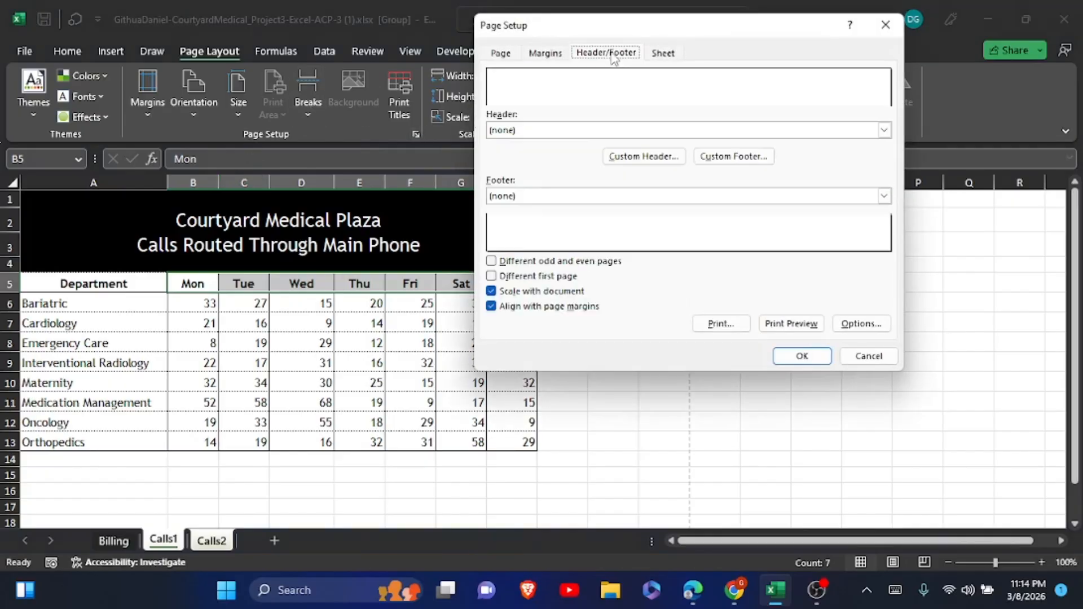
pyautogui.click(741, 157)
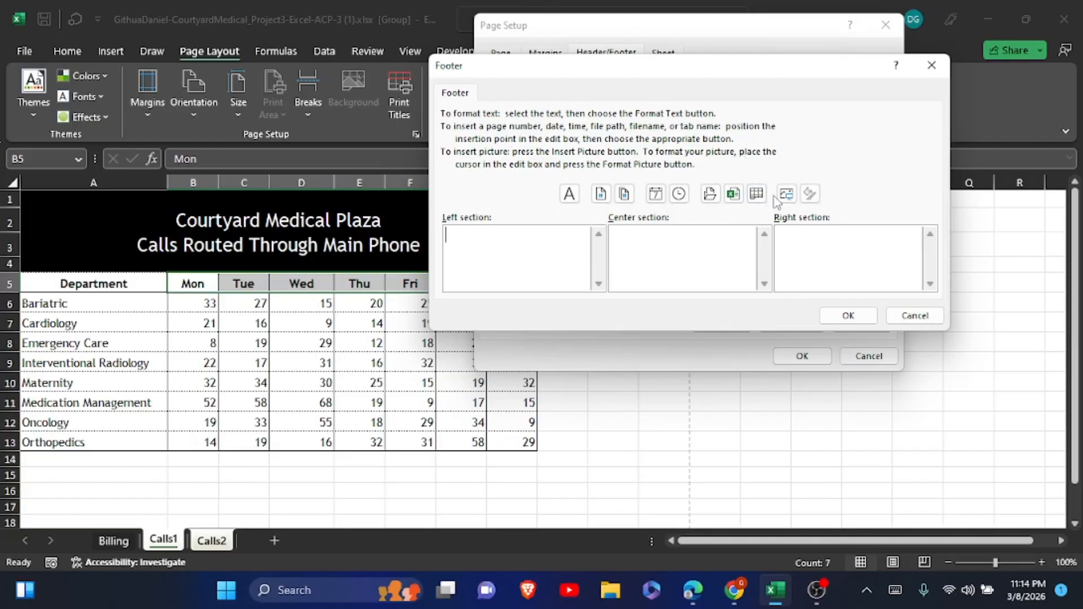
pyautogui.click(657, 244)
pyautogui.click(757, 194)
pyautogui.click(840, 316)
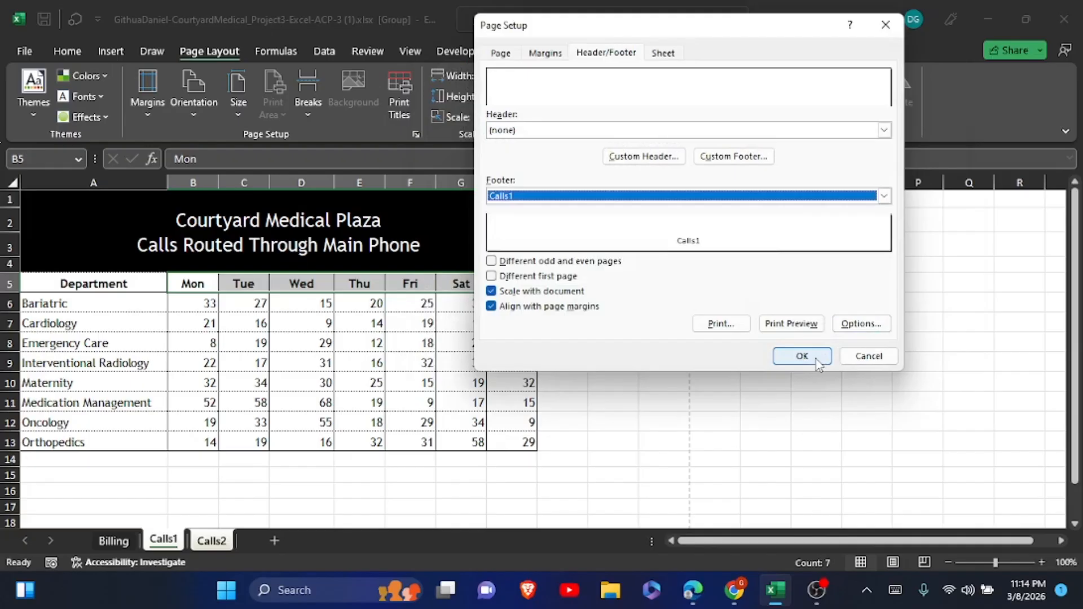
pyautogui.click(815, 360)
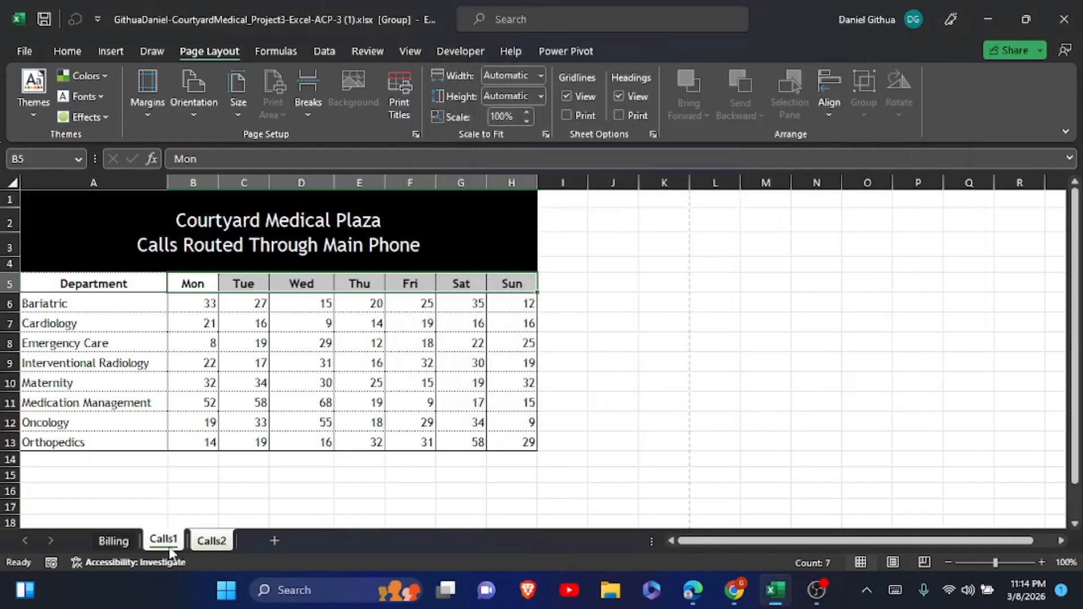
# Ungroup the Calls1 and Calls2 sheets and select cell D16 on Calls2
pyautogui.click(210, 540)
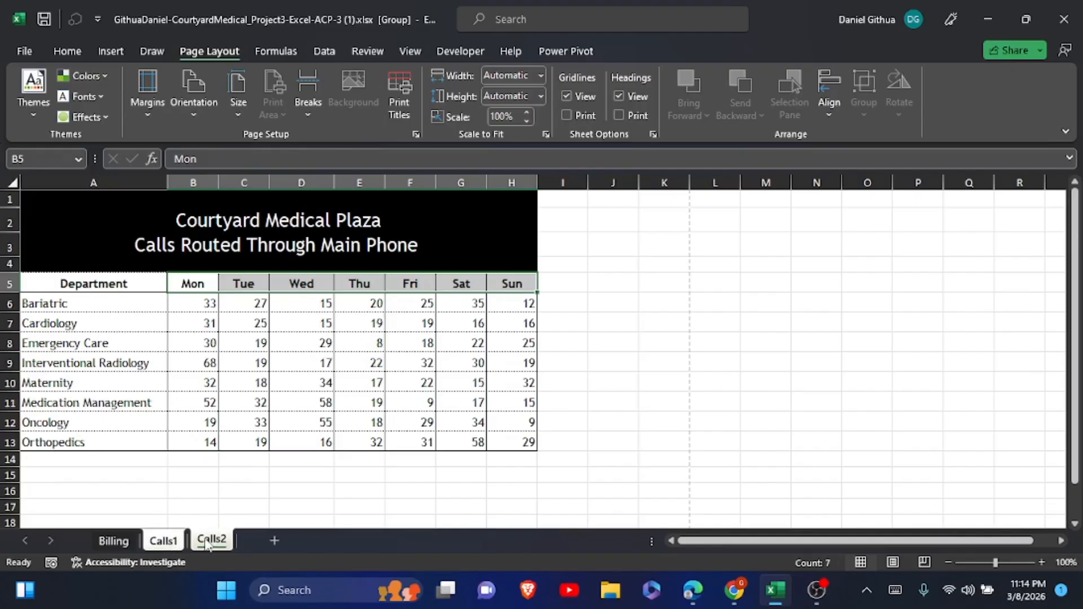
pyautogui.rightClick(207, 542)
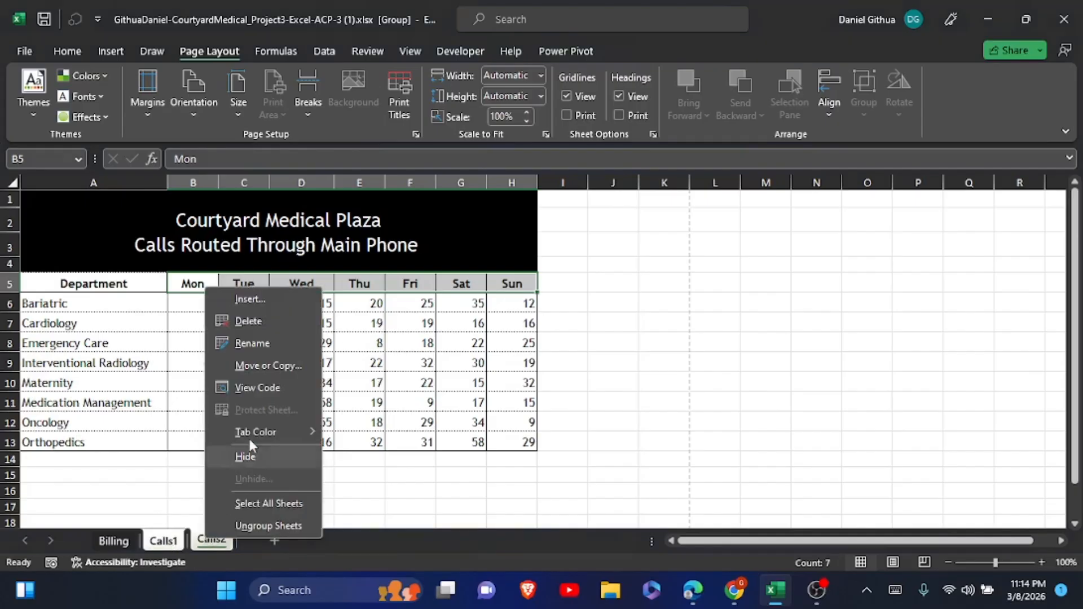
pyautogui.click(247, 533)
pyautogui.click(287, 487)
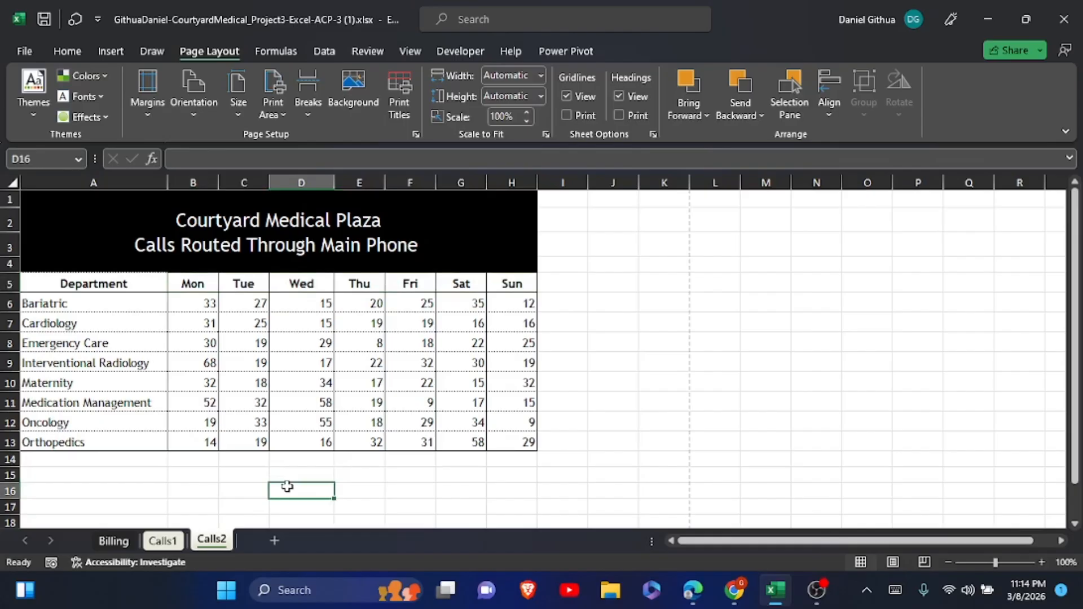
# Create a copy of the Calls1 sheet at the end of the workbook
pyautogui.click(158, 539)
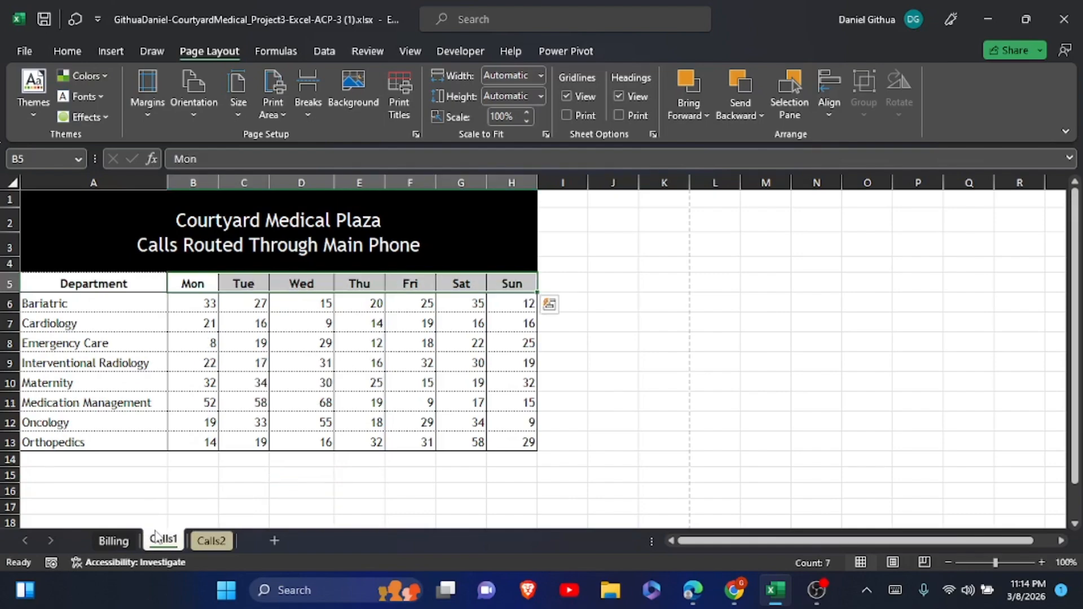
pyautogui.rightClick(159, 540)
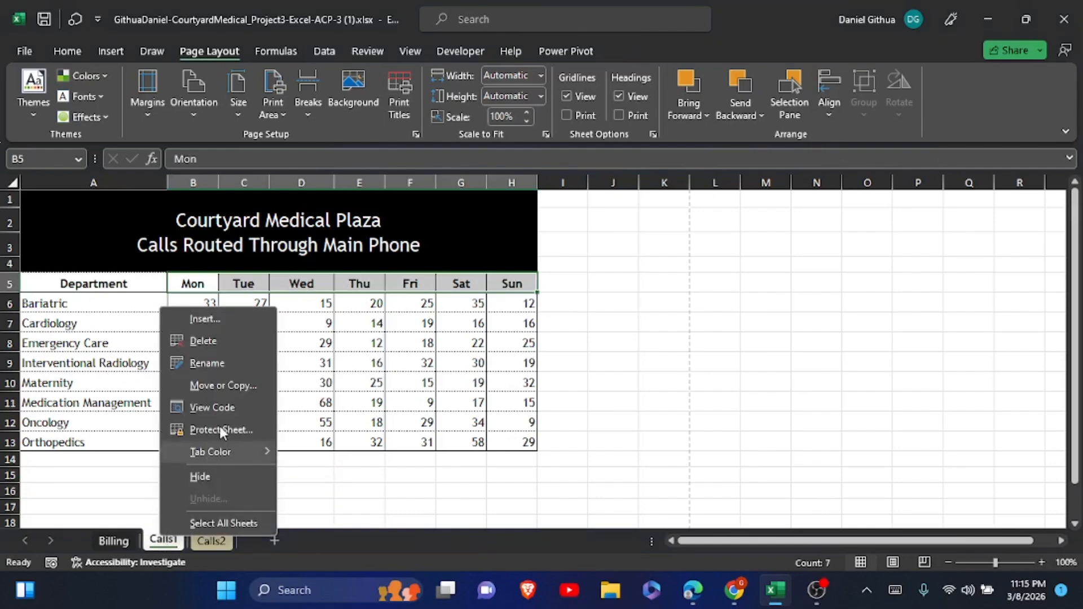
pyautogui.click(229, 385)
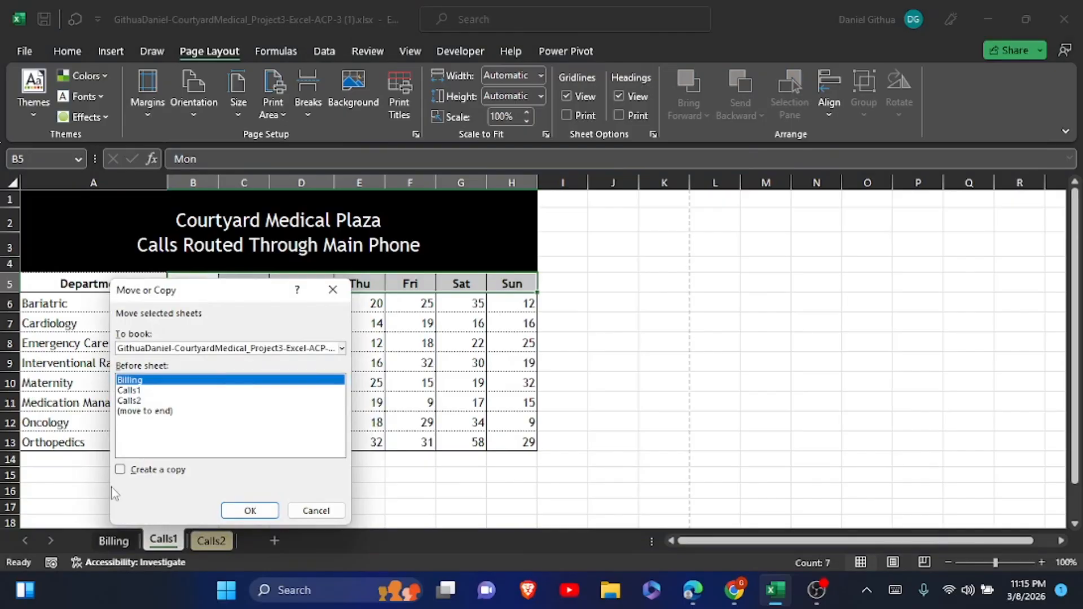
pyautogui.click(121, 471)
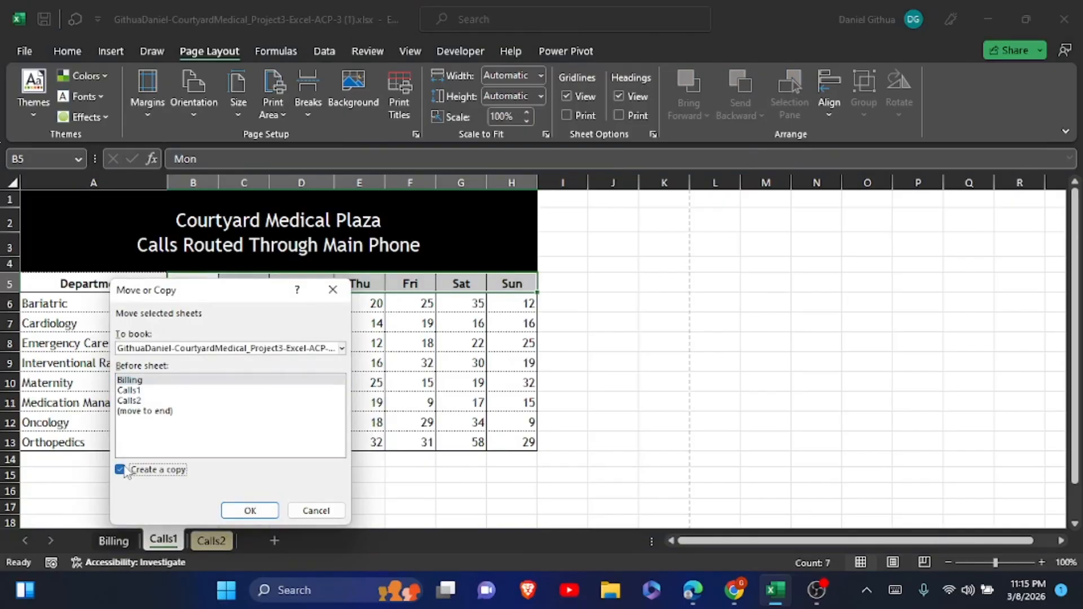
pyautogui.click(148, 412)
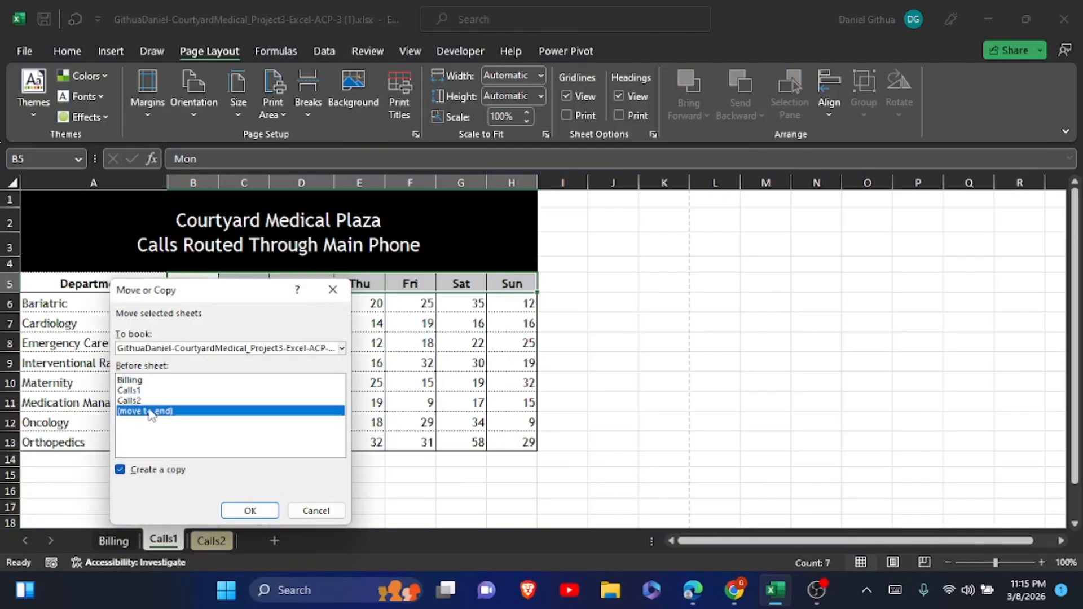
pyautogui.click(230, 510)
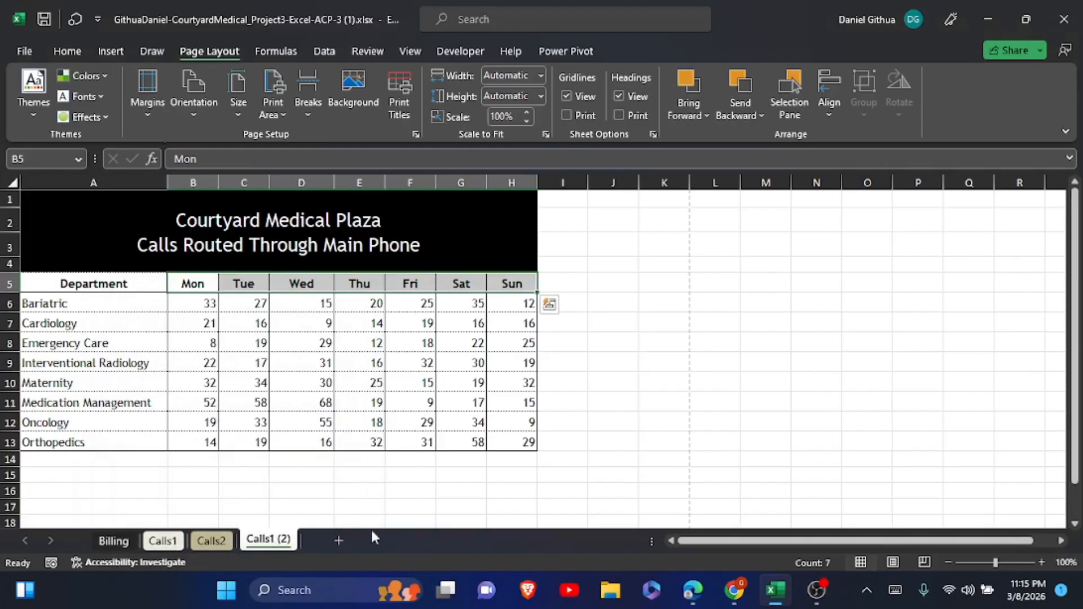
# Switch to the instruction PDF in Chrome and copy the sheet name "Consolidated" from step 11b
pyautogui.click(737, 591)
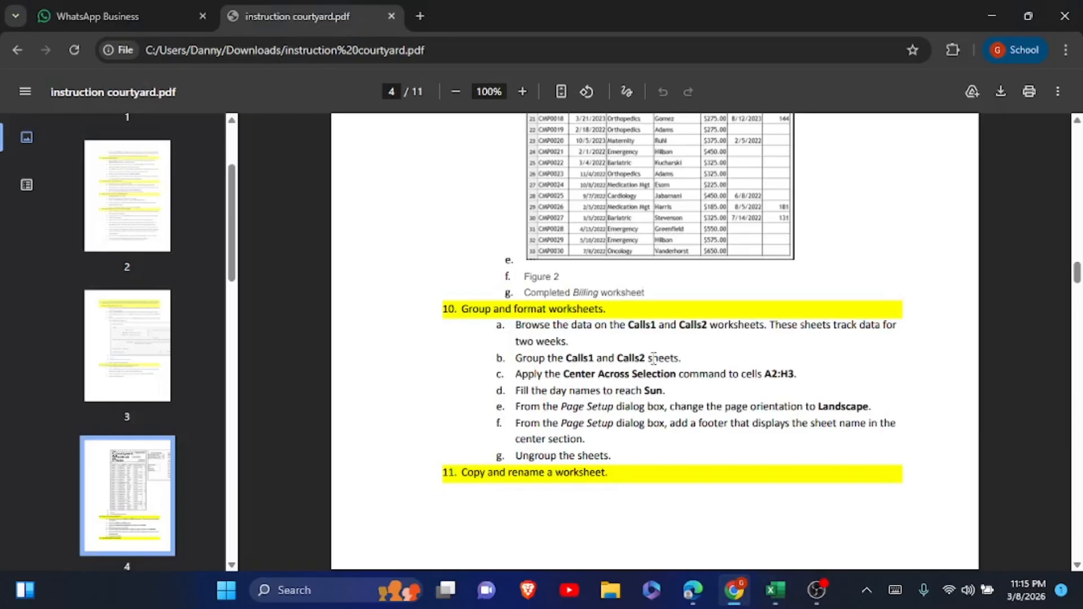
pyautogui.scroll(-7, 654, 339)
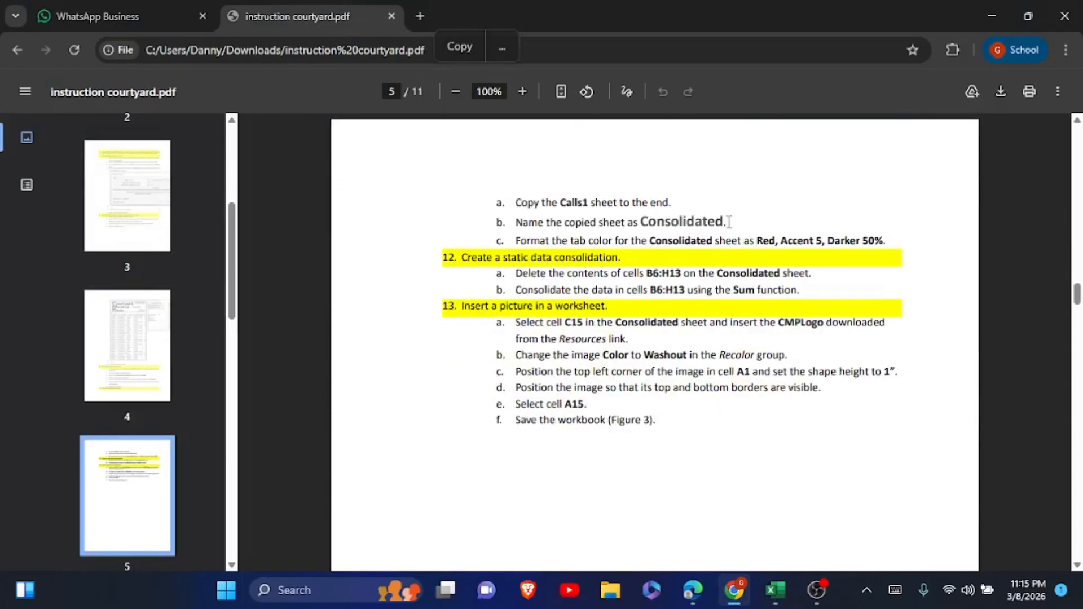
pyautogui.moveTo(641, 222); pyautogui.dragTo(733, 223)
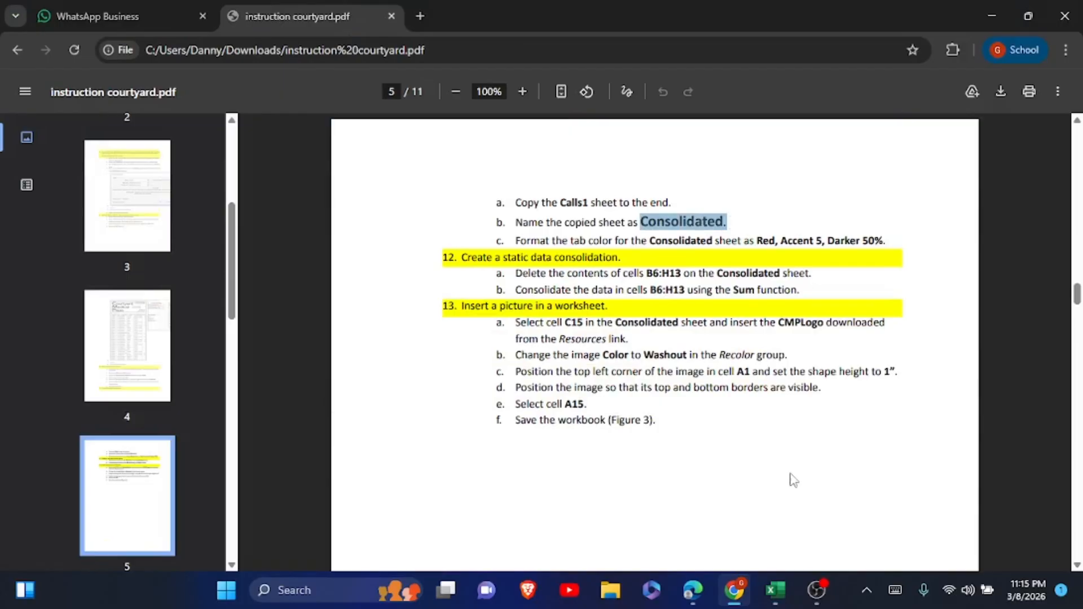
# Return to Excel and rename the copied Calls1 sheet as Consolidated, without the trailing period of the pasted text
pyautogui.click(776, 590)
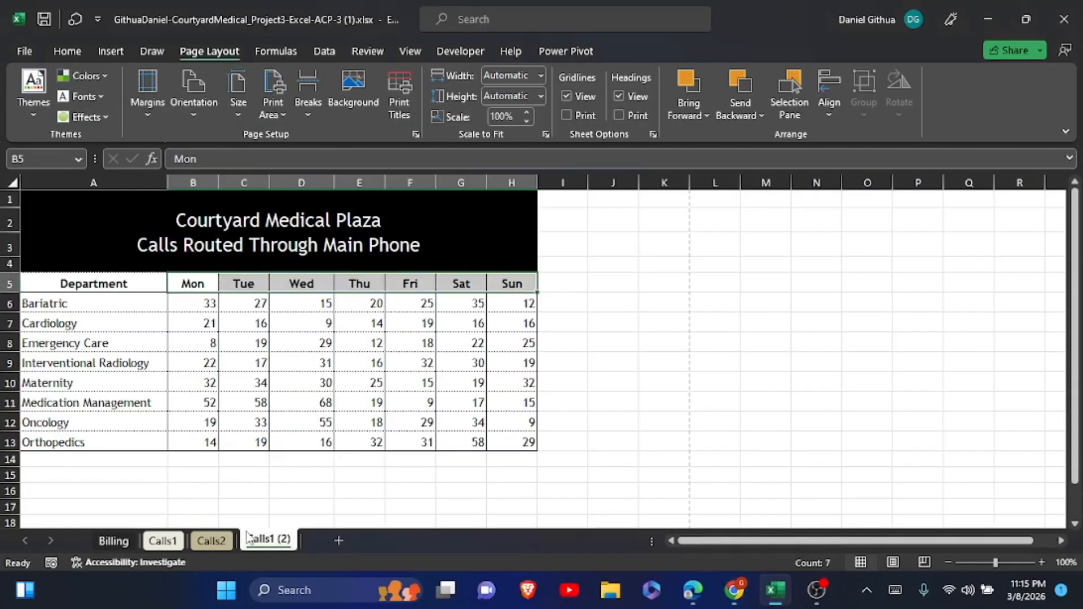
pyautogui.doubleClick(260, 537)
pyautogui.hotkey('ctrl', 'v')
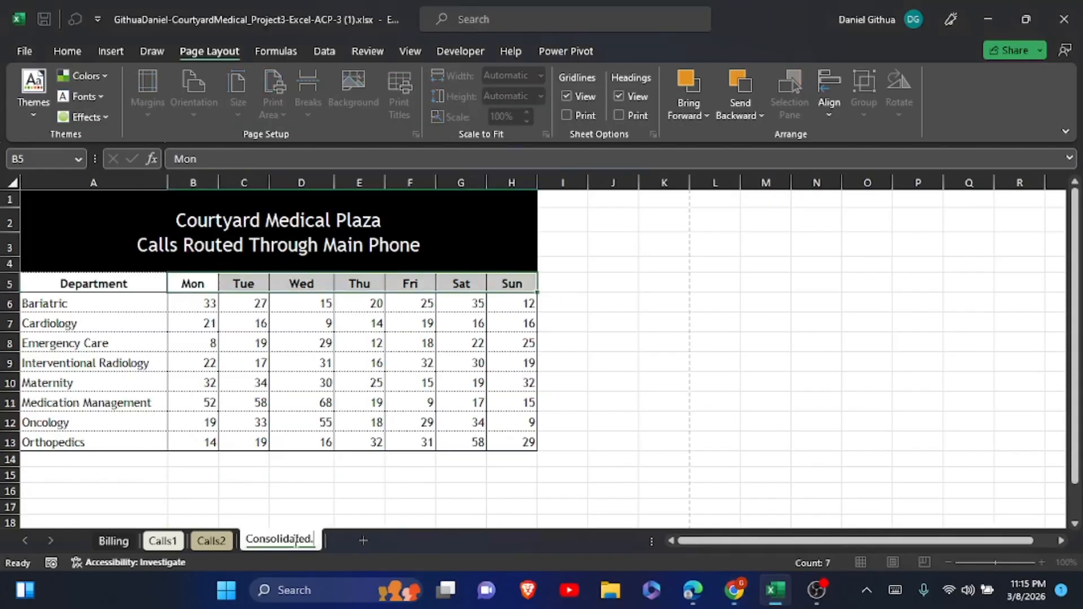
pyautogui.moveTo(317, 540); pyautogui.dragTo(314, 539)
pyautogui.press('BackSpace')
pyautogui.click(368, 470)
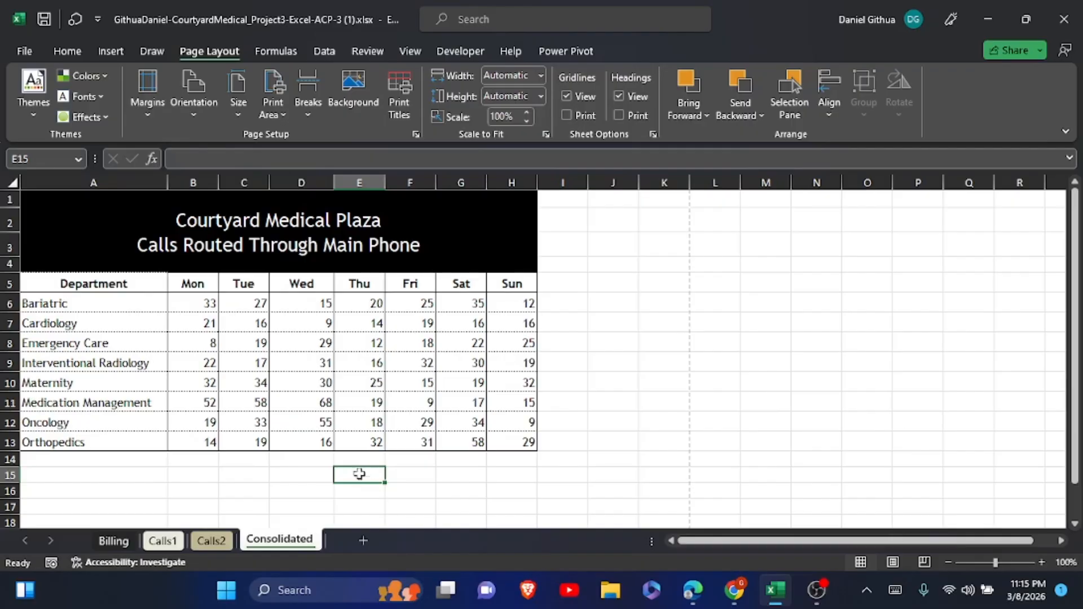
# Set the Consolidated sheet's tab color to Red, Accent 5, Darker 50%
pyautogui.rightClick(293, 543)
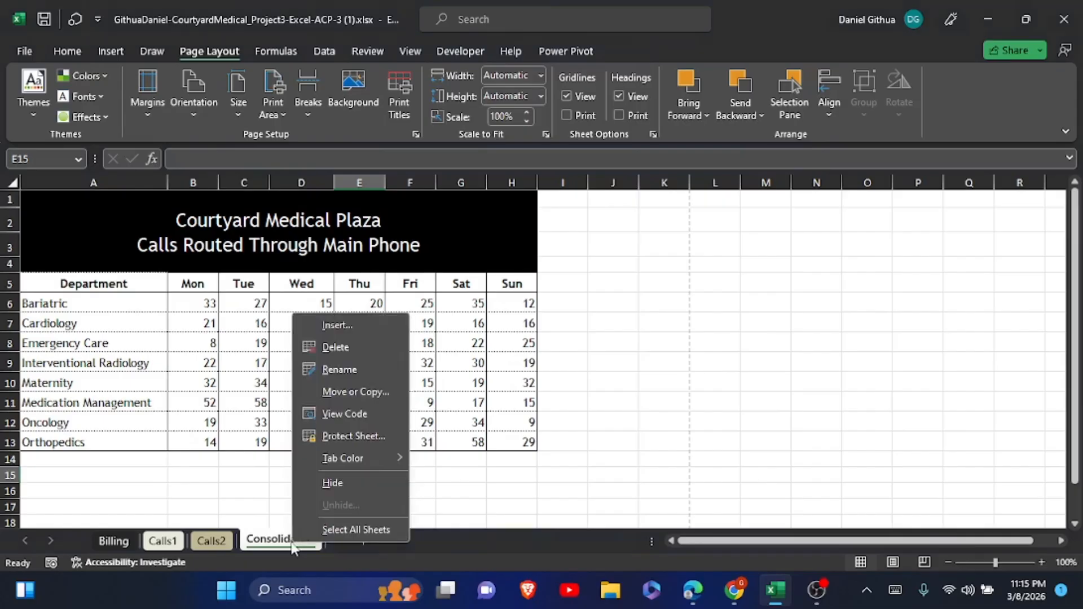
pyautogui.moveTo(360, 462)
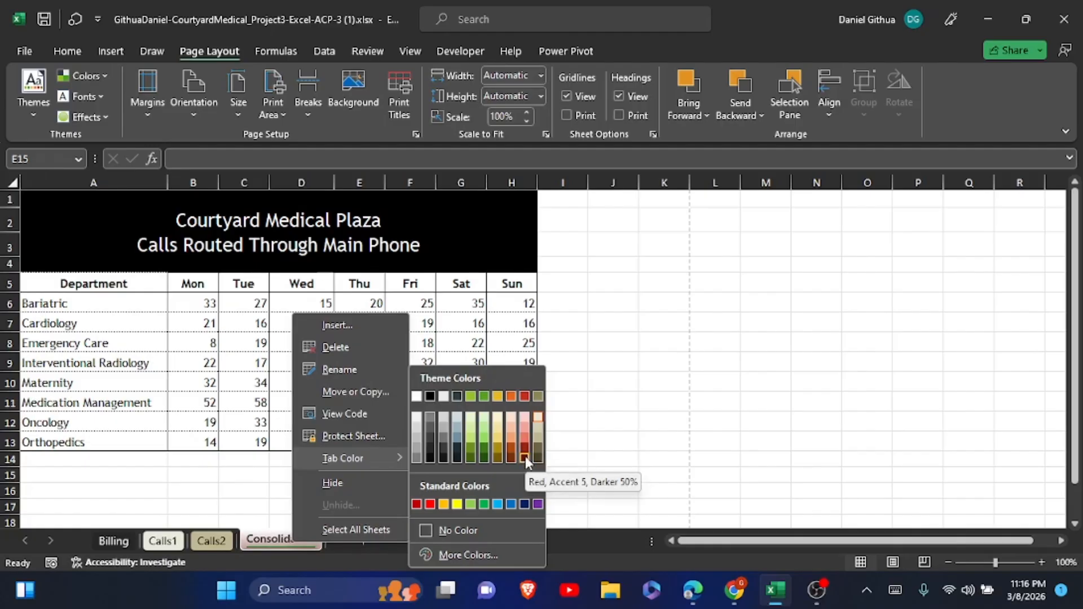
pyautogui.click(524, 460)
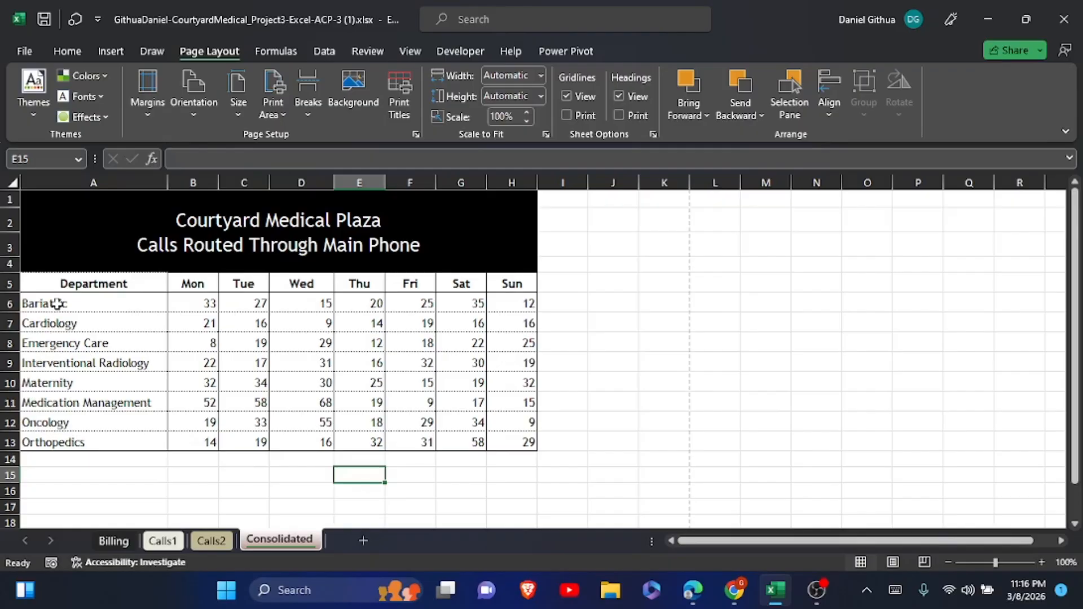
# Clear the contents of cells B6:H13 on the Consolidated sheet, keeping their formatting
pyautogui.click(57, 304)
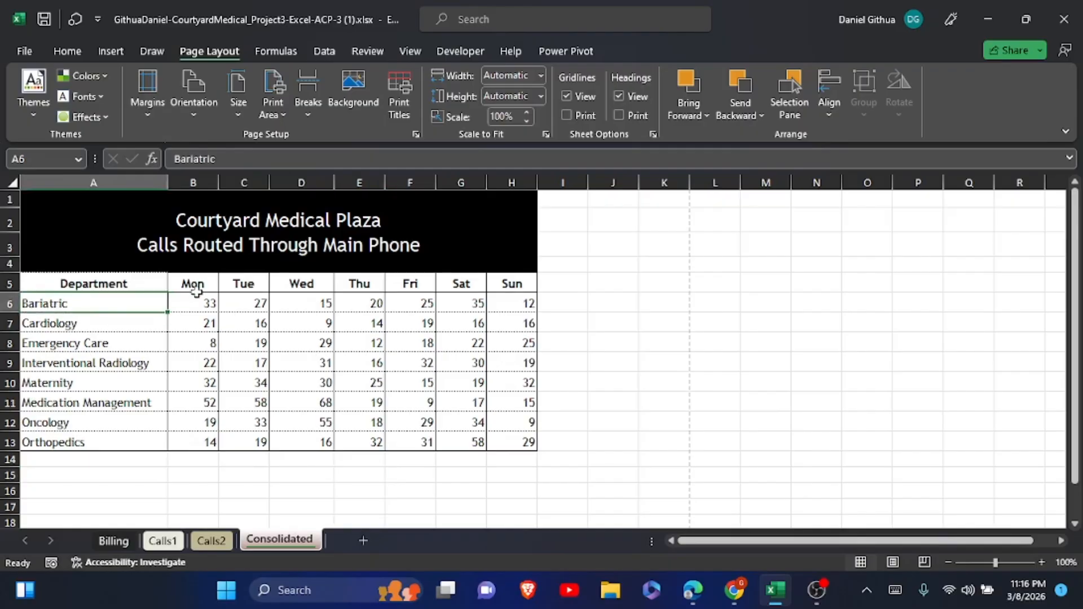
pyautogui.click(204, 300)
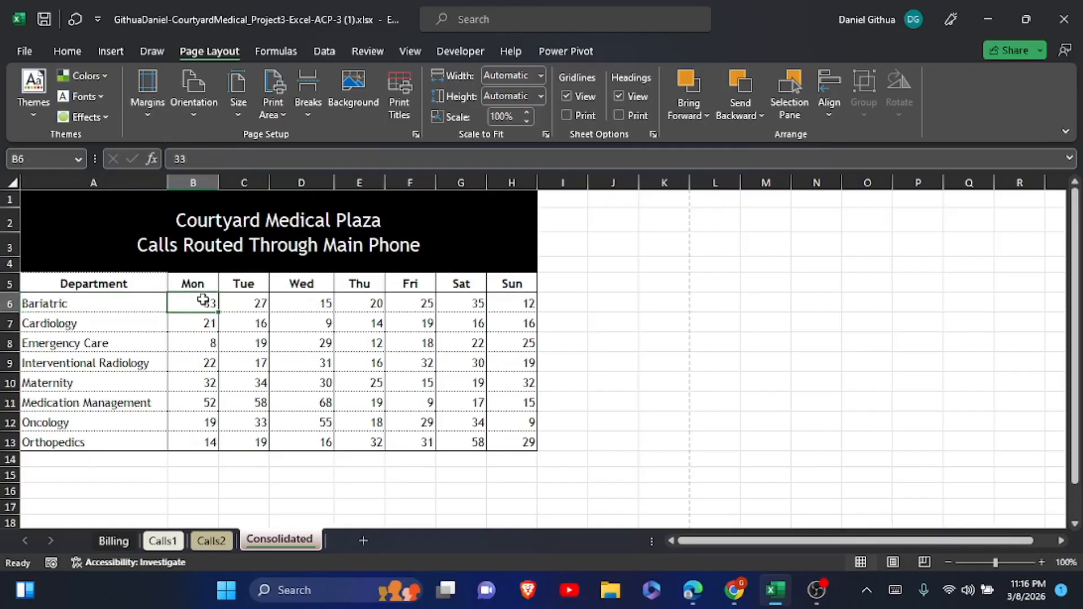
pyautogui.moveTo(203, 299); pyautogui.dragTo(502, 443)
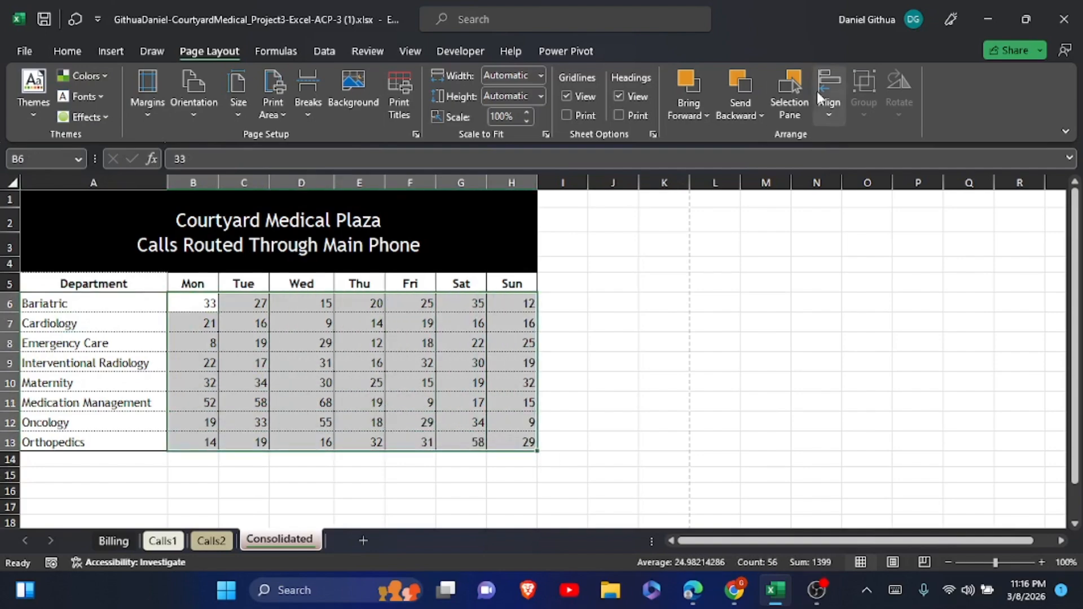
pyautogui.click(73, 53)
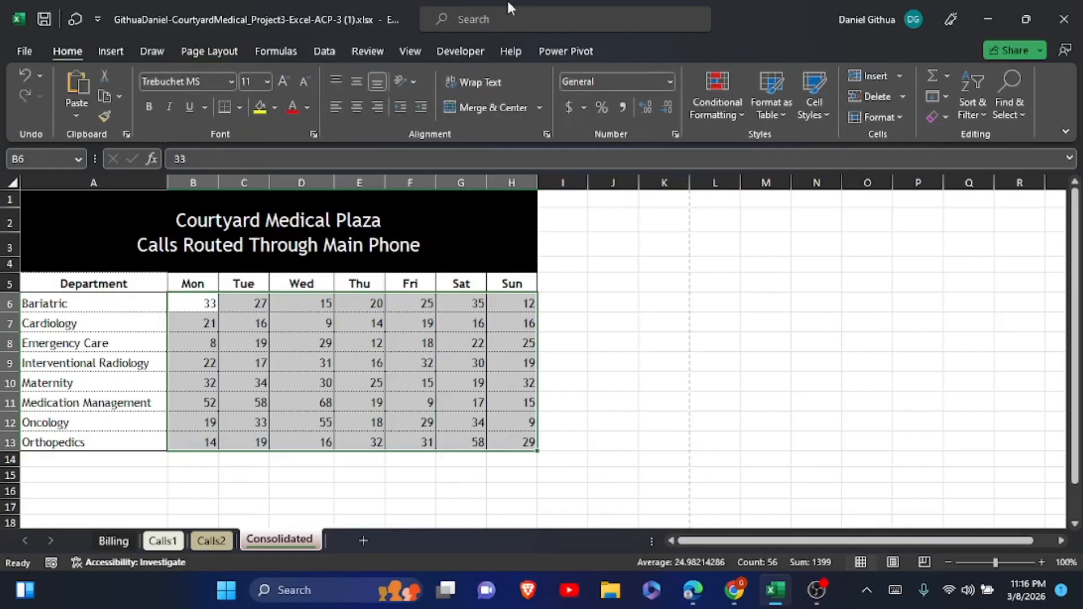
pyautogui.click(904, 98)
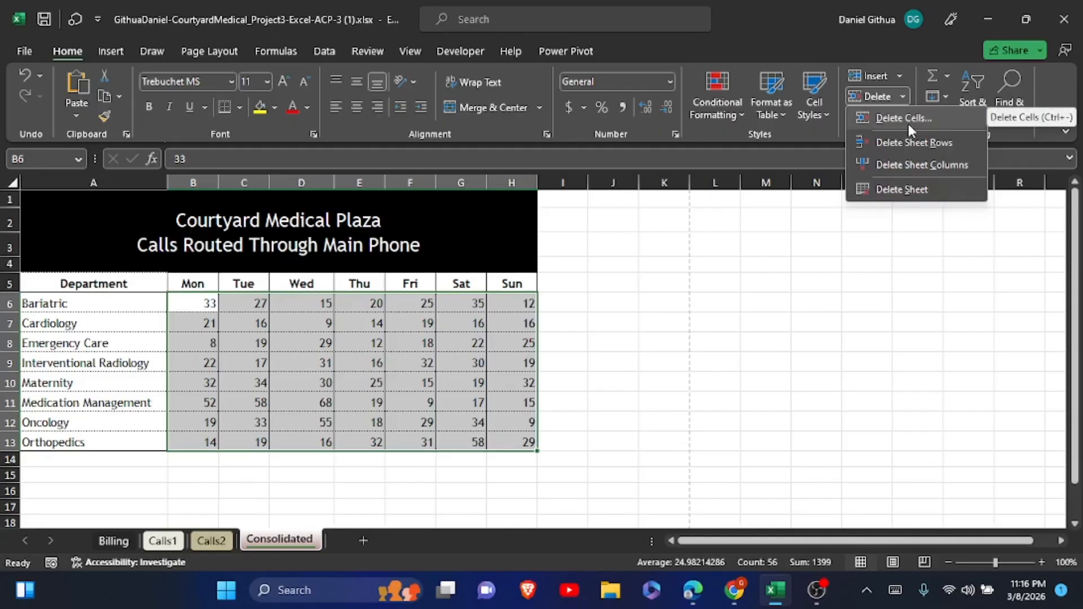
pyautogui.click(824, 127)
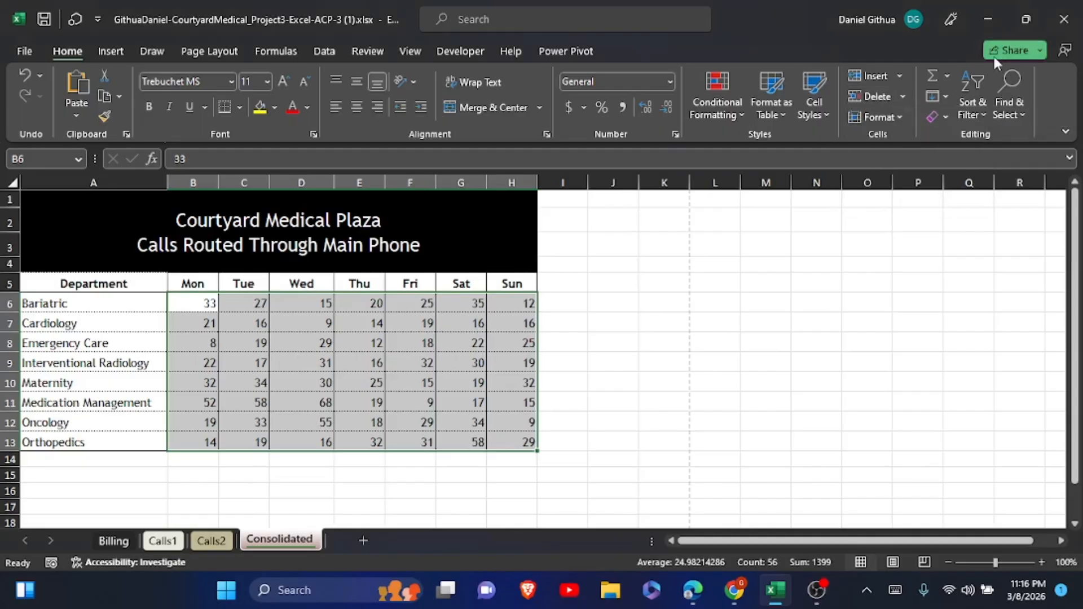
pyautogui.click(946, 118)
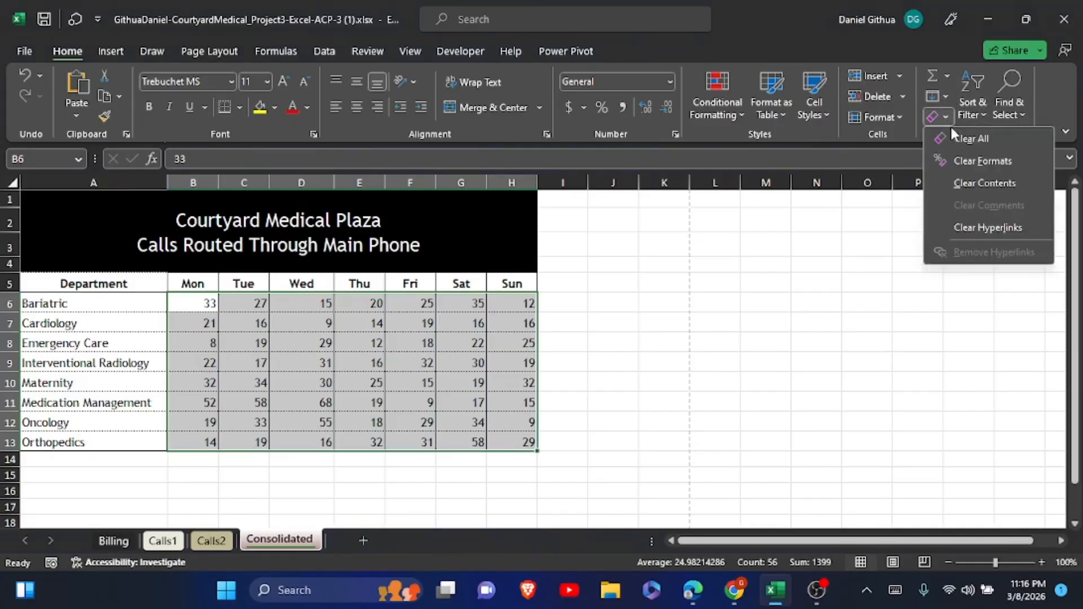
pyautogui.click(969, 176)
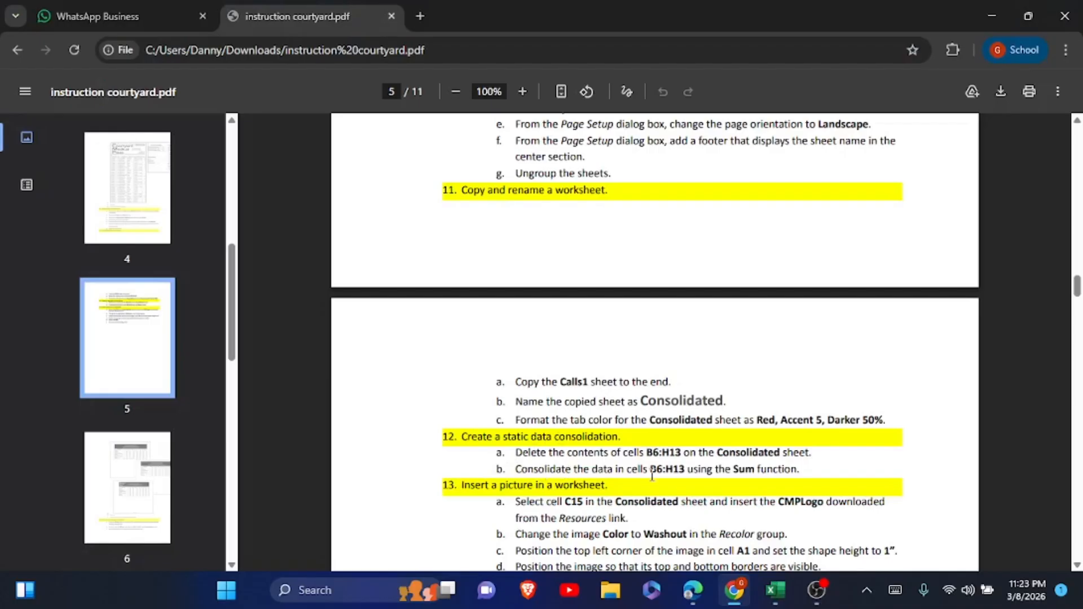
# Return to Excel and enter a 3D formula in Consolidated cell B6 that sums B6 across Calls1 and Calls2, =SUM(Calls1:Calls2!B6)
pyautogui.click(775, 584)
pyautogui.click(193, 236)
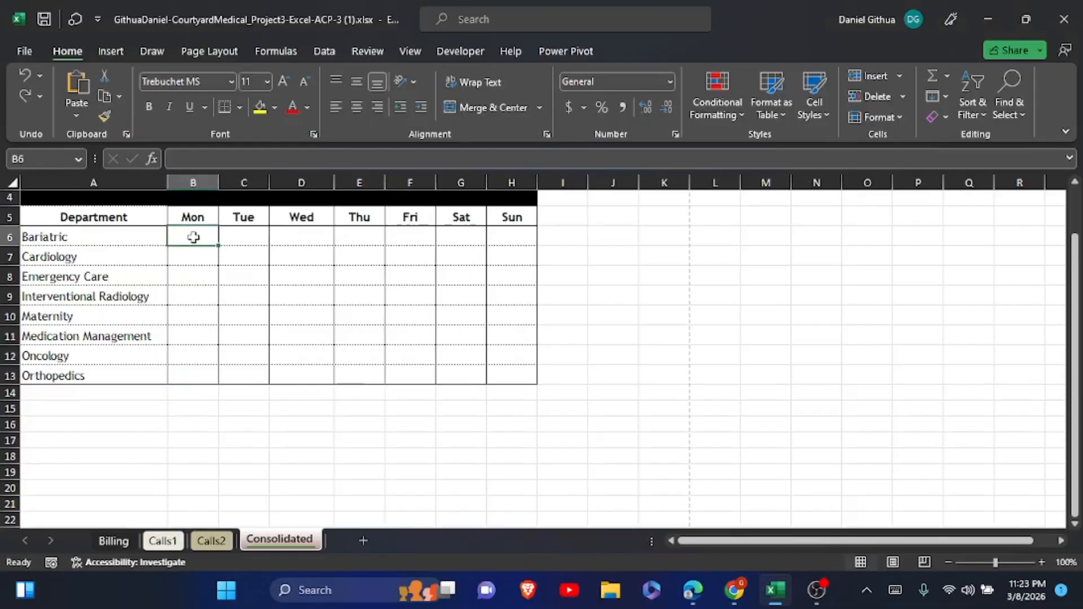
pyautogui.write('=su')
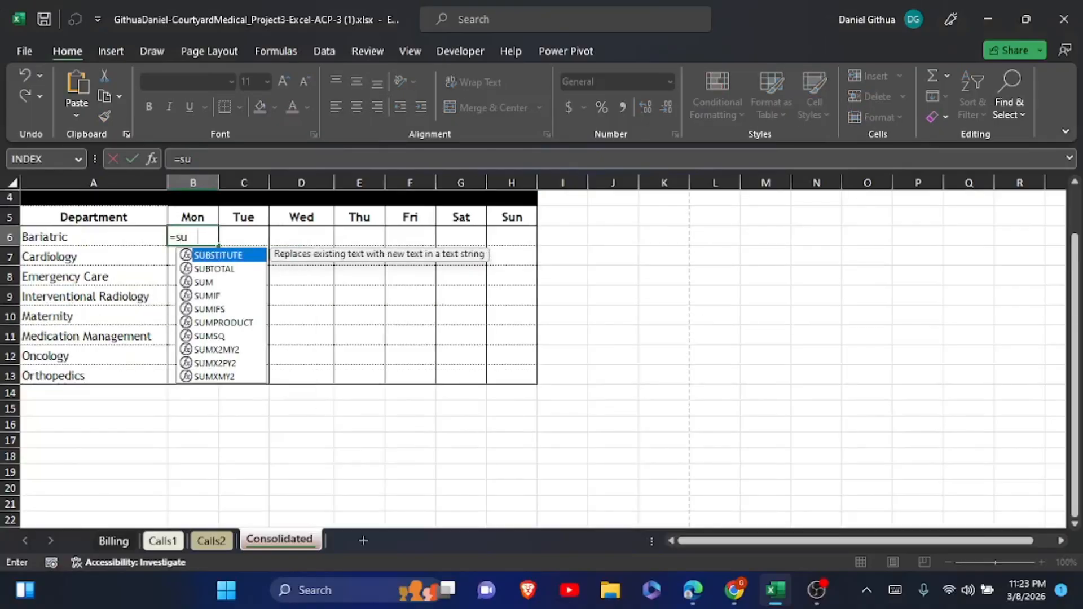
pyautogui.write('m(')
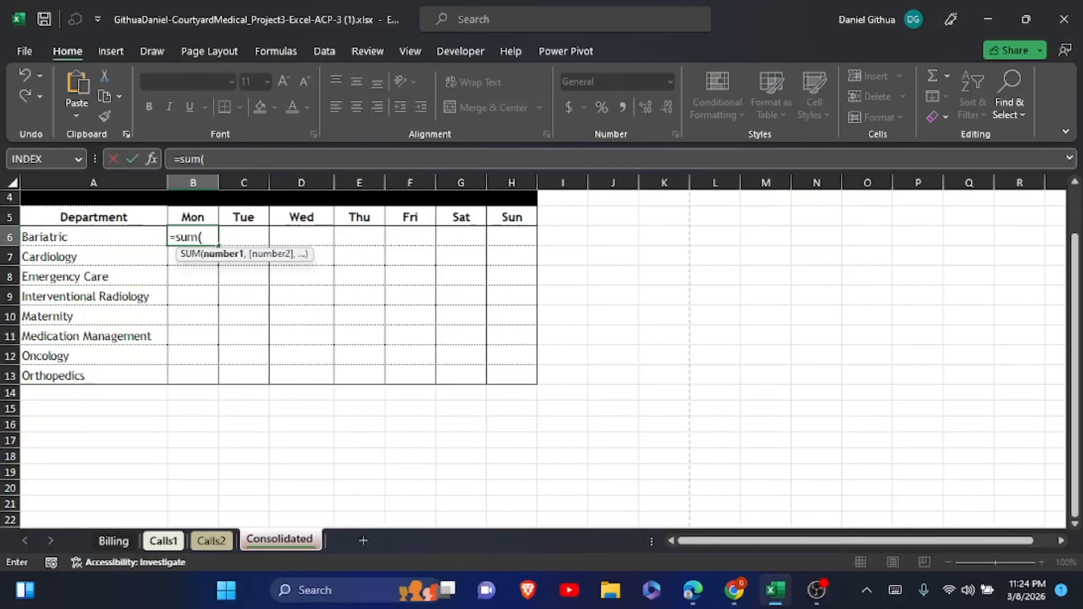
pyautogui.click(164, 541)
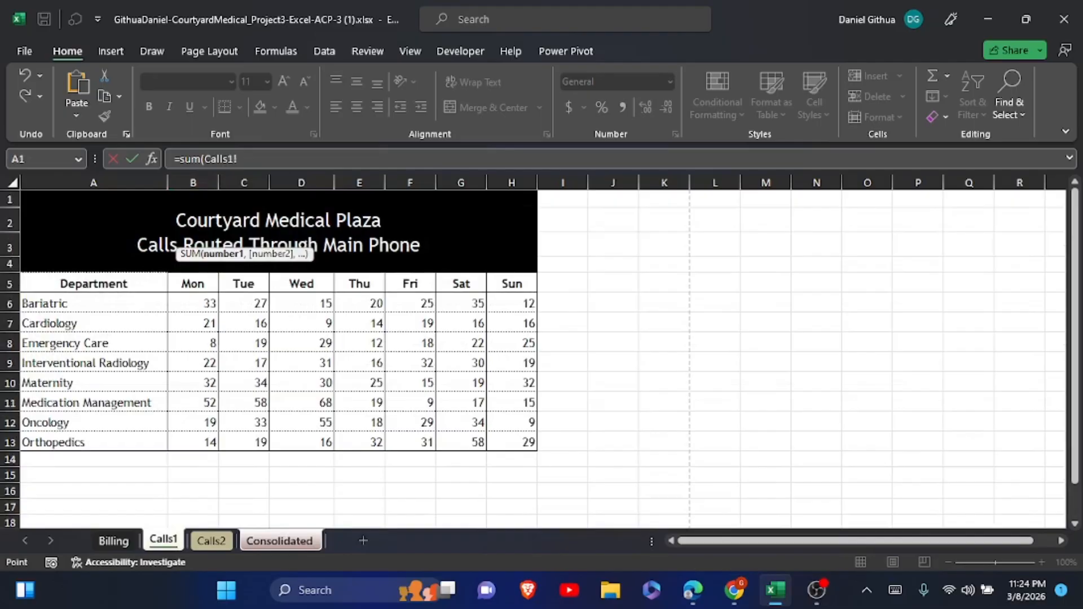
pyautogui.keyDown('shift'); pyautogui.click(211, 541); pyautogui.keyUp('shift')
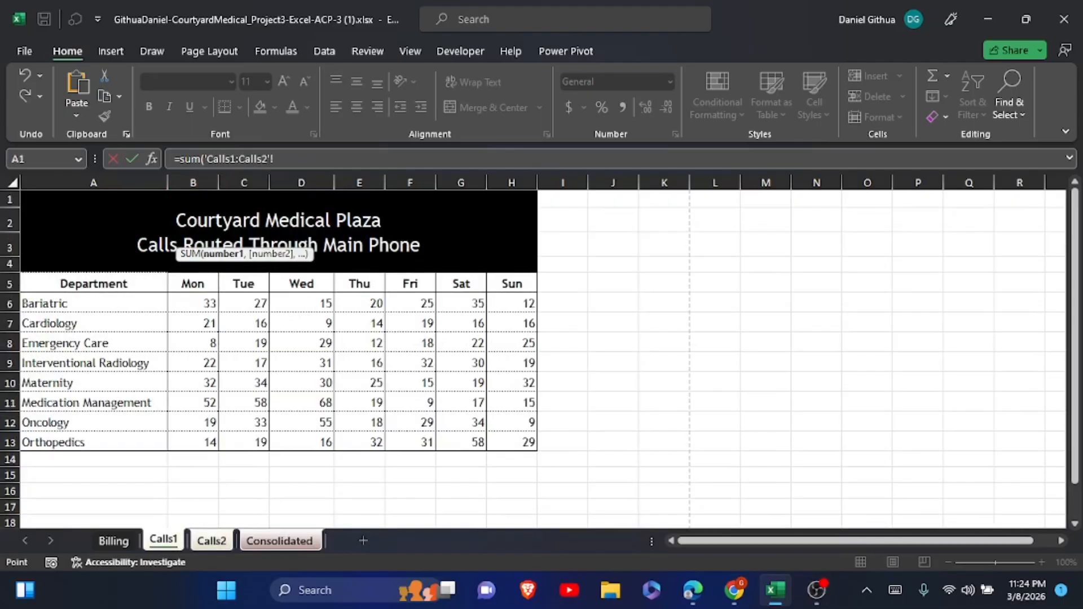
pyautogui.click(180, 305)
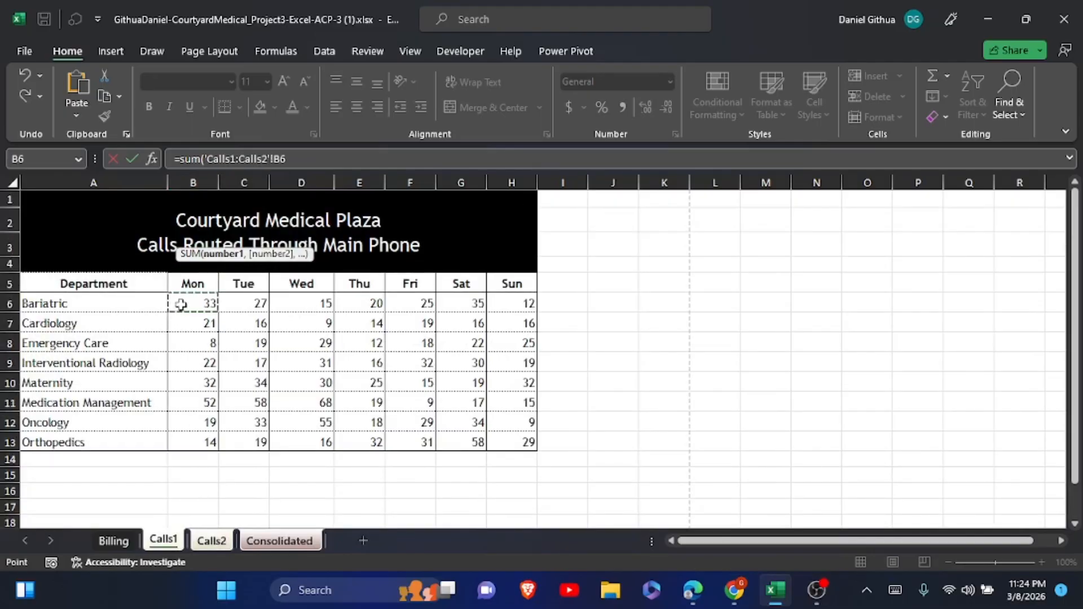
pyautogui.click(134, 157)
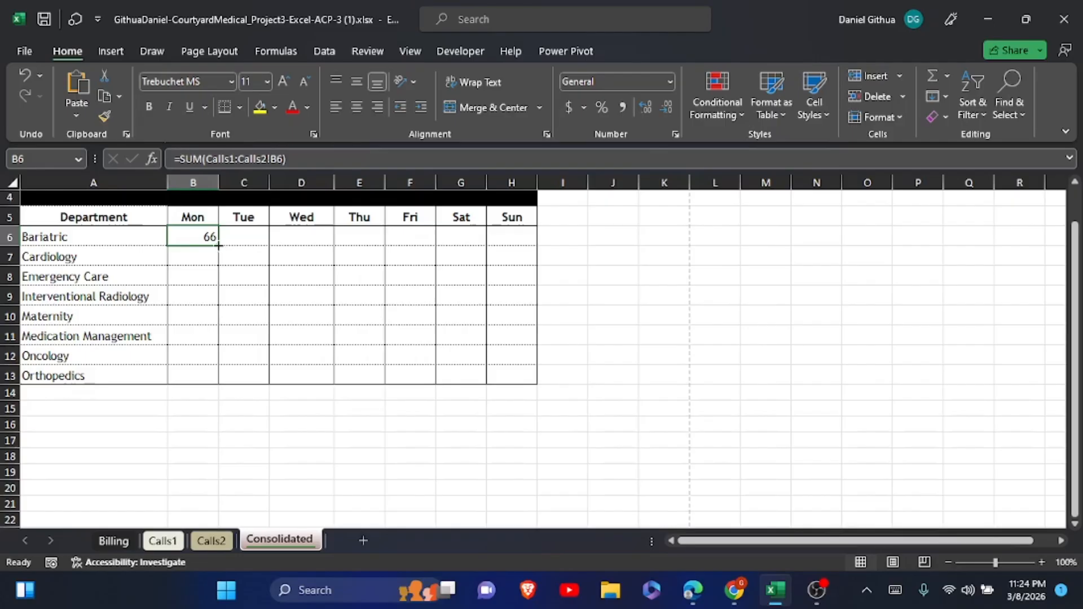
# Fill the B6 sum formula across to column H and down to row 13 without formatting
pyautogui.moveTo(219, 246); pyautogui.dragTo(523, 270)
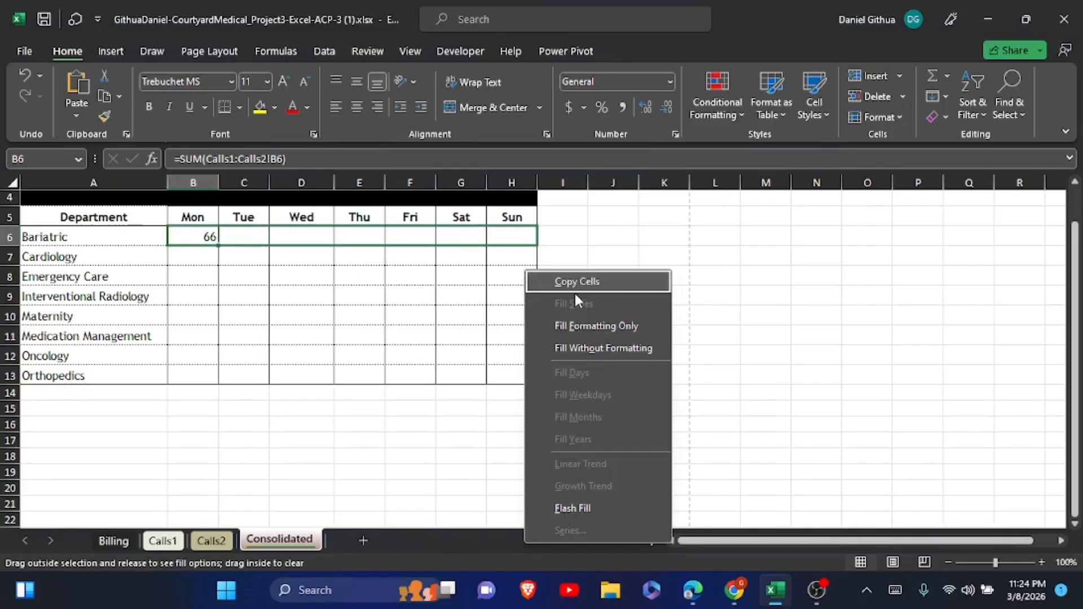
pyautogui.click(608, 345)
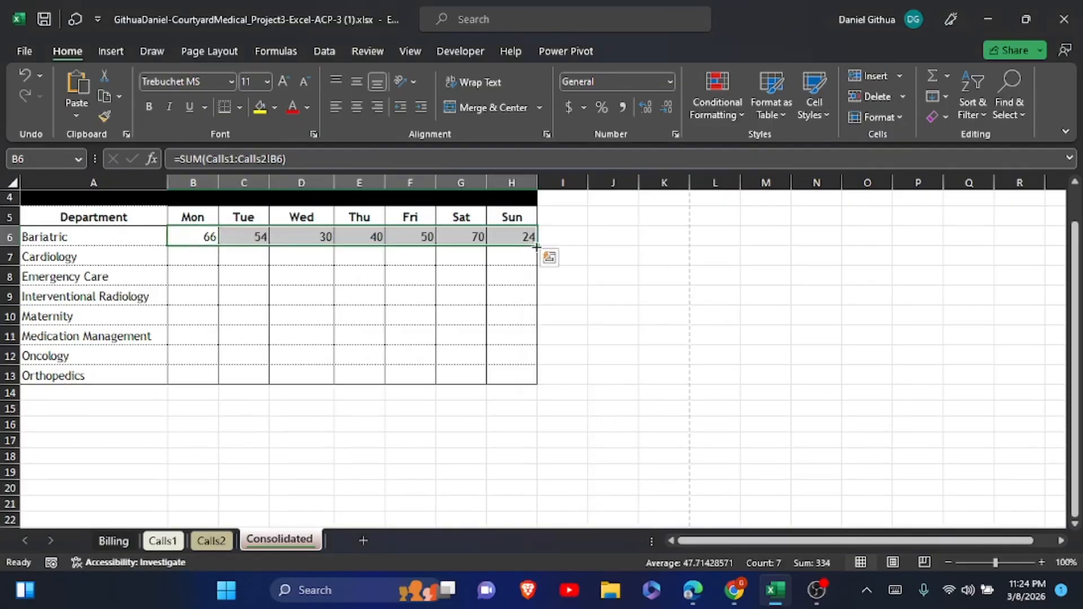
pyautogui.moveTo(536, 246); pyautogui.dragTo(540, 382)
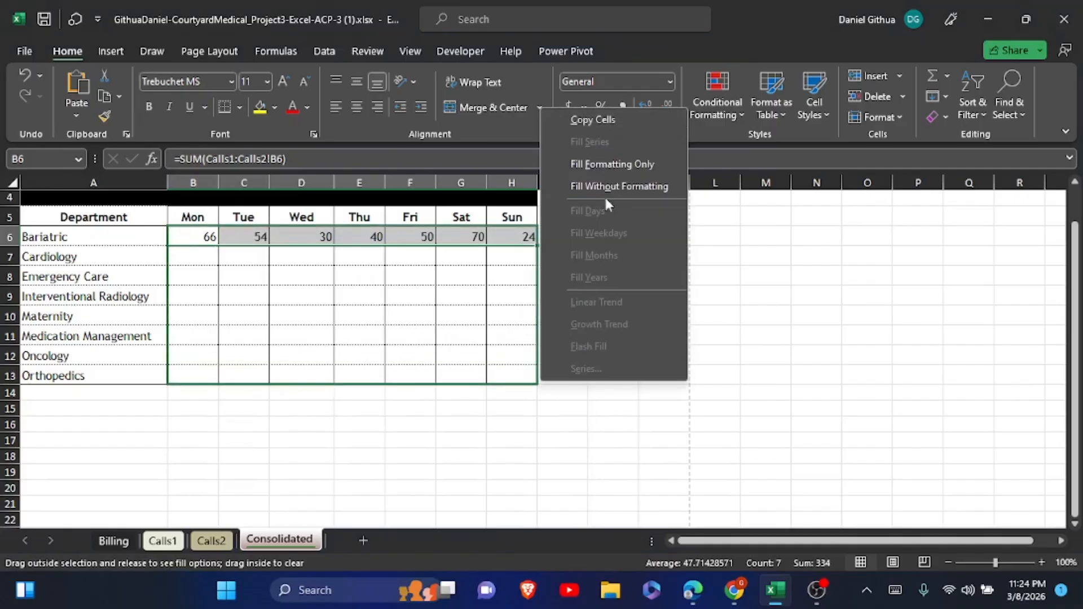
pyautogui.click(610, 187)
pyautogui.click(592, 364)
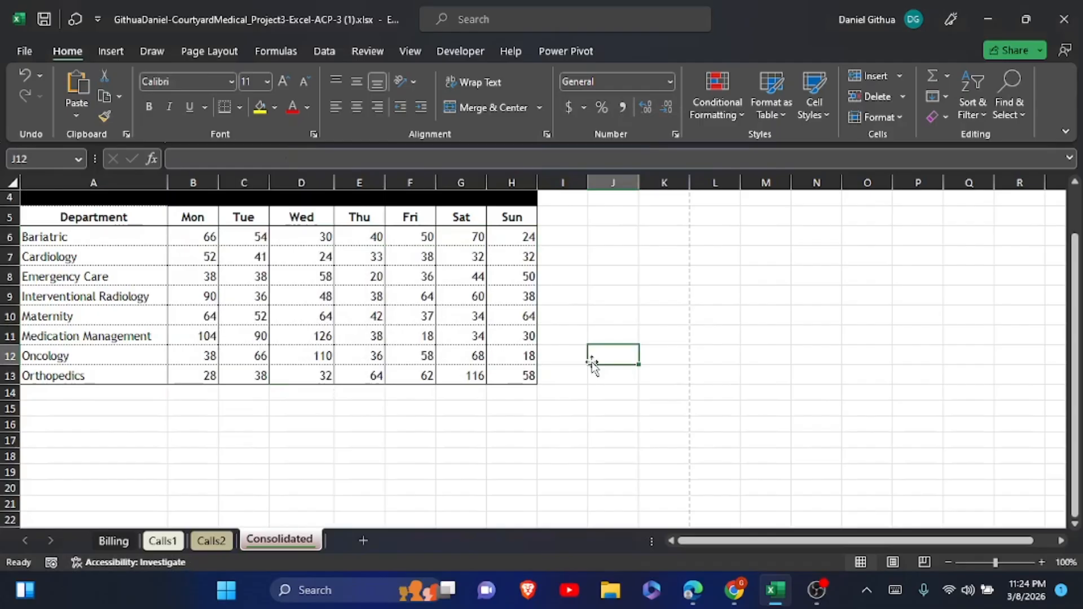
# Check step 13 of the instruction PDF in Chrome, return to Excel and insert CMPLogo.png from Downloads at cell C15
pyautogui.hotkey('alt', 'Tab')
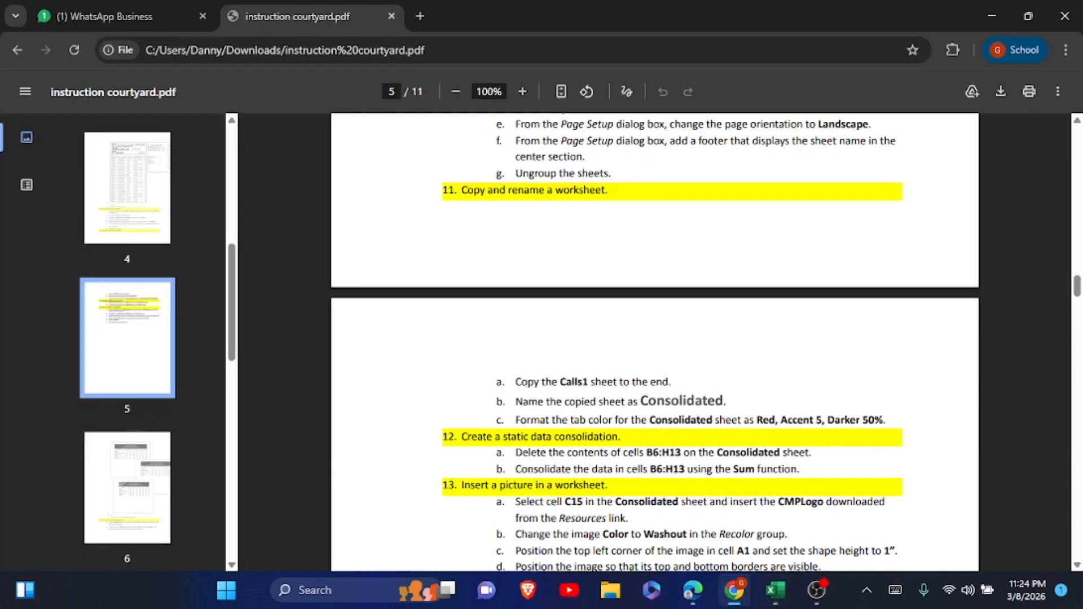
pyautogui.scroll(-3, 654, 338)
pyautogui.scroll(-2, 655, 339)
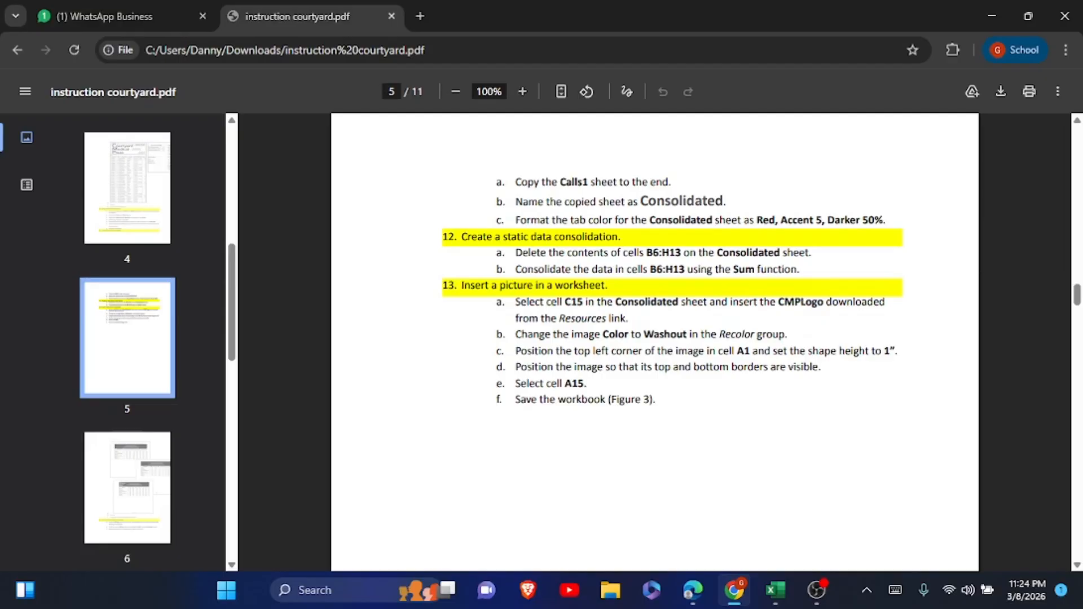
pyautogui.hotkey('alt', 'Tab')
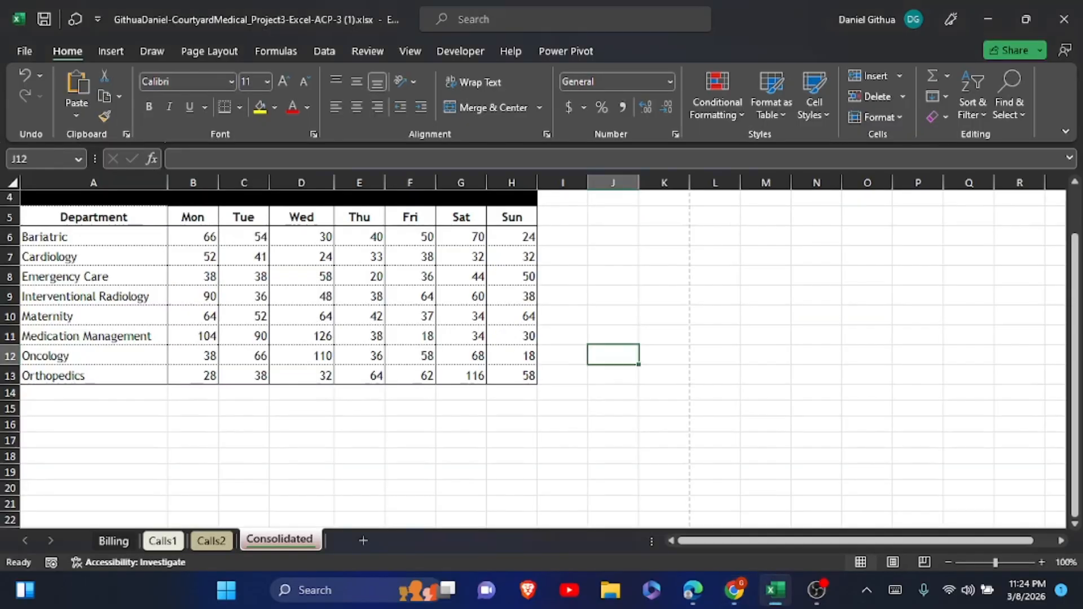
pyautogui.click(259, 407)
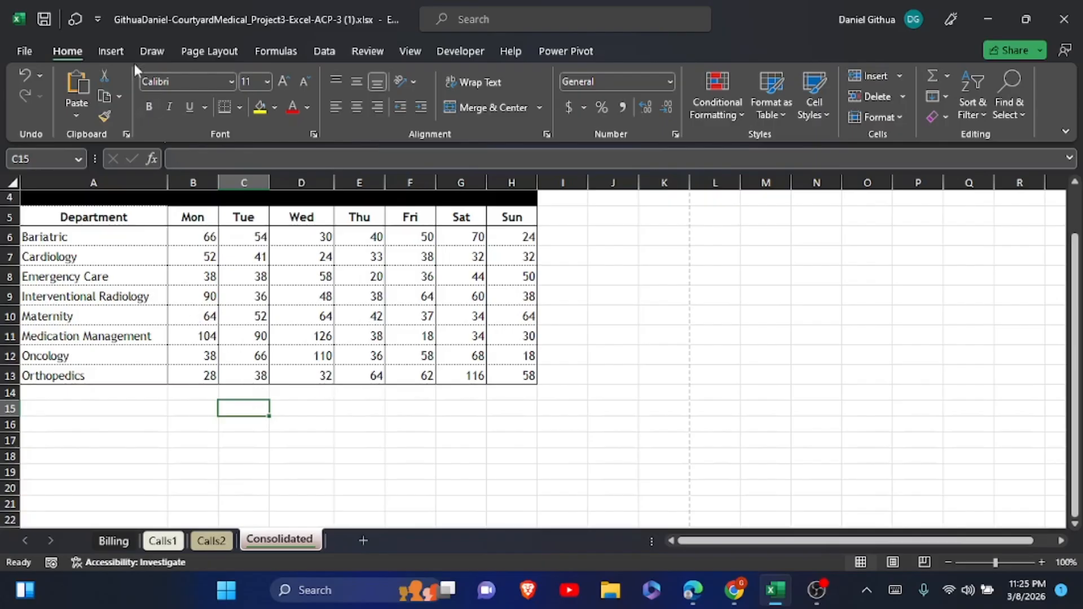
pyautogui.click(111, 50)
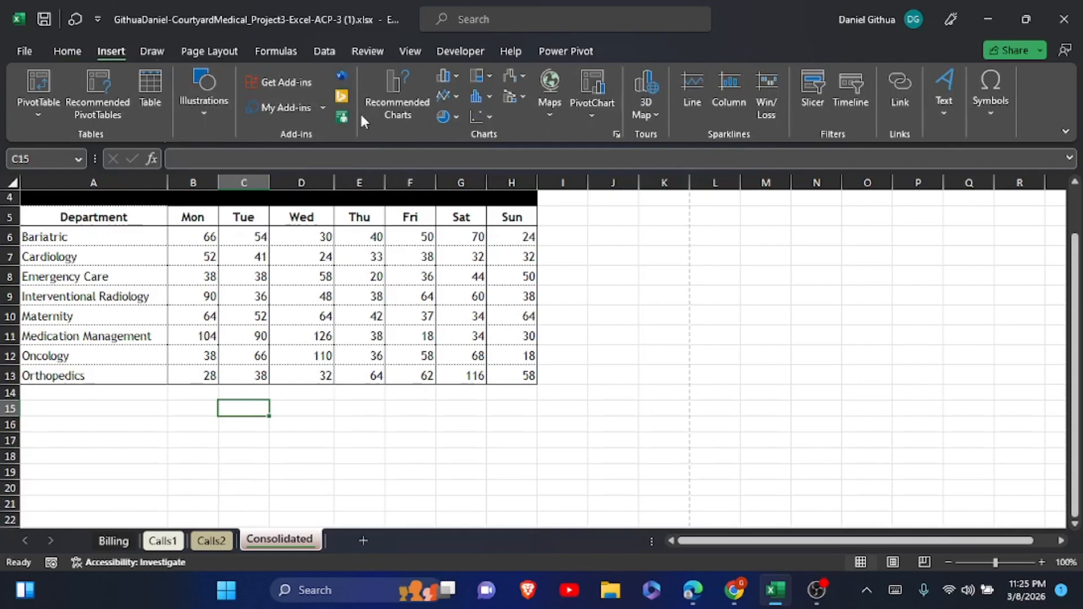
pyautogui.click(212, 129)
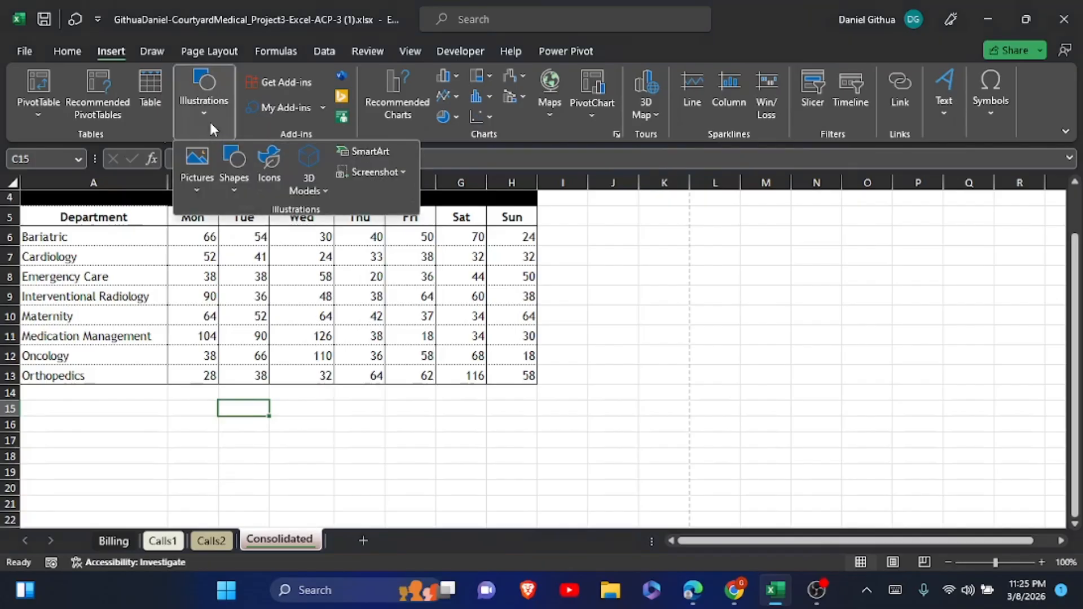
pyautogui.click(198, 193)
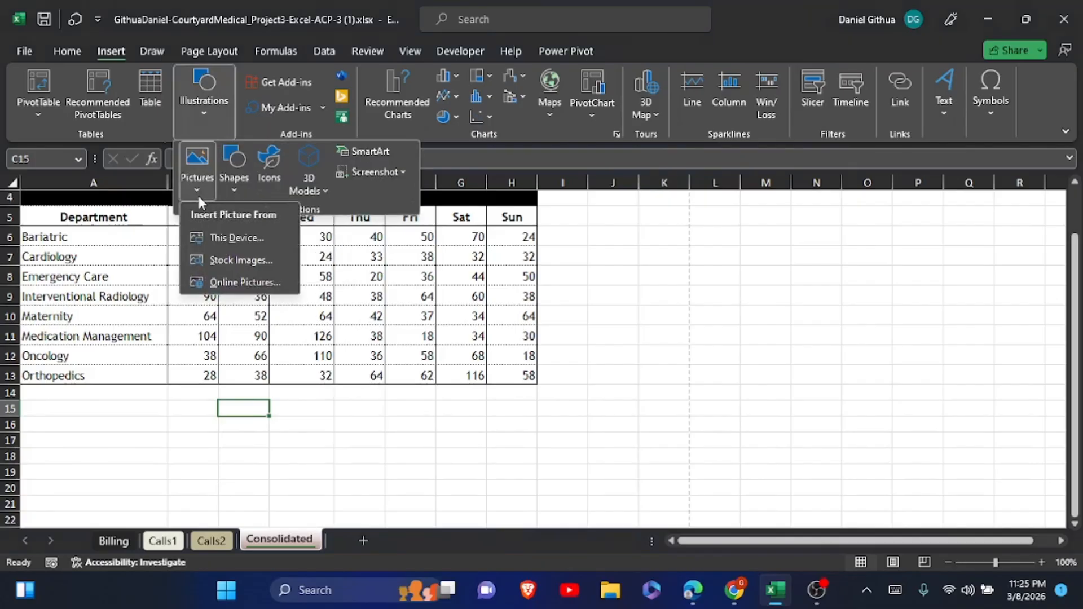
pyautogui.click(216, 236)
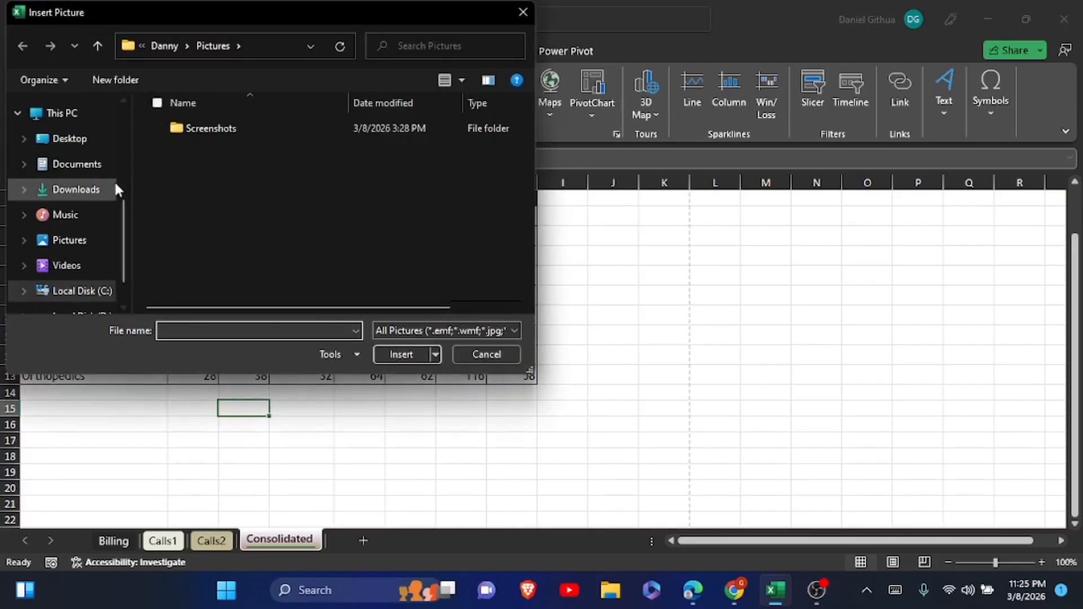
pyautogui.click(85, 190)
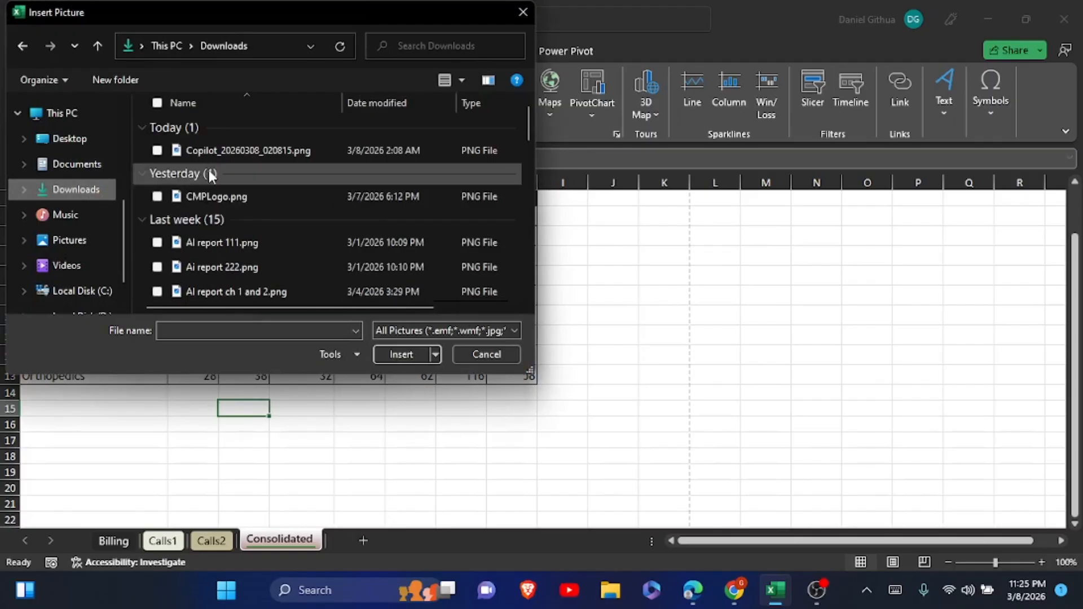
pyautogui.click(225, 195)
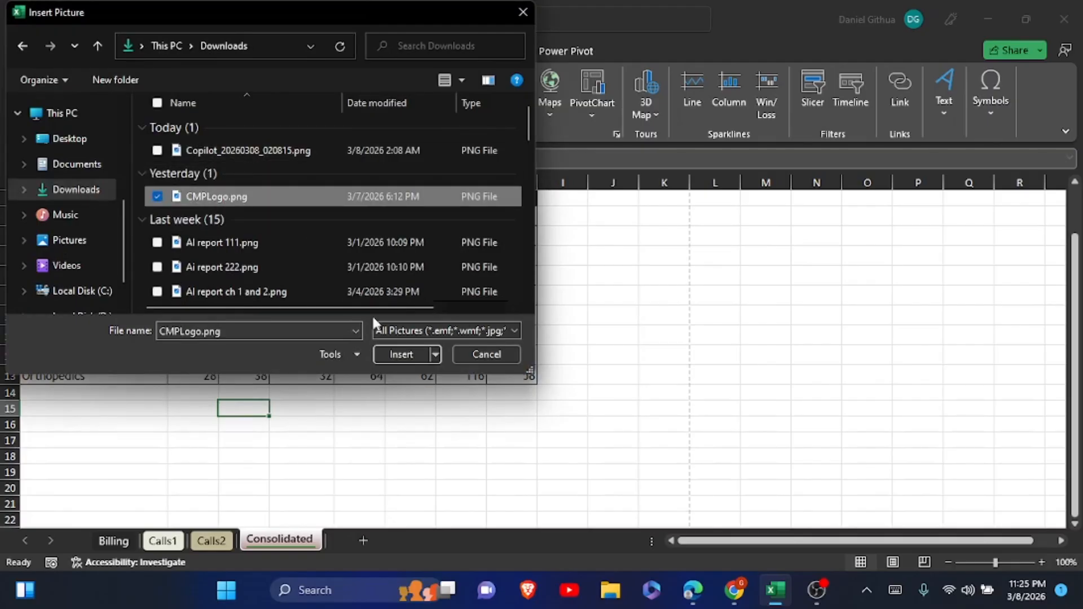
pyautogui.click(391, 353)
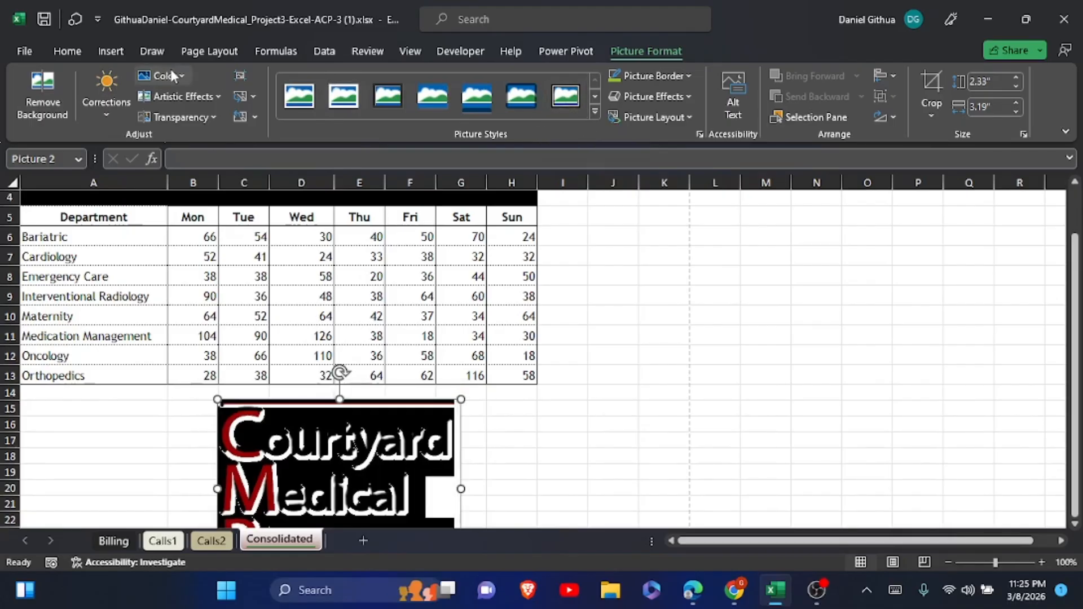
# Recolor the inserted CMPLogo picture with Washout and reduce its height to 1"
pyautogui.click(185, 70)
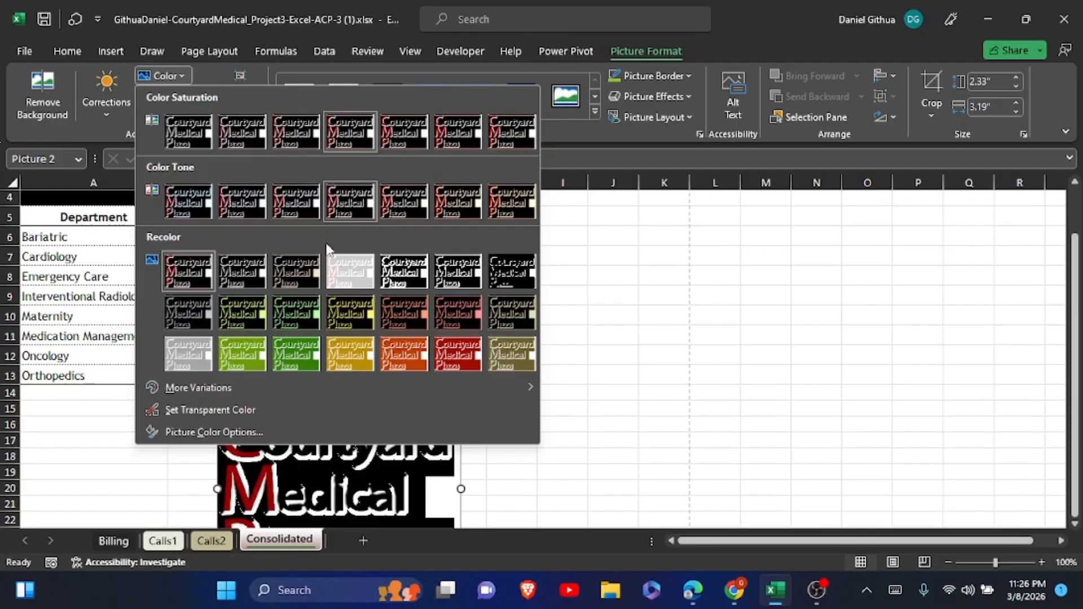
pyautogui.click(359, 279)
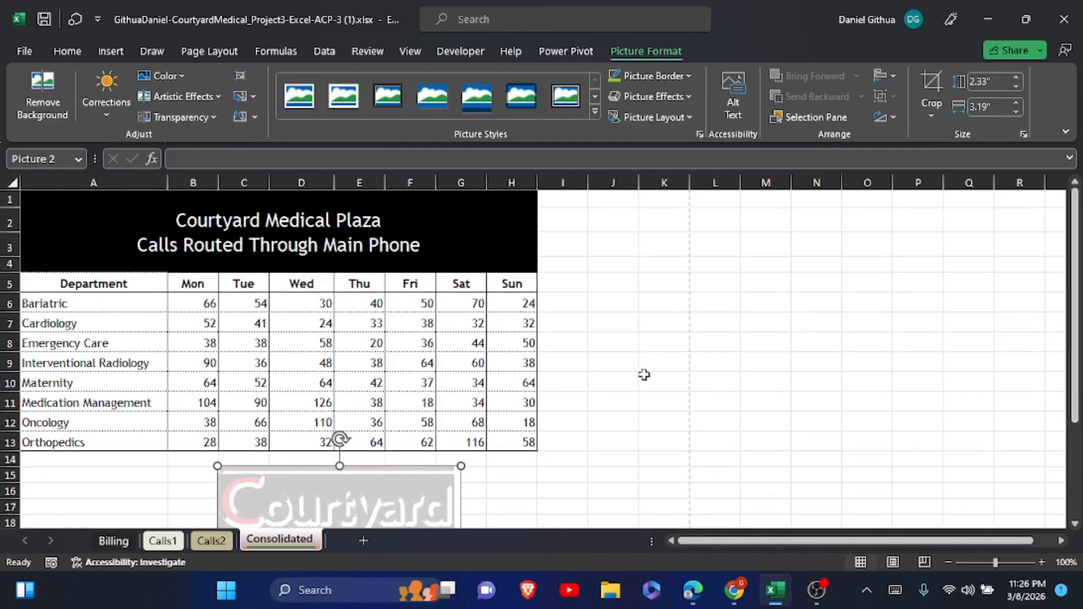
pyautogui.moveTo(311, 467); pyautogui.dragTo(110, 186)
pyautogui.click(1017, 87)
pyautogui.click(1017, 87)
pyautogui.click(1018, 87)
pyautogui.click(1018, 86)
pyautogui.click(1018, 86)
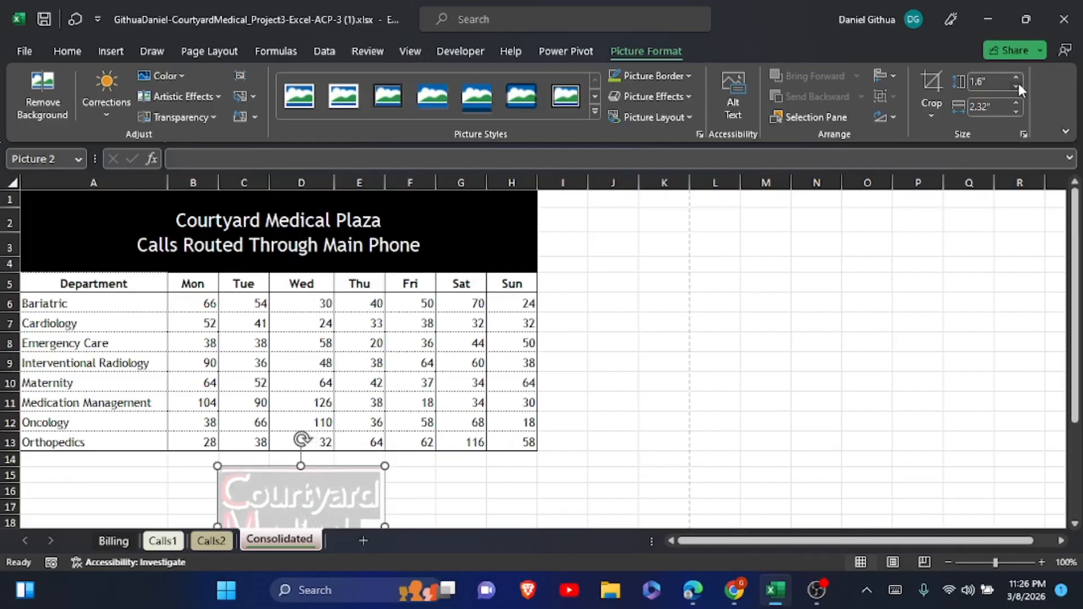
pyautogui.click(1018, 87)
pyautogui.click(1018, 86)
pyautogui.click(1018, 87)
pyautogui.click(1018, 86)
pyautogui.click(1018, 87)
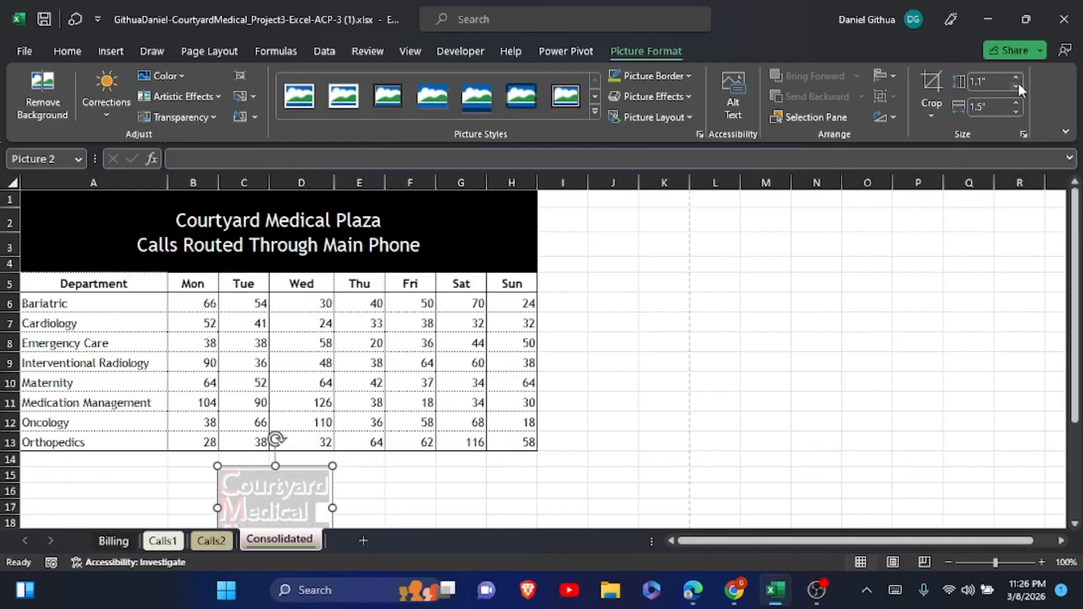
pyautogui.click(1018, 87)
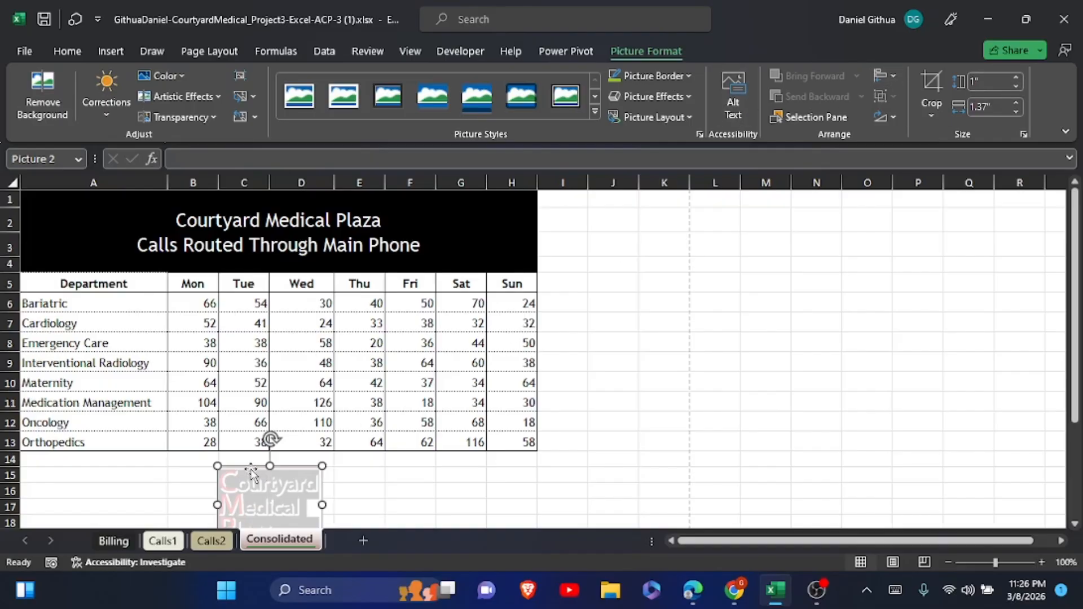
# Move the CMPLogo picture over the title block's upper-left corner at cell A1 and select cell A15
pyautogui.moveTo(261, 477); pyautogui.dragTo(55, 191)
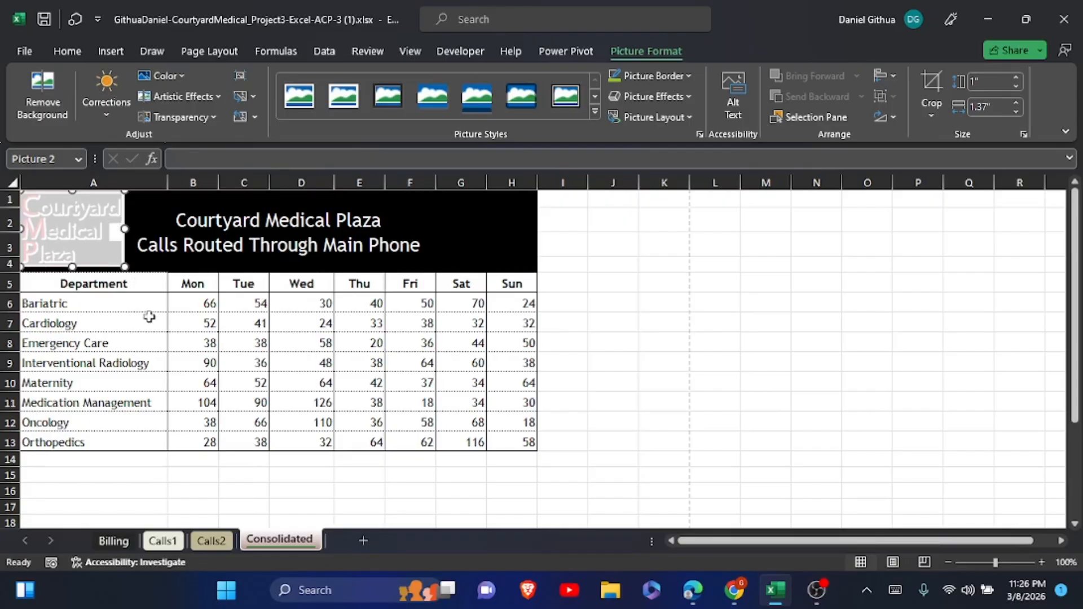
pyautogui.click(87, 473)
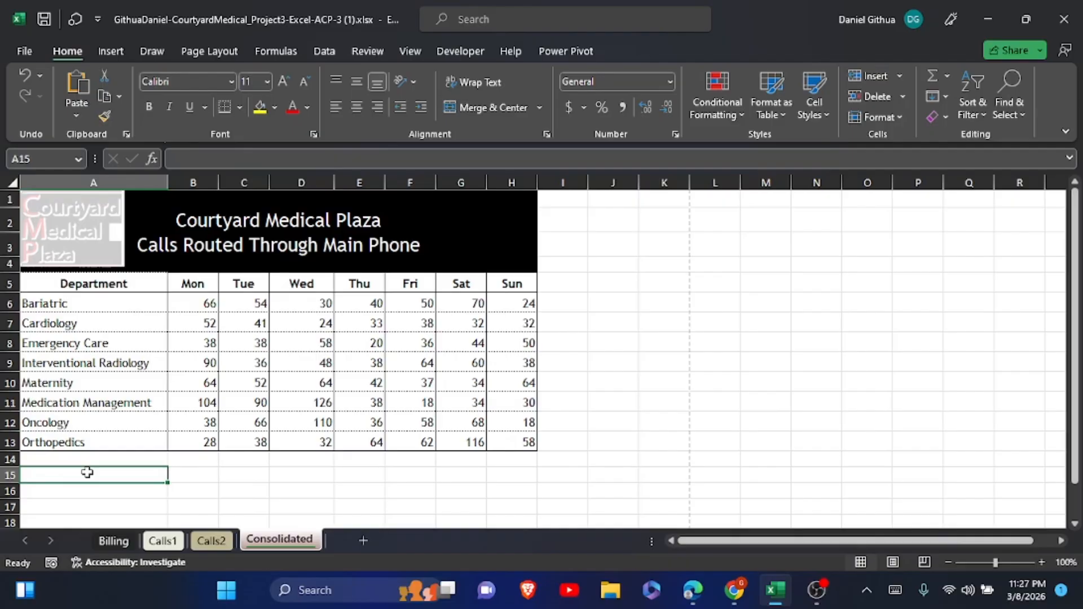
# Read step 14 of the instruction PDF in Chrome, about building a custom template workbook, and return to Excel
pyautogui.click(727, 593)
pyautogui.scroll(-5, 685, 329)
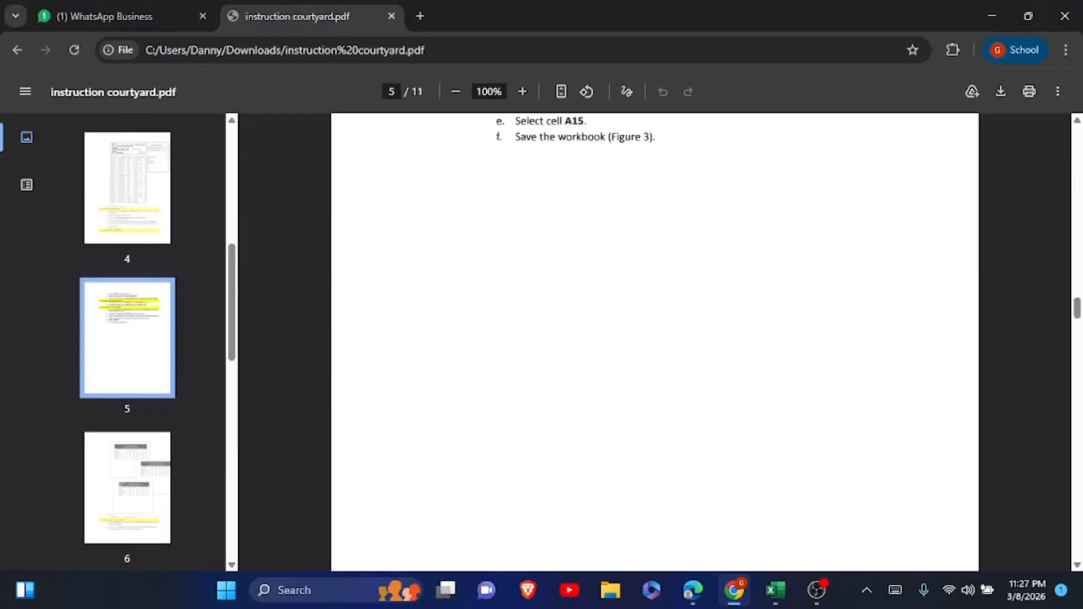
pyautogui.scroll(-15, 654, 339)
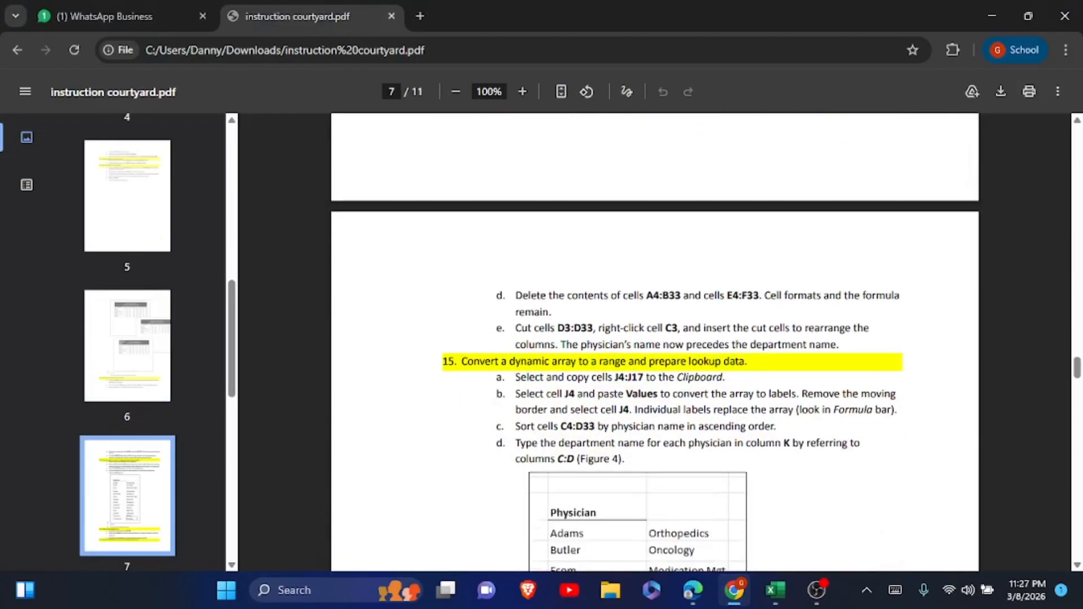
pyautogui.scroll(2, 882, 442)
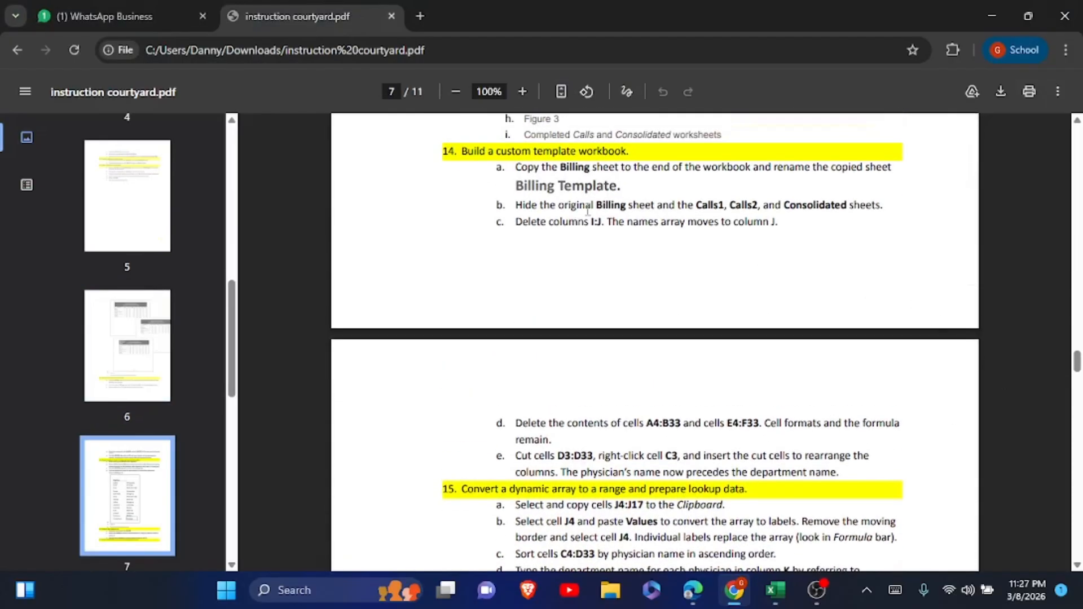
pyautogui.moveTo(515, 185); pyautogui.dragTo(618, 188)
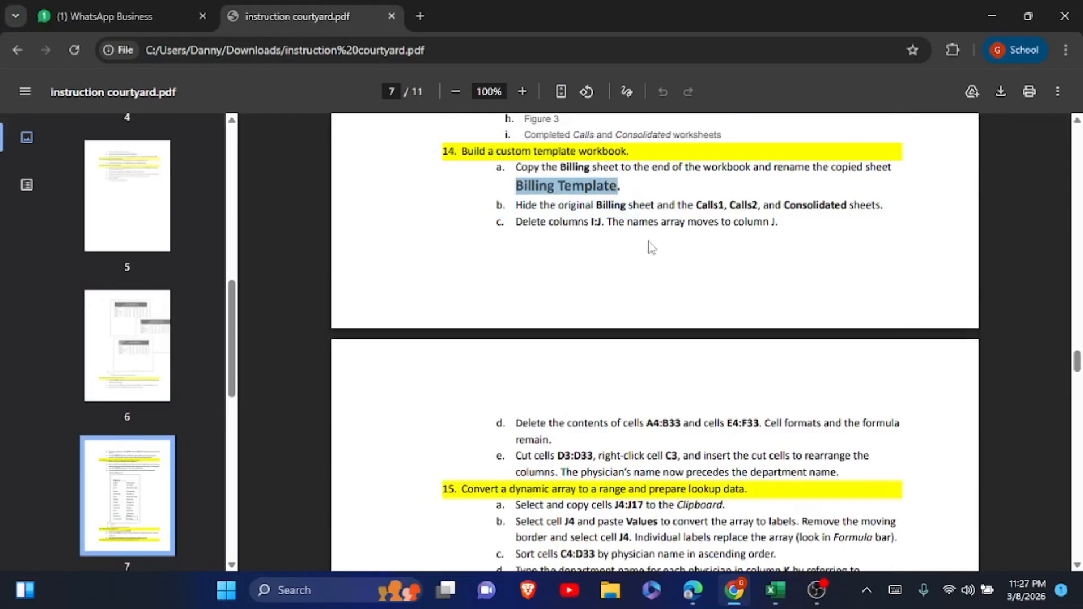
pyautogui.click(788, 600)
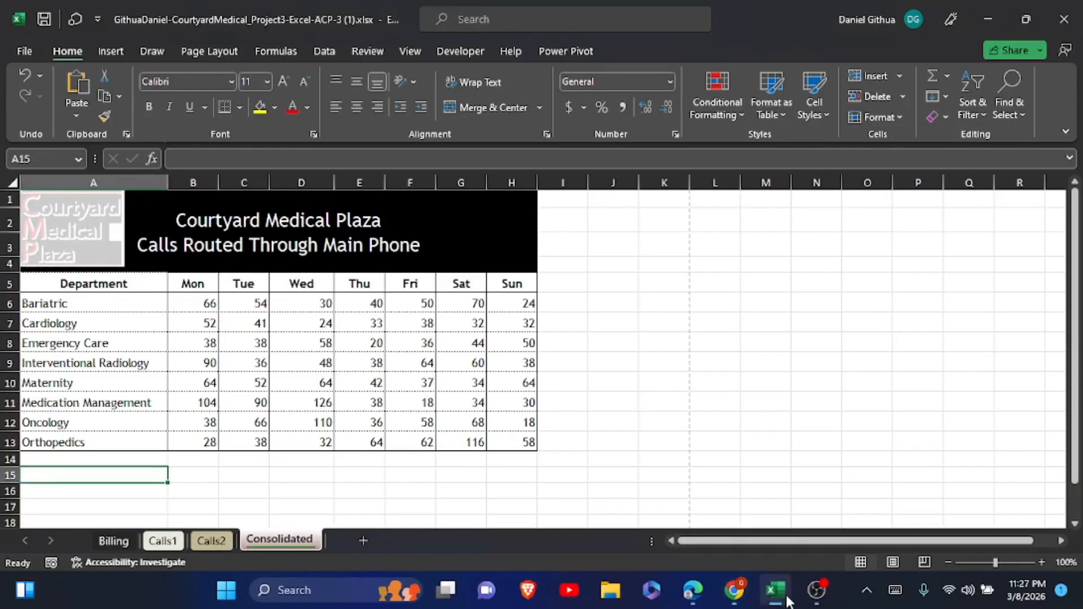
# Copy the Billing sheet to the end of the workbook and rename the copy Billing Template
pyautogui.click(124, 539)
pyautogui.rightClick(125, 541)
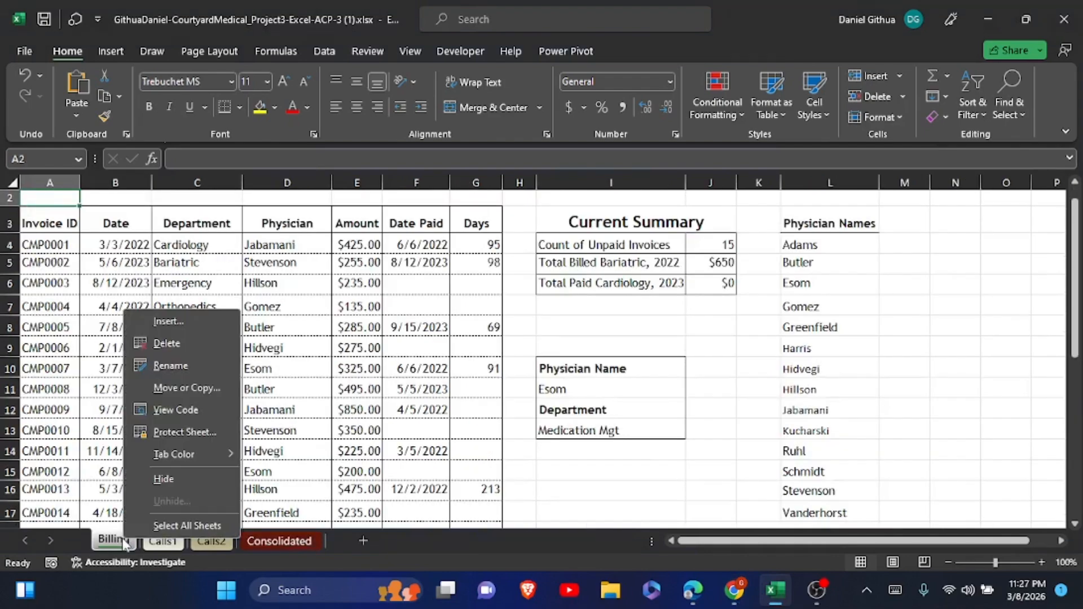
pyautogui.click(175, 391)
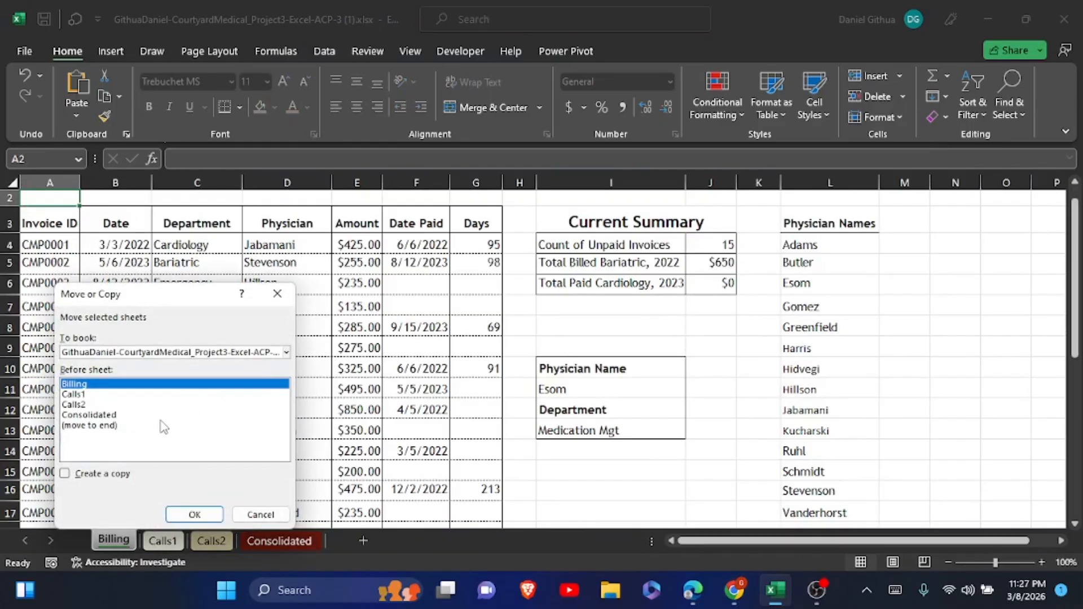
pyautogui.click(64, 474)
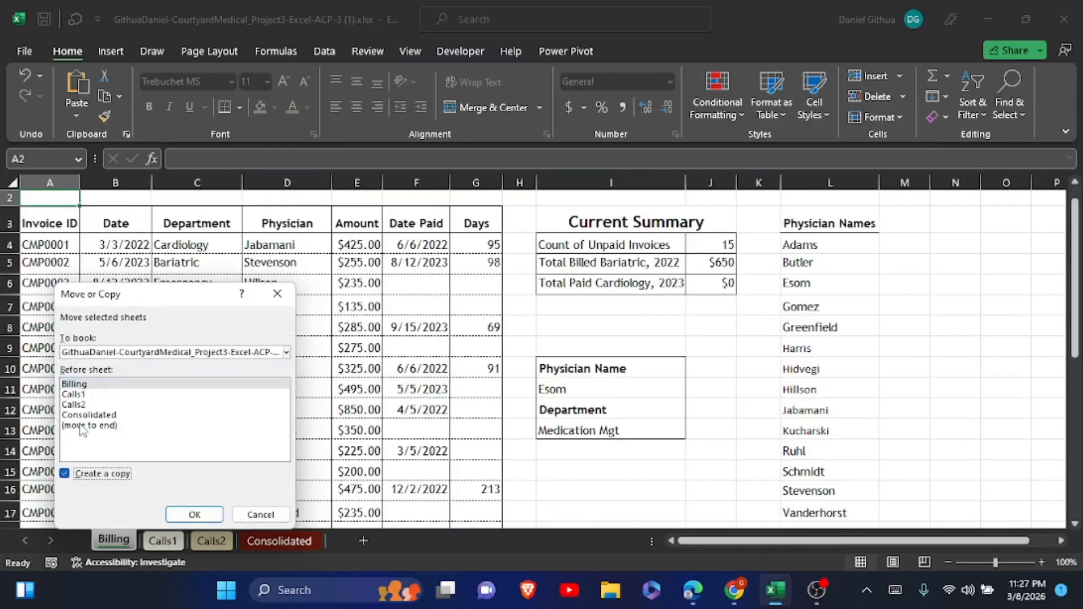
pyautogui.click(83, 427)
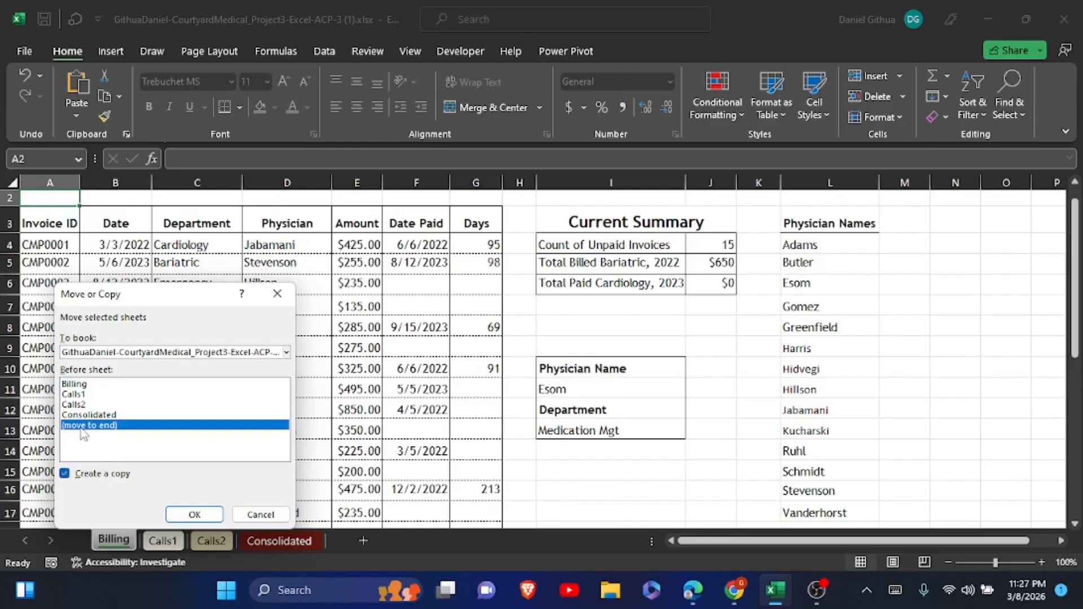
pyautogui.click(194, 515)
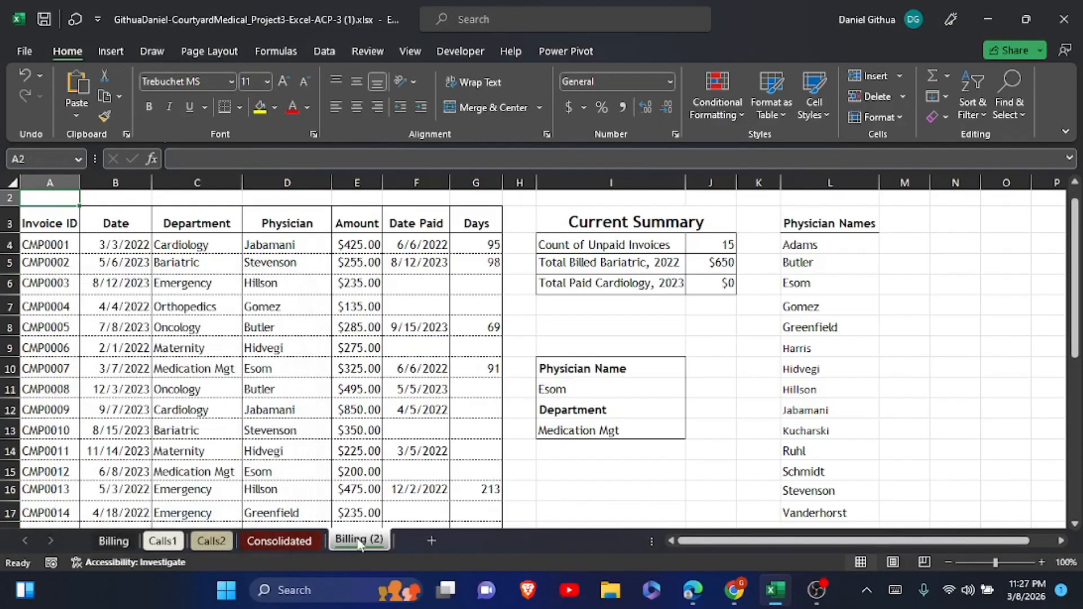
pyautogui.doubleClick(359, 540)
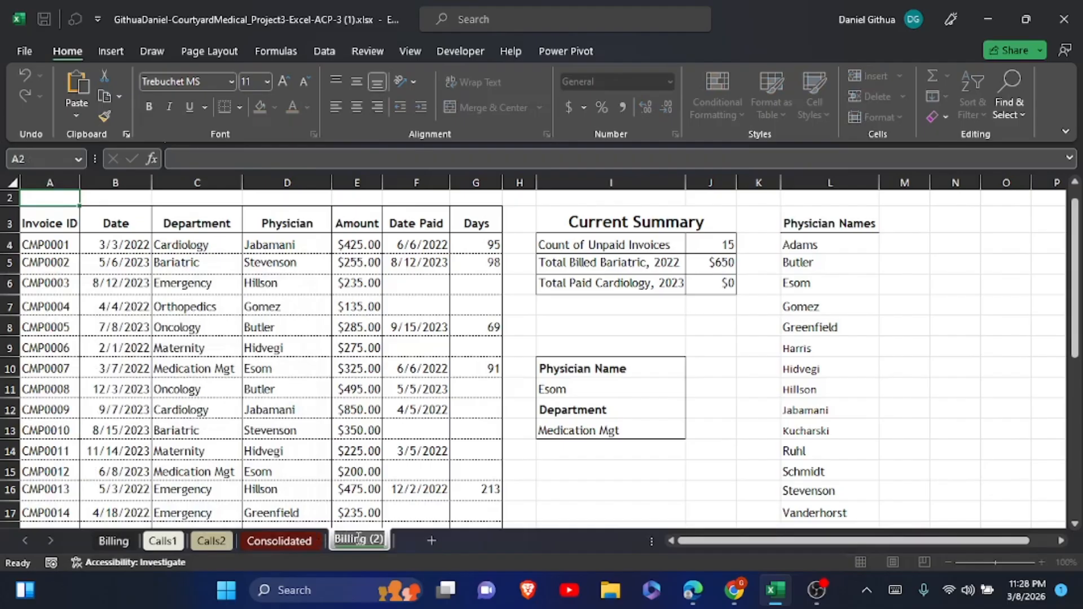
pyautogui.write('Billing Template')
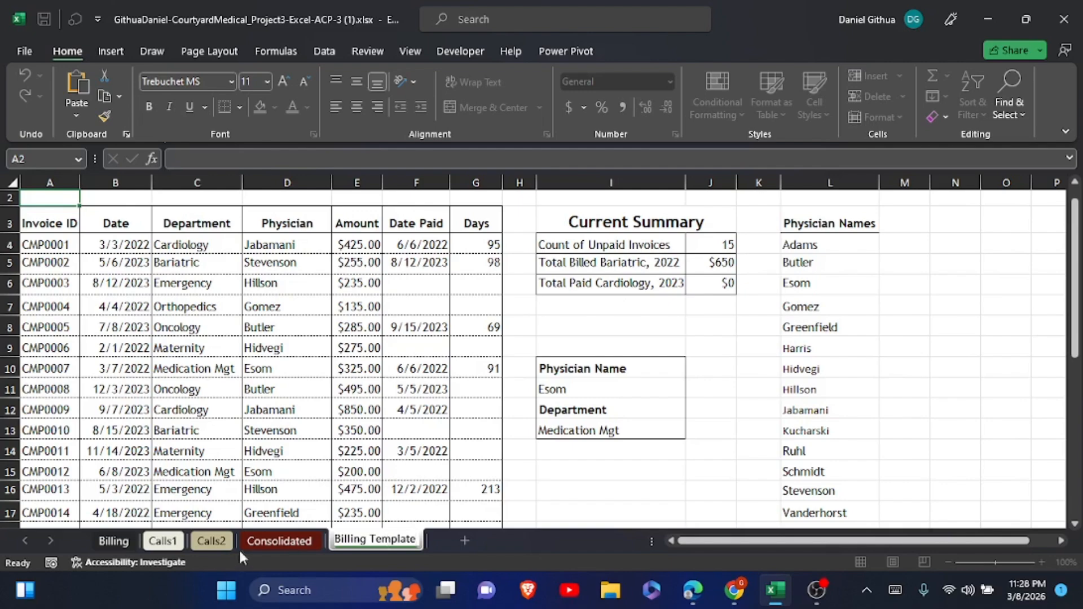
# Group the Billing, Calls1, Calls2 and Consolidated sheets and hide them
pyautogui.click(112, 547)
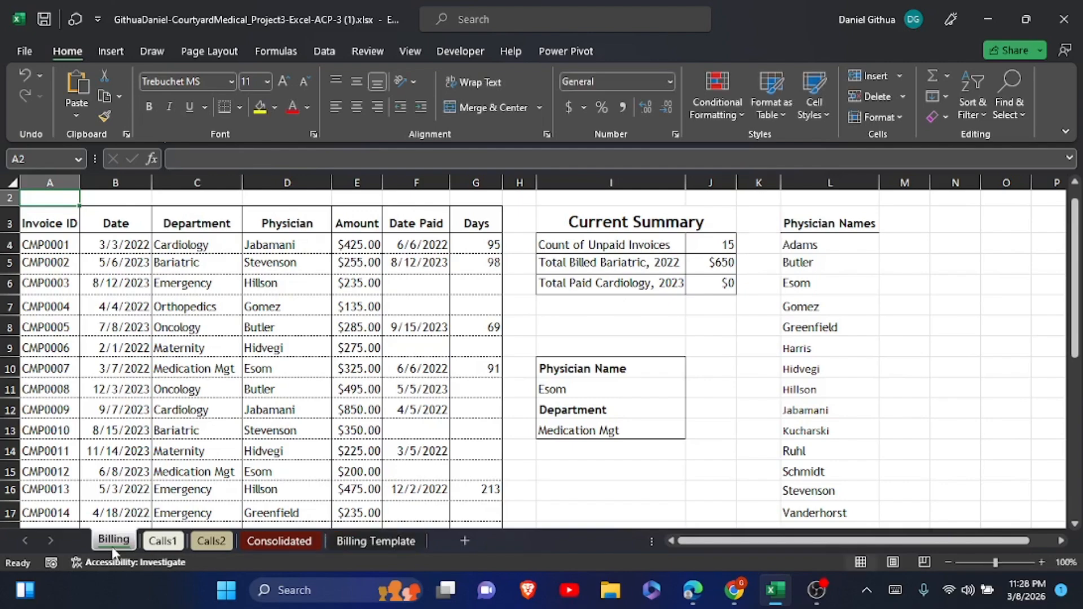
pyautogui.keyDown('ctrl'); pyautogui.click(162, 542); pyautogui.keyUp('ctrl')
pyautogui.keyDown('ctrl'); pyautogui.click(219, 543); pyautogui.keyUp('ctrl')
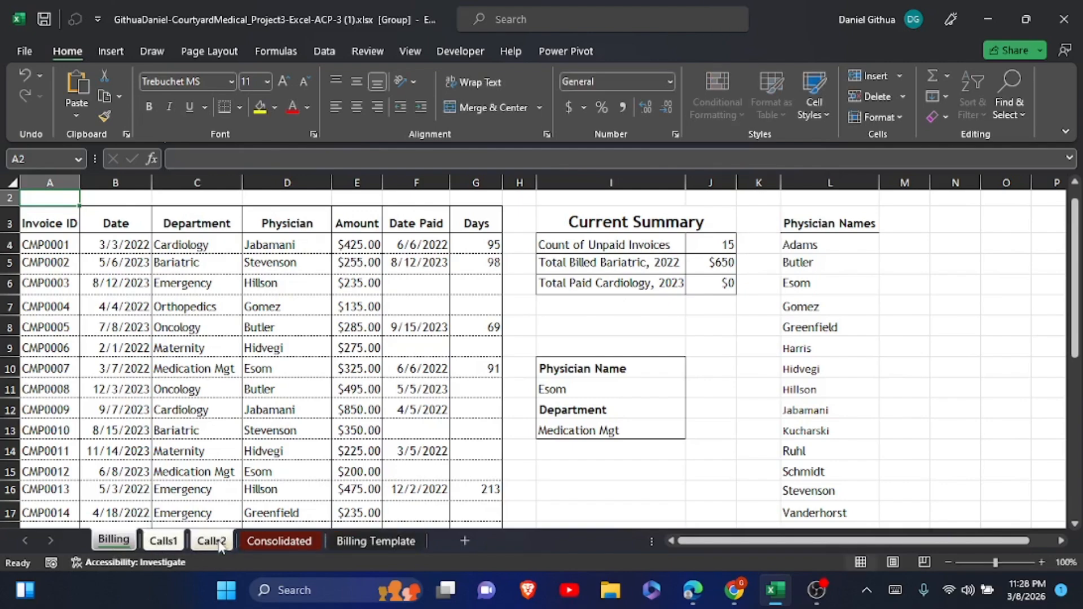
pyautogui.keyDown('ctrl'); pyautogui.click(267, 545); pyautogui.keyUp('ctrl')
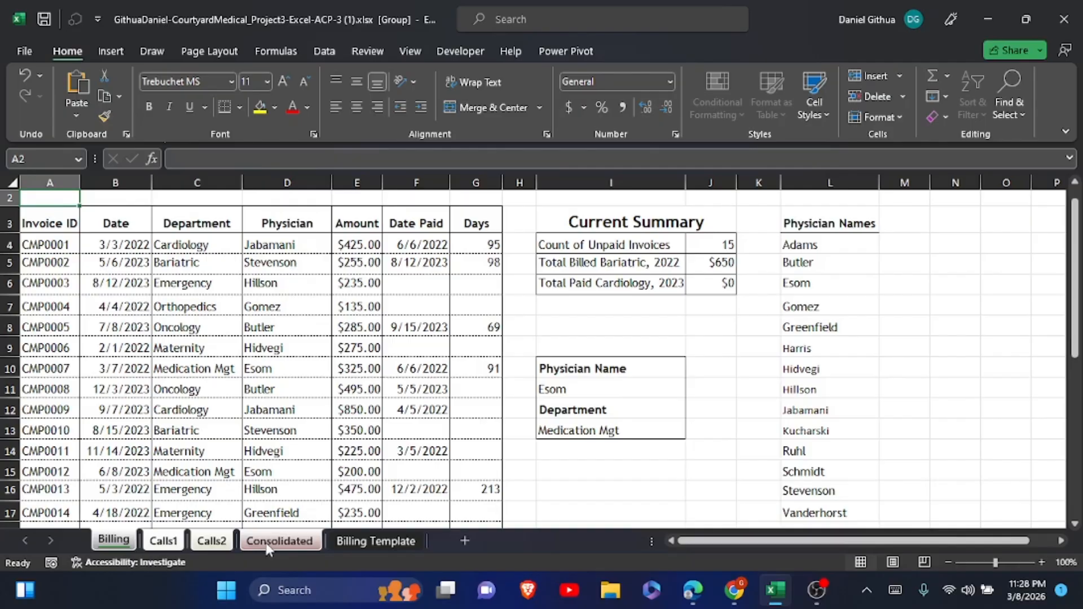
pyautogui.rightClick(268, 545)
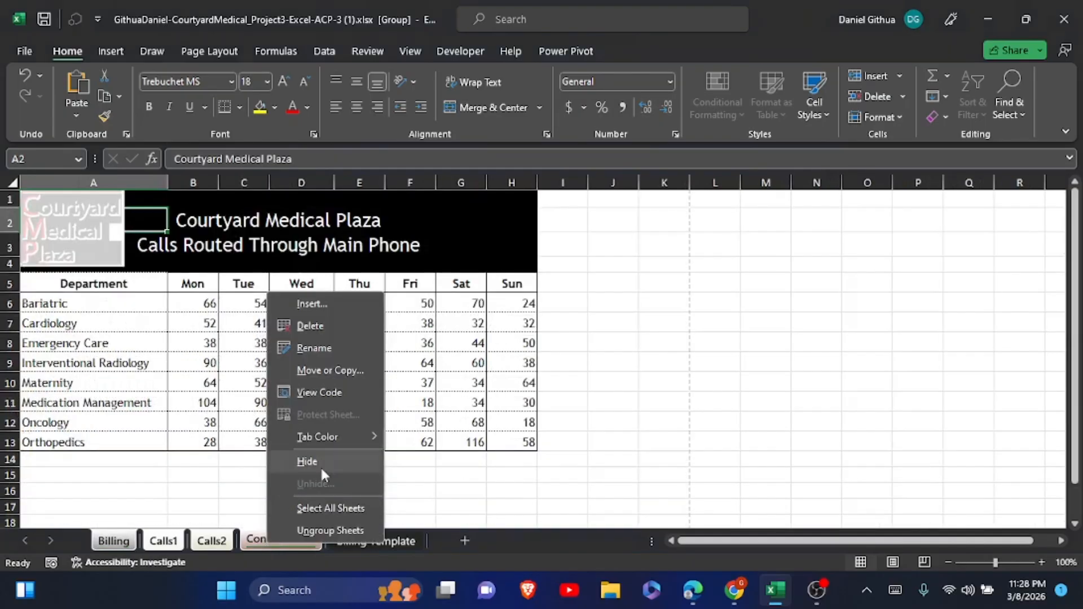
pyautogui.click(320, 464)
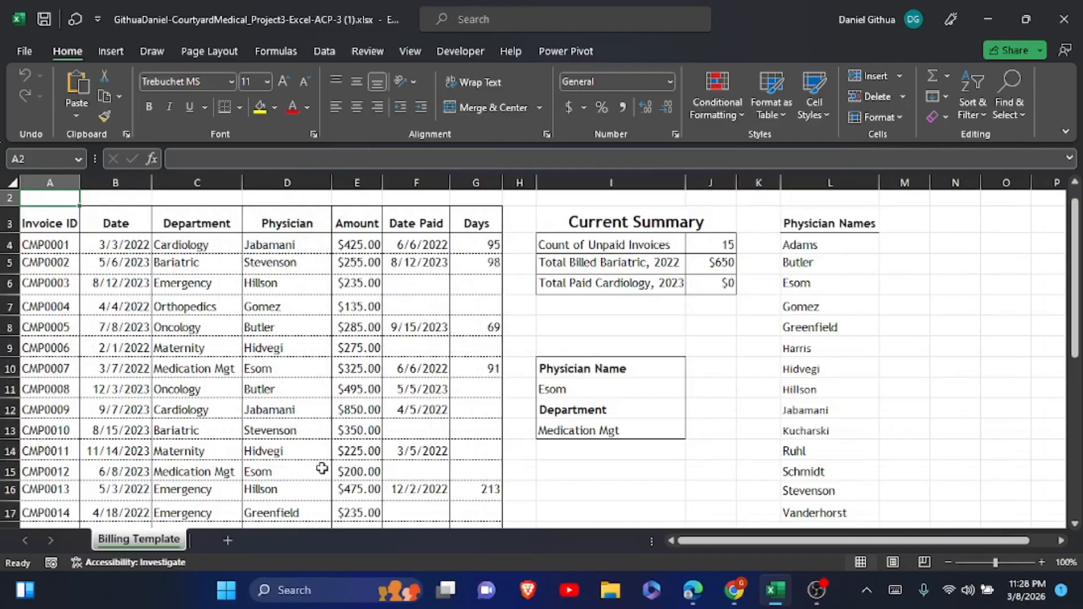
# Delete columns I:J from the Billing Template sheet
pyautogui.click(593, 170)
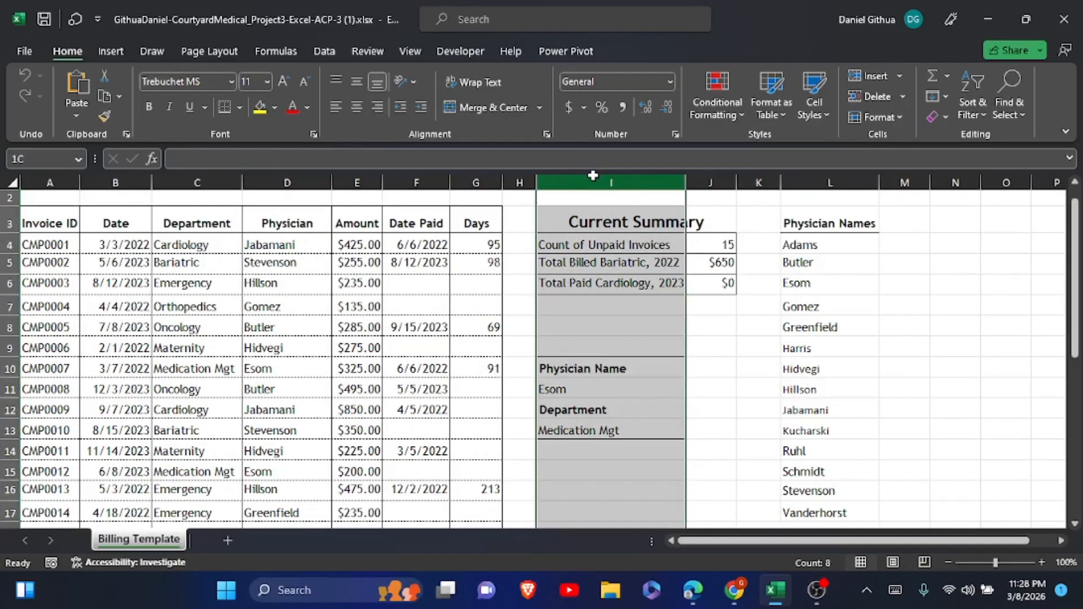
pyautogui.moveTo(674, 171); pyautogui.dragTo(706, 175)
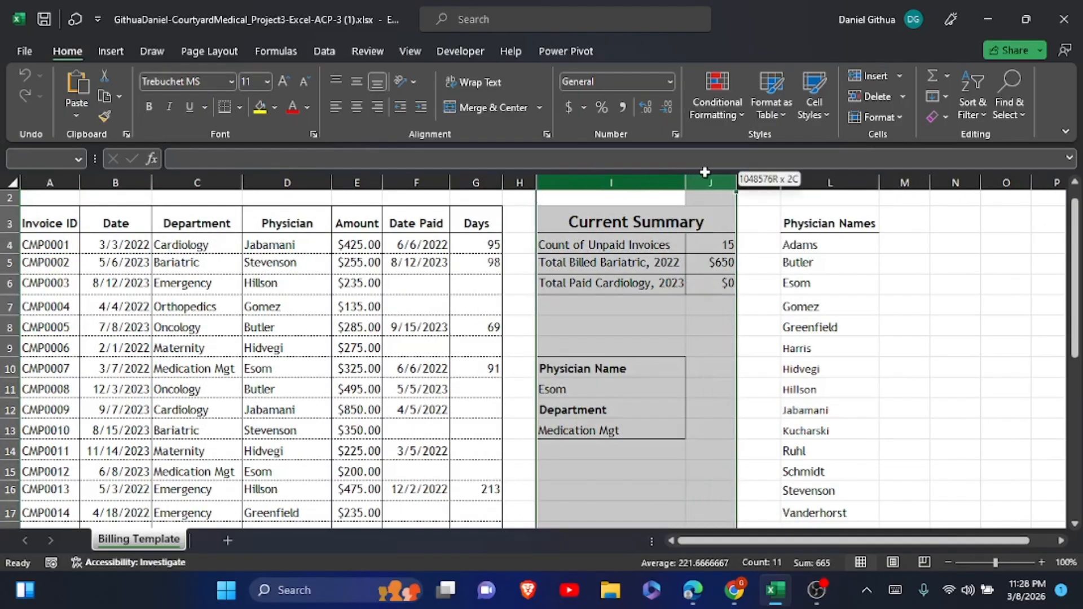
pyautogui.click(869, 100)
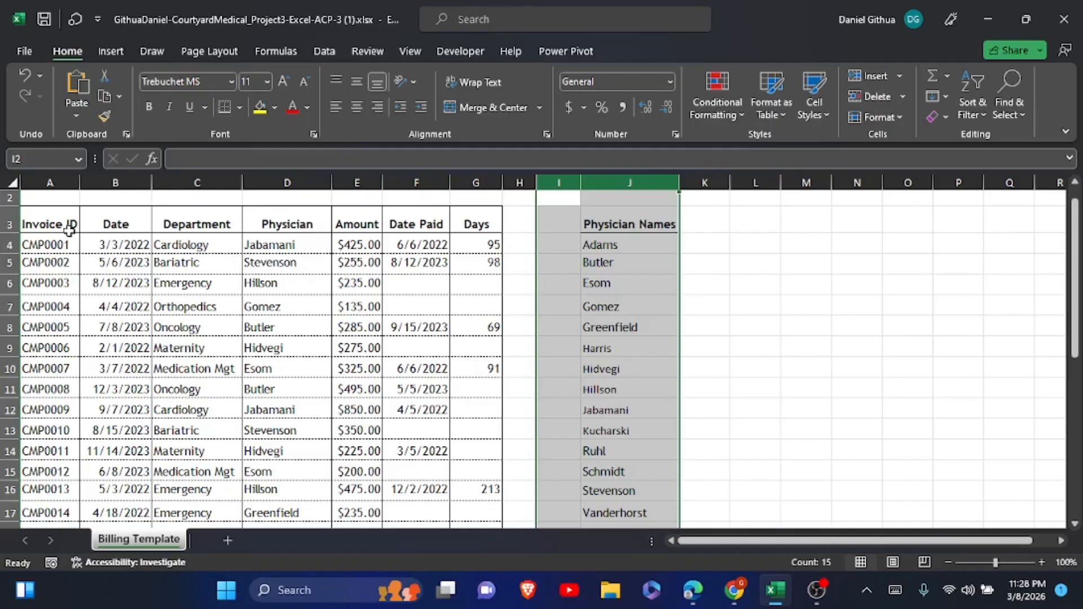
# Clear only the contents of cells A4:B33 and E4:F33 on the Billing Template sheet
pyautogui.click(65, 245)
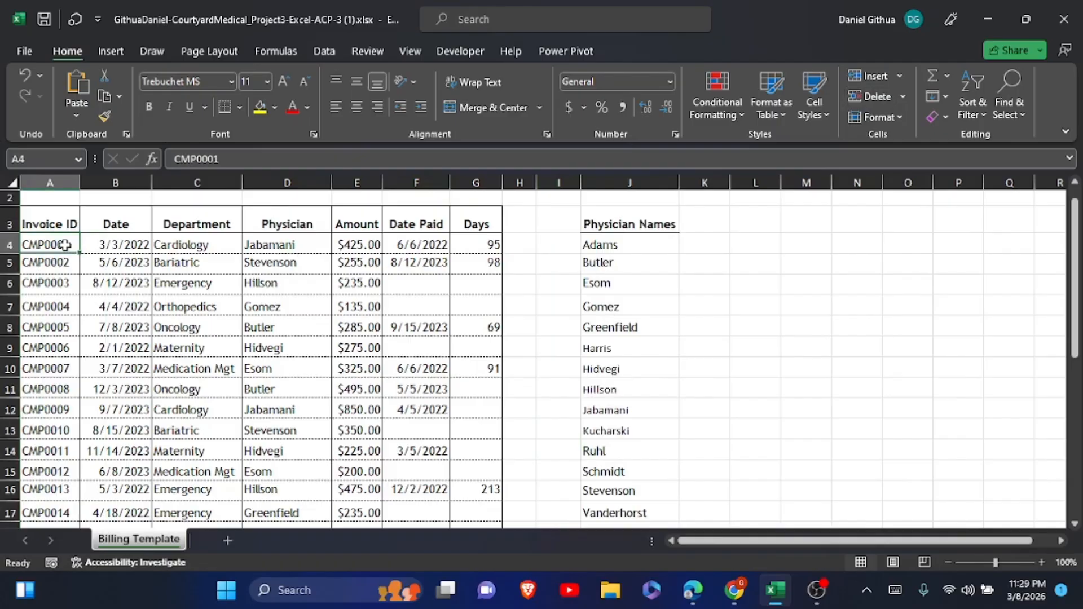
pyautogui.moveTo(65, 245); pyautogui.dragTo(101, 484)
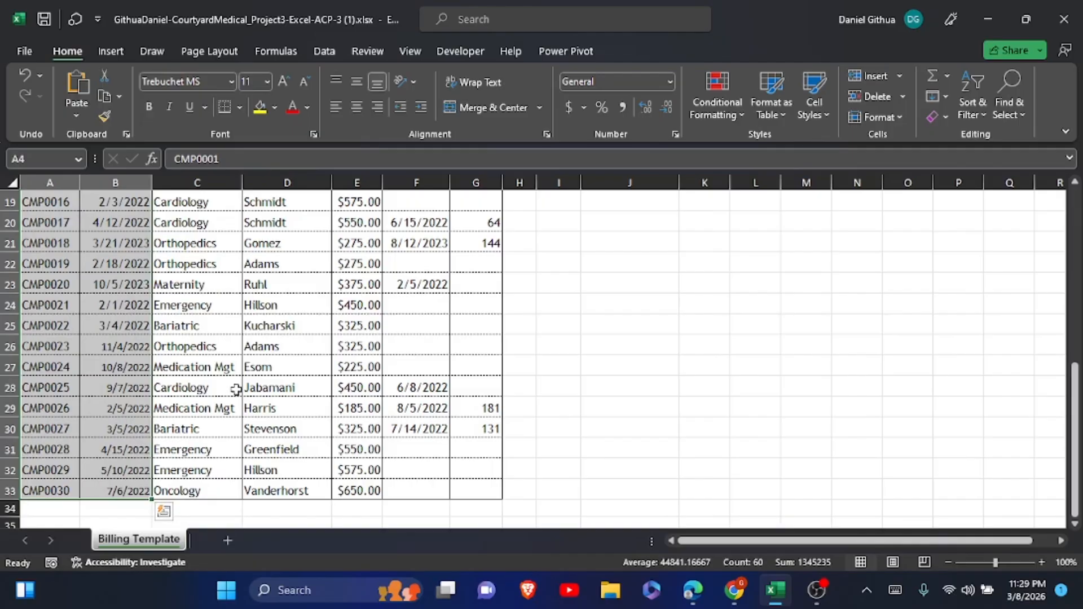
pyautogui.moveTo(425, 494); pyautogui.dragTo(369, 397)
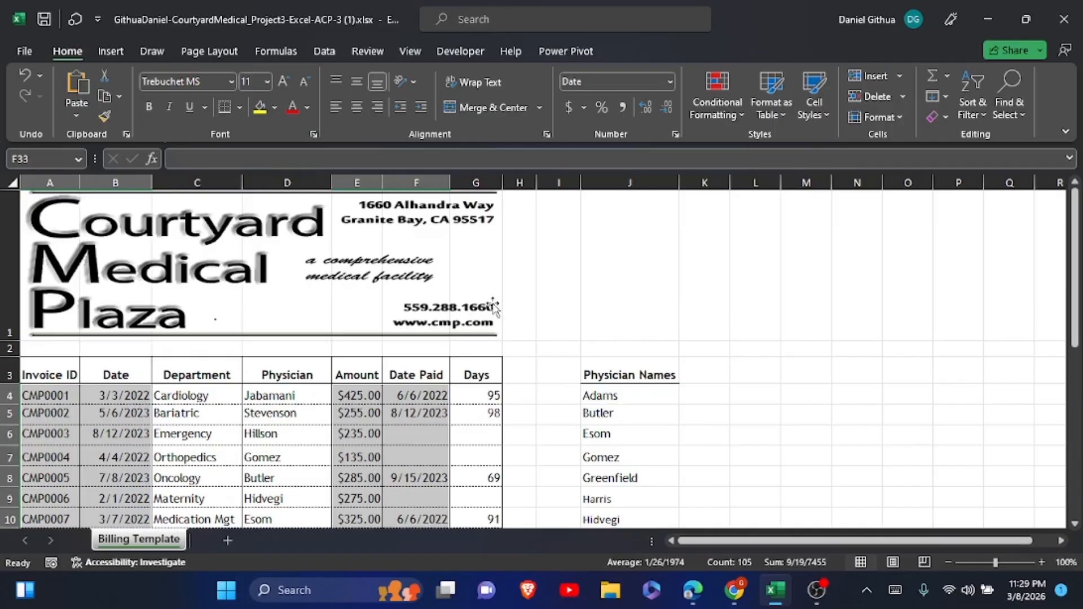
pyautogui.click(947, 118)
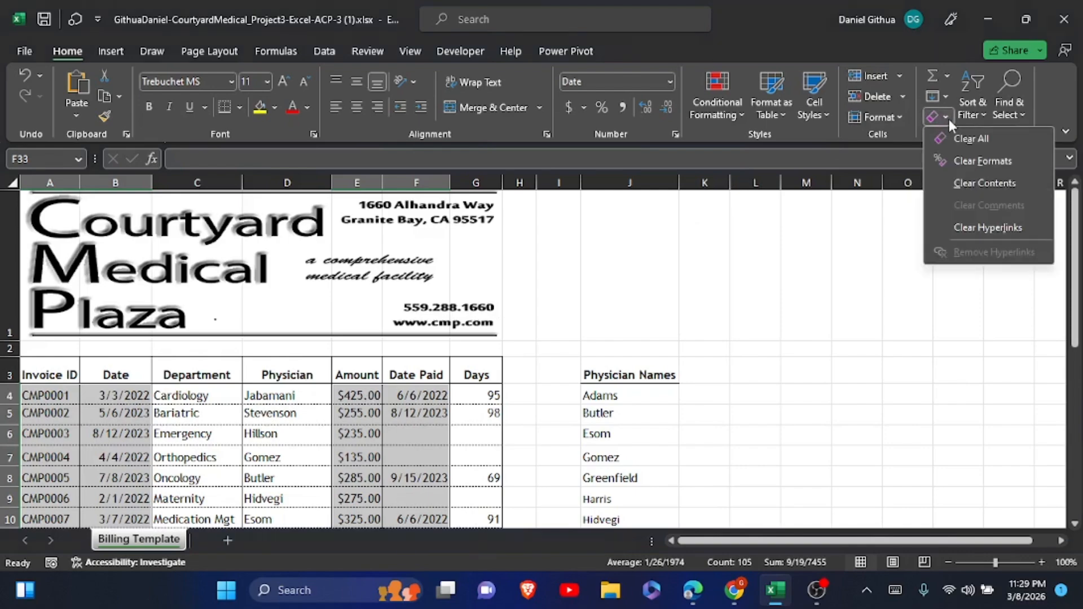
pyautogui.click(967, 184)
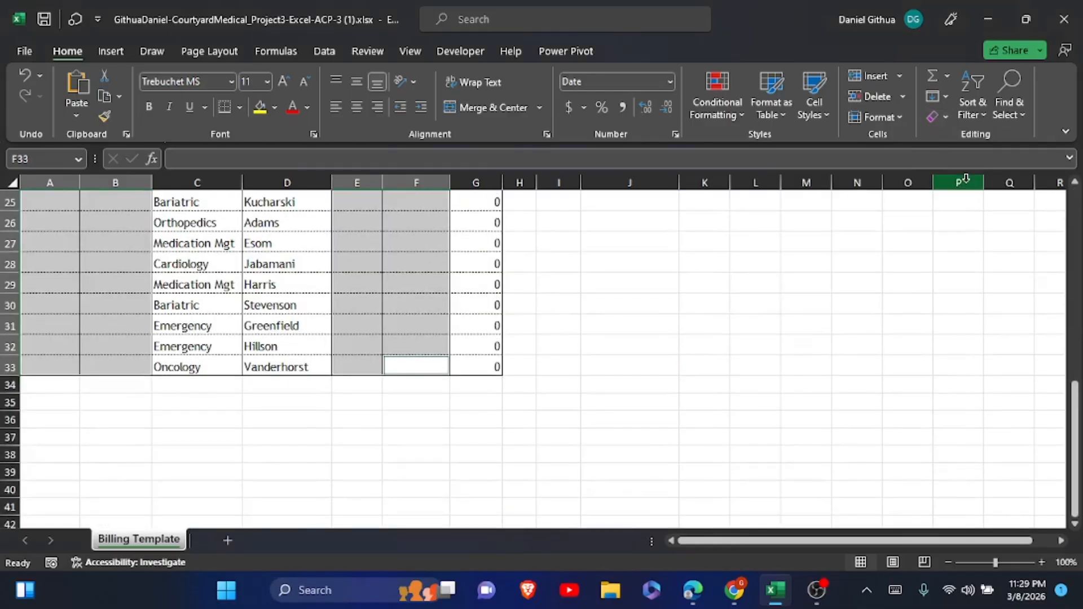
# Select the Physician header cell D3 on the Billing Template sheet
pyautogui.scroll(8, 967, 179)
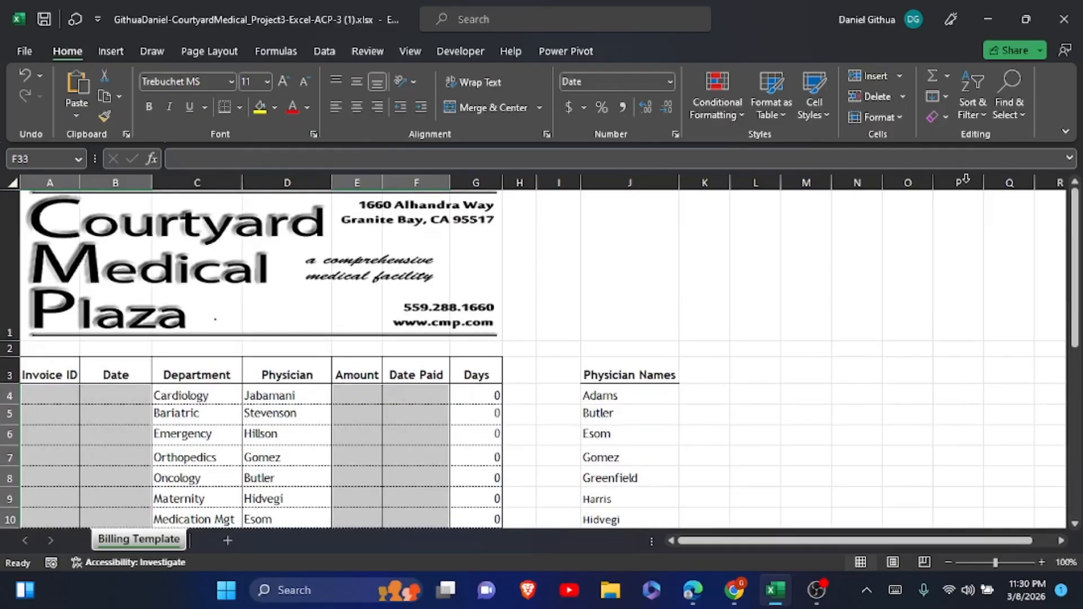
pyautogui.click(283, 180)
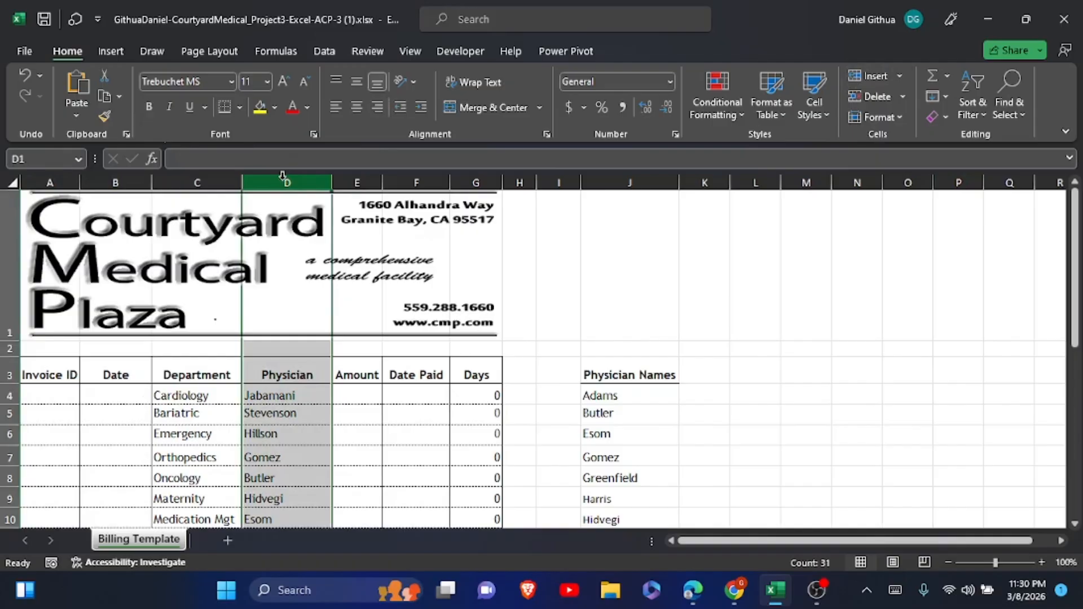
pyautogui.click(303, 377)
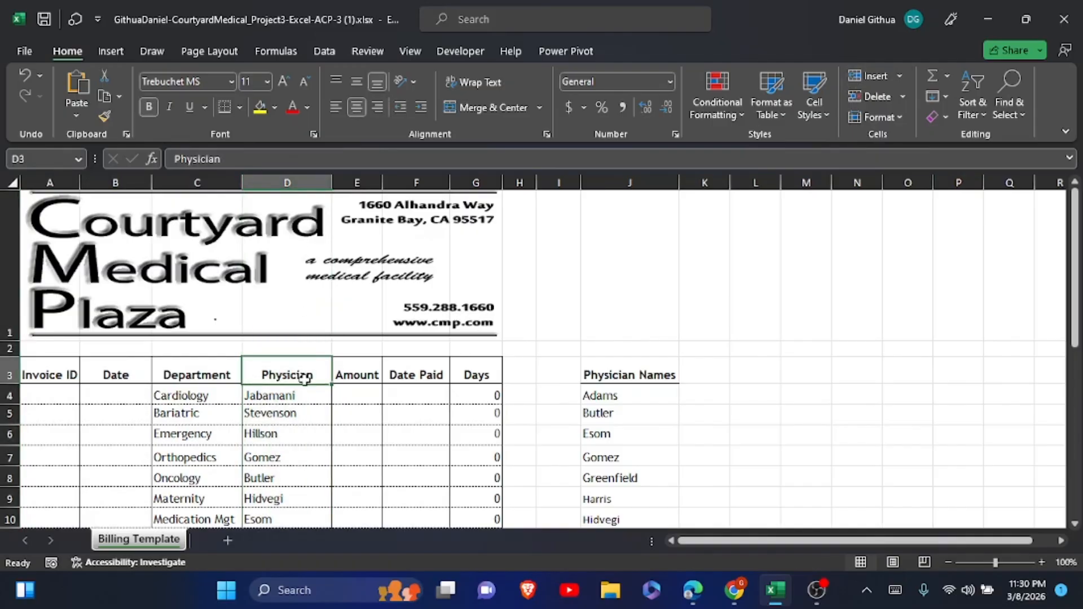
# Cut the Physician column D3:D33 and insert the cut cells at C3 so it precedes the Department column
pyautogui.moveTo(303, 377); pyautogui.dragTo(286, 472)
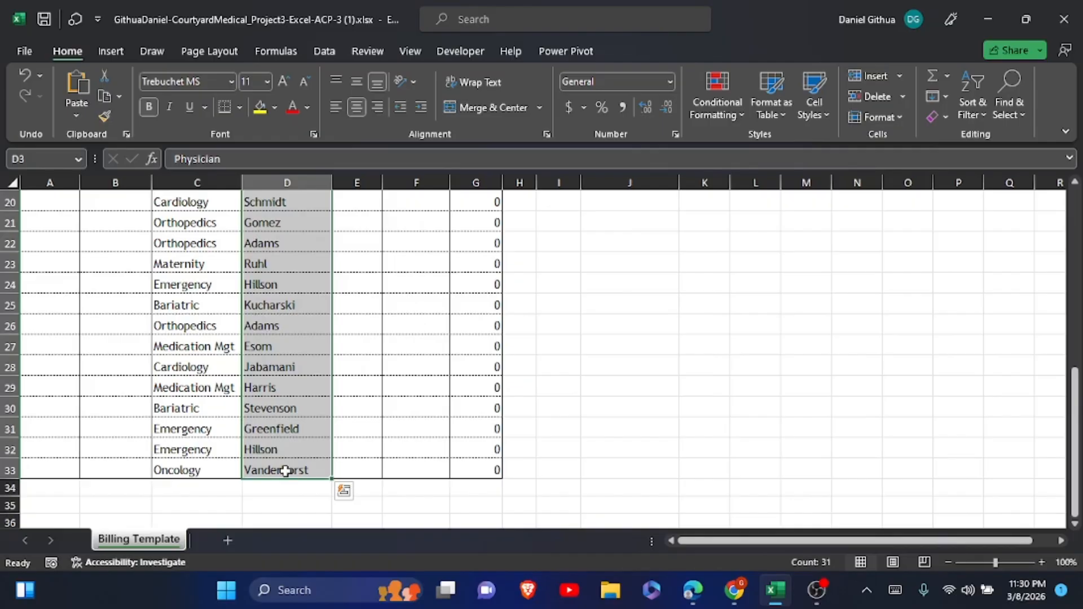
pyautogui.hotkey('ctrl', 'c')
pyautogui.scroll(7, 285, 472)
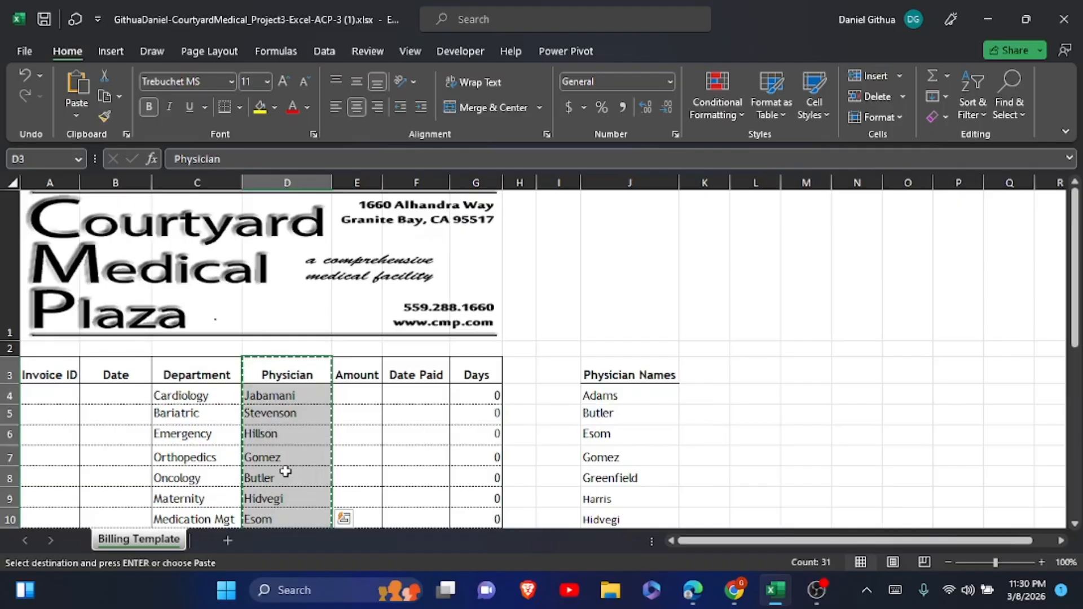
pyautogui.click(202, 376)
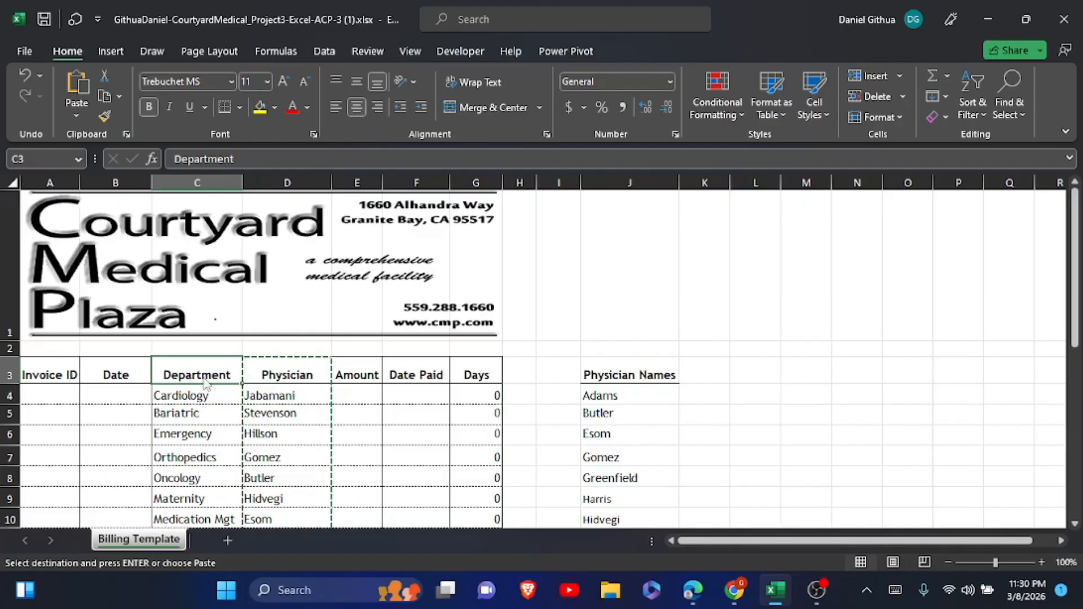
pyautogui.rightClick(204, 381)
pyautogui.moveTo(250, 397)
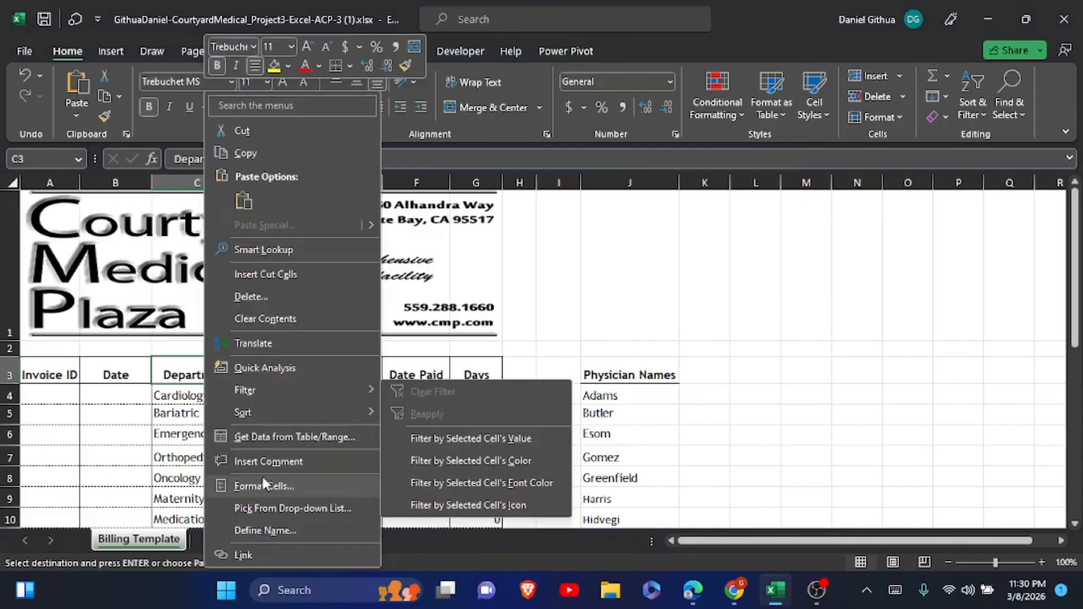
pyautogui.click(273, 275)
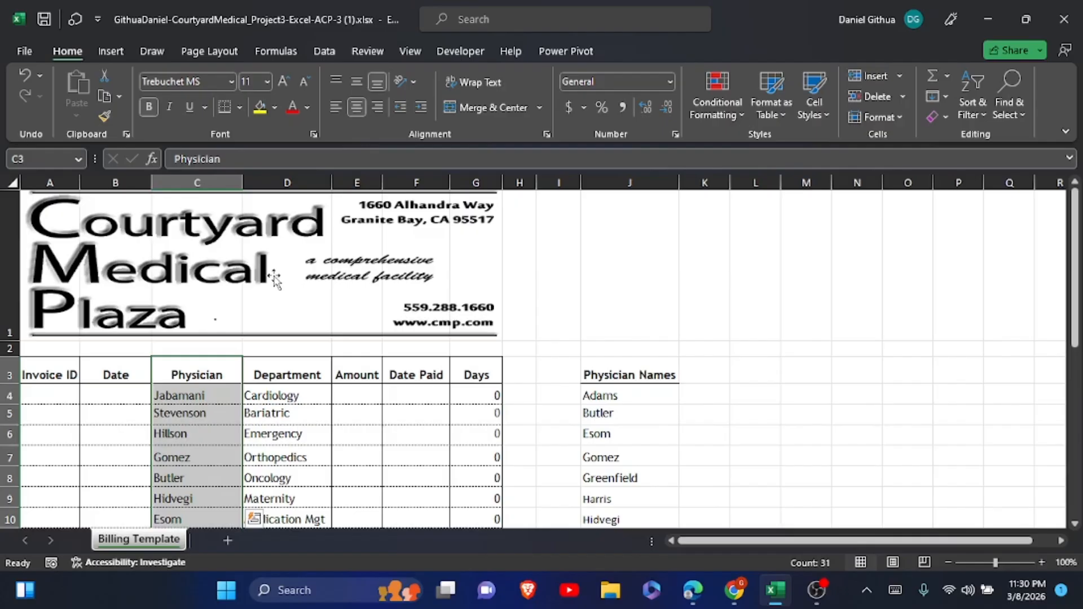
# Check step 15 of the PDF instructions in the browser, and copy the physician names in J4:J17 of the workbook
pyautogui.hotkey('alt', 'Tab')
pyautogui.scroll(-4, 340, 126)
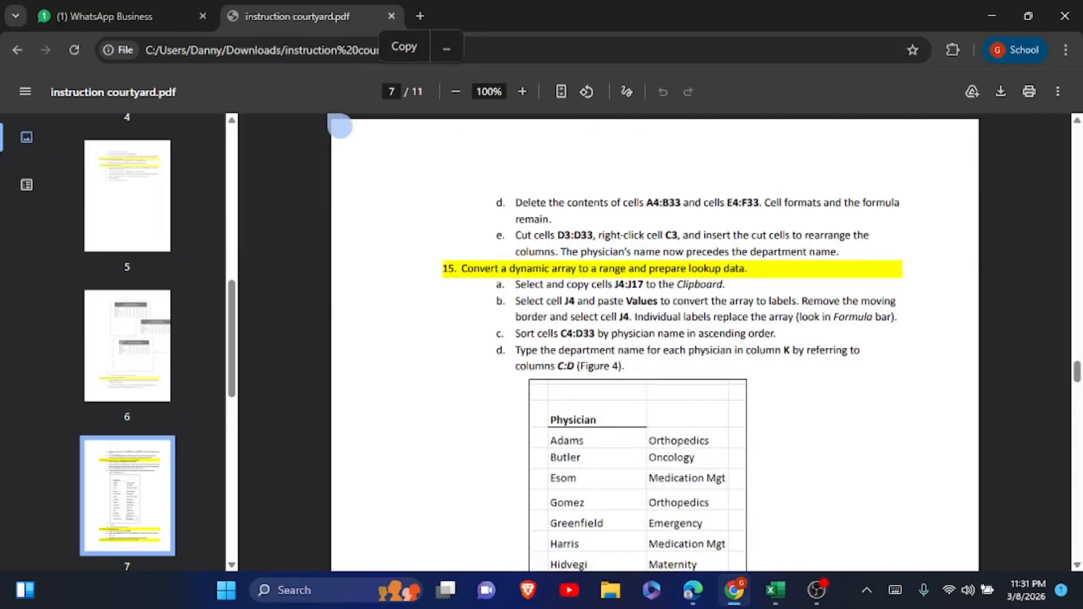
pyautogui.hotkey('alt', 'Tab')
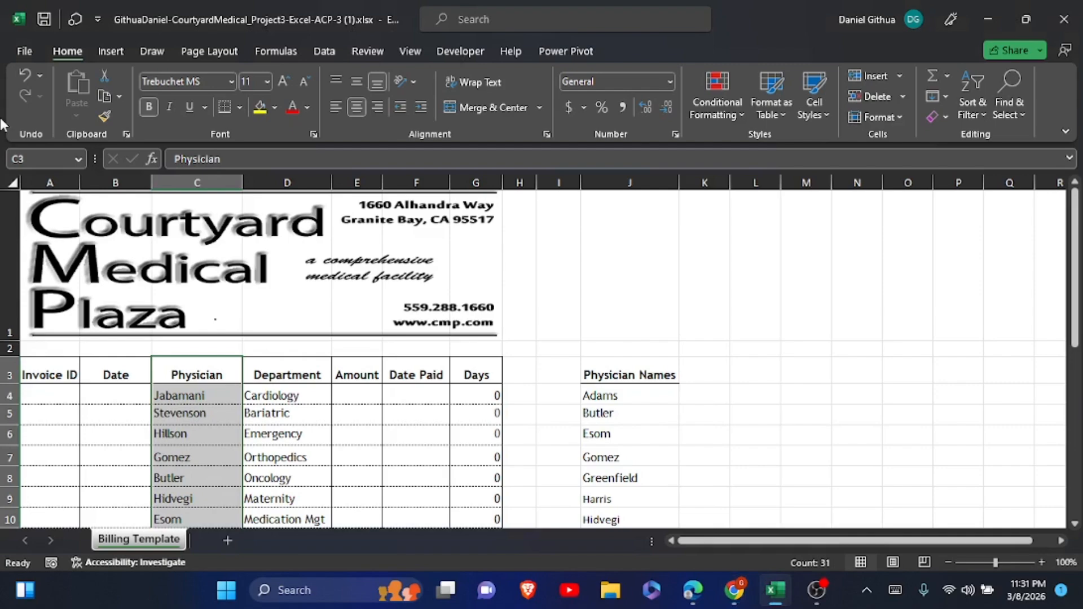
pyautogui.click(632, 415)
pyautogui.click(642, 395)
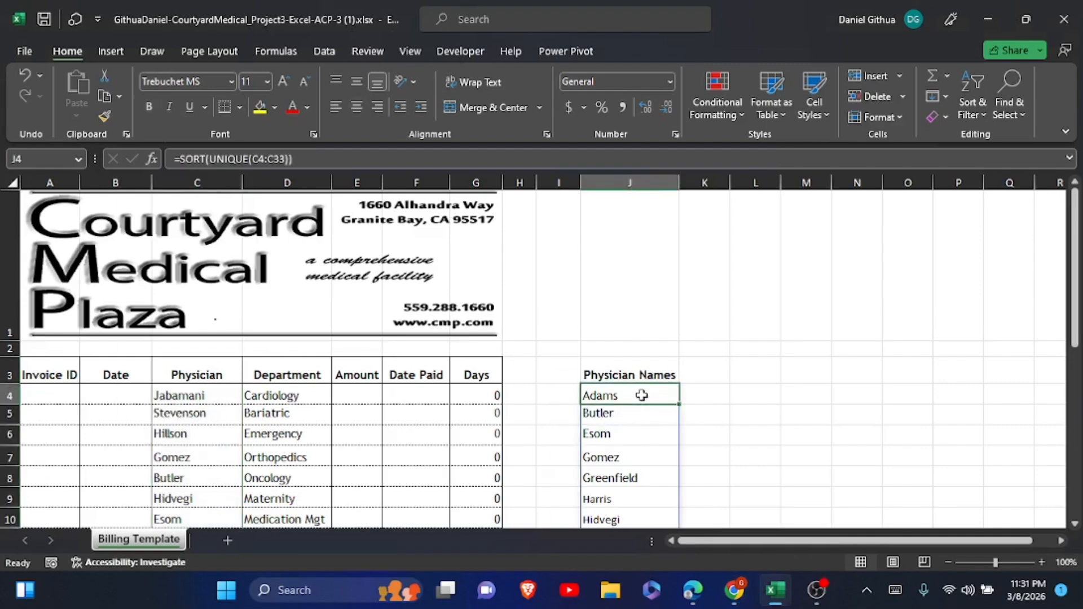
pyautogui.moveTo(642, 395); pyautogui.dragTo(647, 493)
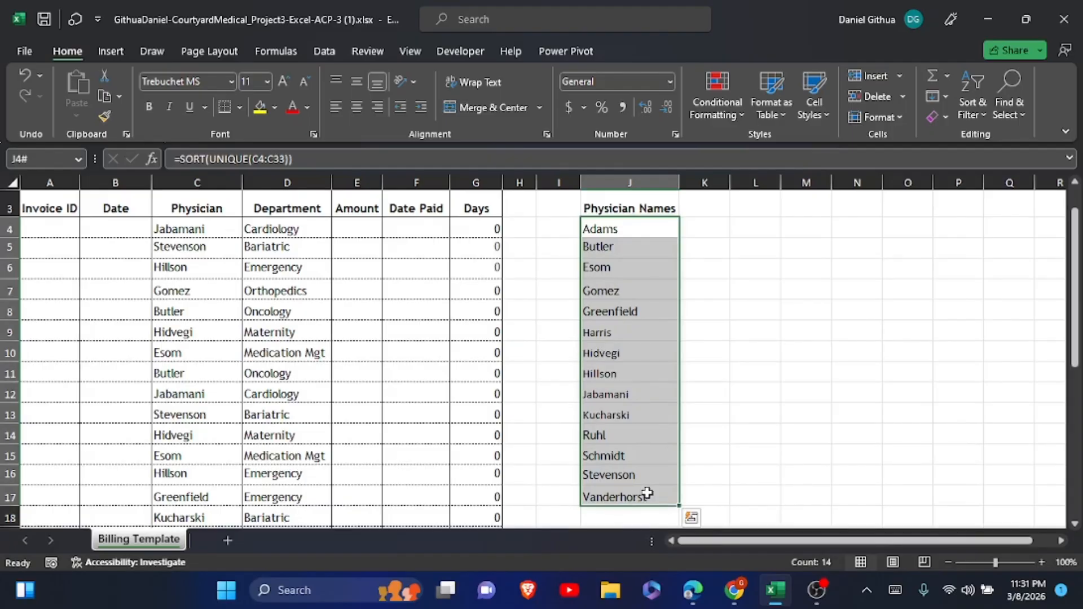
pyautogui.hotkey('ctrl', 'c')
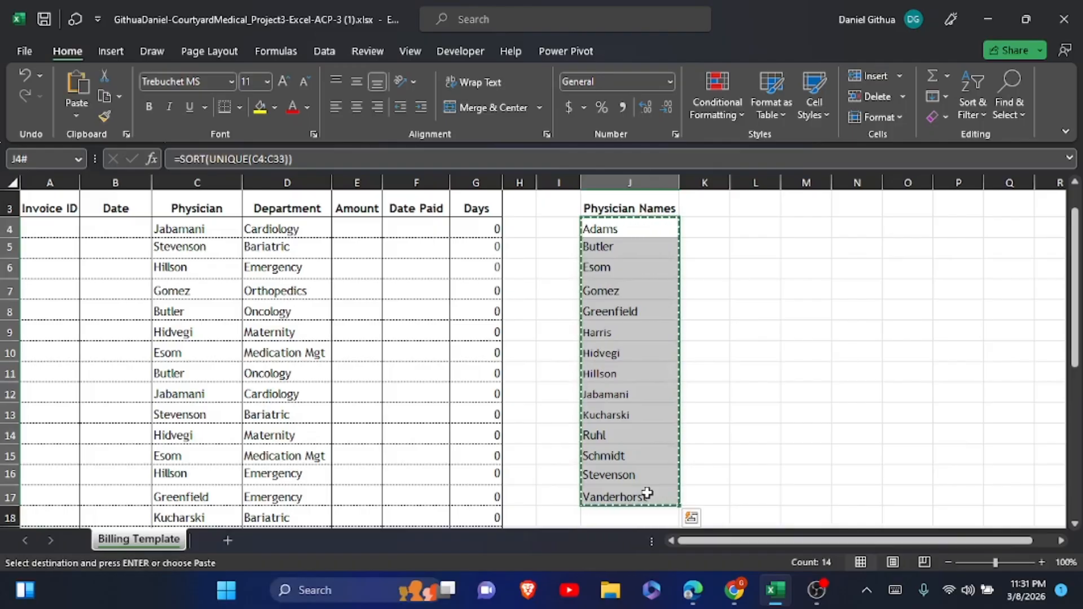
# Paste the copied physician names as values at J4 to replace the dynamic array, and remove the moving border
pyautogui.click(617, 227)
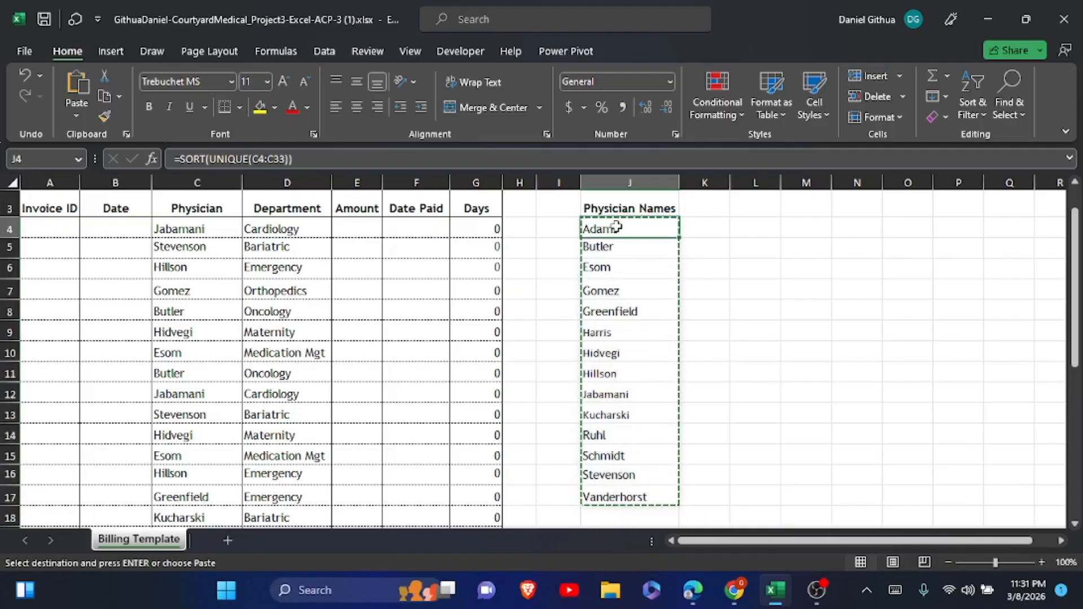
pyautogui.rightClick(619, 231)
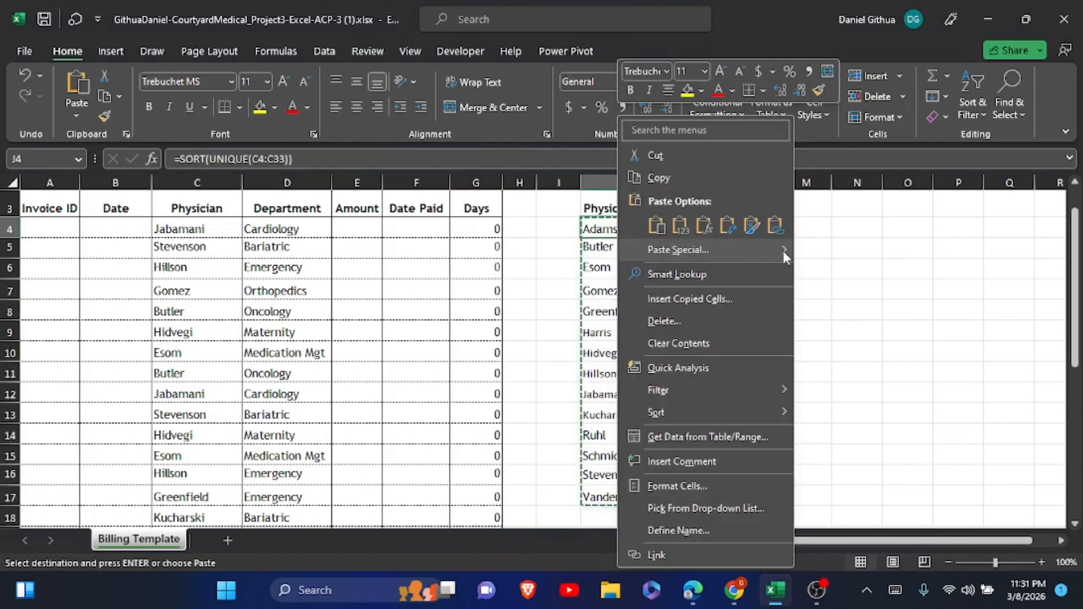
pyautogui.moveTo(783, 251)
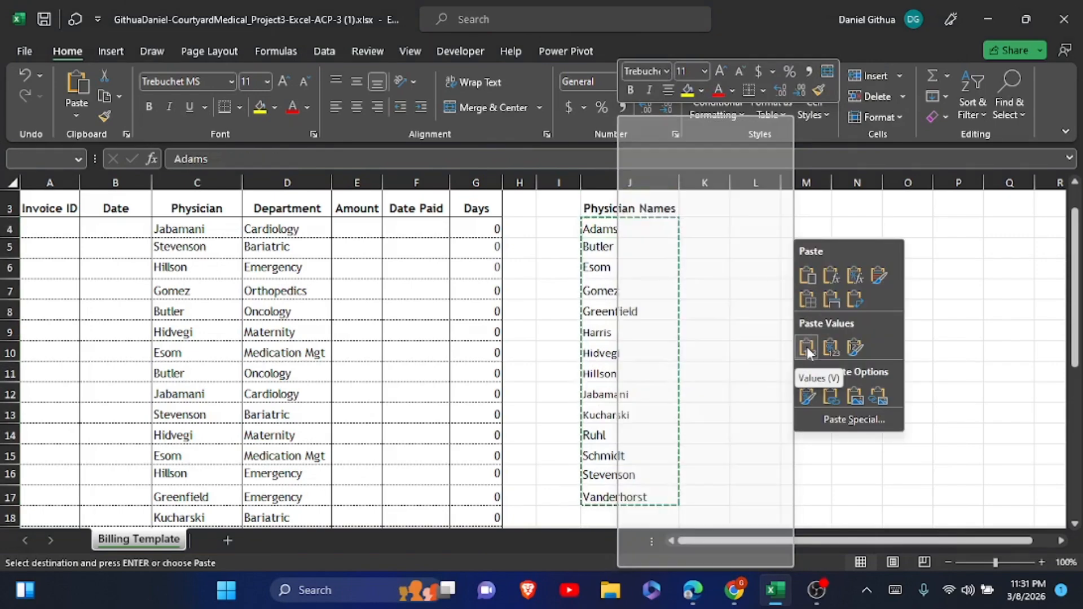
pyautogui.click(807, 347)
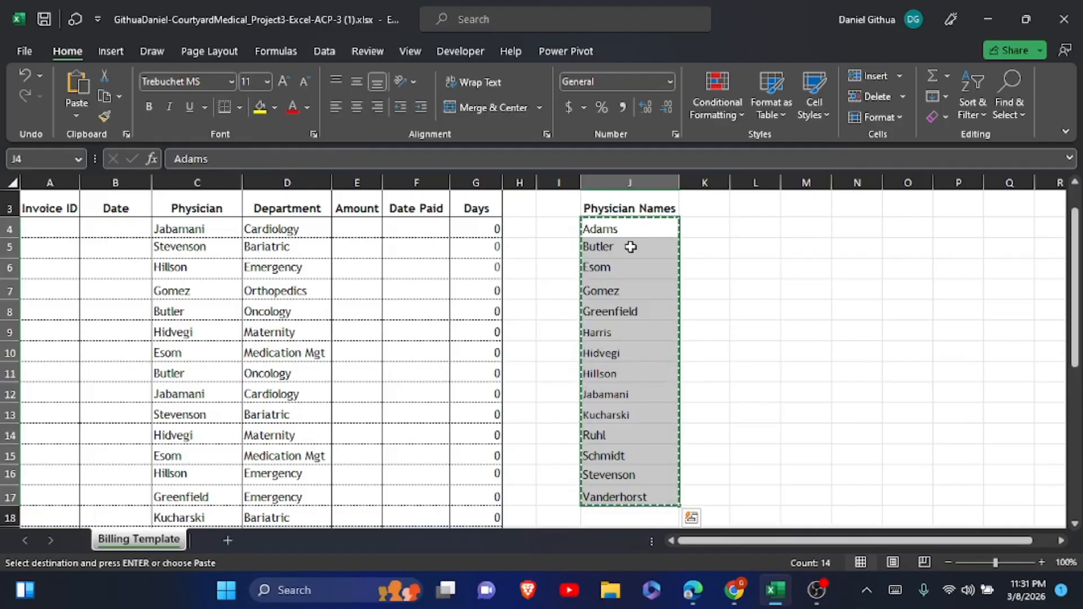
pyautogui.rightClick(617, 234)
pyautogui.click(621, 231)
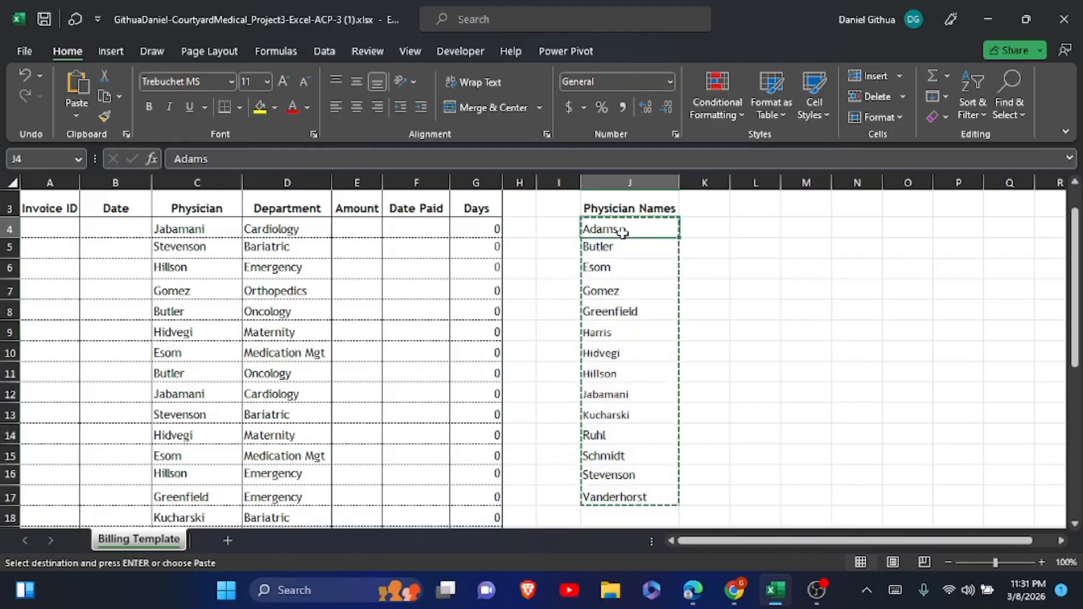
pyautogui.press('Escape')
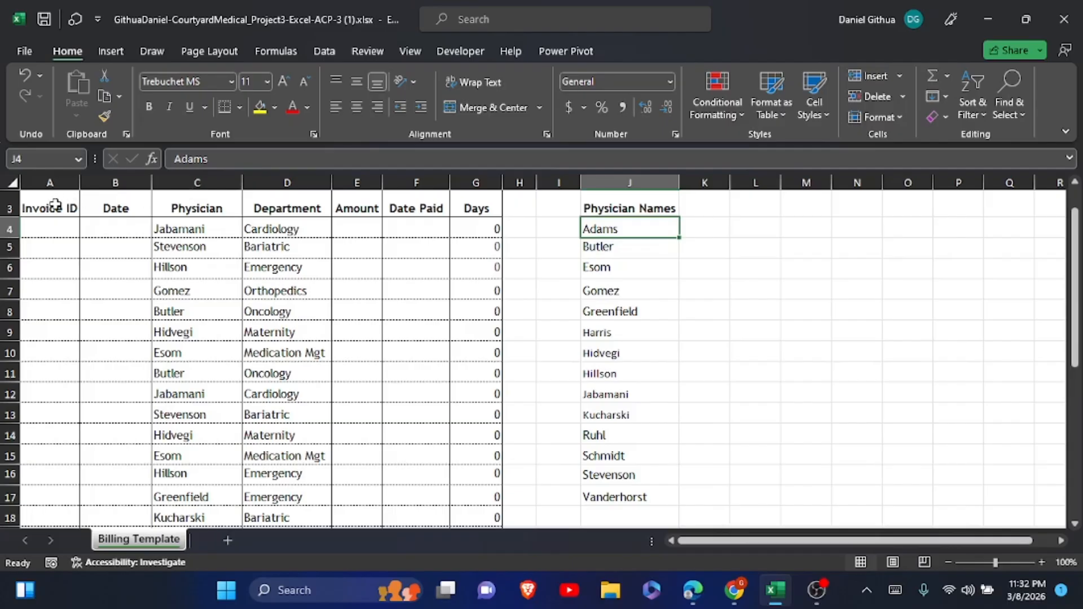
# Sort the billing table A3:G33 by Physician on cell values from A to Z, with headers
pyautogui.scroll(3, 55, 206)
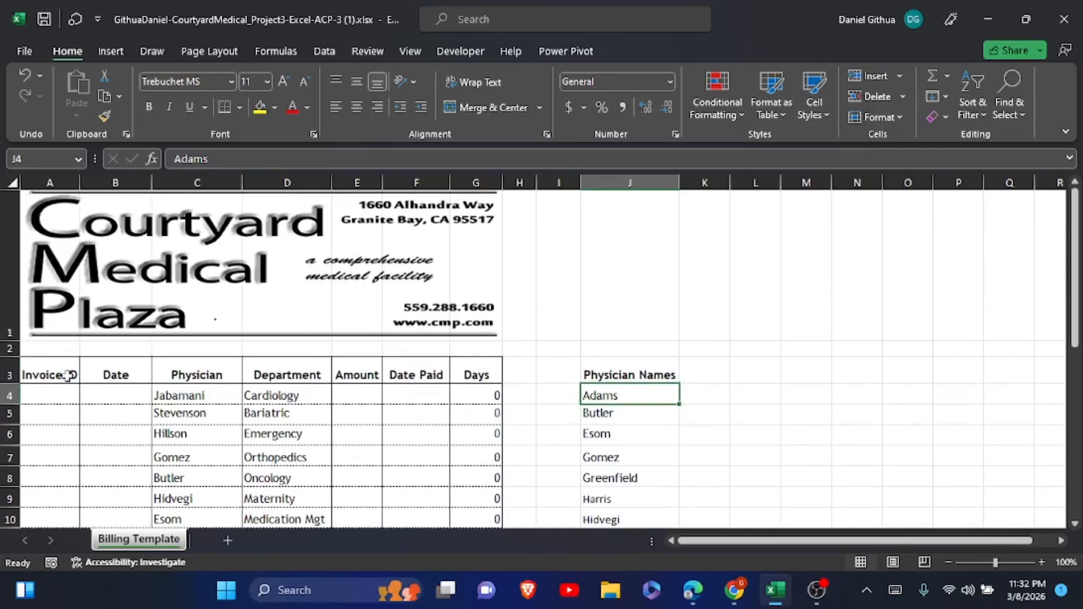
pyautogui.moveTo(66, 375); pyautogui.dragTo(483, 475)
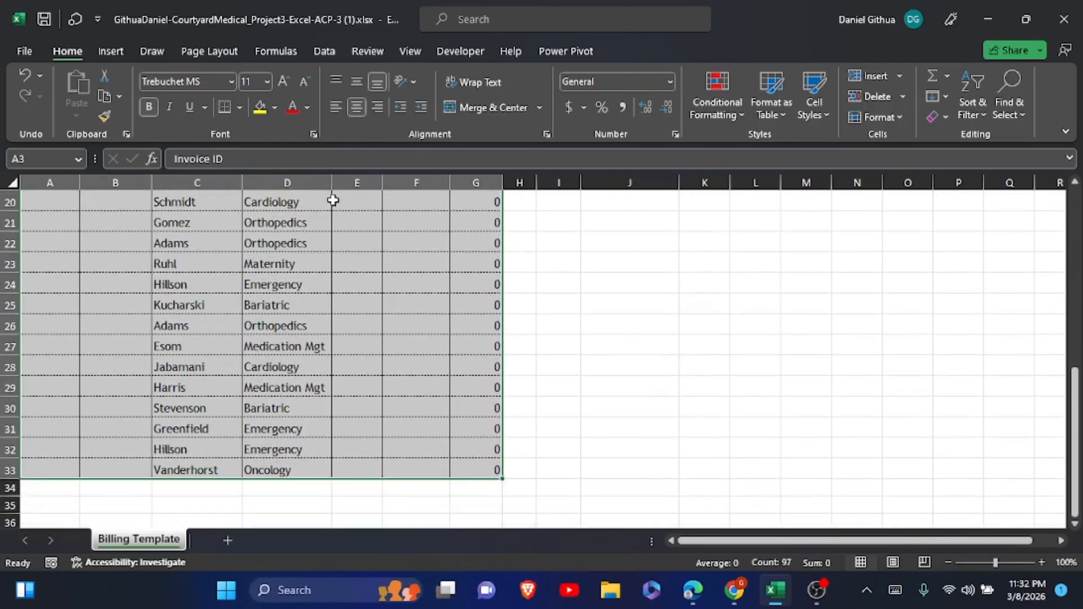
pyautogui.click(324, 51)
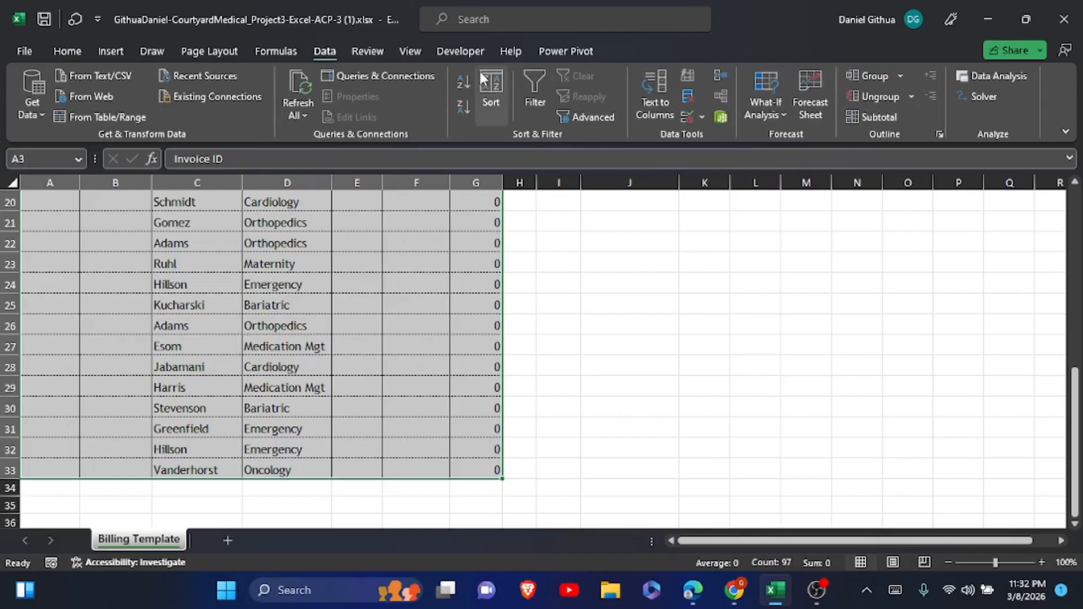
pyautogui.click(499, 105)
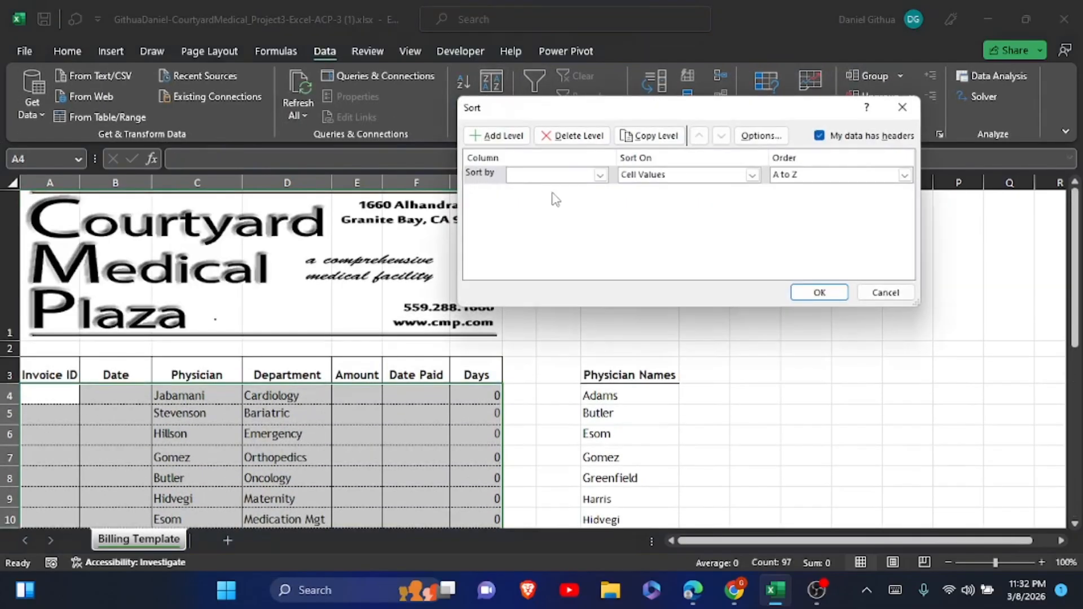
pyautogui.click(600, 175)
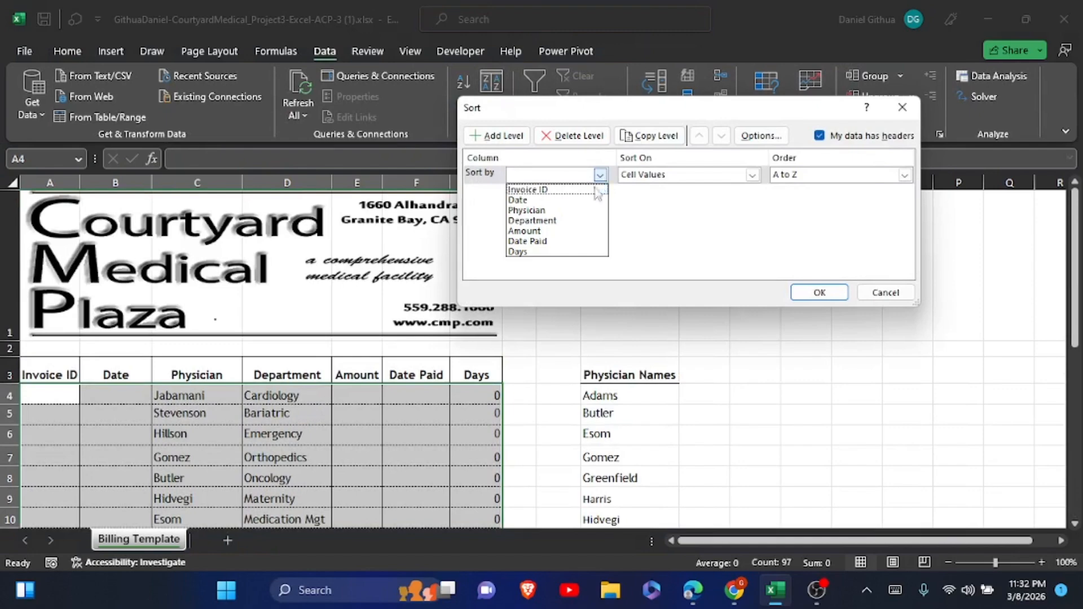
pyautogui.click(578, 211)
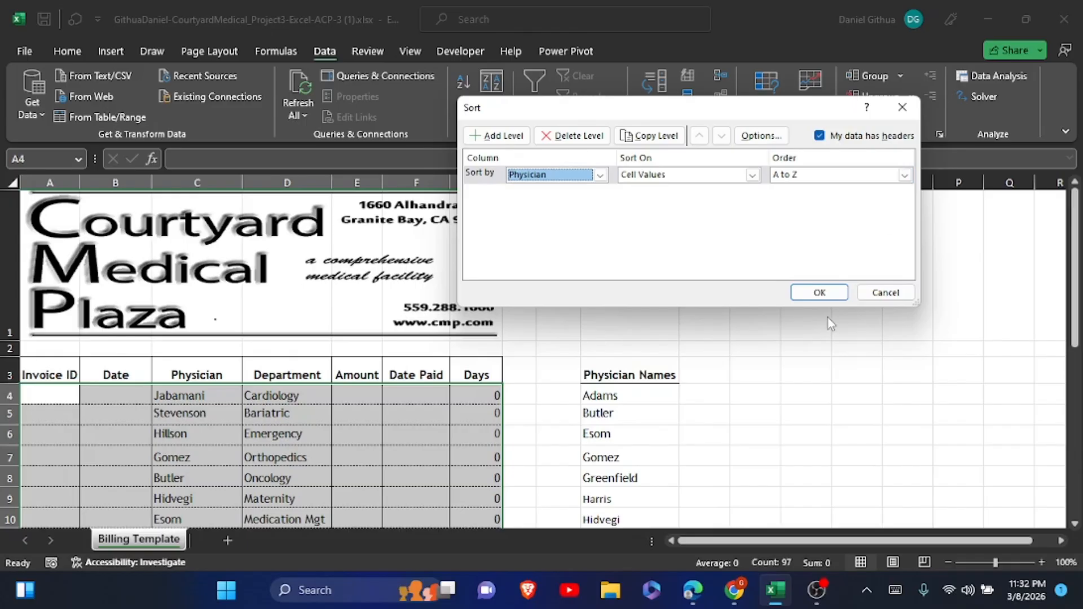
pyautogui.click(818, 292)
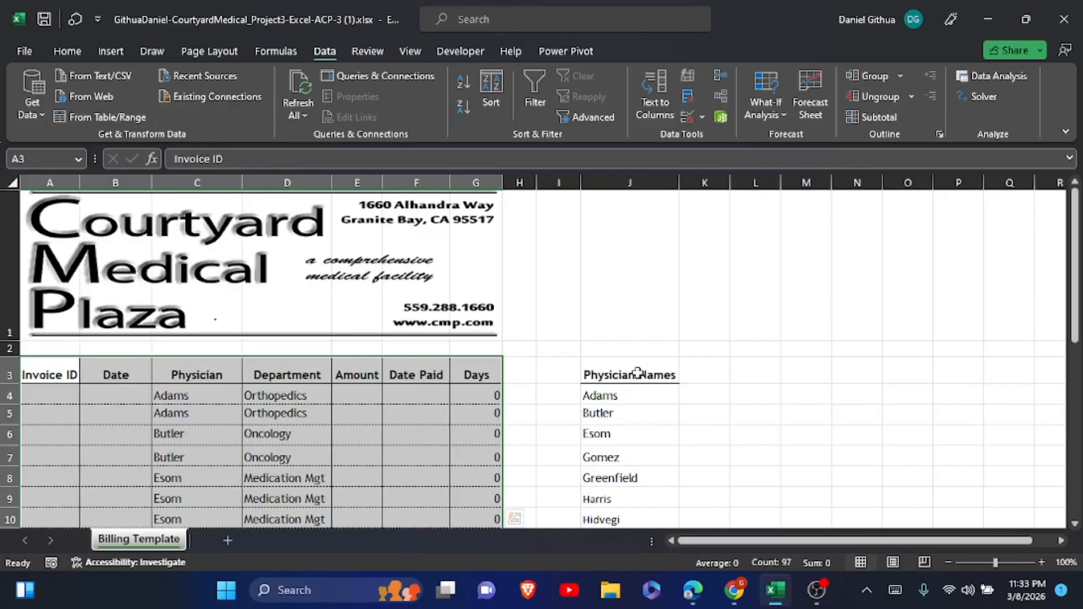
# Copy the first physician's department name, Orthopedics, from D4 into K4 beside the physician names list
pyautogui.scroll(-3, 637, 373)
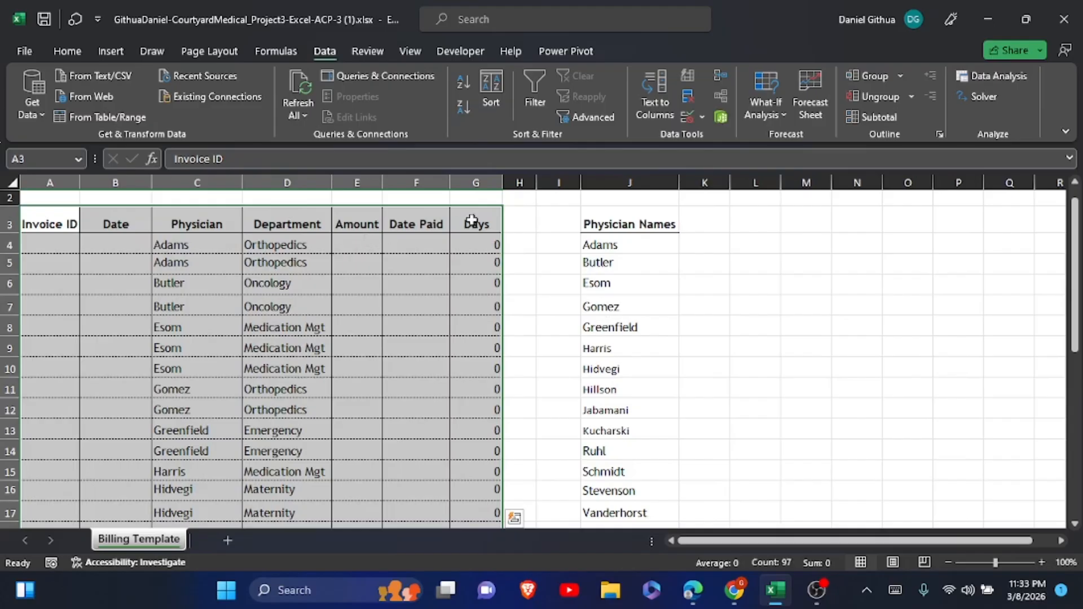
pyautogui.click(697, 242)
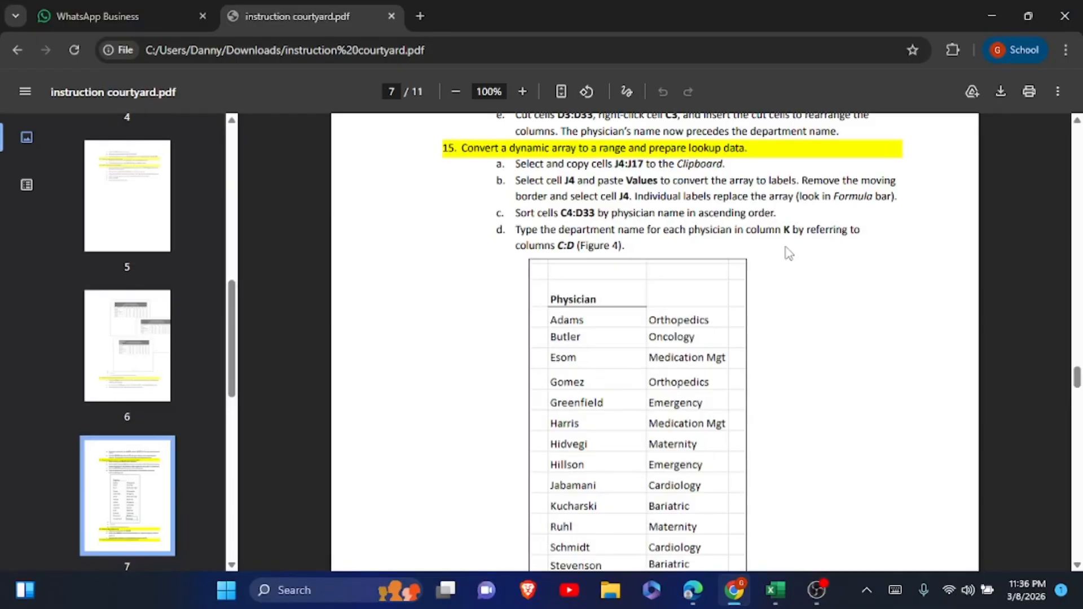
pyautogui.hotkey('alt', 'Tab')
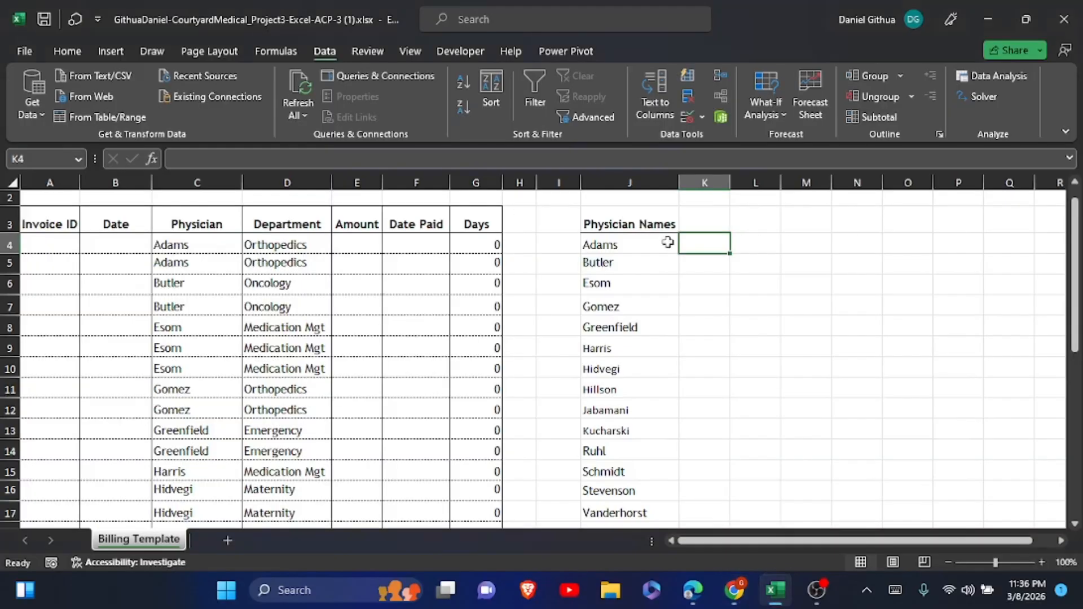
pyautogui.click(294, 248)
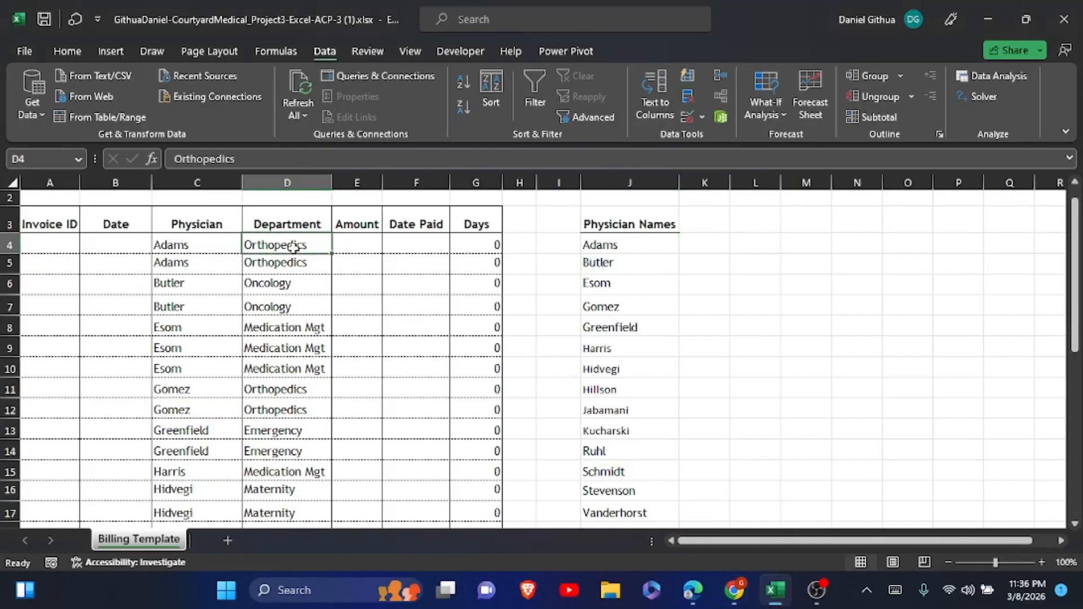
pyautogui.moveTo(238, 160); pyautogui.dragTo(172, 172)
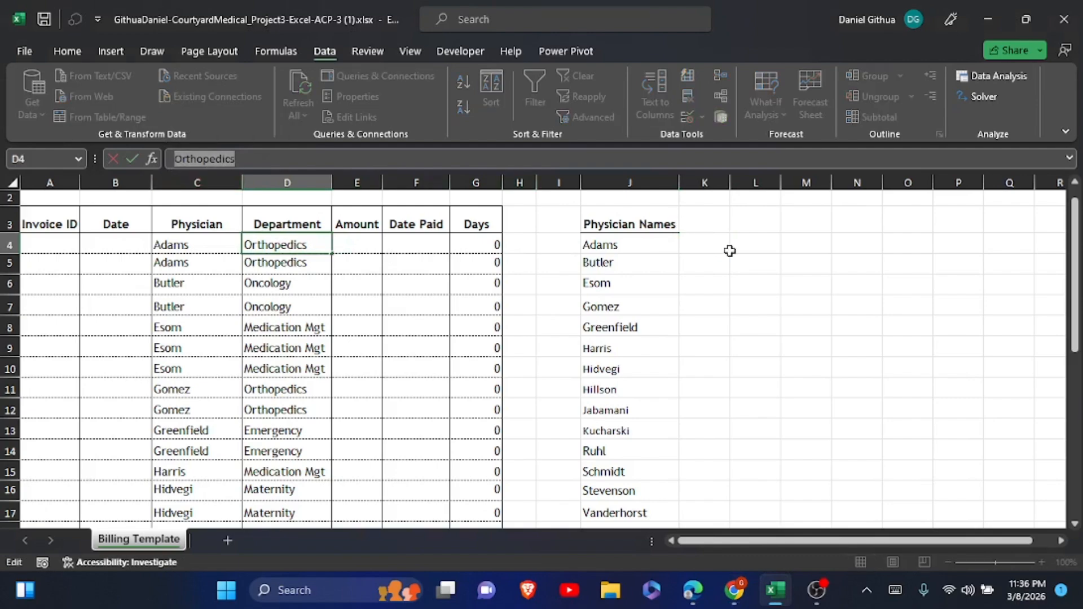
pyautogui.click(710, 249)
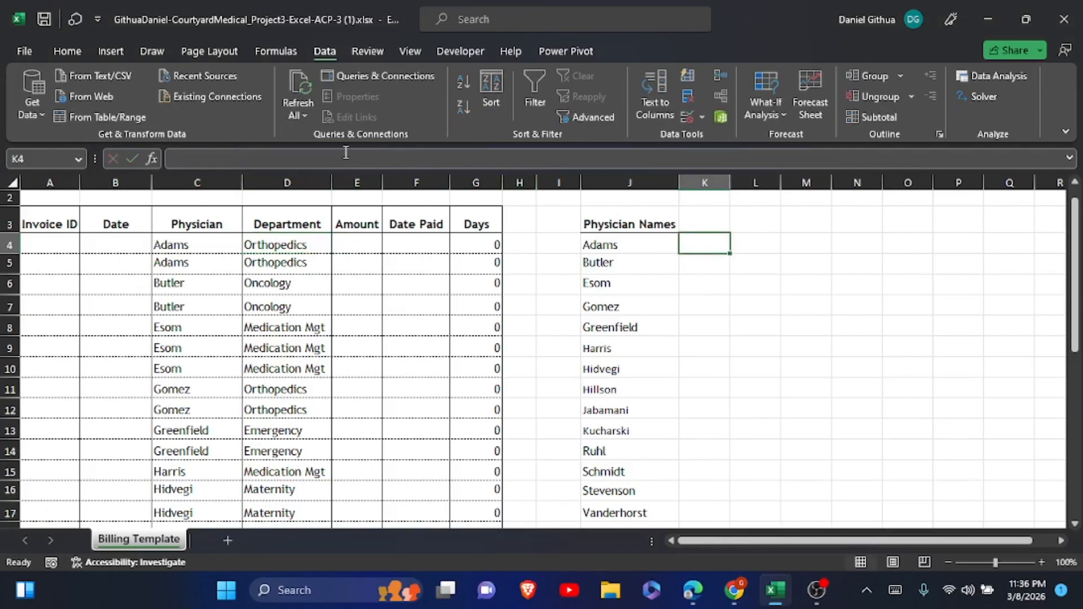
pyautogui.click(186, 160)
pyautogui.hotkey('ctrl', 'v')
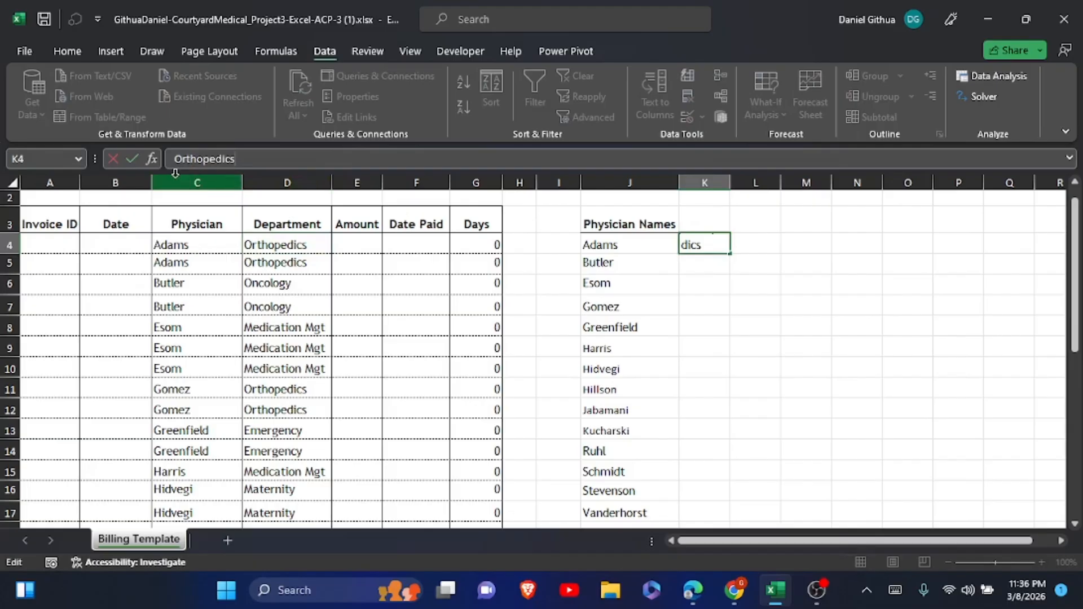
pyautogui.click(134, 158)
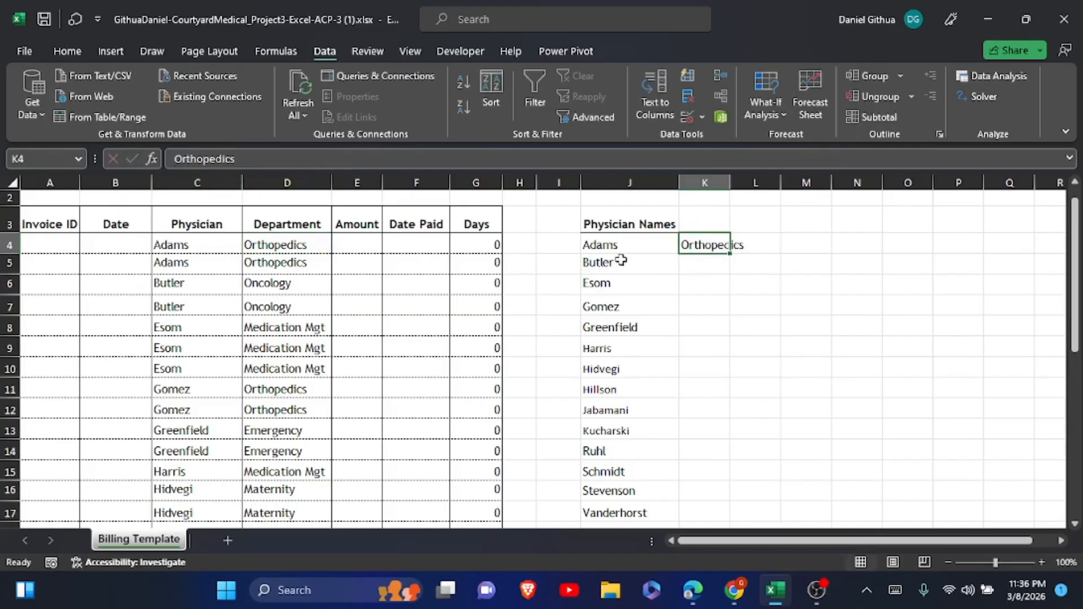
# Copy the second physician's department name, Oncology, from D6 into K5 beside the physician names list
pyautogui.click(262, 287)
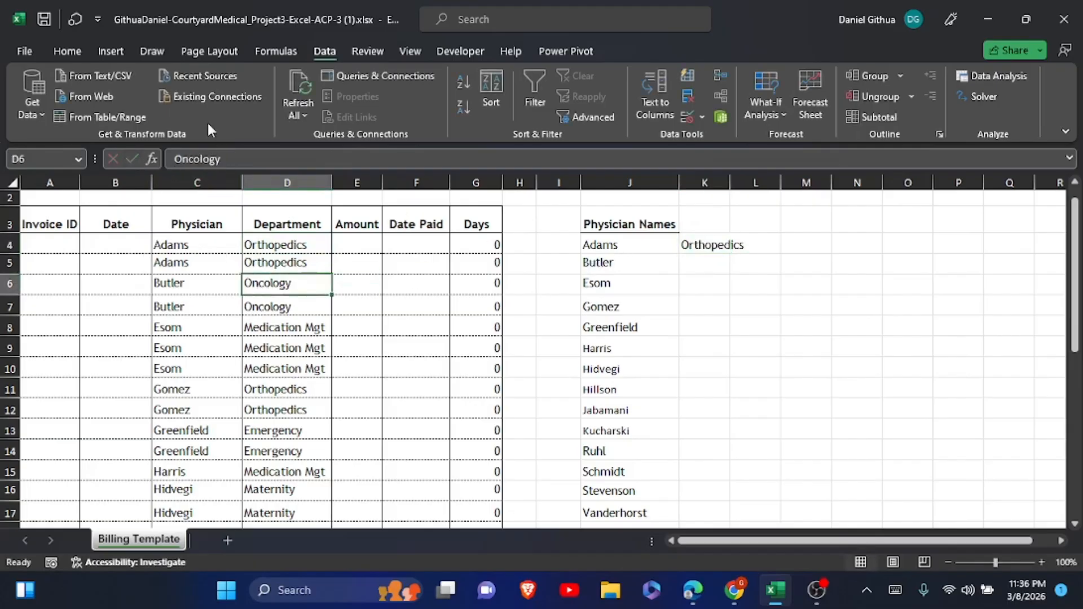
pyautogui.doubleClick(180, 158)
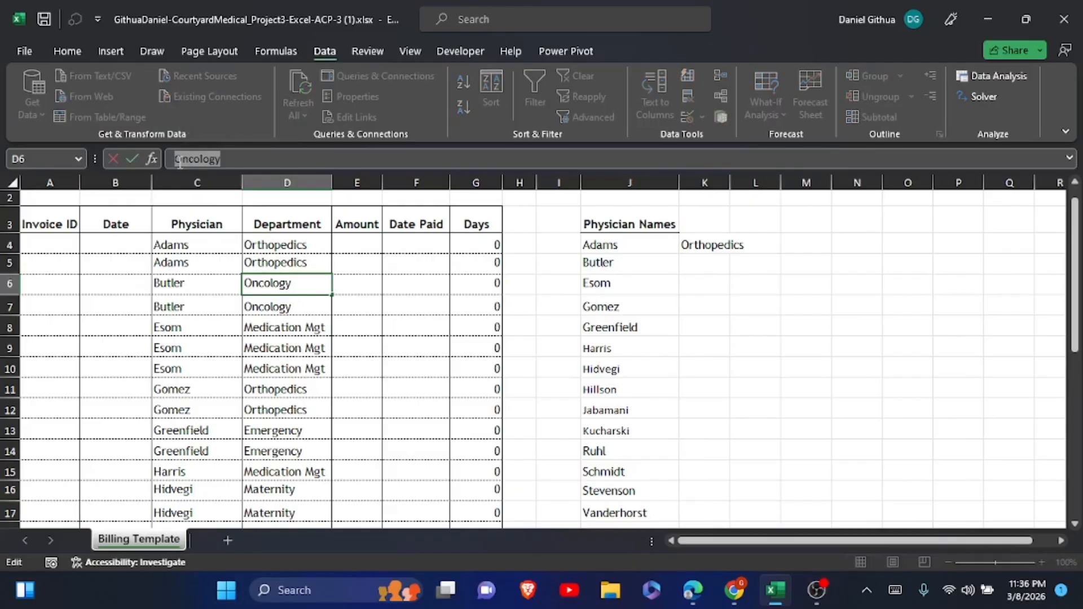
pyautogui.click(704, 267)
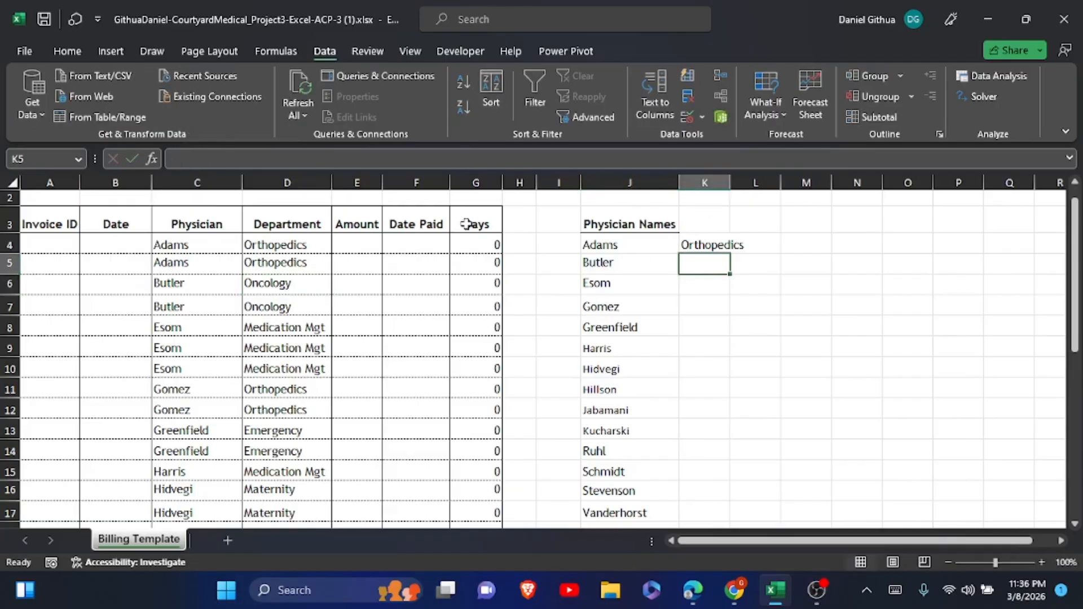
pyautogui.click(172, 158)
pyautogui.hotkey('ctrl', 'v')
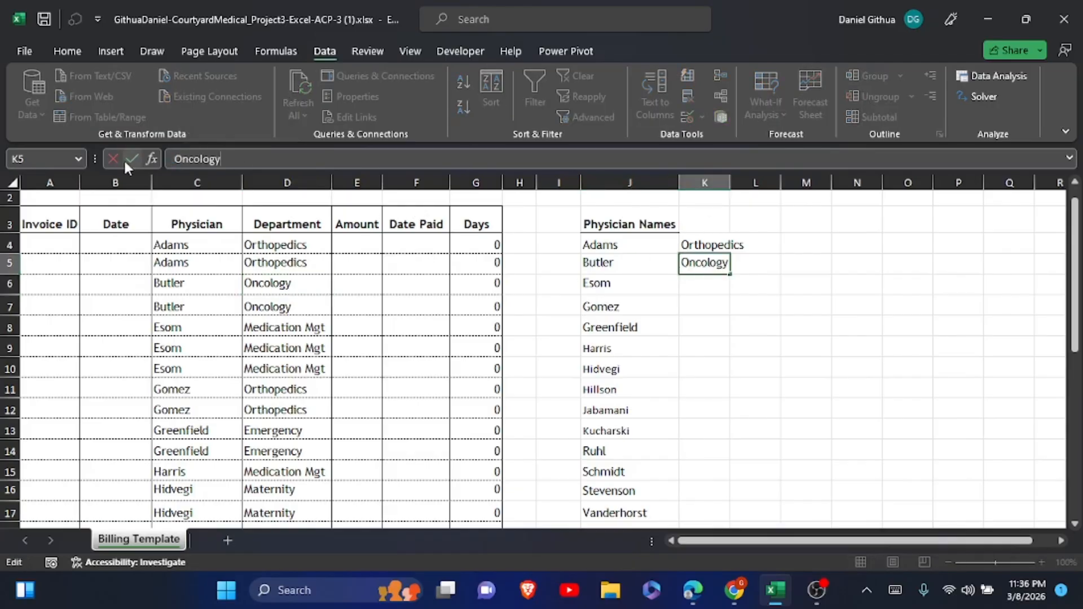
pyautogui.click(130, 160)
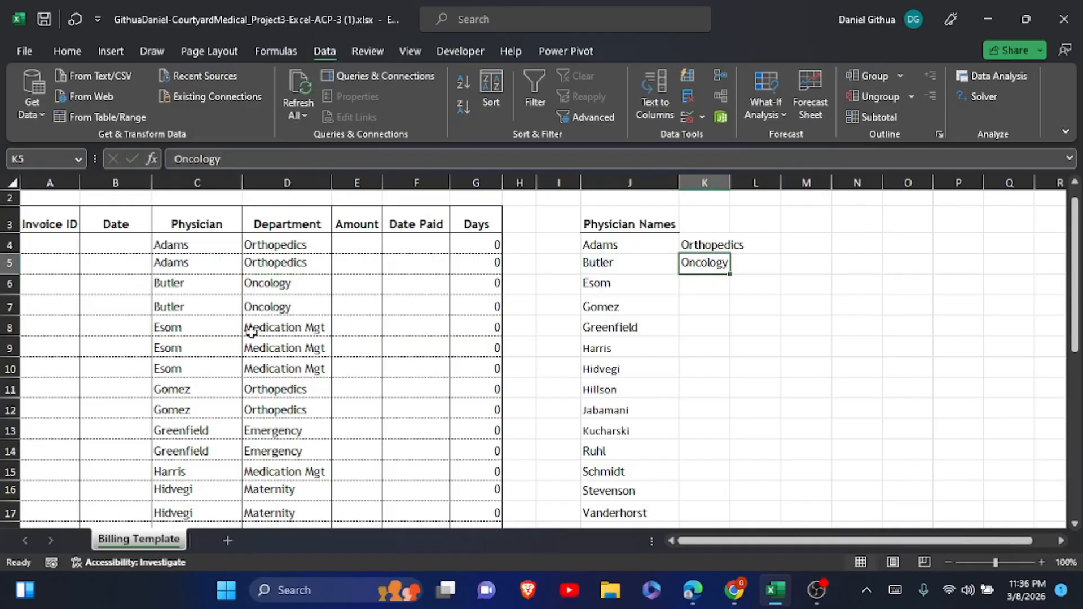
# Copy the third physician's department name, Medication Mgt, from D8 into K6
pyautogui.click(274, 329)
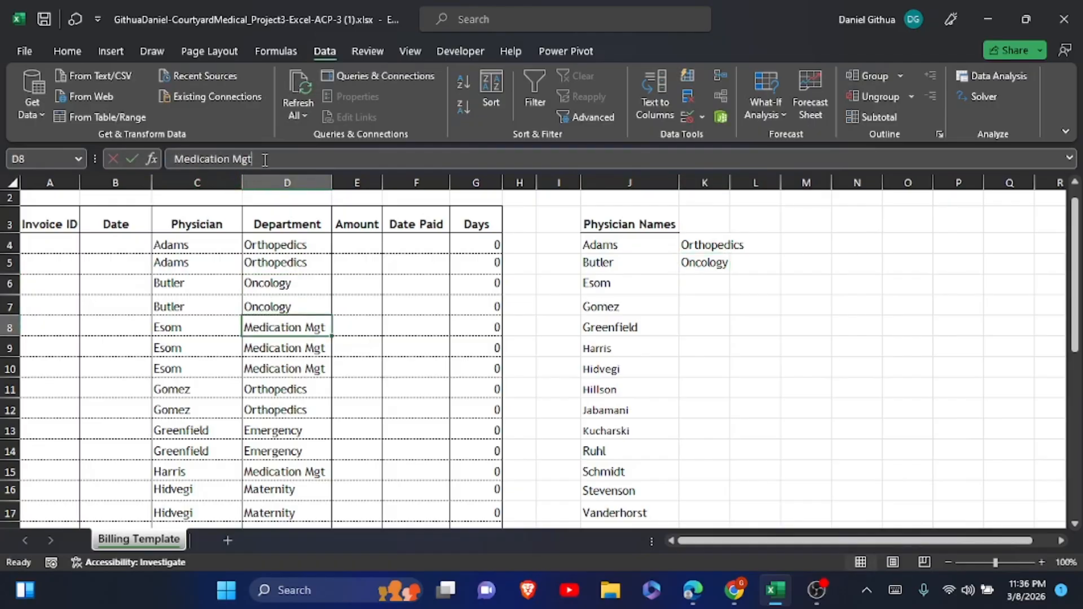
pyautogui.moveTo(265, 160); pyautogui.dragTo(171, 159)
pyautogui.hotkey('ctrl', 'c')
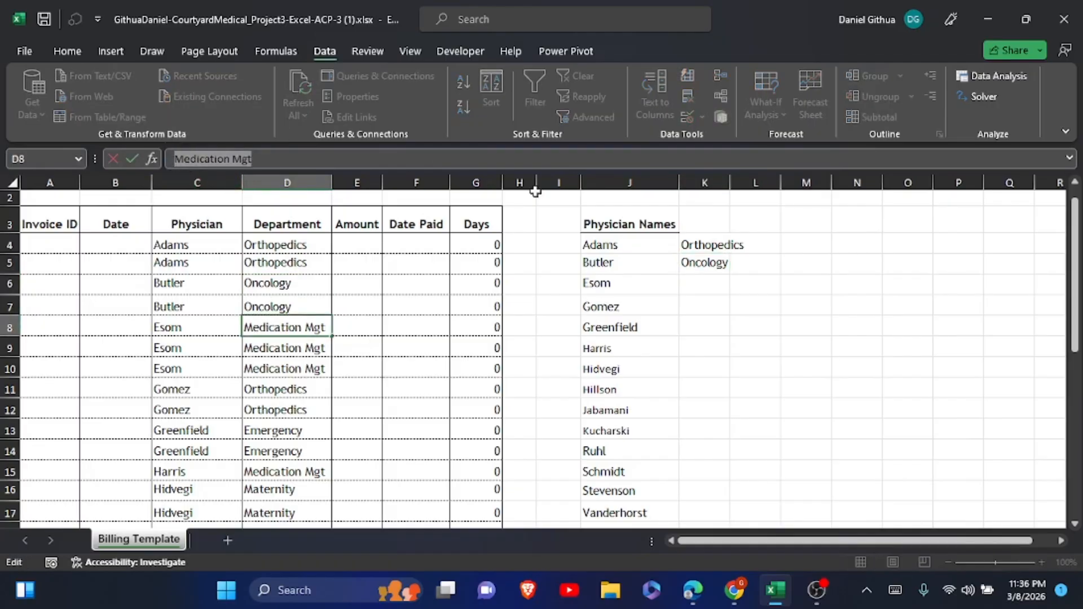
pyautogui.click(711, 285)
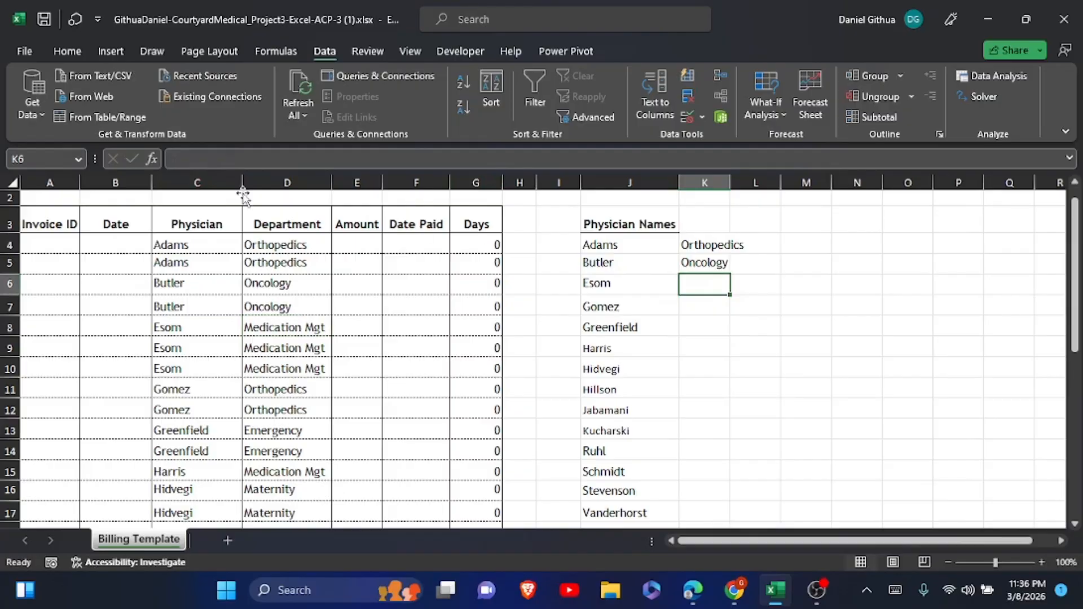
pyautogui.click(182, 159)
pyautogui.hotkey('ctrl', 'v')
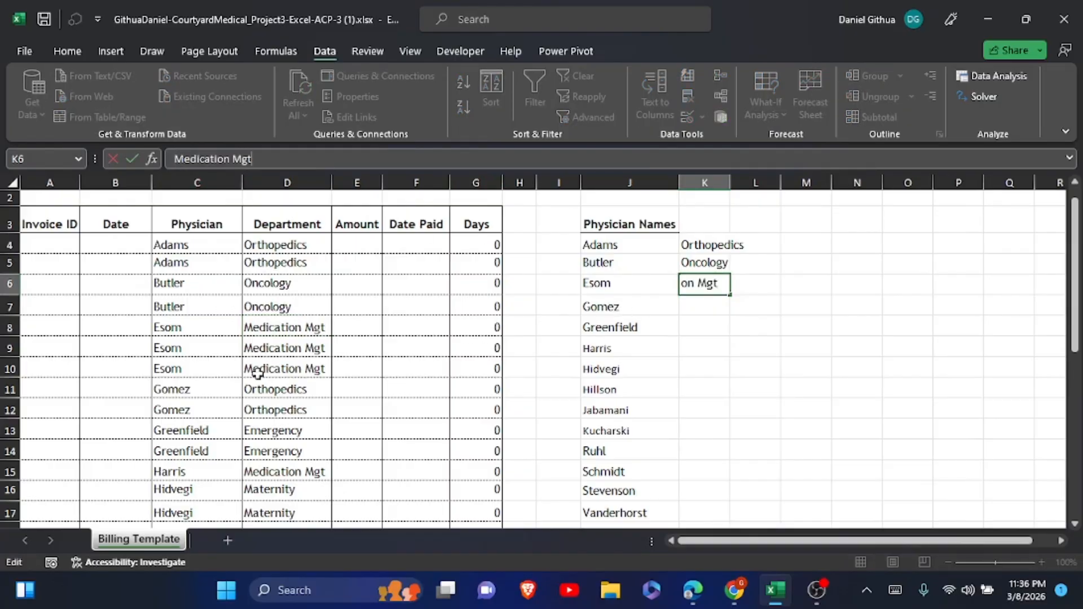
# Copy the fourth physician's department name, Orthopedics, from D11 into K7
pyautogui.click(268, 389)
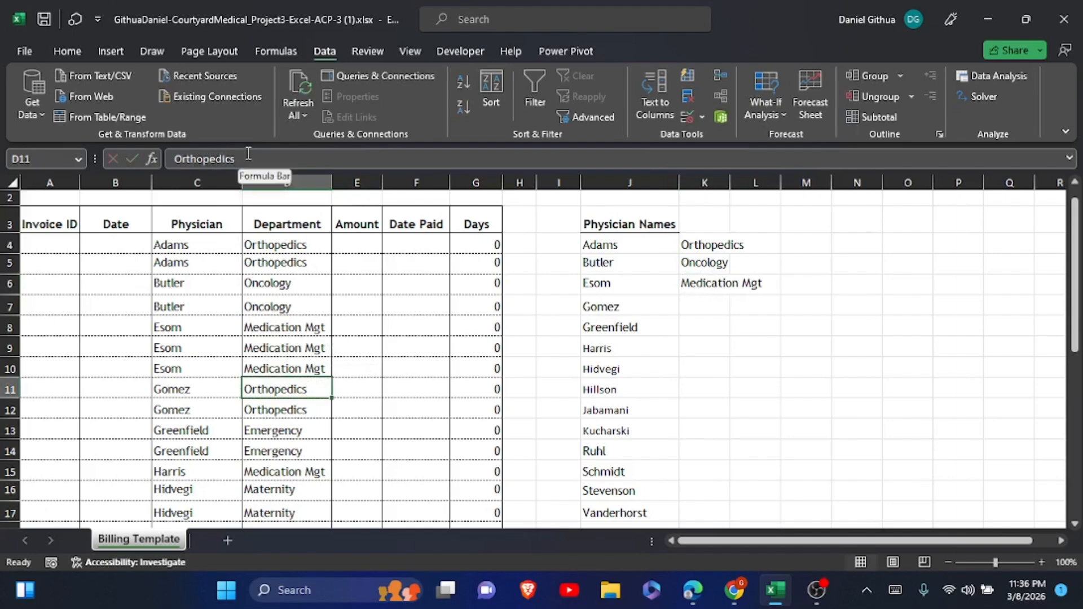
pyautogui.moveTo(236, 158); pyautogui.dragTo(174, 164)
pyautogui.hotkey('ctrl', 'c')
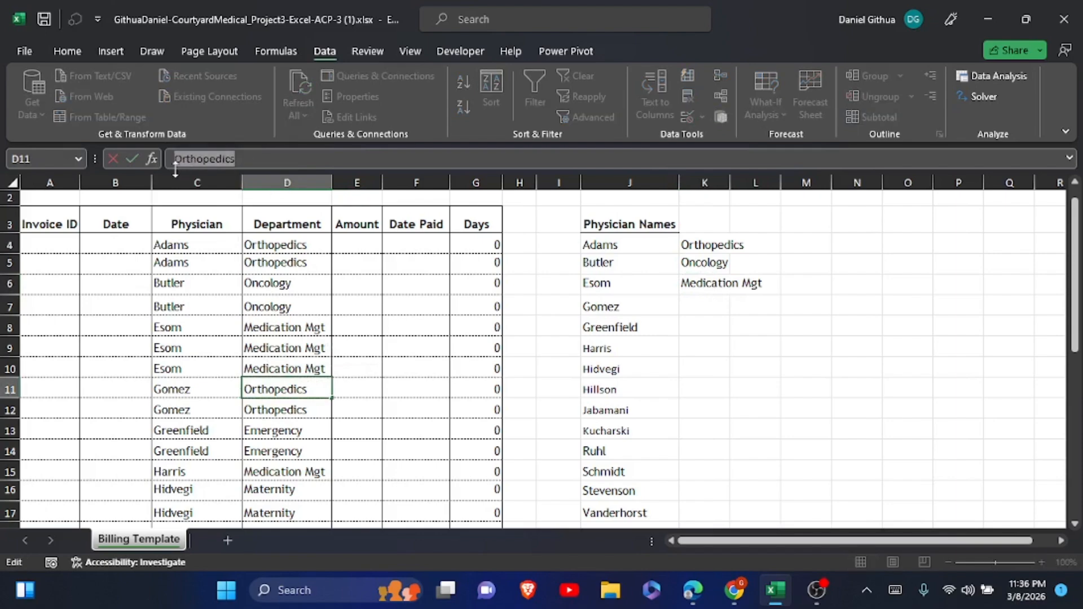
pyautogui.click(704, 307)
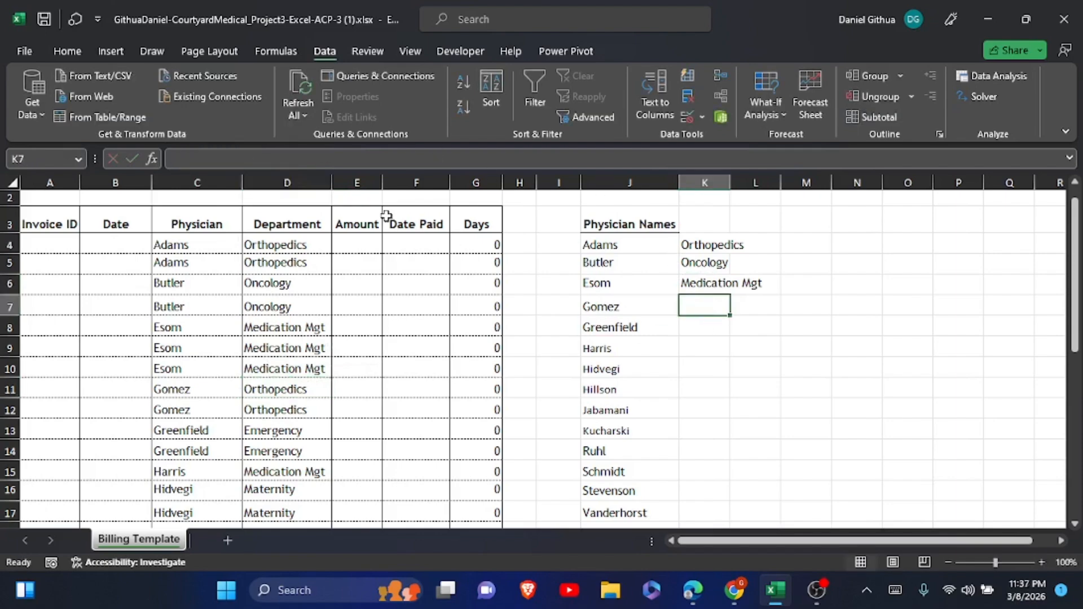
pyautogui.click(180, 162)
pyautogui.hotkey('ctrl', 'v')
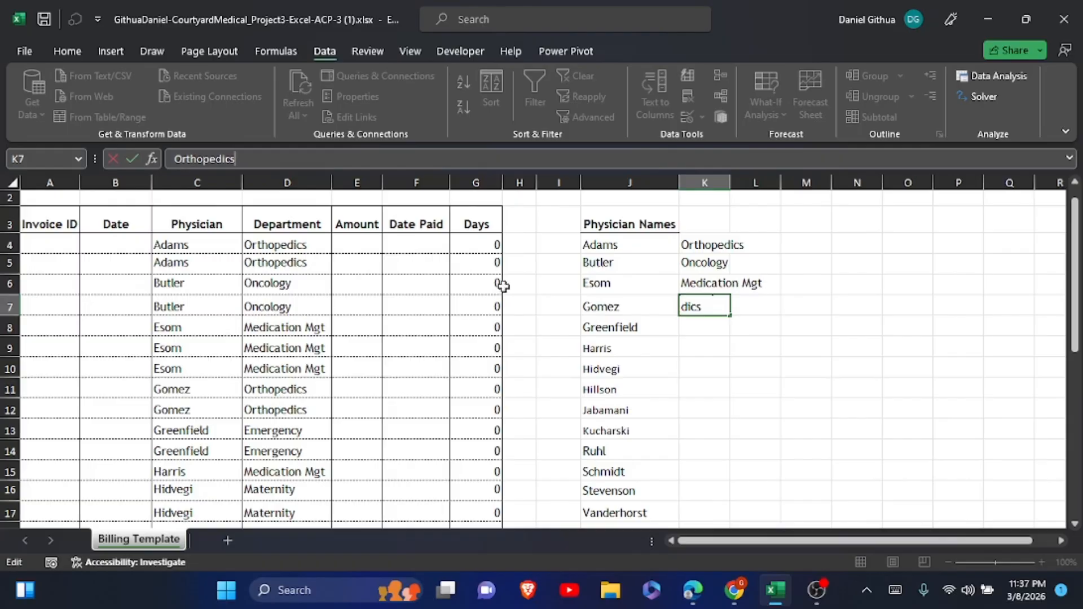
# Copy the fifth physician's department name, Emergency, from D13 into K8
pyautogui.click(280, 433)
pyautogui.moveTo(229, 160); pyautogui.dragTo(179, 162)
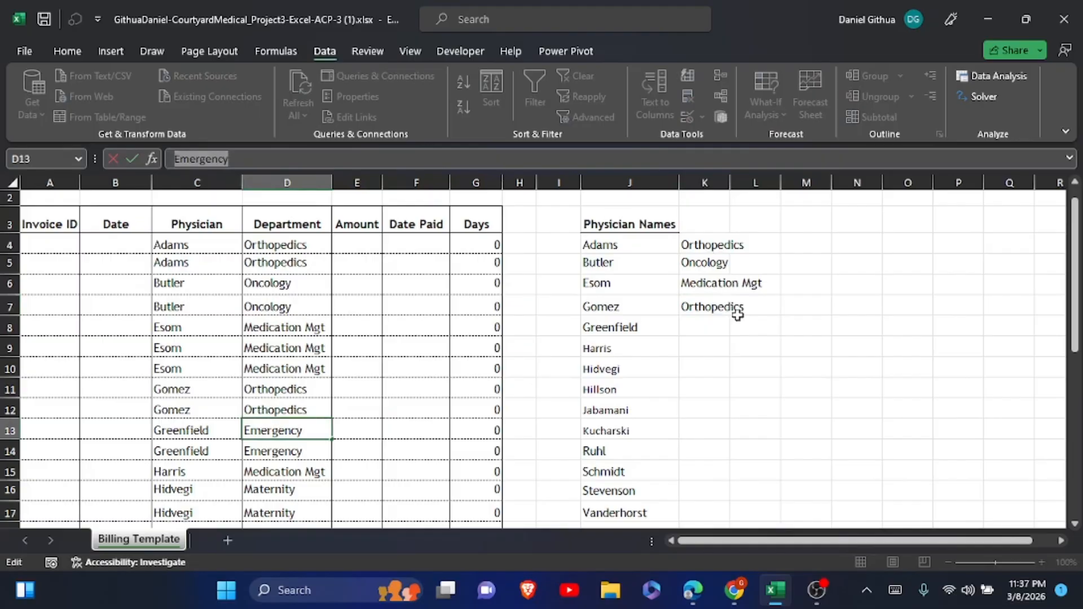
pyautogui.click(703, 326)
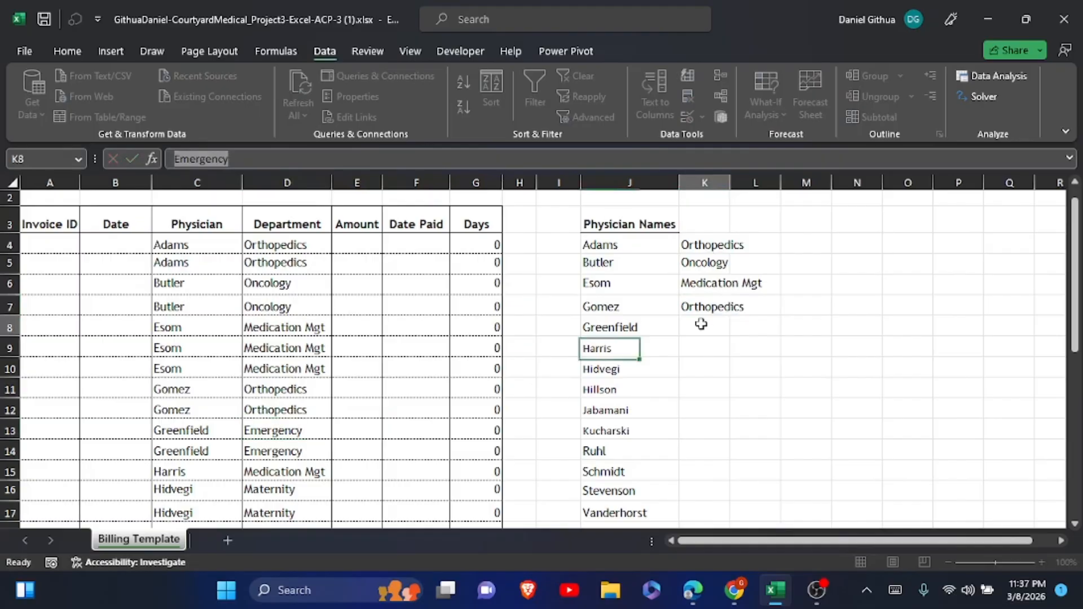
pyautogui.click(172, 162)
pyautogui.write('Emergency')
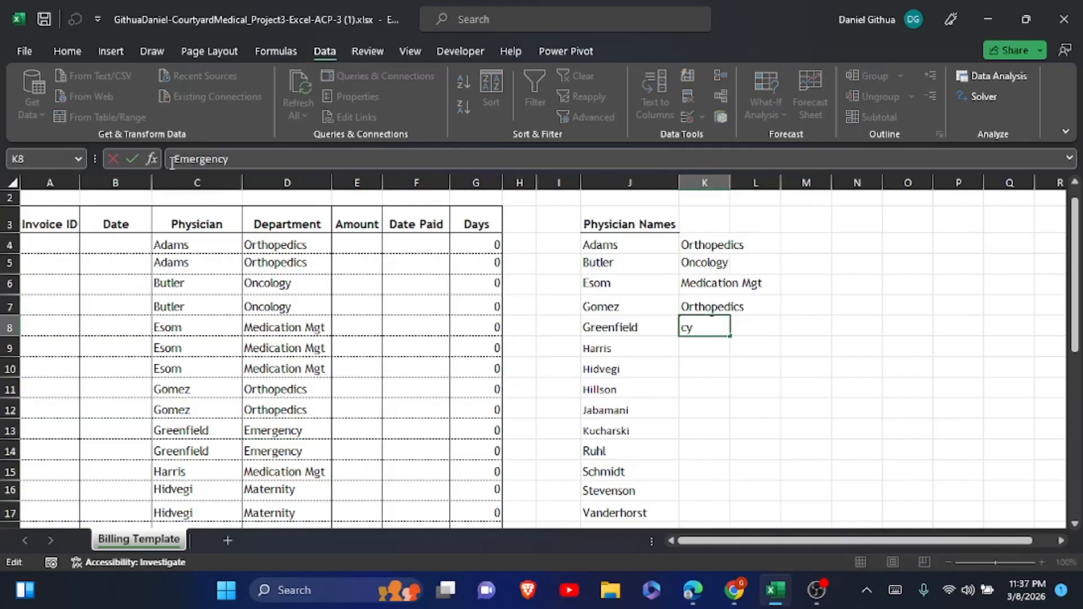
pyautogui.click(134, 158)
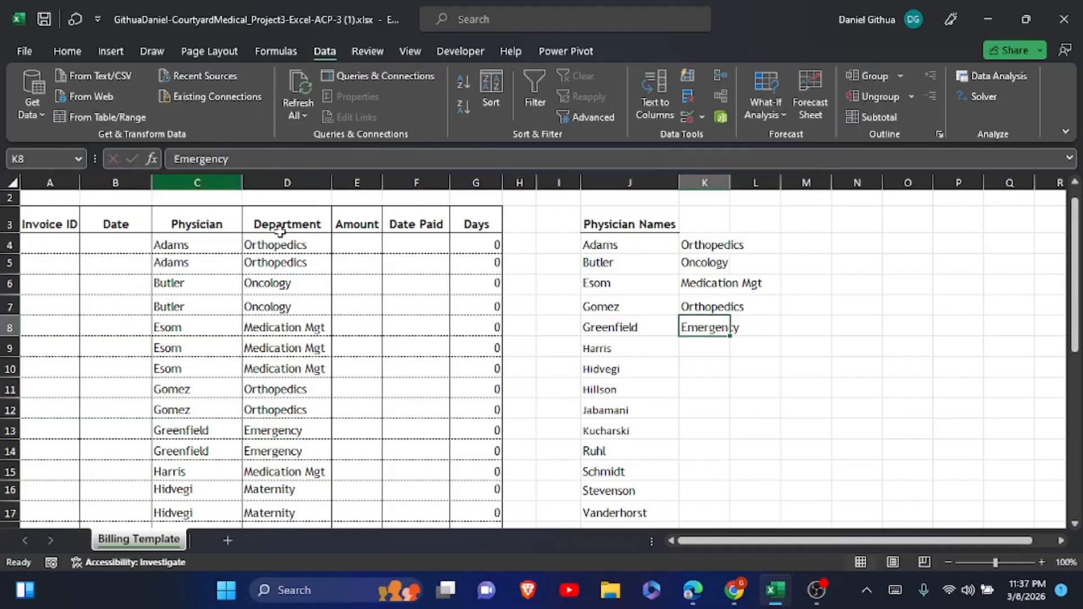
# Copy the sixth physician's department name, Medication Mgt, from D15 into K9
pyautogui.click(271, 467)
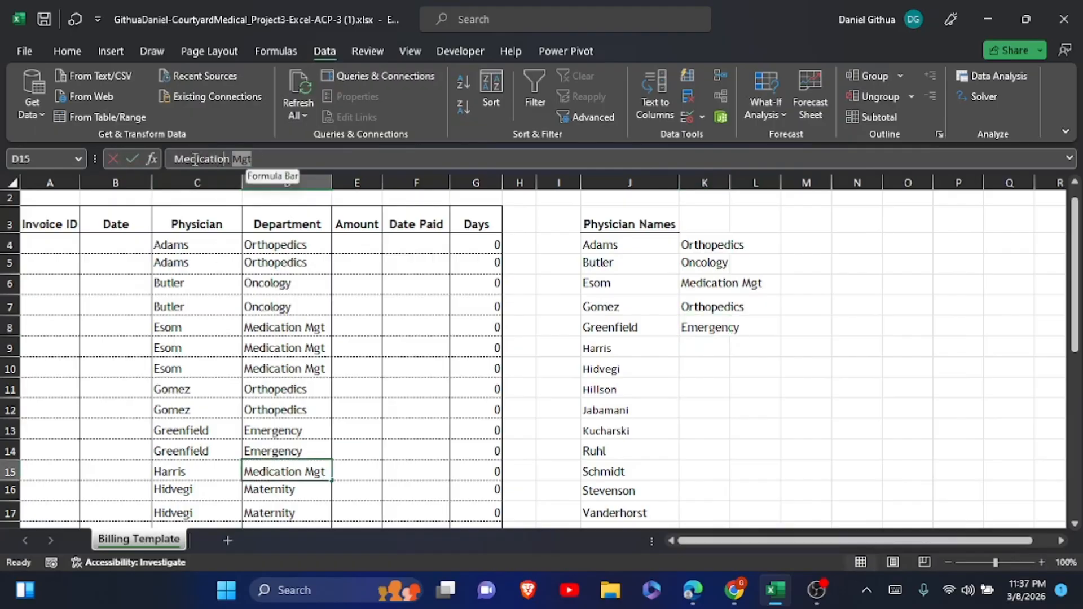
pyautogui.moveTo(253, 158); pyautogui.dragTo(173, 159)
pyautogui.hotkey('ctrl', 'c')
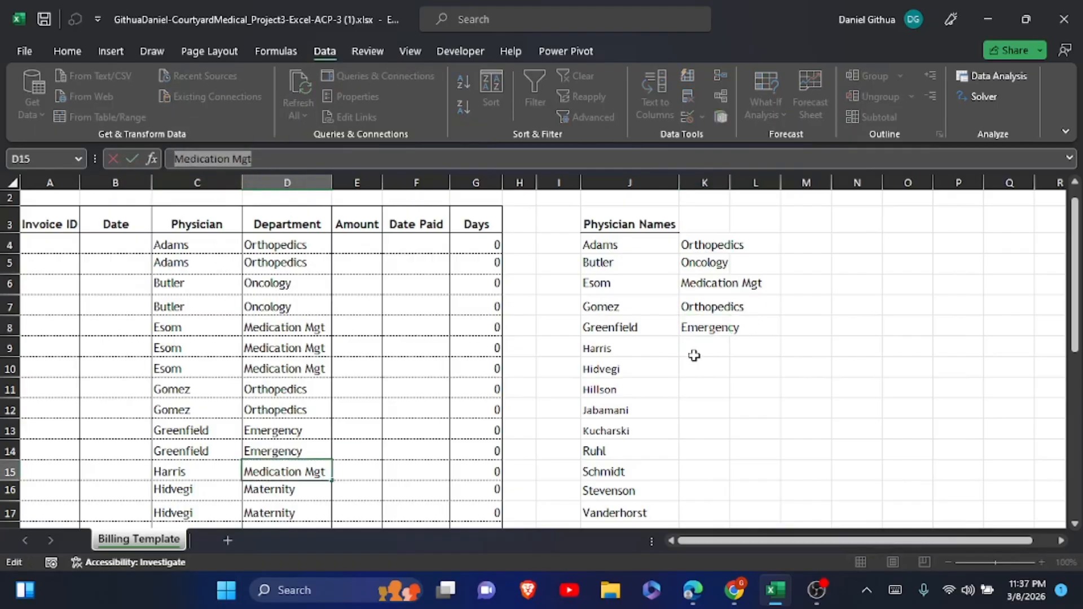
pyautogui.click(699, 346)
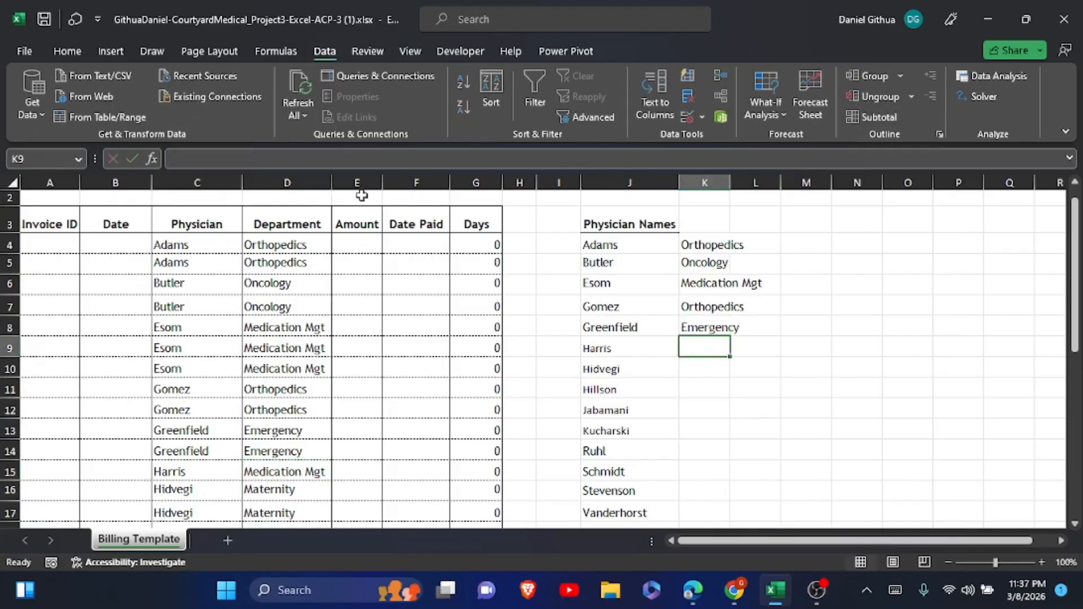
pyautogui.click(175, 159)
pyautogui.hotkey('ctrl', 'v')
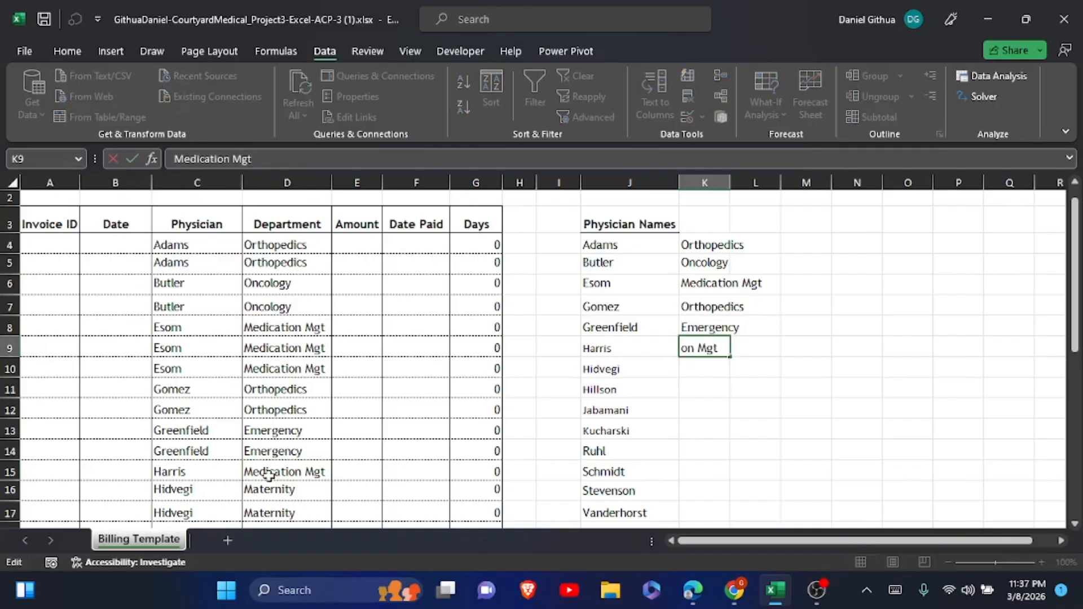
# Copy the seventh physician's department name, Maternity, from D16 into K10
pyautogui.click(282, 490)
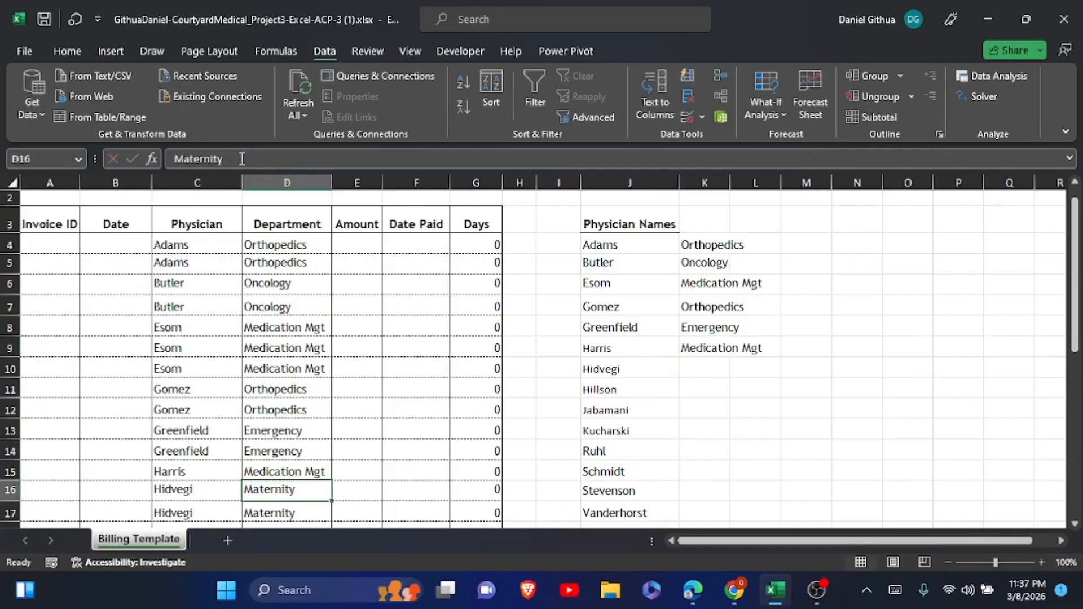
pyautogui.moveTo(242, 159); pyautogui.dragTo(182, 160)
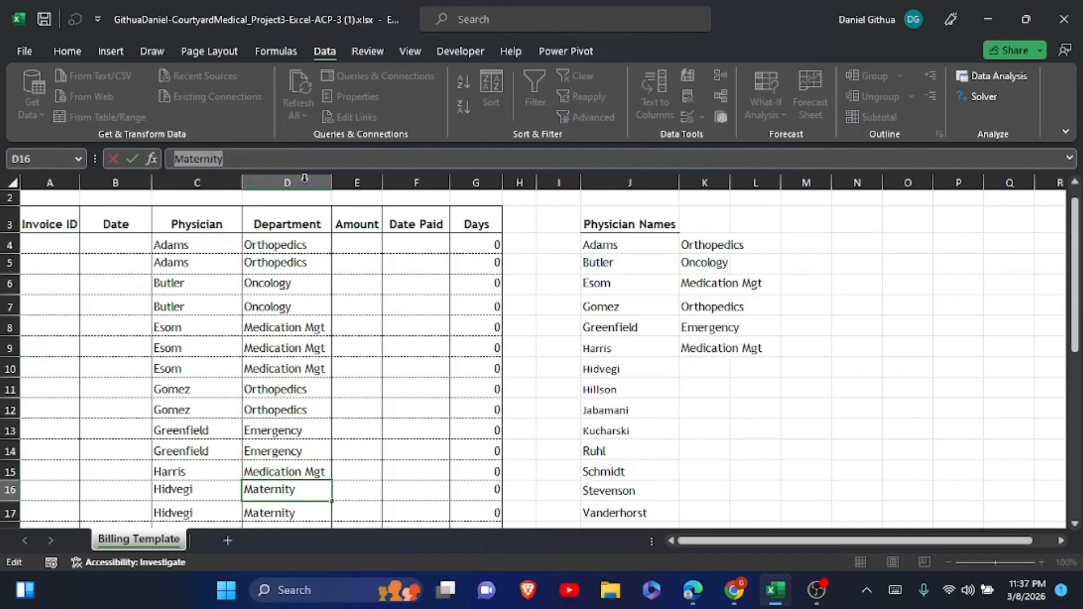
pyautogui.click(691, 365)
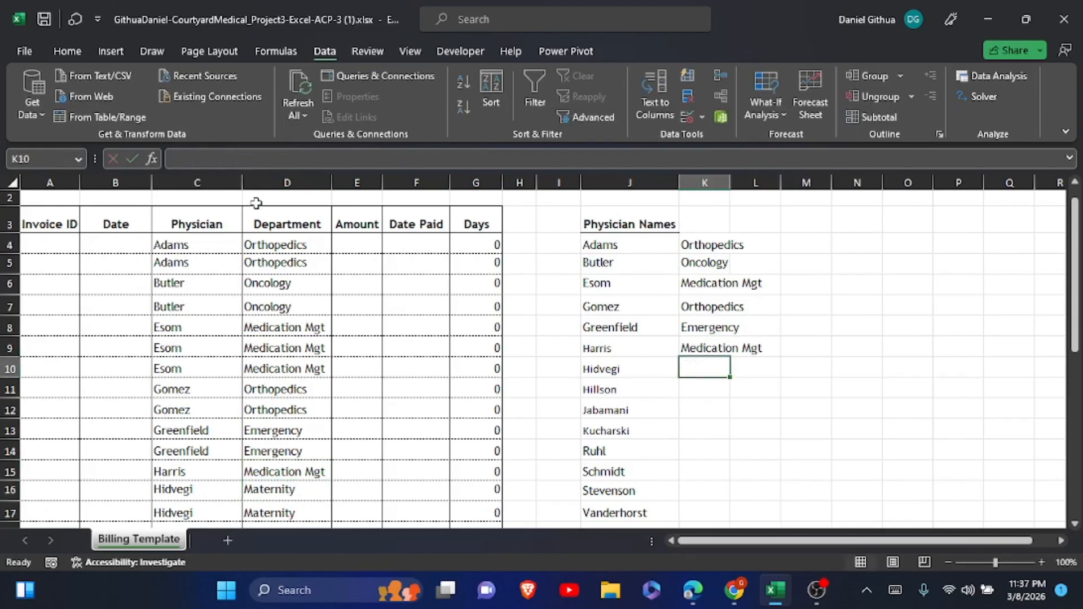
pyautogui.write('Maternity')
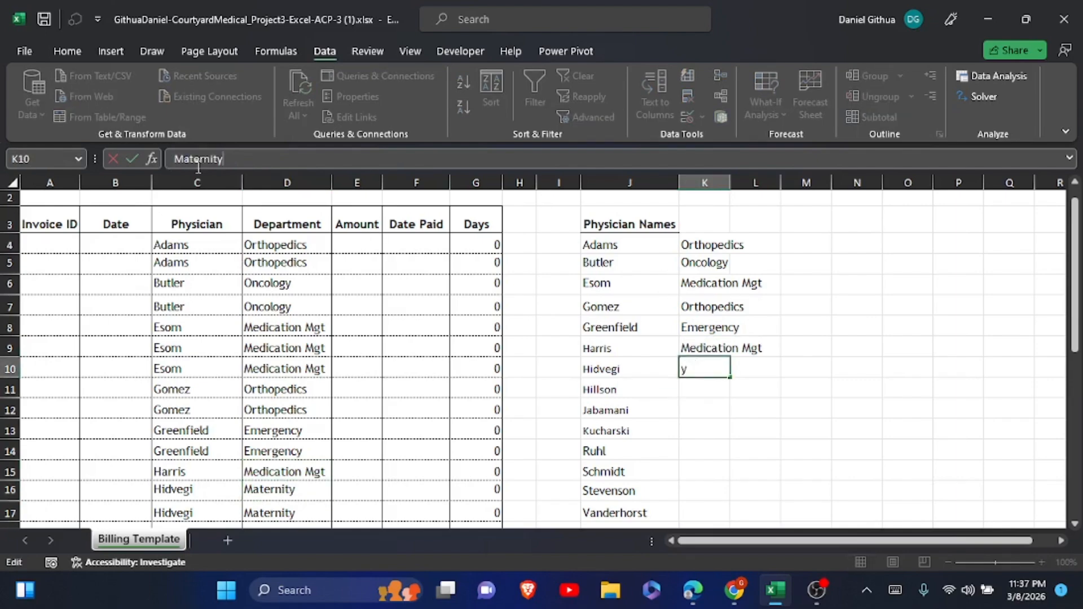
pyautogui.click(136, 158)
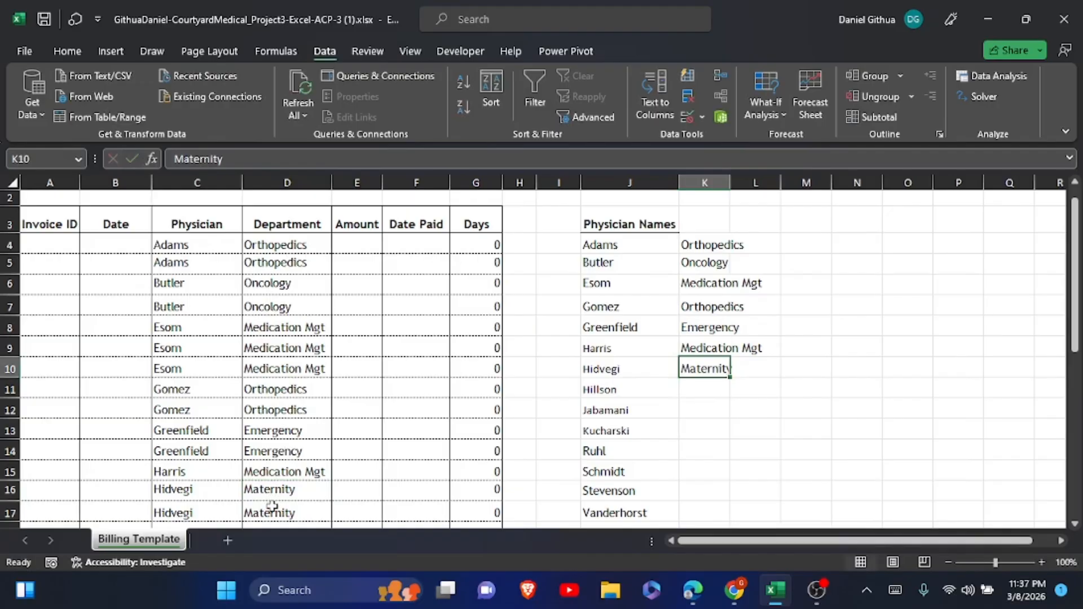
# Copy the eighth physician's department name, Emergency, from D18 into K11
pyautogui.scroll(-2, 272, 504)
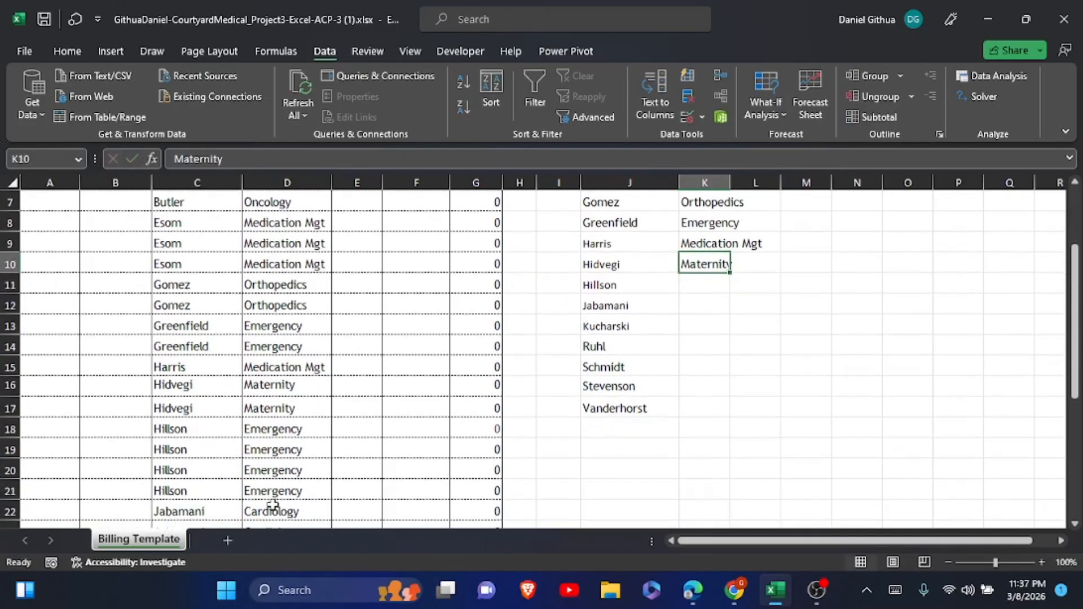
pyautogui.click(271, 433)
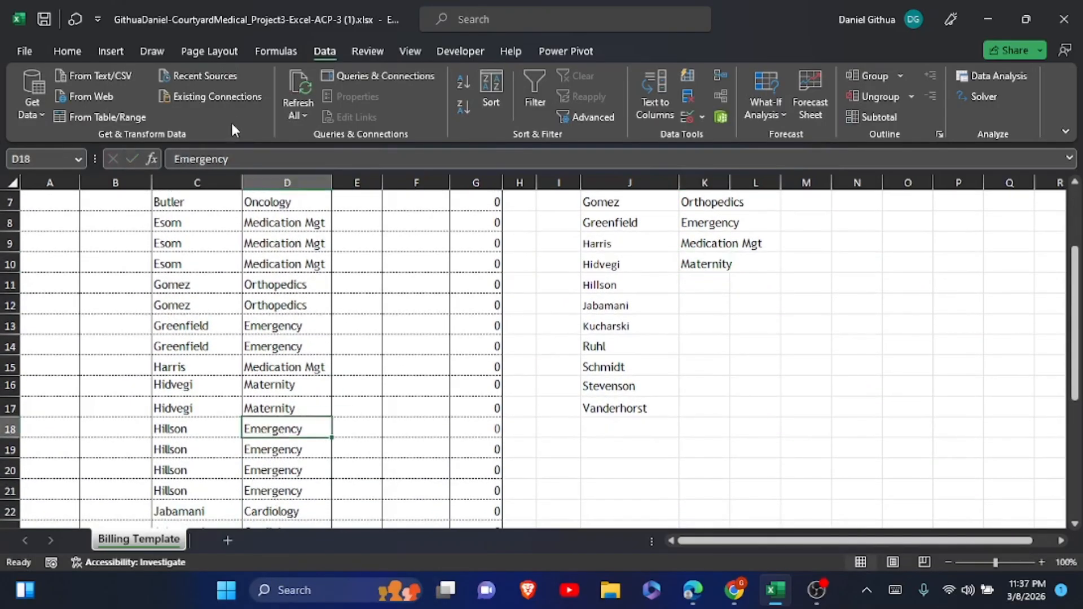
pyautogui.moveTo(251, 168); pyautogui.dragTo(165, 162)
pyautogui.hotkey('ctrl', 'c')
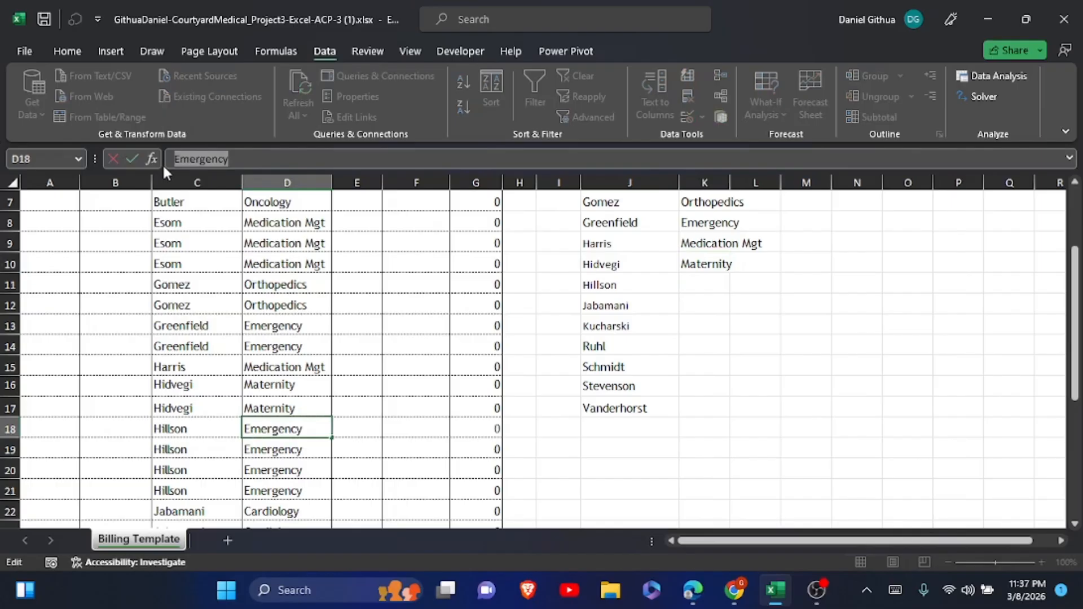
pyautogui.click(704, 283)
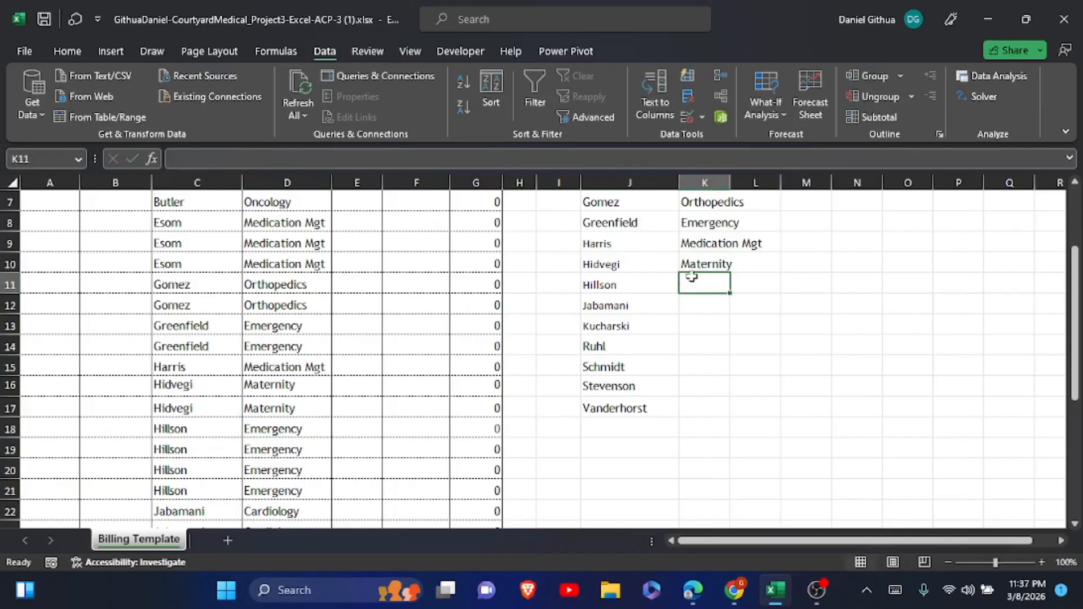
pyautogui.click(198, 157)
pyautogui.hotkey('ctrl', 'v')
pyautogui.click(132, 159)
# Copy the ninth physician's department name, Cardiology, from D22 into K12
pyautogui.click(267, 510)
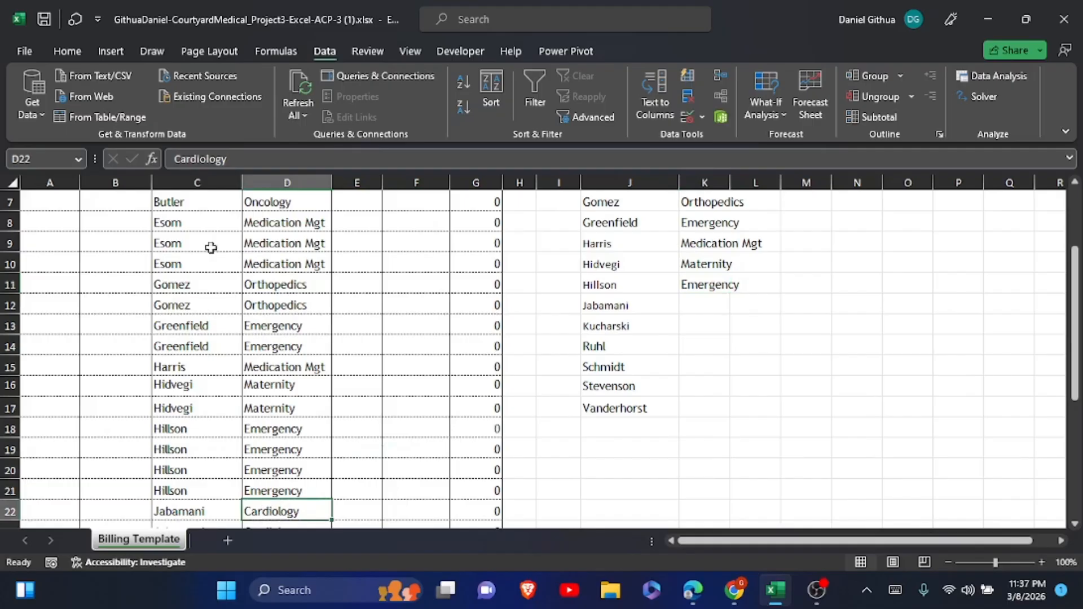
pyautogui.moveTo(233, 159); pyautogui.dragTo(175, 159)
pyautogui.hotkey('ctrl', 'c')
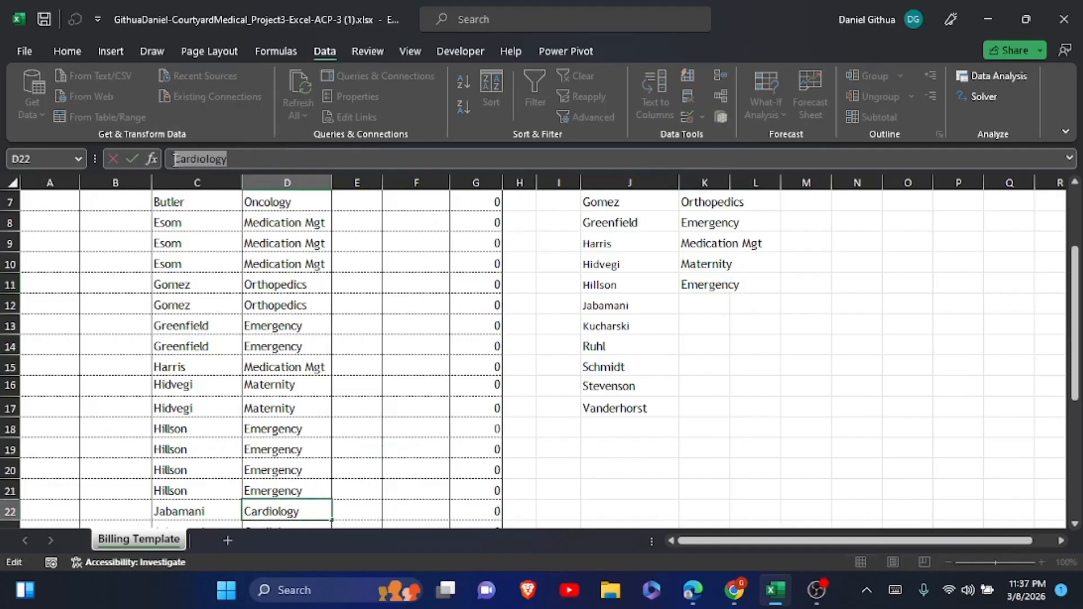
pyautogui.click(690, 304)
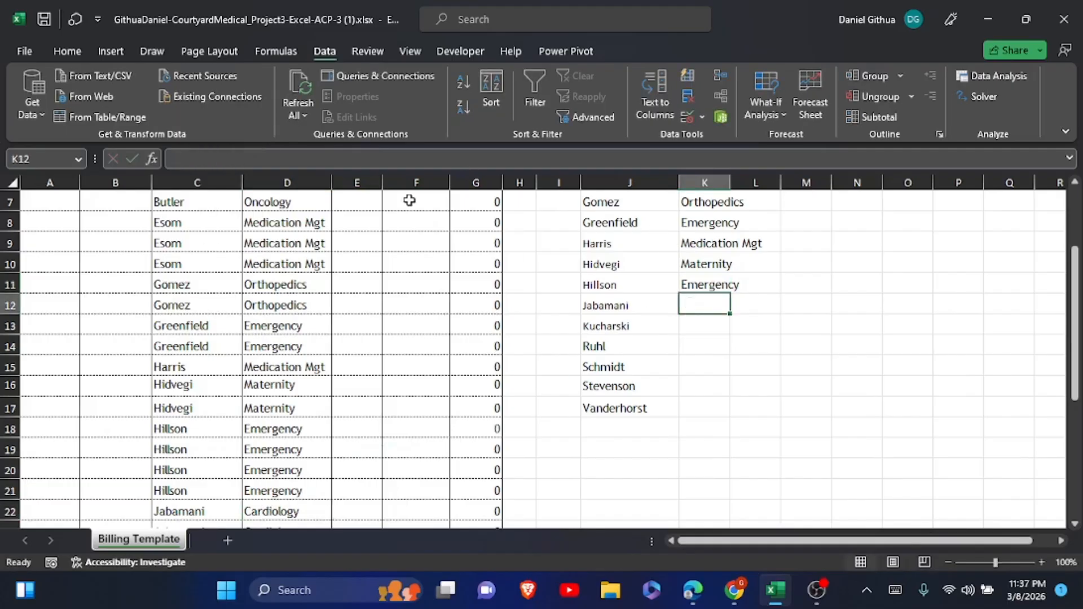
pyautogui.click(224, 163)
pyautogui.hotkey('ctrl', 'v')
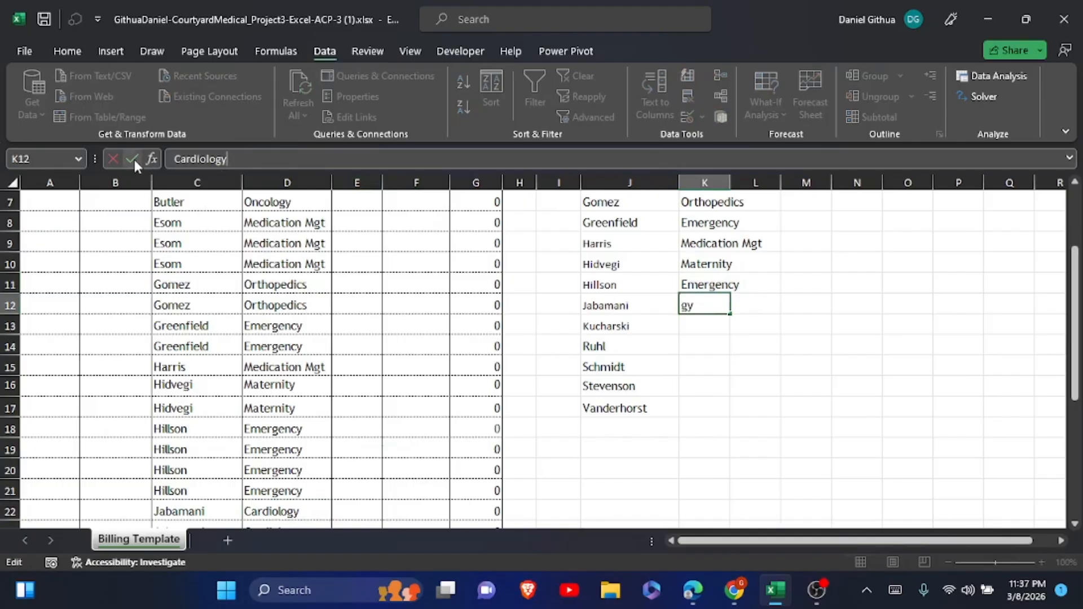
pyautogui.click(135, 161)
pyautogui.scroll(-3, 188, 363)
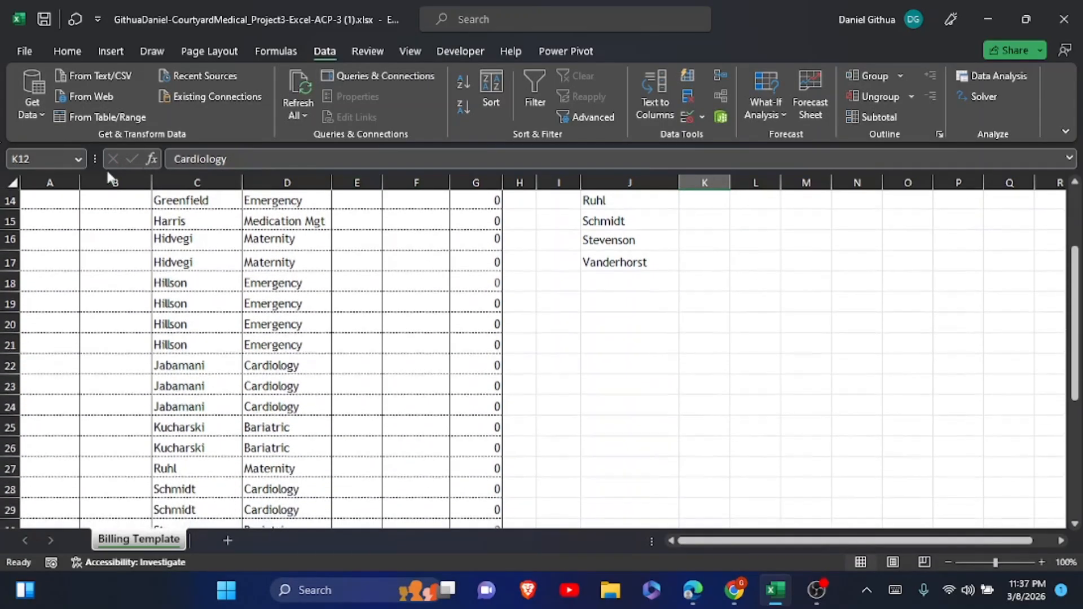
# Copy the tenth physician's department name, Bariatric, from D25 into K13
pyautogui.click(273, 427)
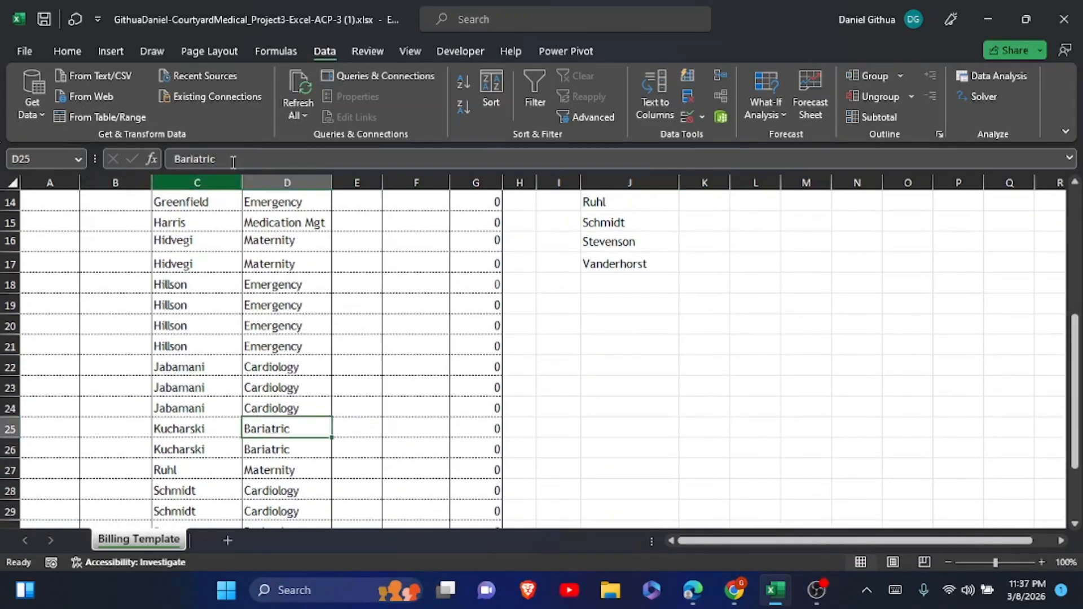
pyautogui.click(196, 160)
pyautogui.doubleClick(196, 160)
pyautogui.hotkey('ctrl', 'c')
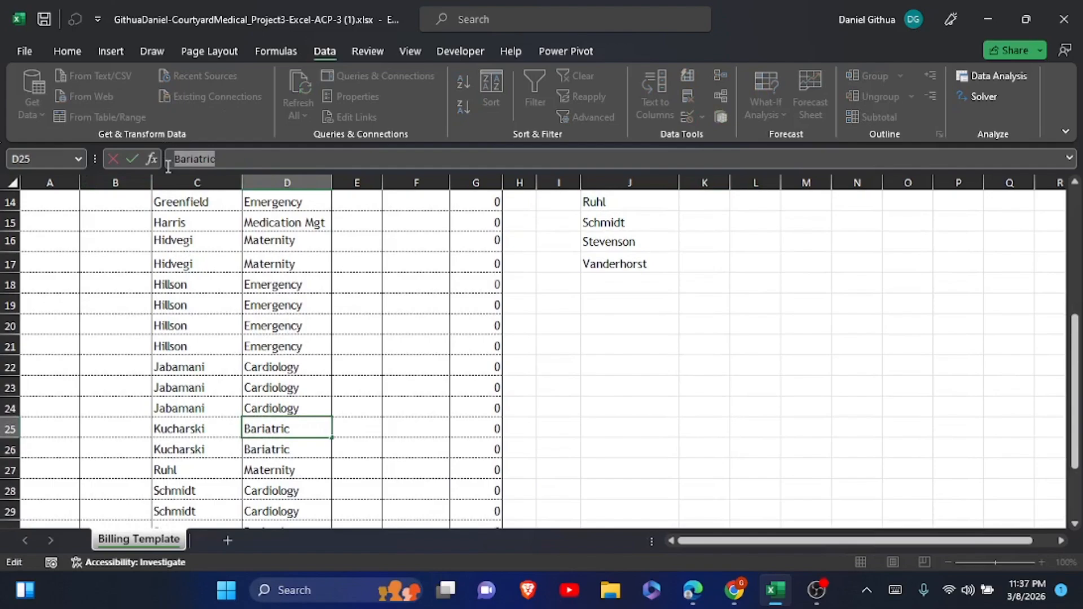
pyautogui.scroll(1, 542, 361)
pyautogui.click(705, 262)
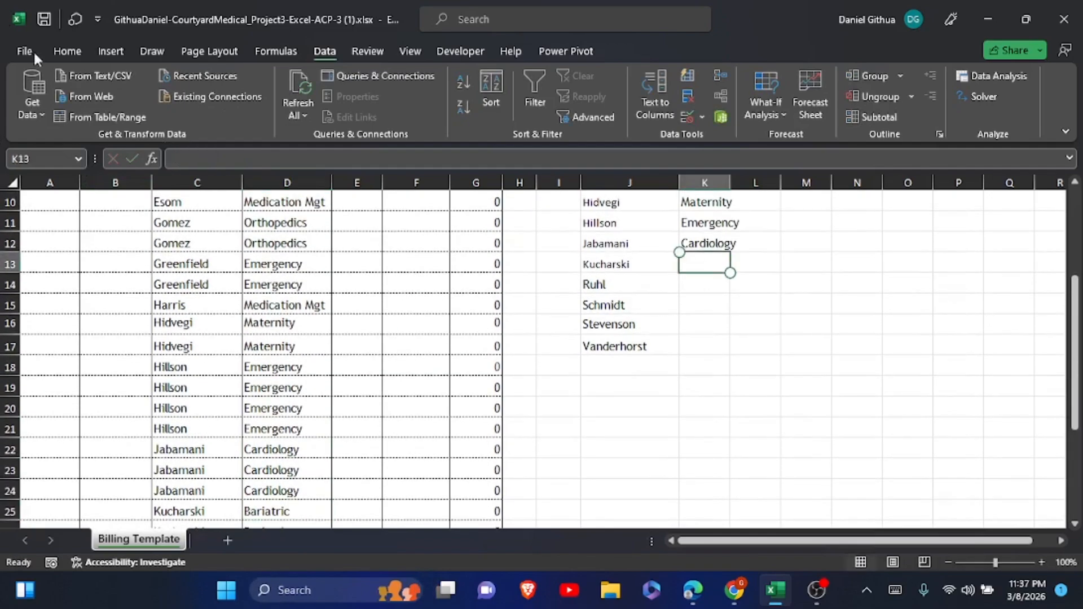
pyautogui.click(176, 158)
pyautogui.hotkey('ctrl', 'v')
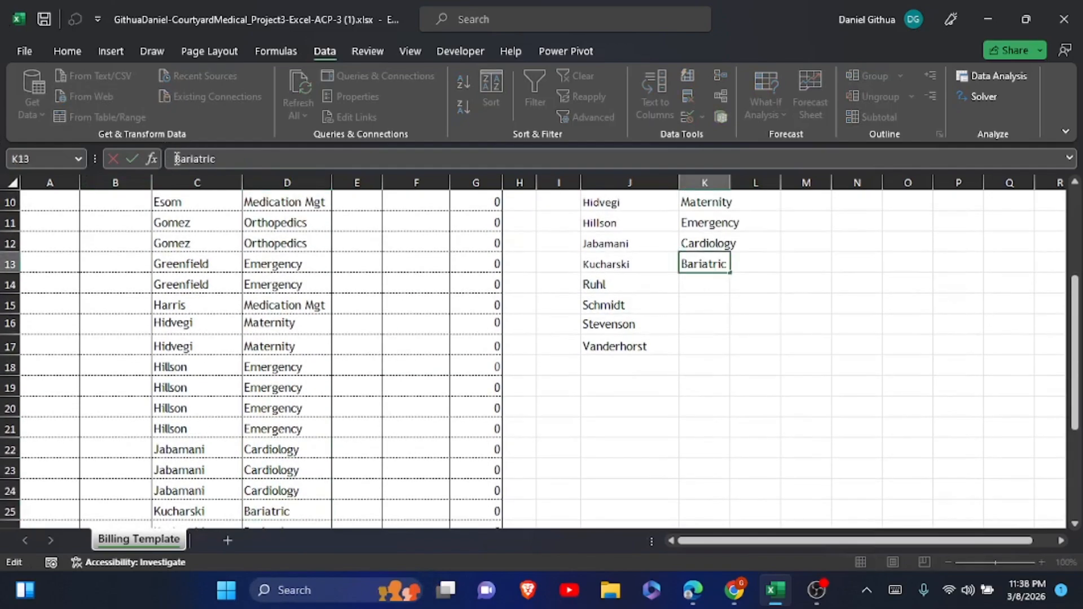
pyautogui.click(130, 158)
# Copy the eleventh physician's department name, Maternity, from D27 into K14
pyautogui.scroll(-3, 542, 361)
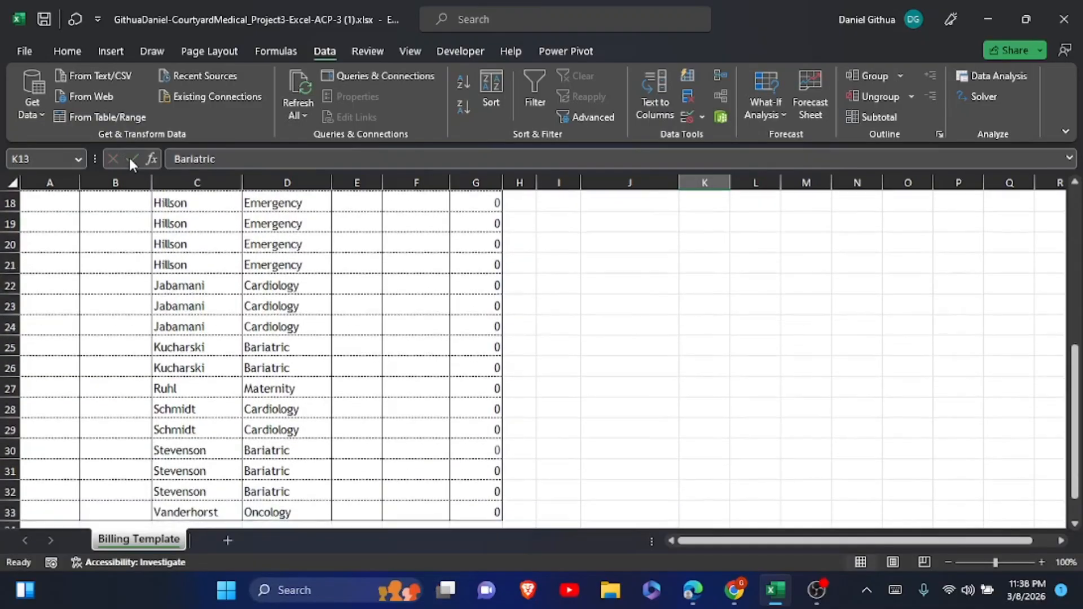
pyautogui.click(270, 383)
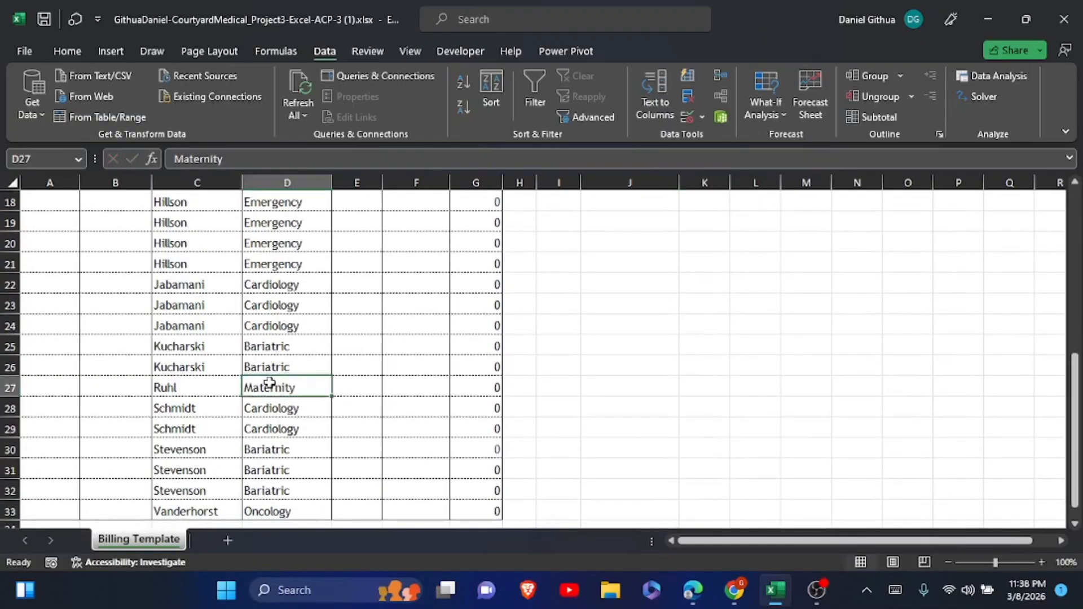
pyautogui.moveTo(236, 160); pyautogui.dragTo(185, 160)
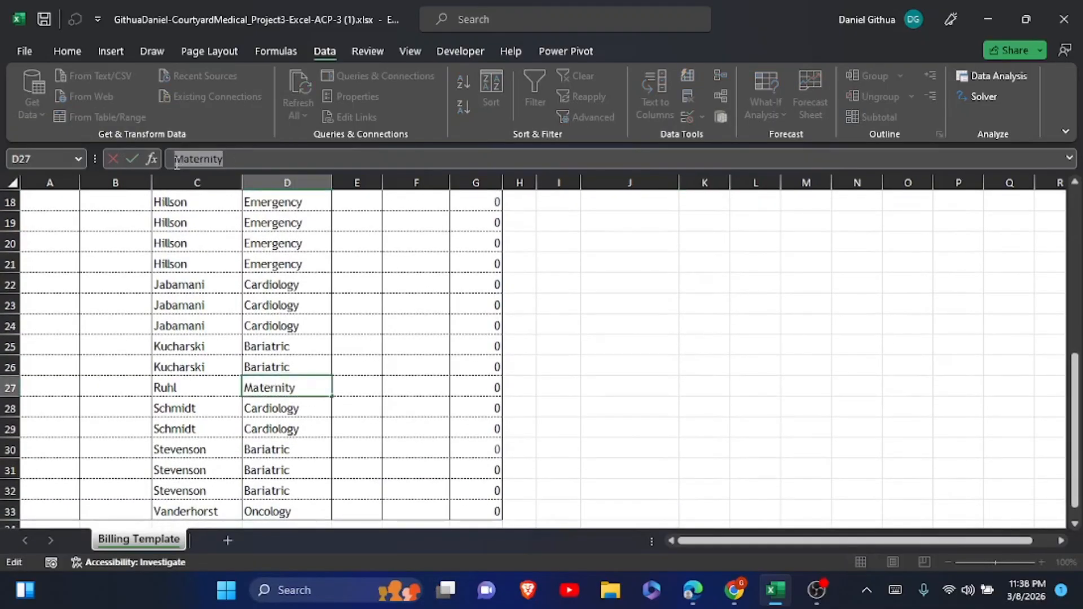
pyautogui.scroll(5, 154, 162)
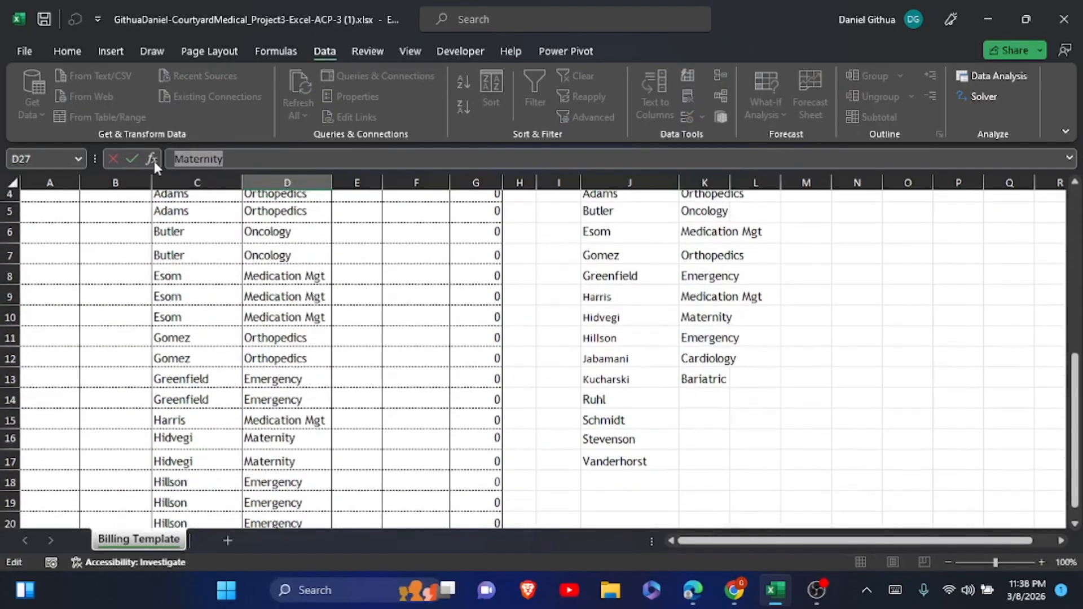
pyautogui.click(706, 391)
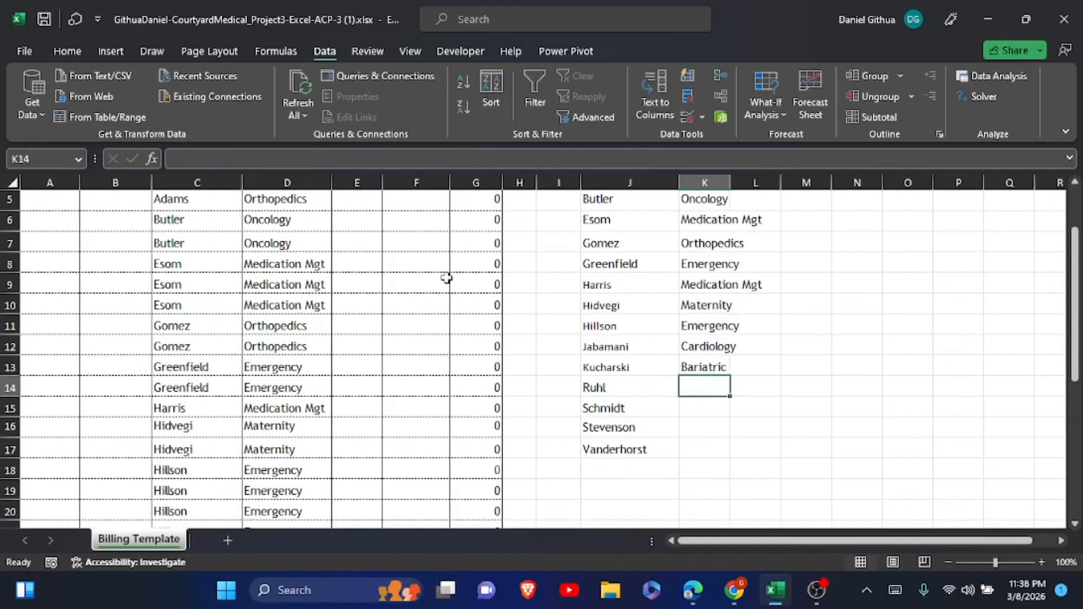
pyautogui.write('Maternity')
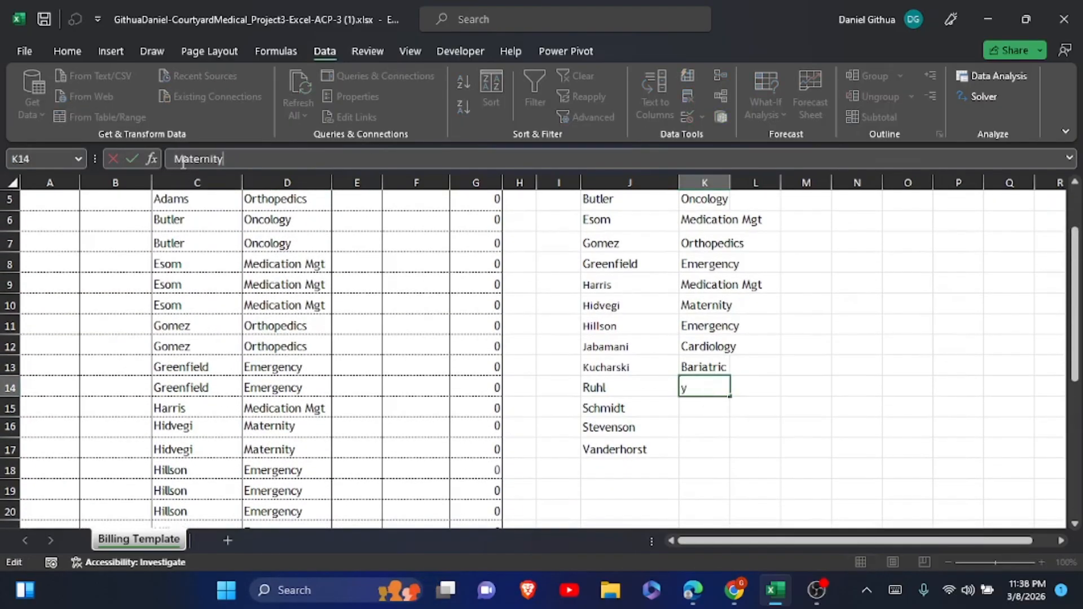
# Copy the twelfth physician's department name, Cardiology, from D28 into K15
pyautogui.scroll(-5, 183, 162)
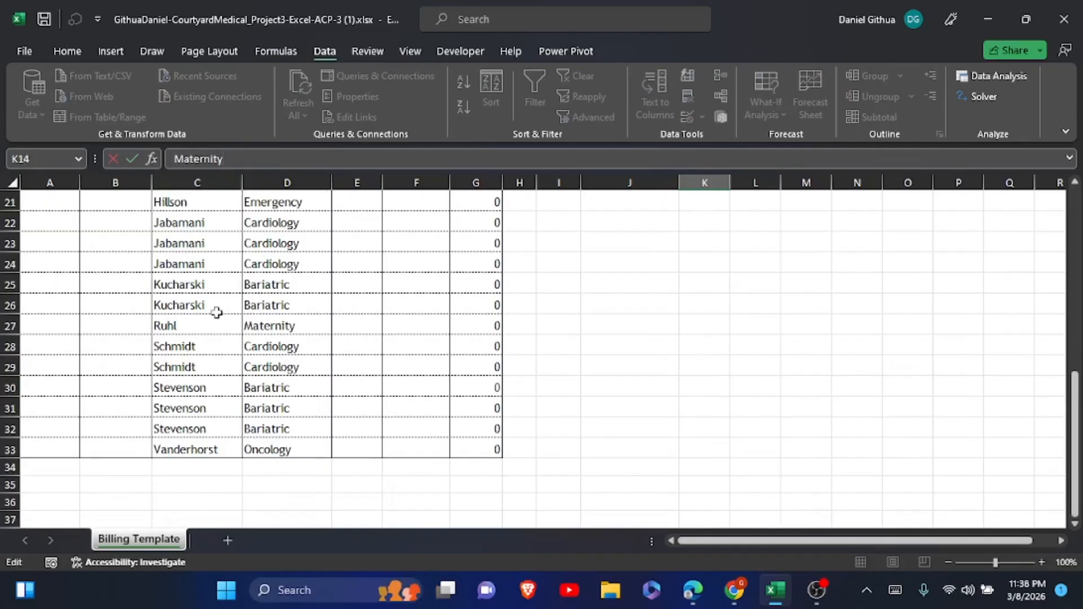
pyautogui.click(268, 353)
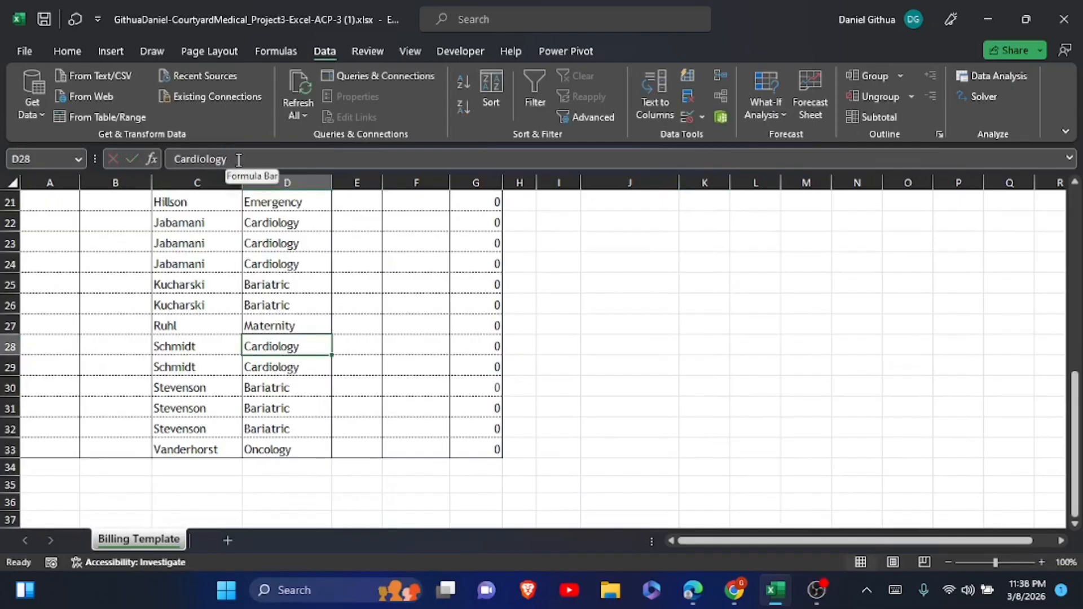
pyautogui.moveTo(229, 153); pyautogui.dragTo(179, 170)
pyautogui.hotkey('ctrl', 'c')
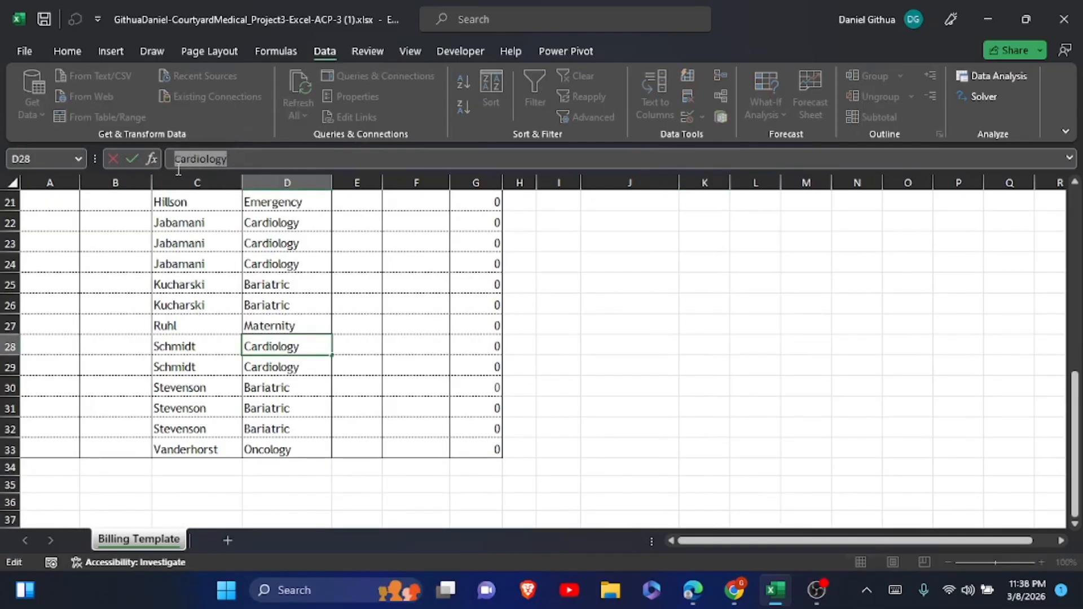
pyautogui.scroll(6, 179, 169)
pyautogui.click(704, 455)
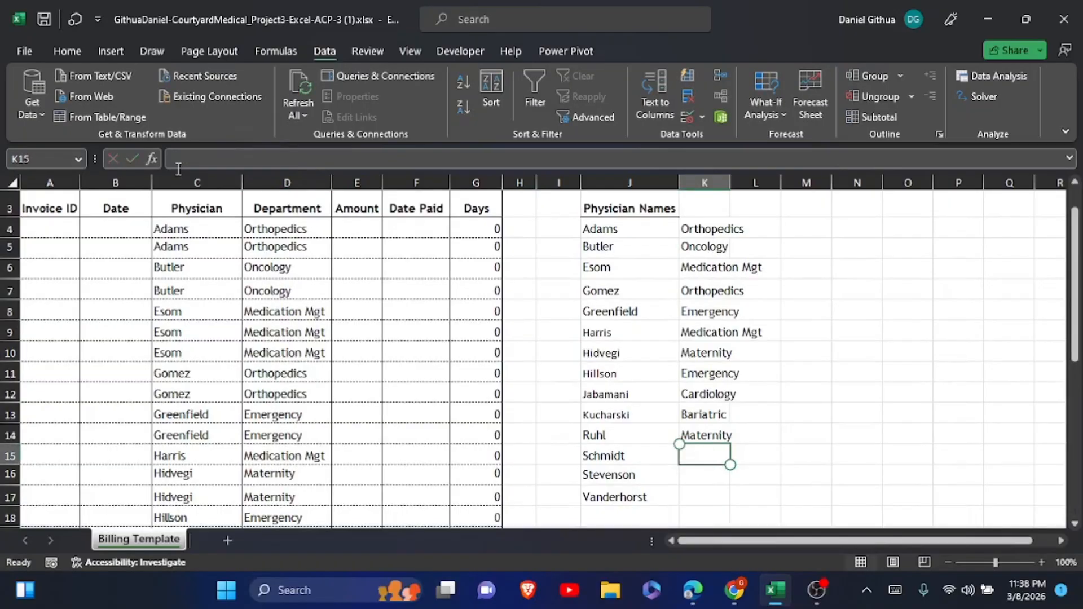
pyautogui.click(178, 159)
pyautogui.hotkey('ctrl', 'v')
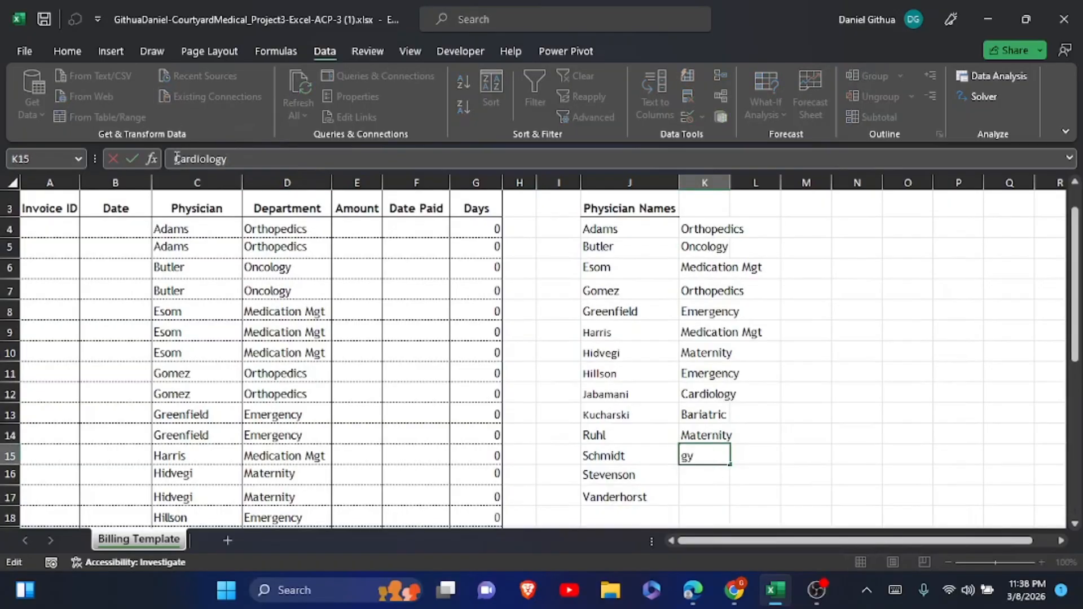
# Copy the thirteenth physician's department name, Bariatric, from D30 into K16
pyautogui.scroll(-5, 206, 213)
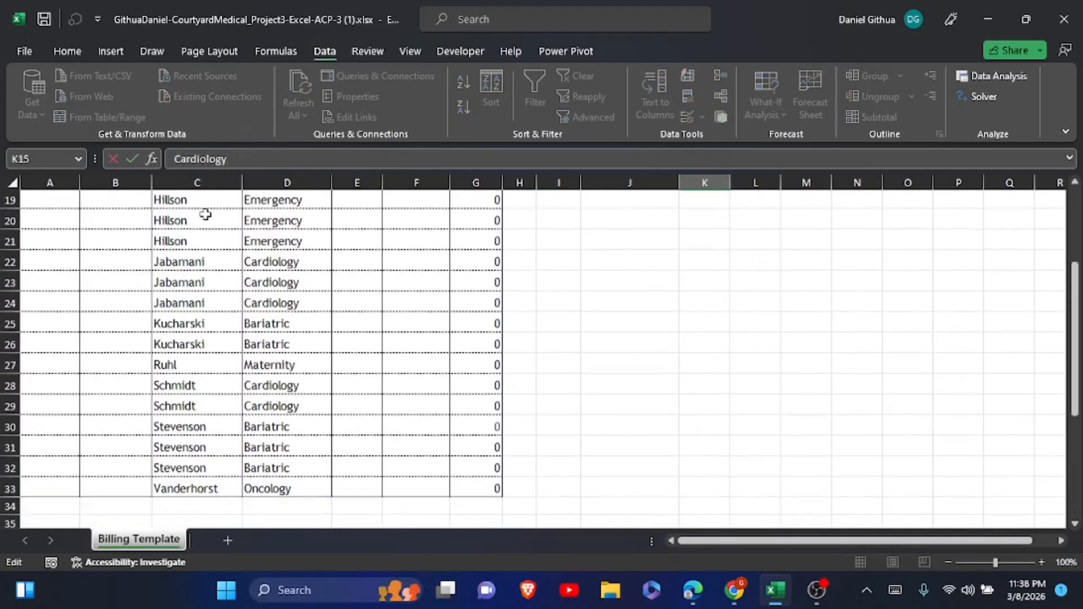
pyautogui.click(272, 424)
pyautogui.moveTo(216, 161); pyautogui.dragTo(177, 163)
pyautogui.hotkey('ctrl', 'c')
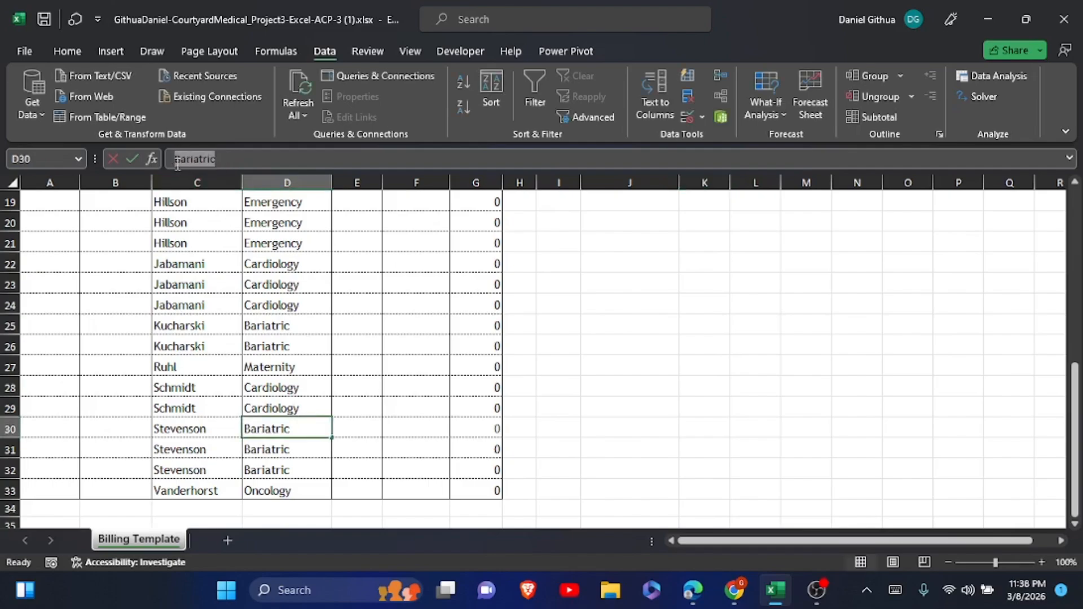
pyautogui.scroll(3, 177, 164)
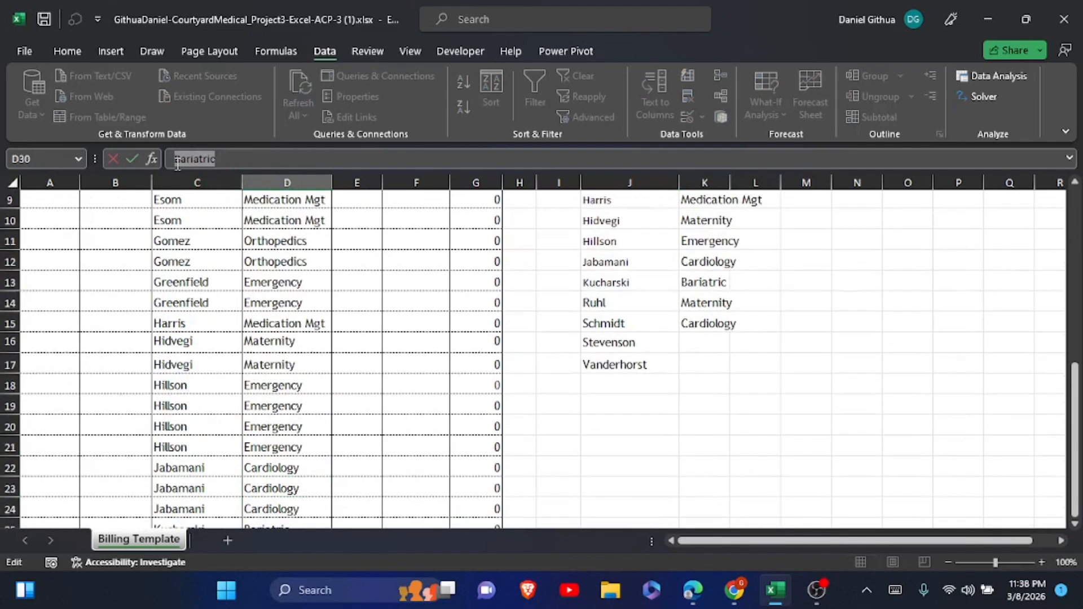
pyautogui.click(705, 343)
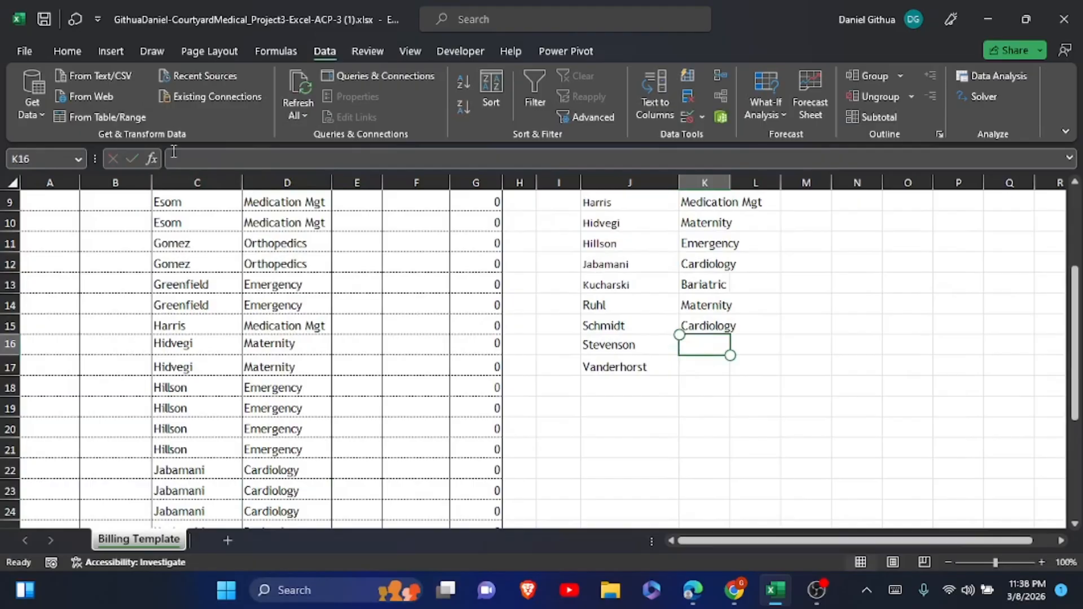
pyautogui.click(174, 152)
pyautogui.hotkey('ctrl', 'v')
# Copy the fourteenth physician's department name, Oncology, from D33 into K17
pyautogui.scroll(-6, 174, 151)
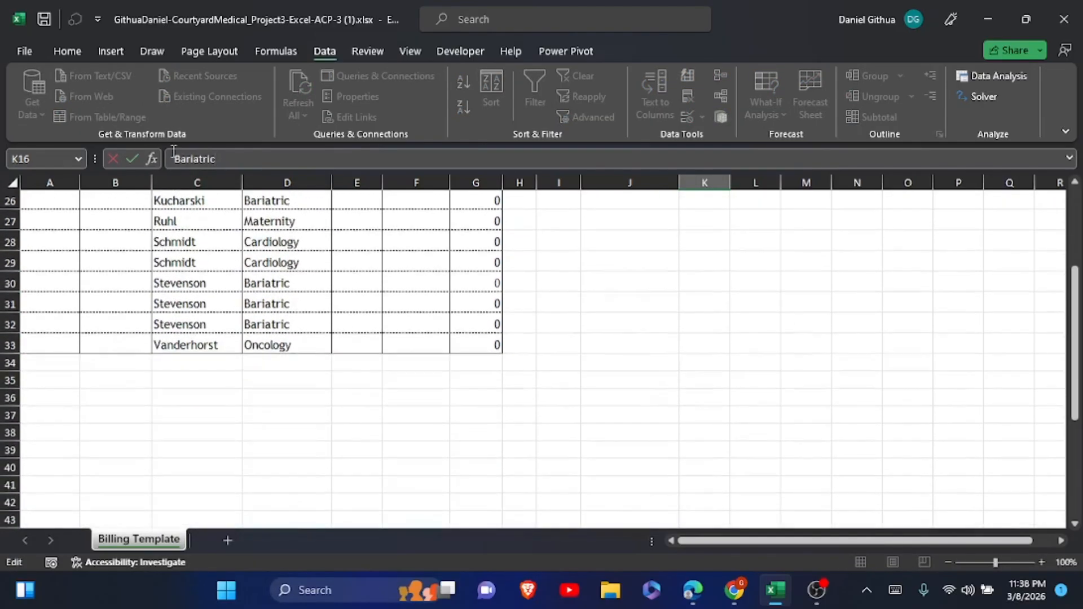
pyautogui.click(265, 346)
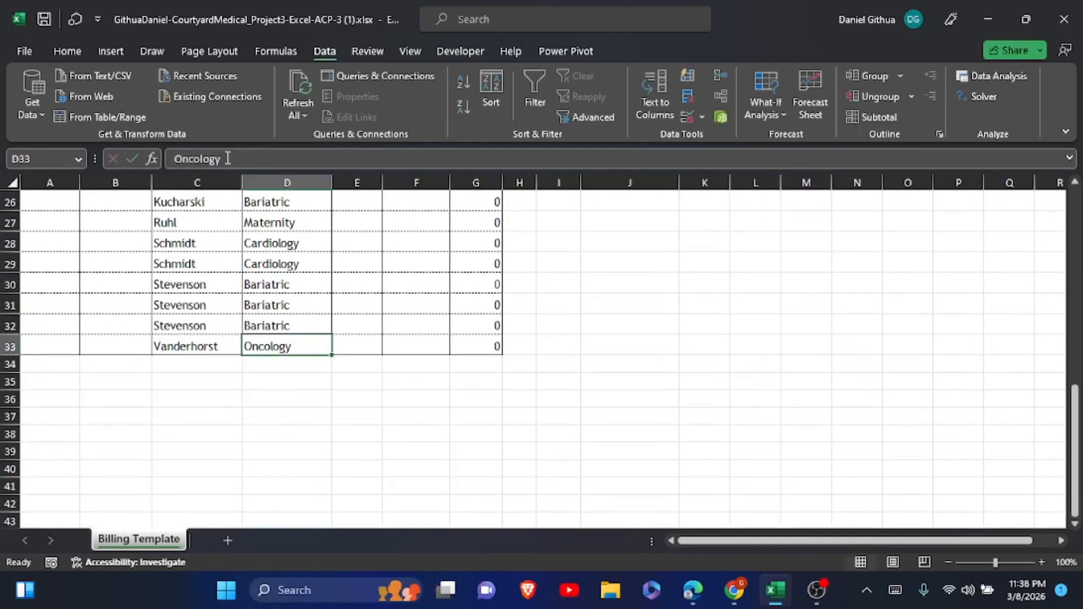
pyautogui.doubleClick(171, 160)
pyautogui.hotkey('ctrl', 'c')
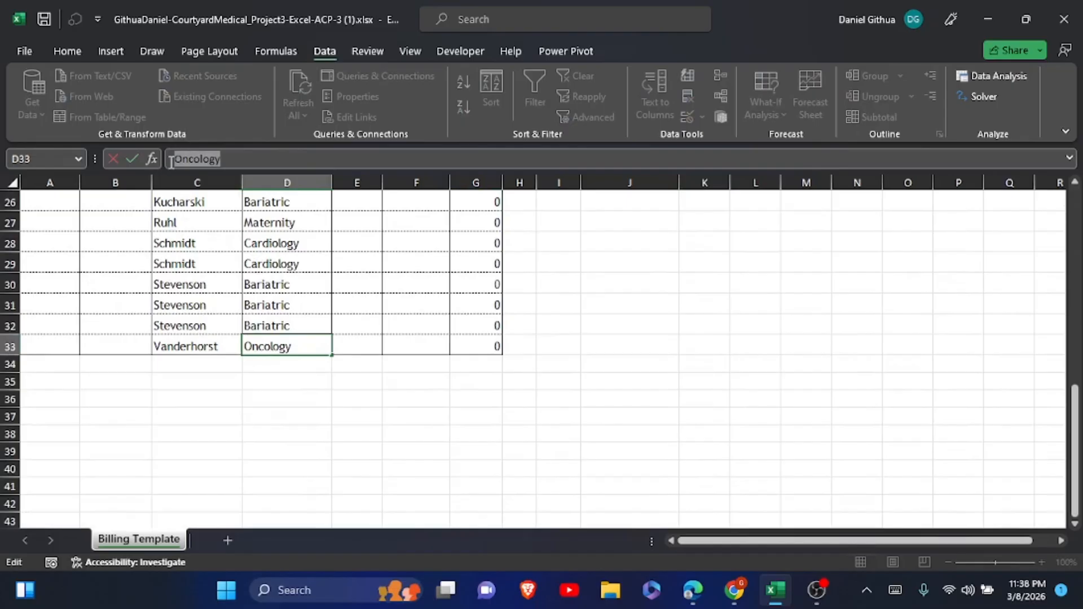
pyautogui.scroll(5, 541, 361)
pyautogui.click(704, 284)
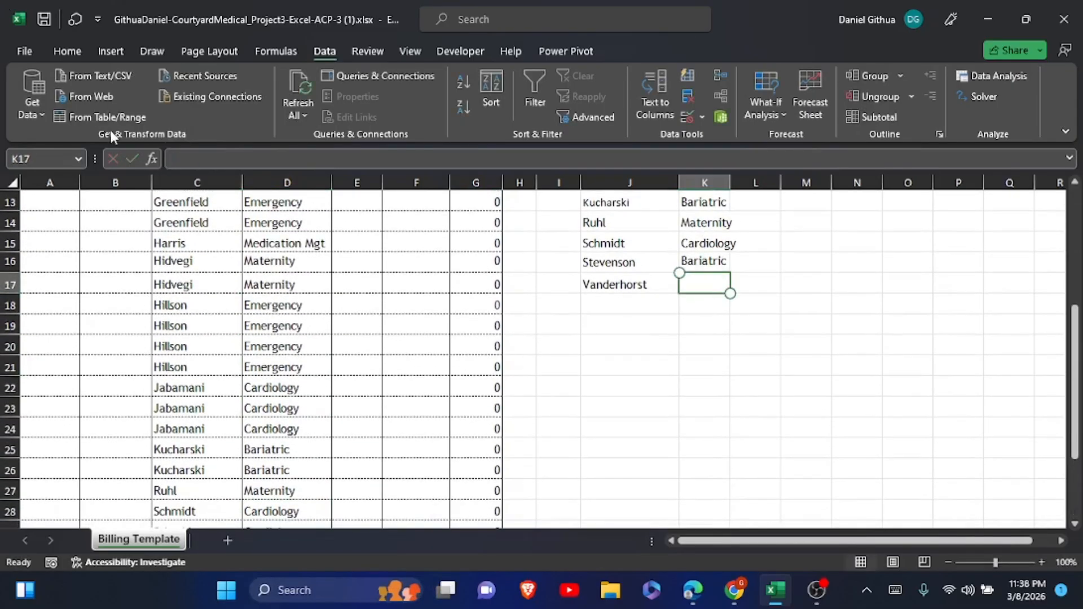
pyautogui.click(174, 160)
pyautogui.hotkey('ctrl', 'v')
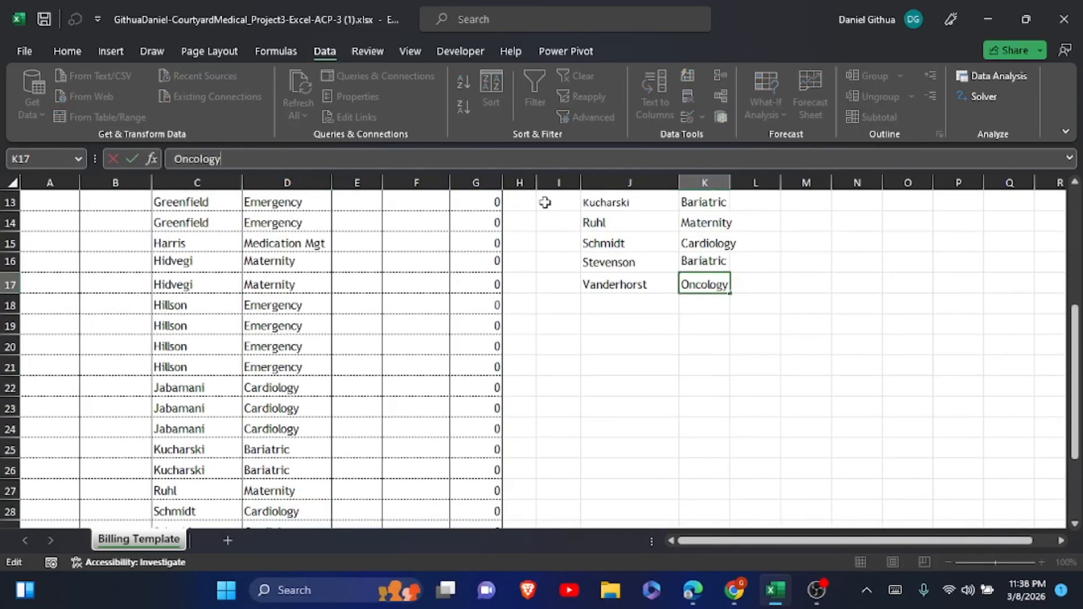
# AutoFit the width of column K to the department names
pyautogui.scroll(2, 544, 202)
pyautogui.scroll(3, 544, 202)
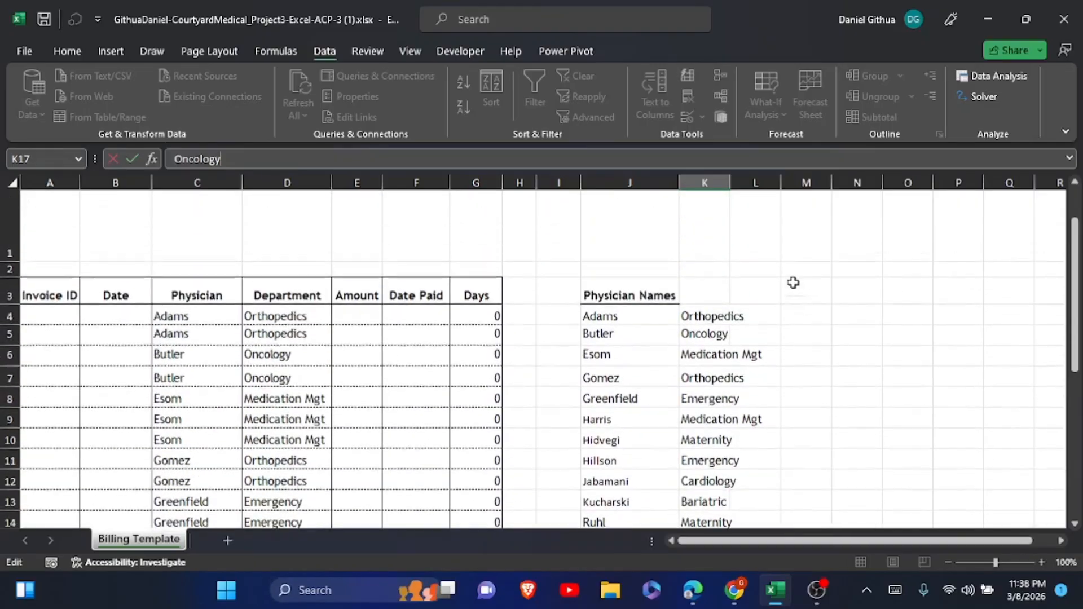
pyautogui.scroll(1, 776, 197)
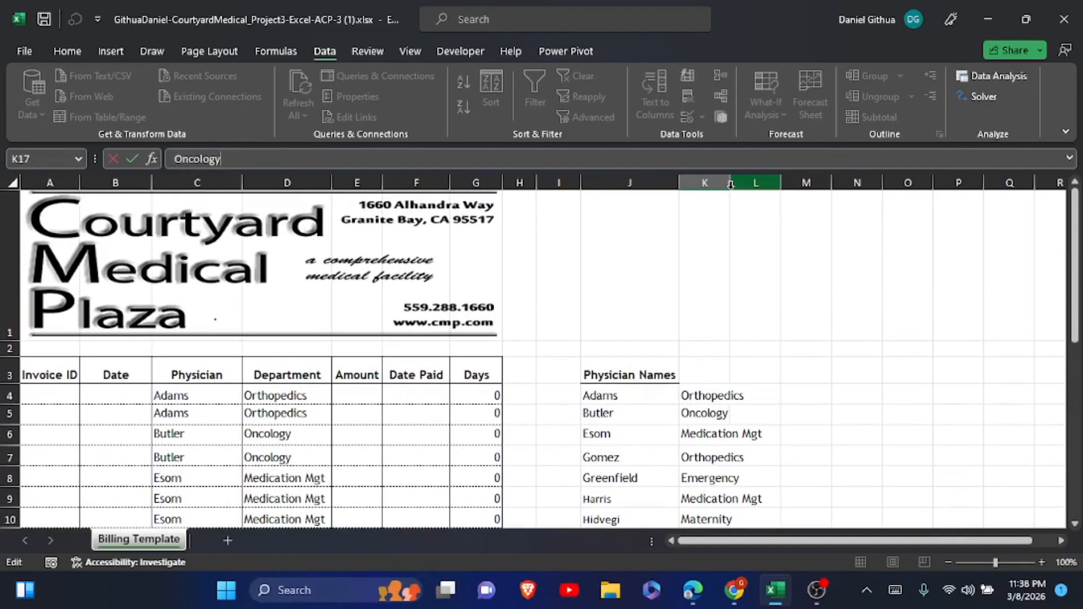
pyautogui.click(727, 182)
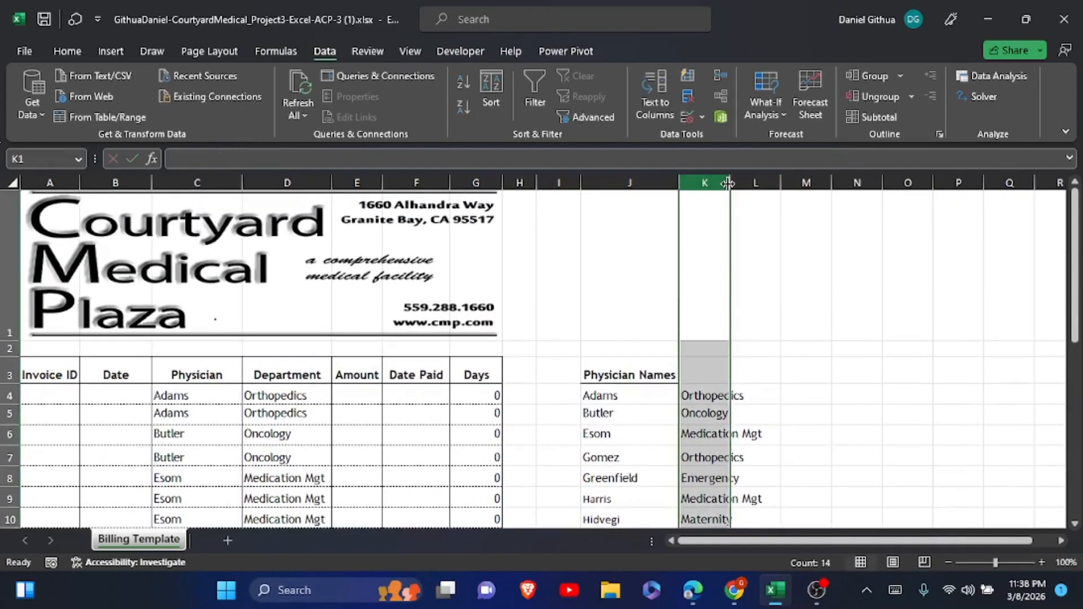
pyautogui.doubleClick(728, 183)
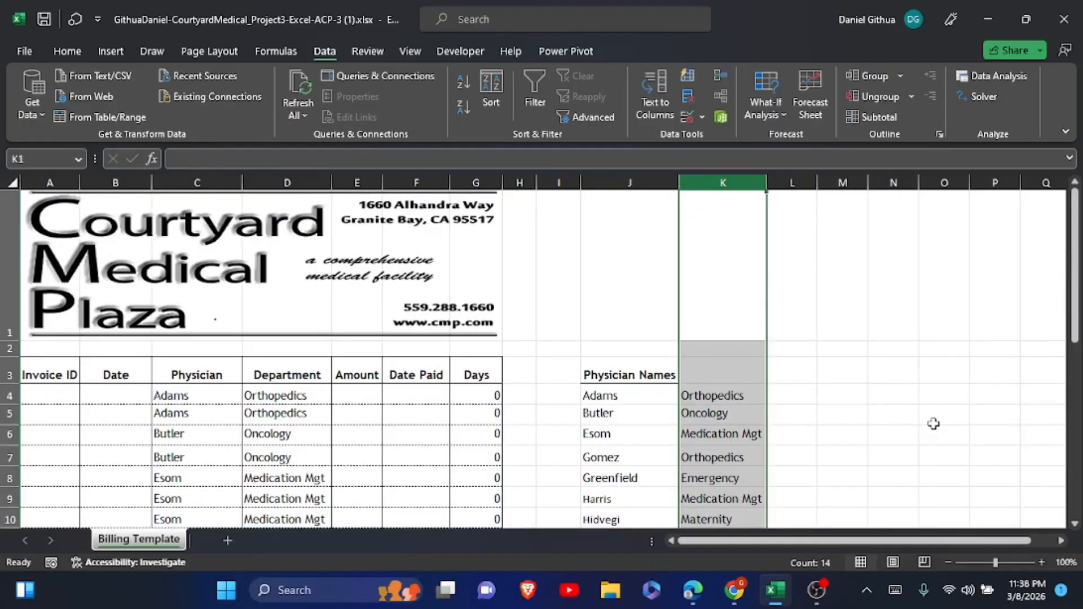
# Switch to the instruction courtyard.pdf in Chrome and read tasks 16 and 17 on the data validation list and XLOOKUP formula
pyautogui.hotkey('alt', 'Tab')
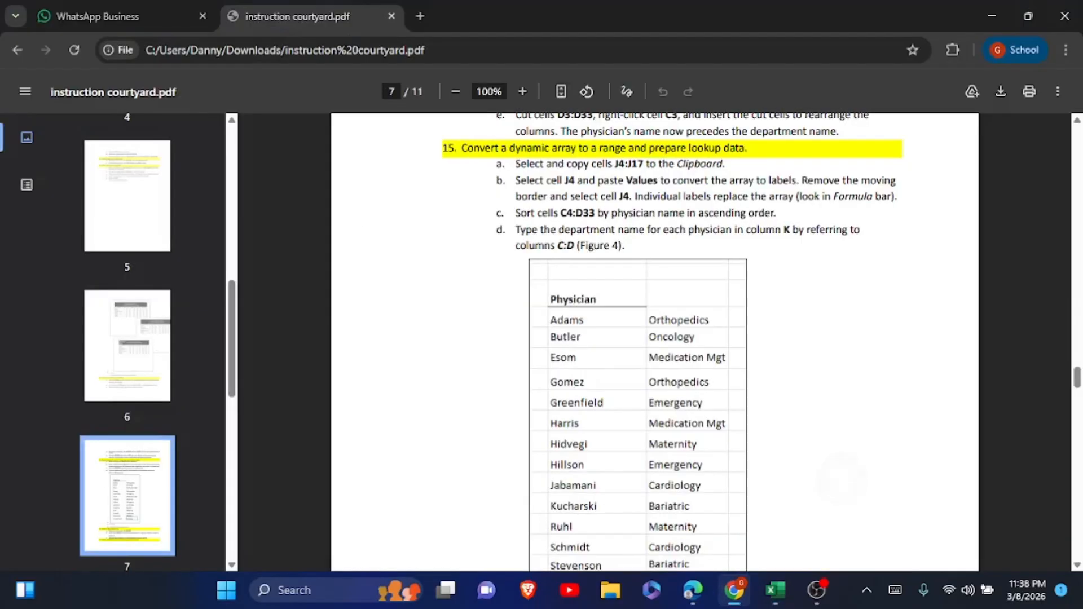
pyautogui.scroll(-5, 340, 125)
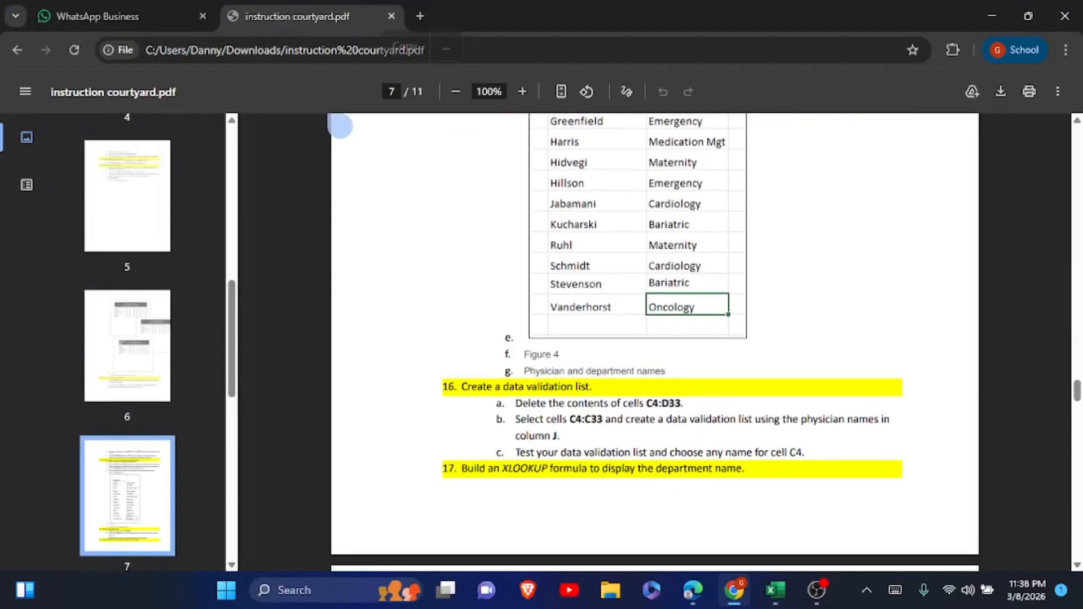
pyautogui.scroll(-2, 340, 125)
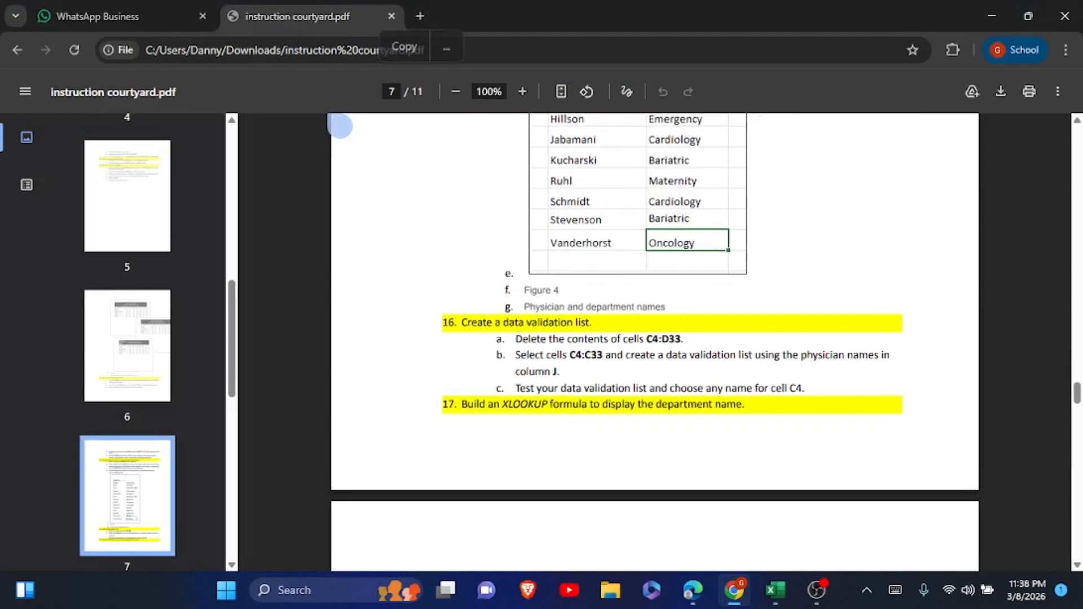
pyautogui.scroll(-2, 341, 125)
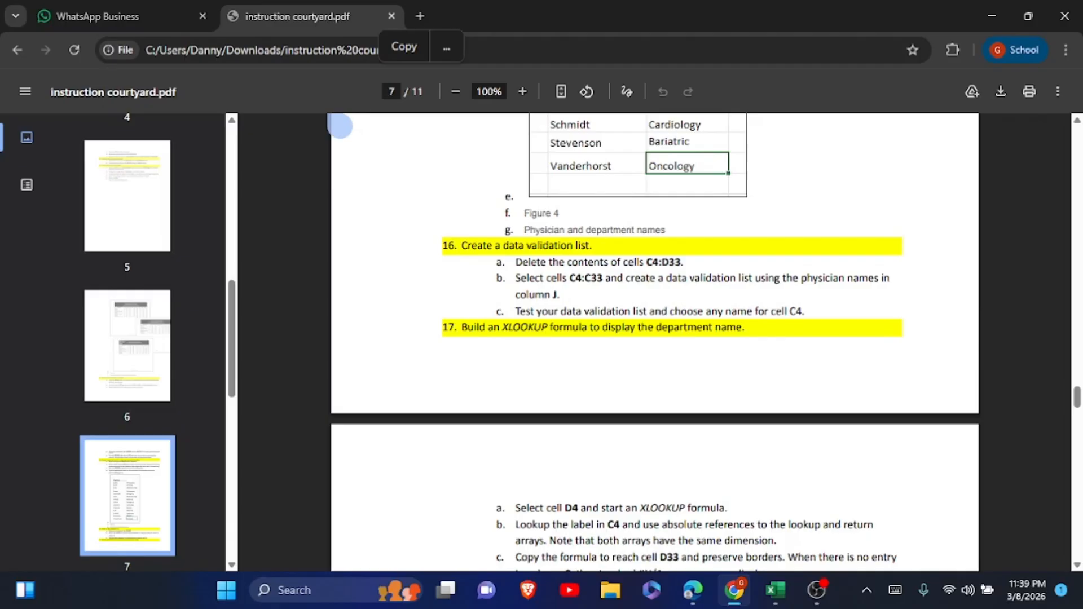
# Switch to the CourtyardMedical workbook in Excel and clear the contents of cells C4:D33 on the Billing Template sheet
pyautogui.moveTo(775, 590)
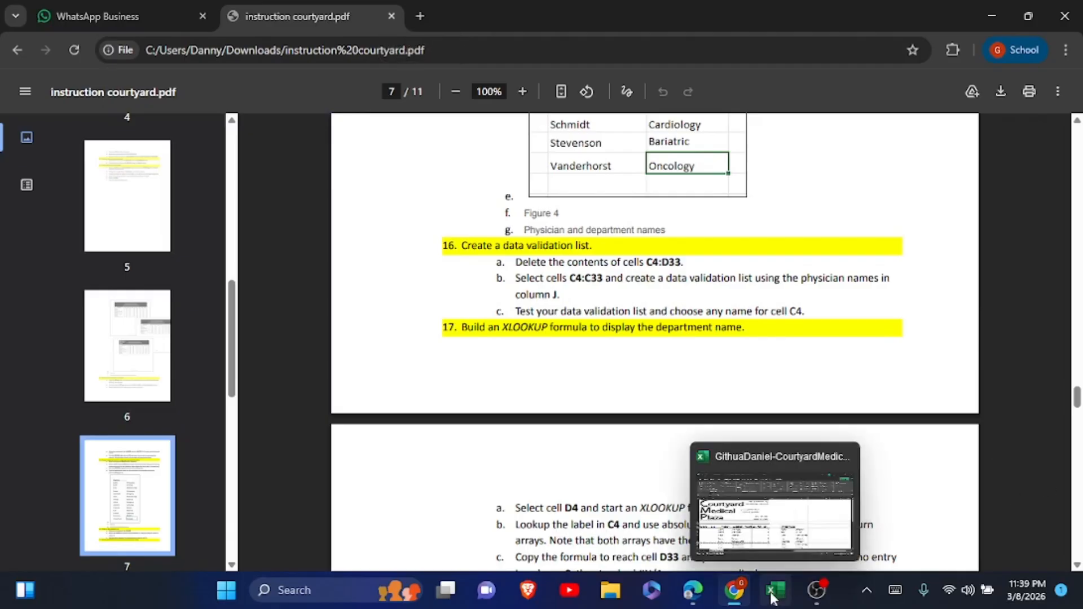
pyautogui.click(799, 539)
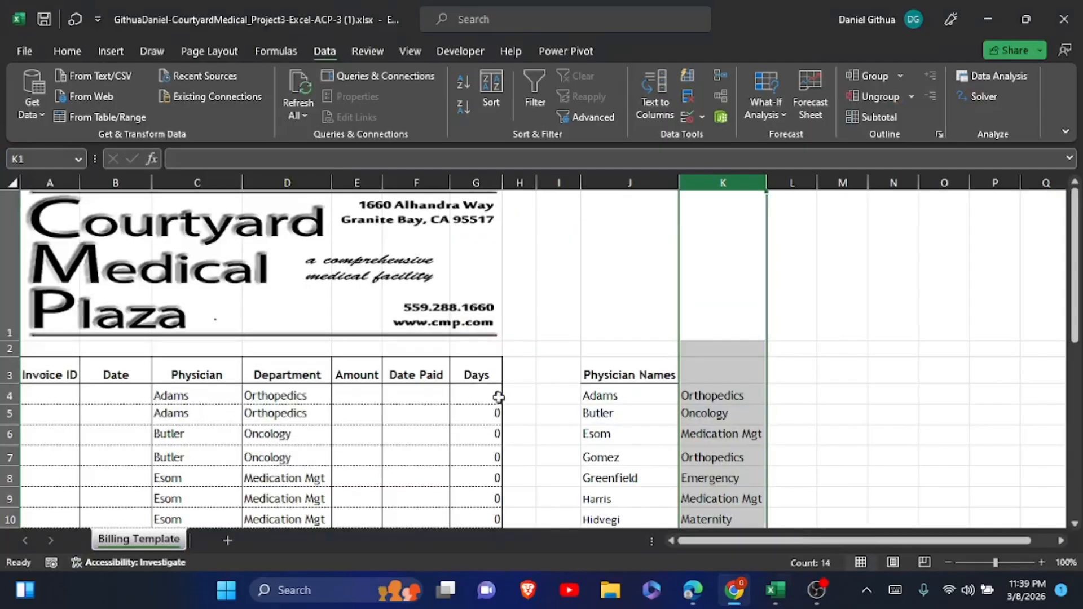
pyautogui.click(181, 393)
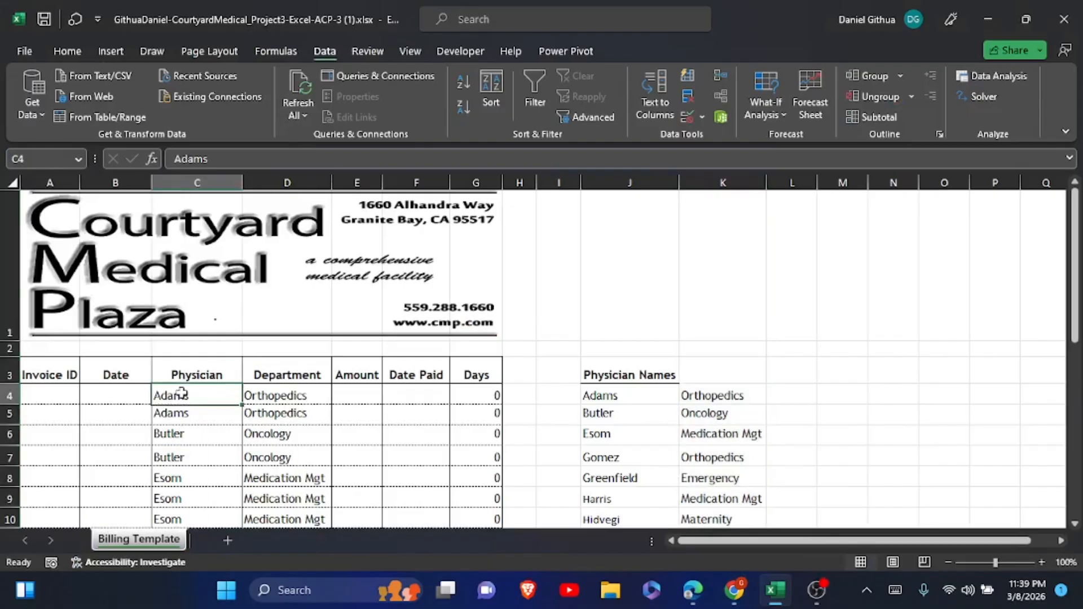
pyautogui.moveTo(181, 394); pyautogui.dragTo(281, 494)
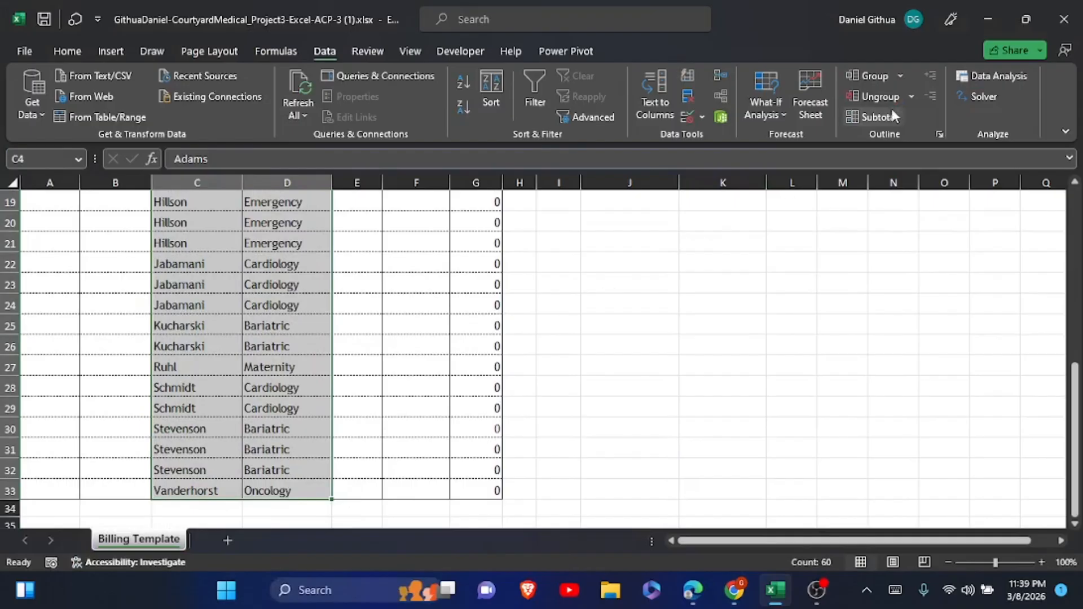
pyautogui.click(68, 52)
pyautogui.click(942, 114)
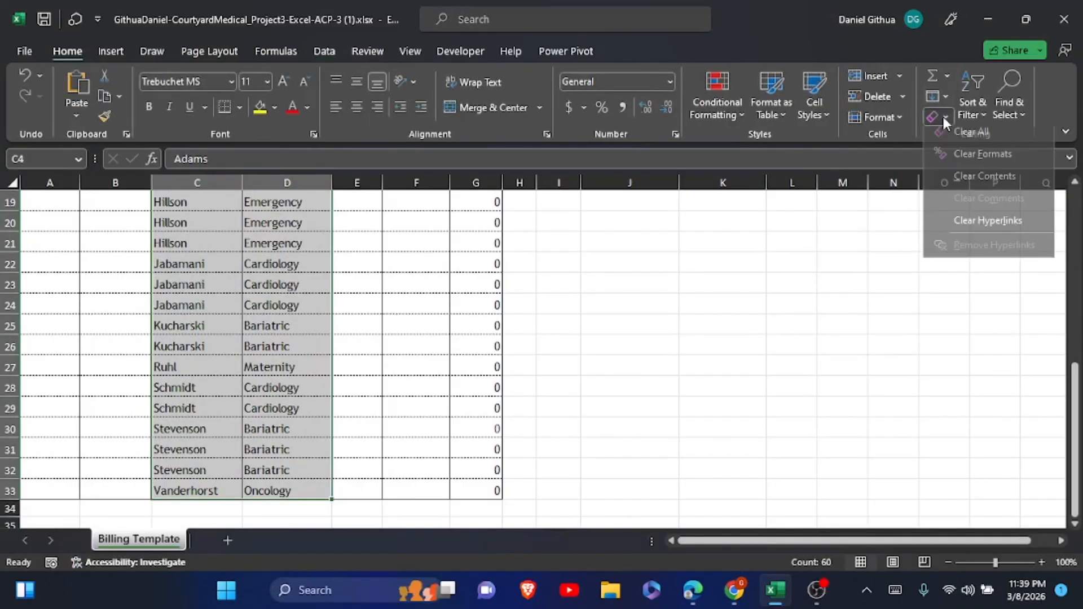
pyautogui.click(964, 183)
pyautogui.scroll(6, 964, 183)
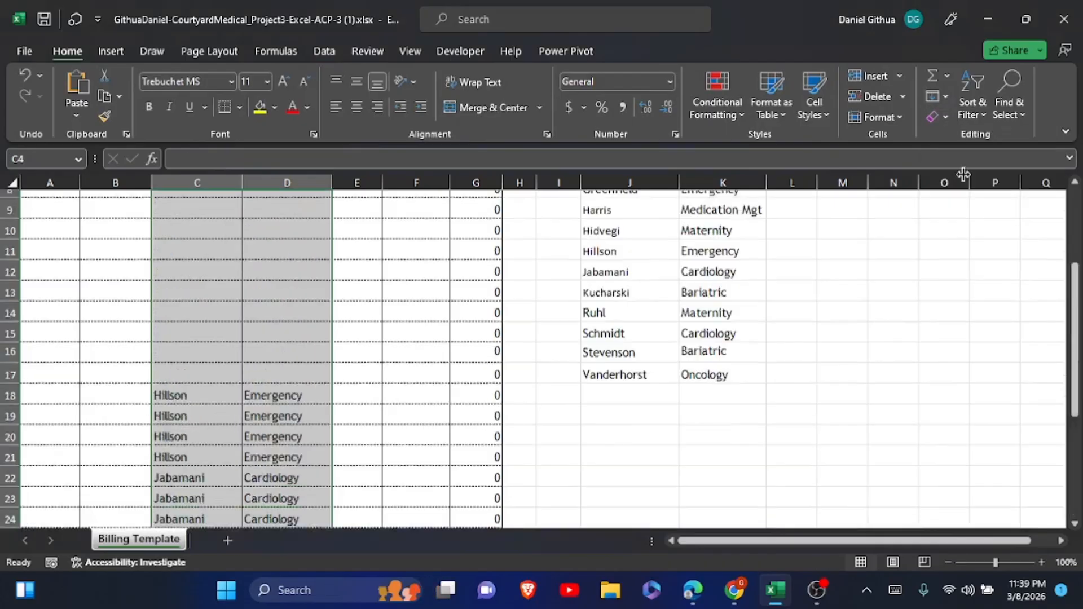
# Recheck task 16 in the Chrome instructions and, back in Excel, set the data validation for cells C4:C33 to allow a List
pyautogui.click(734, 590)
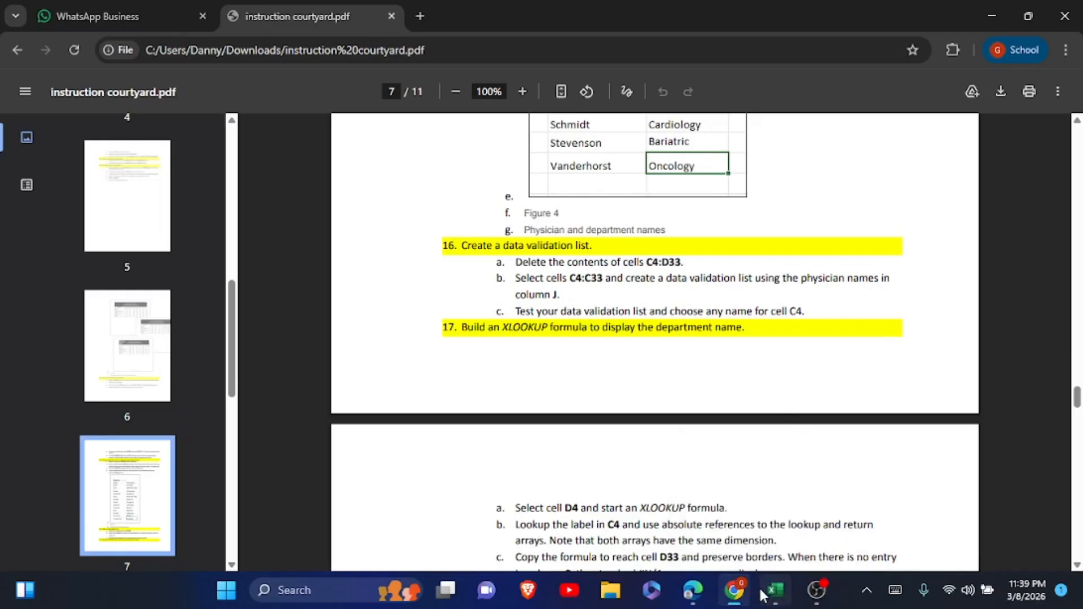
pyautogui.click(774, 590)
pyautogui.click(314, 279)
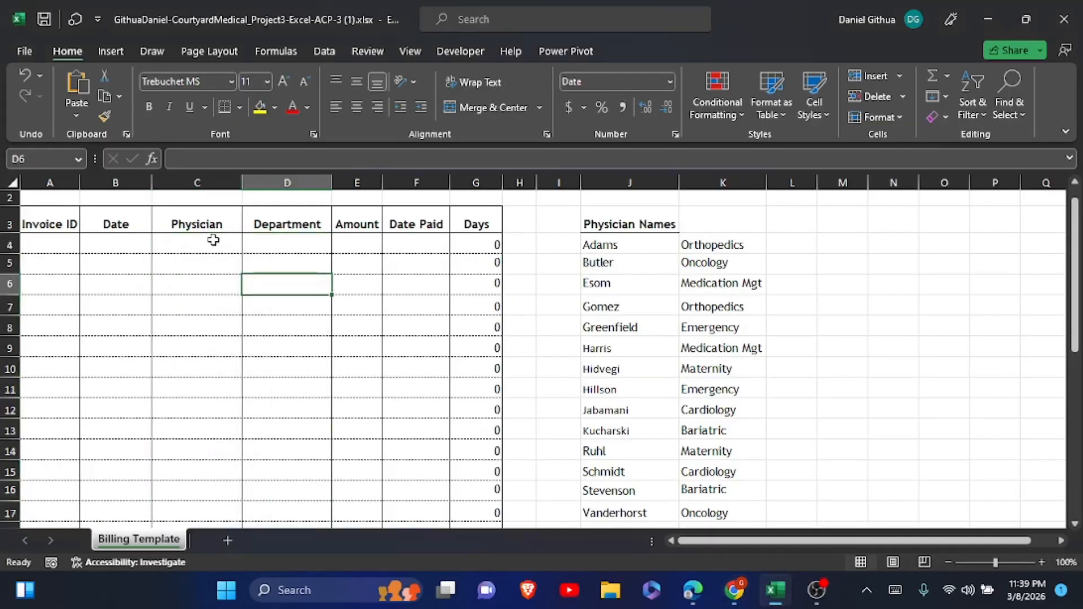
pyautogui.moveTo(214, 240); pyautogui.dragTo(204, 452)
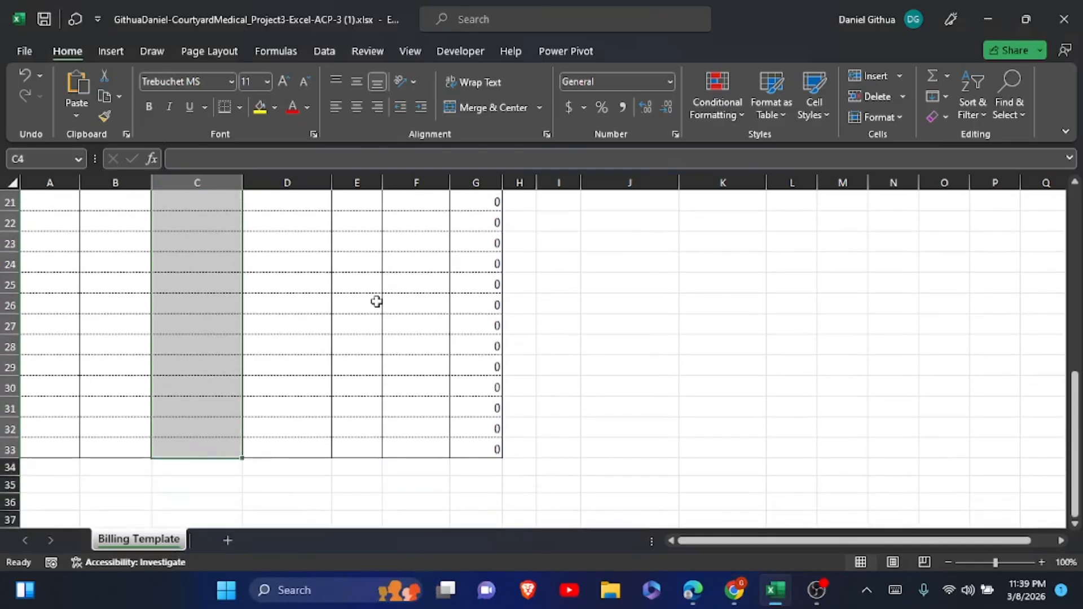
pyautogui.click(313, 51)
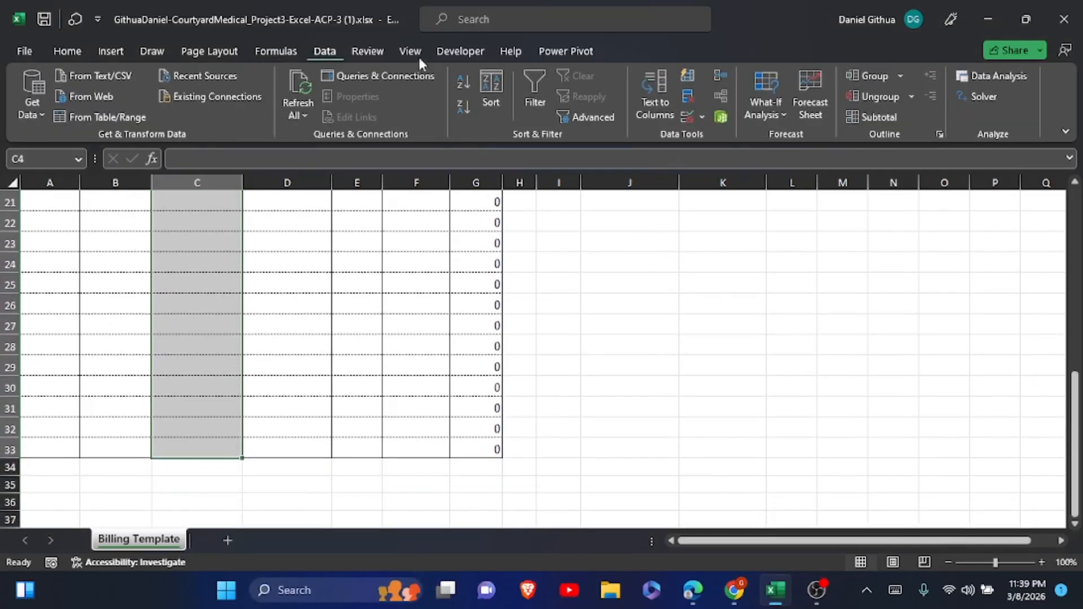
pyautogui.click(703, 118)
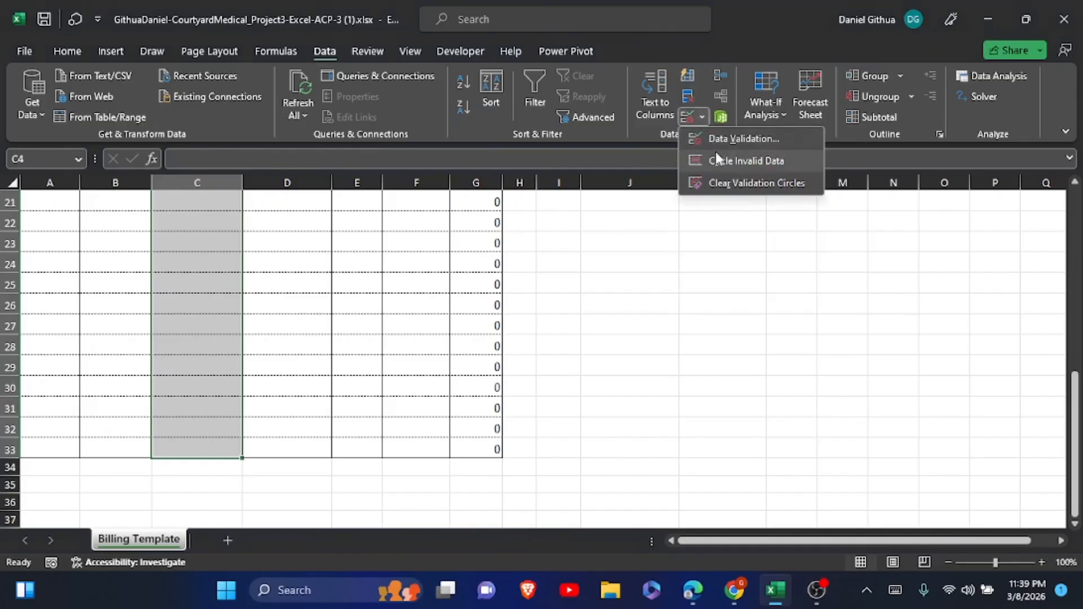
pyautogui.click(726, 138)
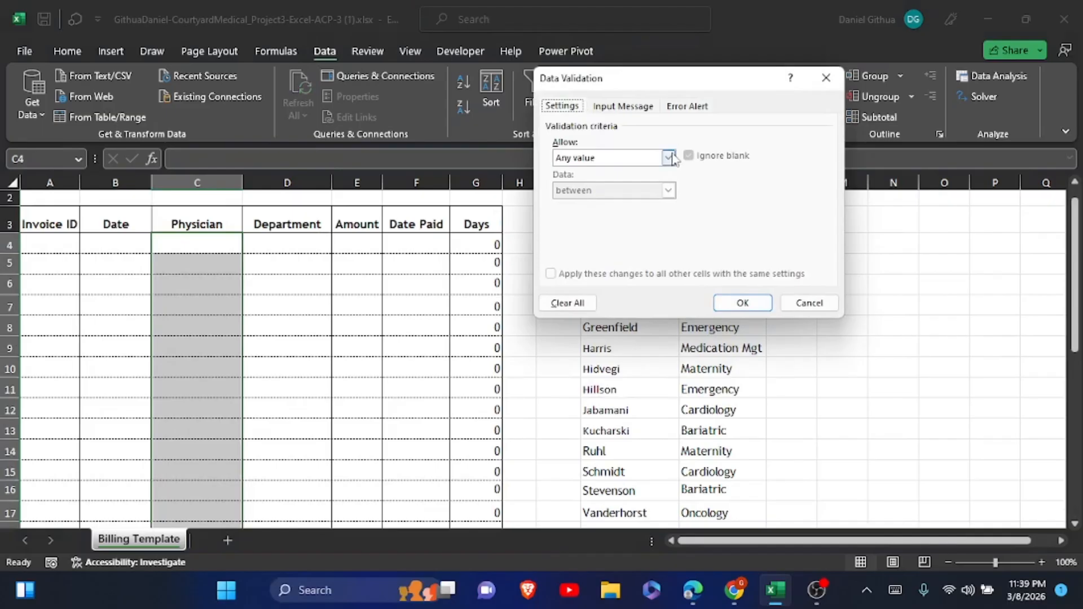
pyautogui.click(669, 158)
pyautogui.click(598, 208)
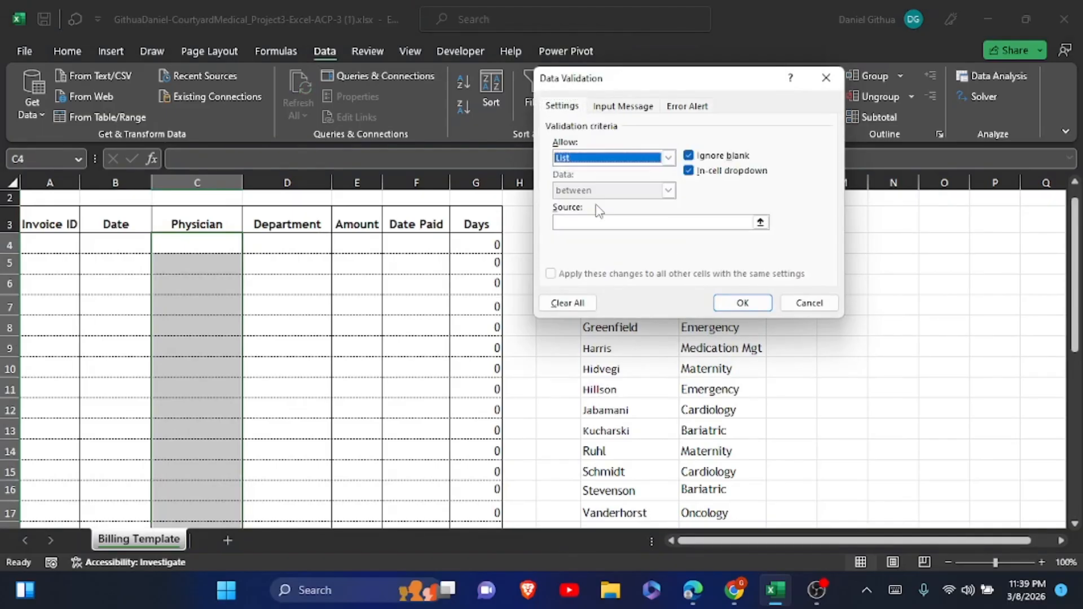
# Use the physician names in $J$4:$J$17 as the validation list source and apply the rule
pyautogui.click(759, 224)
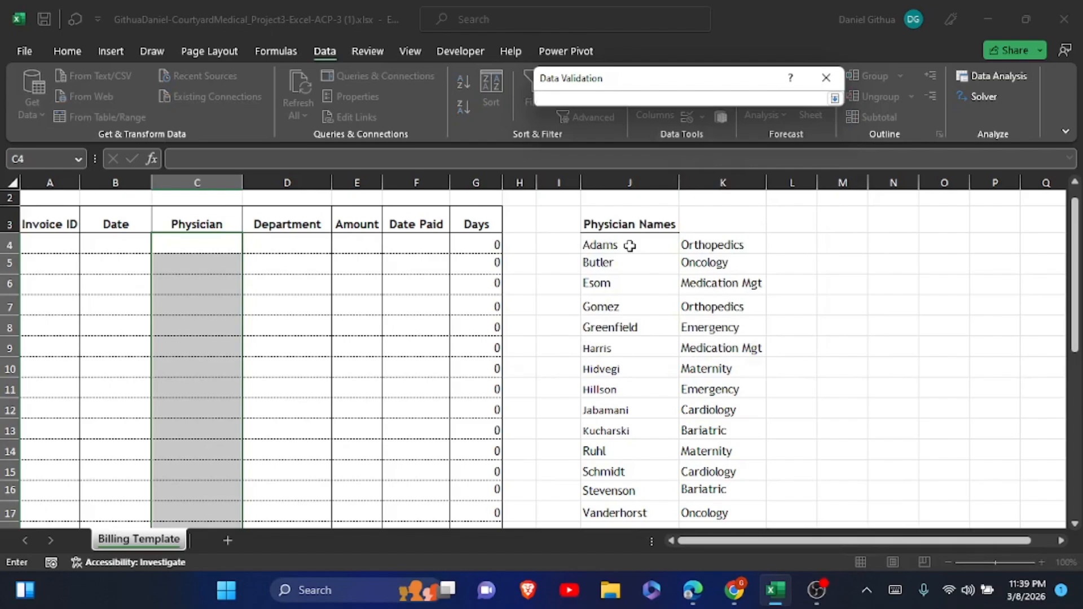
pyautogui.moveTo(630, 246); pyautogui.dragTo(624, 409)
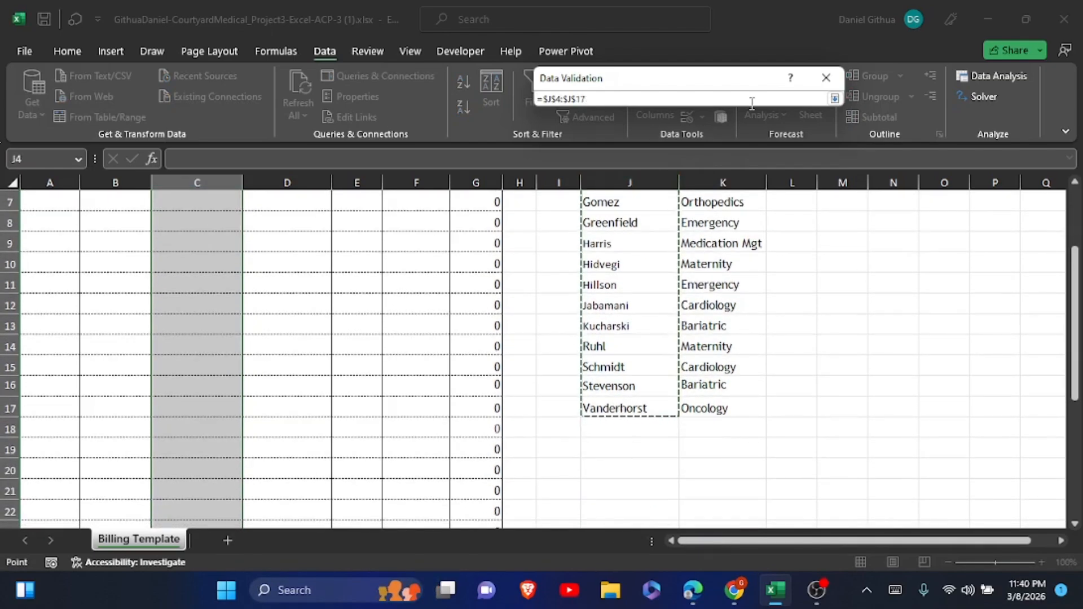
pyautogui.click(834, 99)
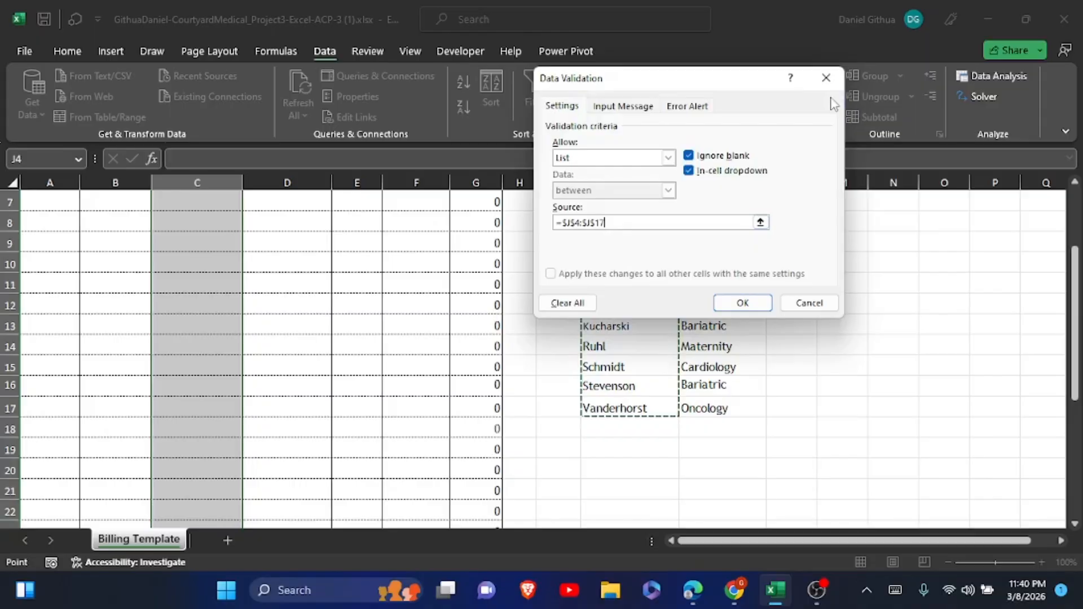
pyautogui.click(728, 305)
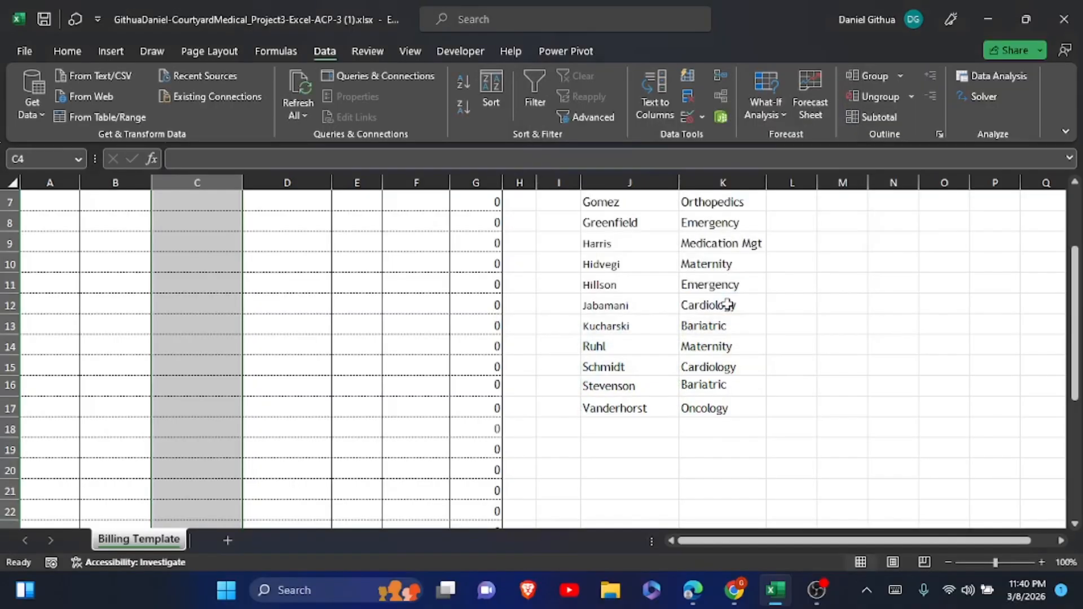
pyautogui.scroll(5, 728, 304)
pyautogui.scroll(-1, 728, 383)
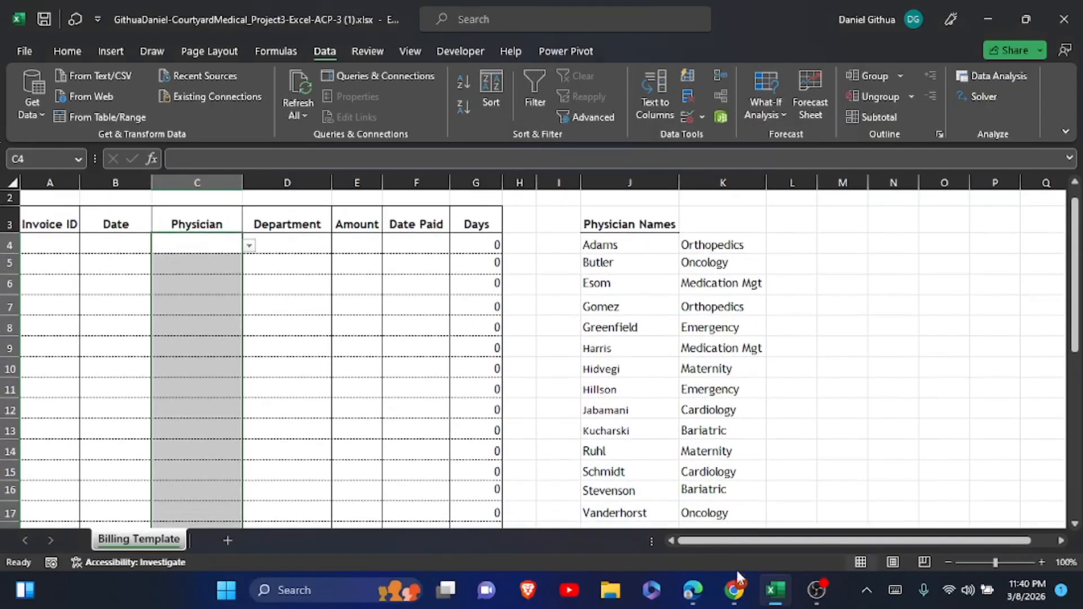
# Recheck the Chrome instructions and test the validation list in Excel by choosing the fourth physician's name for cell C4
pyautogui.click(740, 579)
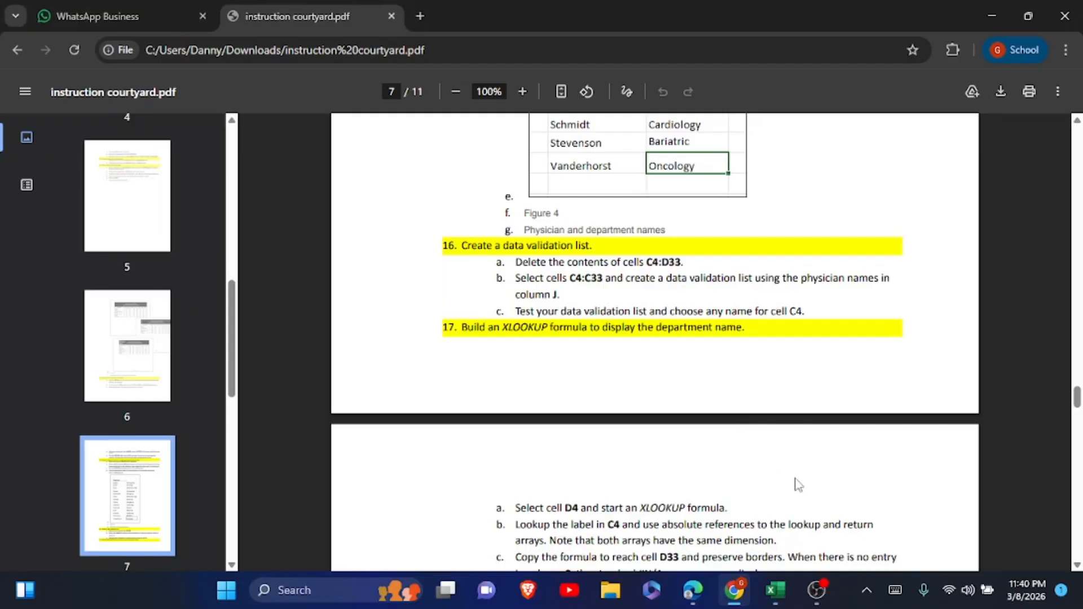
pyautogui.click(776, 590)
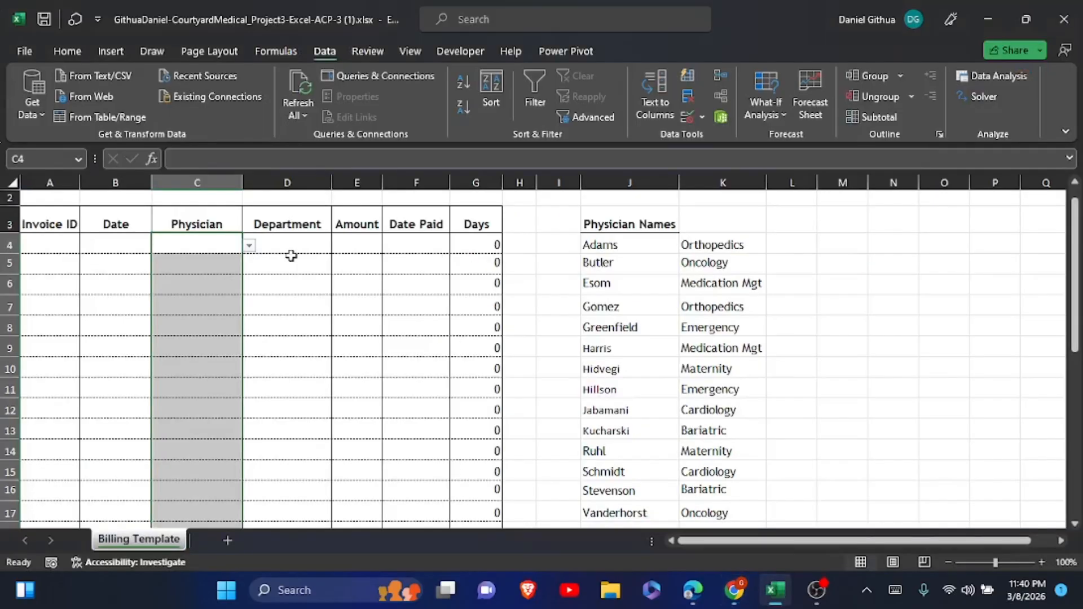
pyautogui.click(249, 246)
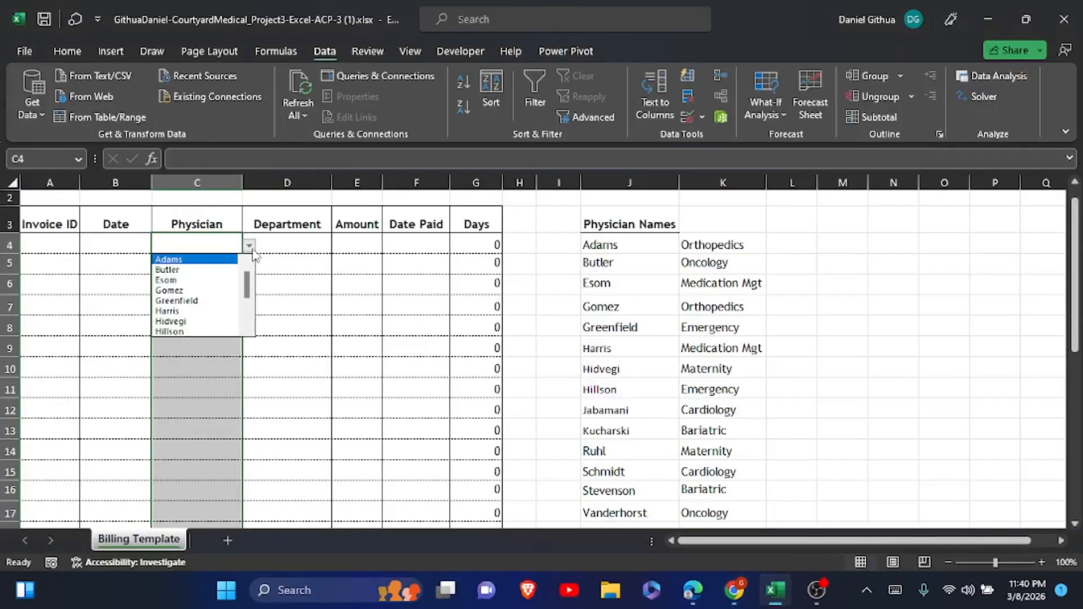
pyautogui.click(194, 290)
pyautogui.click(284, 277)
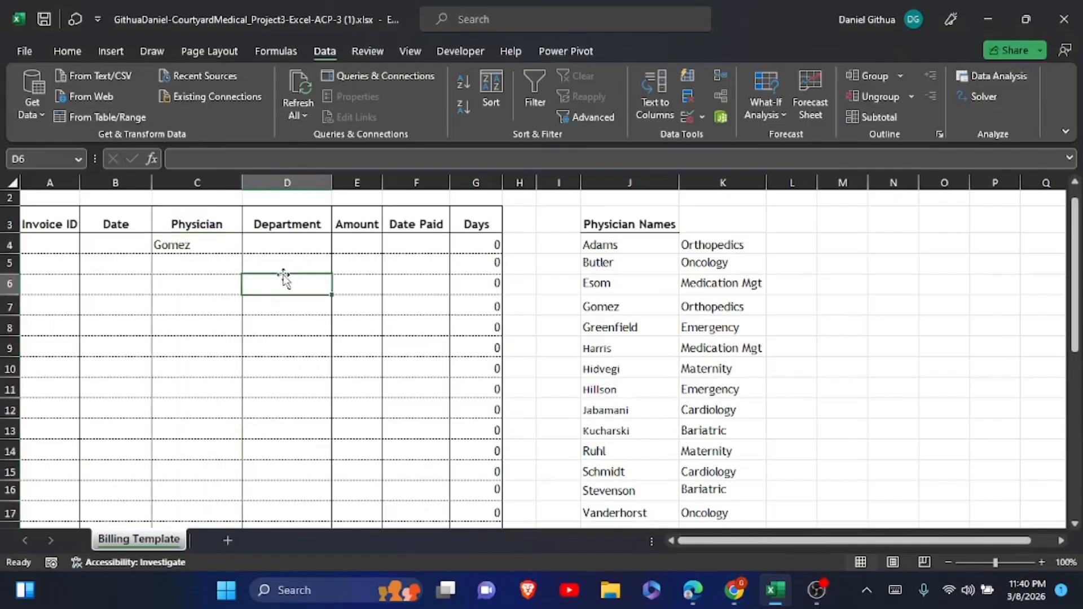
# Review task 17 in the Chrome instructions and, in Excel, start an XLOOKUP formula in D4 with C4 as the lookup value
pyautogui.click(733, 591)
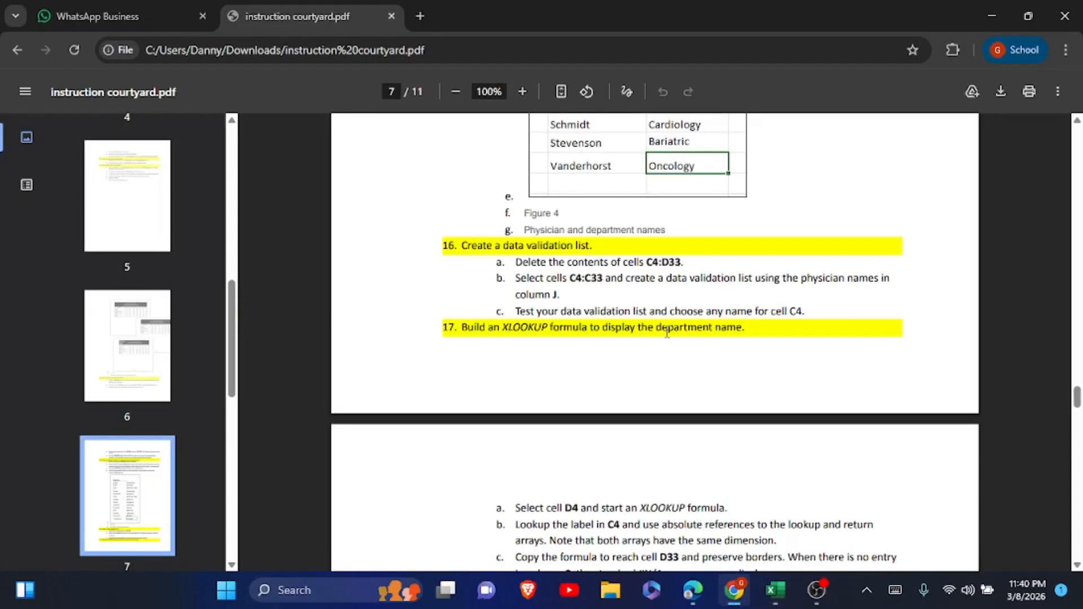
pyautogui.scroll(-1, 655, 338)
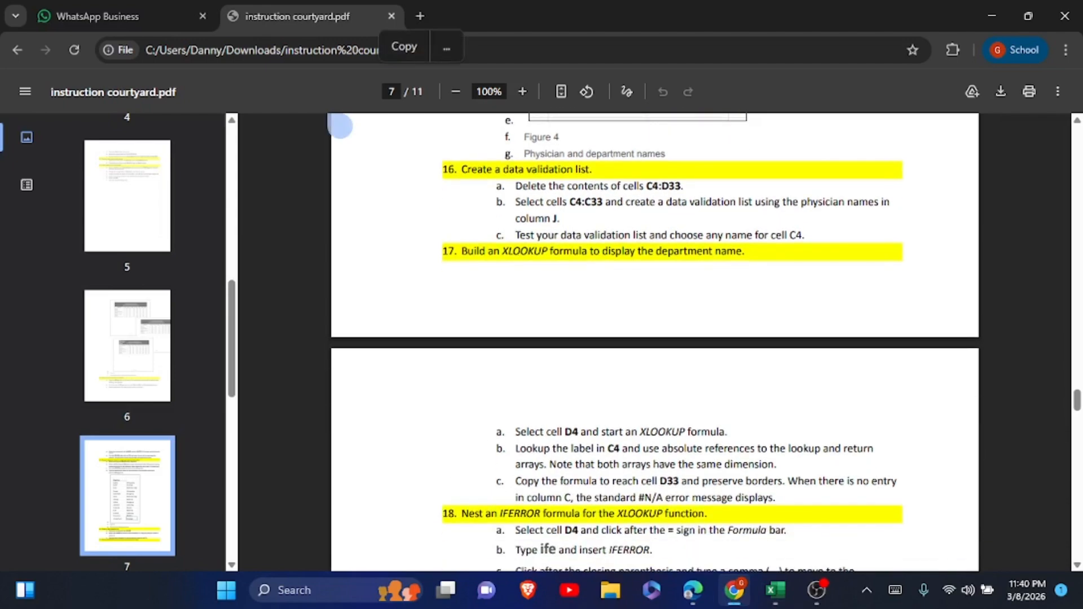
pyautogui.scroll(-1, 340, 125)
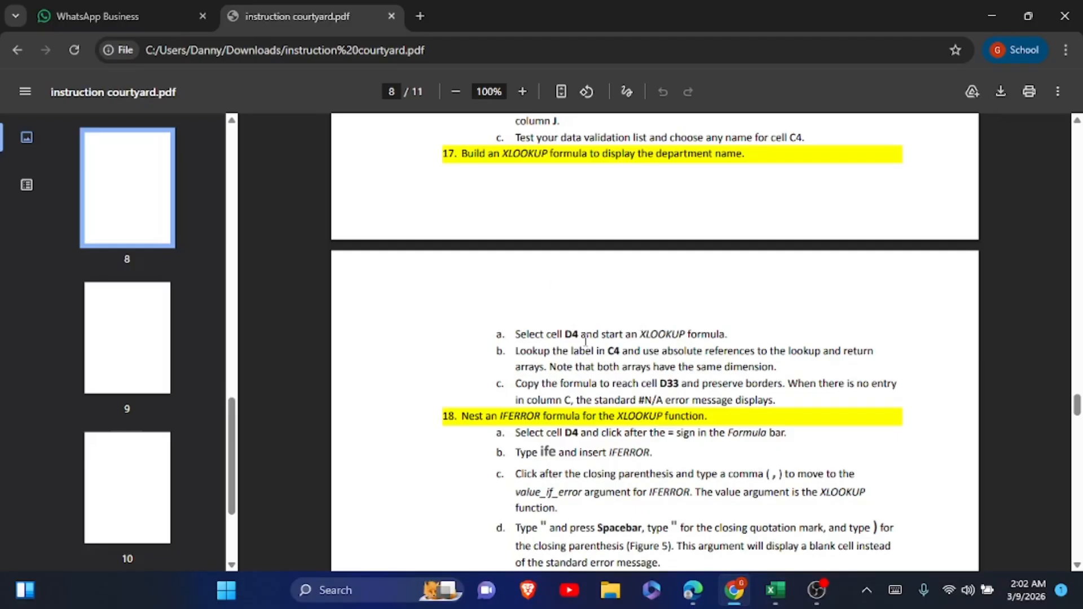
pyautogui.click(774, 588)
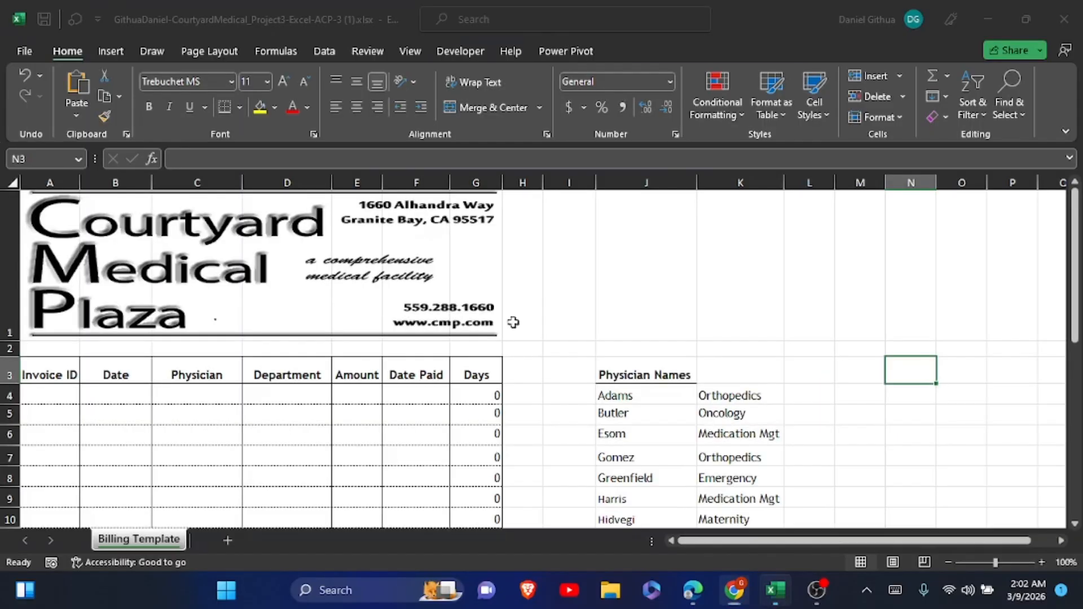
pyautogui.click(274, 391)
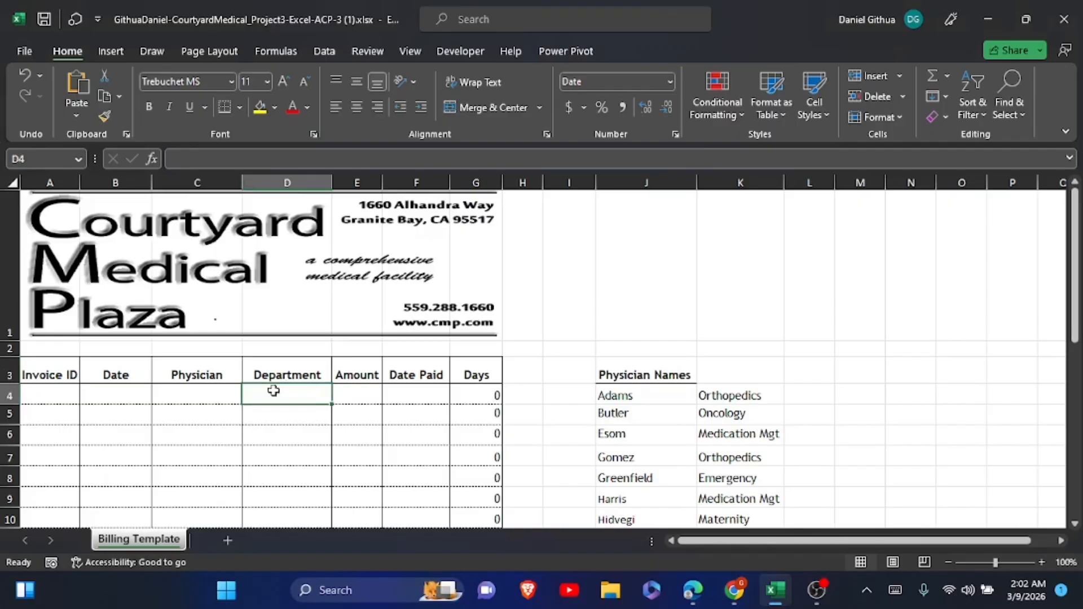
pyautogui.click(896, 590)
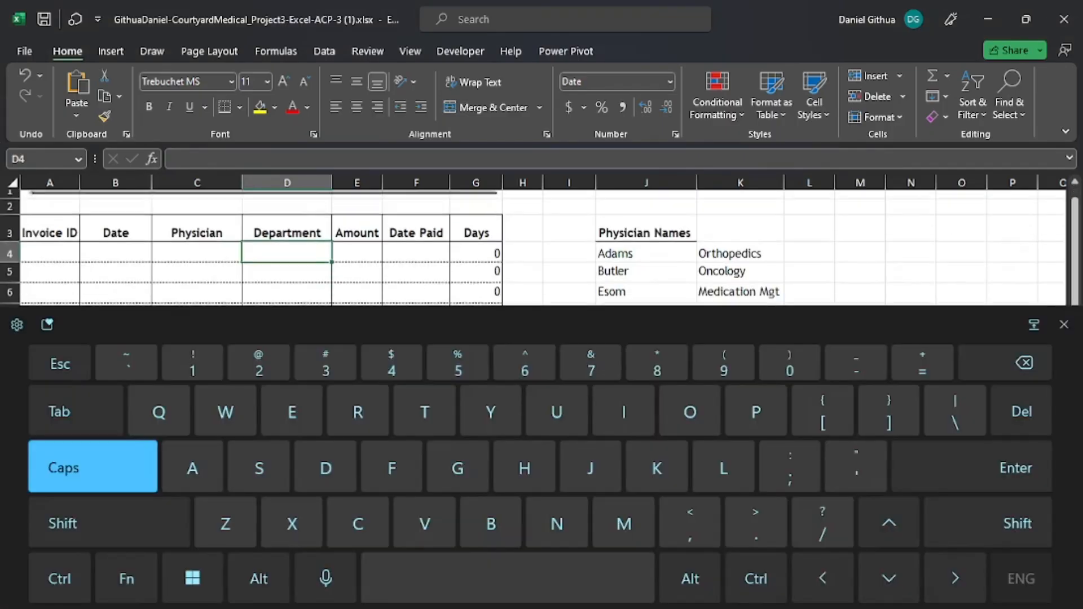
pyautogui.write('=XLO')
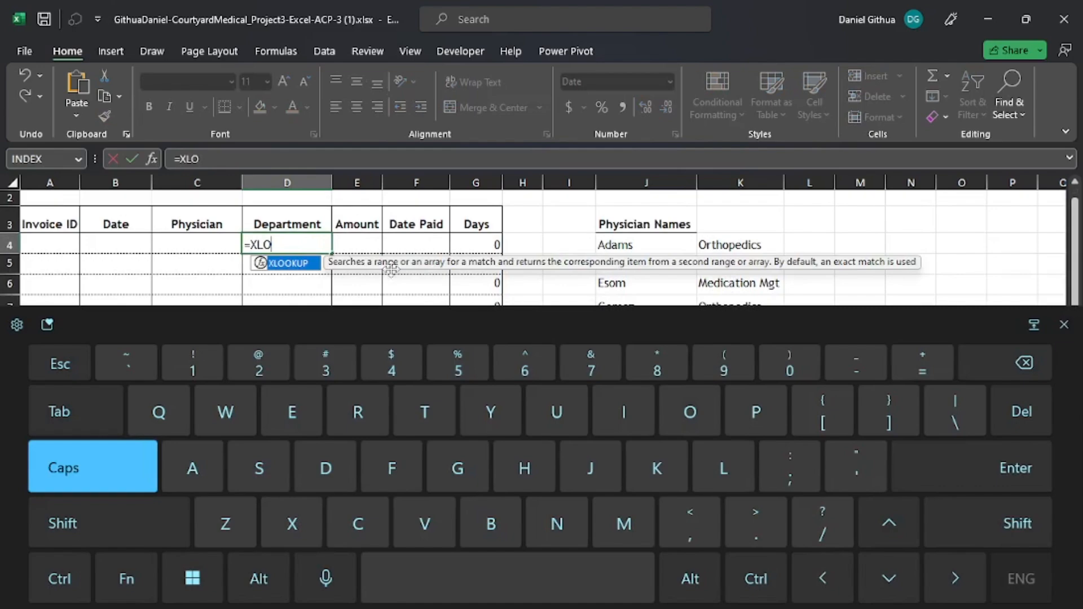
pyautogui.doubleClick(292, 264)
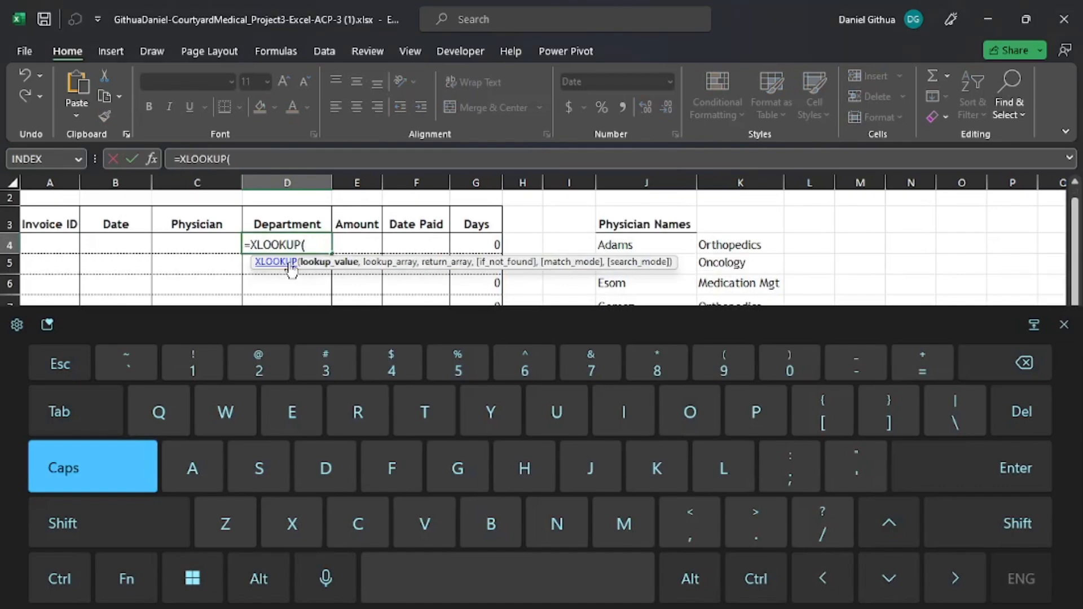
pyautogui.click(92, 467)
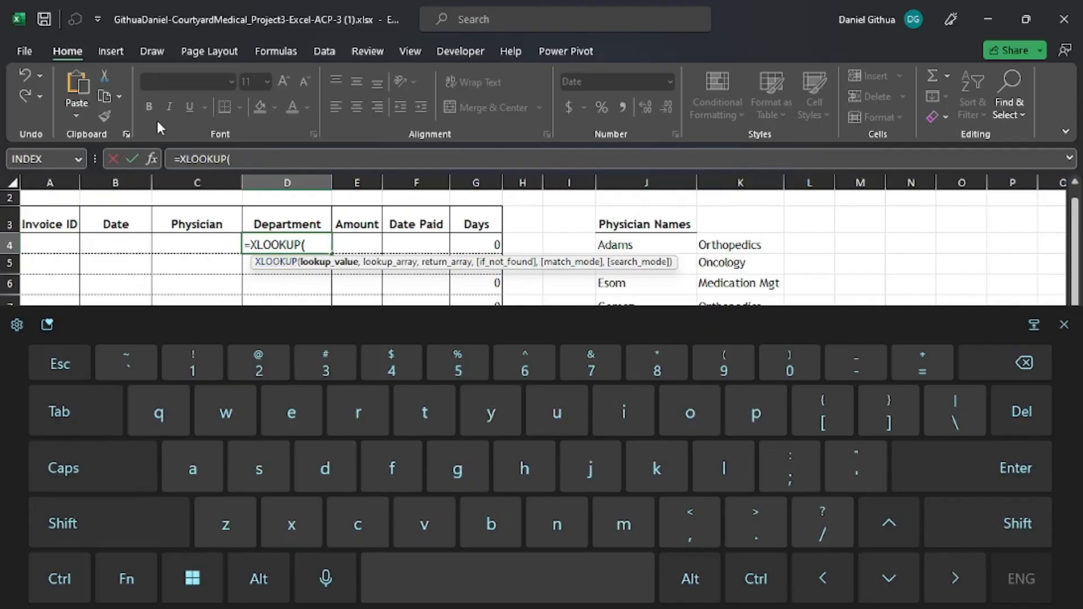
pyautogui.click(200, 243)
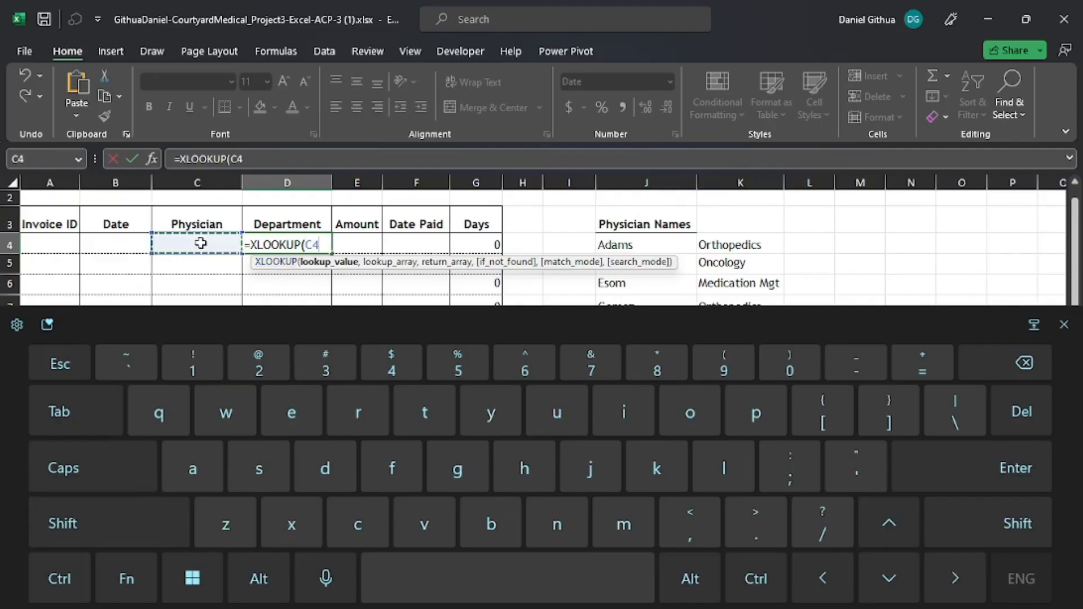
pyautogui.write(',')
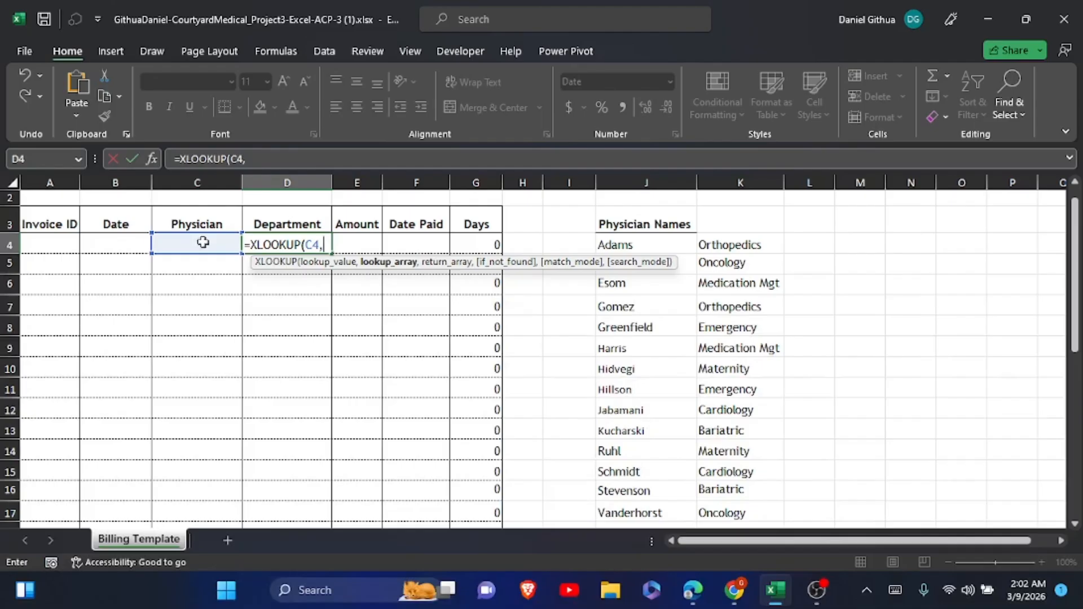
# Add the physician names as the XLOOKUP formula's lookup array with the absolute reference $J$4:$J$17
pyautogui.moveTo(646, 241); pyautogui.dragTo(625, 467)
pyautogui.press('F4')
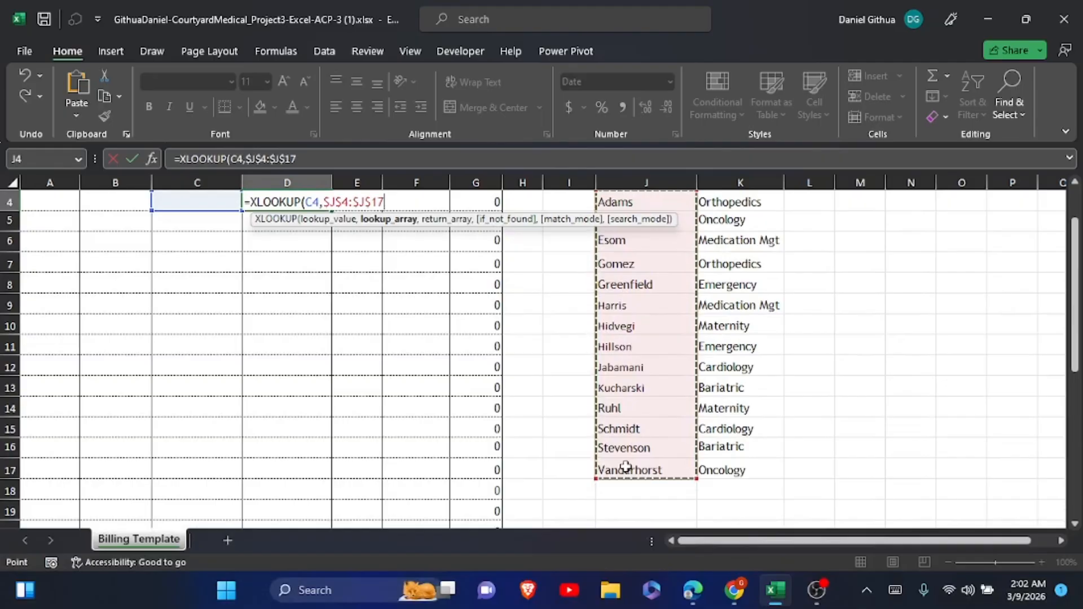
pyautogui.write(',')
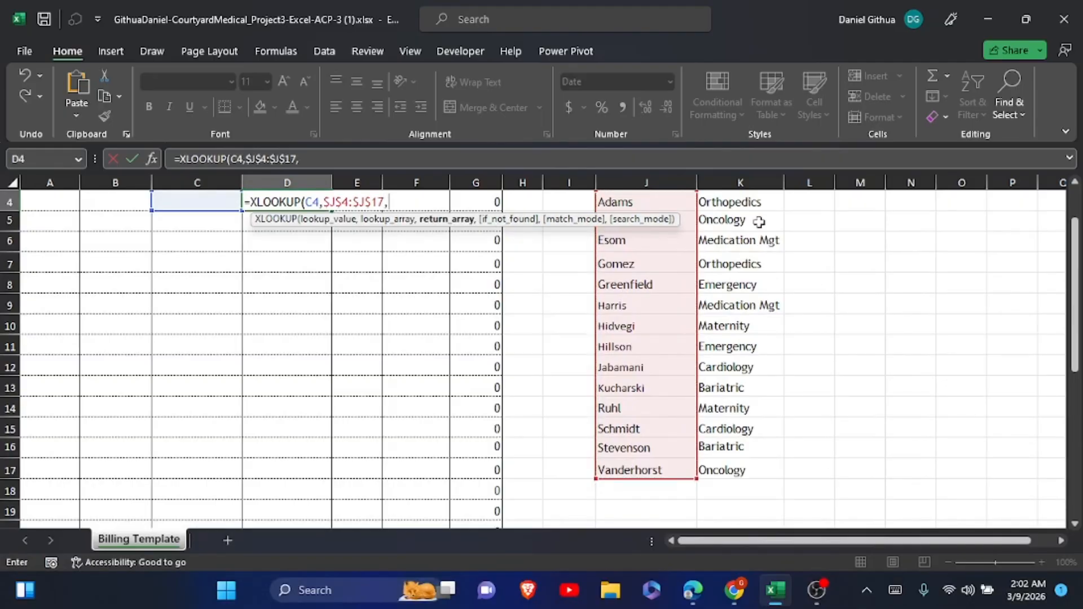
# Complete D4's XLOOKUP formula with $K$4:$K$17 as the return array, no if-not-found value, and exact match mode 0
pyautogui.moveTo(752, 471); pyautogui.dragTo(740, 245)
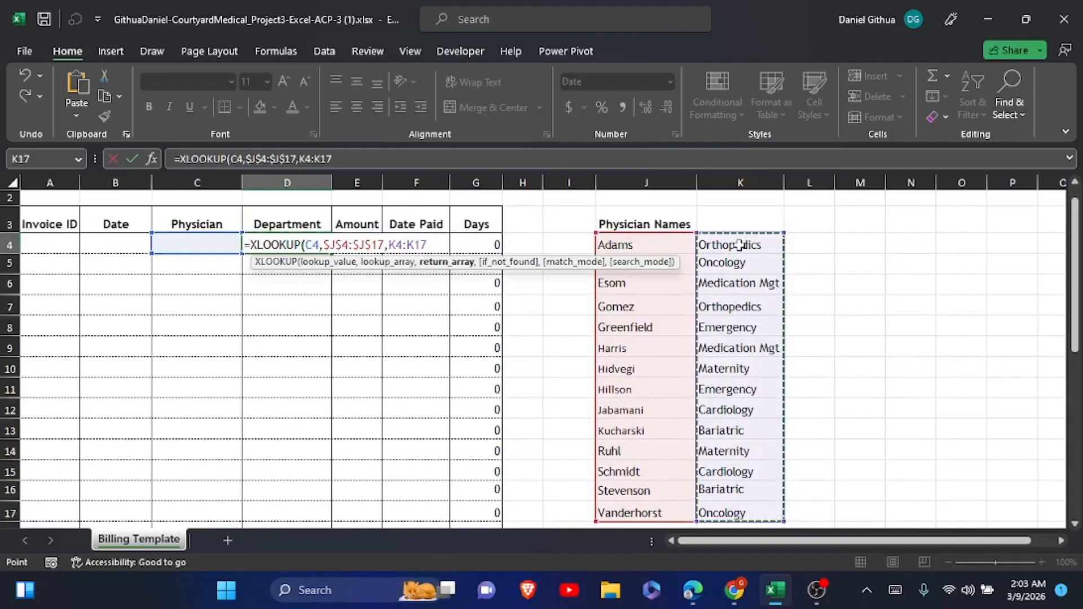
pyautogui.press('F4')
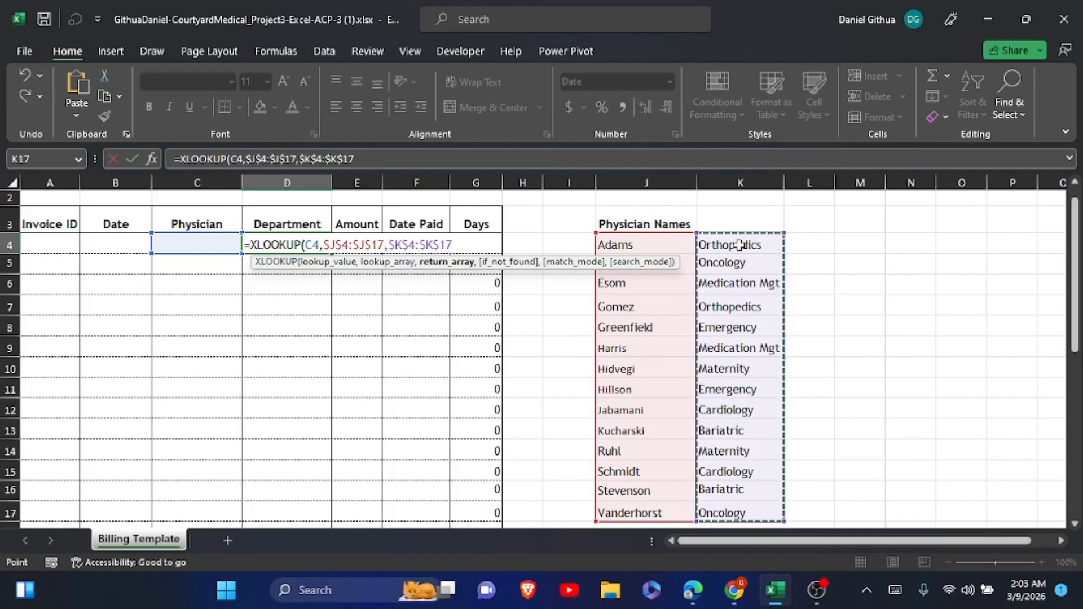
pyautogui.write(',,')
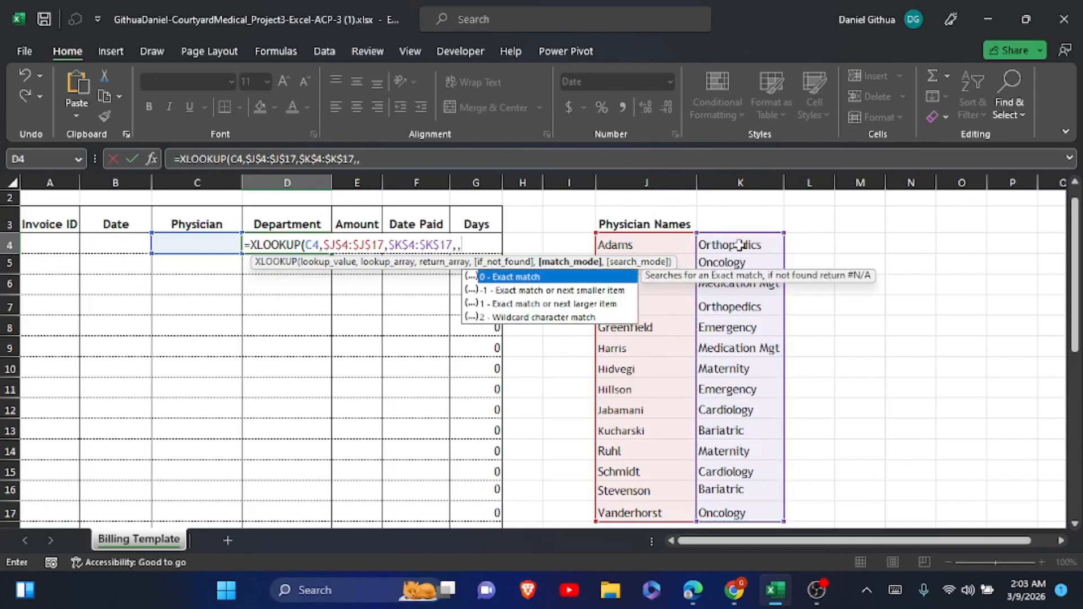
pyautogui.doubleClick(522, 277)
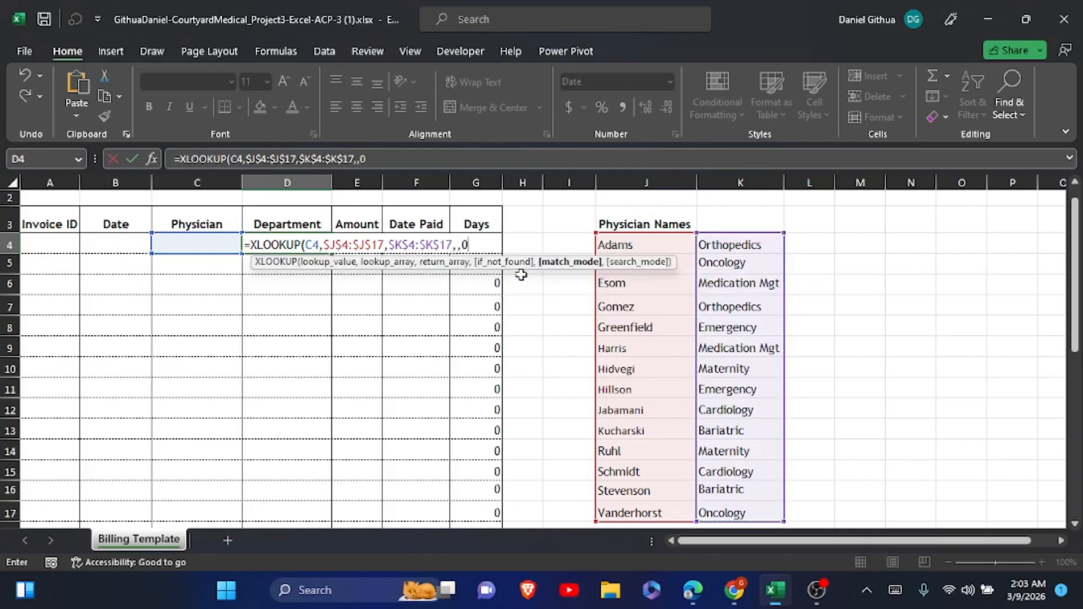
pyautogui.click(895, 590)
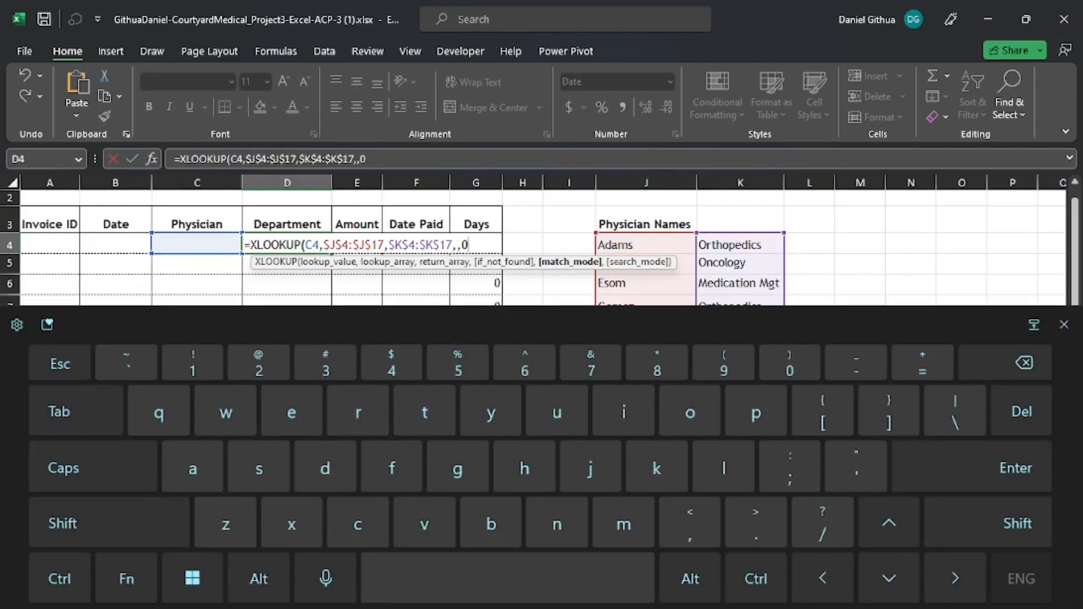
pyautogui.click(109, 523)
pyautogui.write(')')
pyautogui.press('Return')
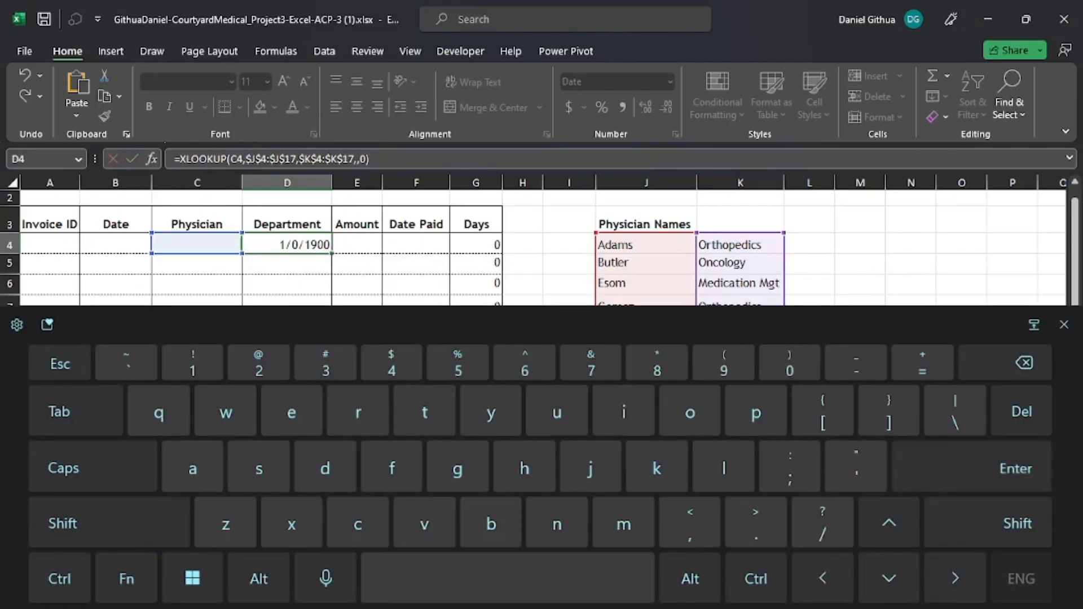
pyautogui.click(1064, 325)
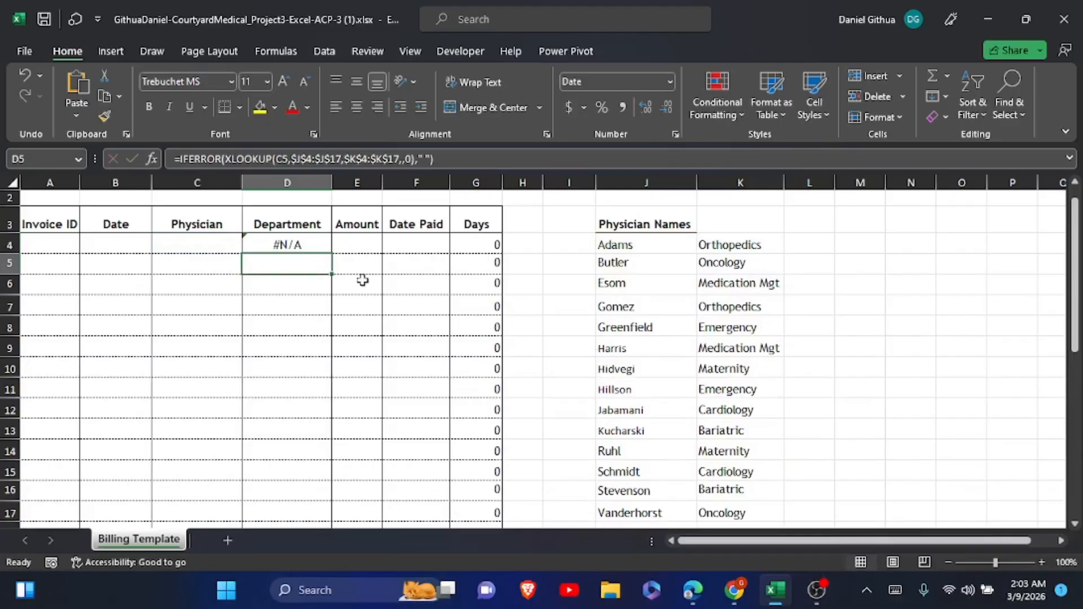
# Choose the fourth physician's name from the validation list in C4 to test the department lookup
pyautogui.click(216, 241)
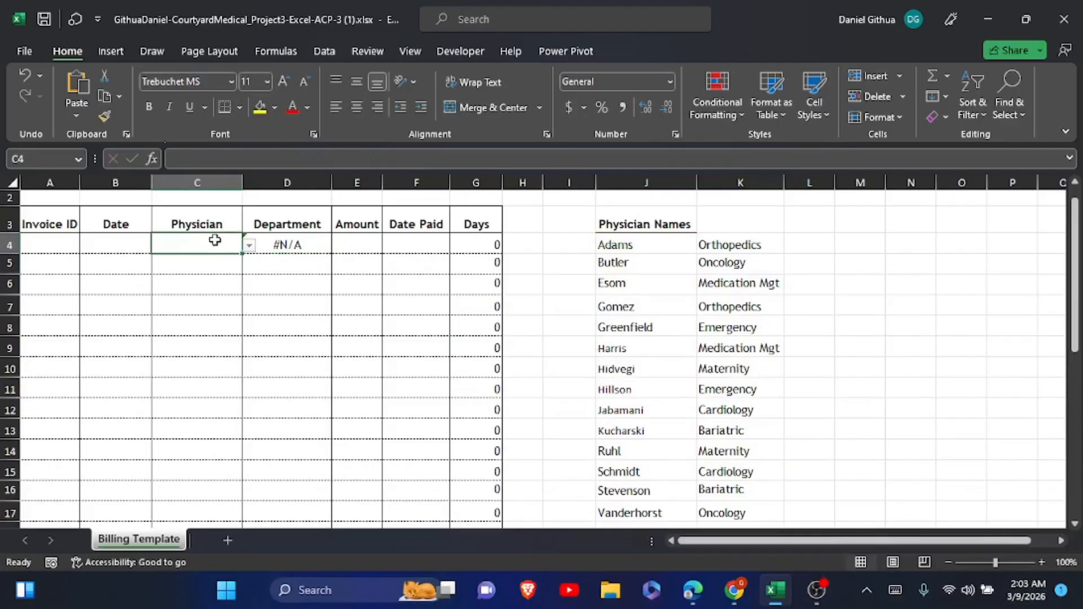
pyautogui.click(249, 246)
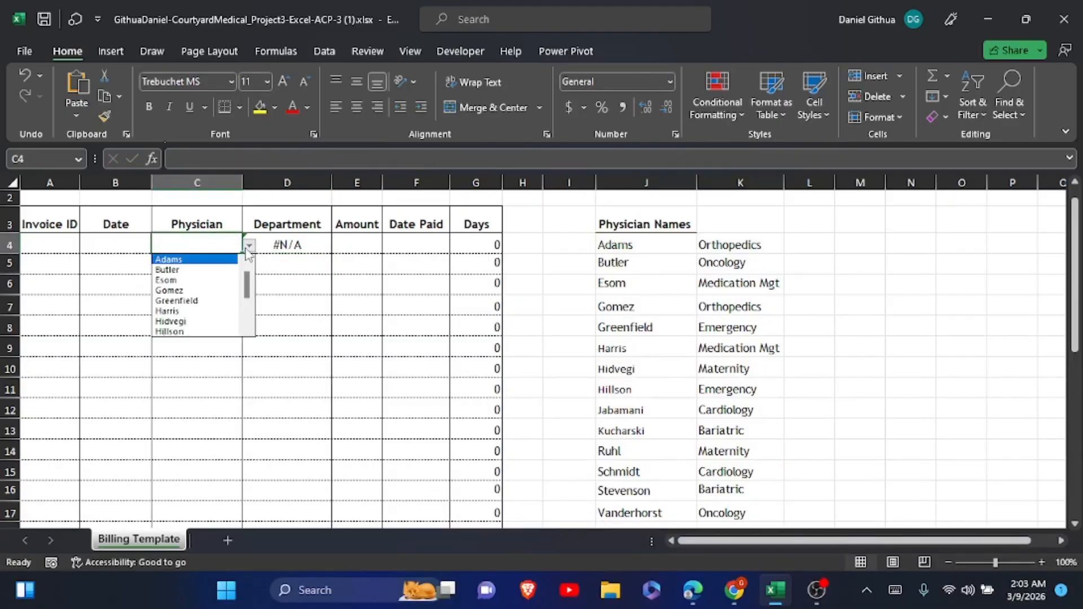
pyautogui.click(181, 291)
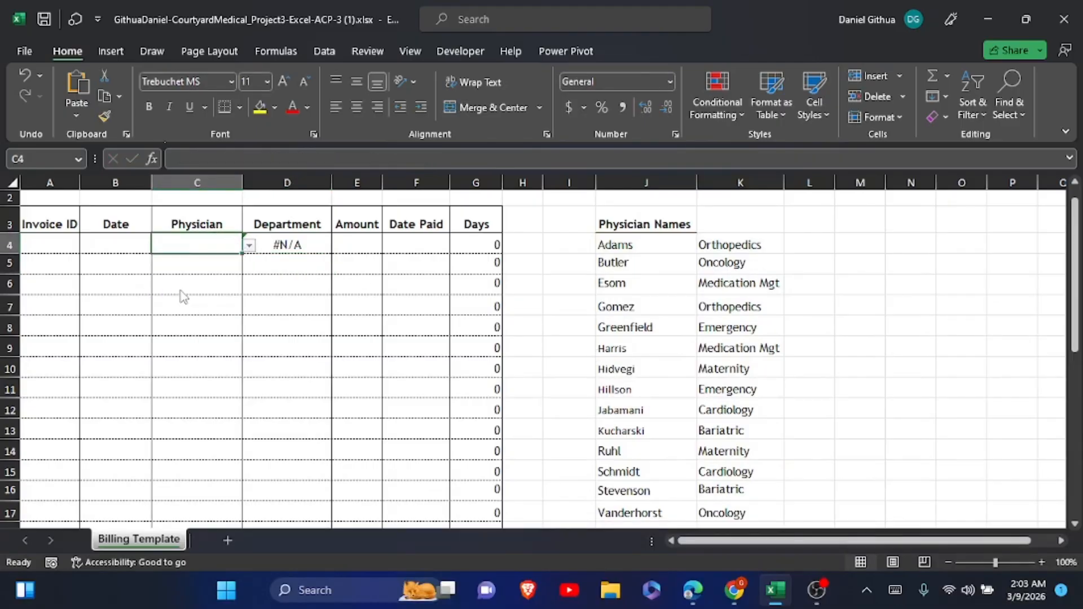
# Copy the XLOOKUP formula from D4 down the Department column through D33
pyautogui.click(285, 242)
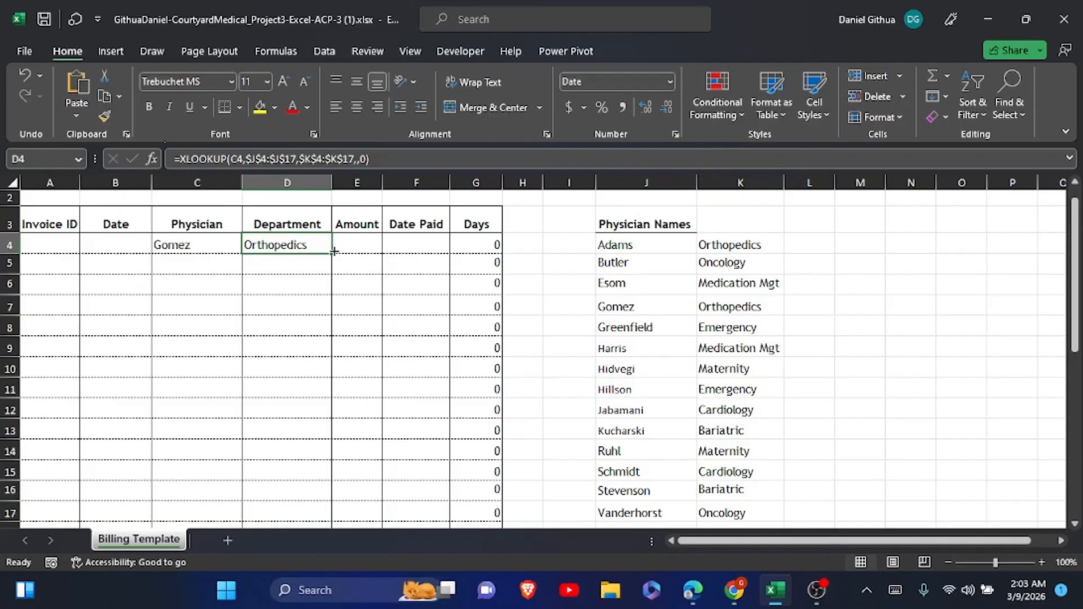
pyautogui.moveTo(333, 252)
pyautogui.mouseDown()
pyautogui.moveTo(326, 538)
pyautogui.moveTo(324, 476)
pyautogui.moveTo(317, 491)
pyautogui.mouseUp()
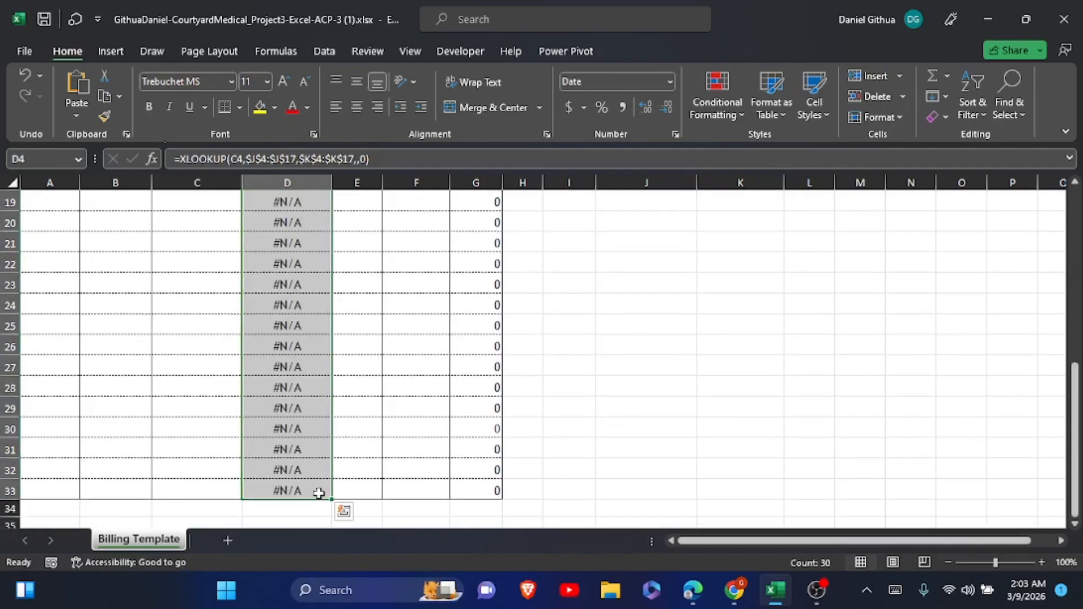
pyautogui.scroll(6, 318, 493)
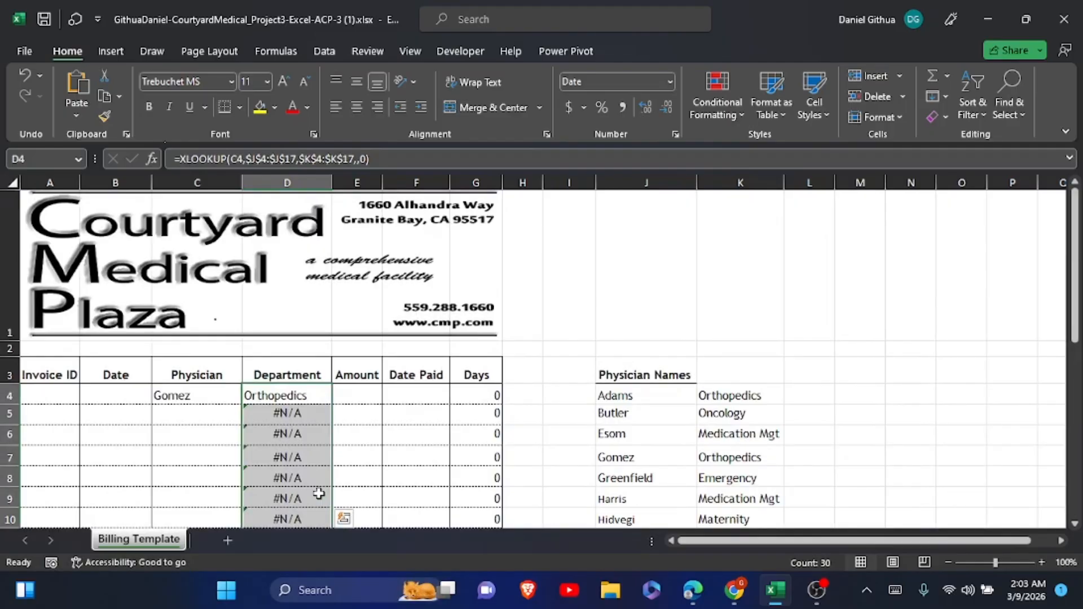
# Insert an IFERROR function in front of XLOOKUP in D4's formula
pyautogui.click(181, 163)
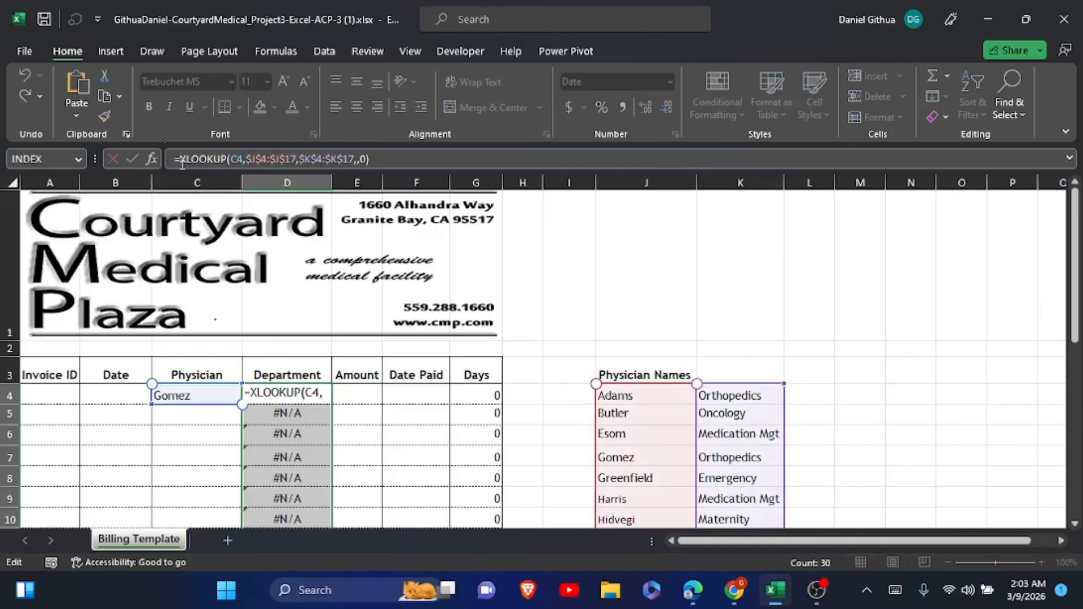
pyautogui.write('igf')
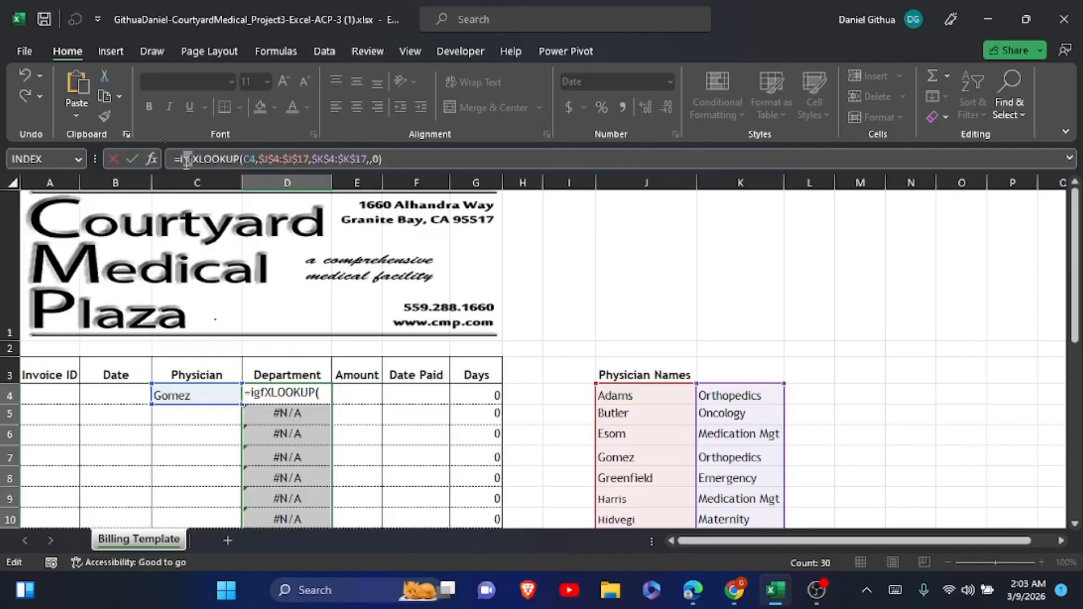
pyautogui.click(187, 160)
pyautogui.press('BackSpace')
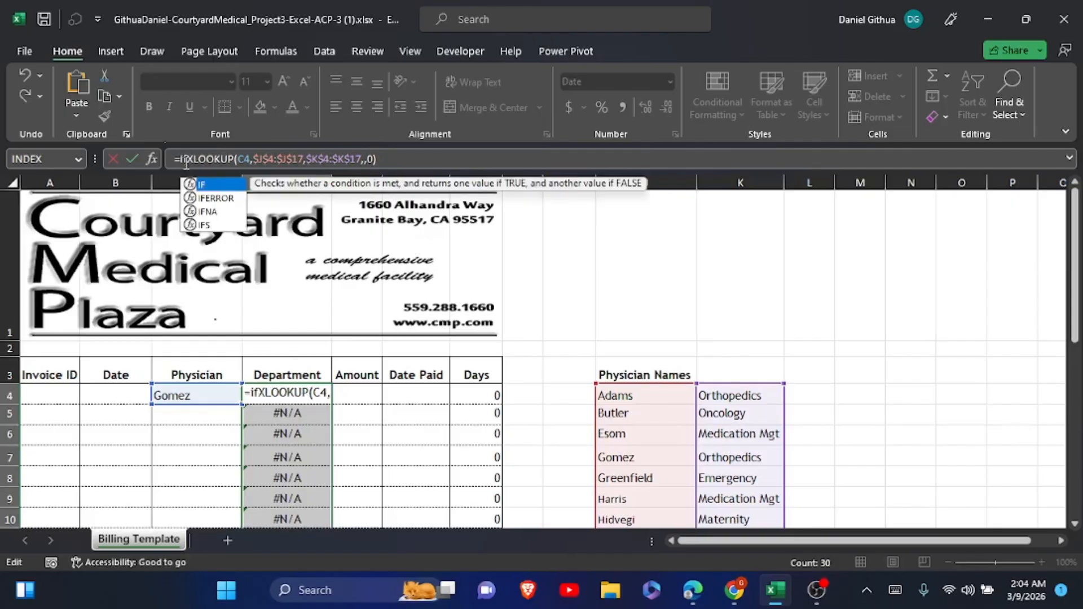
pyautogui.doubleClick(208, 198)
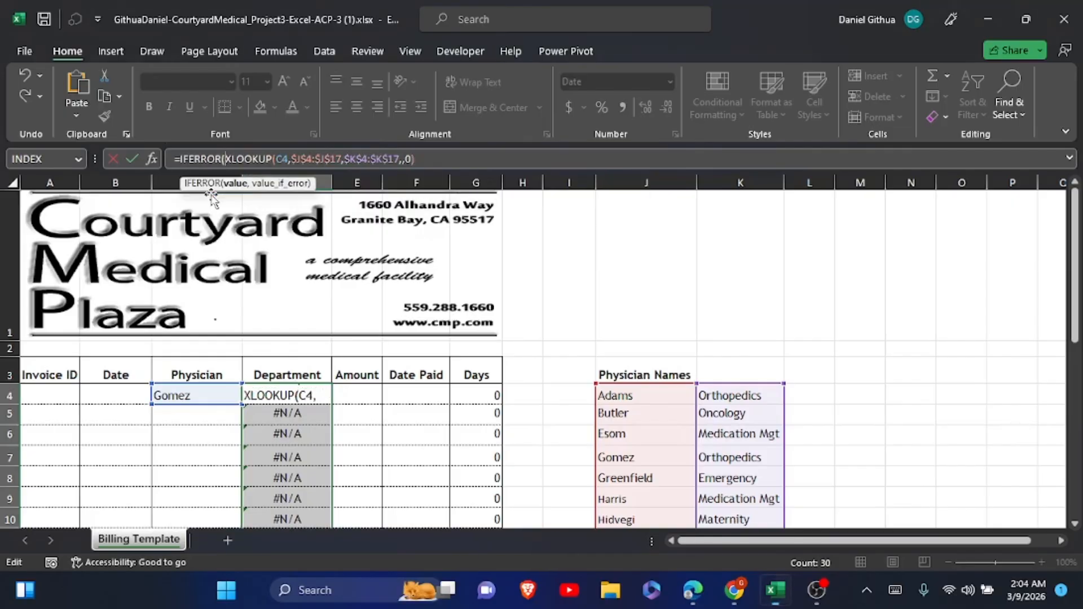
# Finish D4's IFERROR formula with " " as the value if error and enter it
pyautogui.click(426, 158)
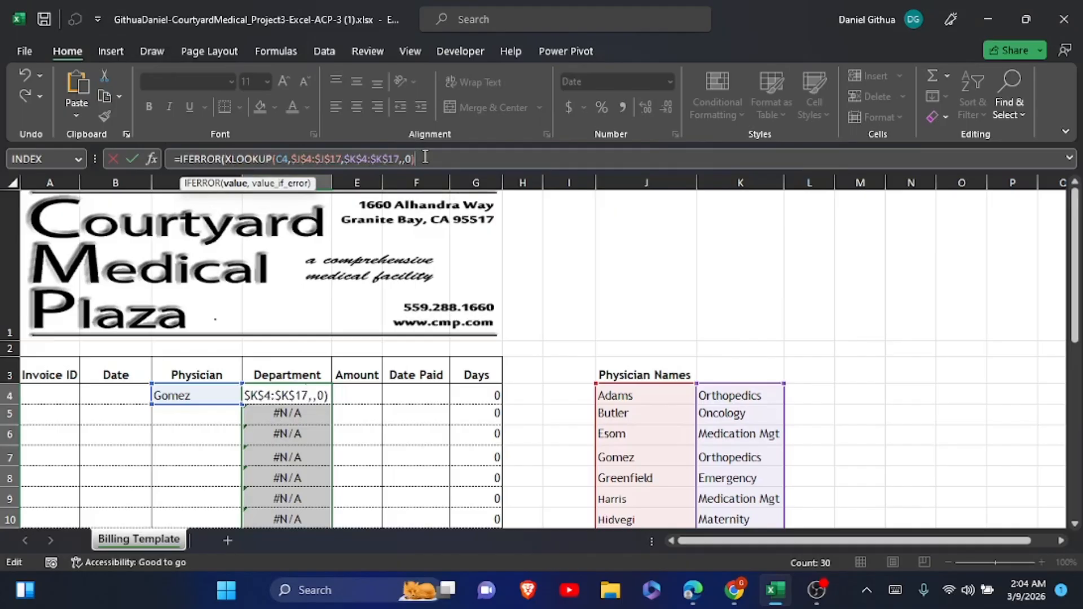
pyautogui.write(',')
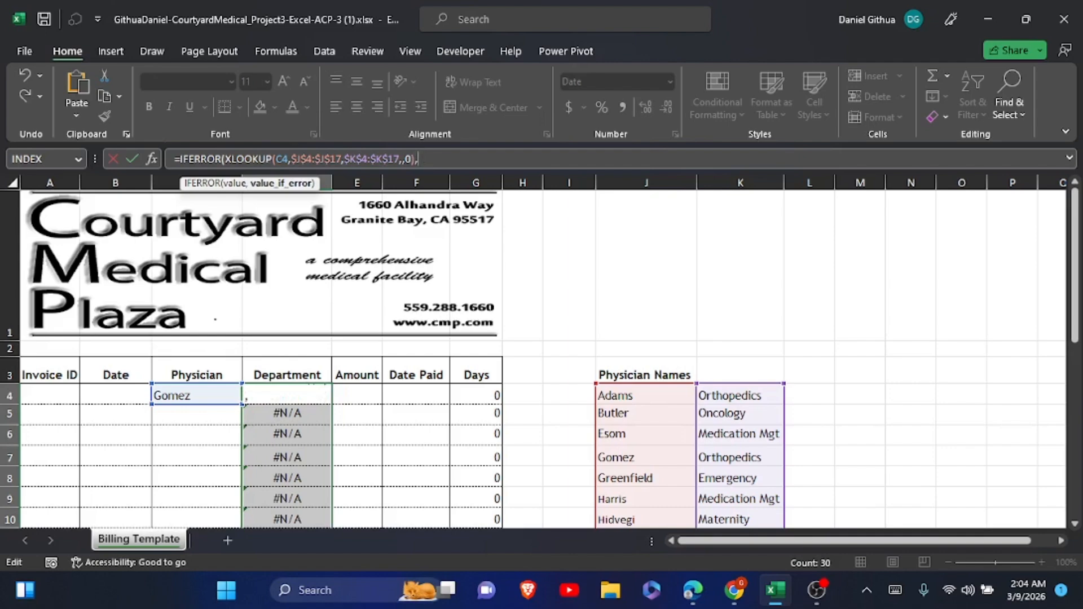
pyautogui.click(895, 590)
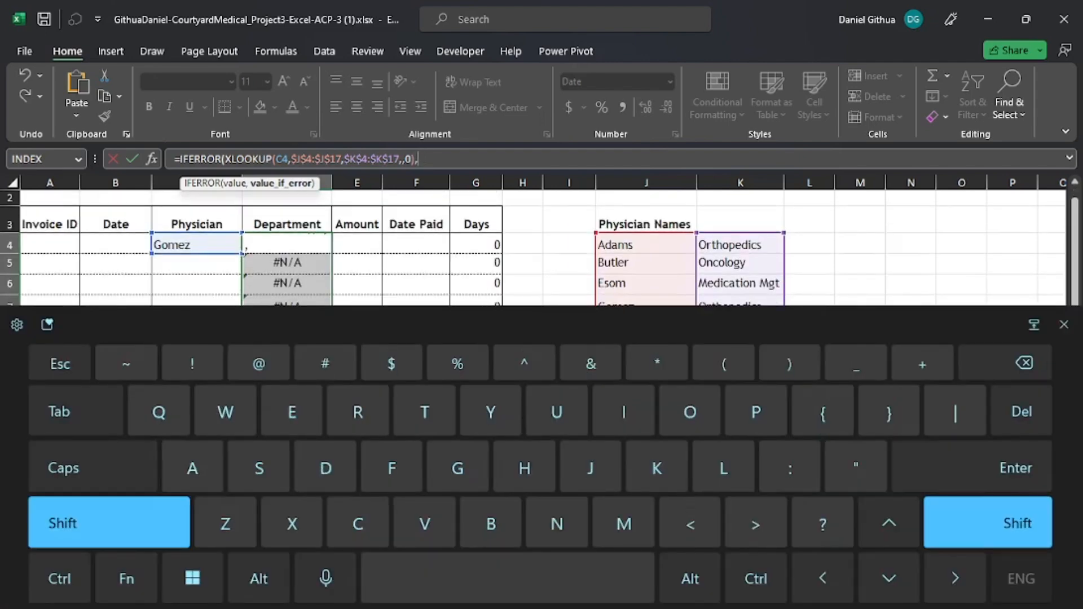
pyautogui.write('"')
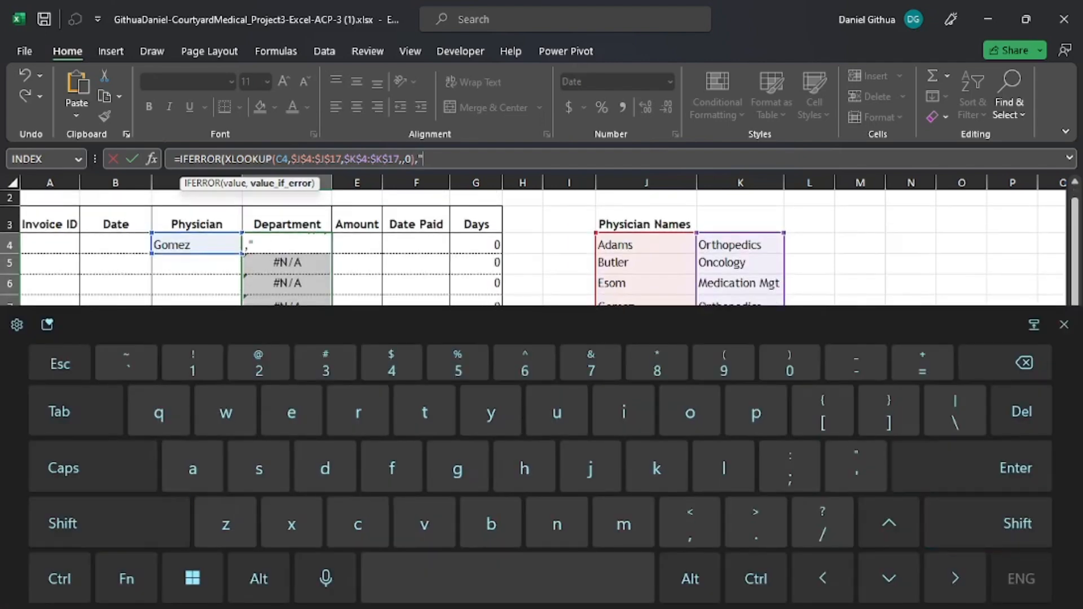
pyautogui.click(1064, 324)
pyautogui.write('"')
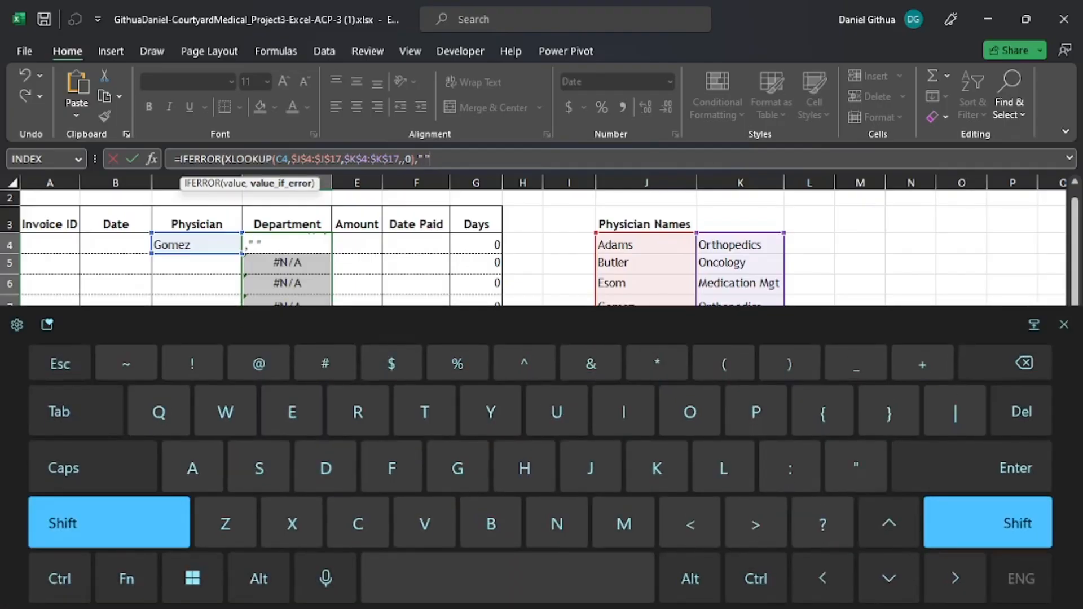
pyautogui.write(')')
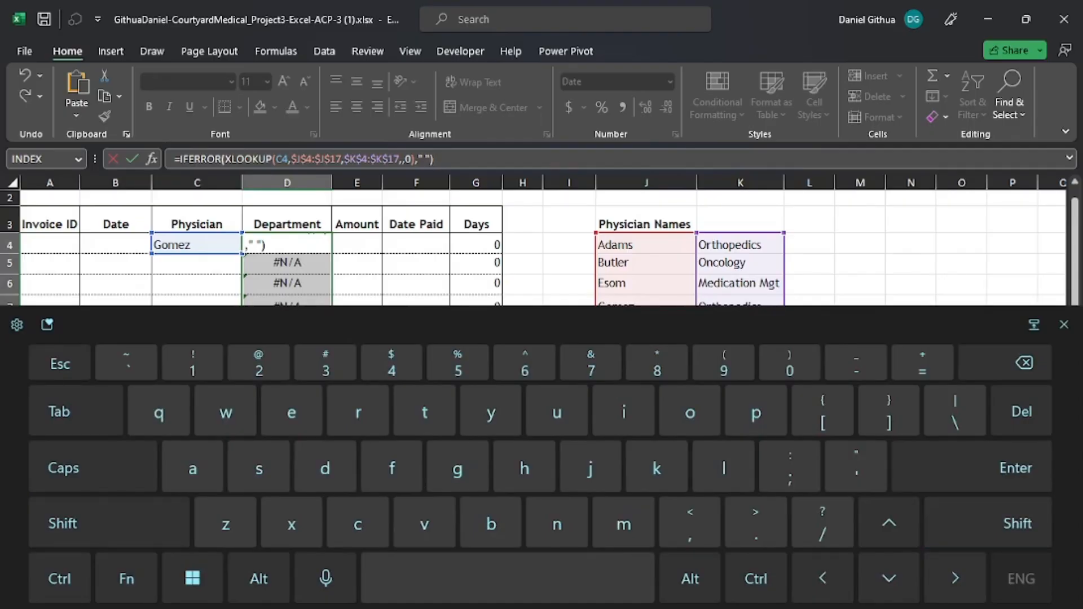
pyautogui.press('Return')
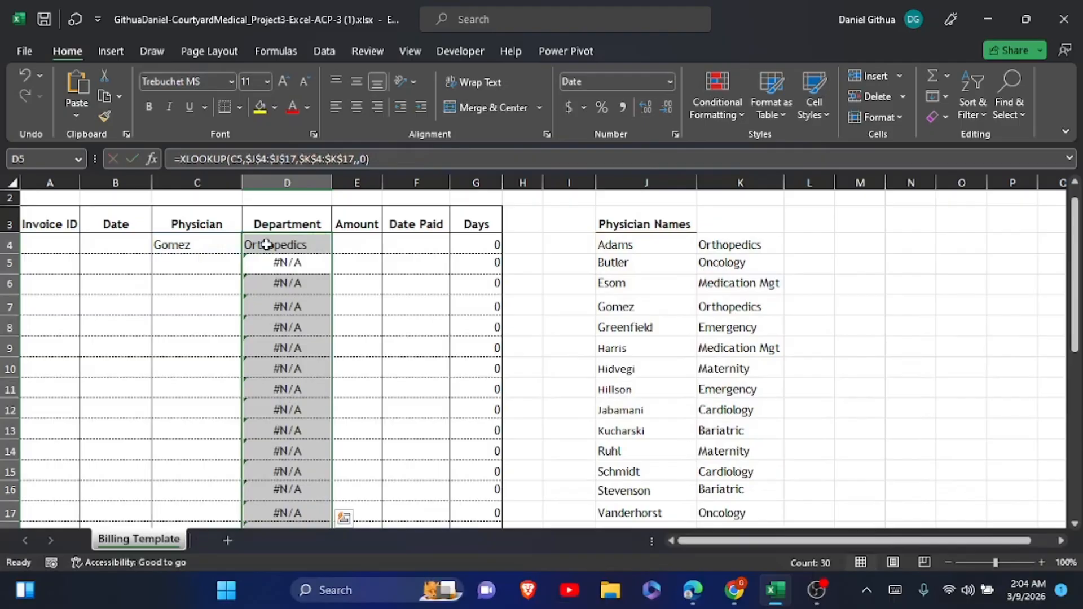
# Copy D4's IFERROR formula down through D33 and look over the Department column
pyautogui.click(266, 244)
pyautogui.moveTo(332, 252); pyautogui.dragTo(316, 491)
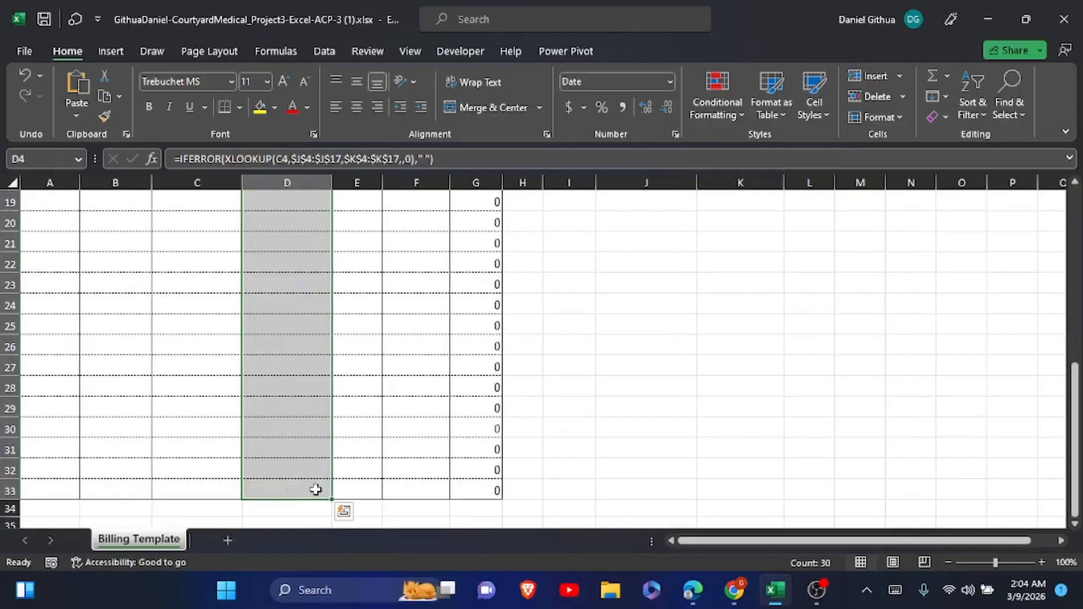
pyautogui.scroll(6, 316, 490)
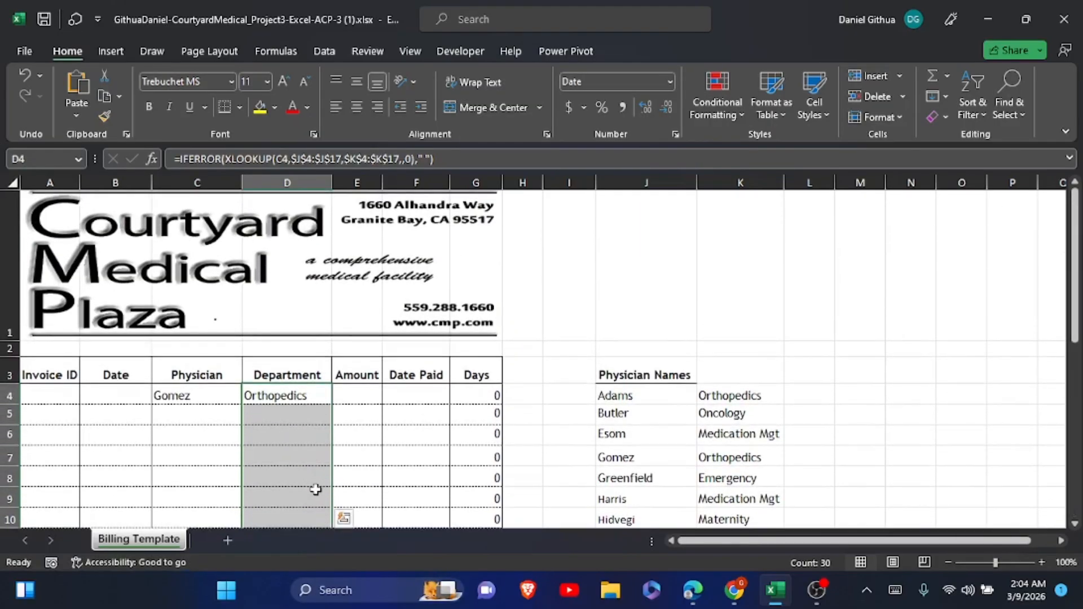
pyautogui.scroll(-3, 350, 285)
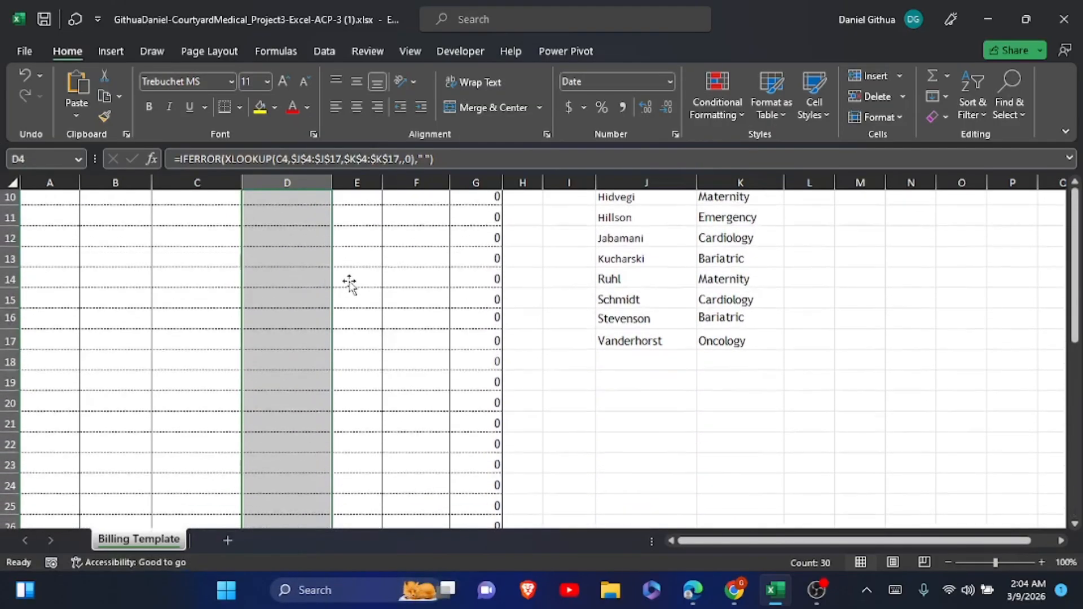
pyautogui.scroll(-3, 350, 285)
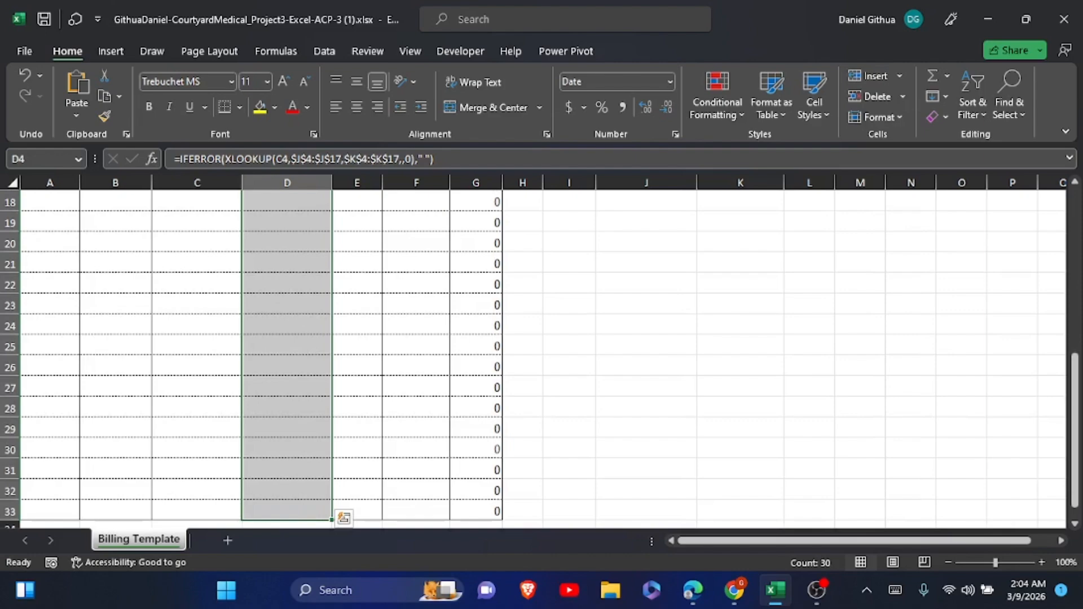
pyautogui.click(646, 346)
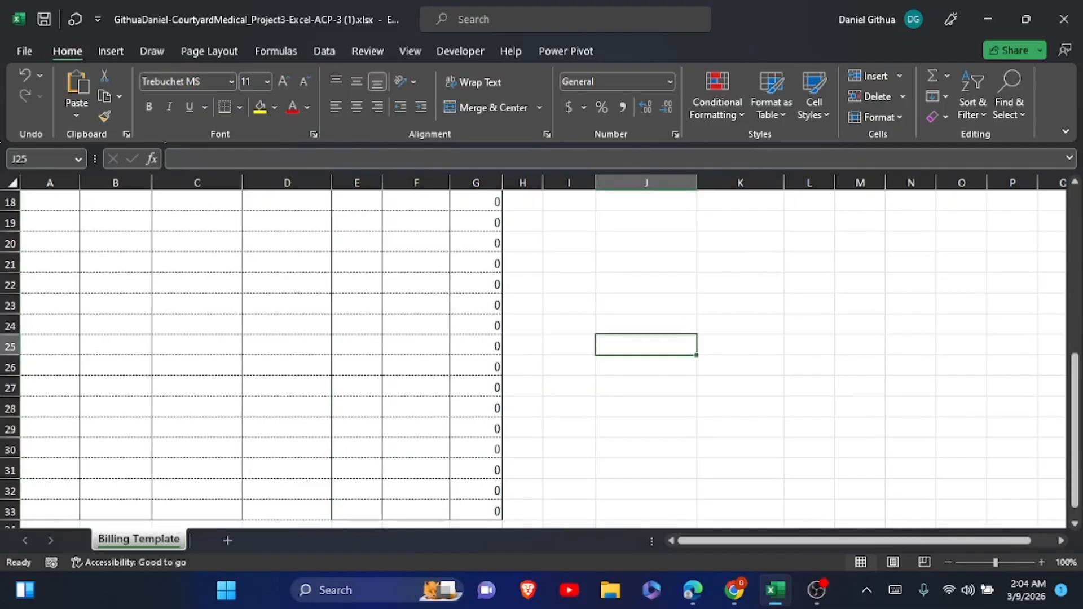
# Undo the IFERROR fill, the IFERROR edit in D4 and the earlier XLOOKUP fill
pyautogui.click(22, 79)
pyautogui.click(22, 79)
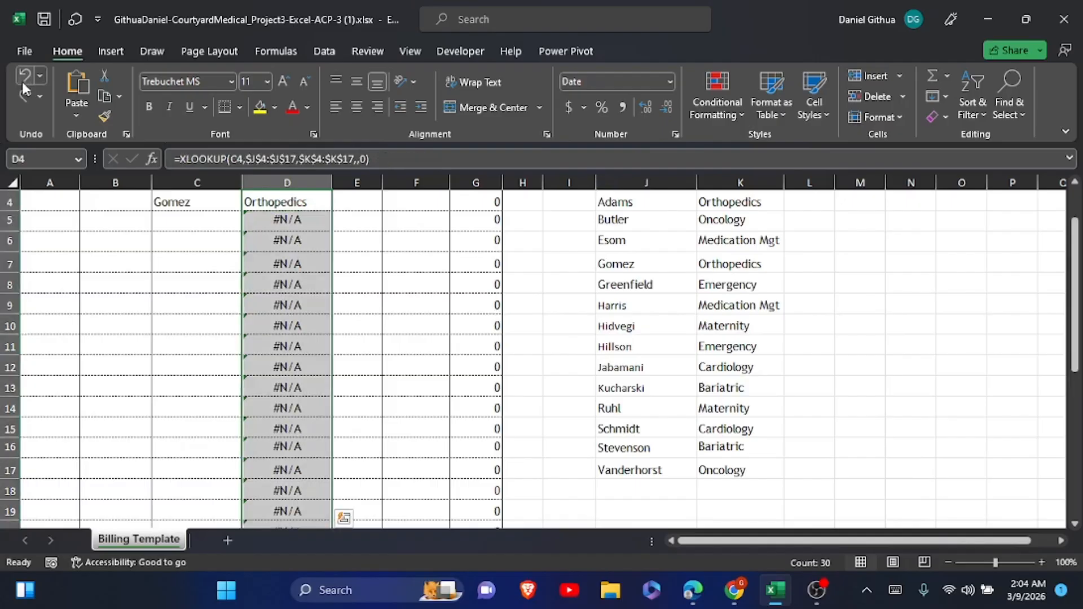
pyautogui.click(22, 82)
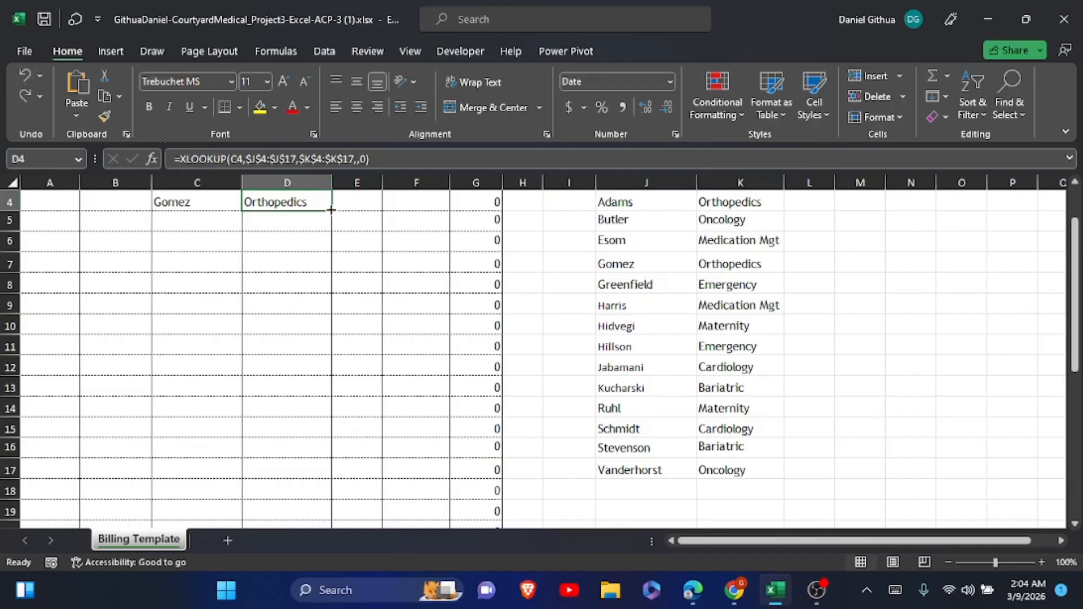
# Fill D4's XLOOKUP formula down through D33 using the Fill Without Formatting option
pyautogui.scroll(-10, 331, 210)
pyautogui.scroll(3, 331, 210)
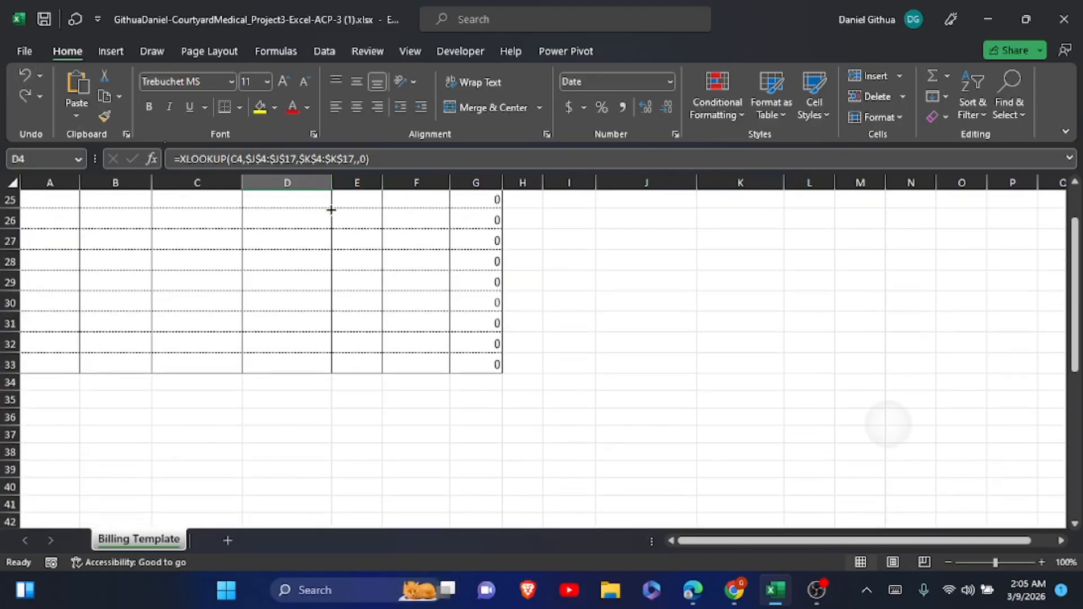
pyautogui.scroll(8, 331, 210)
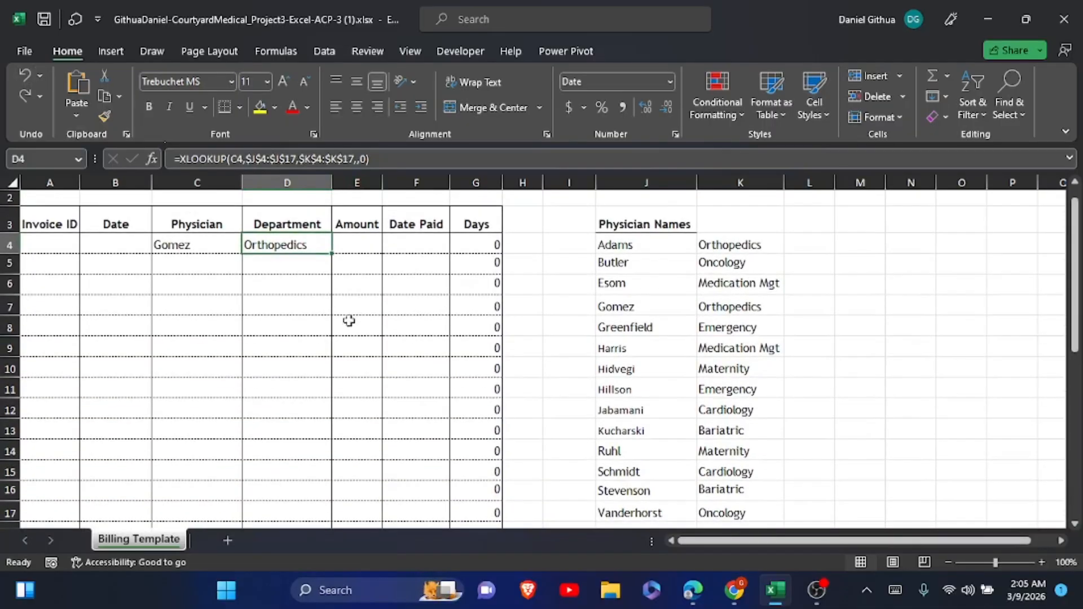
pyautogui.moveTo(332, 254); pyautogui.dragTo(334, 483)
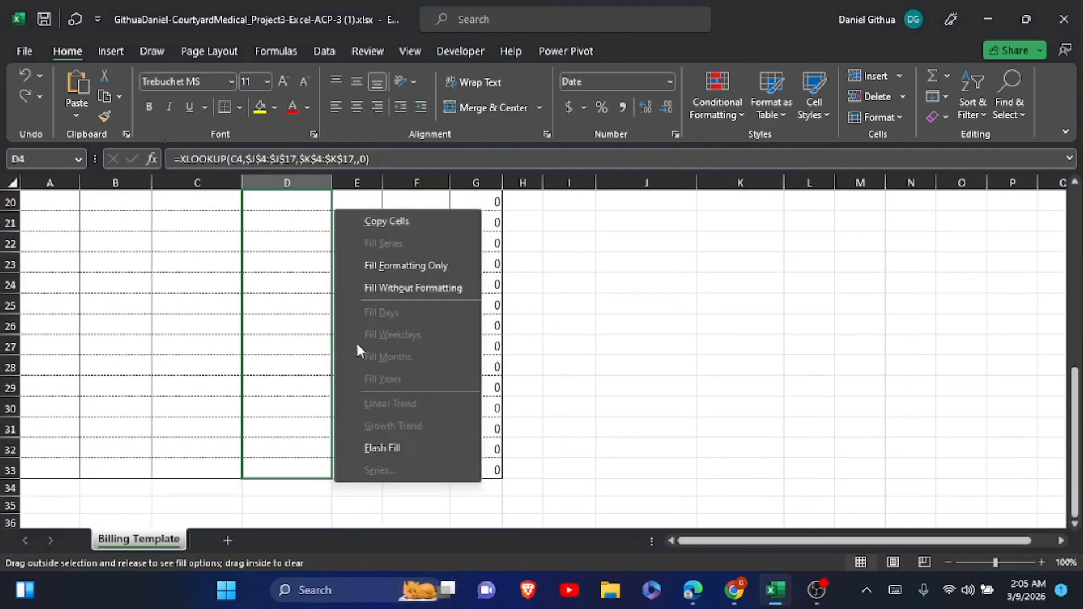
pyautogui.click(405, 289)
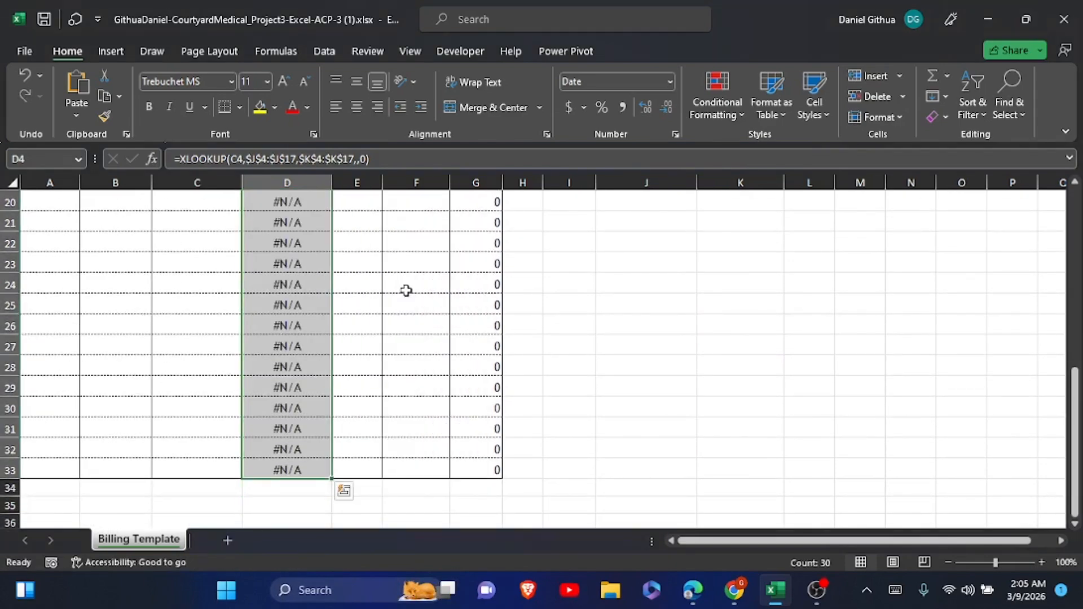
# Nest D4's XLOOKUP formula inside an IFERROR function with " " as the value if error and enter it
pyautogui.scroll(6, 406, 290)
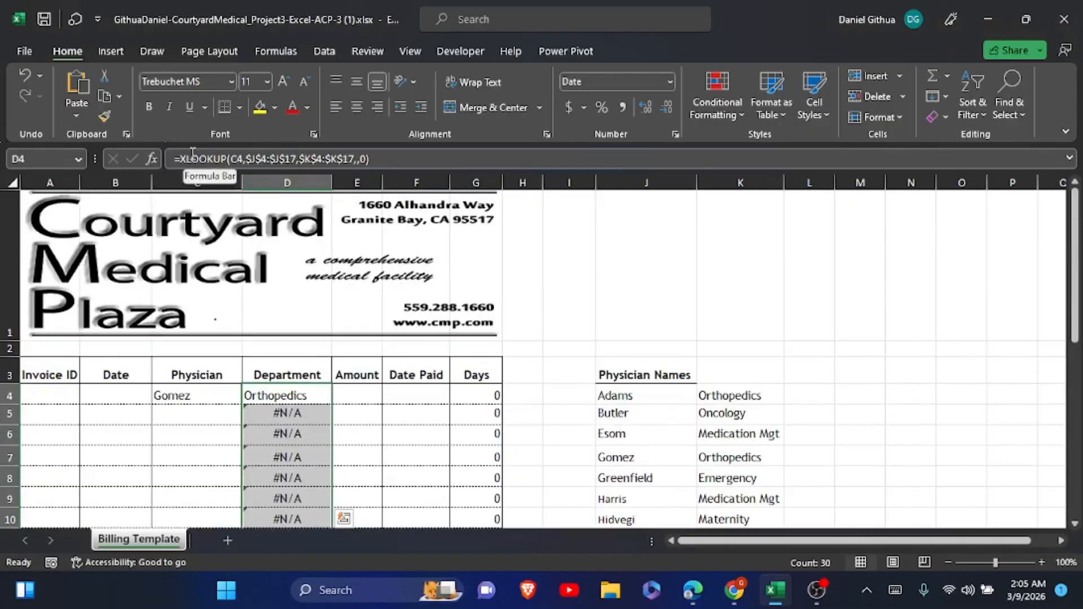
pyautogui.click(181, 159)
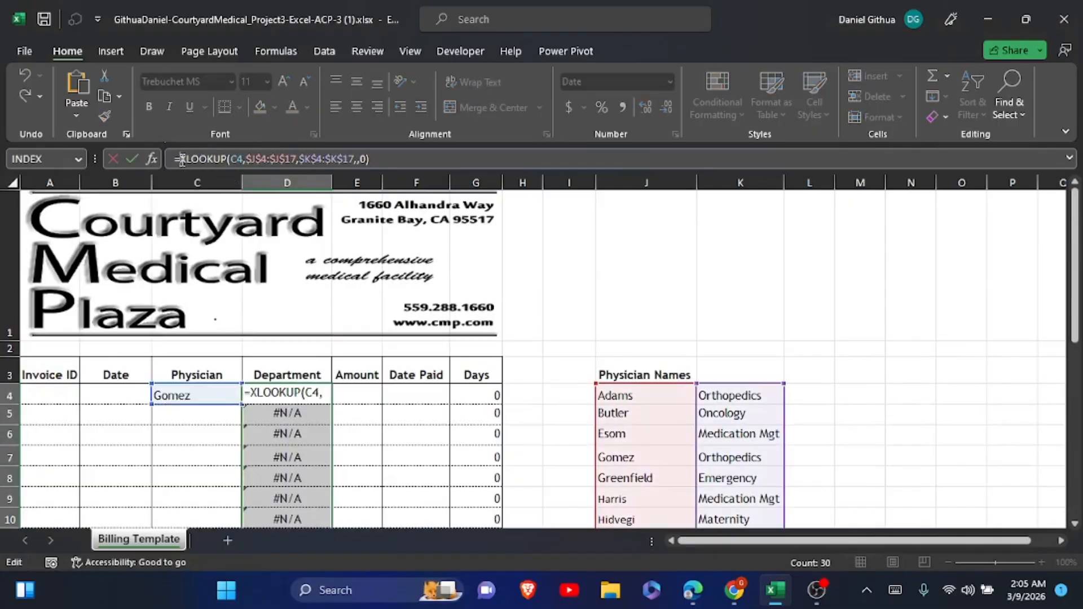
pyautogui.write('ife')
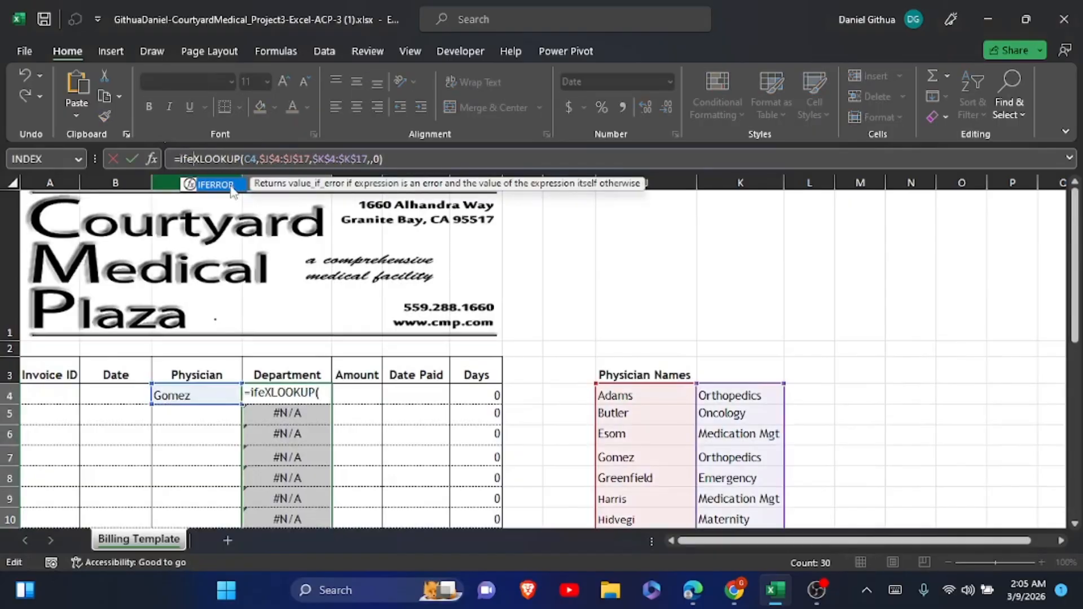
pyautogui.doubleClick(231, 186)
pyautogui.click(427, 165)
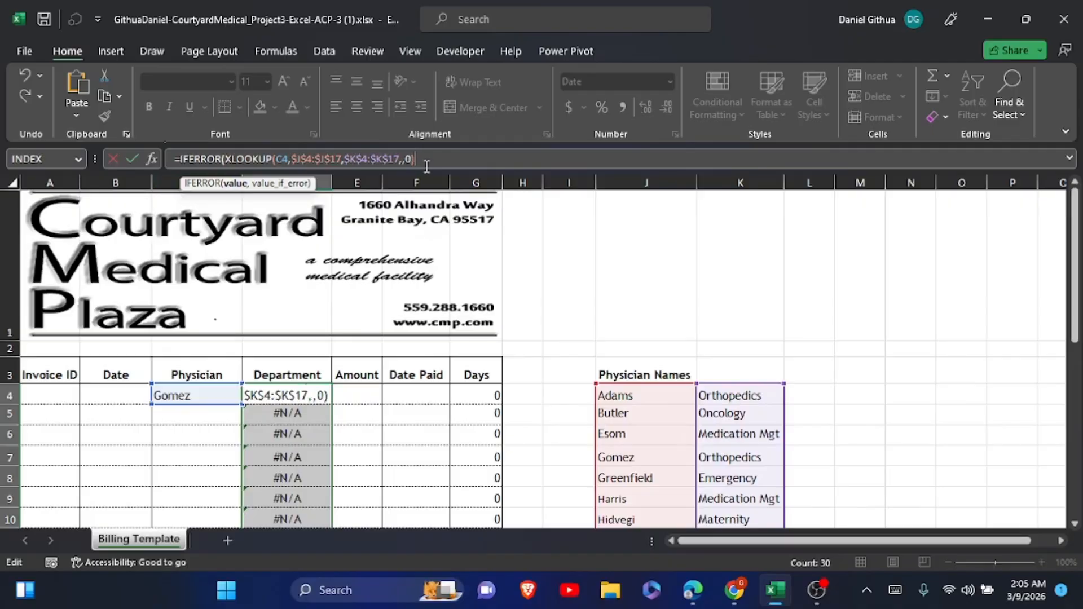
pyautogui.write(',')
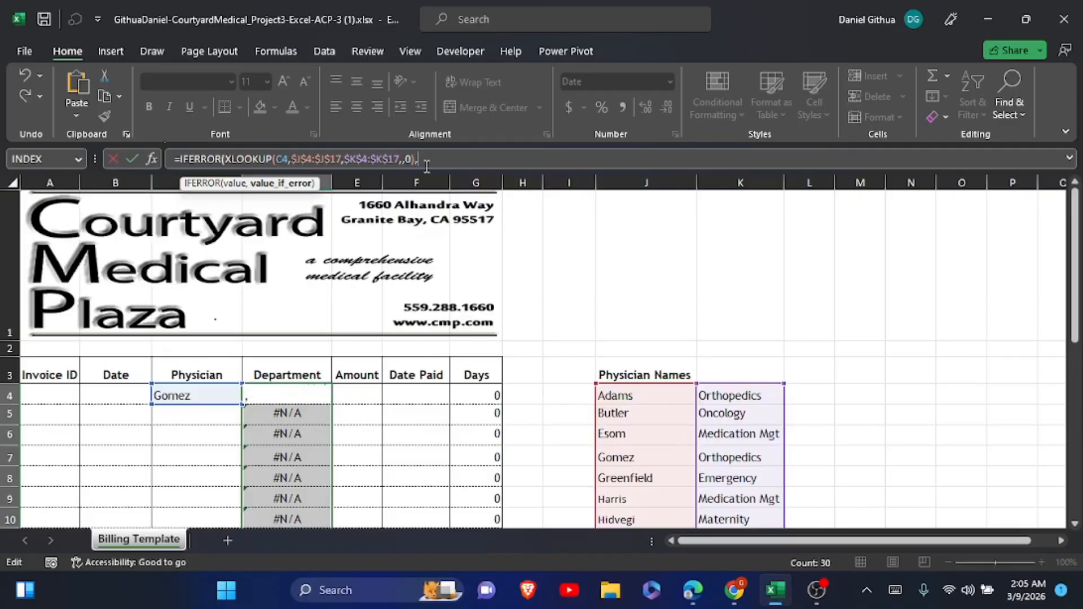
pyautogui.click(896, 590)
pyautogui.write('"')
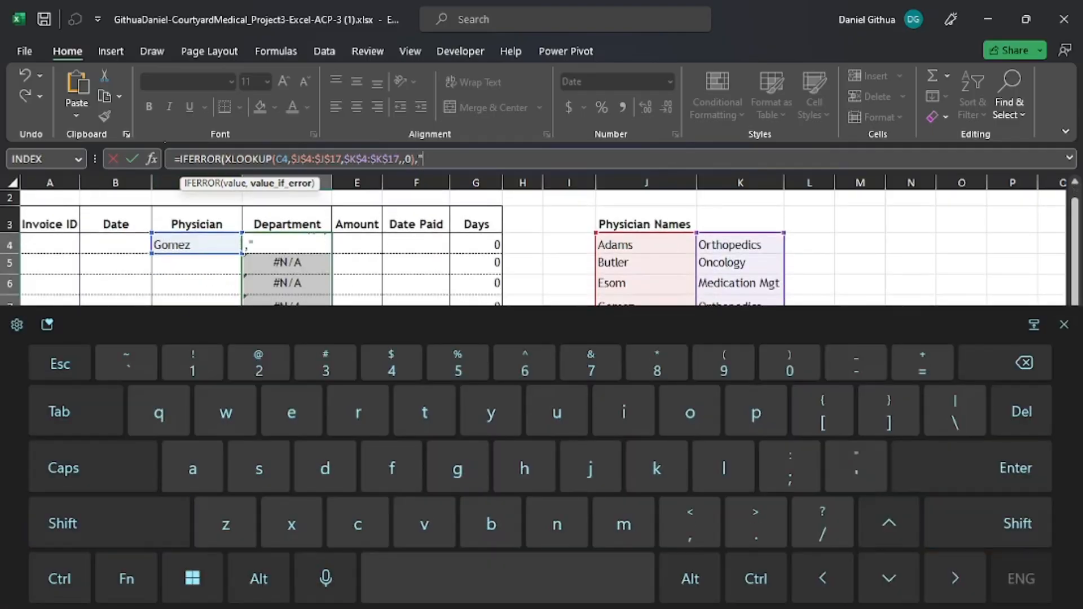
pyautogui.write(' ")')
pyautogui.press('Return')
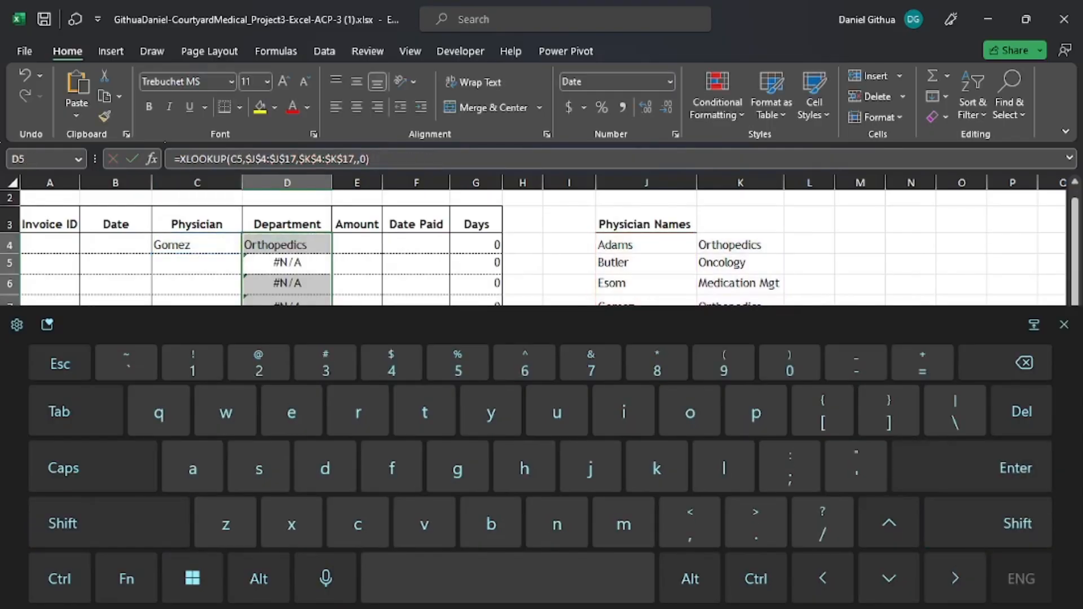
pyautogui.click(1064, 324)
# Fill D4's IFERROR formula down through D33 using the Fill Without Formatting option
pyautogui.click(303, 248)
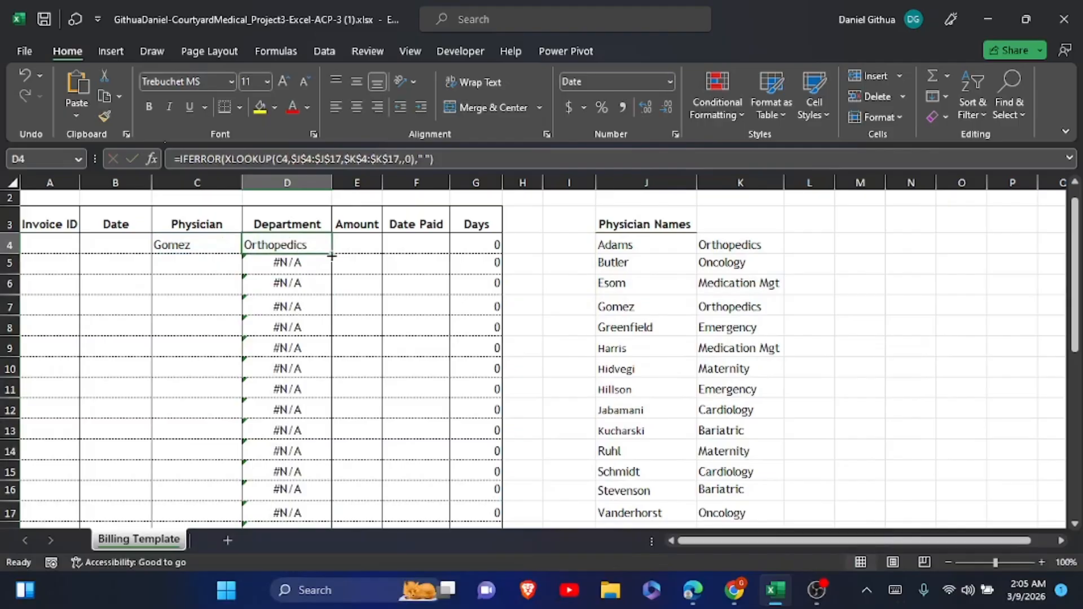
pyautogui.moveTo(332, 249); pyautogui.dragTo(297, 477)
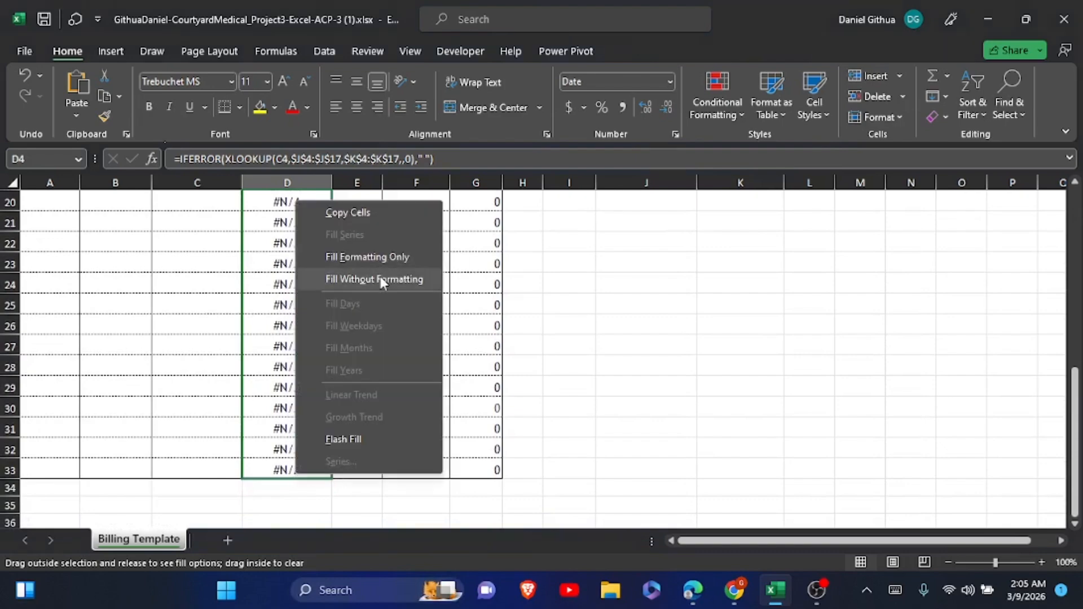
pyautogui.click(381, 278)
pyautogui.scroll(6, 380, 277)
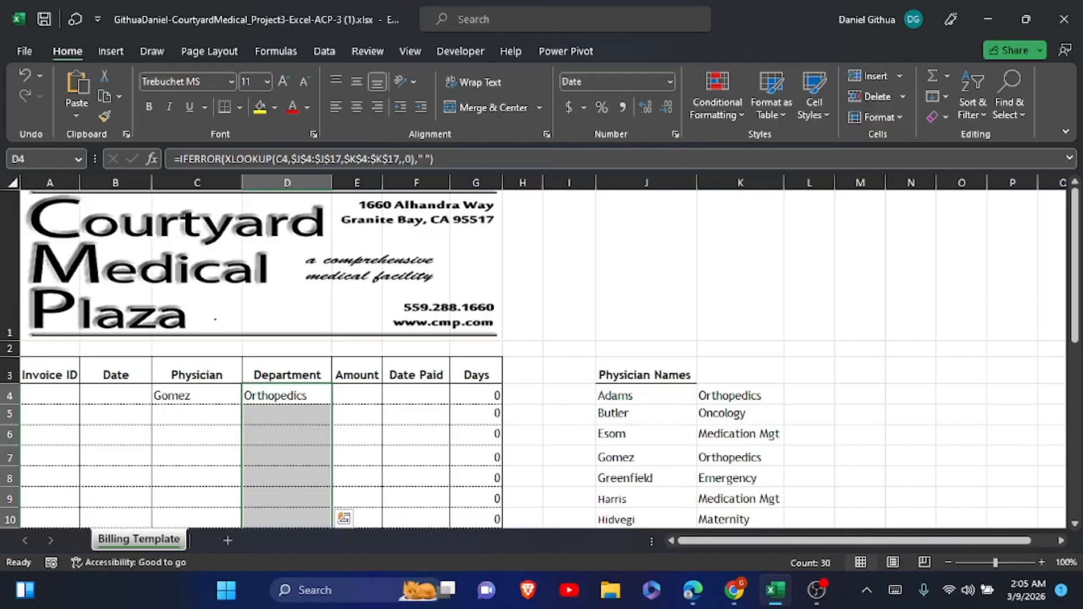
# Consult step 19 in the instruction courtyard PDF, return to the Excel workbook and insert a new row 2 with a height of 48
pyautogui.hotkey('alt', 'Tab')
pyautogui.scroll(-5, 655, 350)
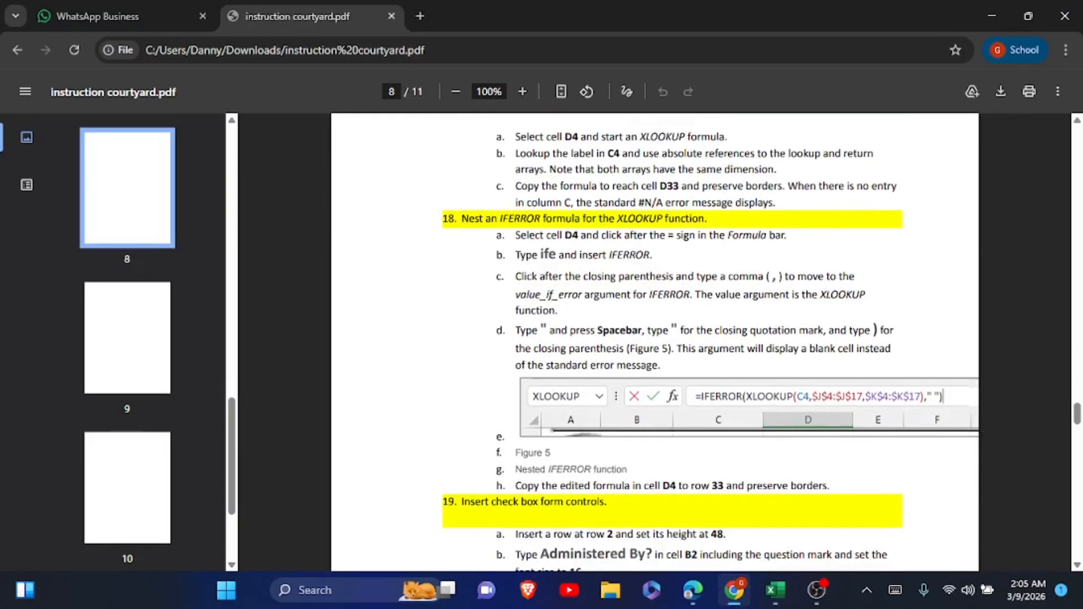
pyautogui.scroll(-2, 655, 338)
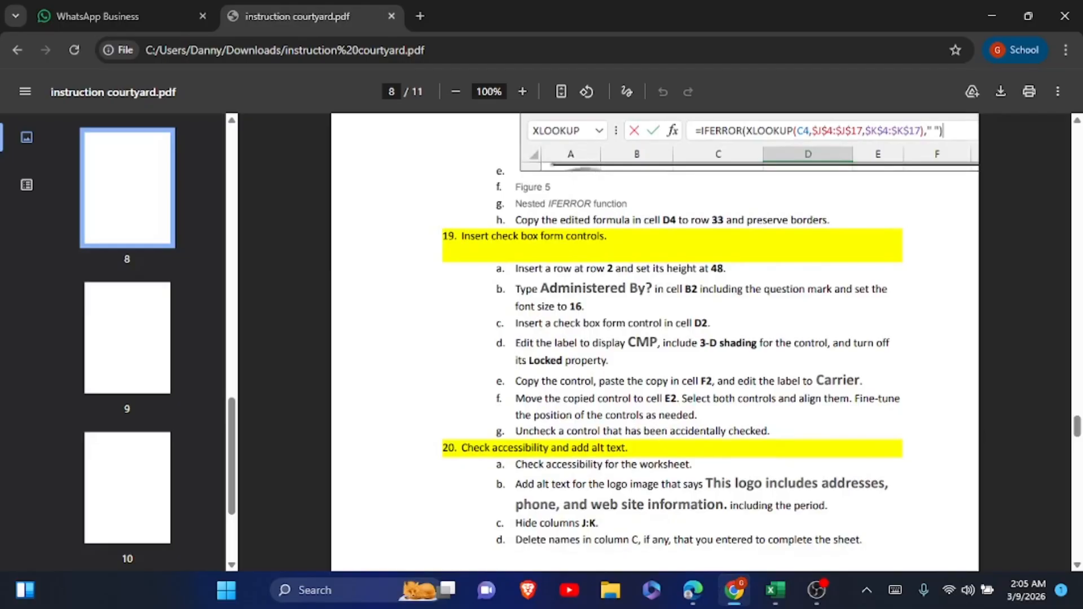
pyautogui.hotkey('alt', 'Tab')
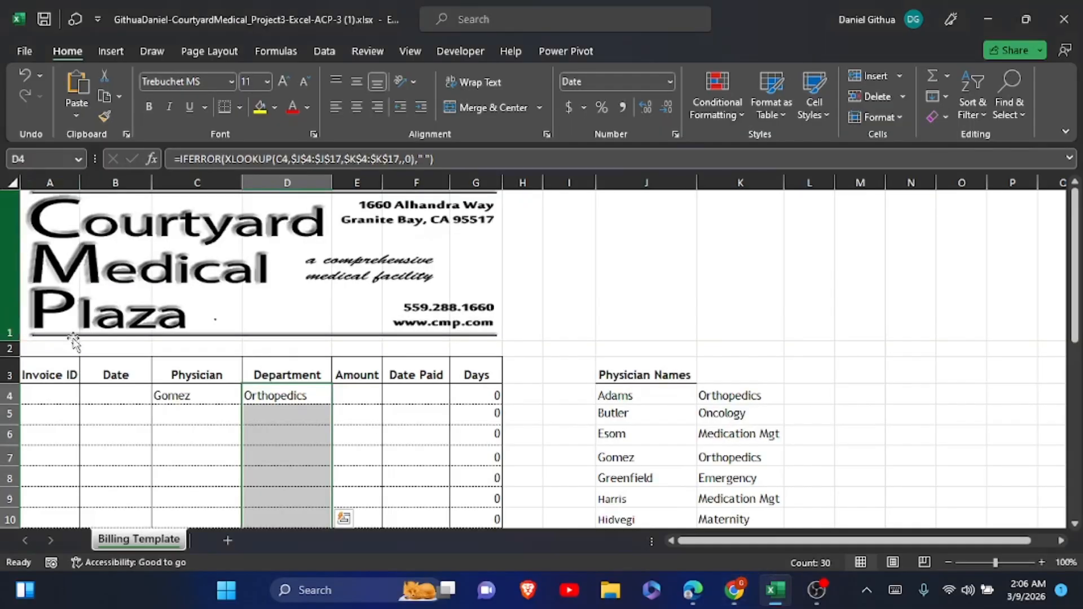
pyautogui.click(7, 348)
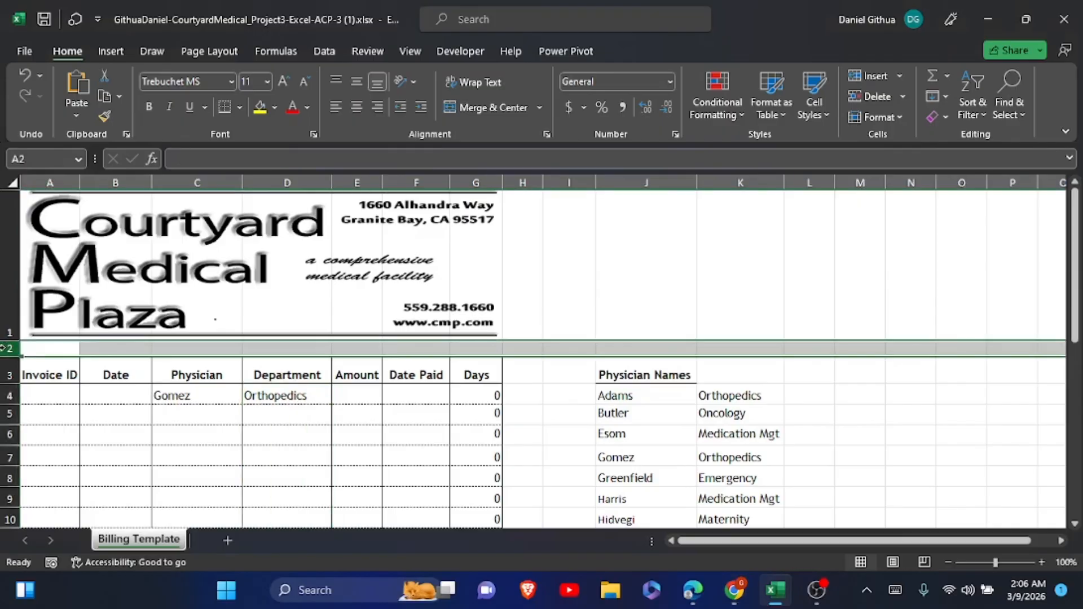
pyautogui.click(875, 74)
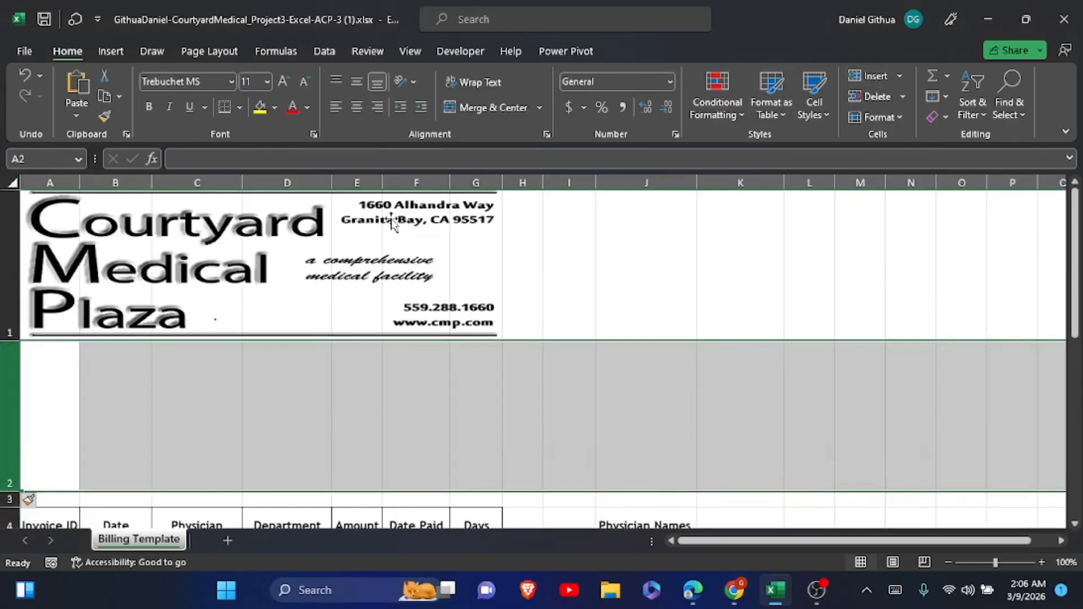
pyautogui.click(878, 116)
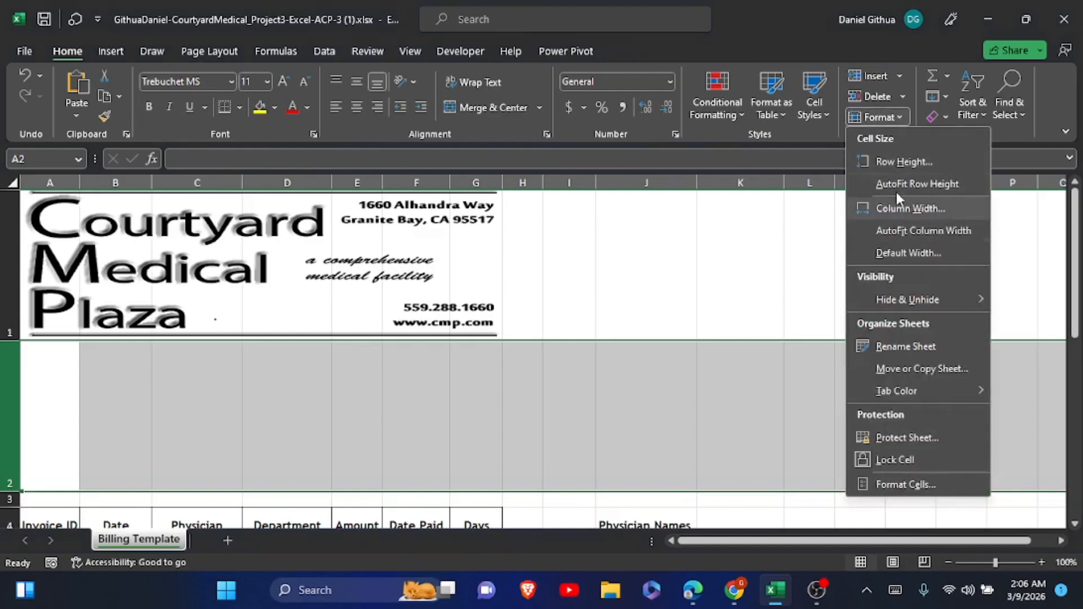
pyautogui.click(897, 165)
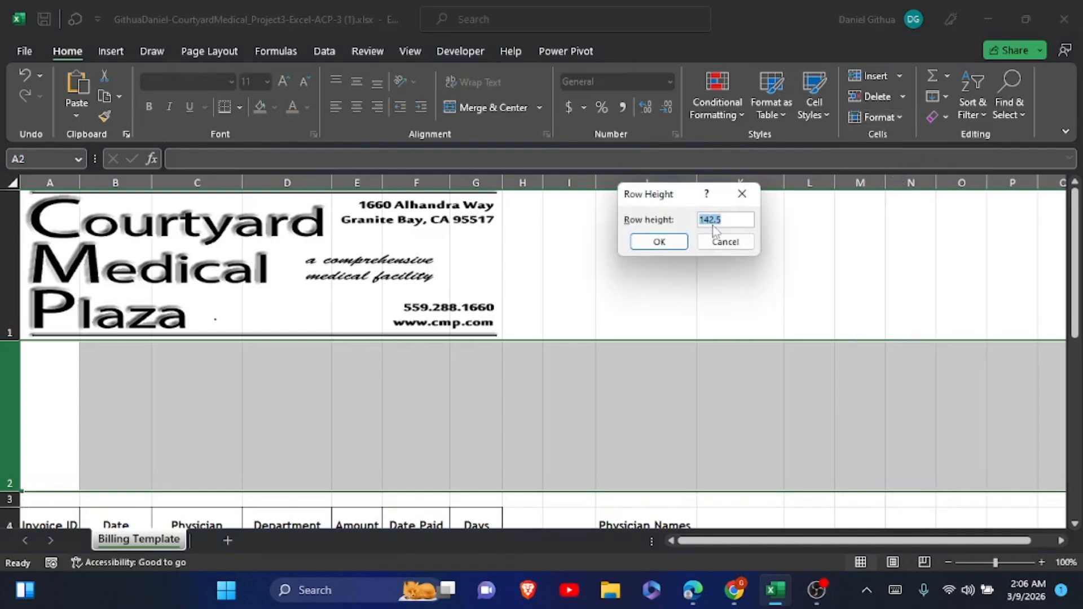
pyautogui.write('48')
pyautogui.click(663, 242)
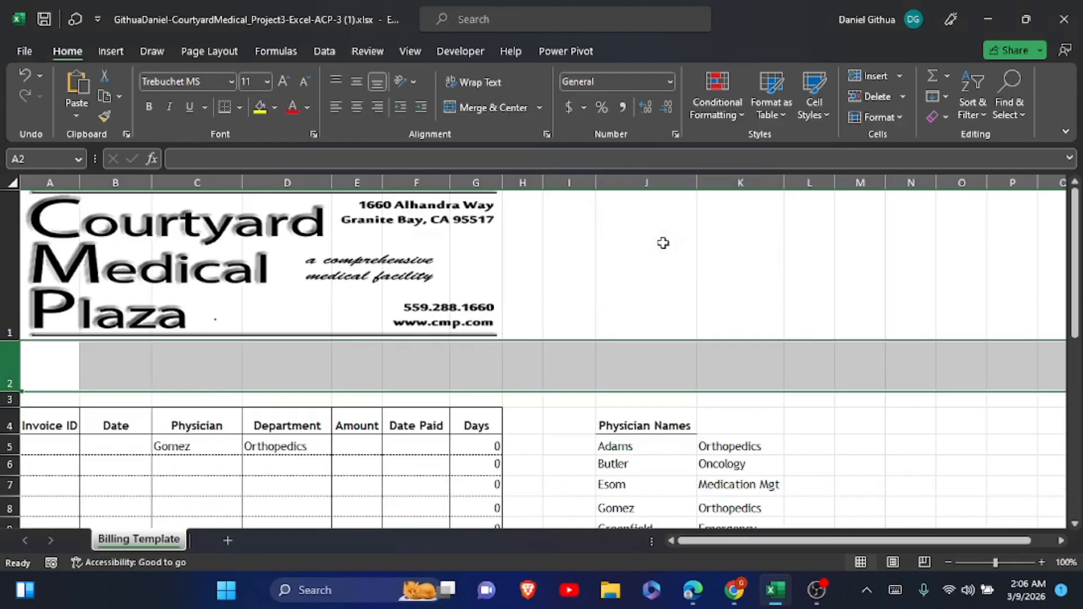
# Copy "Administered By?" from the instruction PDF in Chrome and enter it in cell B2 of the Excel workbook
pyautogui.hotkey('alt', 'Tab')
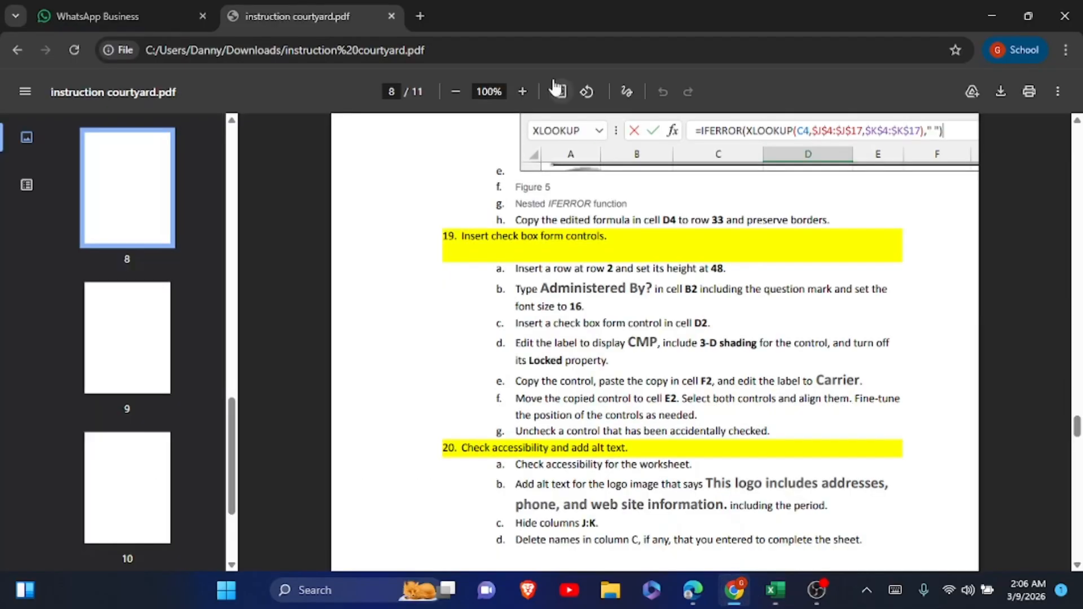
pyautogui.moveTo(542, 289); pyautogui.dragTo(656, 284)
pyautogui.hotkey('ctrl', 'c')
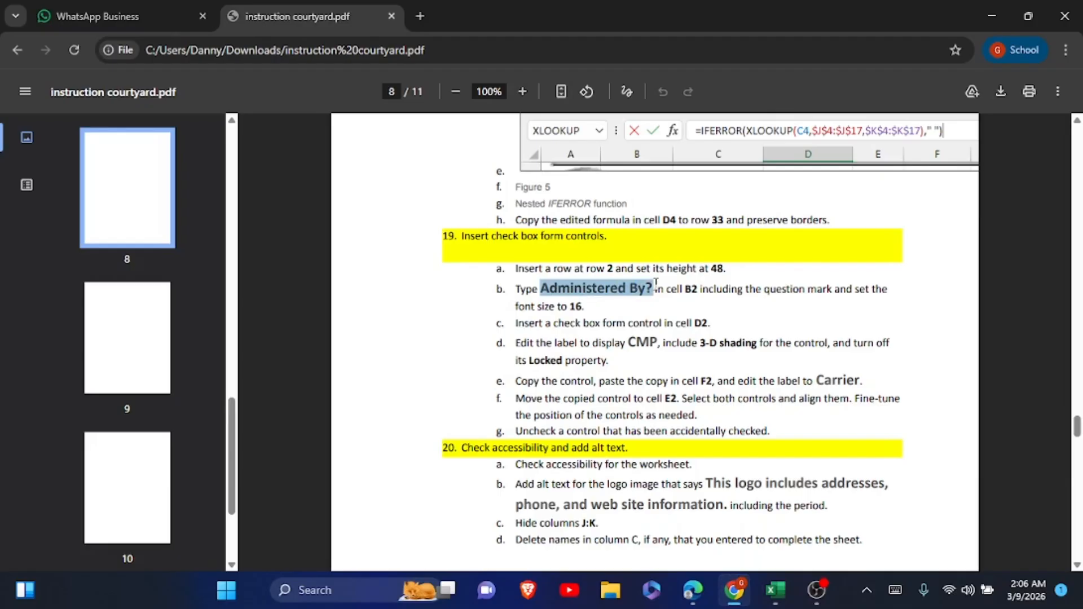
pyautogui.moveTo(774, 589)
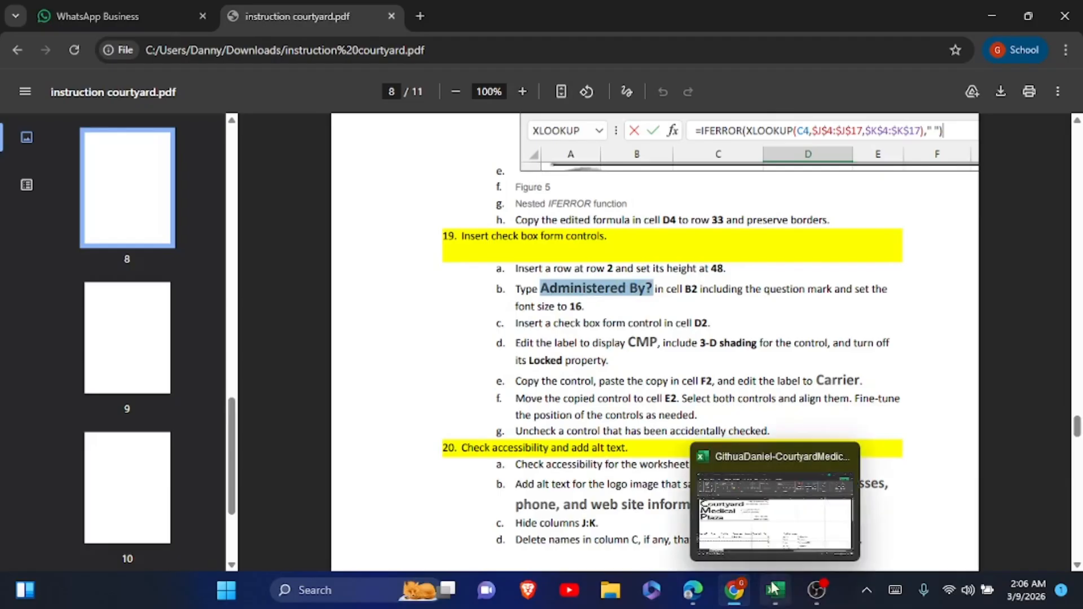
pyautogui.click(776, 518)
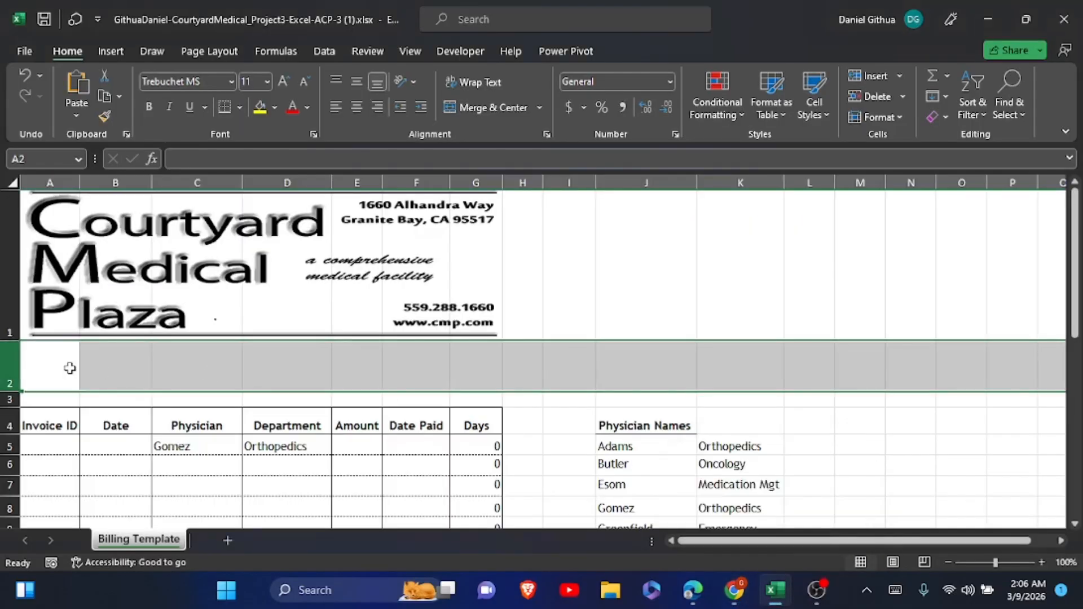
pyautogui.click(111, 370)
pyautogui.click(189, 159)
pyautogui.hotkey('ctrl', 'v')
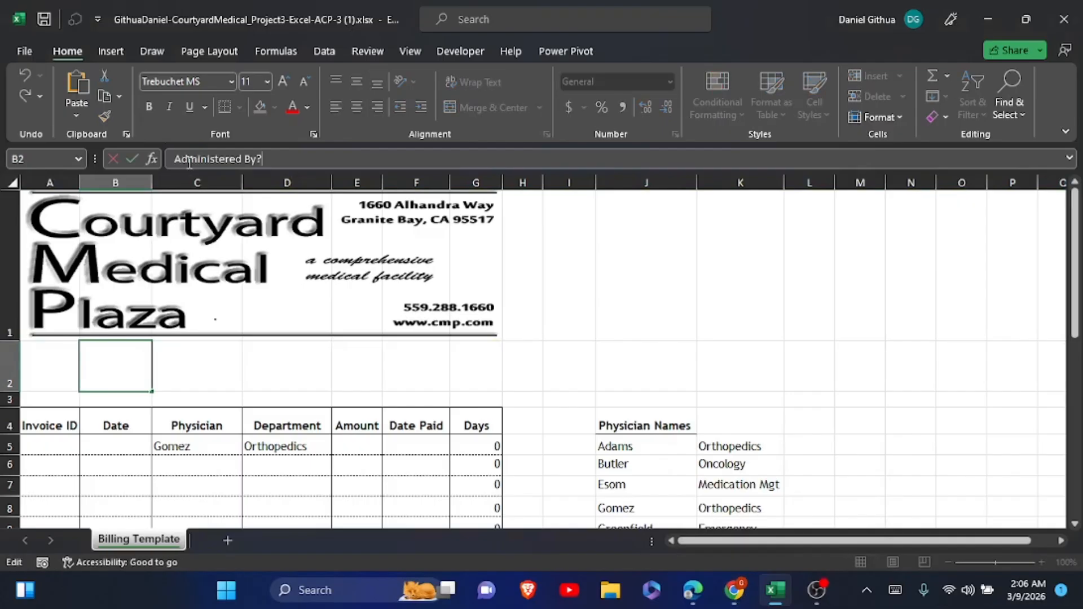
pyautogui.click(232, 376)
# Set the font size of the "Administered By?" label in B2 to 16
pyautogui.click(128, 369)
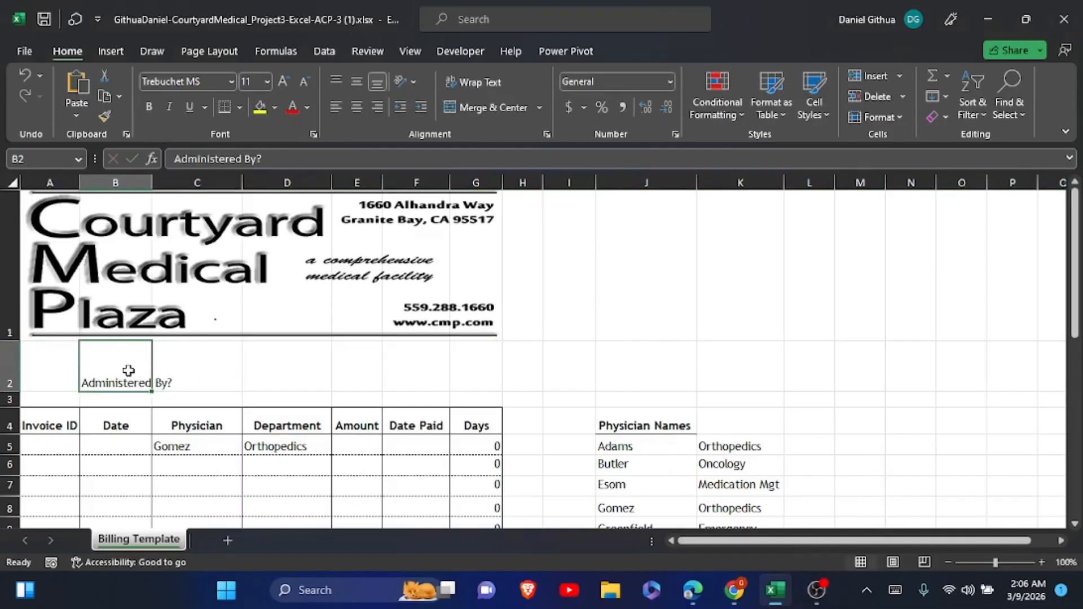
pyautogui.click(266, 81)
pyautogui.click(257, 213)
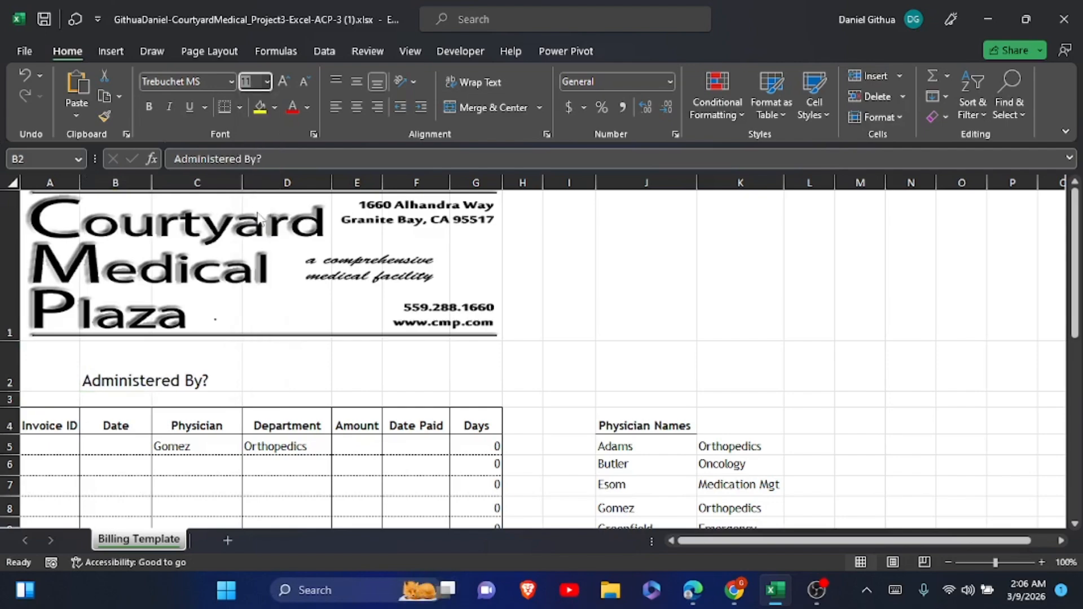
# Insert a check box form control inside cell D2
pyautogui.click(272, 373)
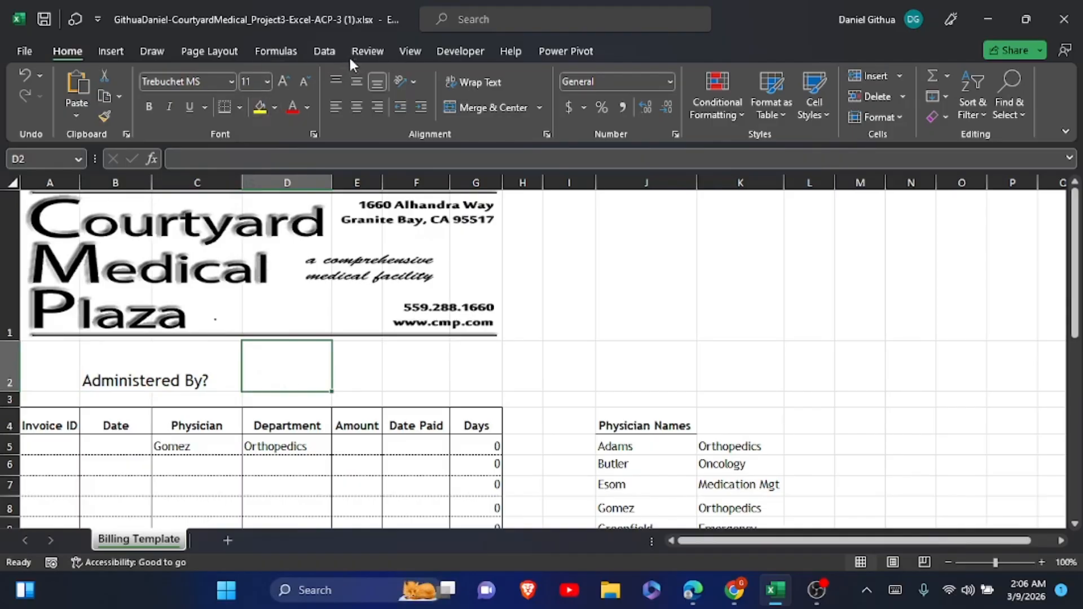
pyautogui.click(334, 55)
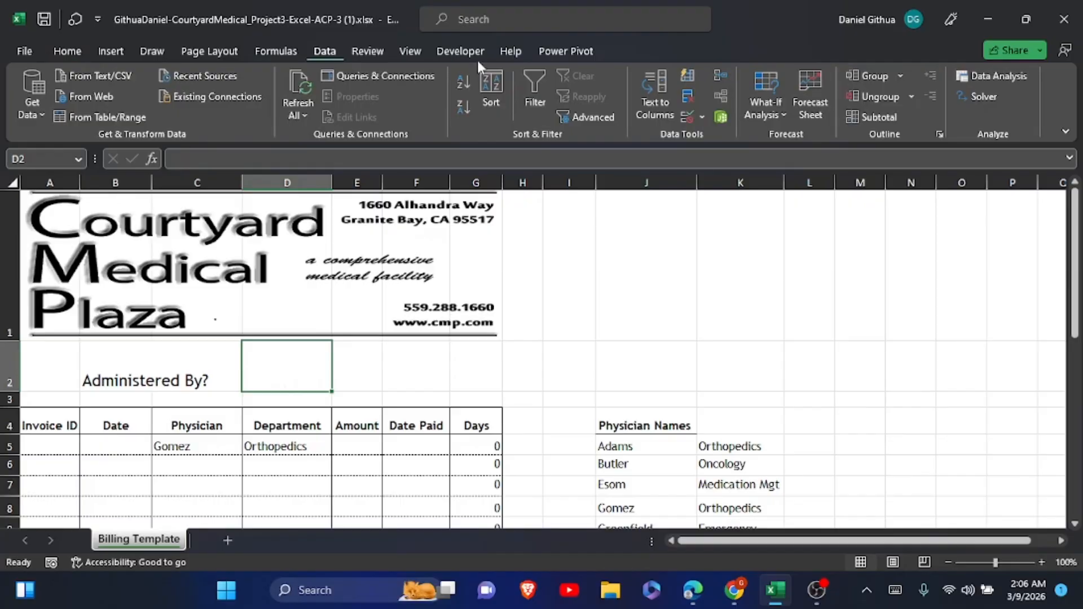
pyautogui.click(462, 55)
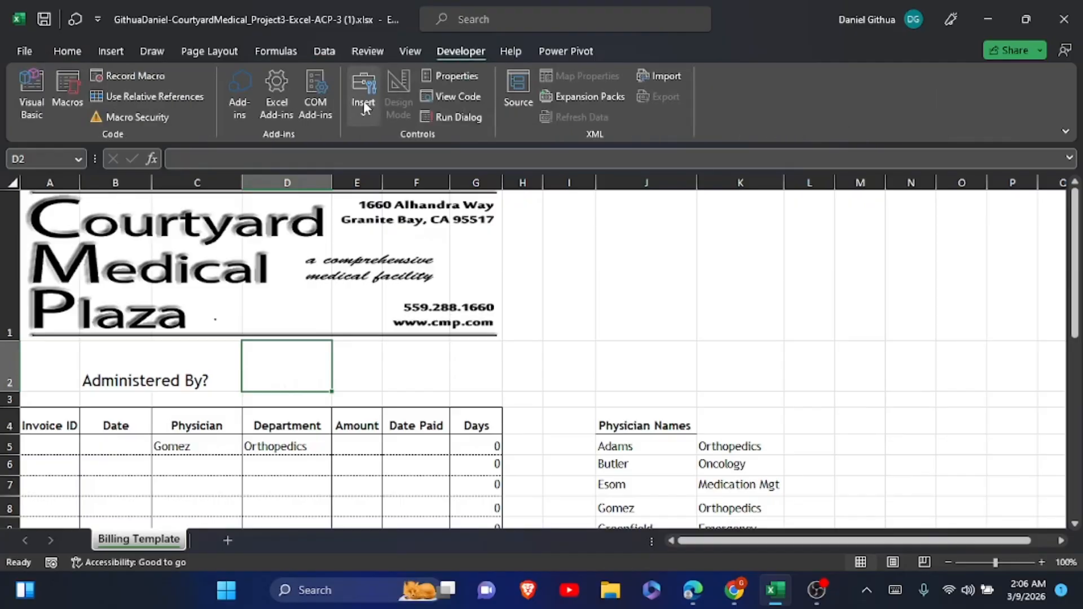
pyautogui.click(357, 113)
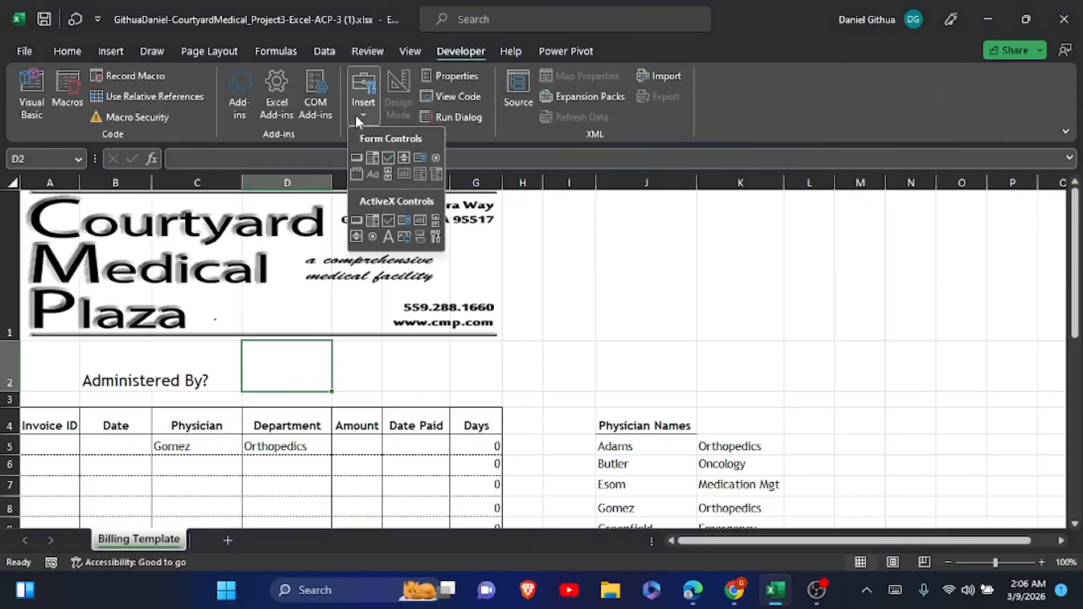
pyautogui.click(389, 159)
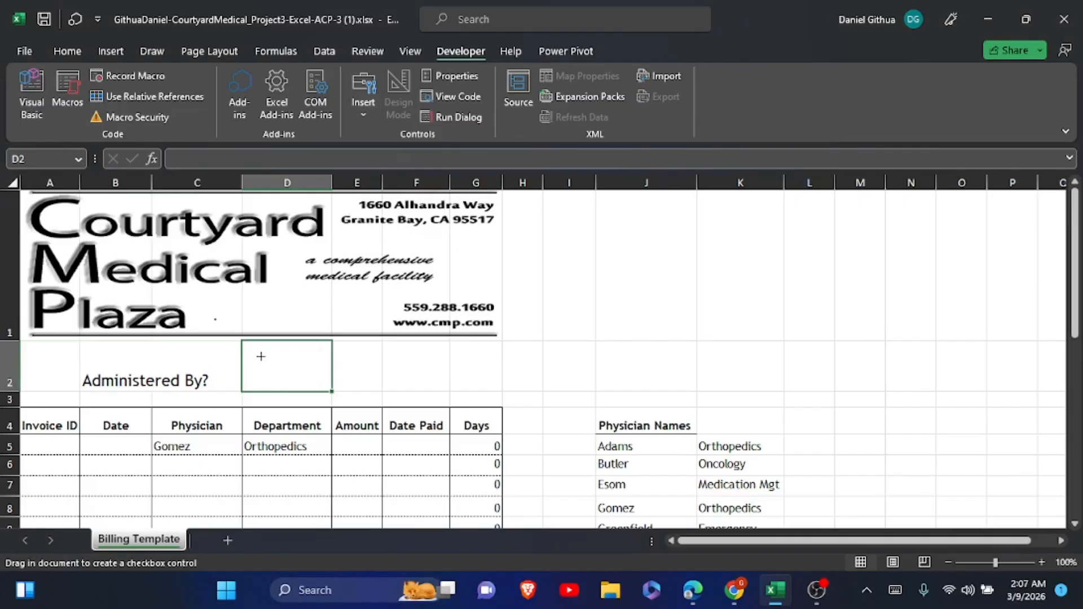
pyautogui.moveTo(257, 357); pyautogui.dragTo(329, 389)
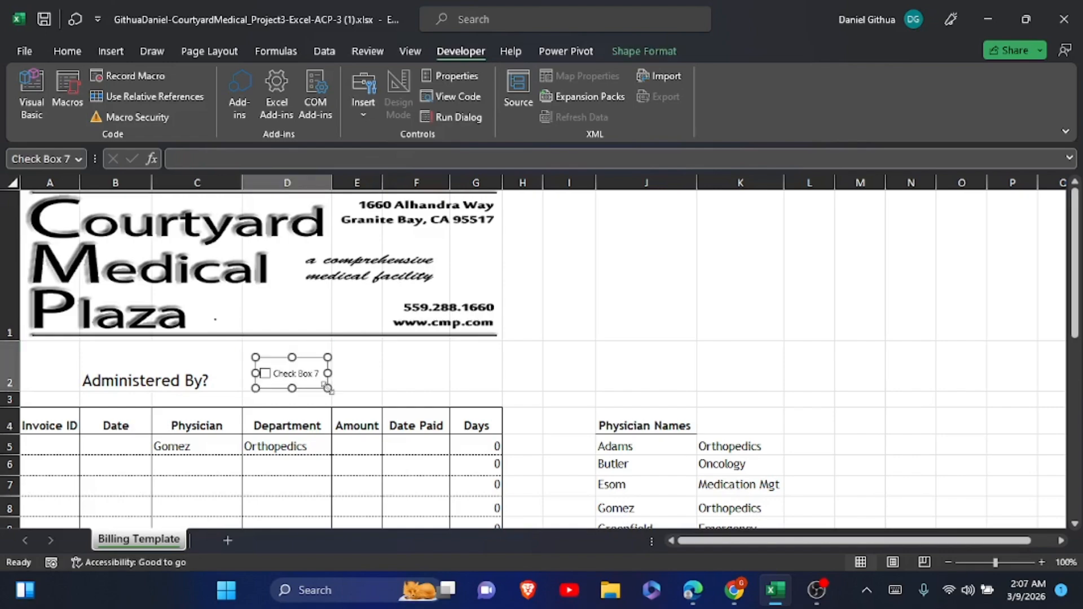
# Replace the label of the check box in D2 with CMP
pyautogui.click(275, 373)
pyautogui.moveTo(322, 375)
pyautogui.mouseDown()
pyautogui.moveTo(284, 376)
pyautogui.moveTo(323, 373)
pyautogui.mouseUp()
pyautogui.click(895, 590)
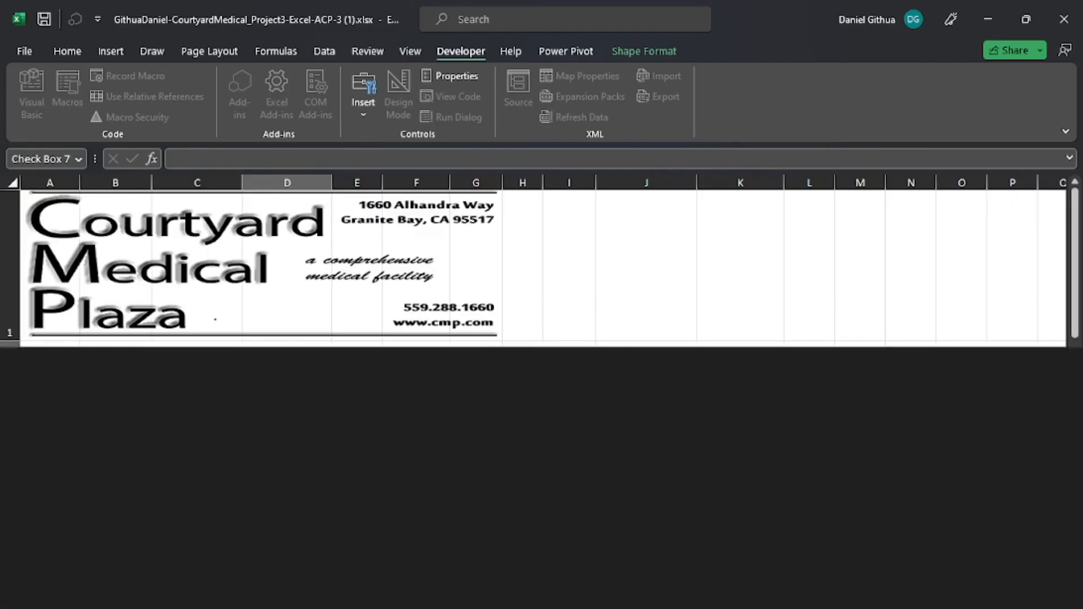
pyautogui.write('Cmp')
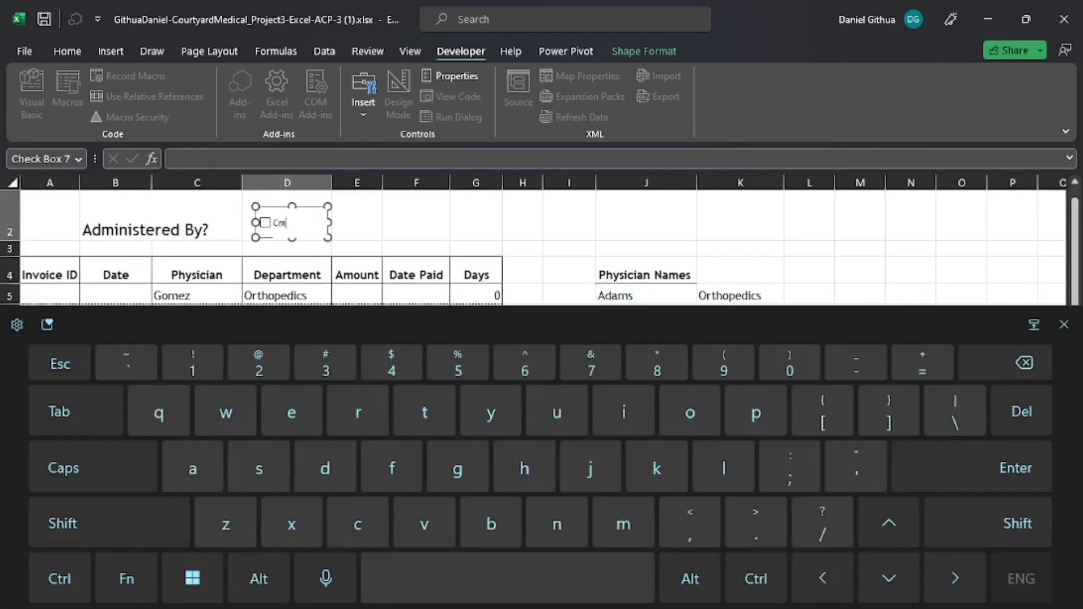
pyautogui.press('BackSpace')
pyautogui.press('BackSpace')
pyautogui.press('capslock')
pyautogui.write('MP')
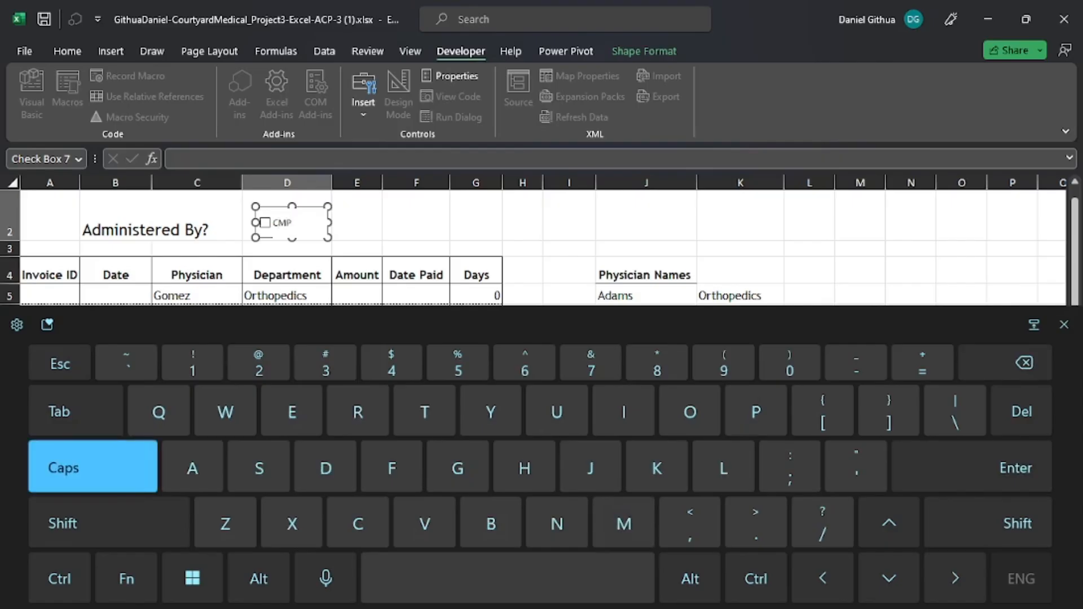
pyautogui.click(1064, 325)
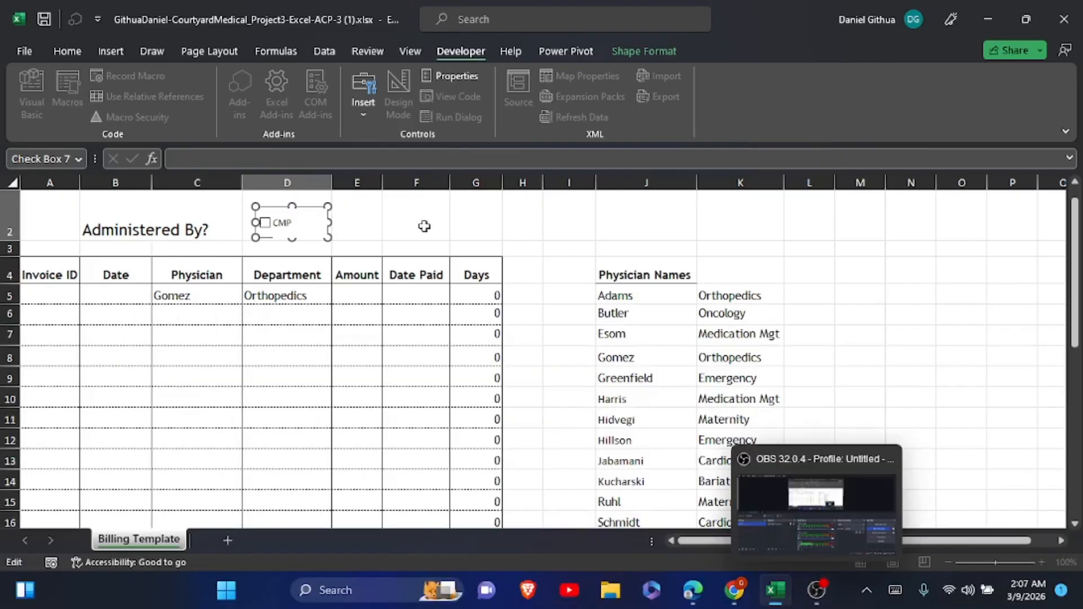
# Narrow the CMP check box in D2 to fit its label and turn off its Locked and Lock text properties
pyautogui.moveTo(324, 224); pyautogui.dragTo(299, 222)
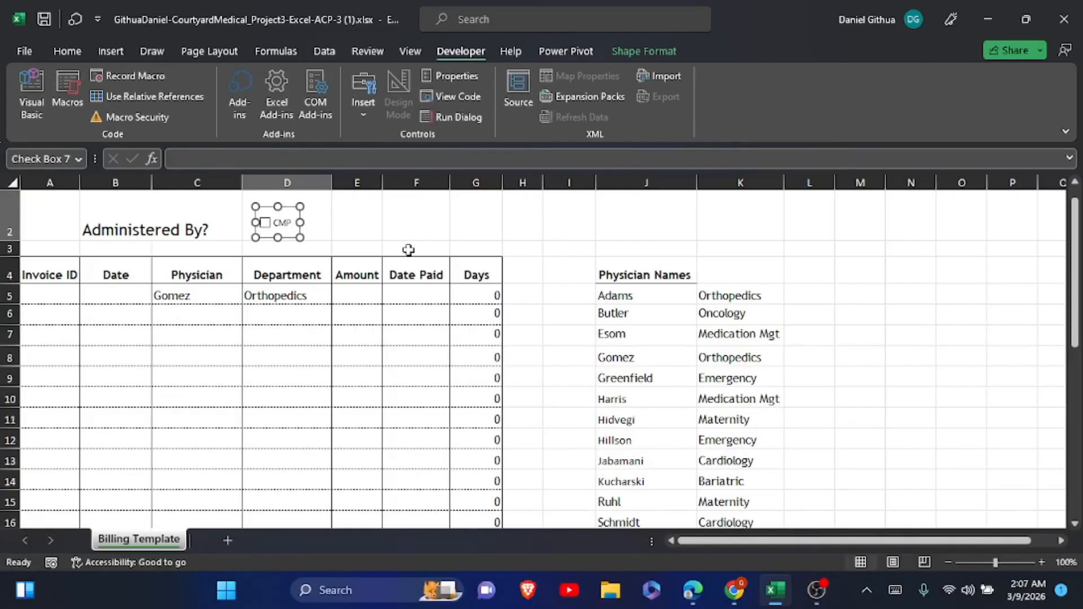
pyautogui.rightClick(301, 212)
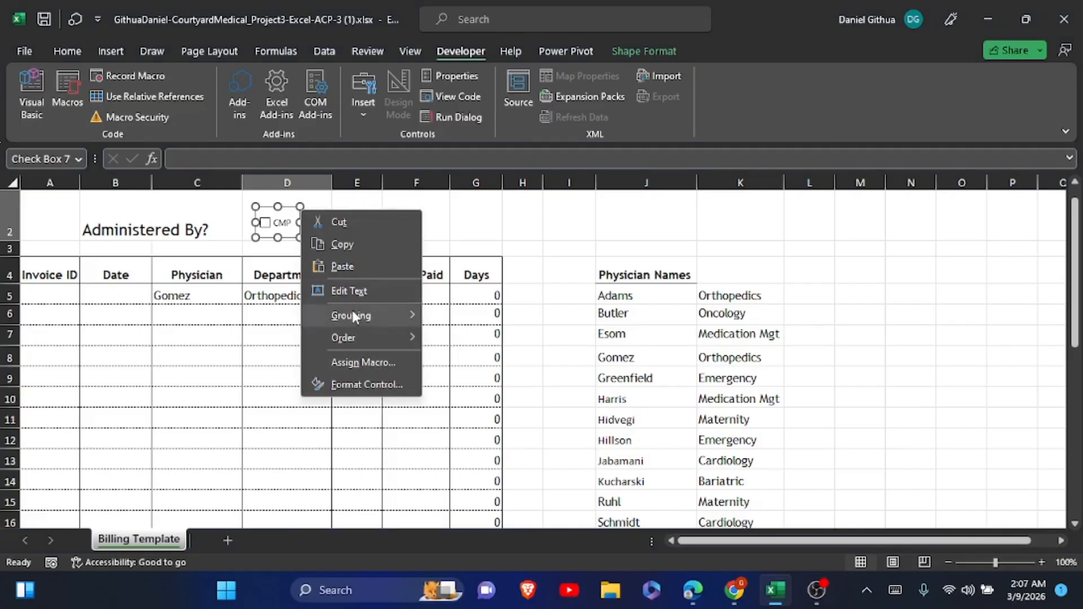
pyautogui.click(360, 377)
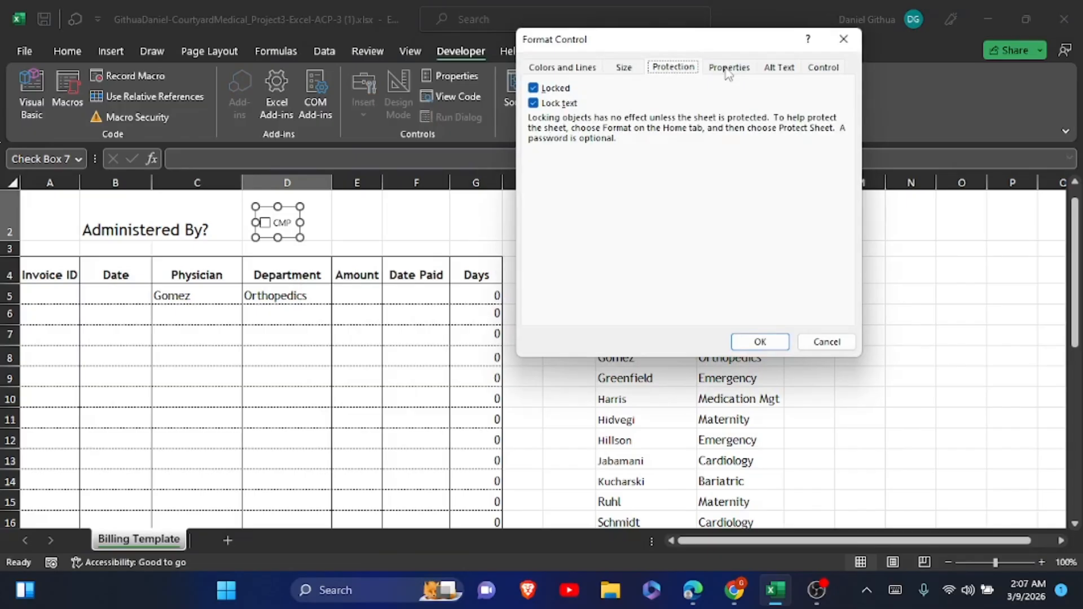
pyautogui.click(533, 88)
pyautogui.click(534, 104)
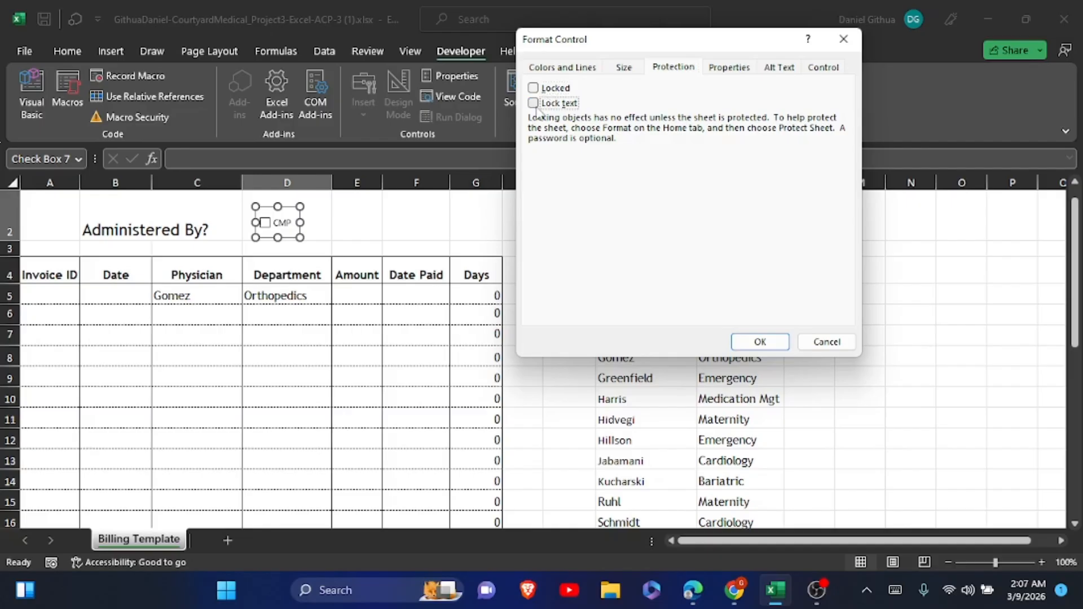
# Enable 3-D shading for the CMP check box and apply the control formatting
pyautogui.click(730, 68)
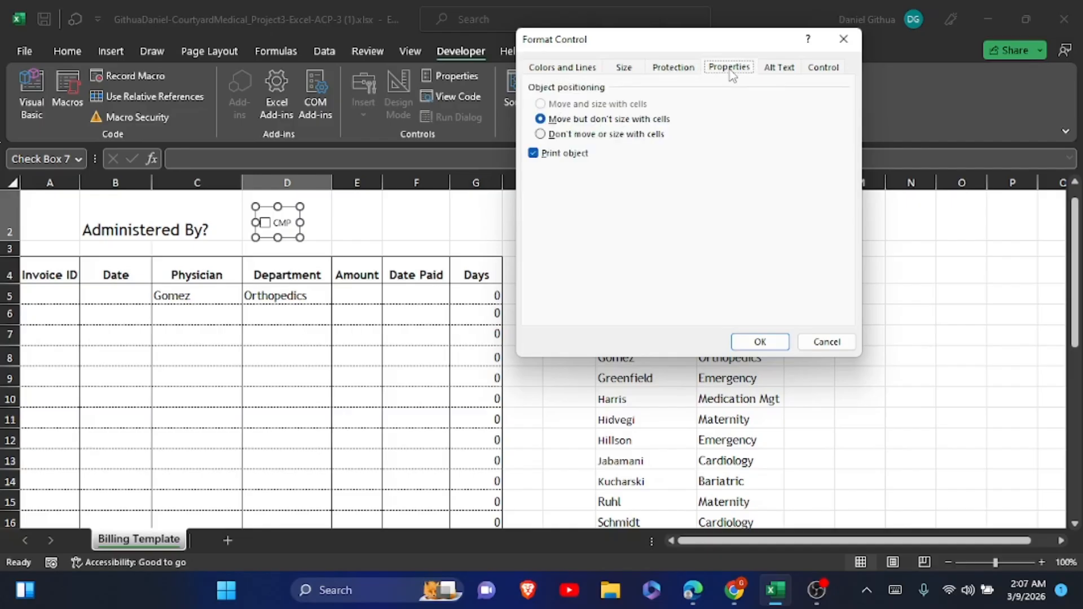
pyautogui.click(818, 70)
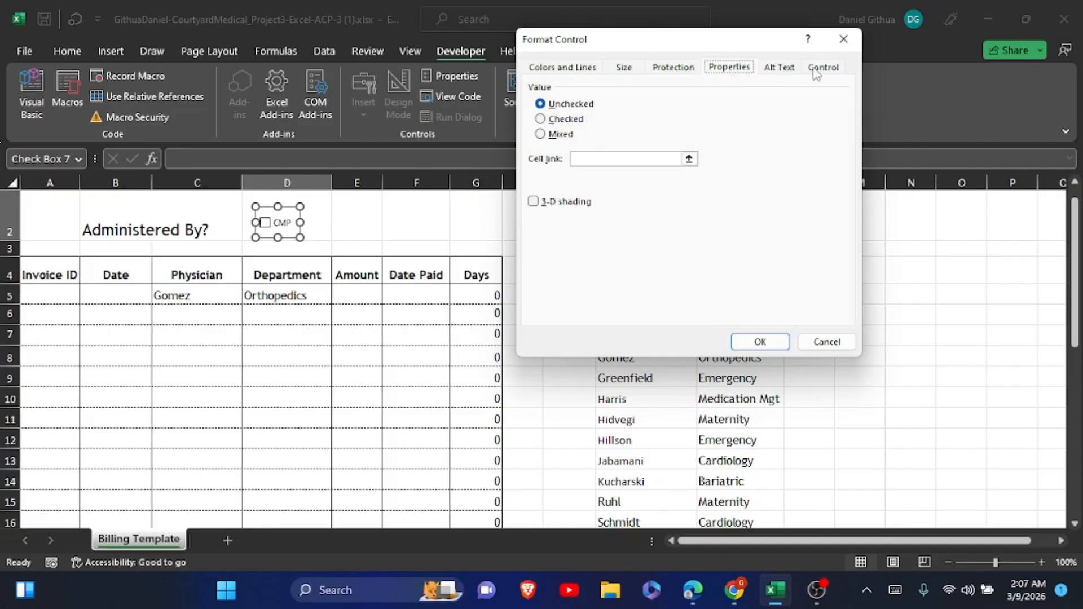
pyautogui.click(534, 202)
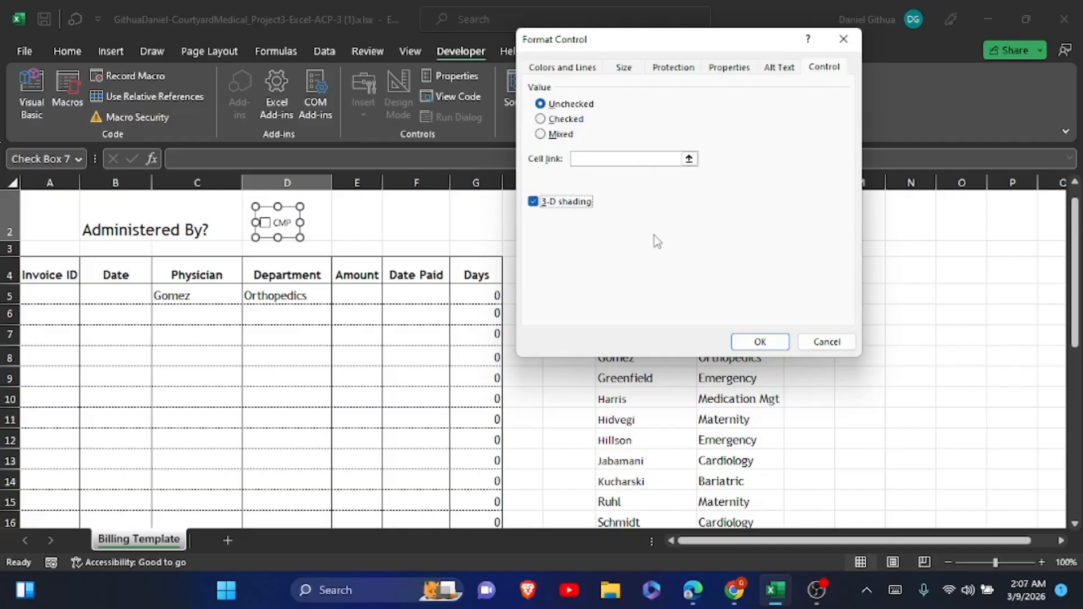
pyautogui.click(777, 343)
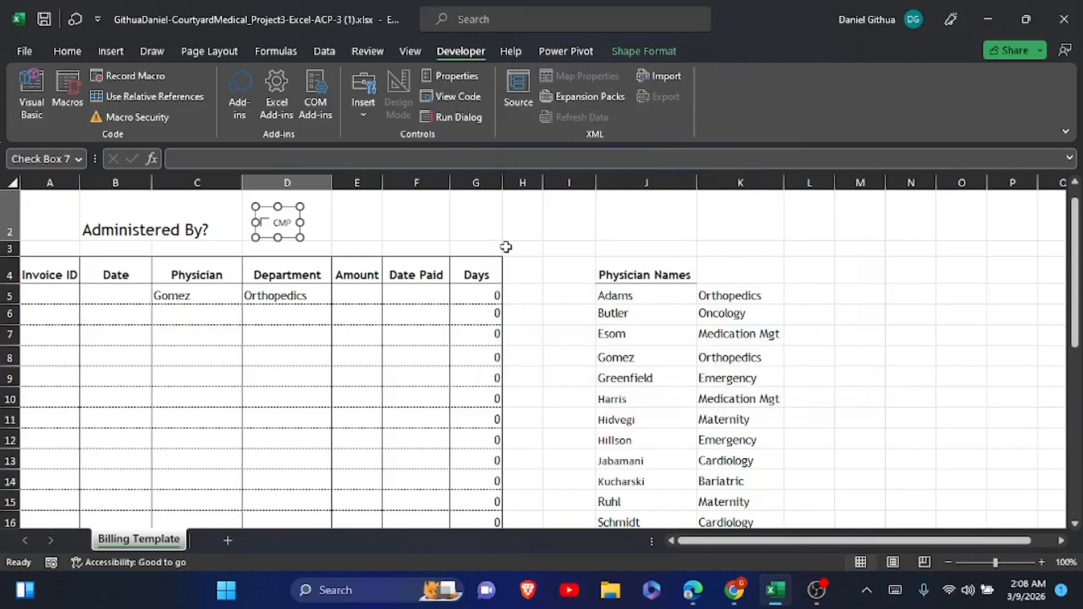
# Paste a copy of the CMP check box in cell F2 and replace its label with Carrier
pyautogui.click(409, 225)
pyautogui.hotkey('ctrl', 'v')
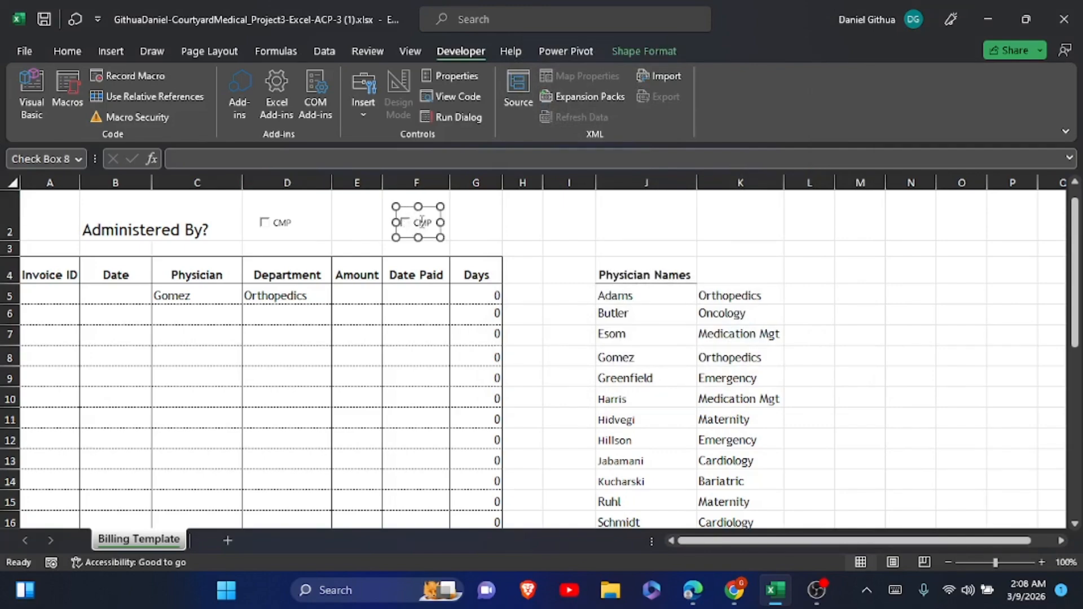
pyautogui.click(416, 223)
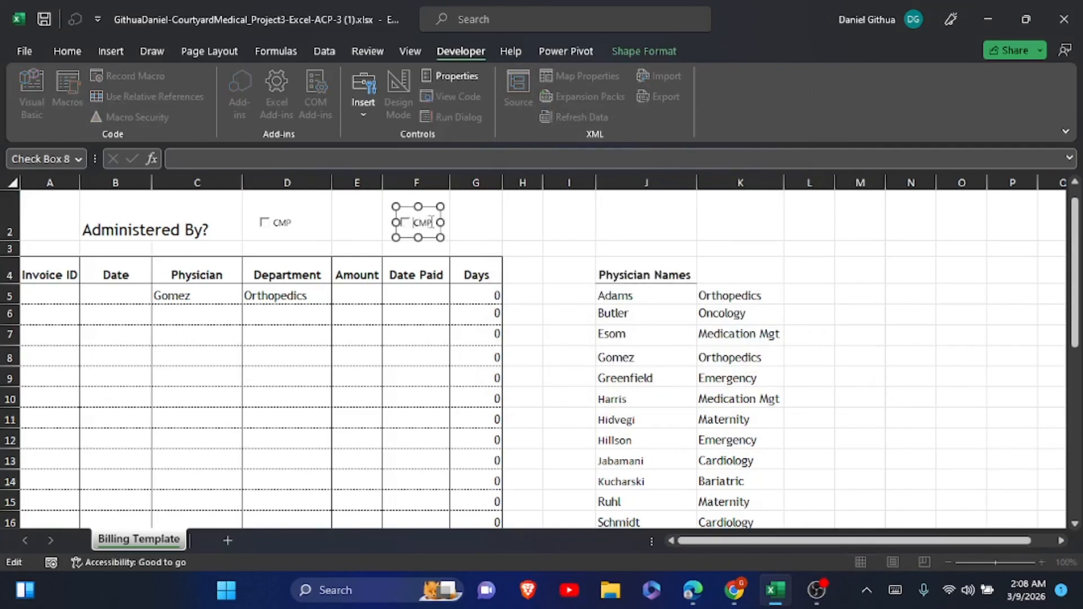
pyautogui.moveTo(431, 223); pyautogui.dragTo(422, 226)
pyautogui.write('ARE')
pyautogui.click(895, 591)
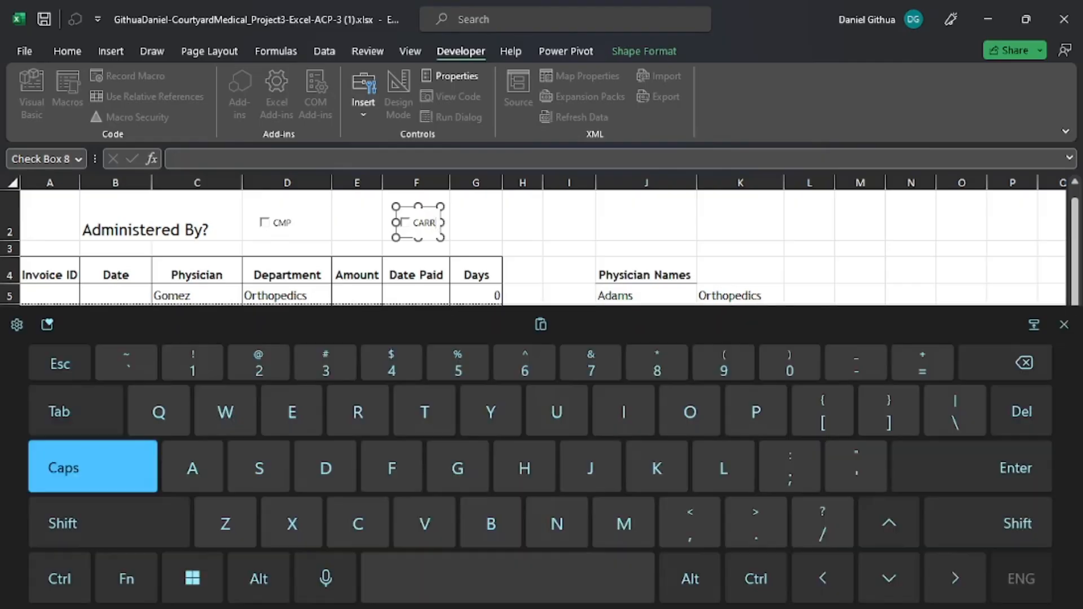
pyautogui.press('BackSpace')
pyautogui.press('BackSpace')
pyautogui.press('BackSpace')
pyautogui.press('capslock')
pyautogui.write('a')
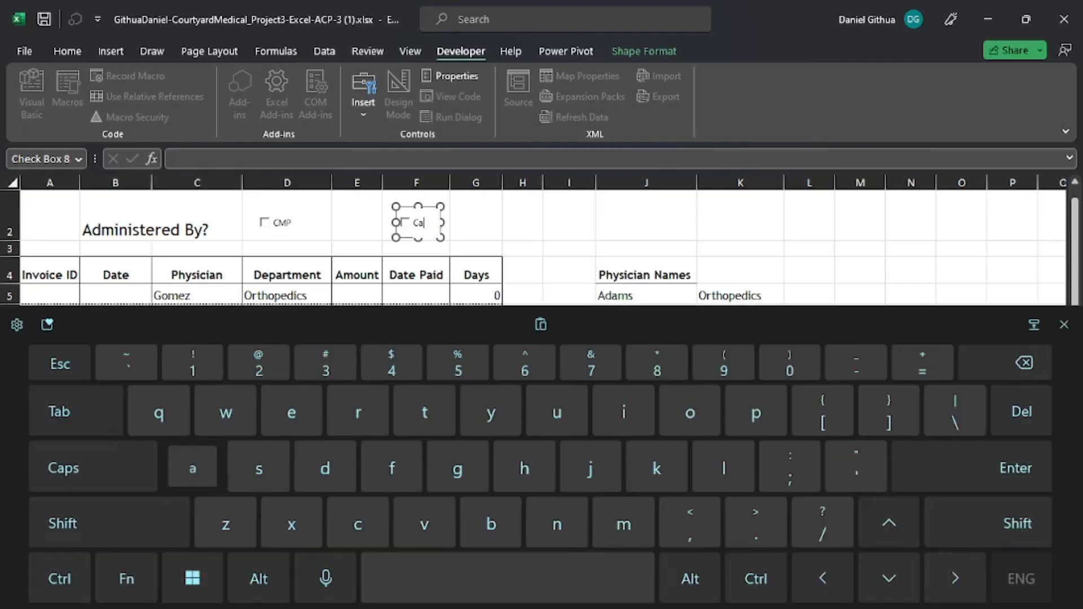
pyautogui.write('rrier')
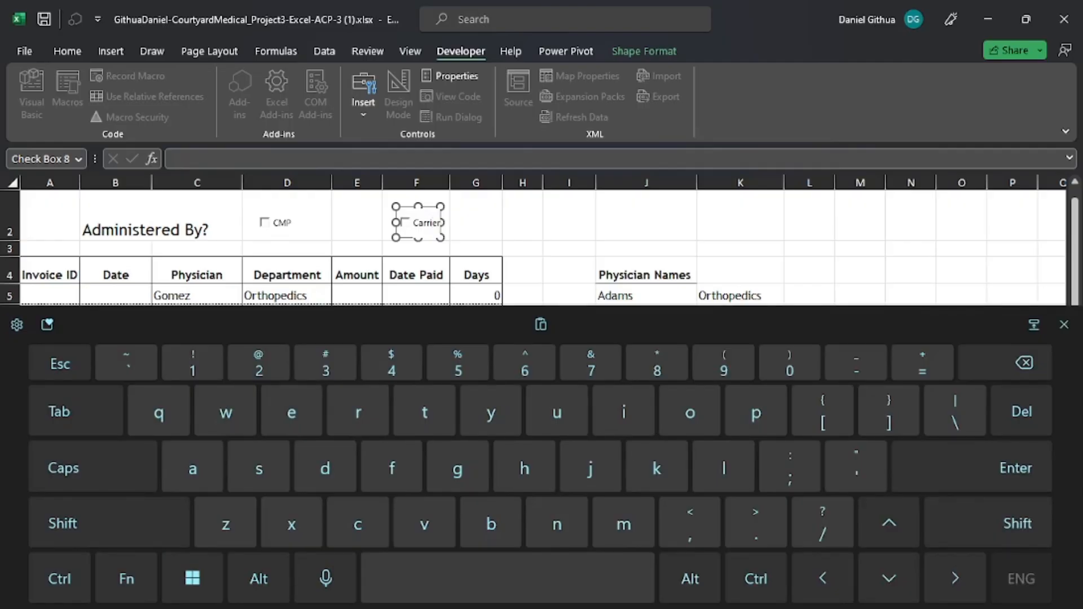
pyautogui.click(970, 467)
pyautogui.click(582, 224)
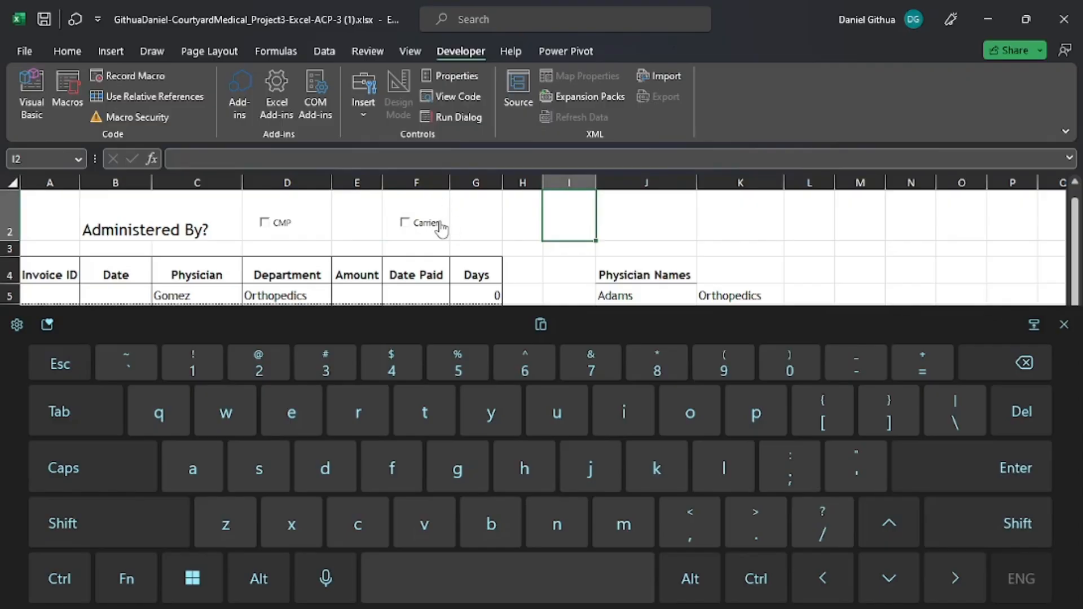
# Move the Carrier check box to cell E2 and shift the CMP check box within D2 so it sits beside it
pyautogui.rightClick(439, 217)
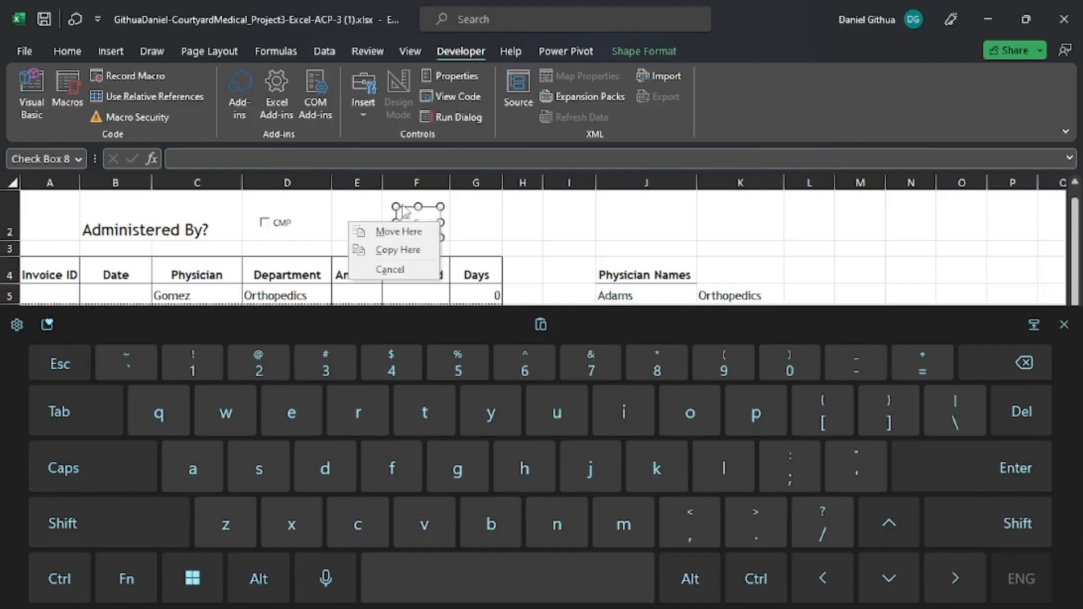
pyautogui.moveTo(402, 206); pyautogui.dragTo(338, 206)
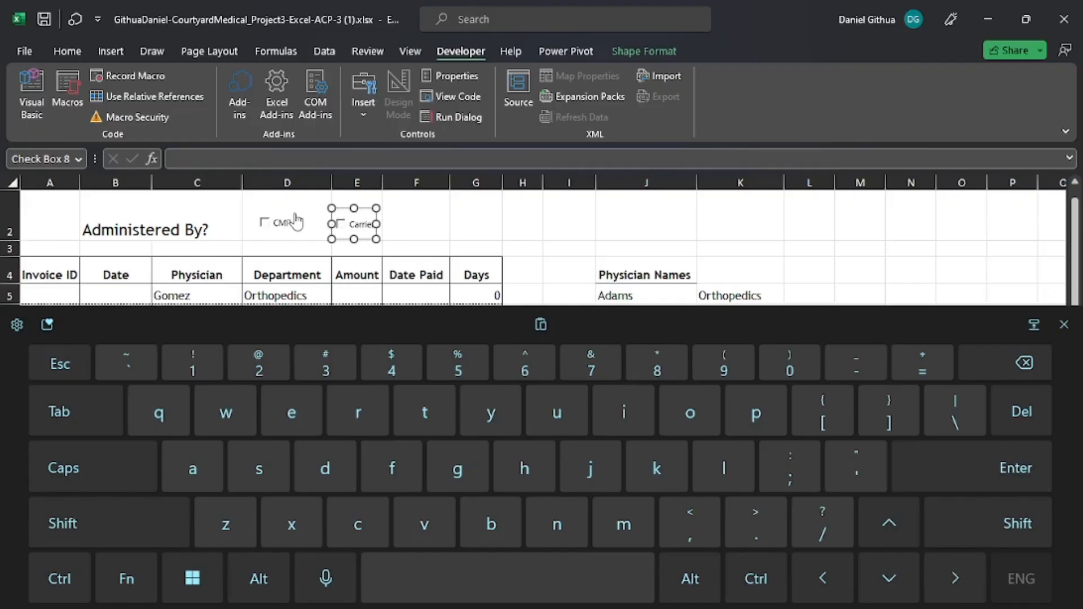
pyautogui.click(297, 224)
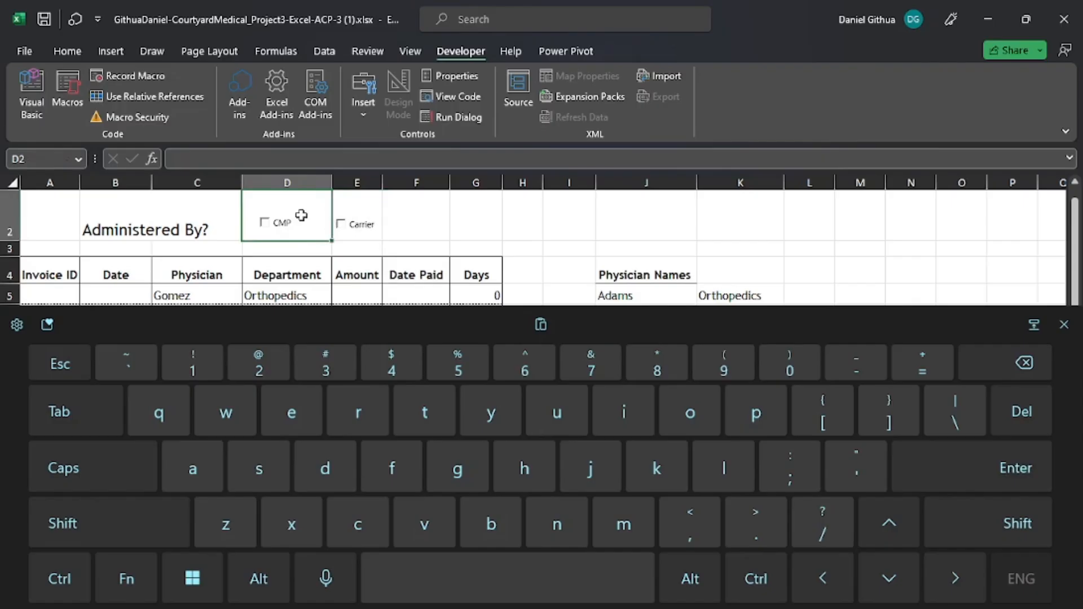
pyautogui.rightClick(300, 224)
pyautogui.moveTo(297, 207); pyautogui.dragTo(326, 209)
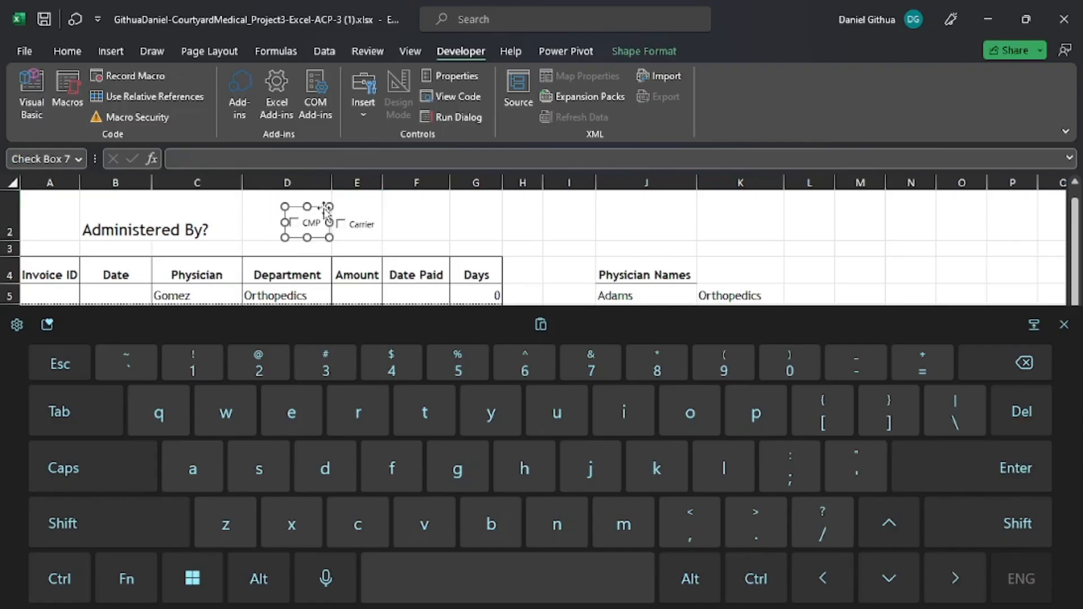
# Select the CMP and Carrier check boxes together and align their tops
pyautogui.keyDown('ctrl'); pyautogui.click(375, 223); pyautogui.keyUp('ctrl')
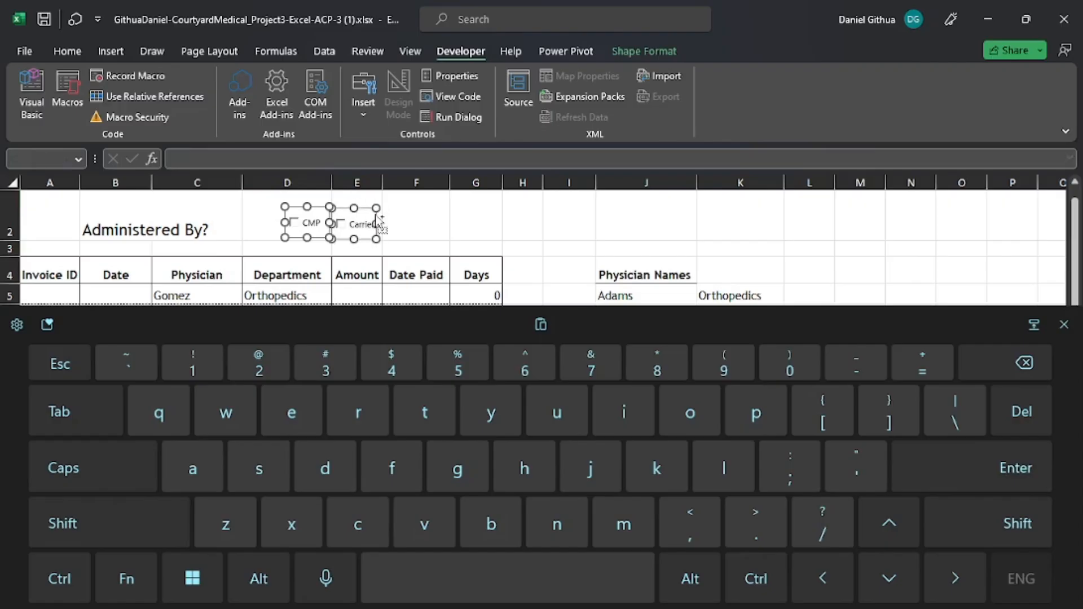
pyautogui.click(626, 51)
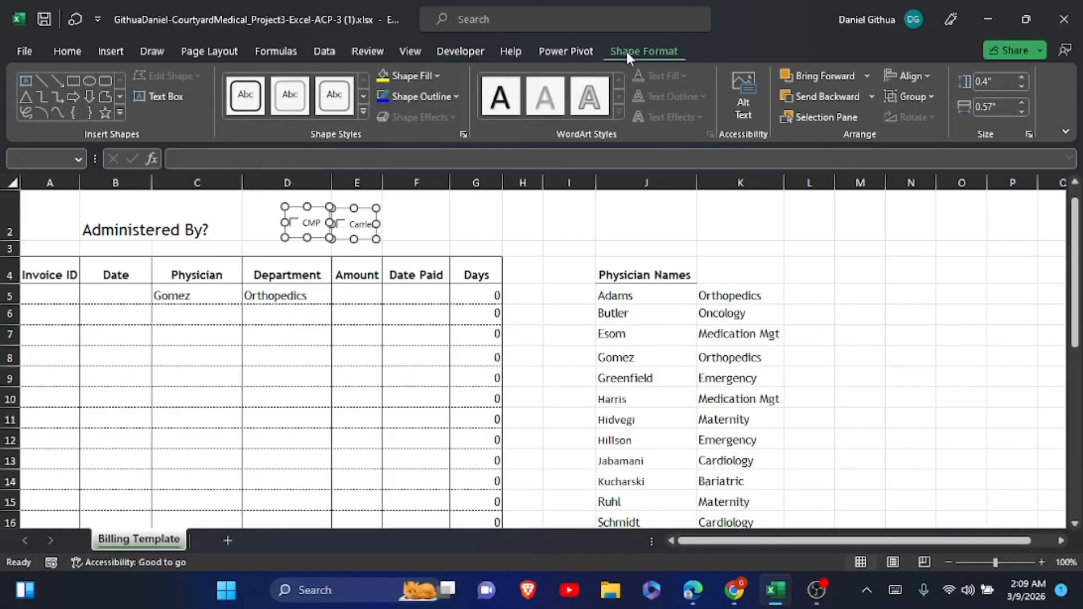
pyautogui.click(933, 76)
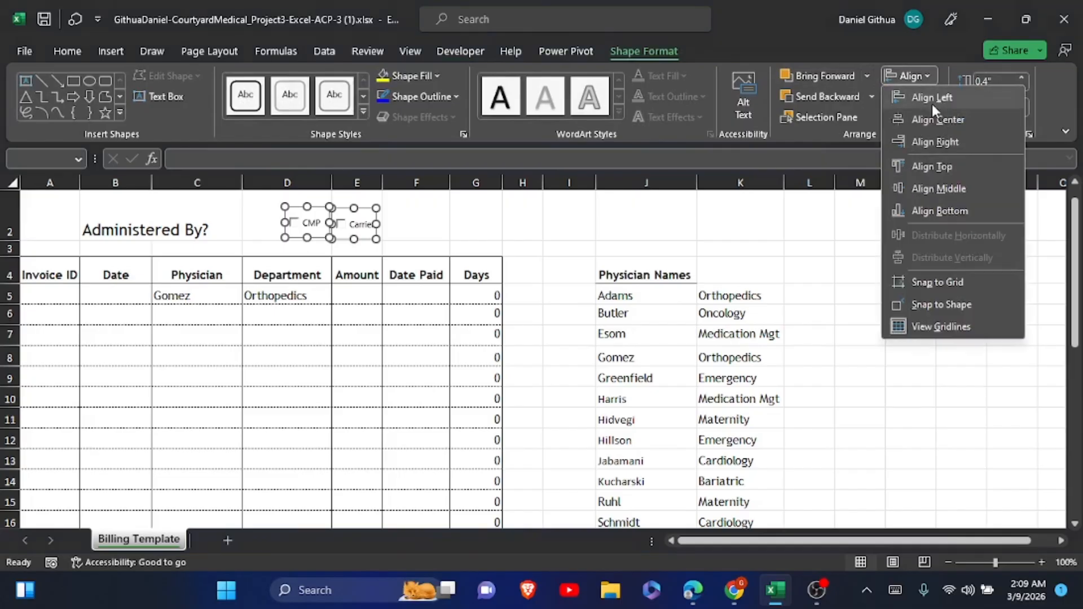
pyautogui.click(929, 161)
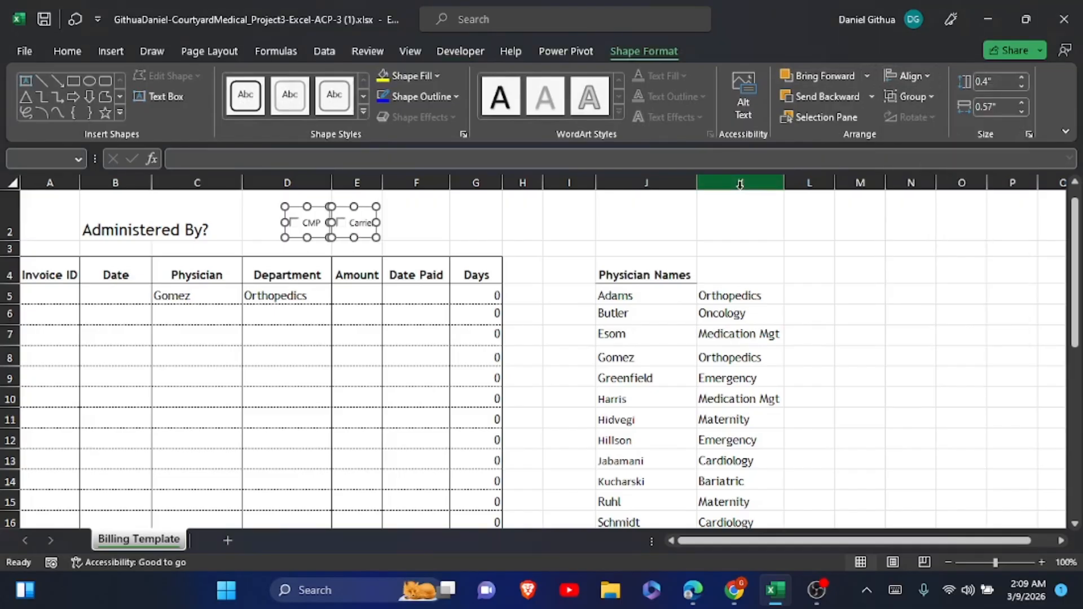
pyautogui.click(596, 233)
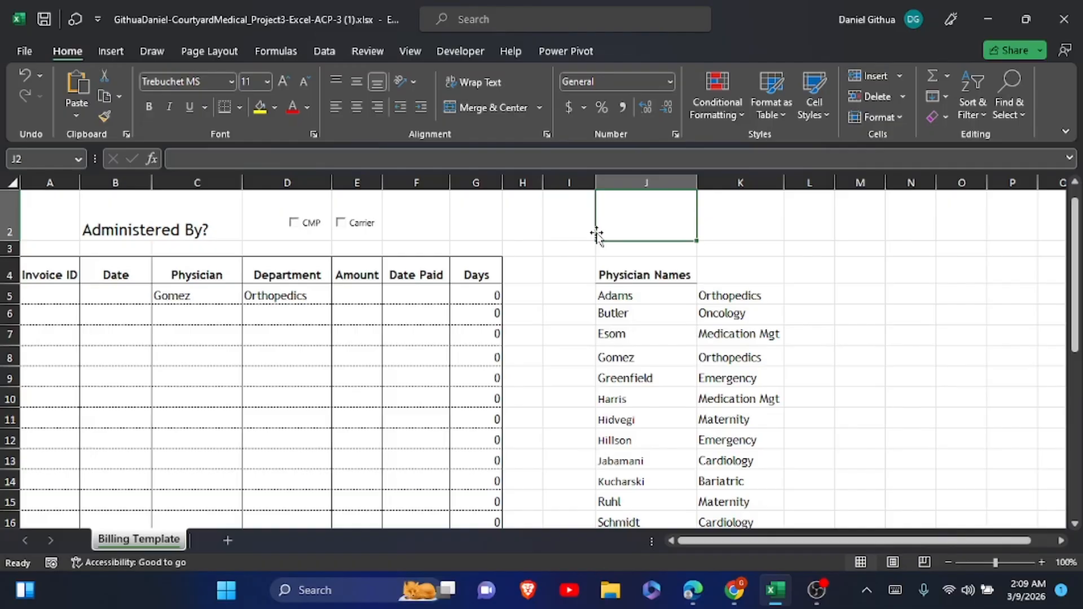
# Copy the logo alt text "This logo includes addresses, phone, and web site information." from the instruction PDF in Chrome
pyautogui.scroll(-1, 596, 234)
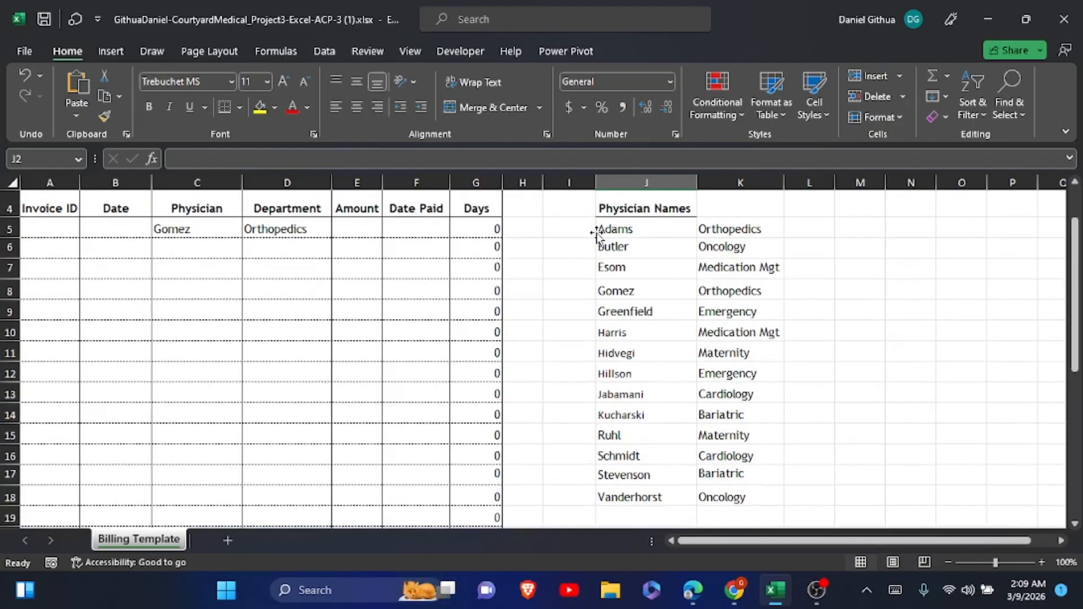
pyautogui.scroll(2, 596, 234)
pyautogui.hotkey('alt', 'Tab')
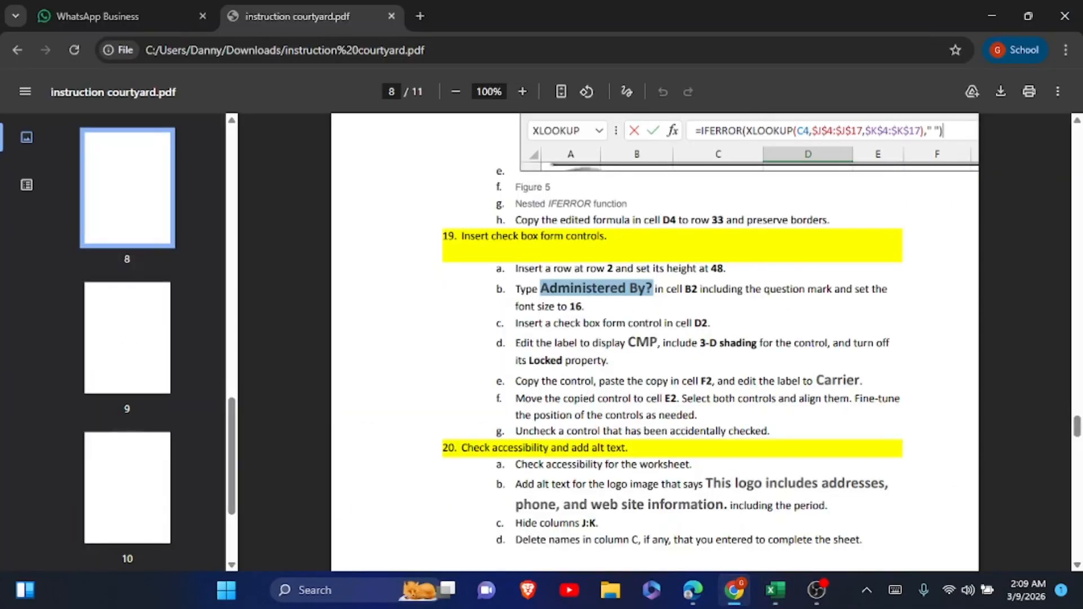
pyautogui.scroll(-3, 620, 355)
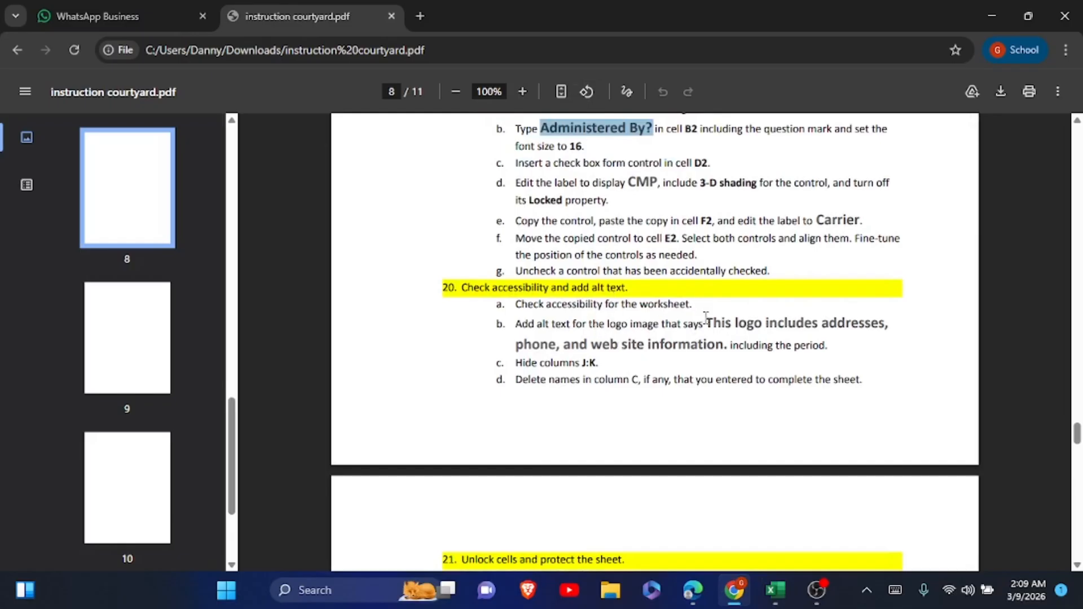
pyautogui.moveTo(705, 319); pyautogui.dragTo(731, 350)
pyautogui.hotkey('ctrl', 'c')
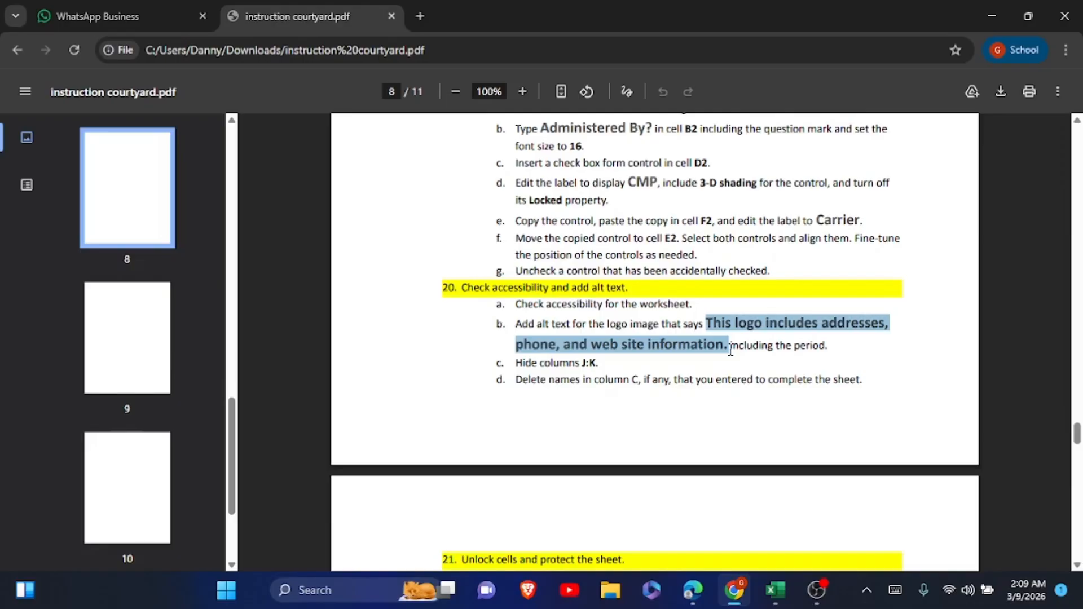
# Return to the Excel workbook and run the accessibility check on the Billing Template worksheet
pyautogui.hotkey('alt', 'Tab')
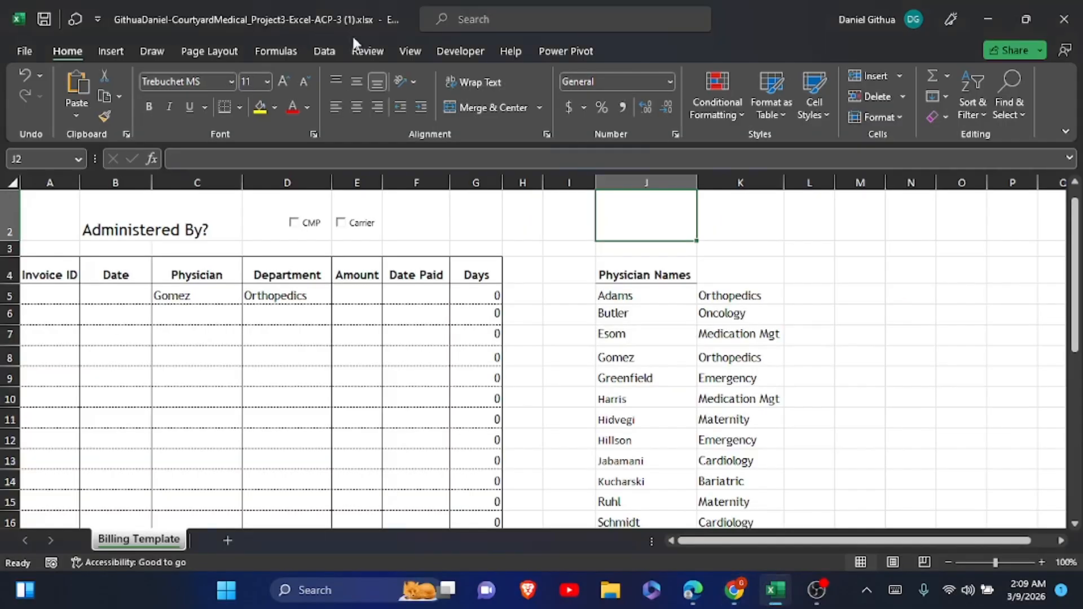
pyautogui.click(384, 51)
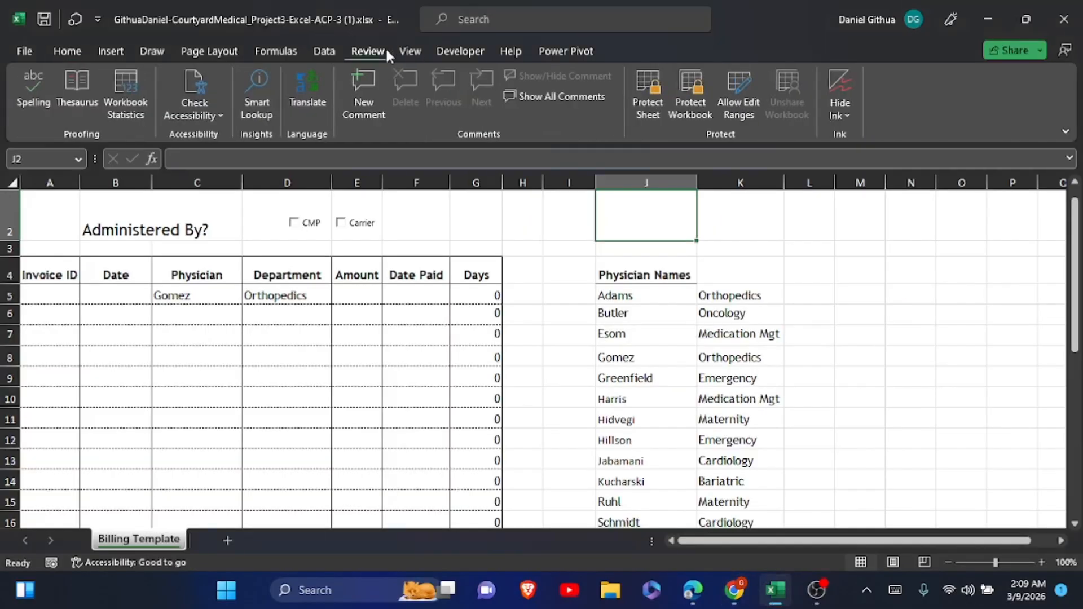
pyautogui.click(214, 116)
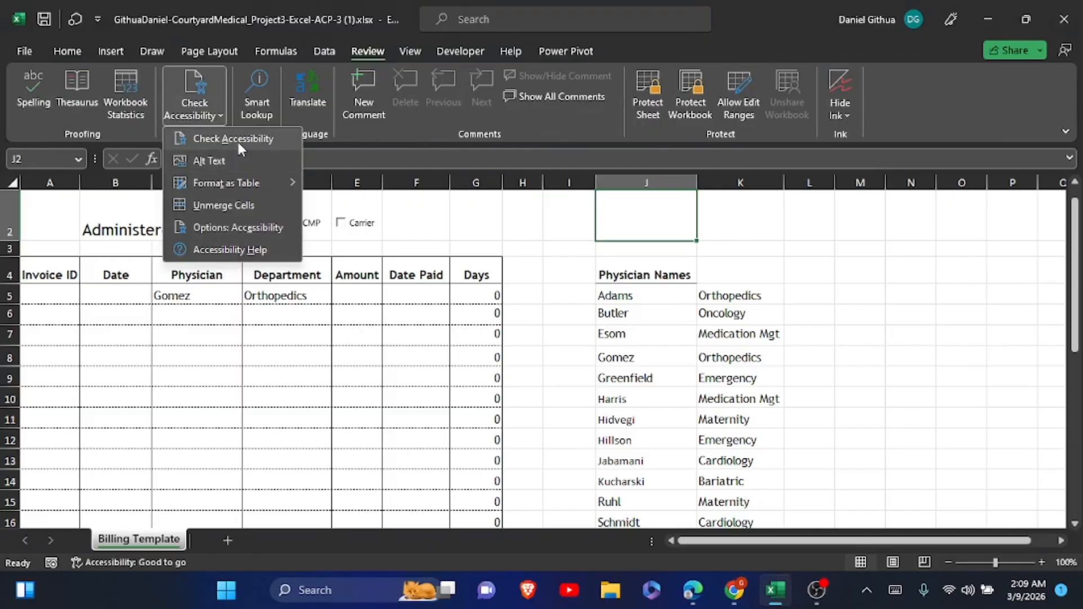
pyautogui.click(237, 140)
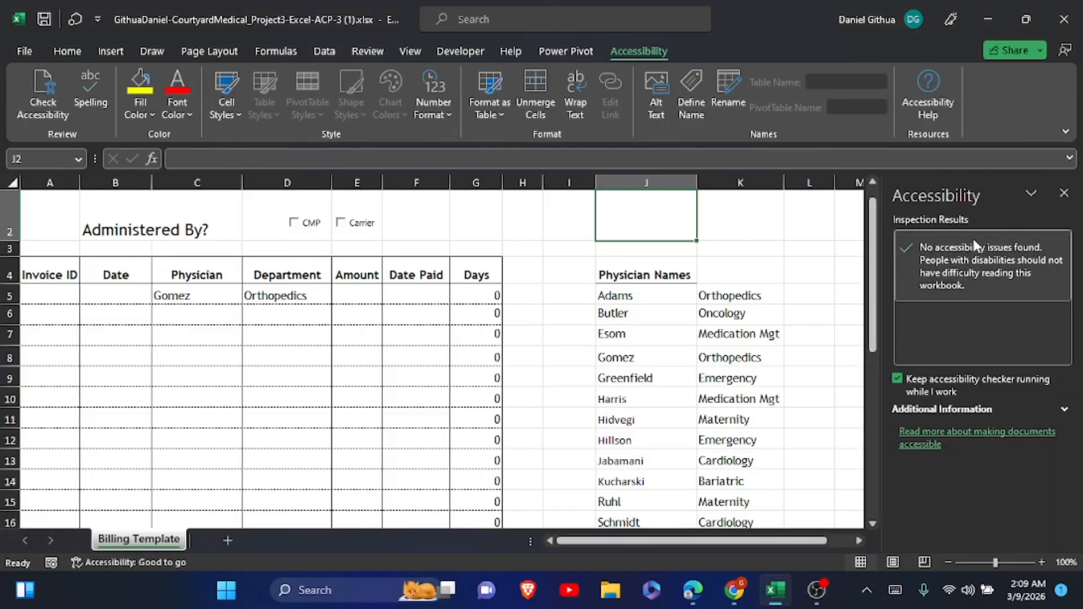
# Try to paste the logo alt text "This logo includes addresses, phone, and web site information." into the Alt Text pane
pyautogui.click(649, 116)
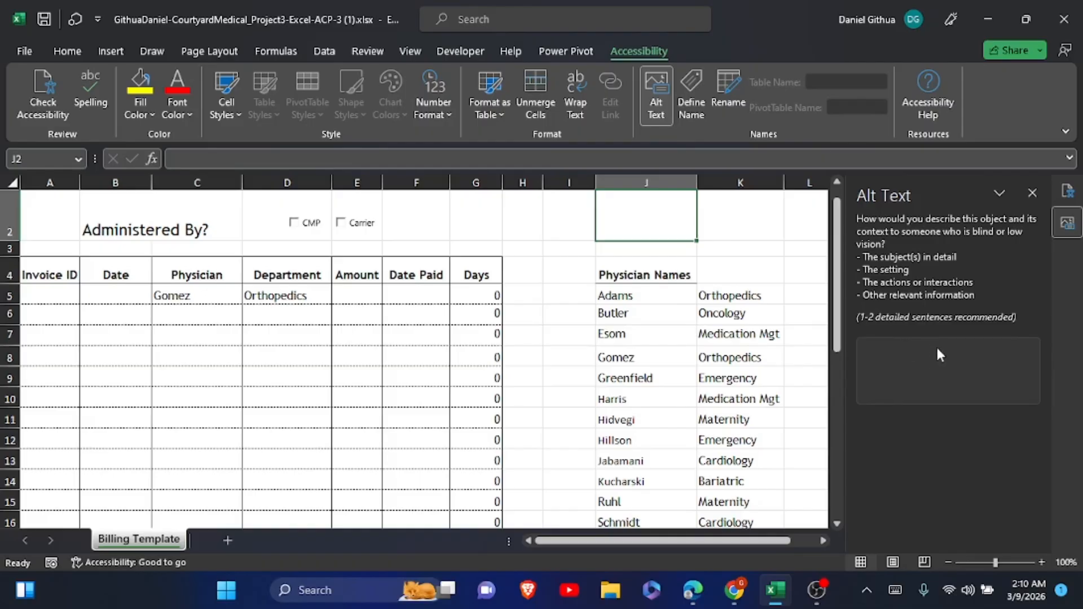
pyautogui.click(1067, 223)
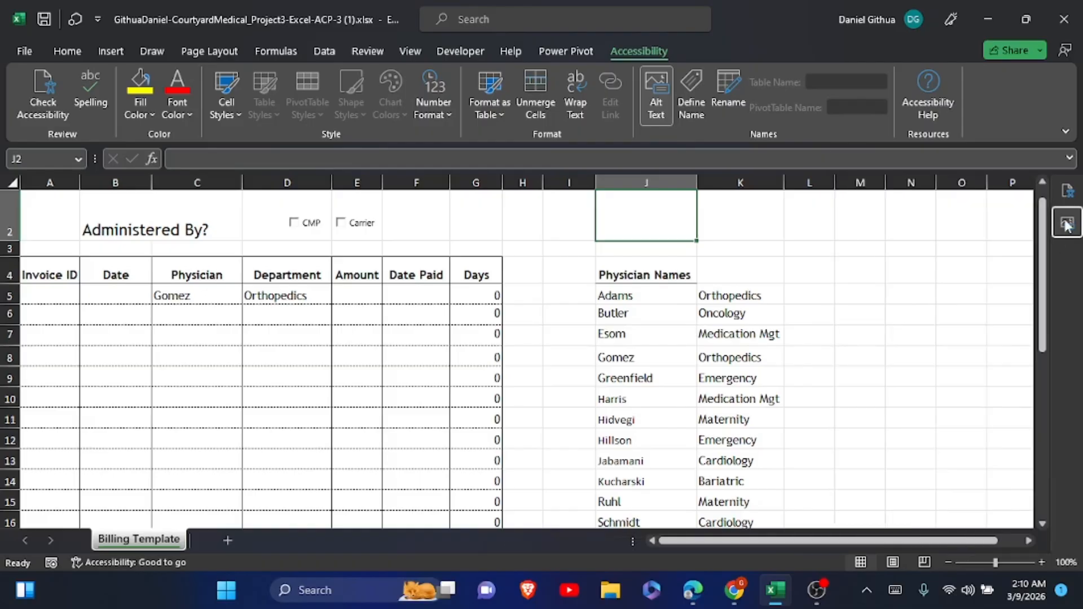
pyautogui.click(1068, 223)
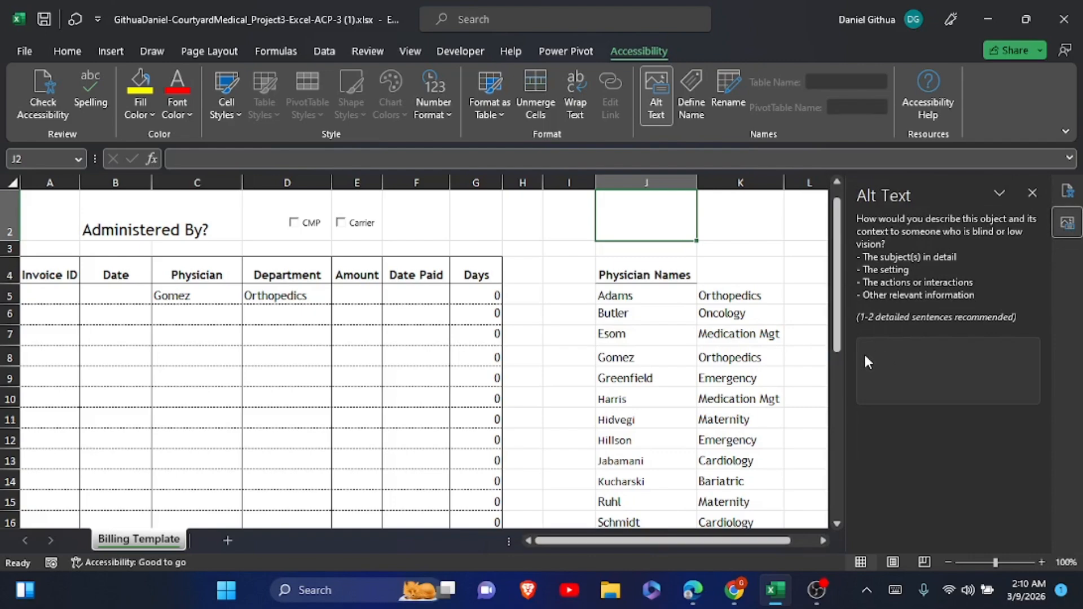
pyautogui.hotkey('ctrl', 'v')
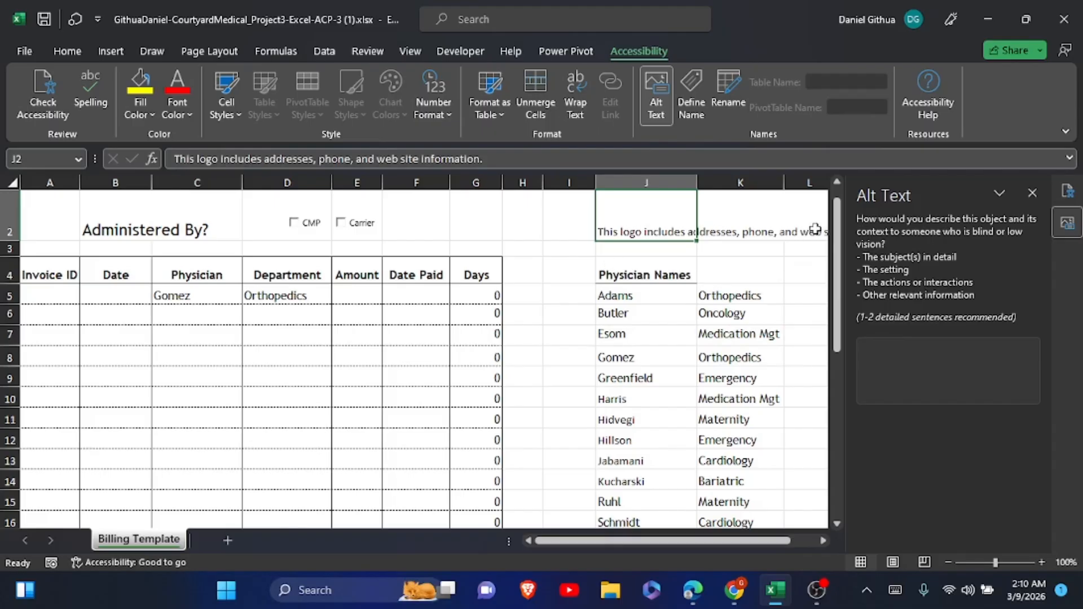
pyautogui.click(1033, 193)
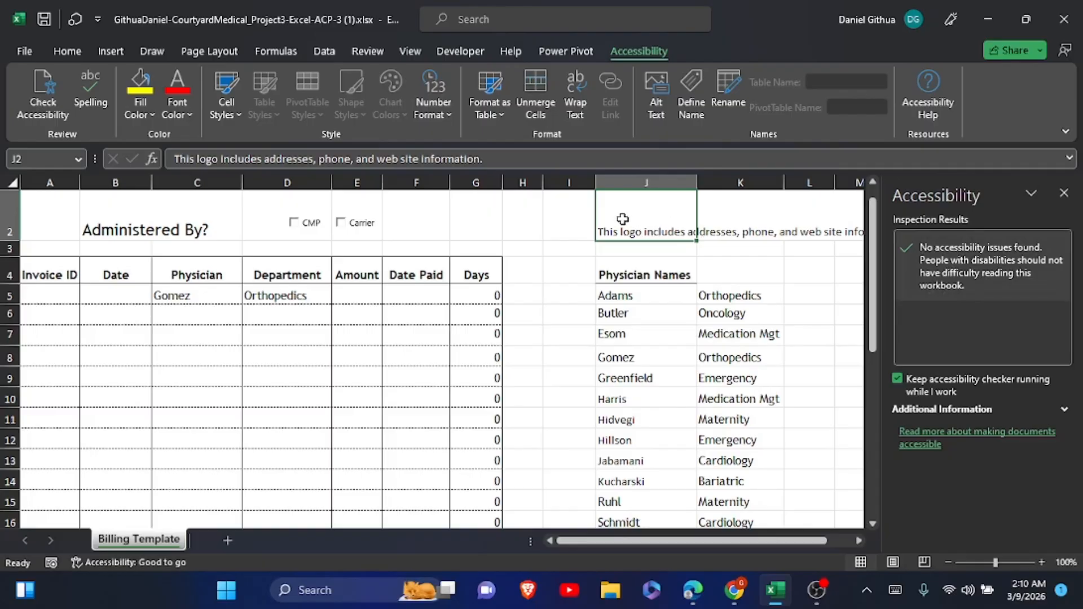
# Clear the pasted logo description from cell J2
pyautogui.click(690, 270)
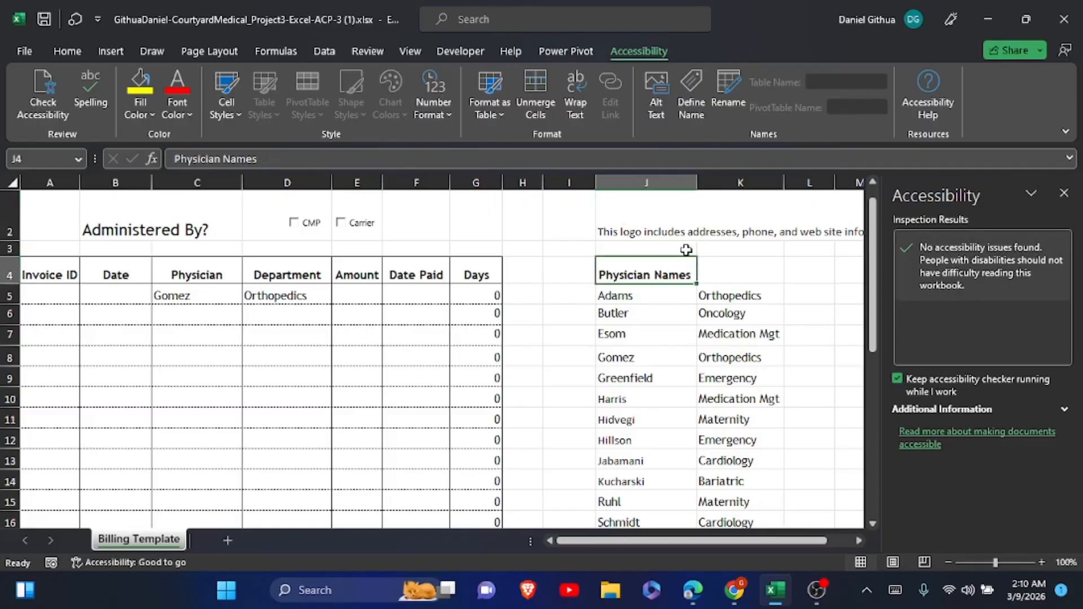
pyautogui.scroll(1, 686, 250)
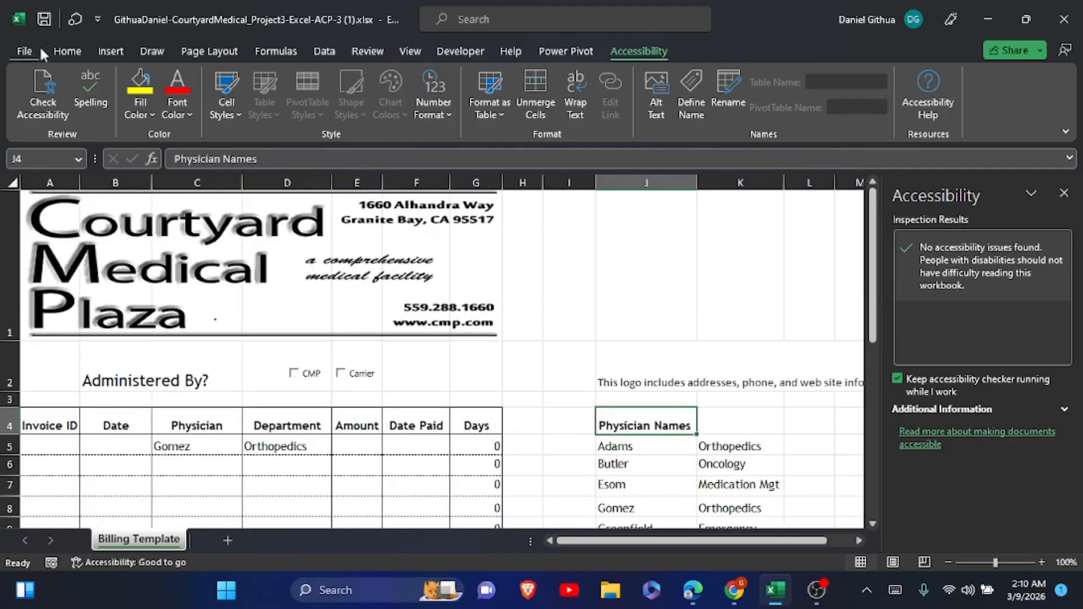
pyautogui.click(76, 55)
pyautogui.click(646, 366)
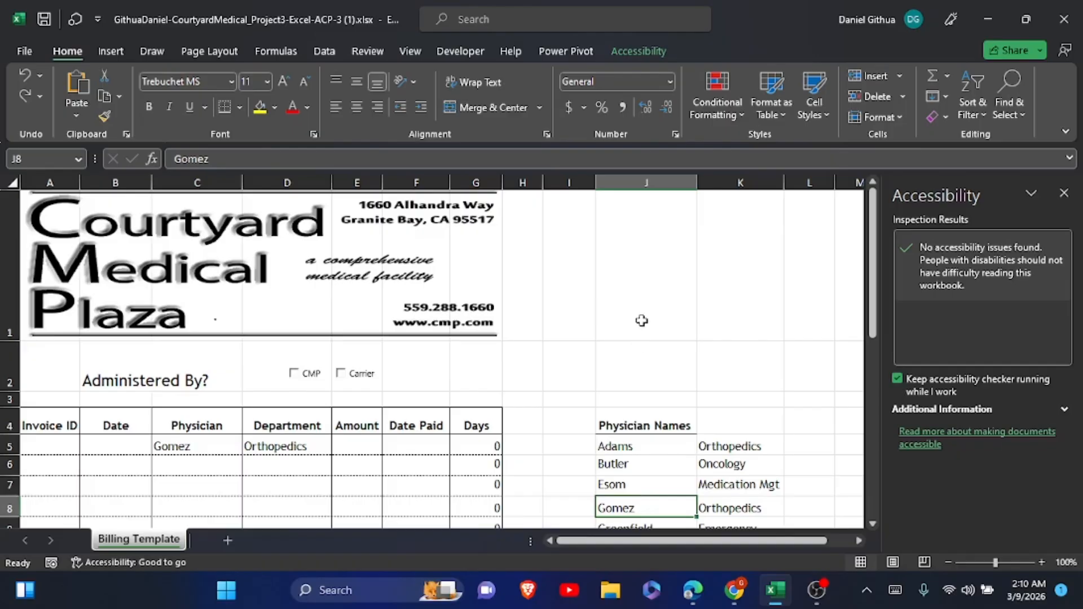
# Hide columns J:K containing the physician names and departments
pyautogui.click(641, 179)
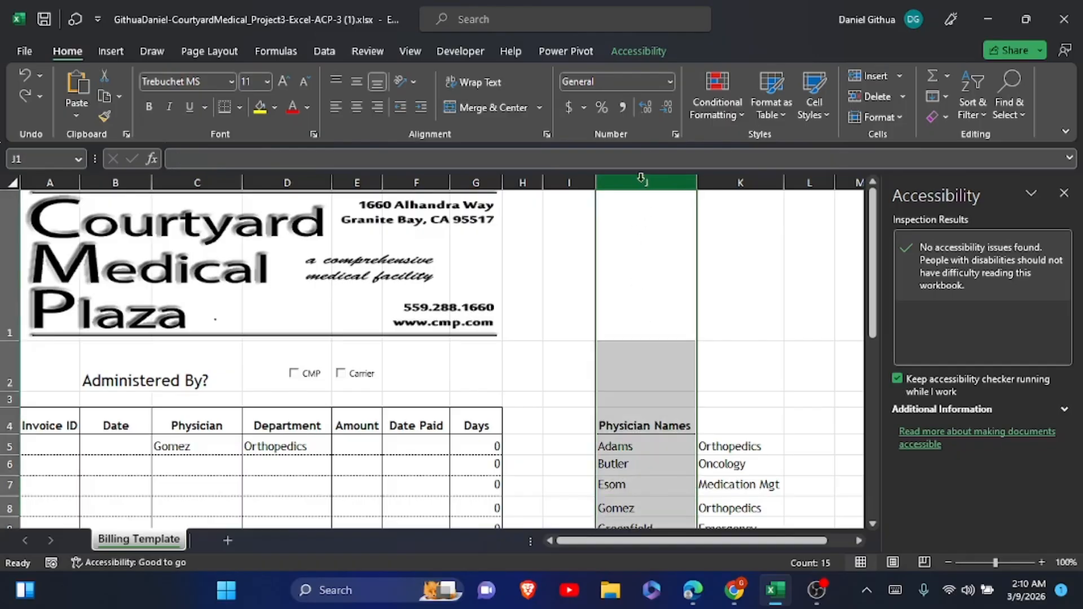
pyautogui.moveTo(641, 179); pyautogui.dragTo(733, 182)
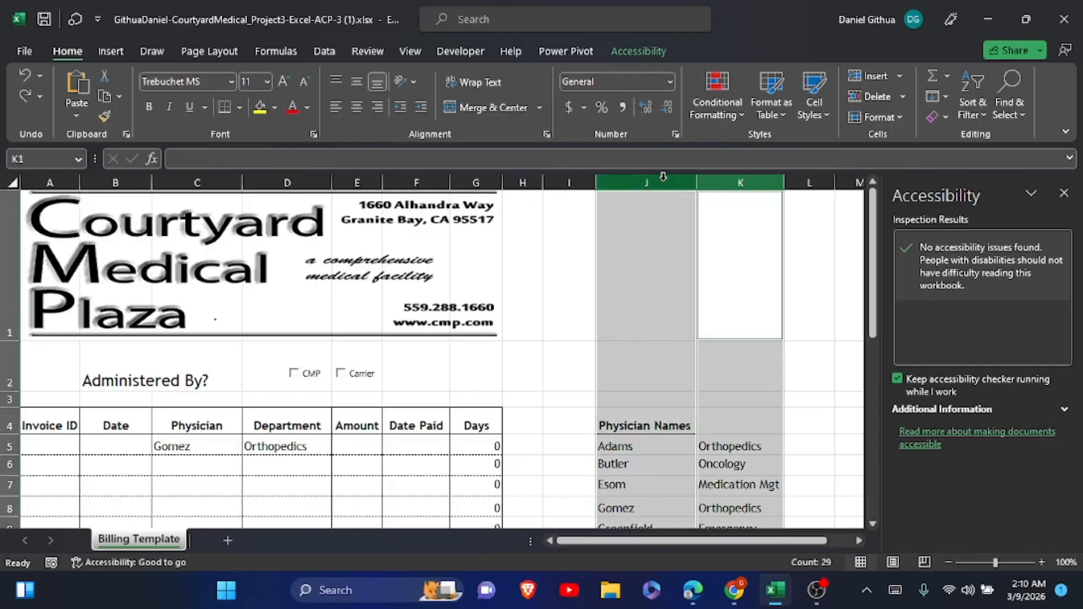
pyautogui.rightClick(663, 179)
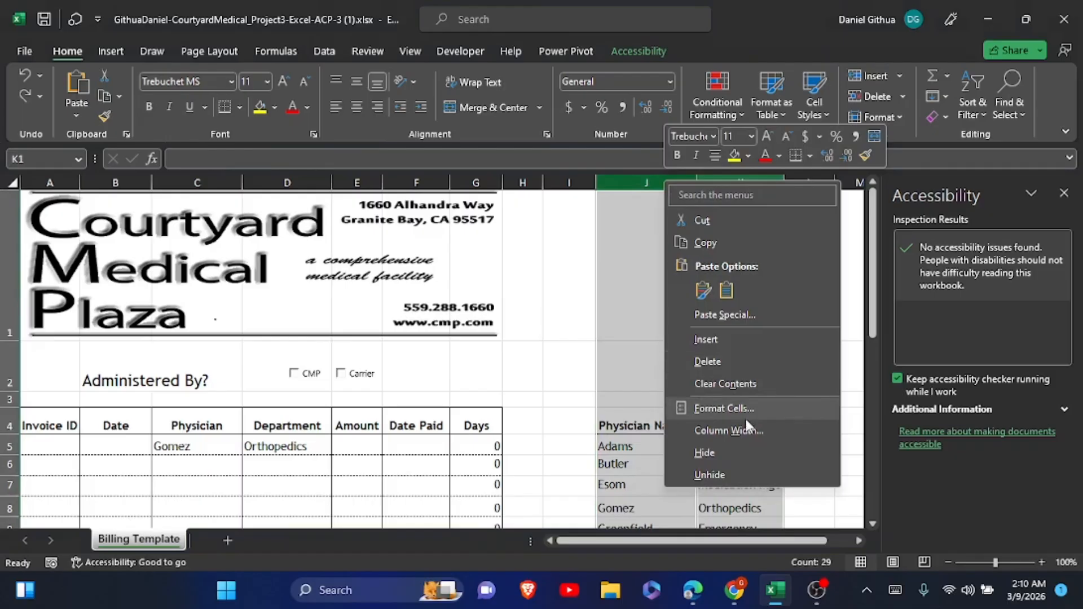
pyautogui.click(705, 453)
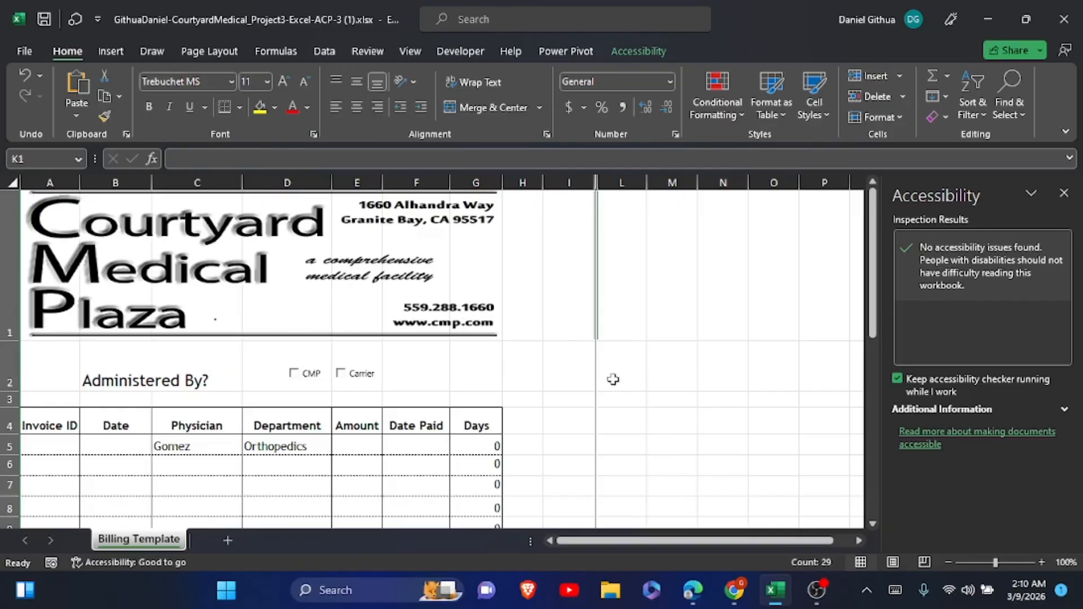
# Delete the physician entry in cell C5 and close the on-screen keyboard and the Accessibility pane
pyautogui.click(188, 444)
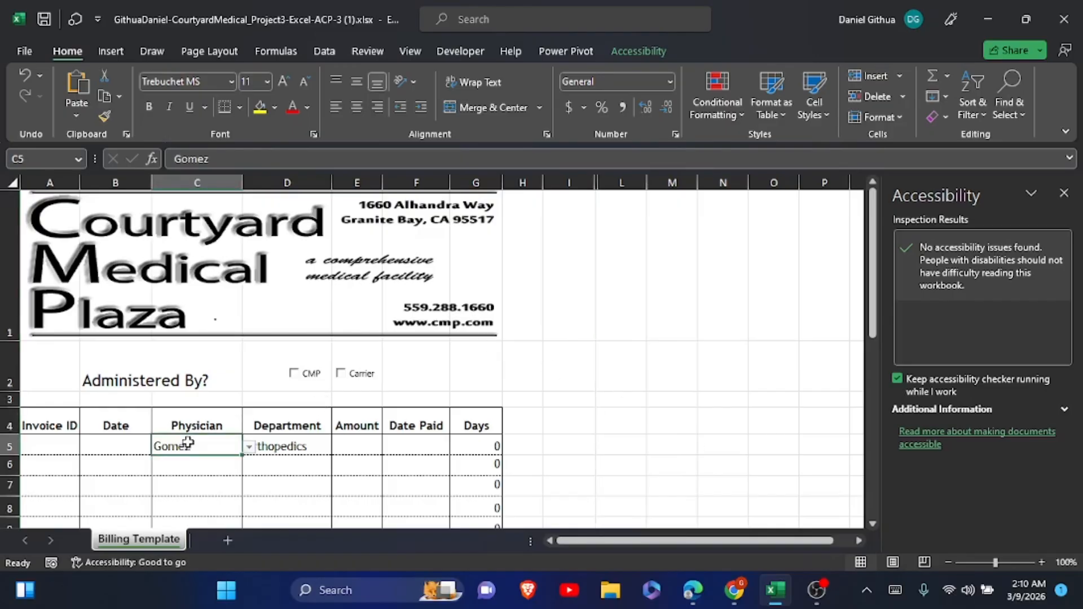
pyautogui.press('BackSpace')
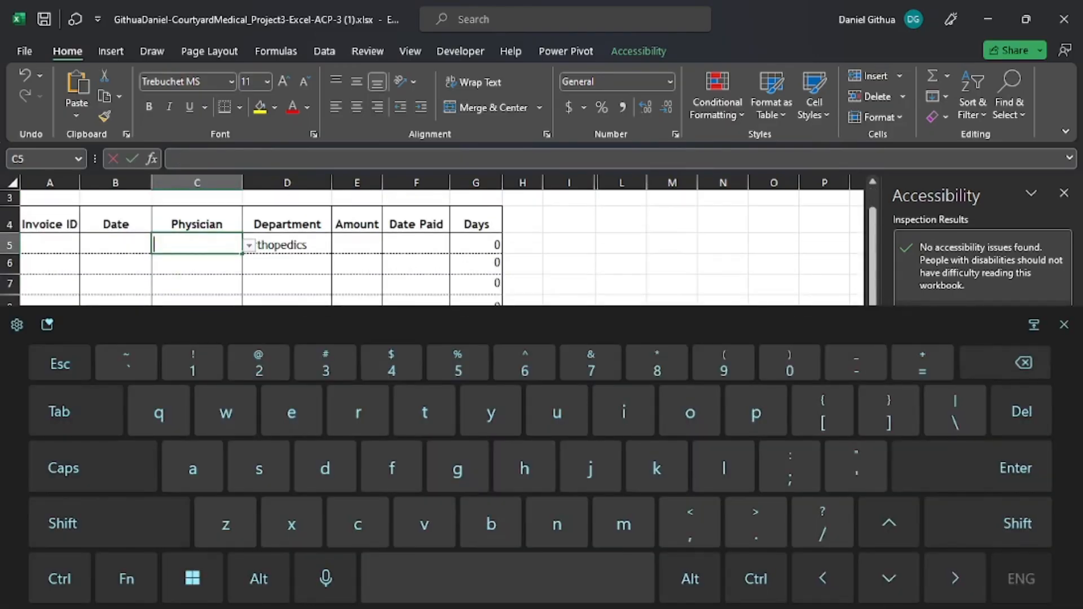
pyautogui.click(1064, 325)
pyautogui.click(1064, 193)
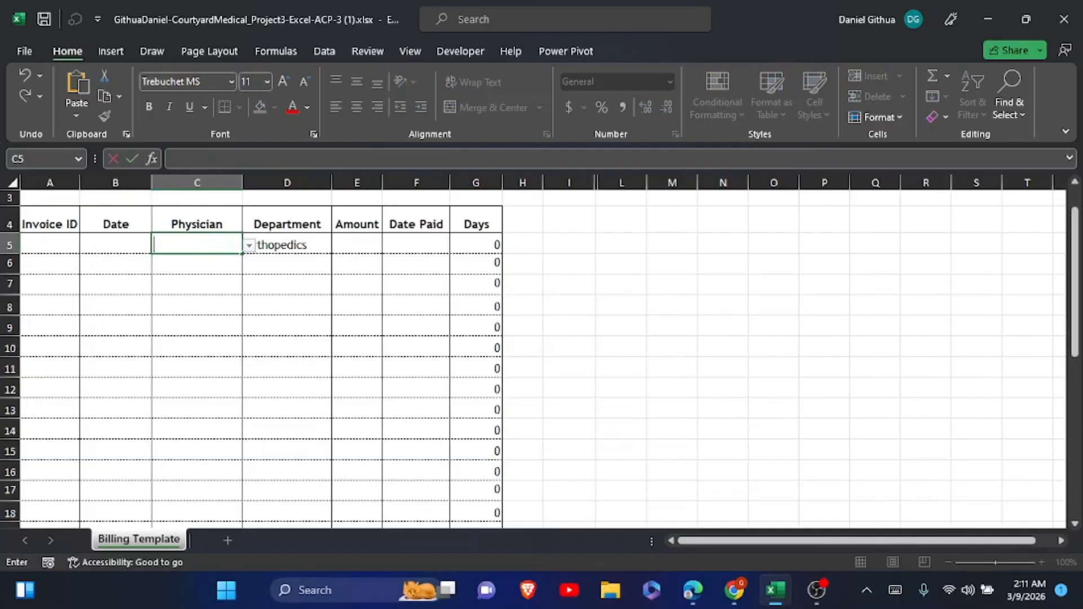
pyautogui.click(664, 272)
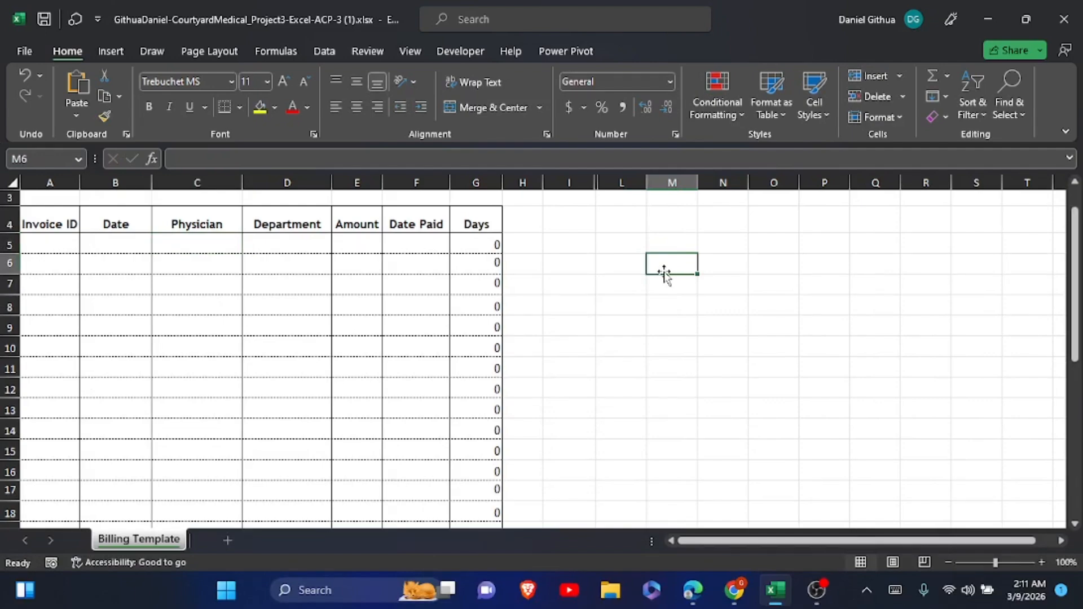
# Switch to the instruction PDF in Chrome and read step 21 on unlocking cells and protecting the sheet
pyautogui.hotkey('alt', 'Tab')
pyautogui.scroll(-4, 655, 343)
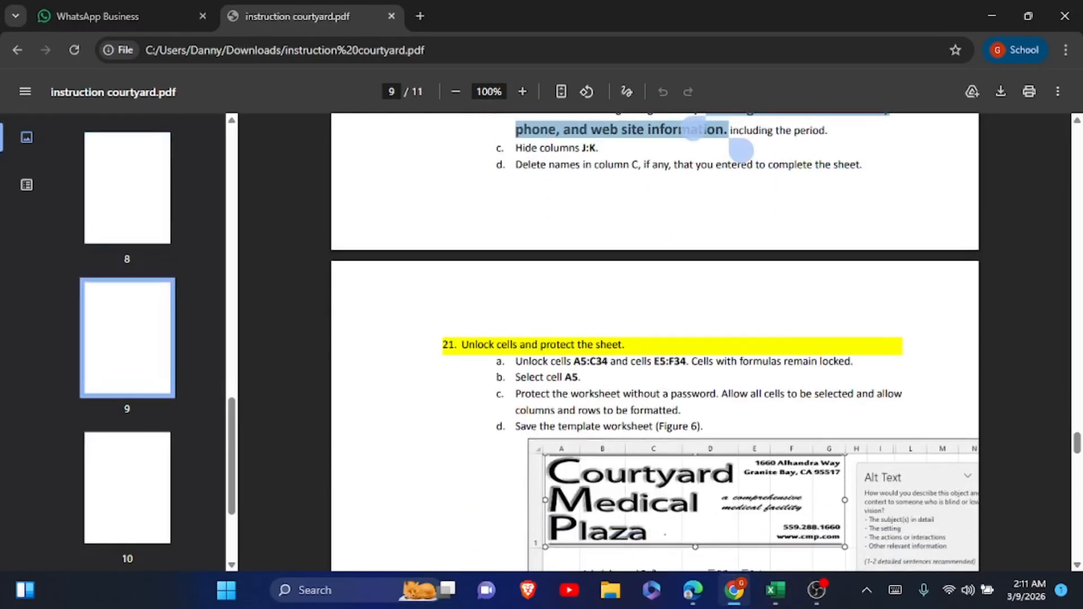
pyautogui.scroll(-2, 656, 343)
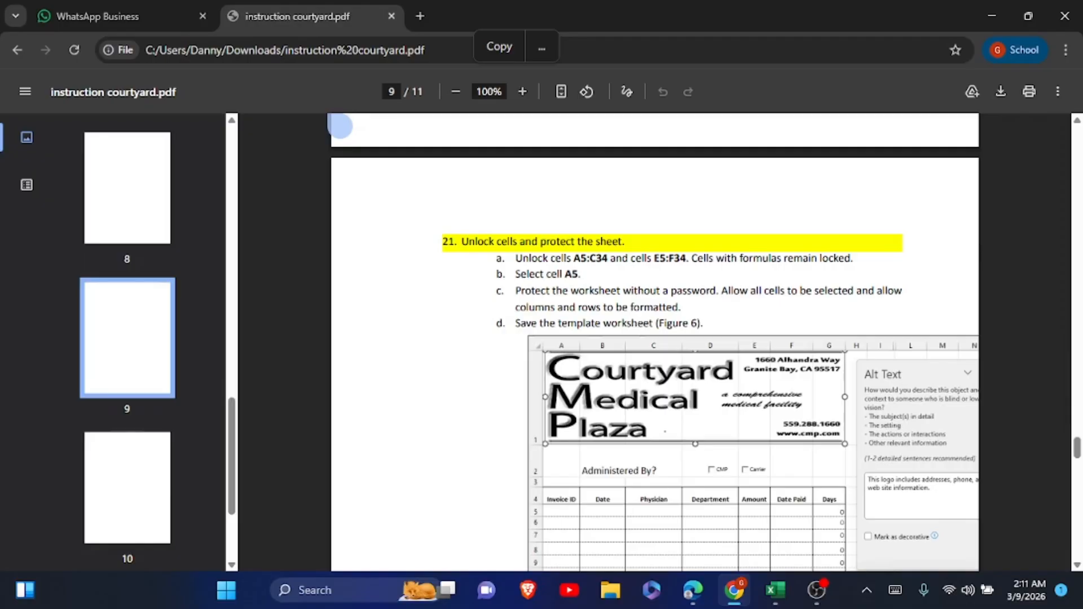
# Return to the Excel workbook and set cells A5:C34 and E5:F34 to unlocked and not hidden
pyautogui.hotkey('alt', 'Tab')
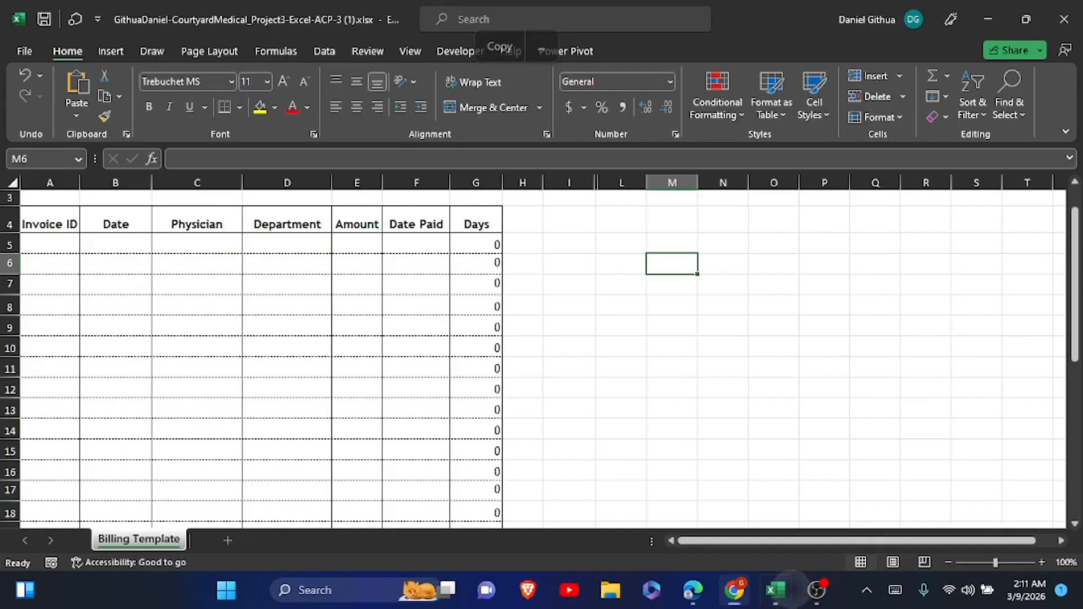
pyautogui.moveTo(49, 241); pyautogui.dragTo(207, 470)
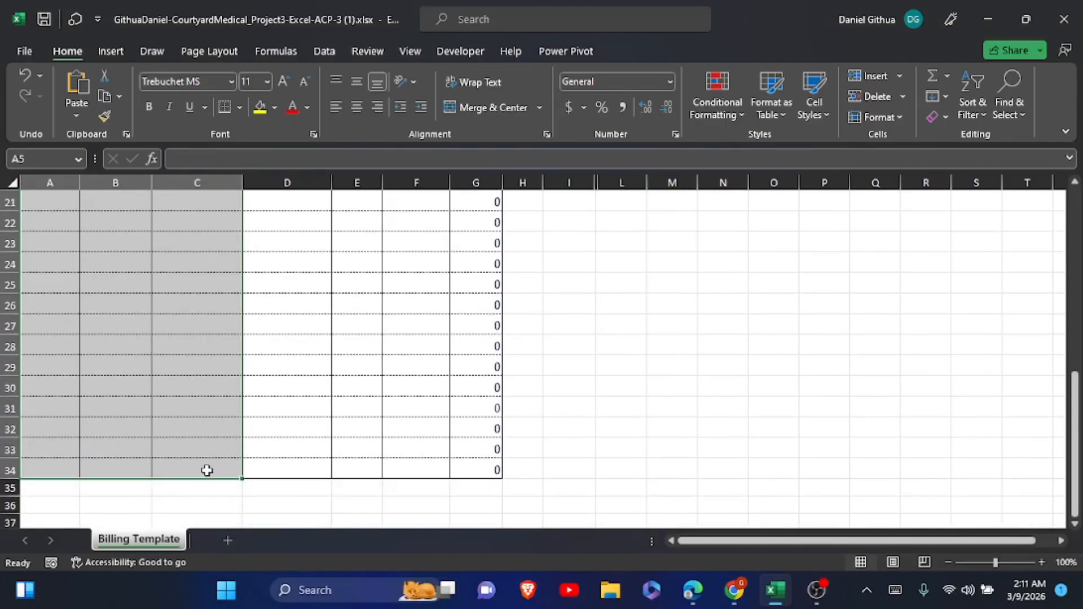
pyautogui.moveTo(404, 463); pyautogui.dragTo(367, 241)
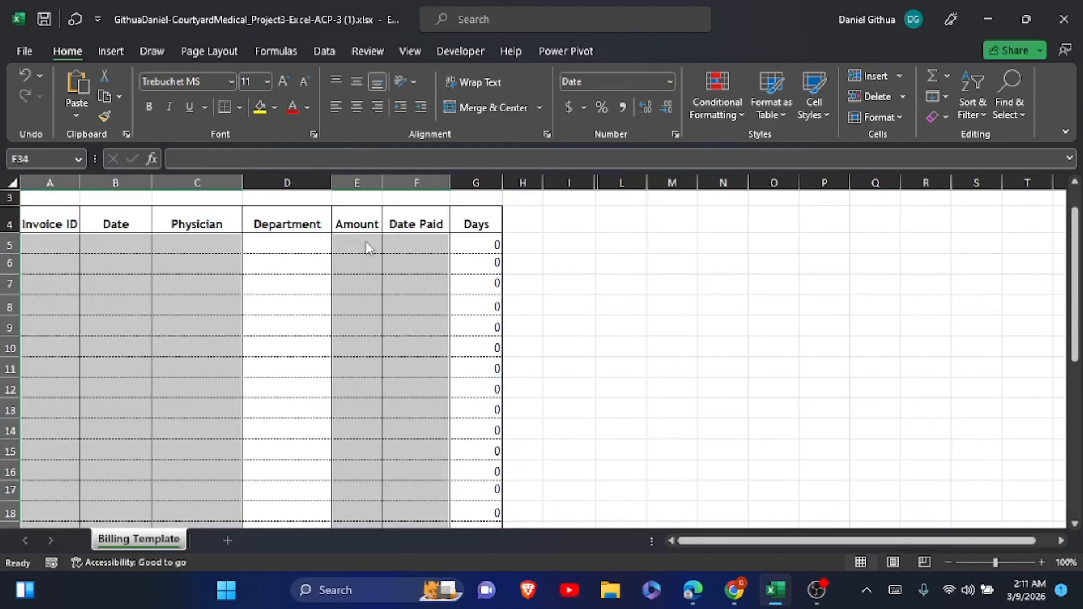
pyautogui.rightClick(367, 242)
pyautogui.click(463, 486)
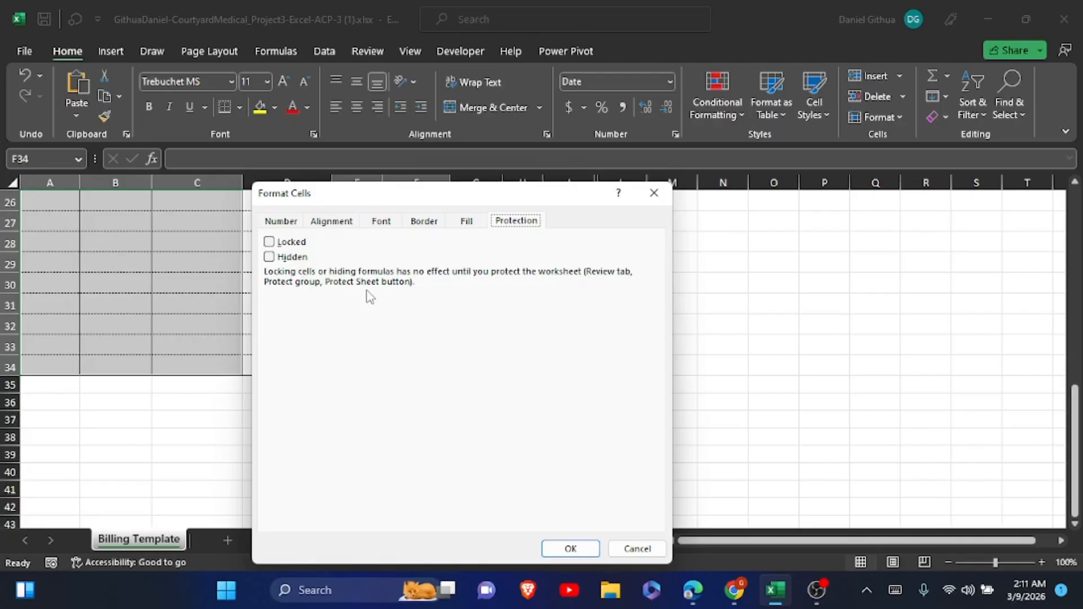
pyautogui.click(269, 243)
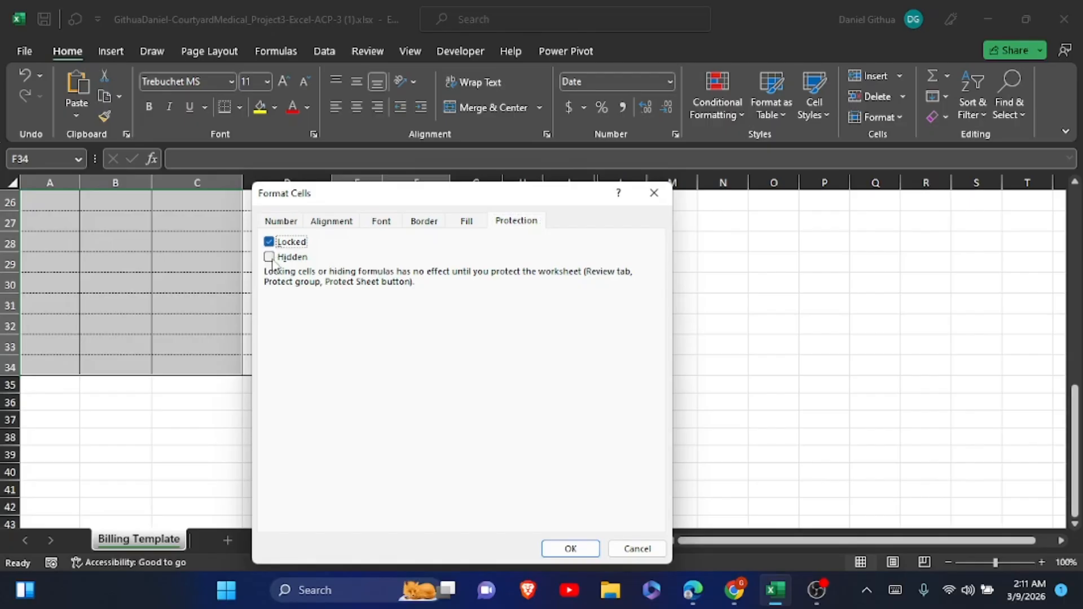
pyautogui.click(269, 256)
pyautogui.click(269, 242)
pyautogui.click(269, 257)
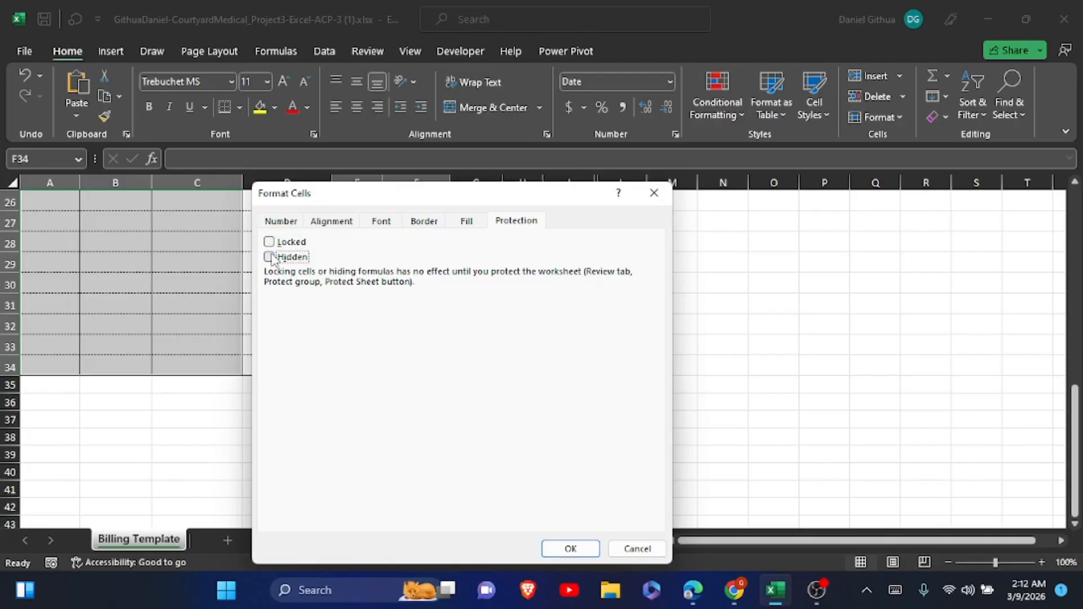
pyautogui.click(571, 546)
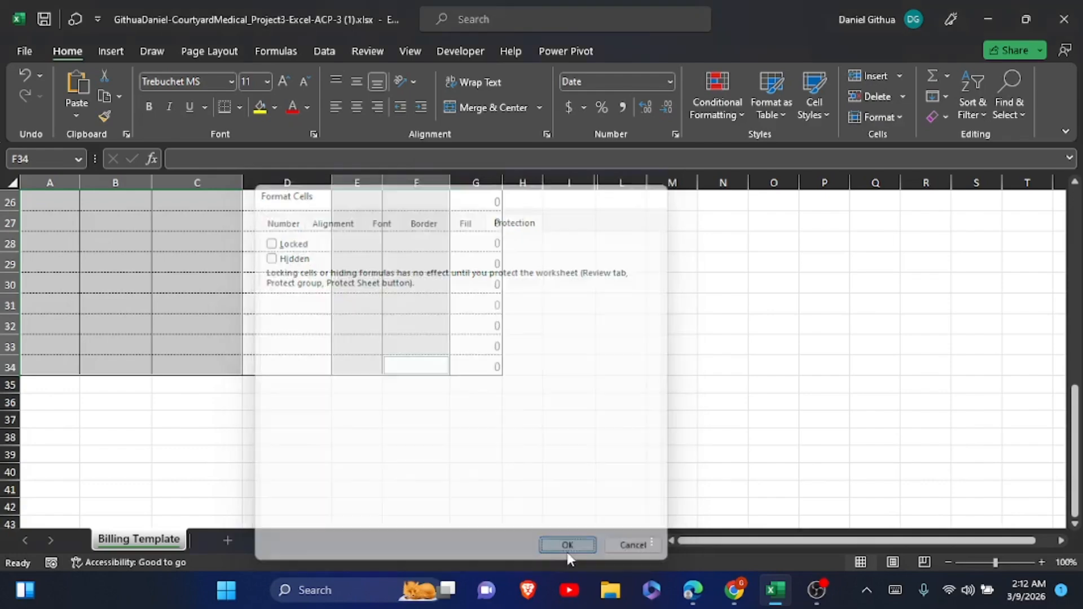
pyautogui.click(558, 310)
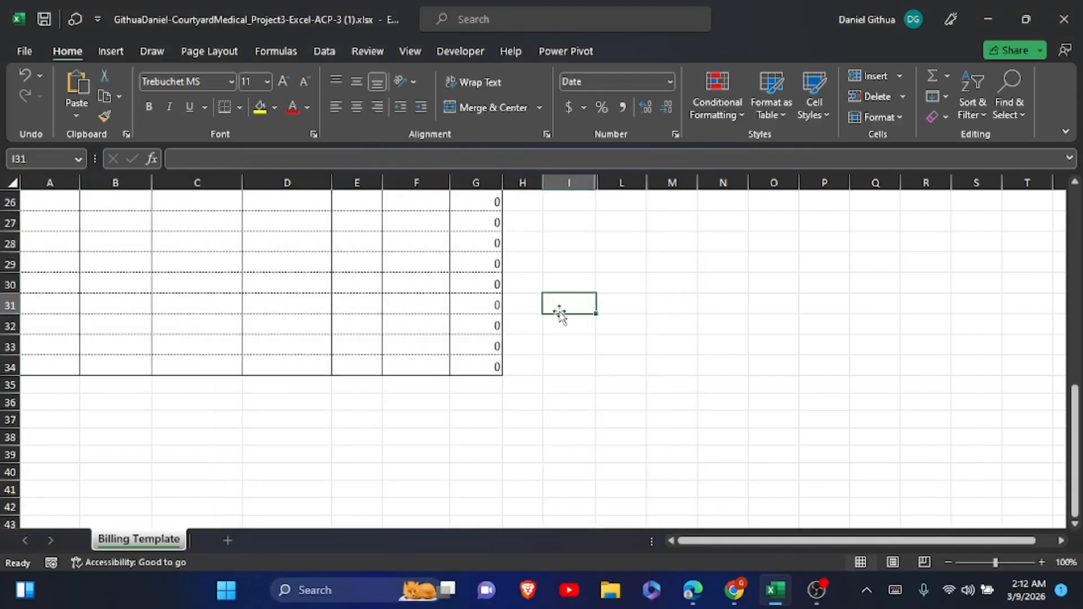
# Protect the worksheet without a password, allowing users to select locked and unlocked cells and format columns and rows
pyautogui.click(356, 51)
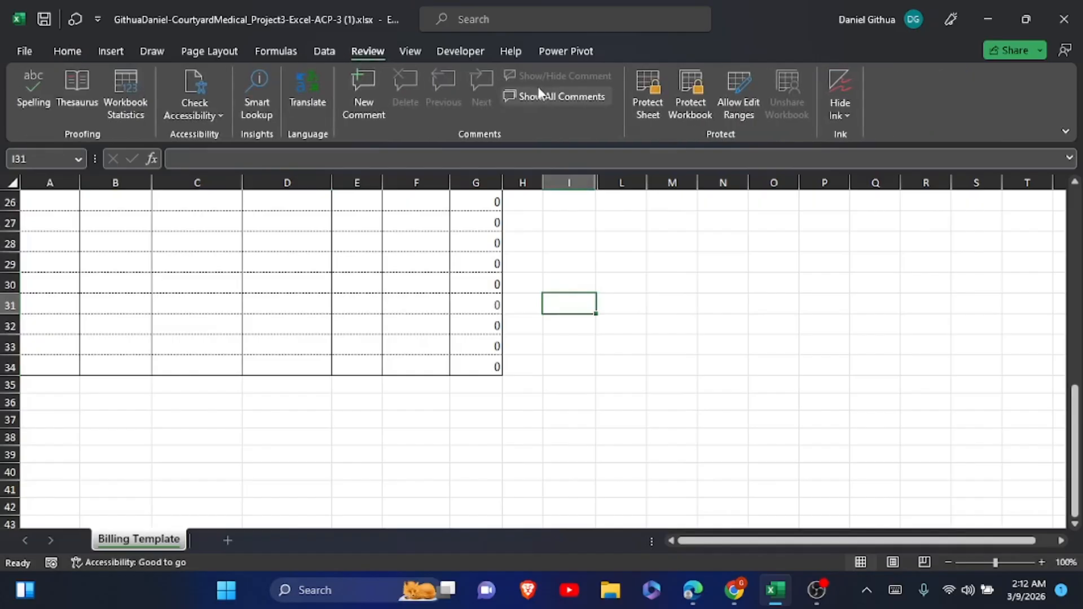
pyautogui.click(636, 115)
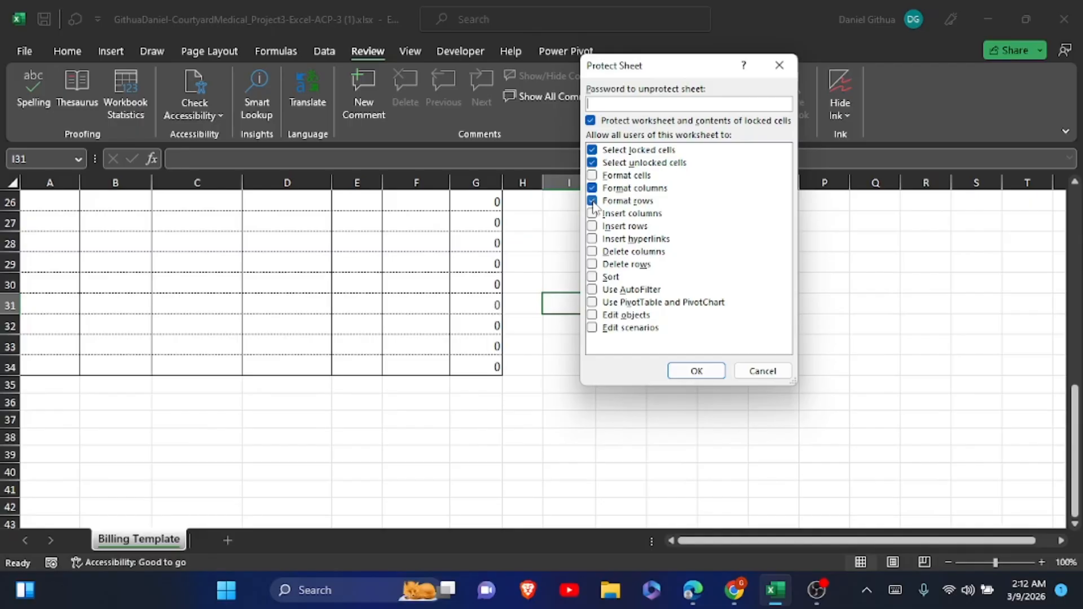
pyautogui.click(684, 372)
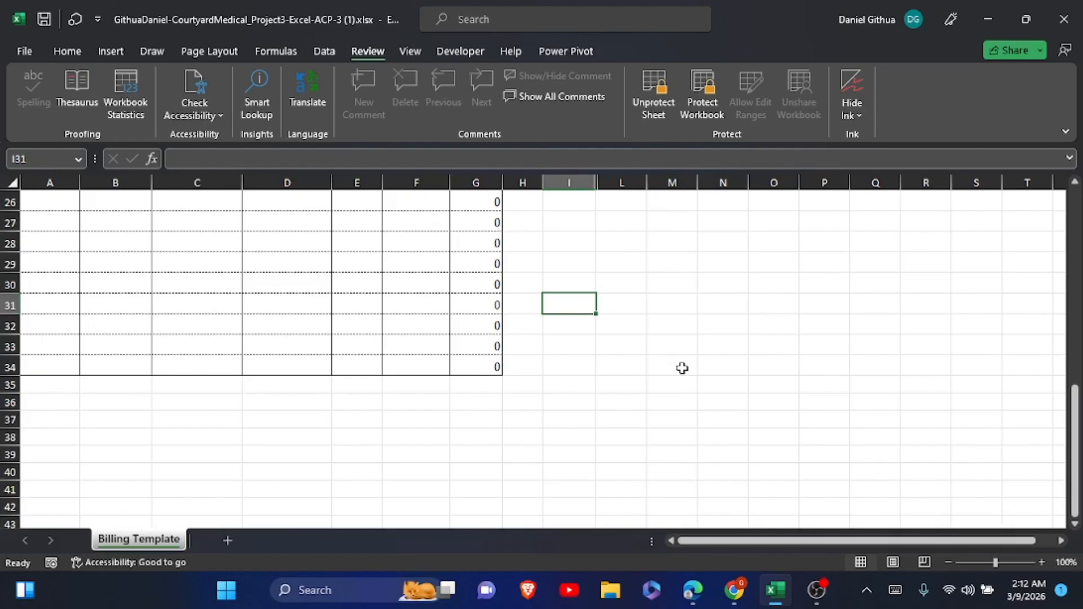
# Switch to the instruction PDF in Chrome and read the steps for filling in the billing template shown in Figure 7
pyautogui.hotkey('alt', 'Tab')
pyautogui.scroll(-15, 655, 338)
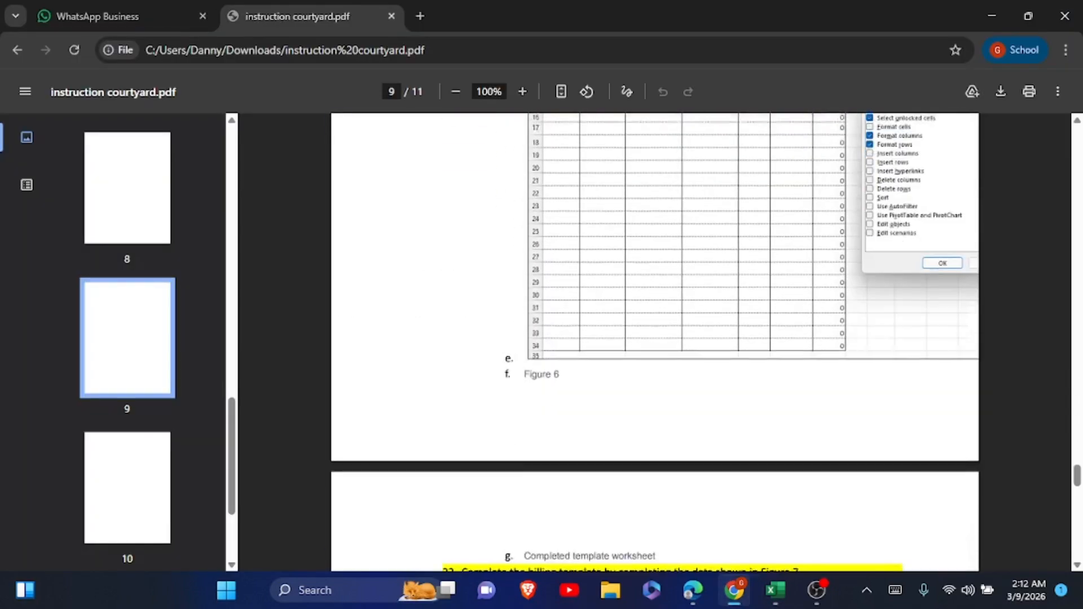
pyautogui.scroll(-6, 655, 339)
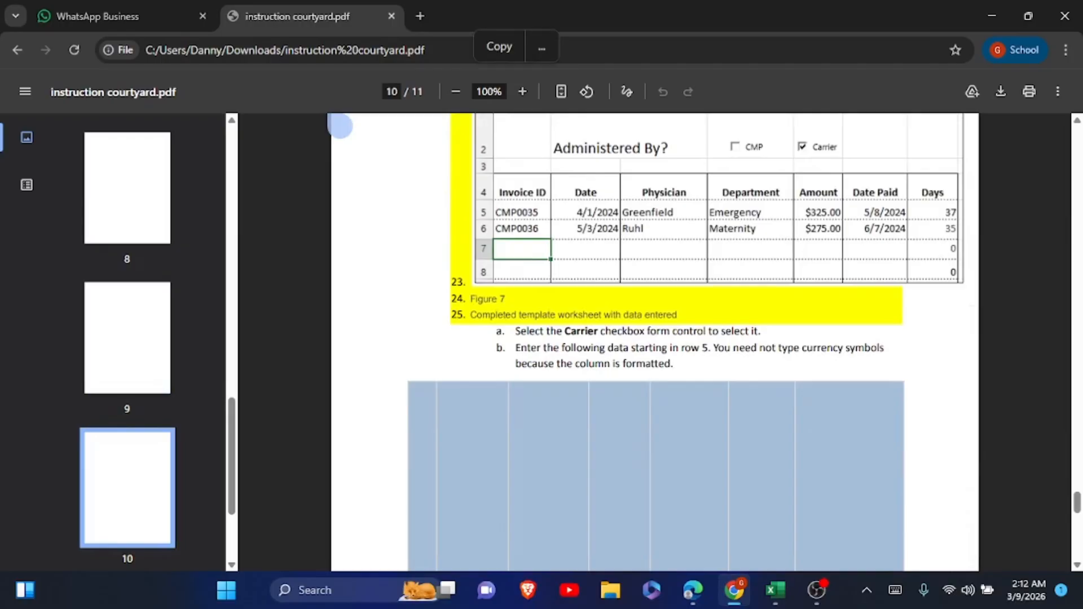
pyautogui.scroll(-1, 655, 339)
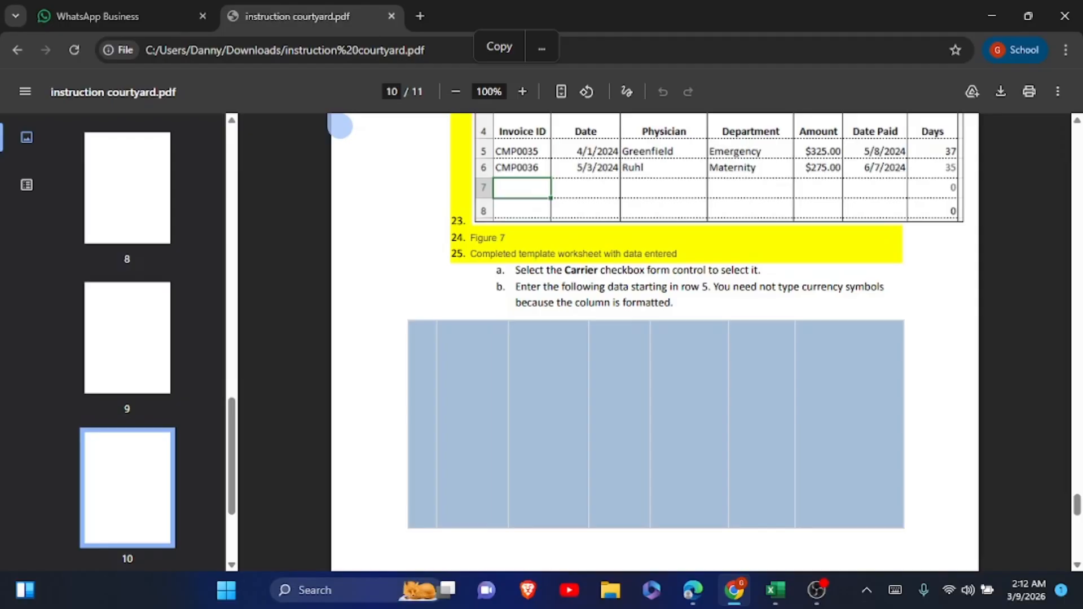
pyautogui.hotkey('alt', 'Tab')
pyautogui.hotkey('alt', 'Tab')
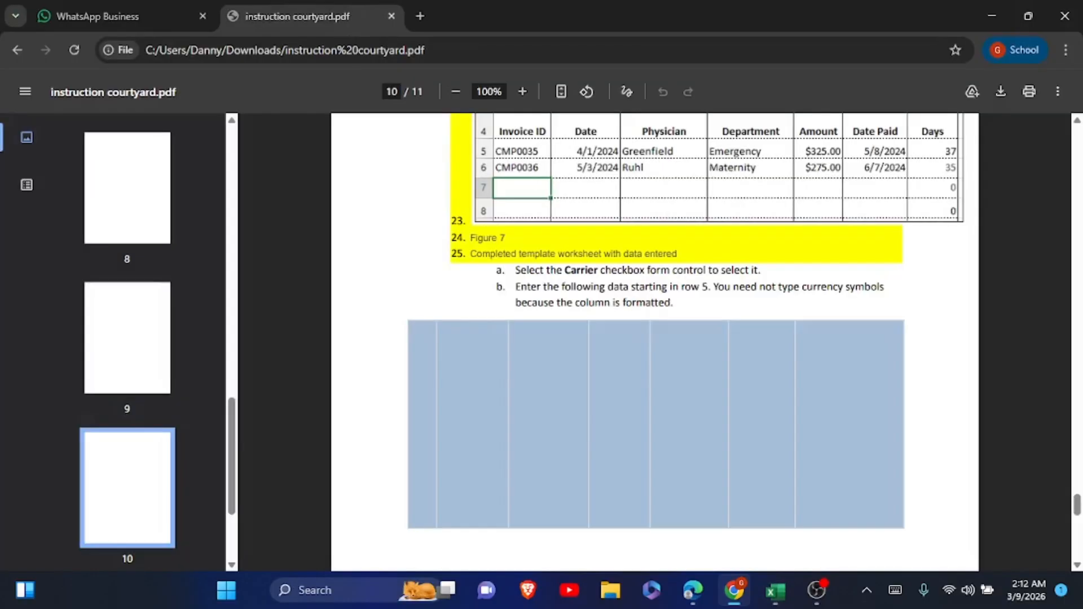
# Return to the Excel workbook, tick the Carrier check box and select cell A5 under Invoice ID
pyautogui.hotkey('alt', 'Tab')
pyautogui.scroll(9, 542, 361)
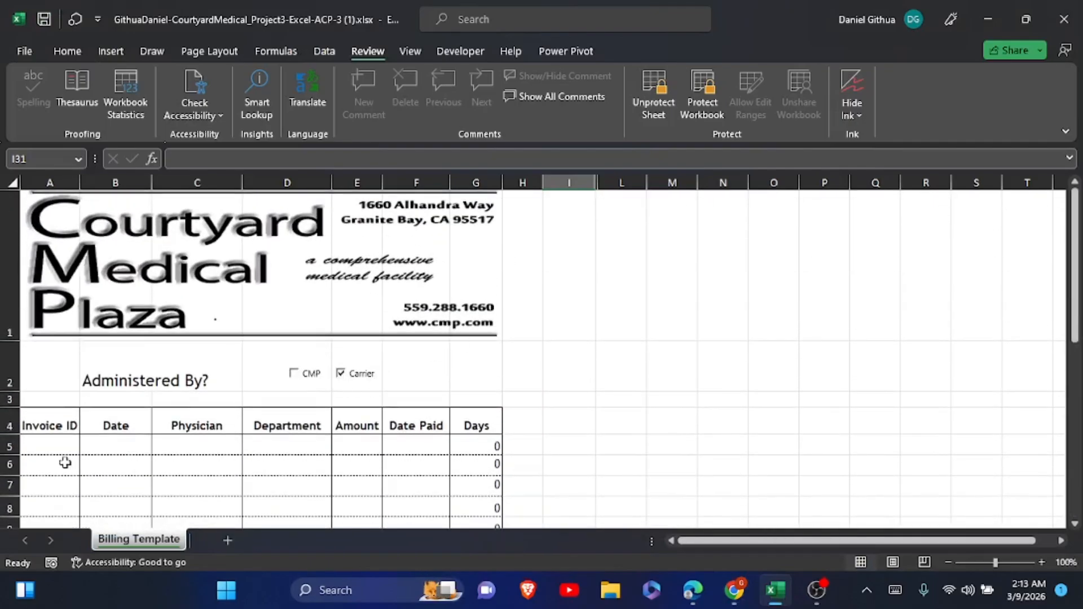
pyautogui.click(48, 444)
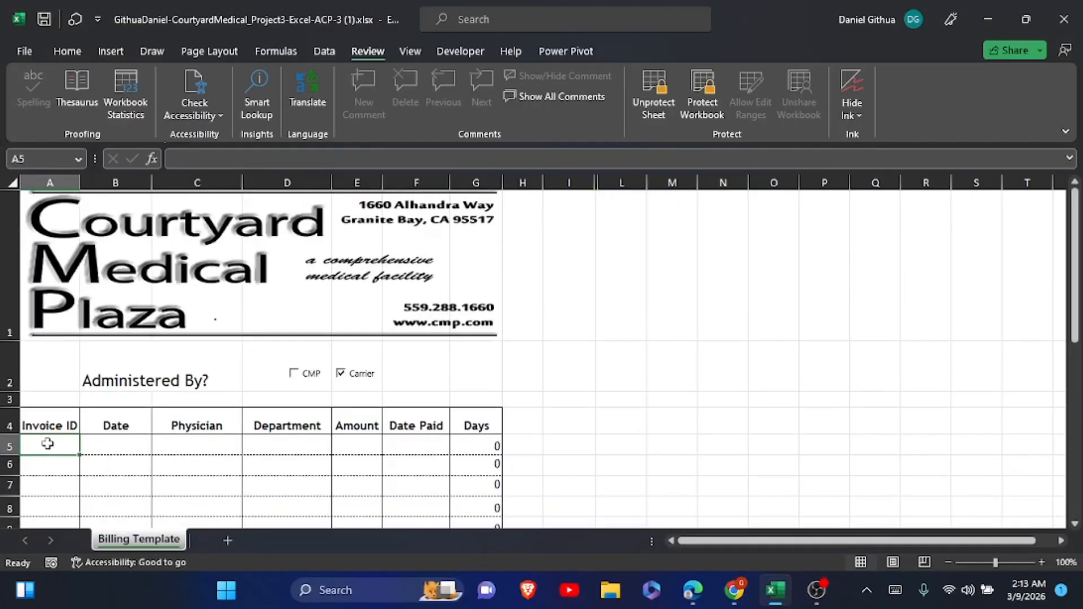
# Enter the invoice IDs CMP0035 in cell A5 and CMP0036 in cell A6
pyautogui.click(895, 590)
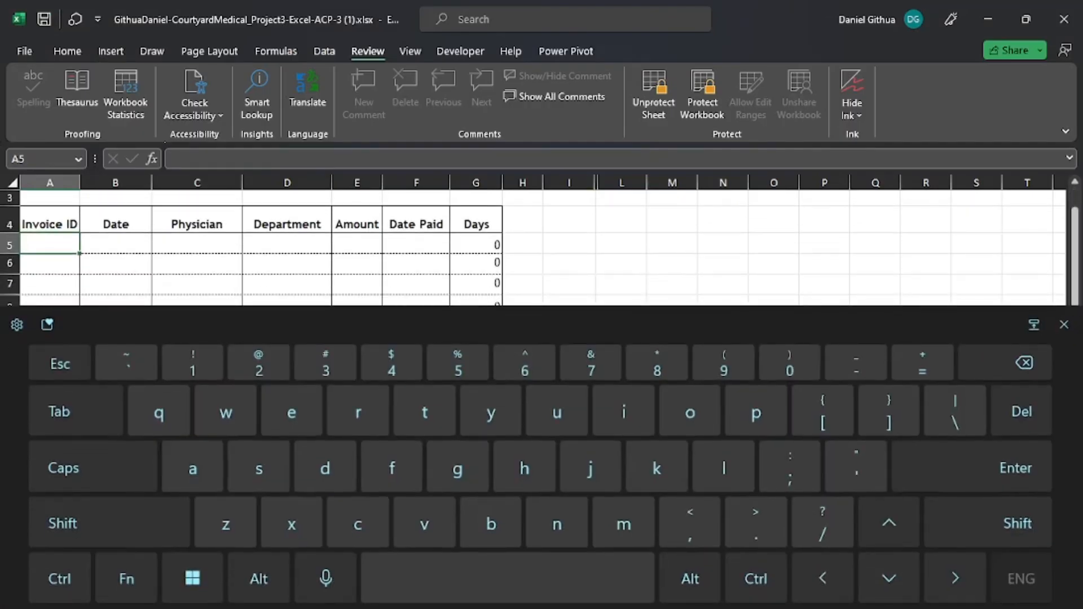
pyautogui.press('capslock')
pyautogui.write('CMP')
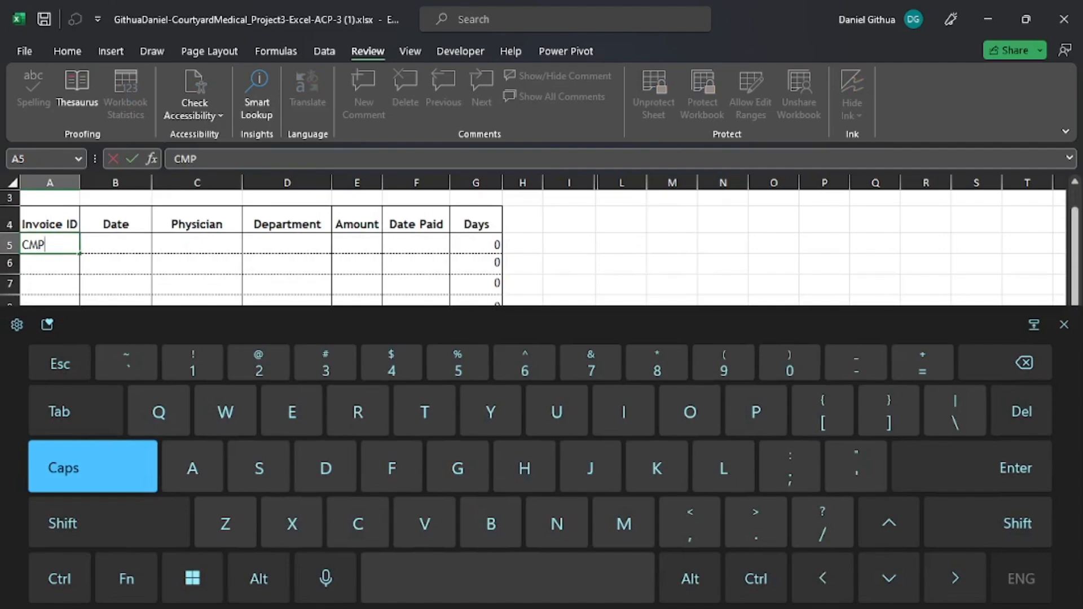
pyautogui.write('0034')
pyautogui.press('BackSpace')
pyautogui.write('5')
pyautogui.press('Return')
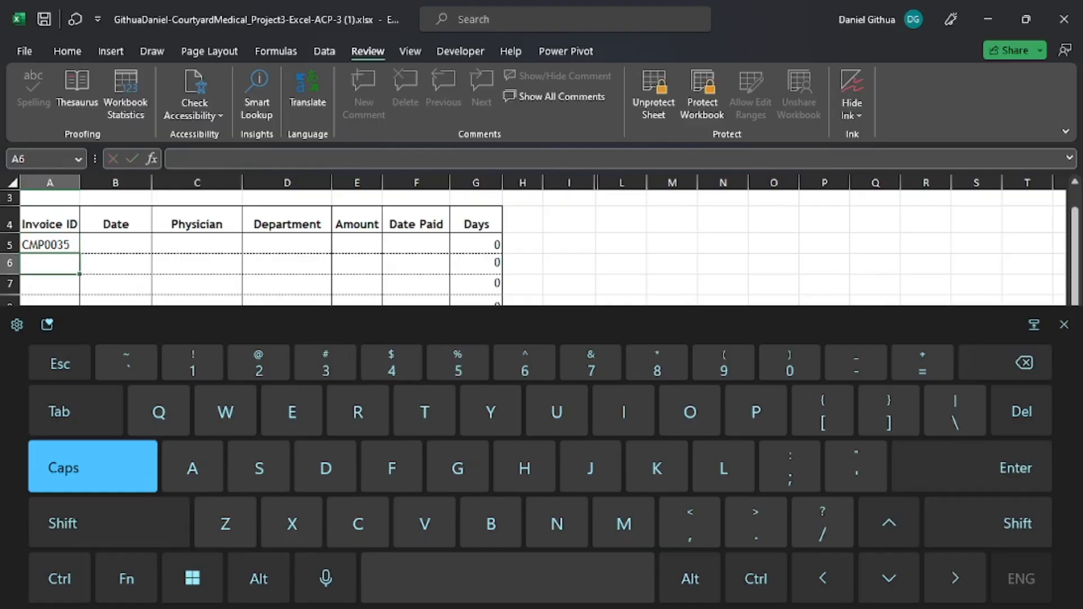
pyautogui.write('CMP0035')
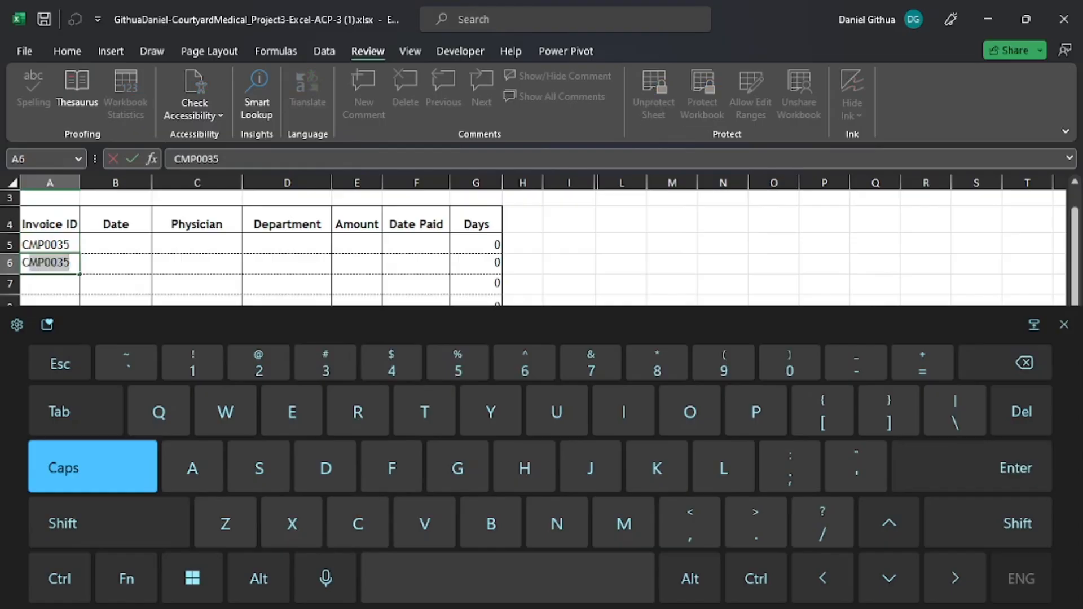
pyautogui.click(219, 160)
pyautogui.moveTo(220, 160); pyautogui.dragTo(217, 160)
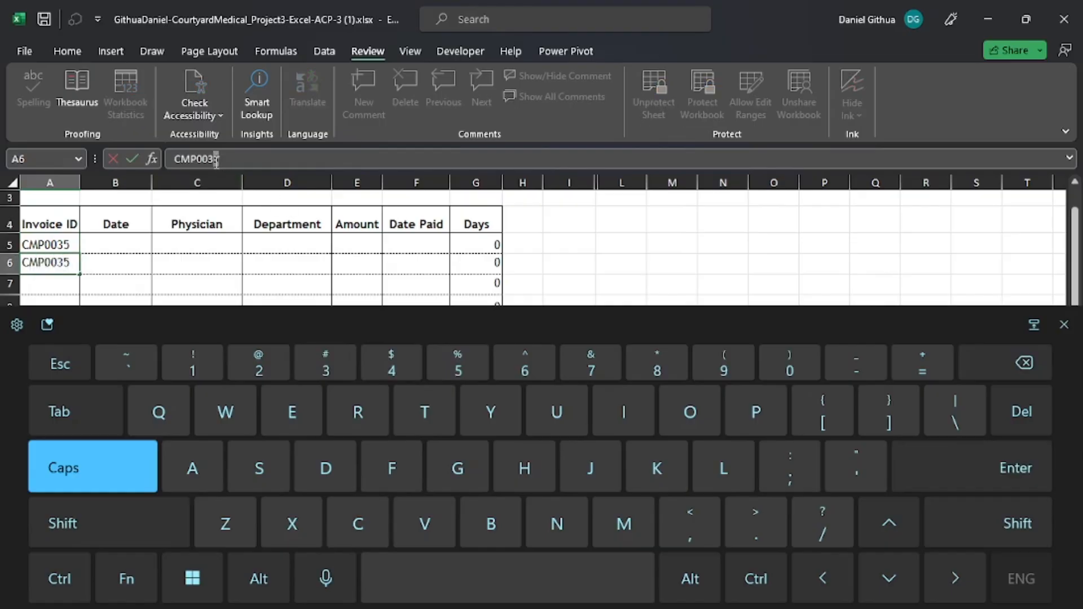
pyautogui.write('6')
# Enter the invoice dates 4/1/2024 in cell B5 and 5/3/2024 in cell B6
pyautogui.click(116, 244)
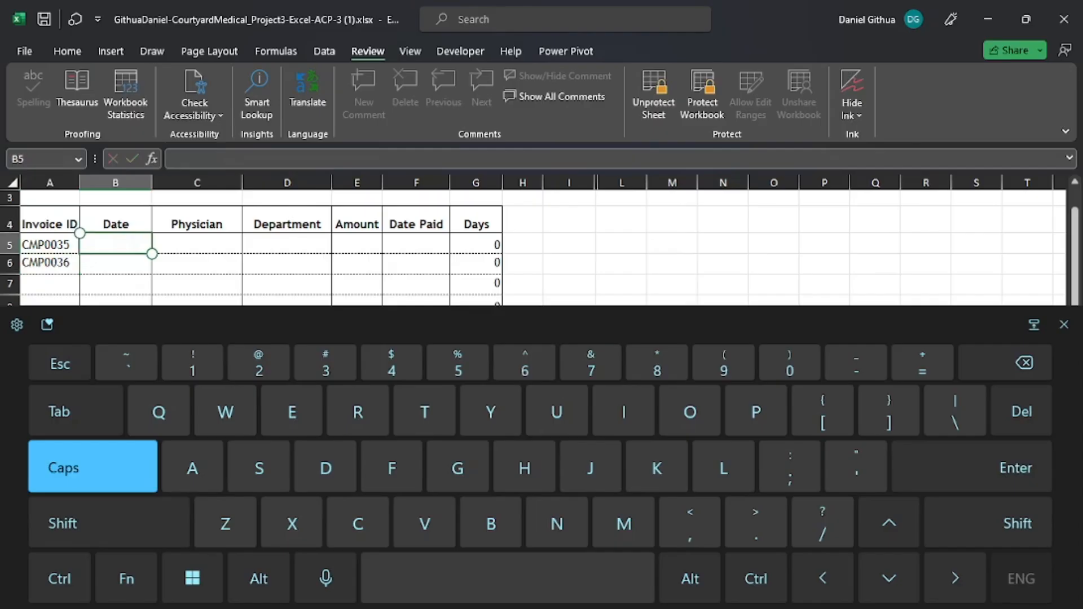
pyautogui.write('4/1')
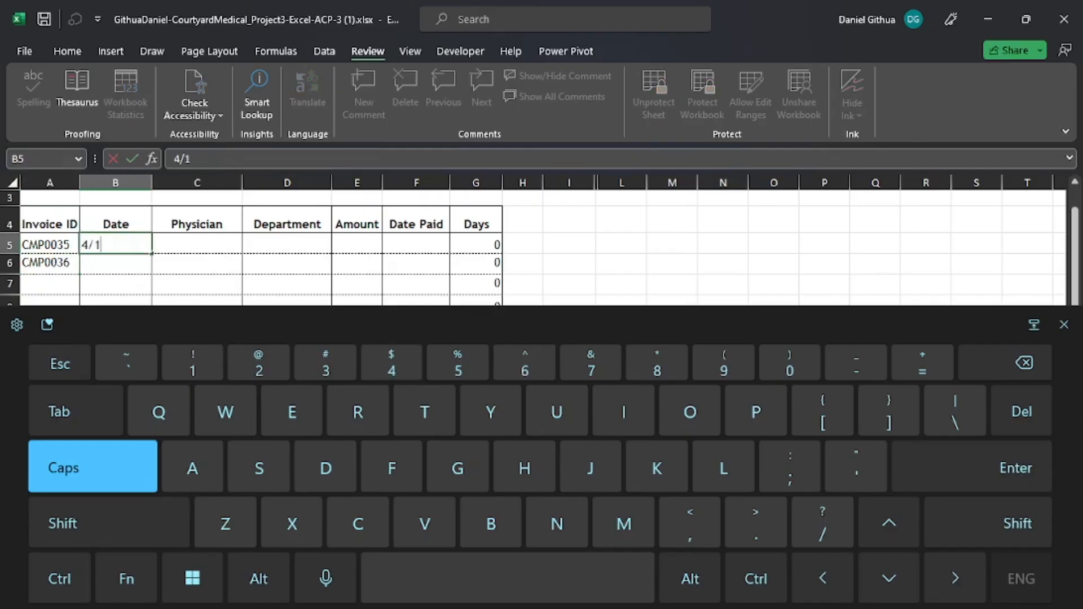
pyautogui.write('/2024')
pyautogui.press('Return')
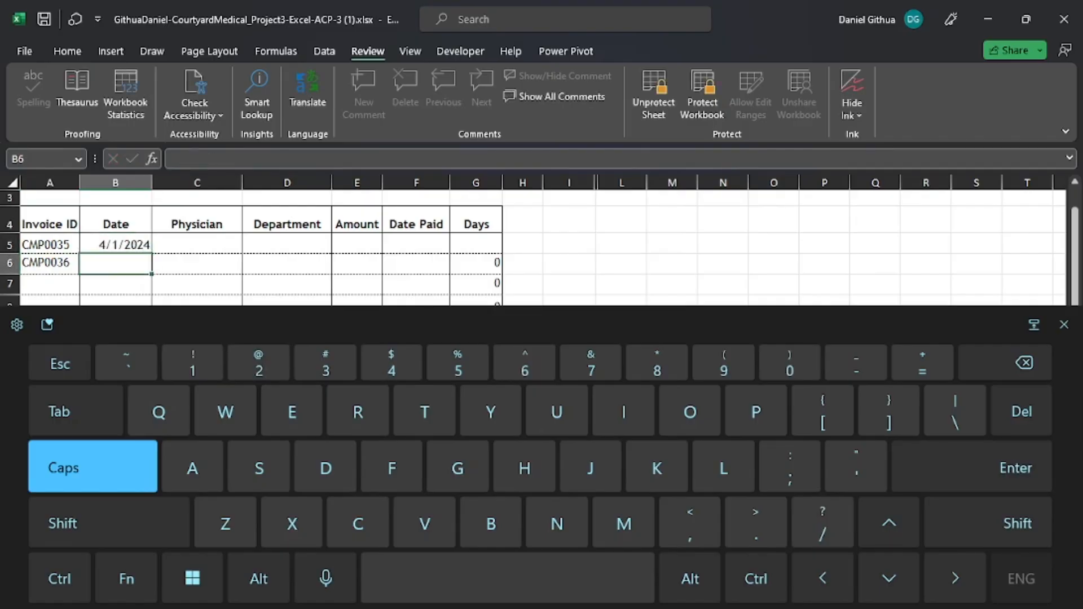
pyautogui.write('5/3')
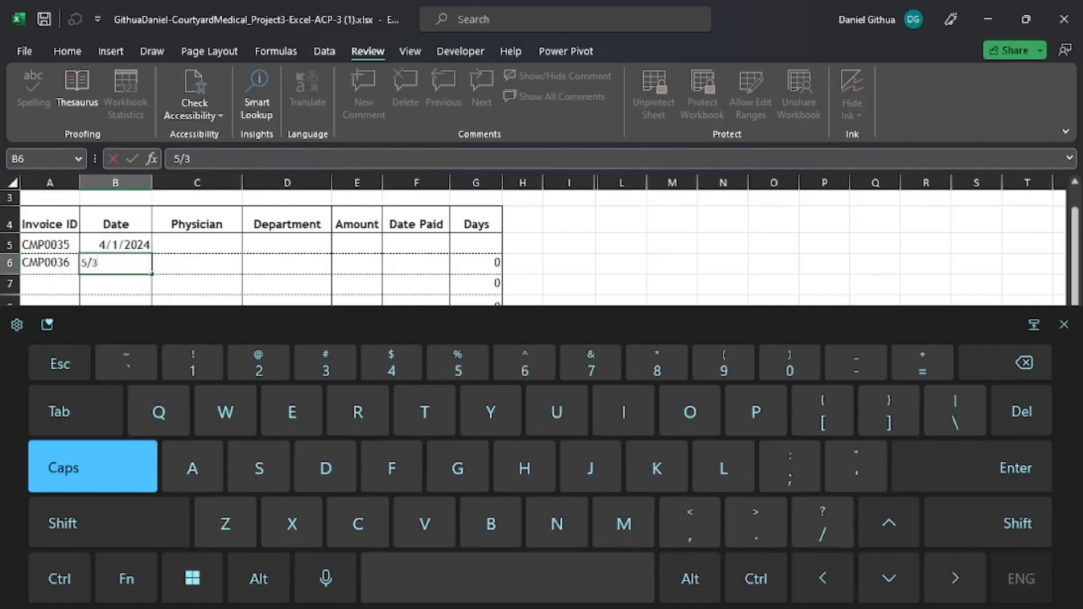
pyautogui.write('/2024')
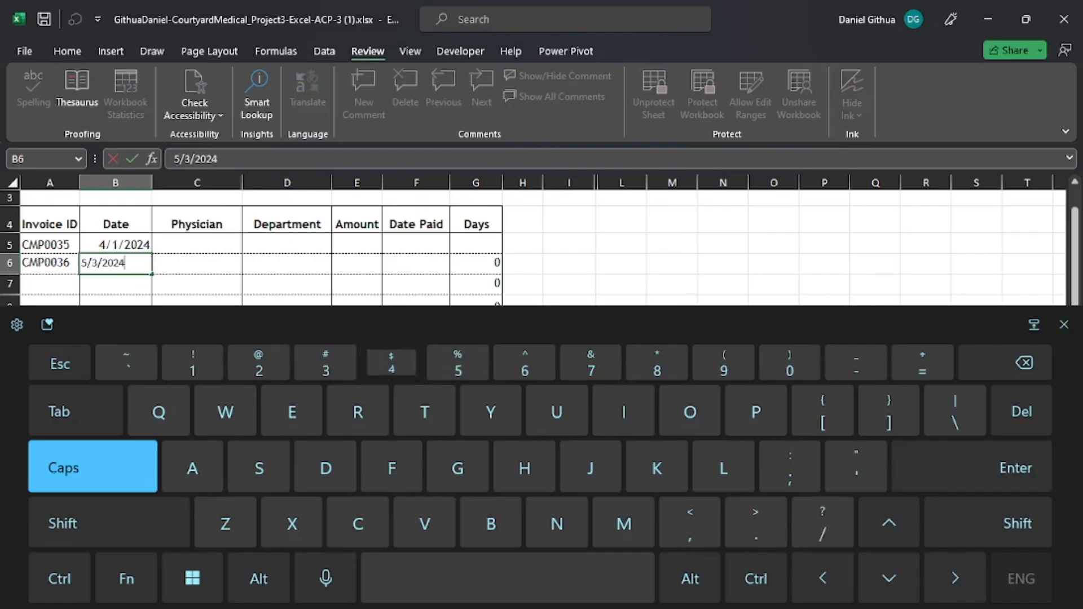
pyautogui.press('Return')
# Choose the Emergency department's physician from Figure 7 for the first invoice in cell C5
pyautogui.click(197, 243)
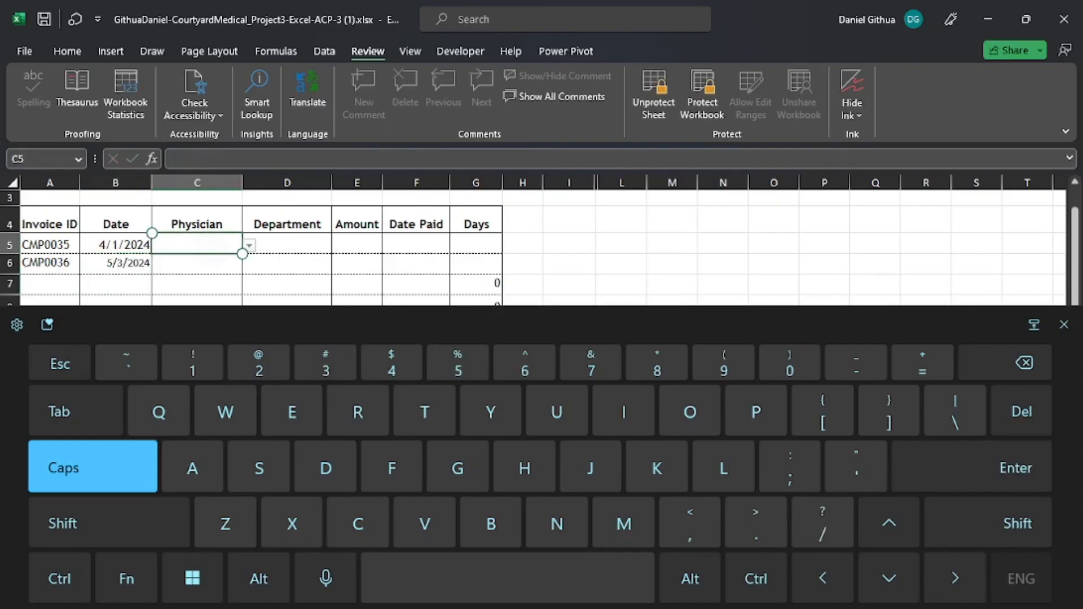
pyautogui.click(248, 248)
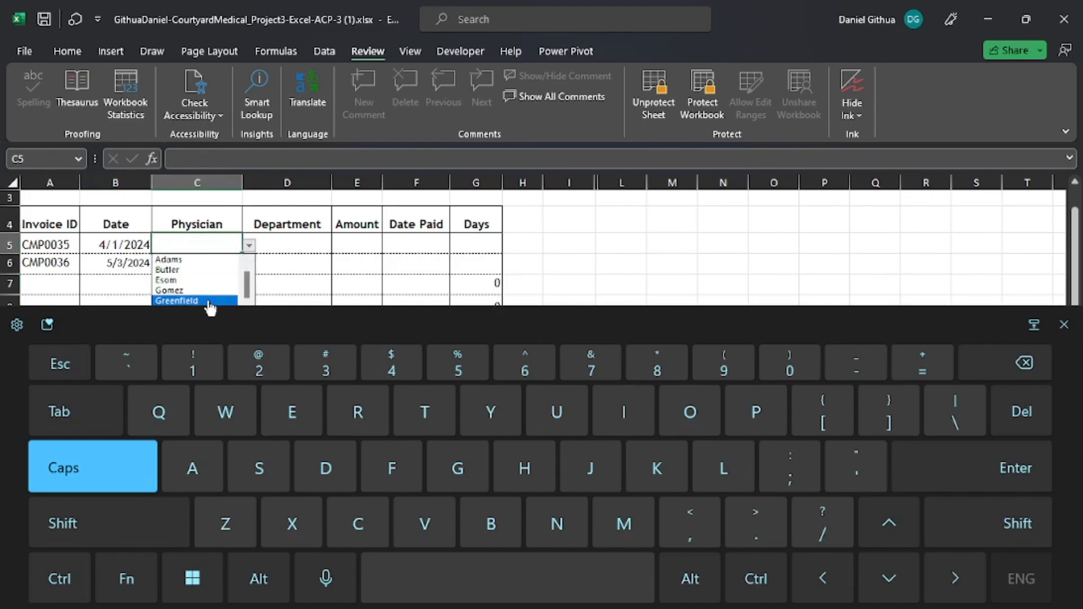
pyautogui.click(207, 300)
pyautogui.click(249, 246)
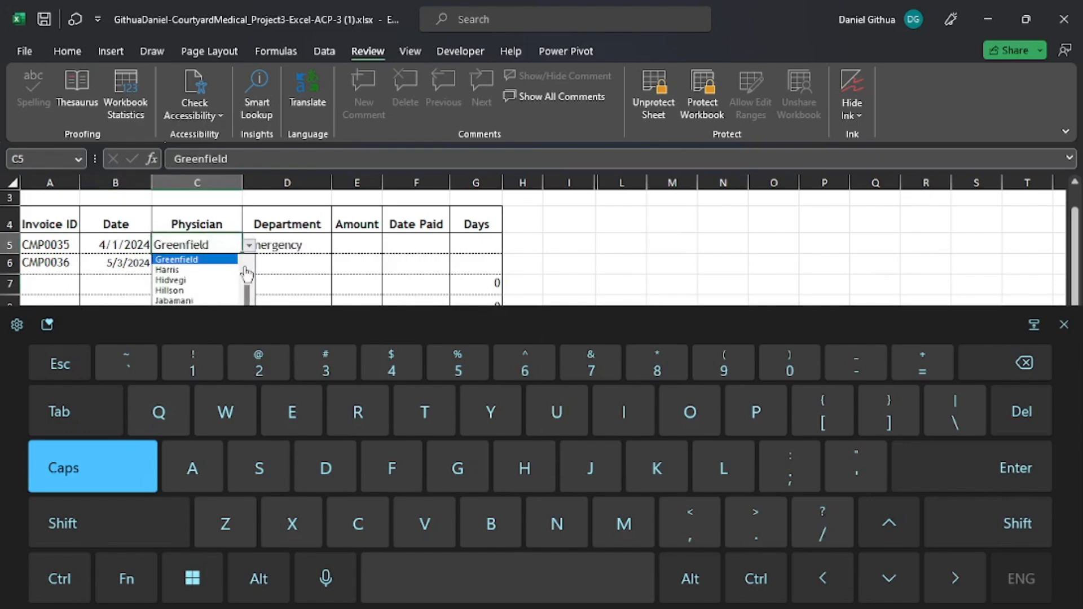
pyautogui.press('Escape')
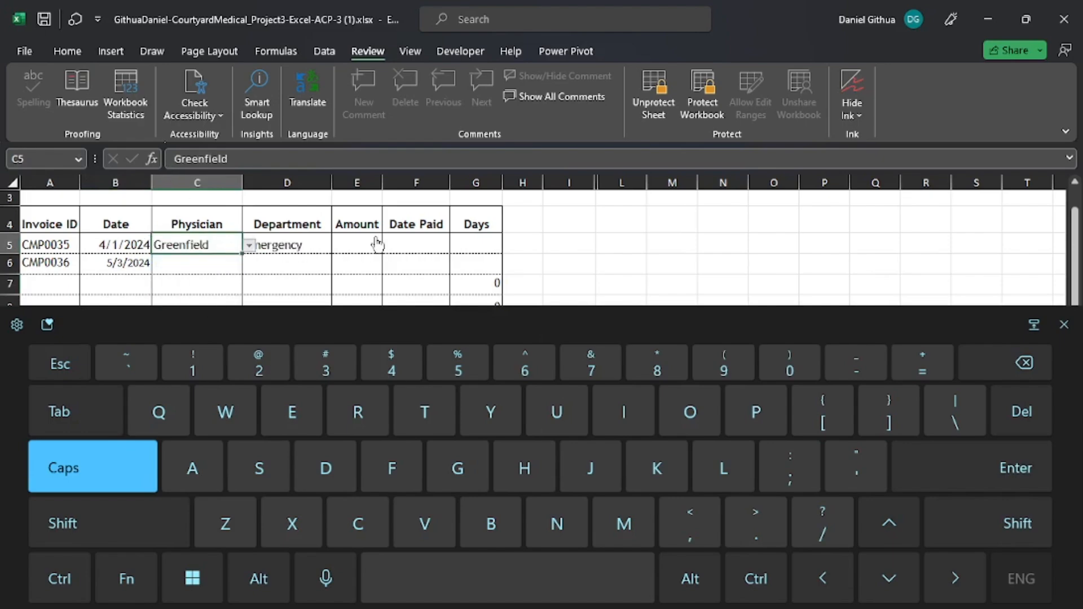
# Choose the Maternity department's physician from Figure 7 for the second invoice in cell C6
pyautogui.click(227, 274)
pyautogui.click(249, 266)
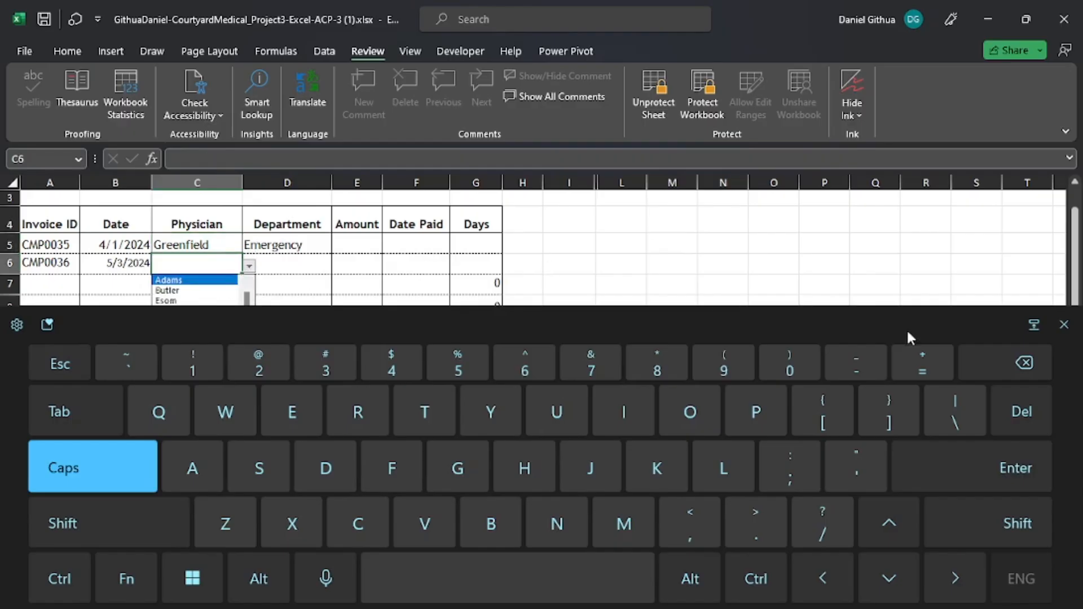
pyautogui.click(1064, 325)
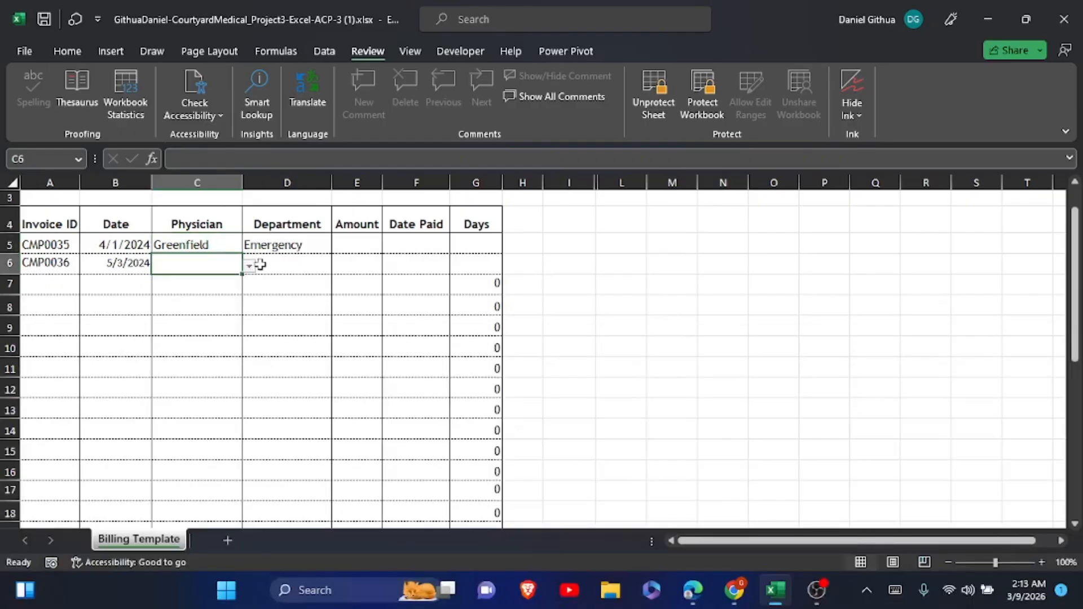
pyautogui.click(249, 267)
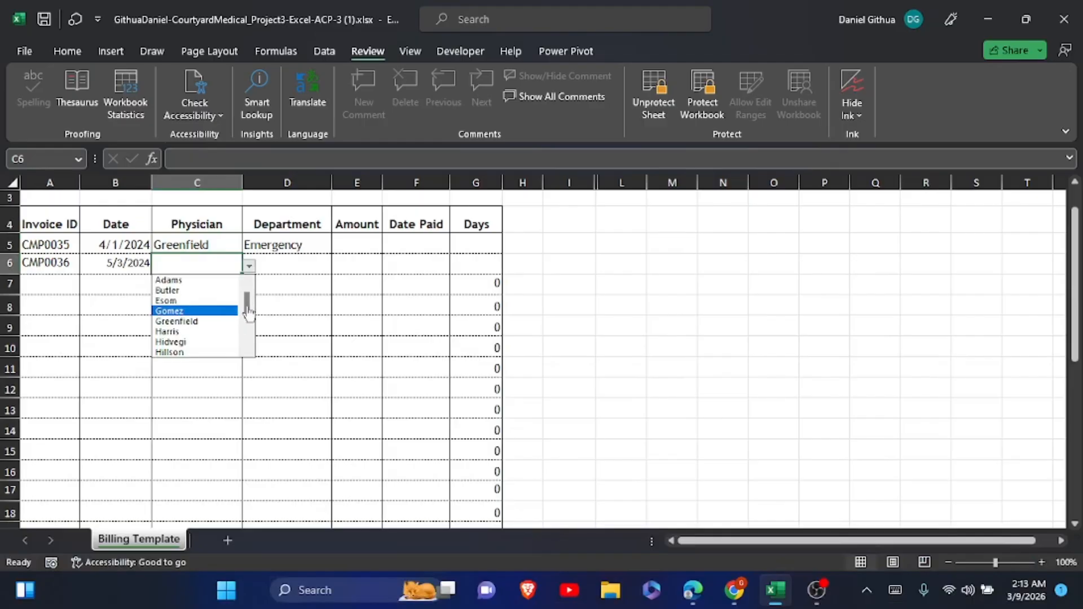
pyautogui.moveTo(251, 314); pyautogui.dragTo(248, 320)
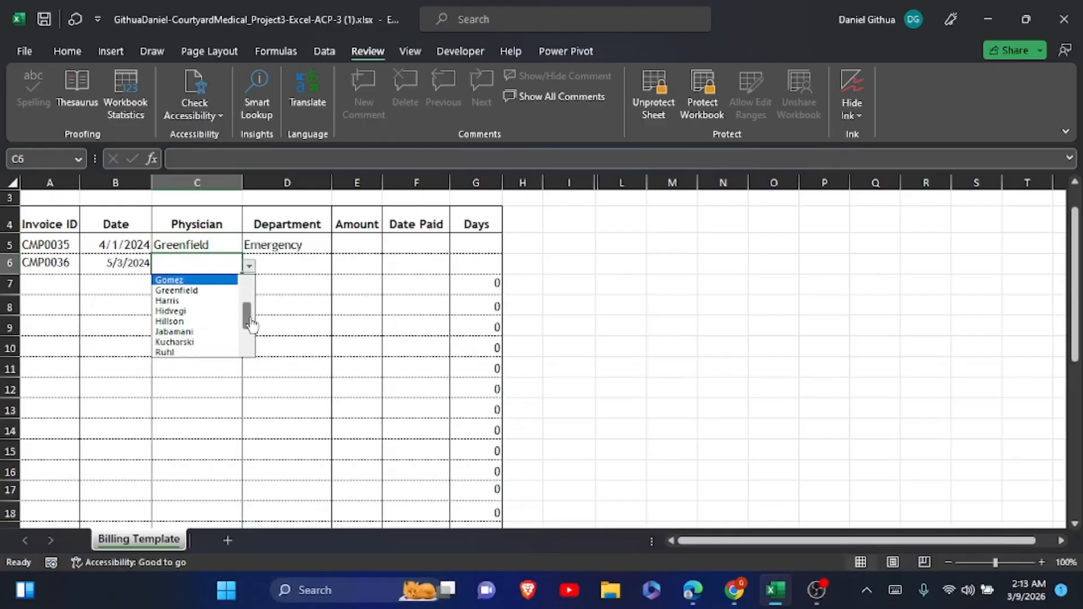
pyautogui.click(179, 350)
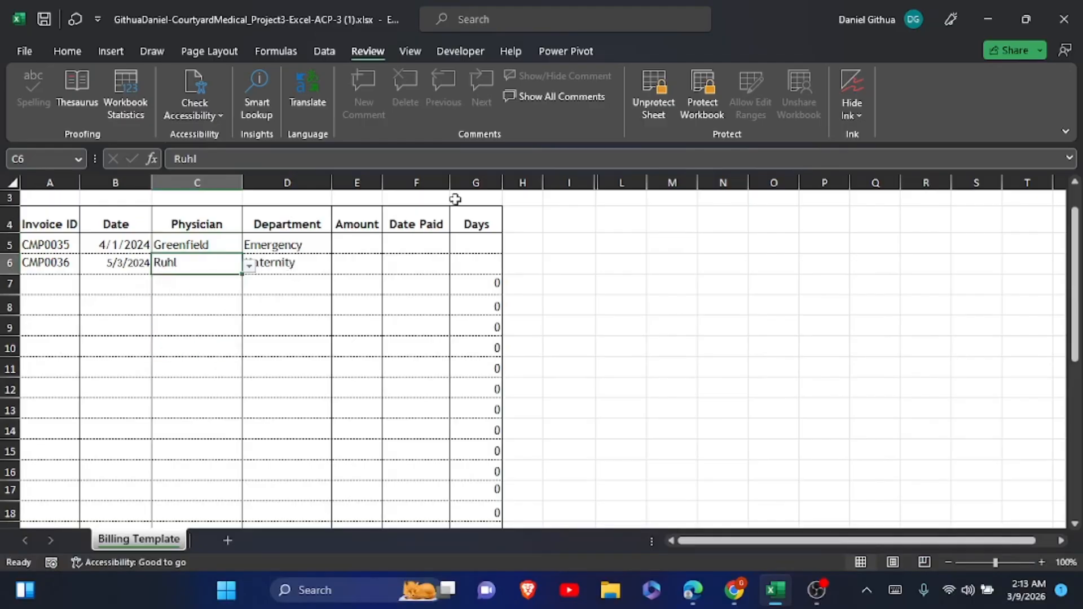
# Enter the invoice amounts 325 in cell E5 and 275 in cell E6
pyautogui.click(350, 246)
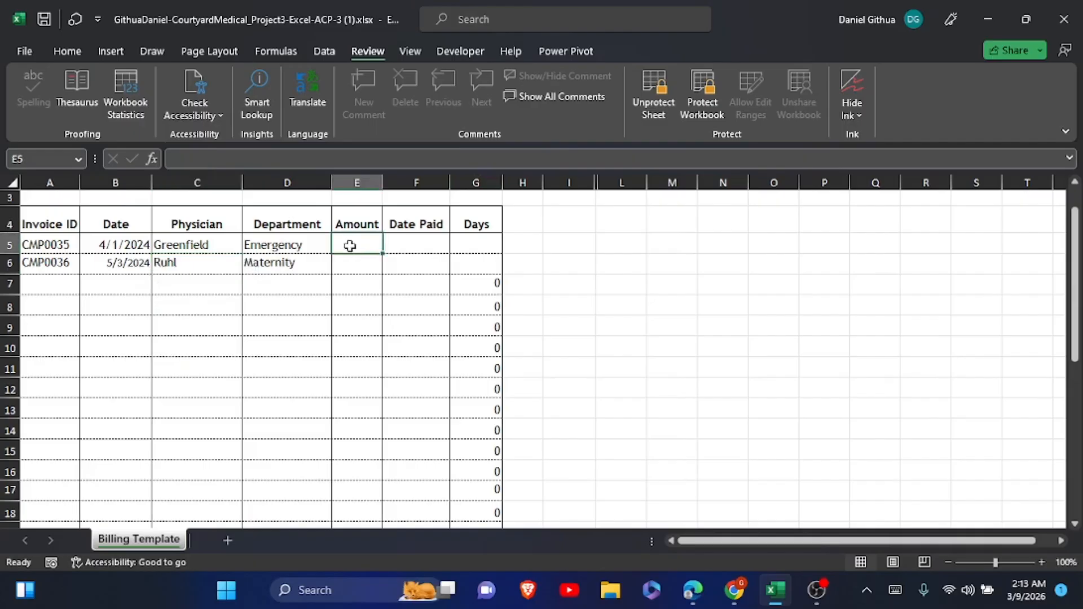
pyautogui.write('325')
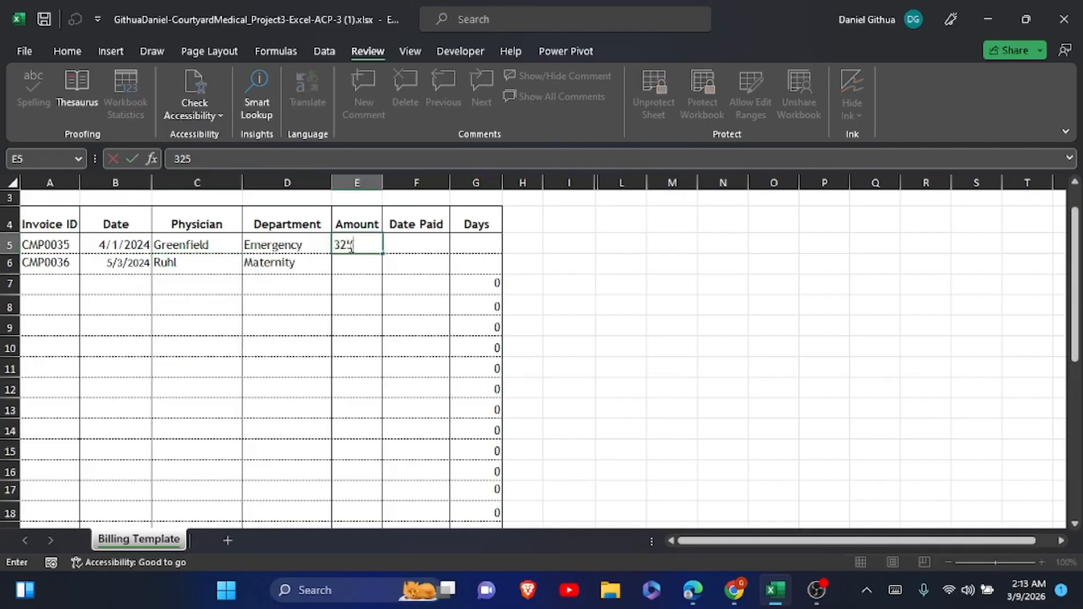
pyautogui.click(371, 262)
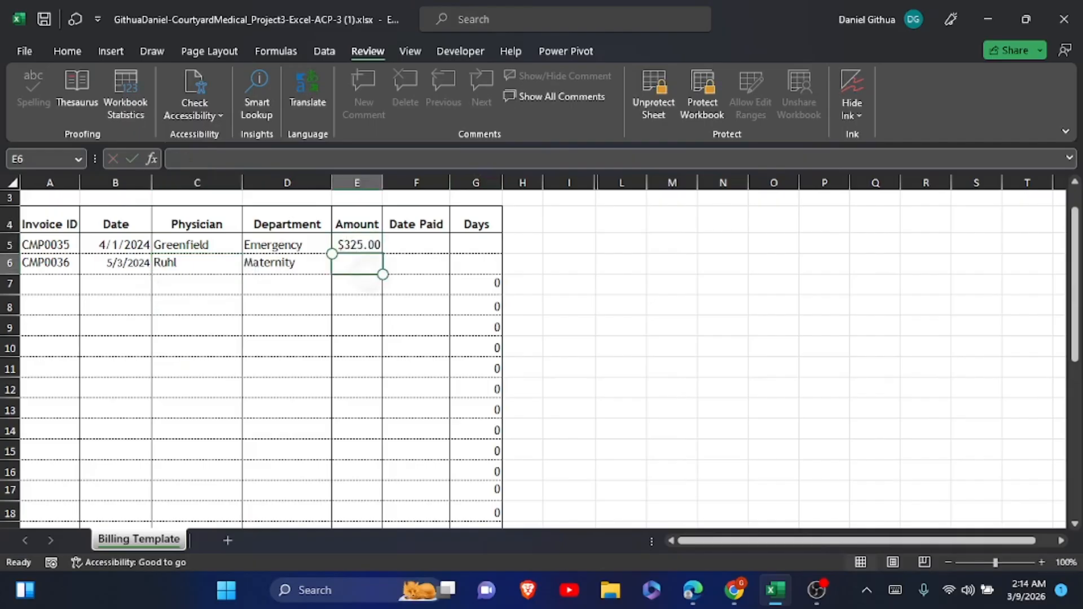
pyautogui.write('275')
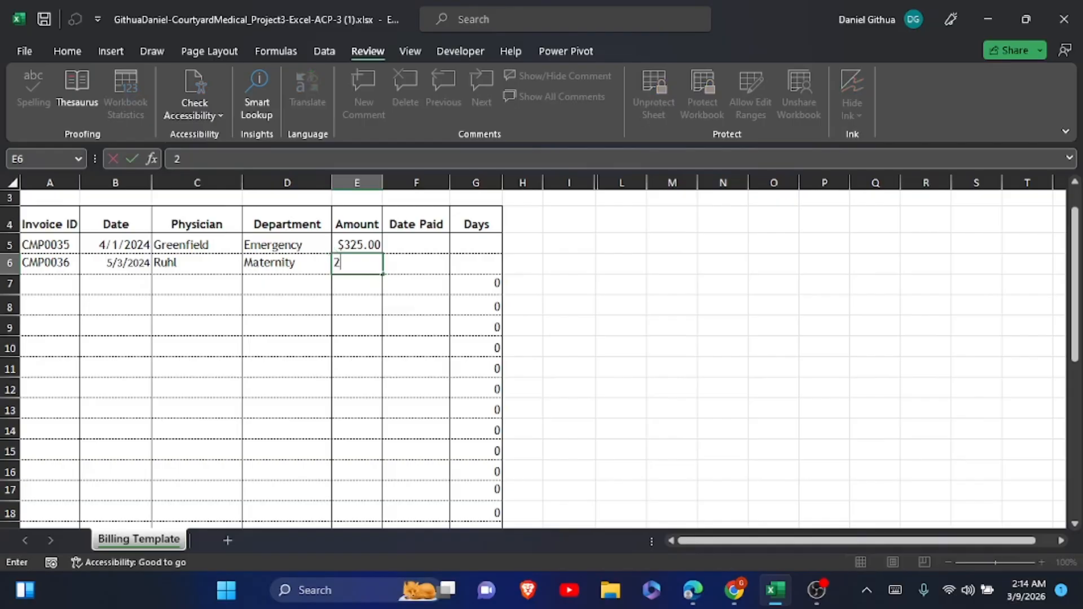
# Enter the payment dates 5/8/2024 in cell F5 and 6/7/2024 in cell F6 under Date Paid
pyautogui.click(425, 242)
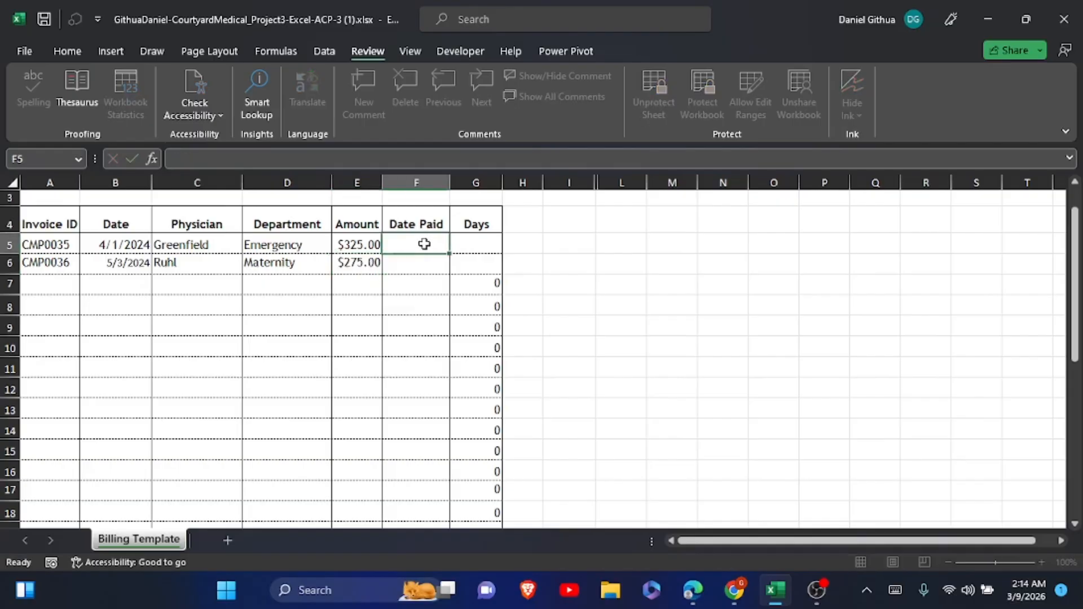
pyautogui.click(424, 244)
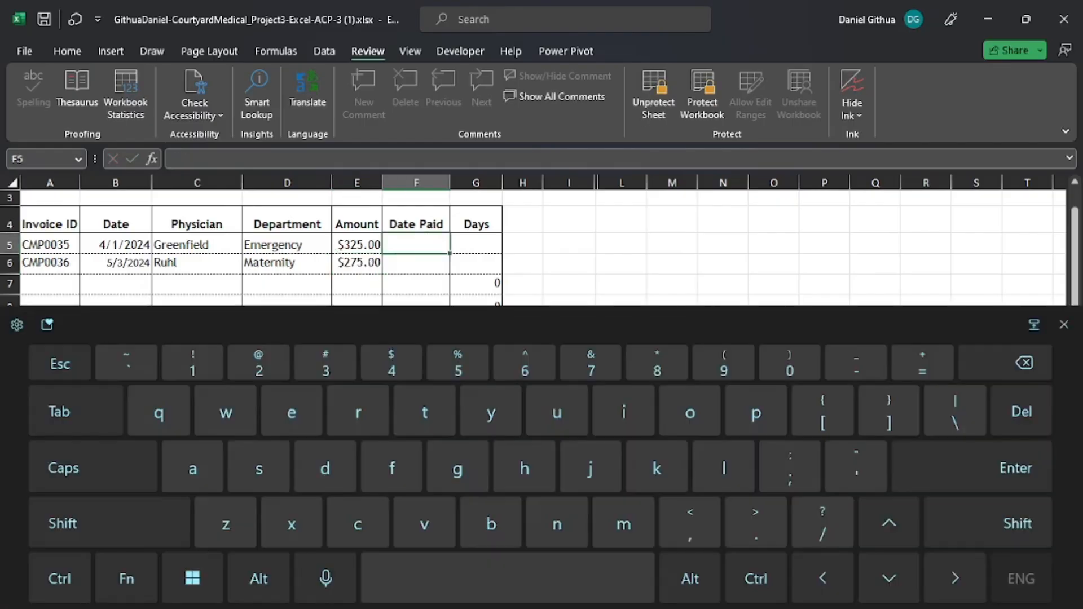
pyautogui.write('5/8')
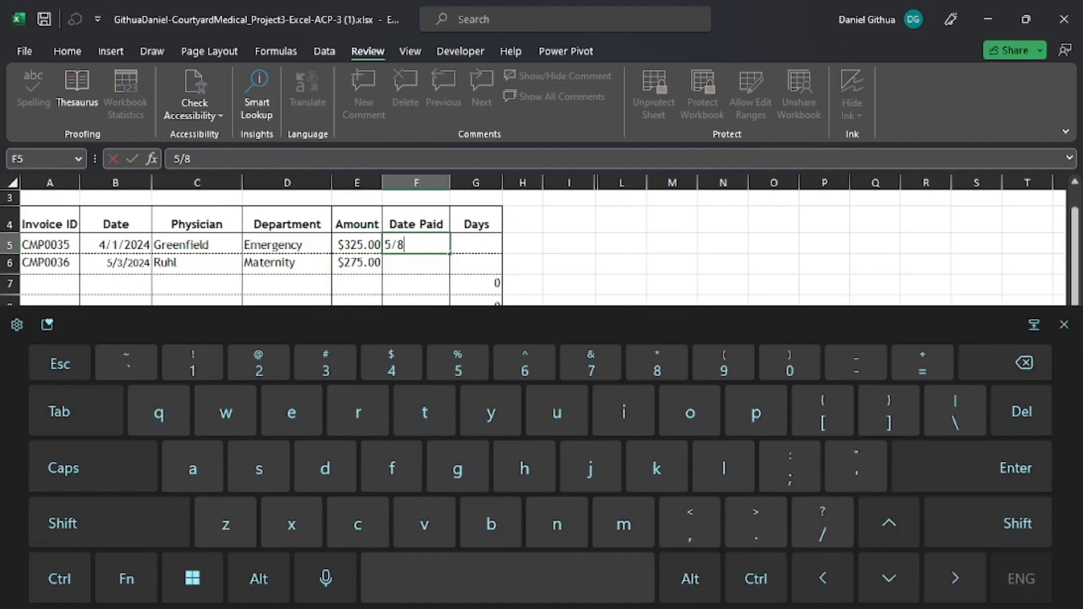
pyautogui.write('/2024')
pyautogui.click(971, 467)
pyautogui.write('6/7')
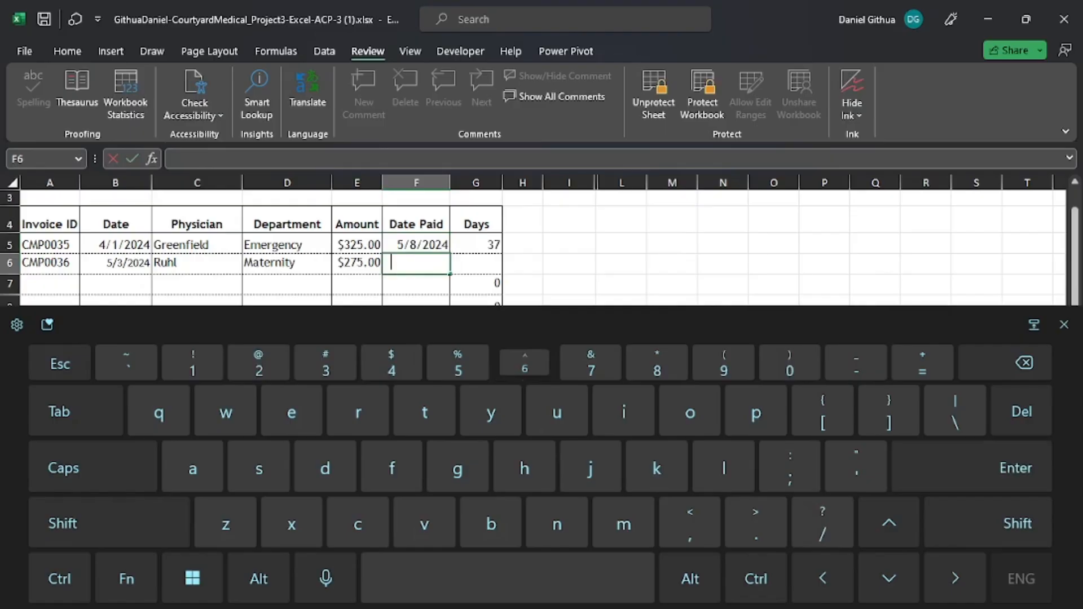
pyautogui.write('/20')
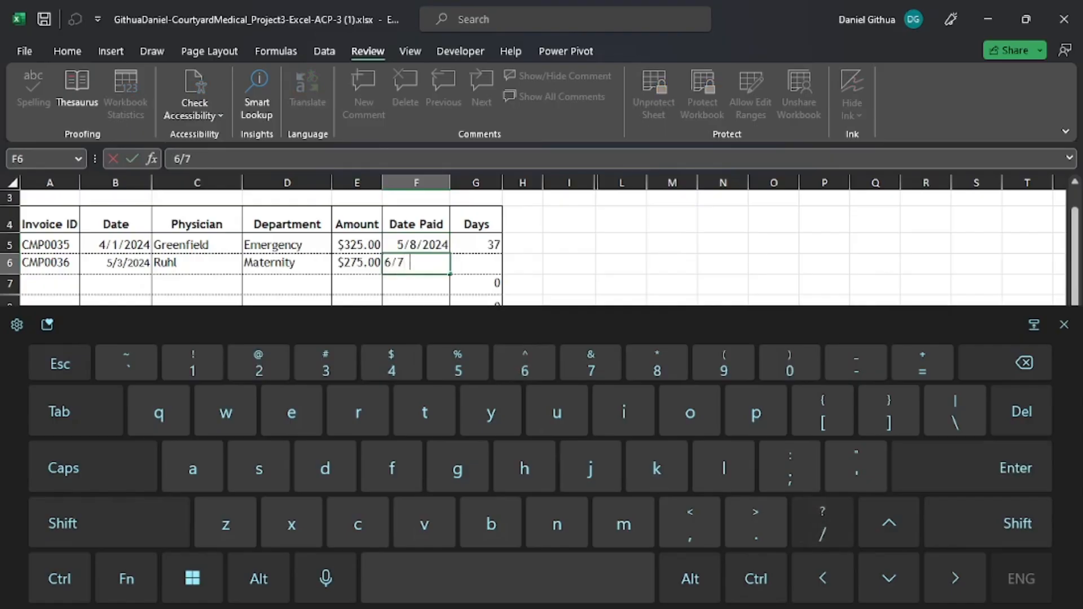
pyautogui.write('24')
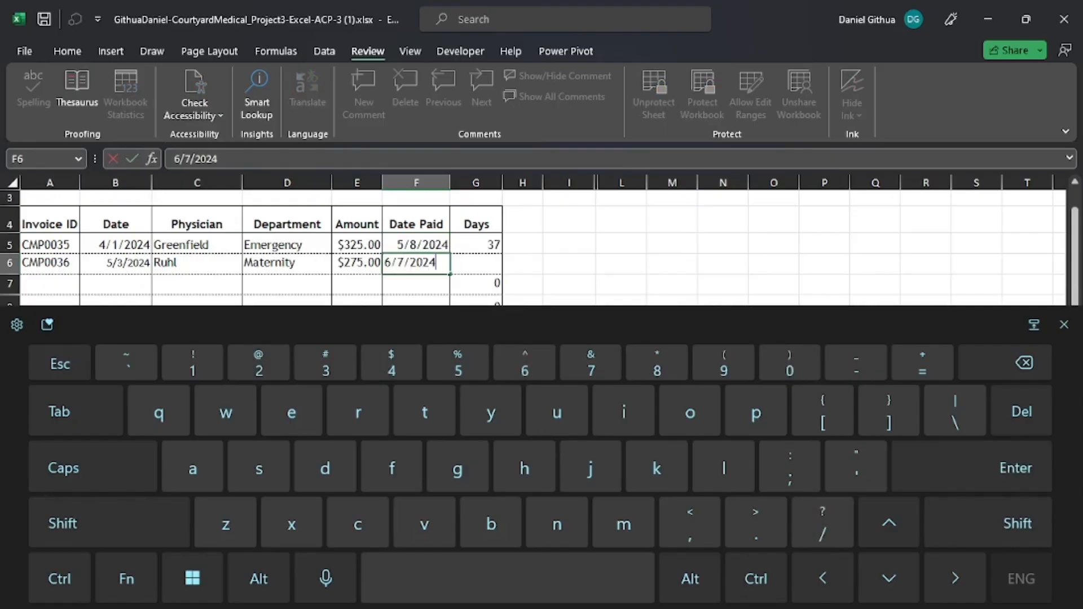
pyautogui.press('Return')
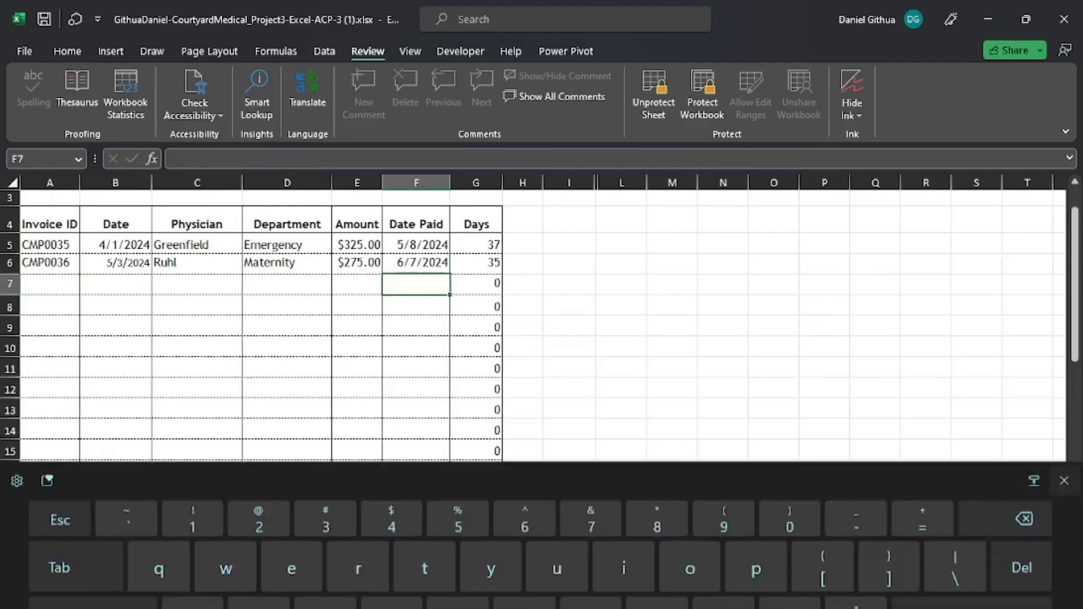